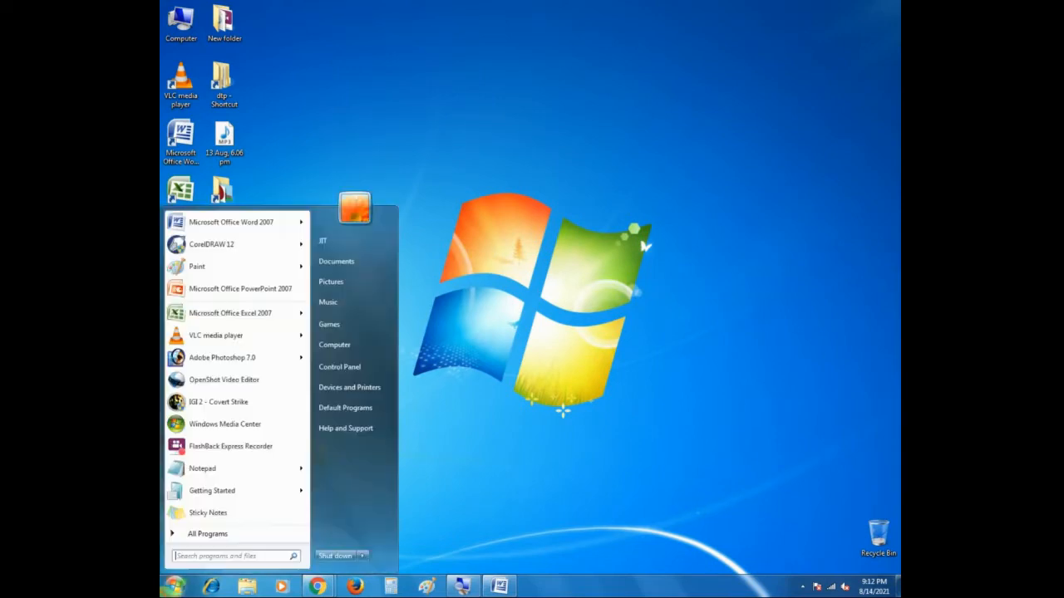
# Step: Open CorelDRAW 12 and start a new blank graphic
pyautogui.click(217, 245)
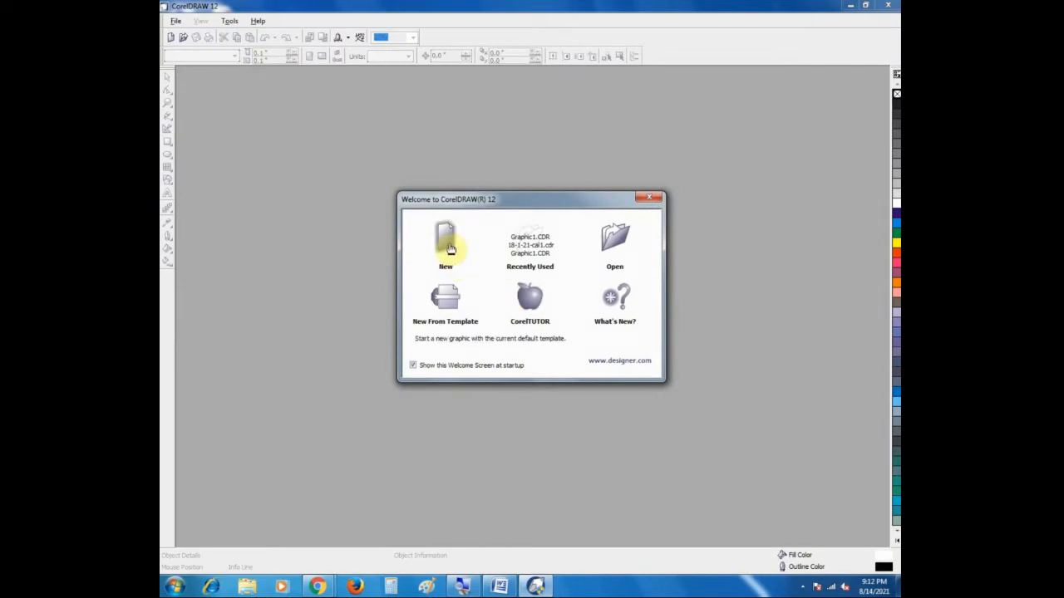
pyautogui.click(448, 247)
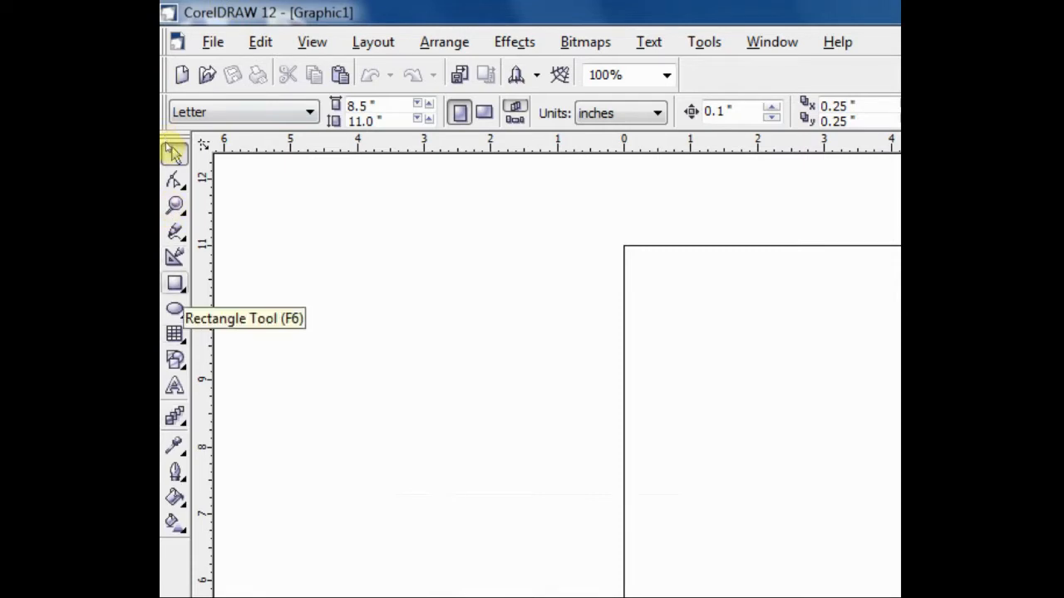
# Step: Draw a rectangle about 3.73 by 2.39 inches and an ellipse about 2.79 by 2.34 inches overlapping its lower edge
pyautogui.press('F6')
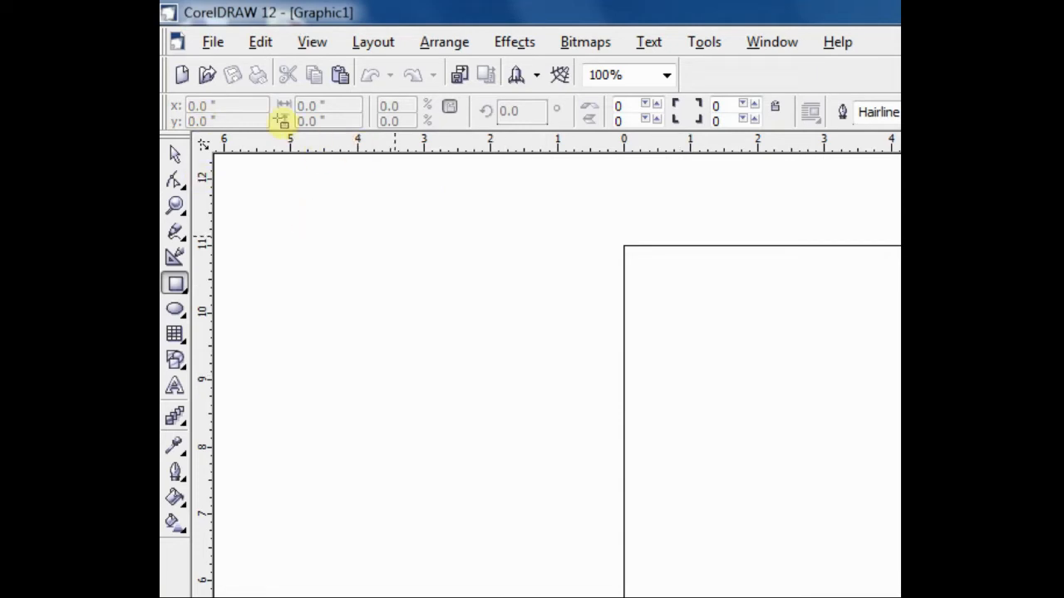
pyautogui.moveTo(395, 237); pyautogui.dragTo(643, 396)
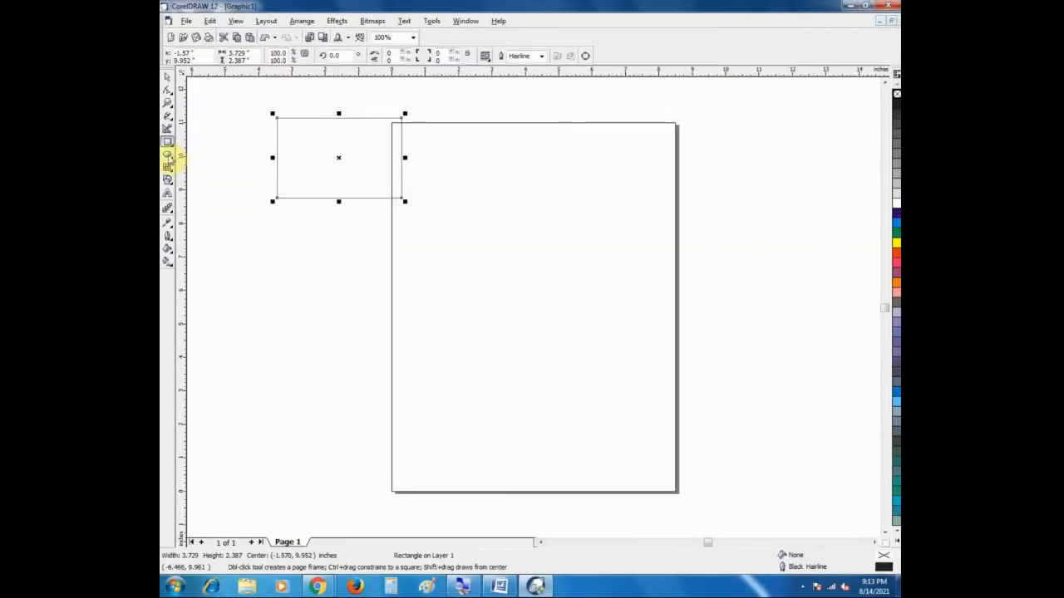
pyautogui.click(167, 155)
pyautogui.moveTo(303, 179); pyautogui.dragTo(403, 264)
# Step: Duplicate the rectangle and ellipse, and move the copies onto the page apart from the originals
pyautogui.click(167, 79)
pyautogui.moveTo(249, 99); pyautogui.dragTo(454, 274)
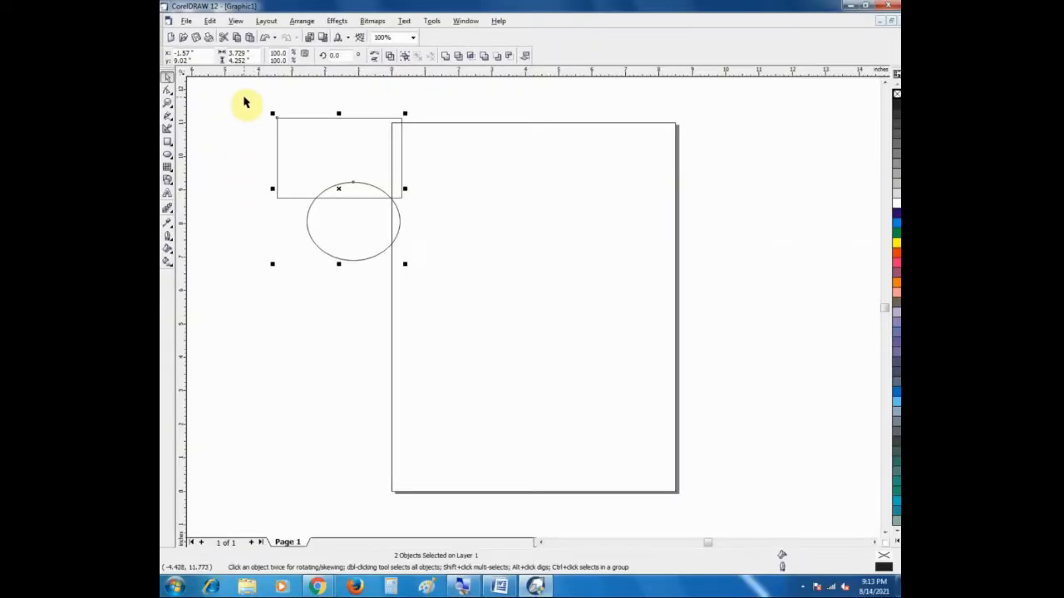
pyautogui.moveTo(365, 143); pyautogui.dragTo(370, 145)
pyautogui.rightClick(365, 143)
pyautogui.click(454, 178)
pyautogui.moveTo(325, 238); pyautogui.dragTo(412, 288)
pyautogui.moveTo(360, 166); pyautogui.dragTo(533, 169)
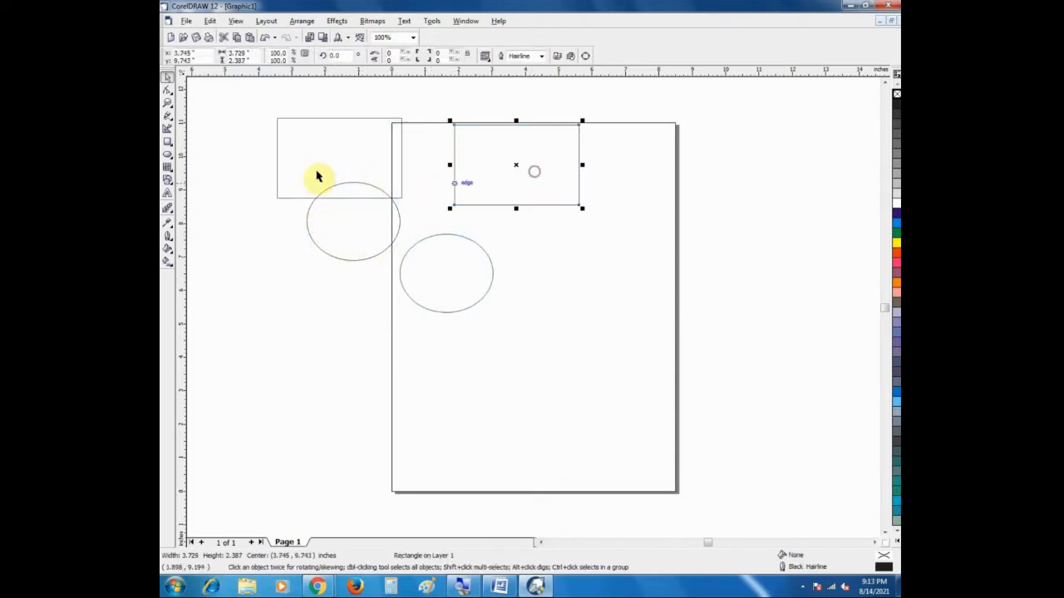
# Step: Delete the original rectangle and ellipse, and place the remaining ellipse centered just below the rectangle on the page
pyautogui.moveTo(217, 98); pyautogui.dragTo(516, 232)
pyautogui.press('Delete')
pyautogui.click(446, 268)
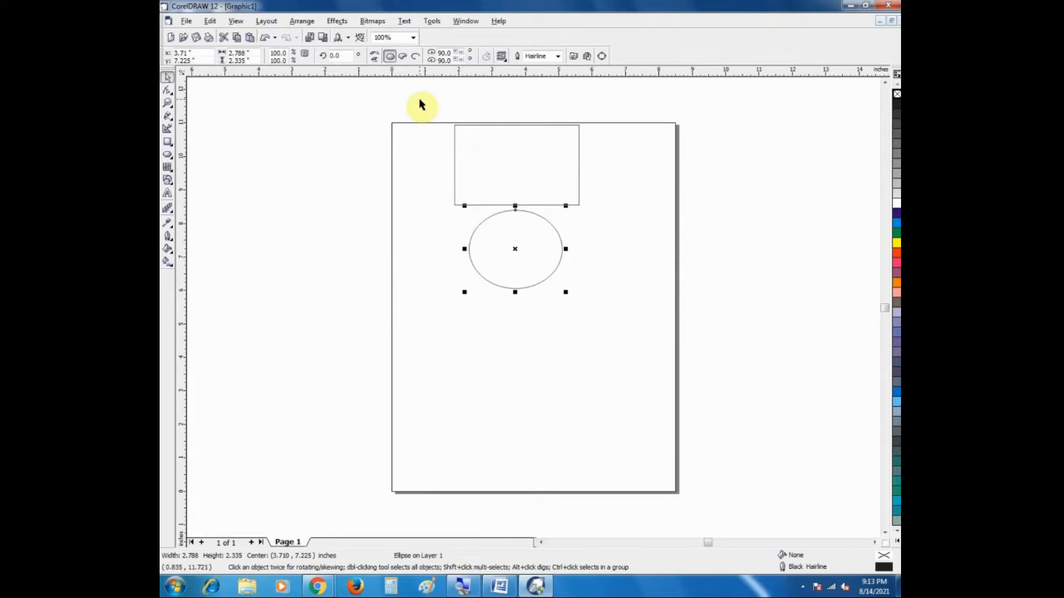
pyautogui.moveTo(415, 97); pyautogui.dragTo(441, 140)
pyautogui.moveTo(423, 105); pyautogui.dragTo(639, 314)
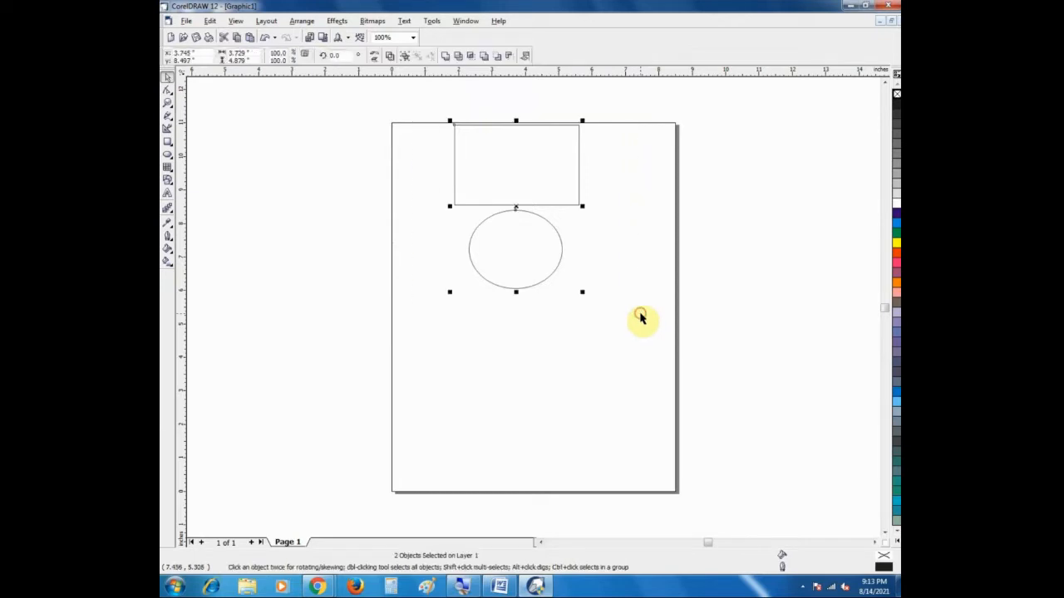
pyautogui.click(662, 243)
pyautogui.click(516, 252)
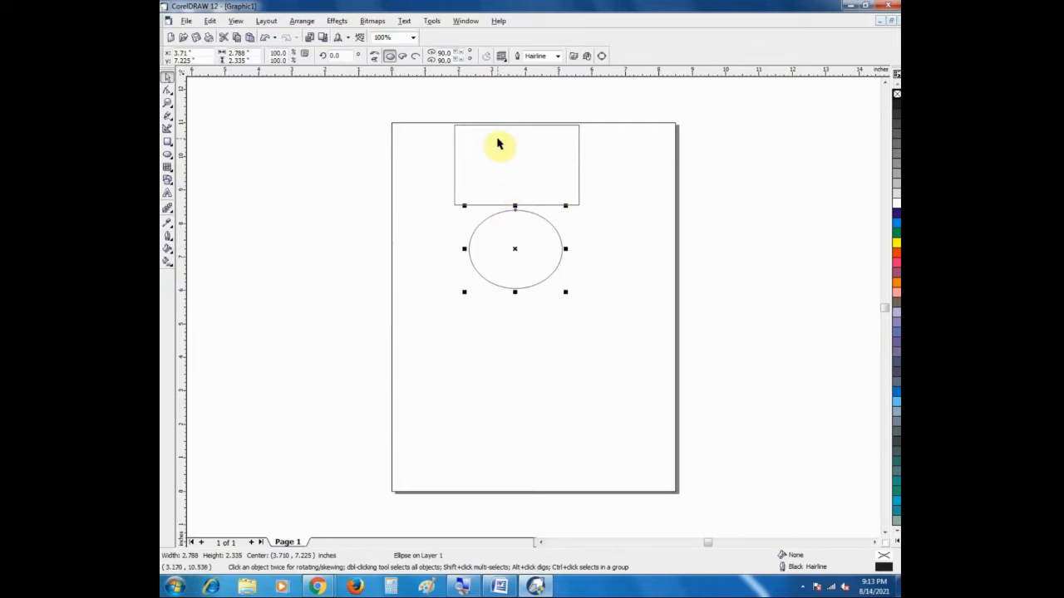
pyautogui.click(703, 287)
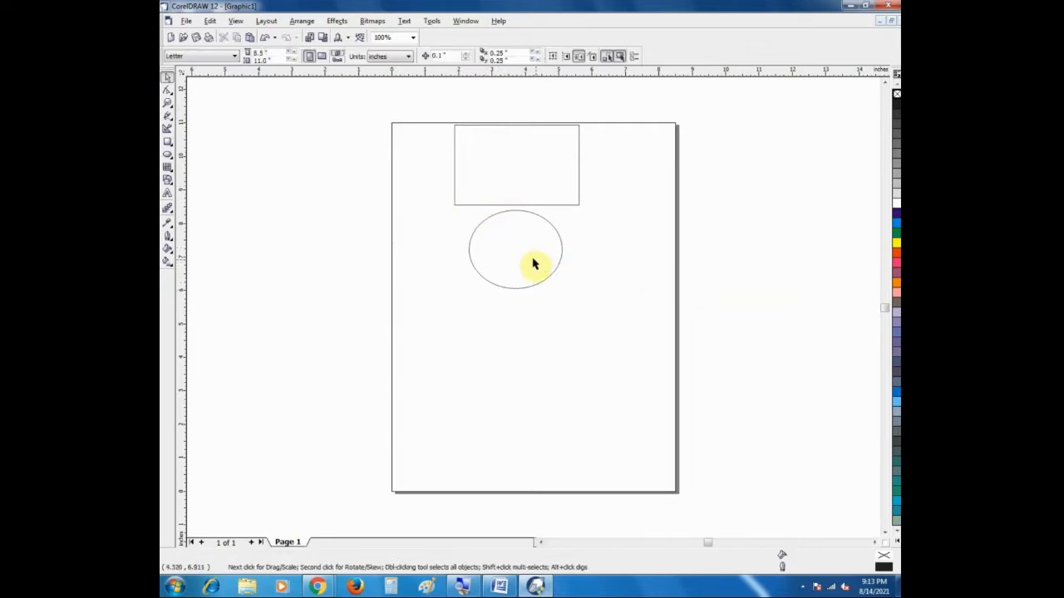
# Step: Move the ellipse up to overlap the rectangle's lower edge and weld the two shapes
pyautogui.moveTo(523, 252); pyautogui.dragTo(527, 232)
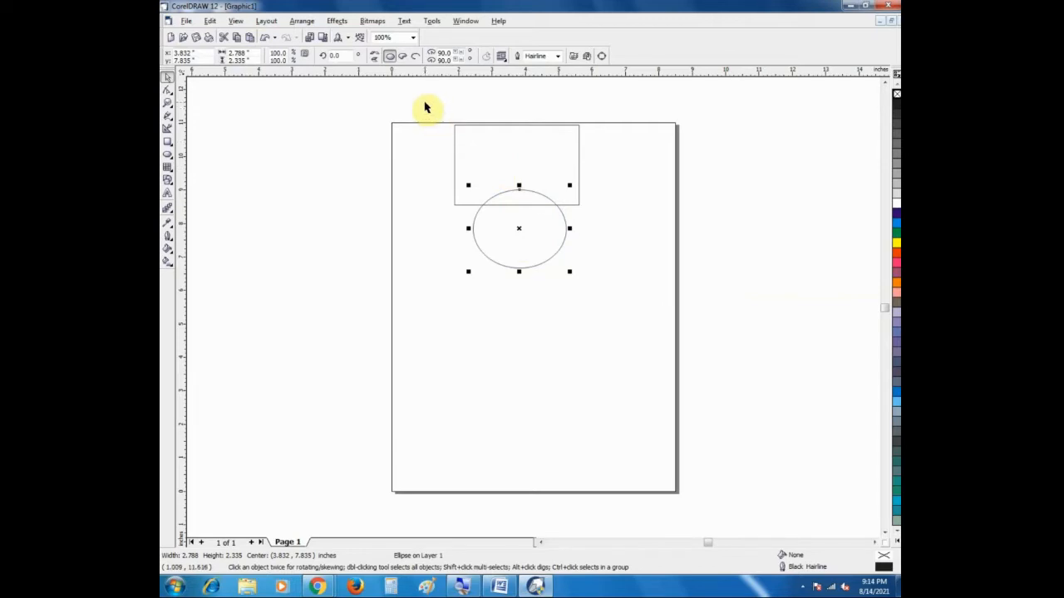
pyautogui.moveTo(426, 101); pyautogui.dragTo(629, 301)
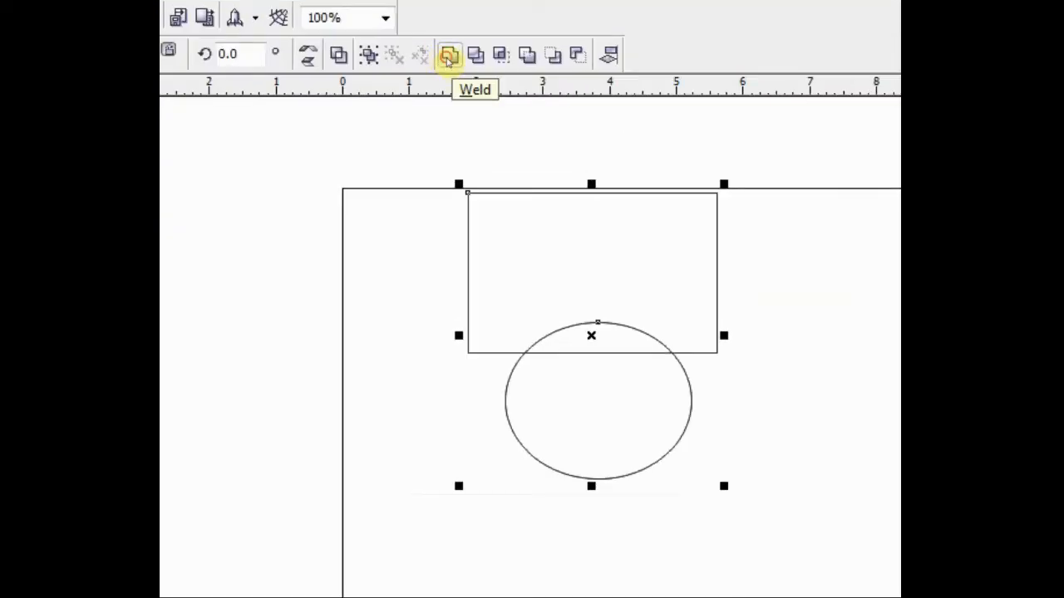
pyautogui.click(447, 56)
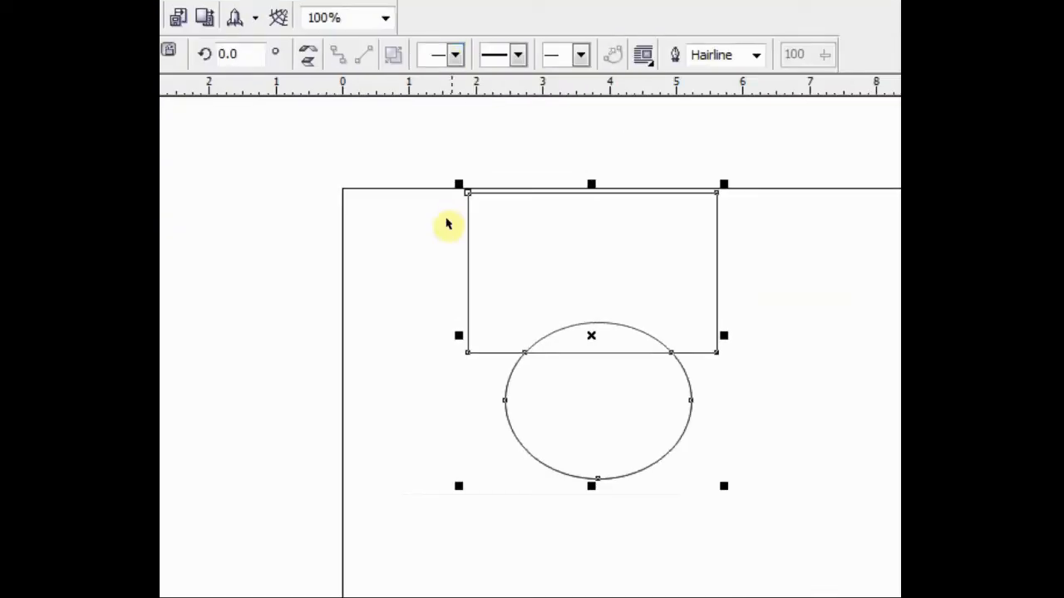
pyautogui.click(253, 324)
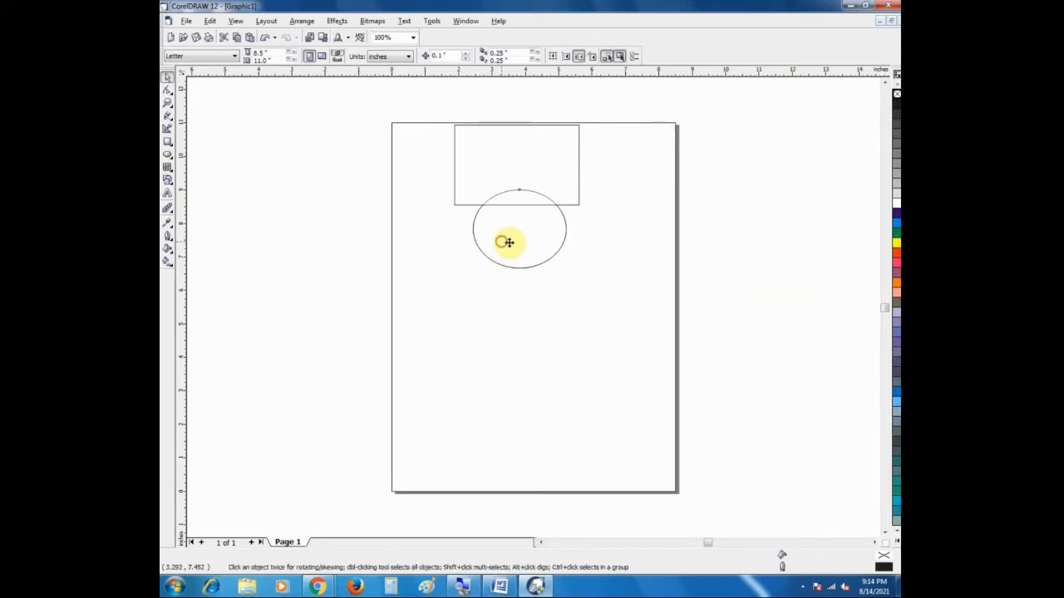
# Step: Move the ellipse onto the page's left edge and the welded shape down below the rectangle
pyautogui.moveTo(506, 242); pyautogui.dragTo(365, 273)
pyautogui.click(521, 242)
pyautogui.moveTo(520, 241); pyautogui.dragTo(544, 340)
# Step: Delete the separate rectangle and ellipse, and move the welded shape up to the upper part of the page
pyautogui.click(463, 145)
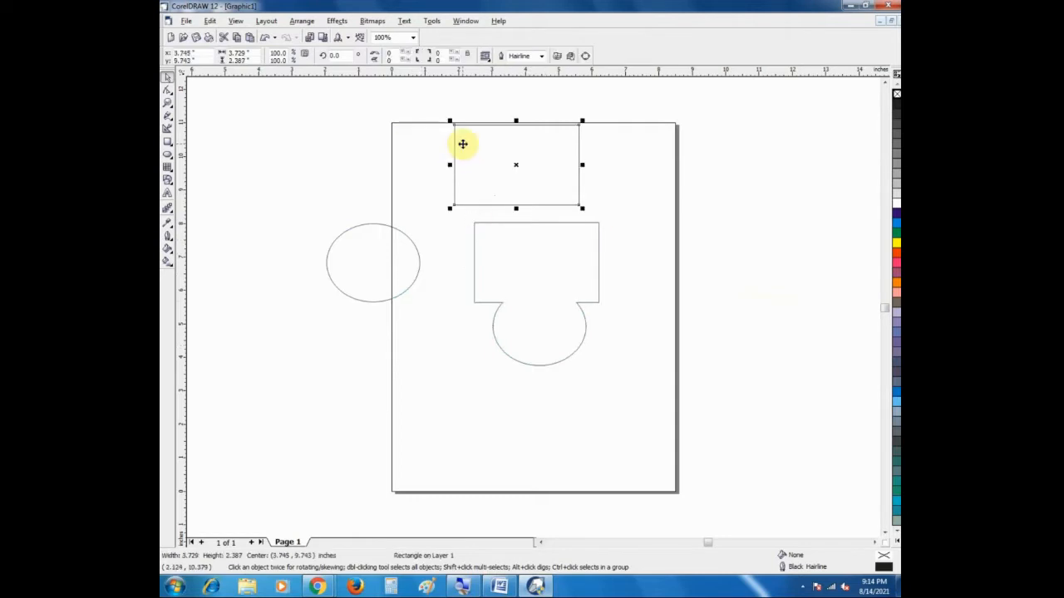
pyautogui.press('Delete')
pyautogui.click(352, 249)
pyautogui.press('Delete')
pyautogui.moveTo(514, 235); pyautogui.dragTo(502, 180)
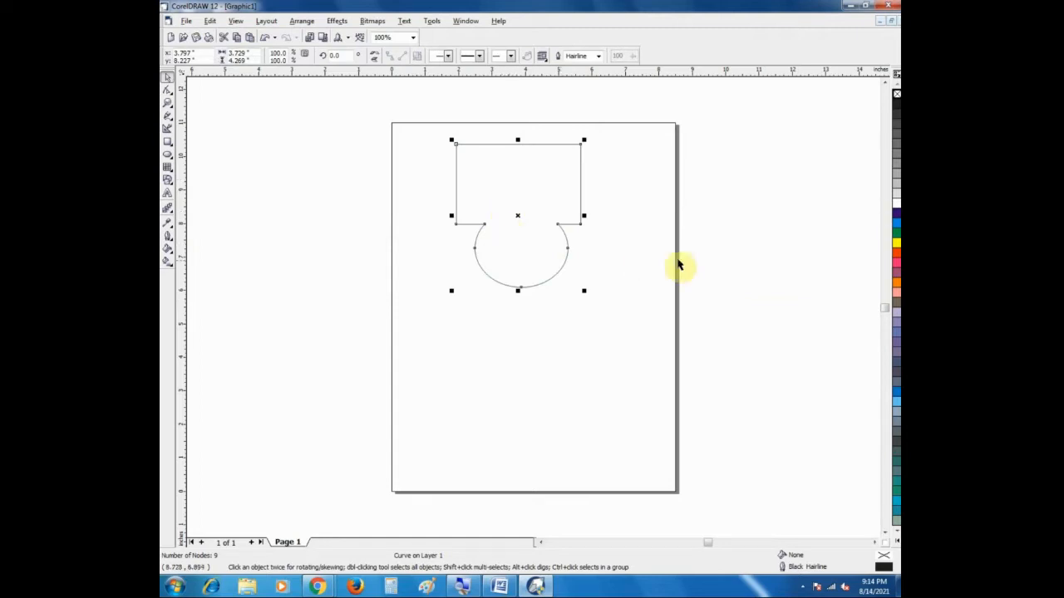
# Step: Undo the welded shape's last move and the deletions of the ellipse and rectangle
pyautogui.hotkey('ctrl', 'z')
pyautogui.hotkey('ctrl', 'z')
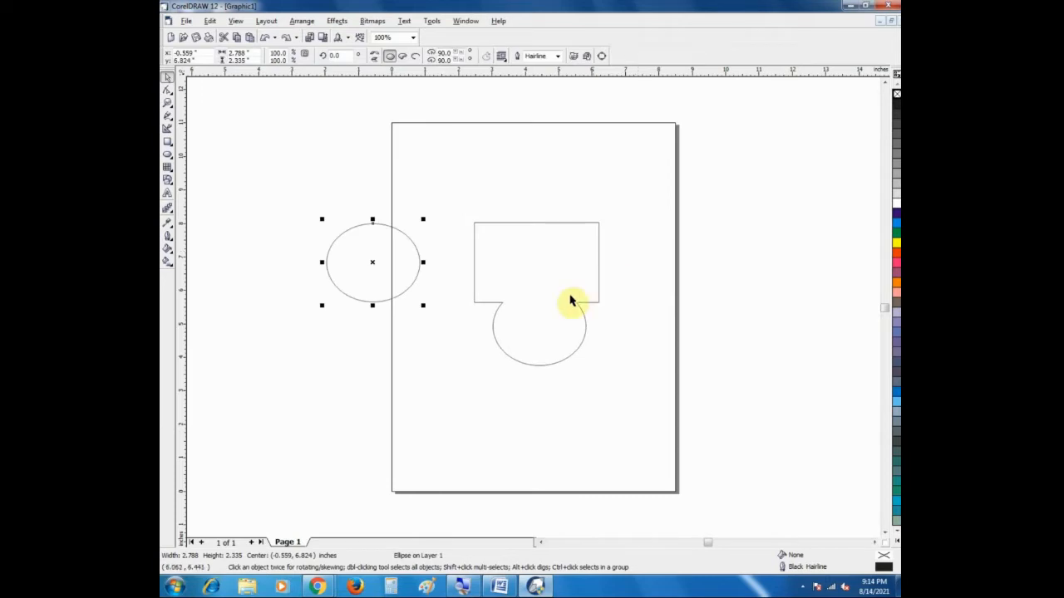
pyautogui.hotkey('ctrl', 'z')
pyautogui.hotkey('ctrl', 'z')
# Step: Move the welded shape off the page to the lower left and the ellipse over the rectangle's right edge
pyautogui.moveTo(512, 251); pyautogui.dragTo(297, 411)
pyautogui.click(382, 262)
pyautogui.moveTo(398, 254); pyautogui.dragTo(630, 157)
# Step: Weld the rectangle and the ellipse on its right edge, and move the combined shape down the page
pyautogui.moveTo(409, 100); pyautogui.dragTo(749, 244)
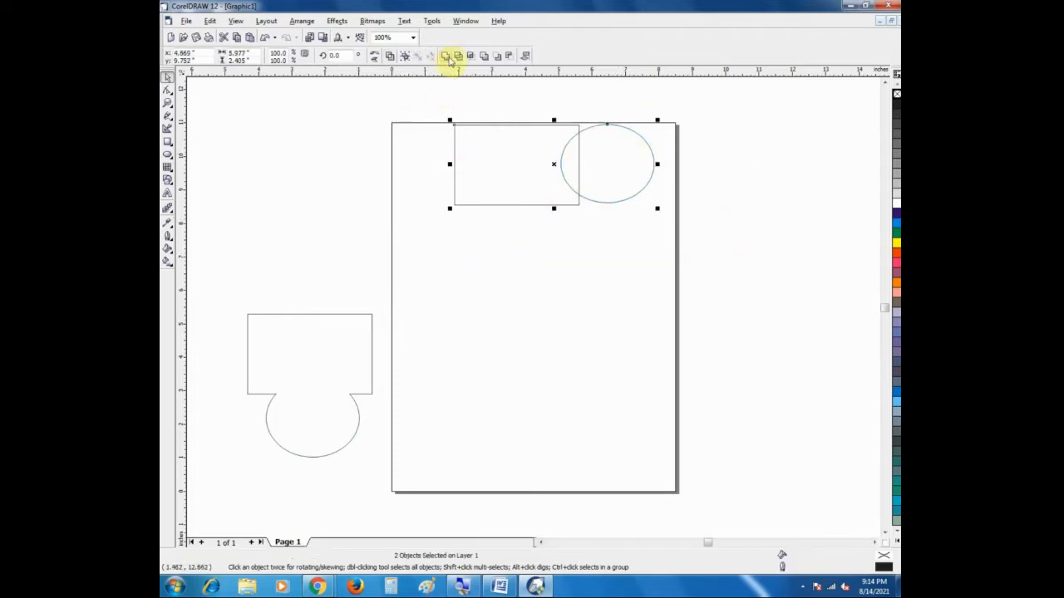
pyautogui.click(447, 57)
pyautogui.click(523, 234)
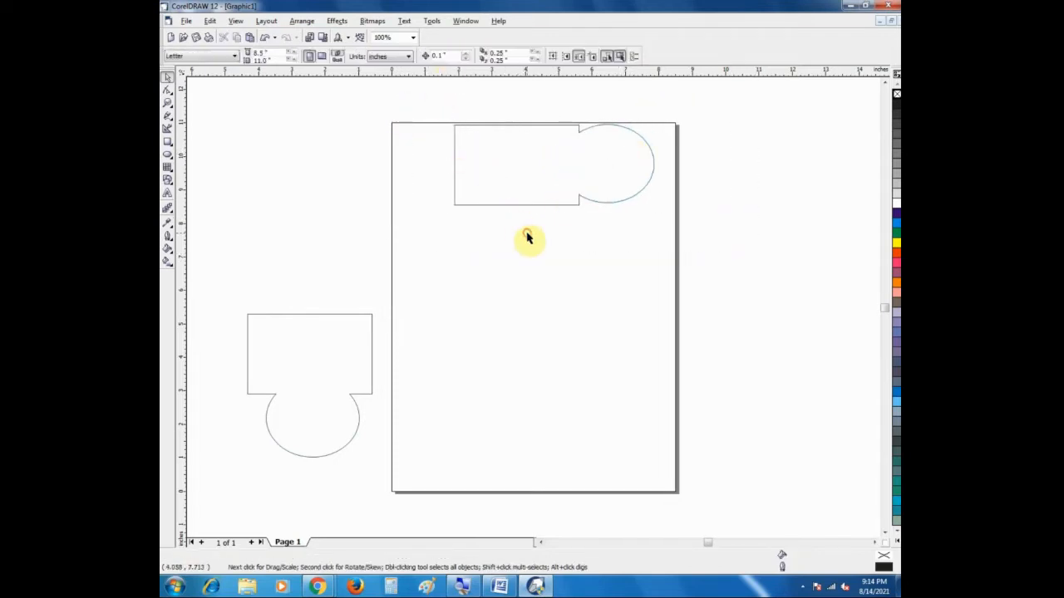
pyautogui.click(580, 192)
pyautogui.click(392, 209)
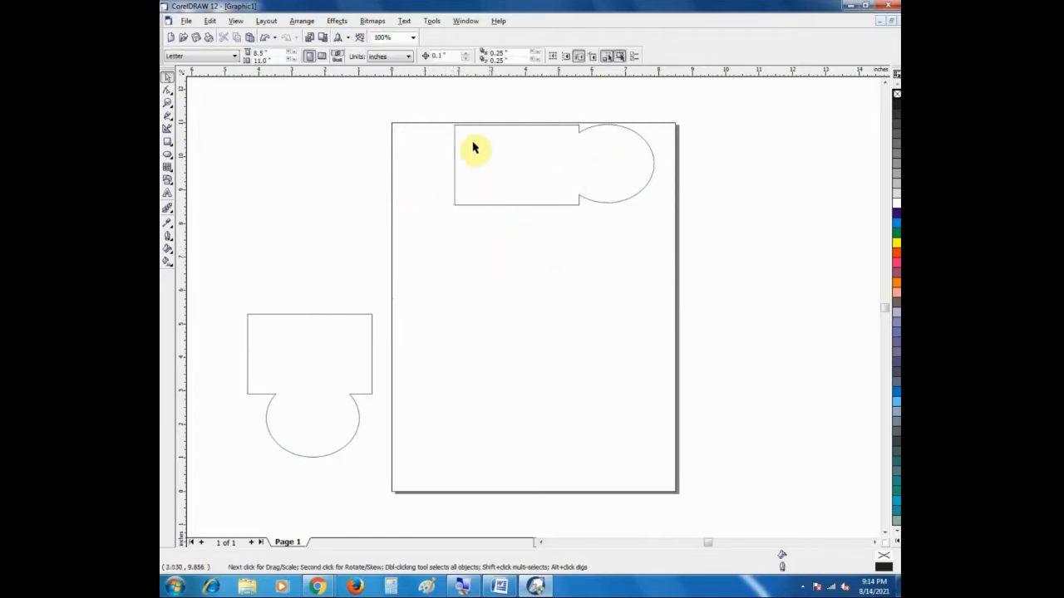
pyautogui.moveTo(432, 110); pyautogui.dragTo(656, 241)
pyautogui.moveTo(525, 187); pyautogui.dragTo(533, 258)
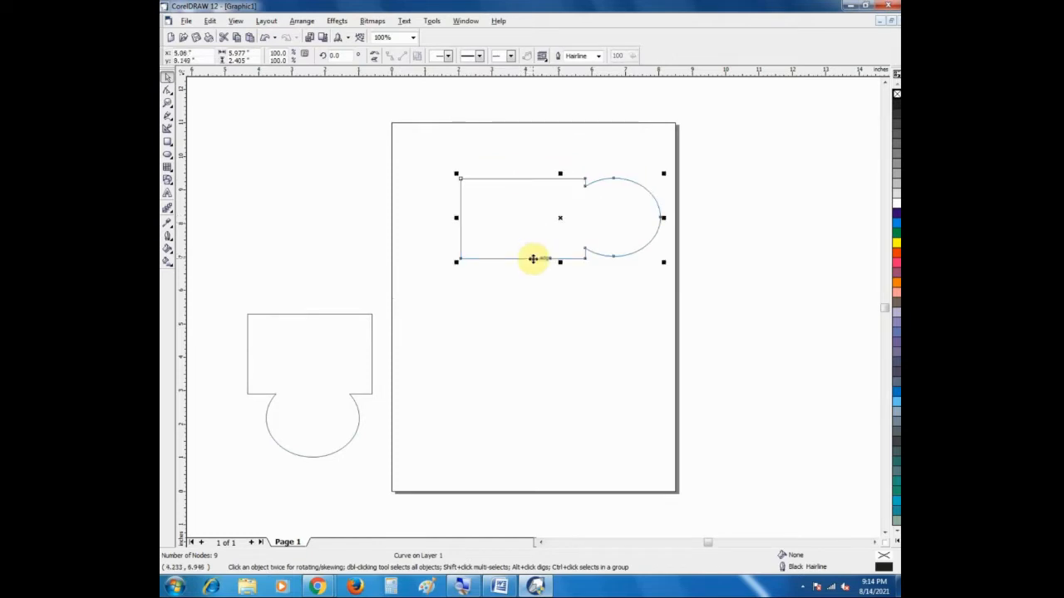
# Step: Undo the combined shape's move and the weld of the rectangle and ellipse
pyautogui.hotkey('ctrl', 'z')
pyautogui.hotkey('ctrl', 'z')
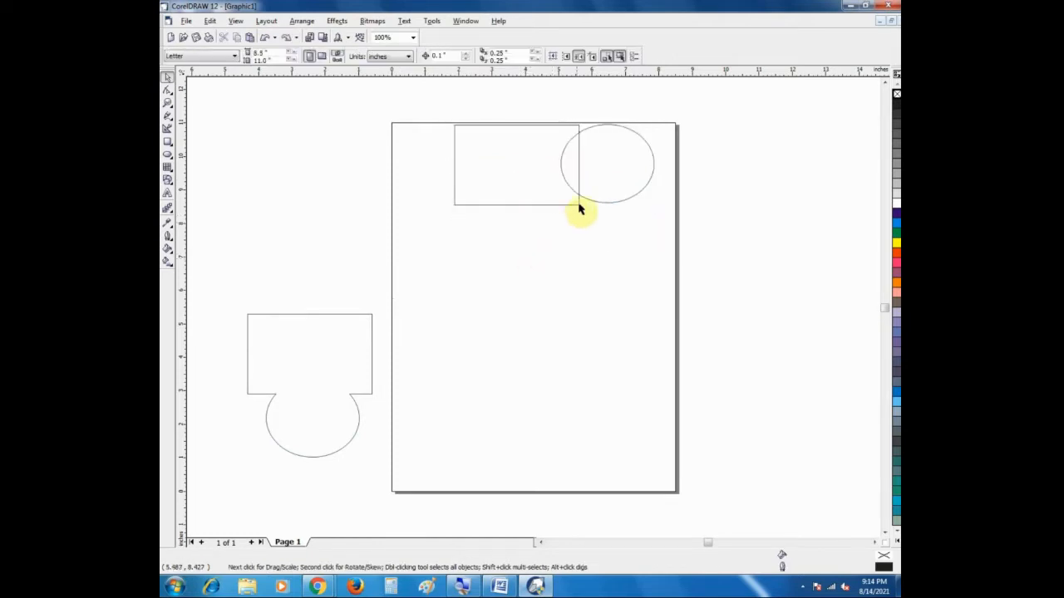
# Step: Trim the rectangle with the ellipse overlapping its right edge
pyautogui.moveTo(429, 105); pyautogui.dragTo(658, 258)
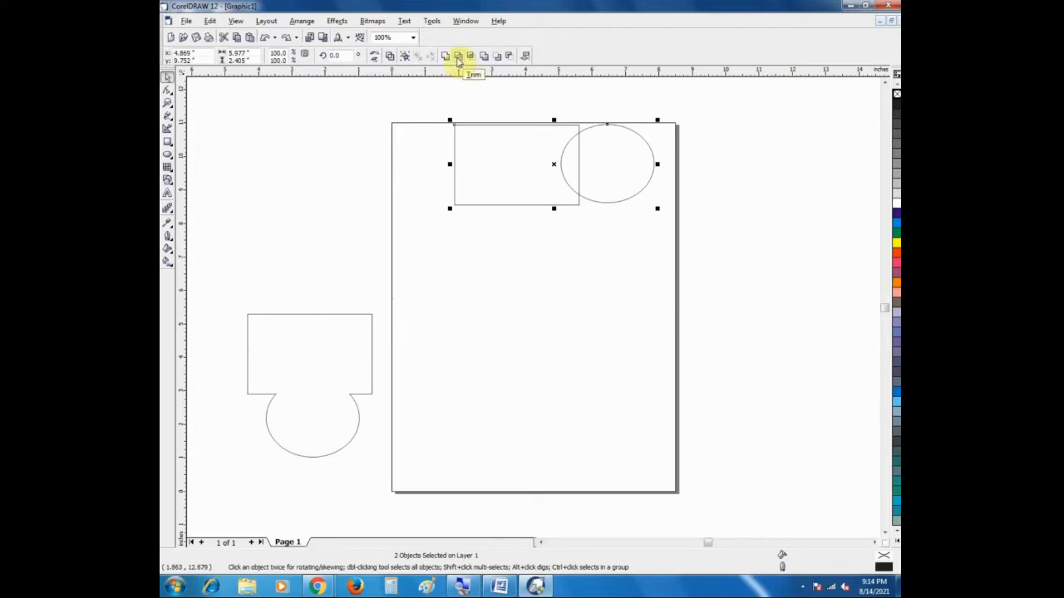
pyautogui.click(458, 60)
pyautogui.click(515, 263)
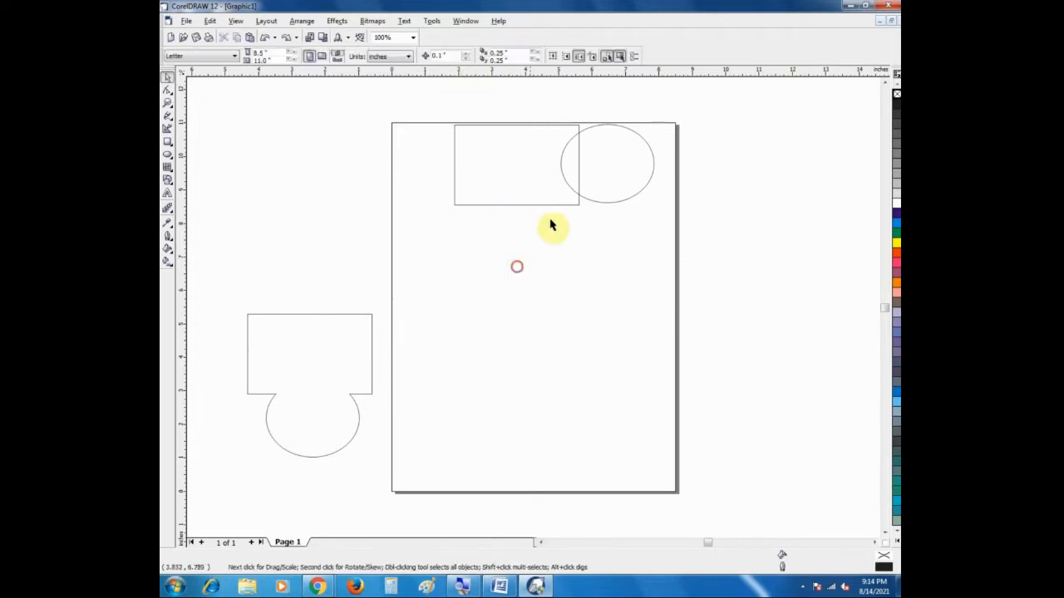
pyautogui.click(593, 172)
pyautogui.keyDown('shift'); pyautogui.click(490, 174); pyautogui.keyUp('shift')
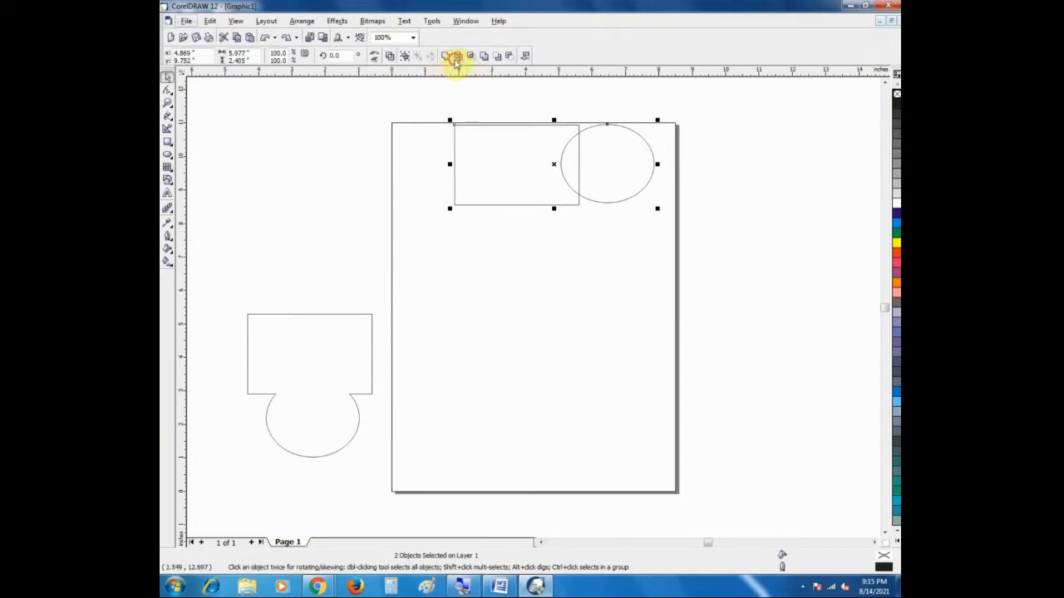
pyautogui.click(534, 238)
# Step: Move the ellipse to the page's right edge and the trimmed rectangle slightly down and left
pyautogui.click(622, 152)
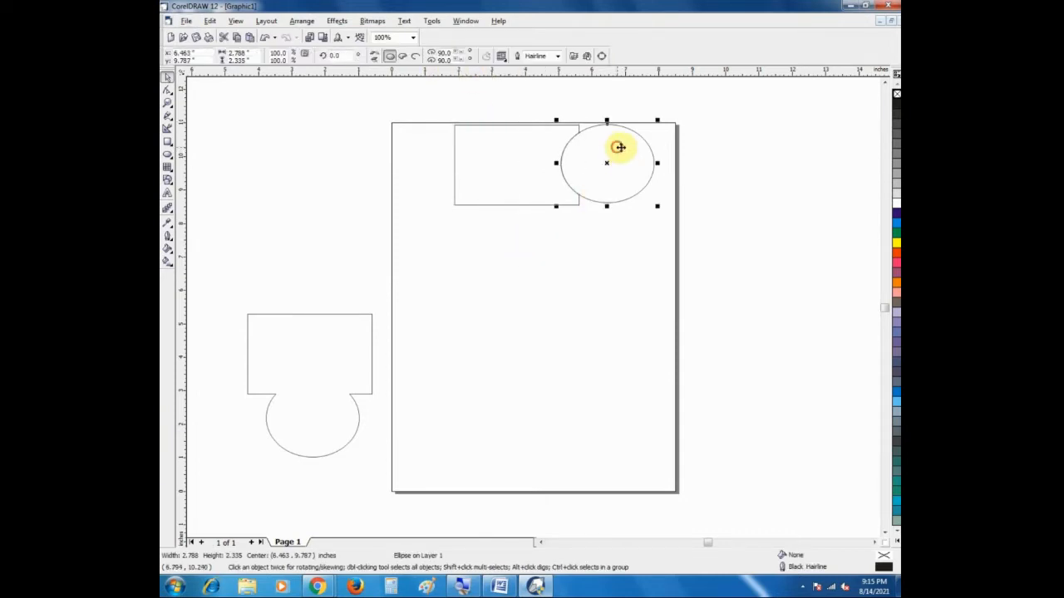
pyautogui.moveTo(619, 147); pyautogui.dragTo(732, 165)
pyautogui.click(516, 152)
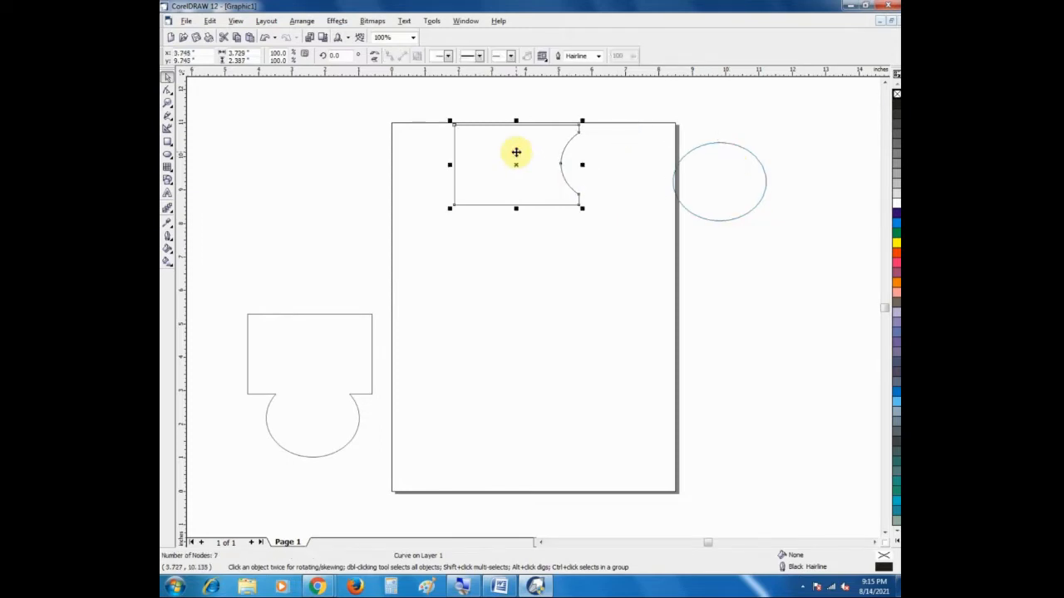
pyautogui.moveTo(513, 161); pyautogui.dragTo(457, 180)
# Step: Place the ellipse over the trimmed rectangle's lower edge and trim the rectangle with it
pyautogui.click(691, 210)
pyautogui.moveTo(731, 185); pyautogui.dragTo(573, 290)
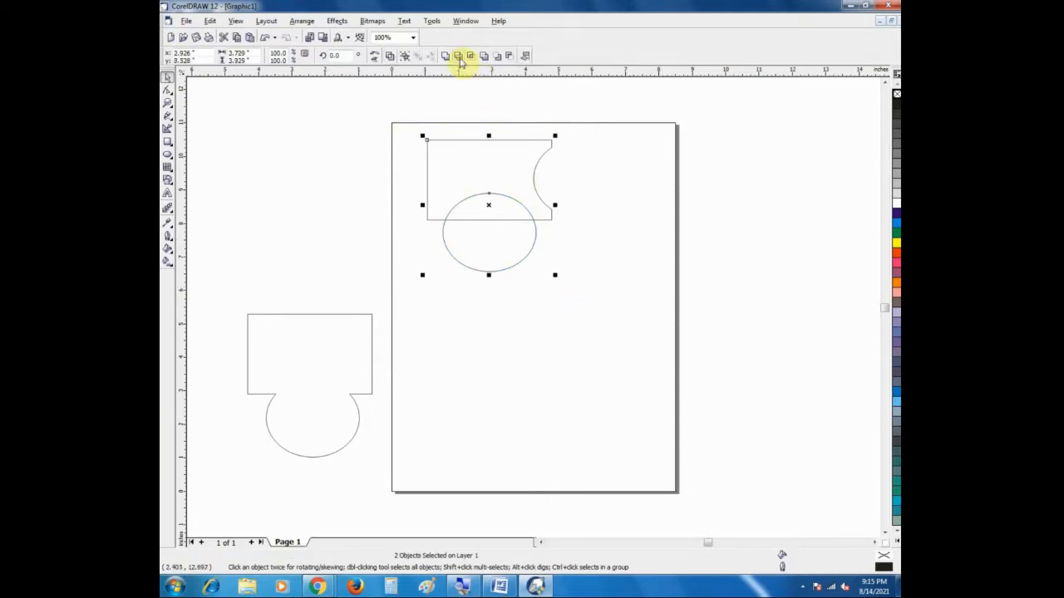
pyautogui.click(459, 56)
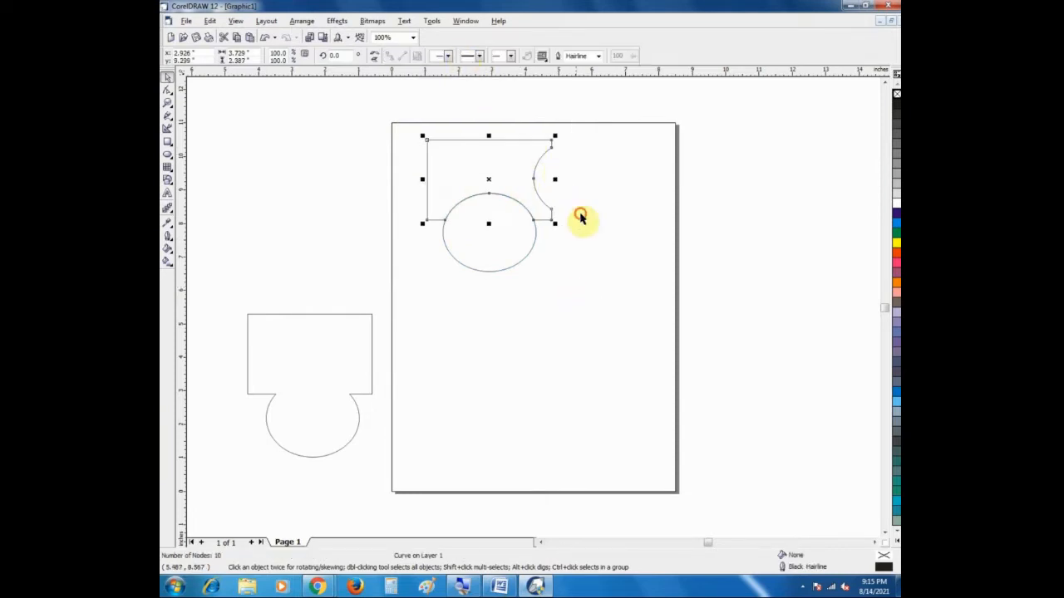
pyautogui.click(582, 218)
# Step: Move the ellipse off the page's left side and the twice-trimmed rectangle slightly down and right
pyautogui.moveTo(504, 233); pyautogui.dragTo(274, 203)
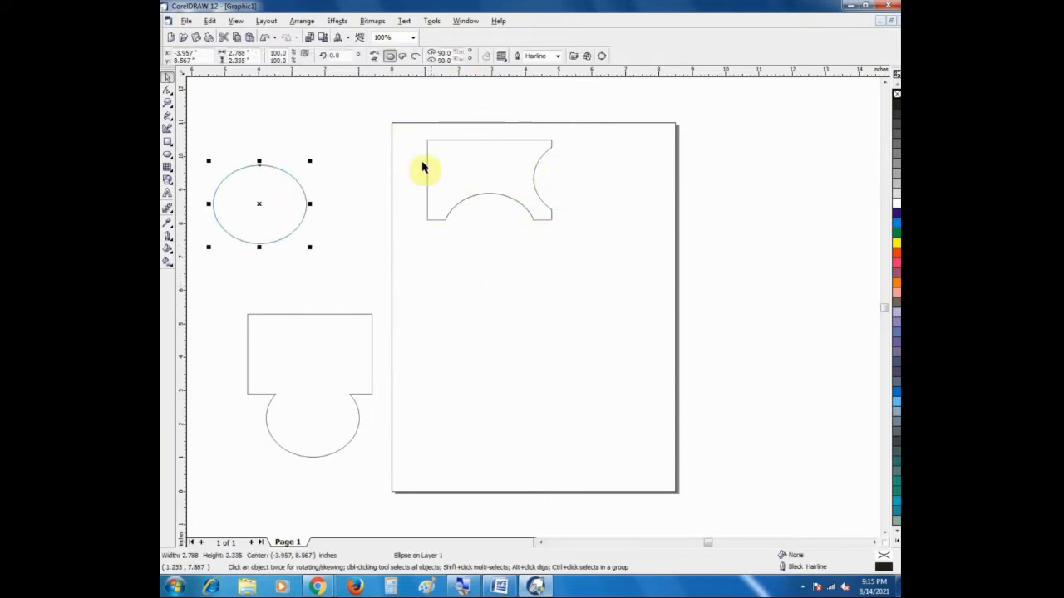
pyautogui.click(499, 158)
pyautogui.moveTo(470, 164); pyautogui.dragTo(519, 195)
# Step: Place the ellipse directly beneath the lower notch of the twice-trimmed rectangle
pyautogui.click(225, 219)
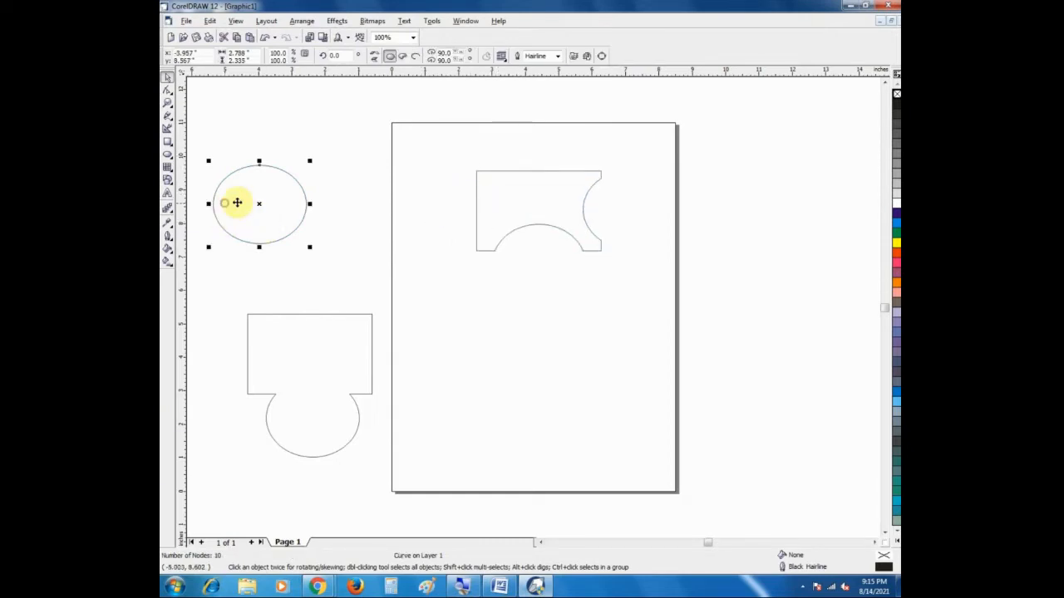
pyautogui.moveTo(237, 202); pyautogui.dragTo(517, 293)
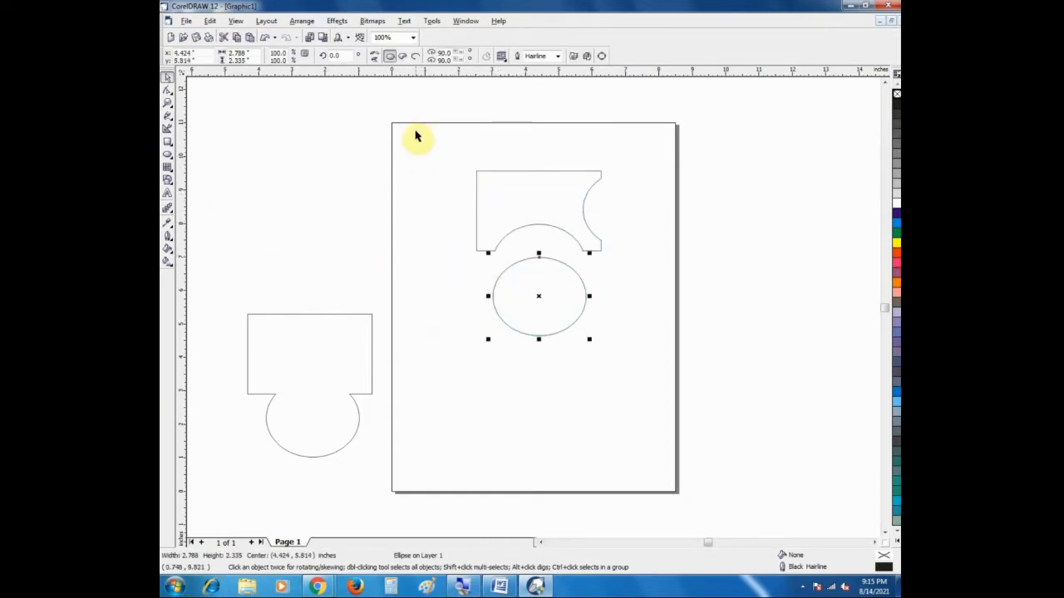
pyautogui.moveTo(442, 153); pyautogui.dragTo(617, 362)
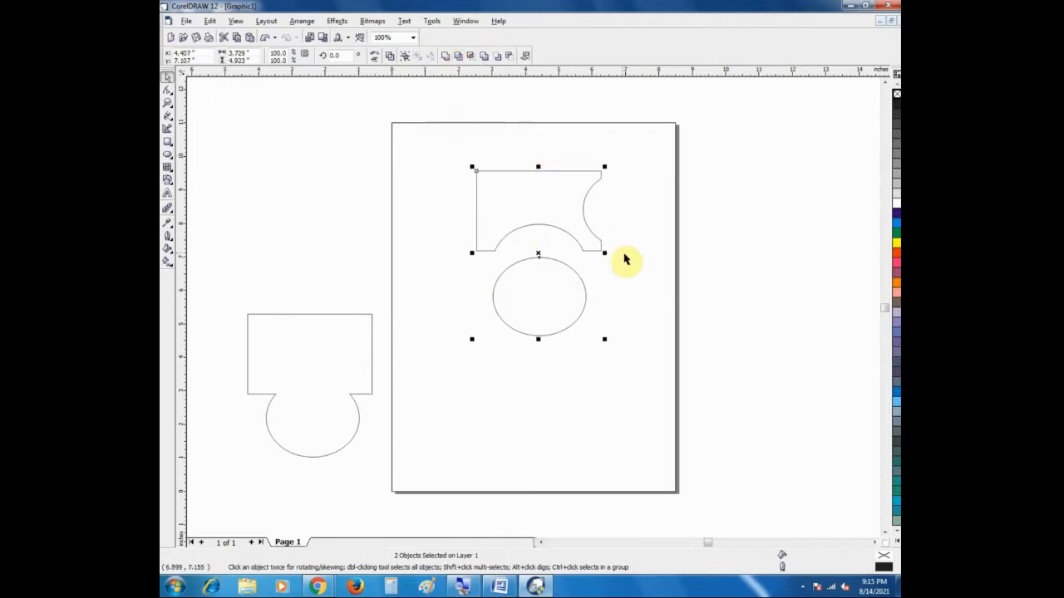
pyautogui.click(674, 330)
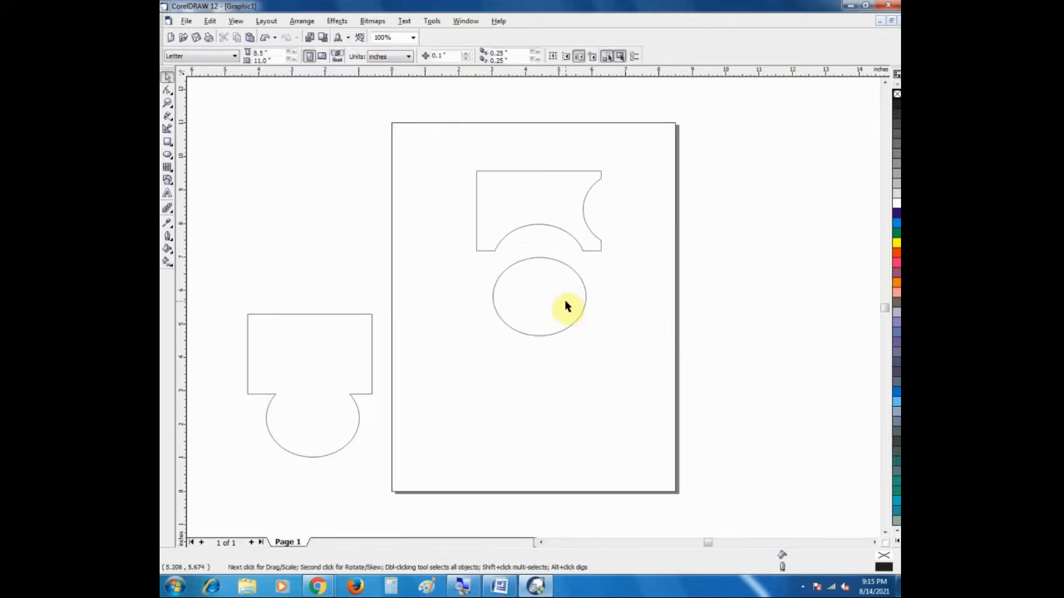
# Step: Undo the recent moves and both trims of the rectangle
pyautogui.hotkey('ctrl', 'z')
pyautogui.hotkey('ctrl', 'z')
pyautogui.hotkey('ctrl', 'z')
pyautogui.hotkey('ctrl', 'z')
pyautogui.hotkey('ctrl', 'z')
pyautogui.hotkey('ctrl', 'z')
pyautogui.hotkey('ctrl', 'z')
pyautogui.hotkey('ctrl', 'z')
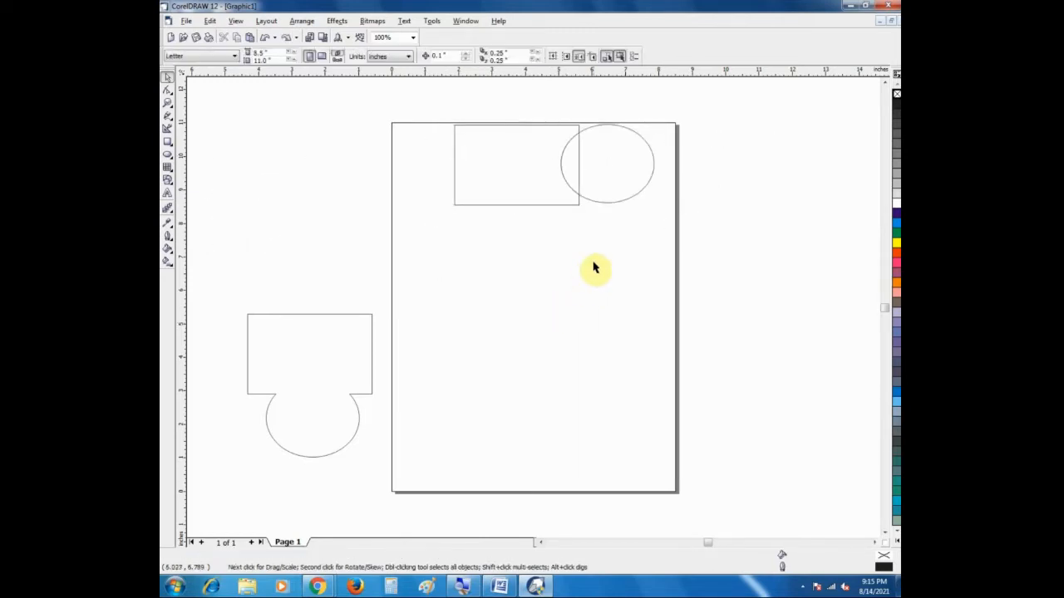
# Step: Enlarge the rectangle to about 4.91 by 3.21 inches and place the ellipse inside it
pyautogui.moveTo(640, 186); pyautogui.dragTo(529, 265)
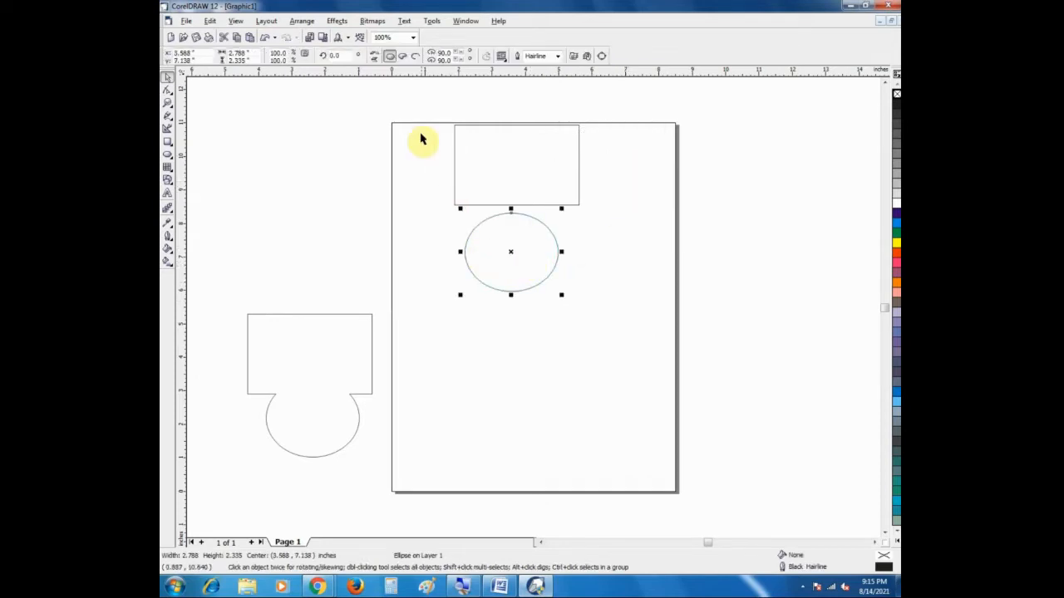
pyautogui.moveTo(406, 107); pyautogui.dragTo(624, 332)
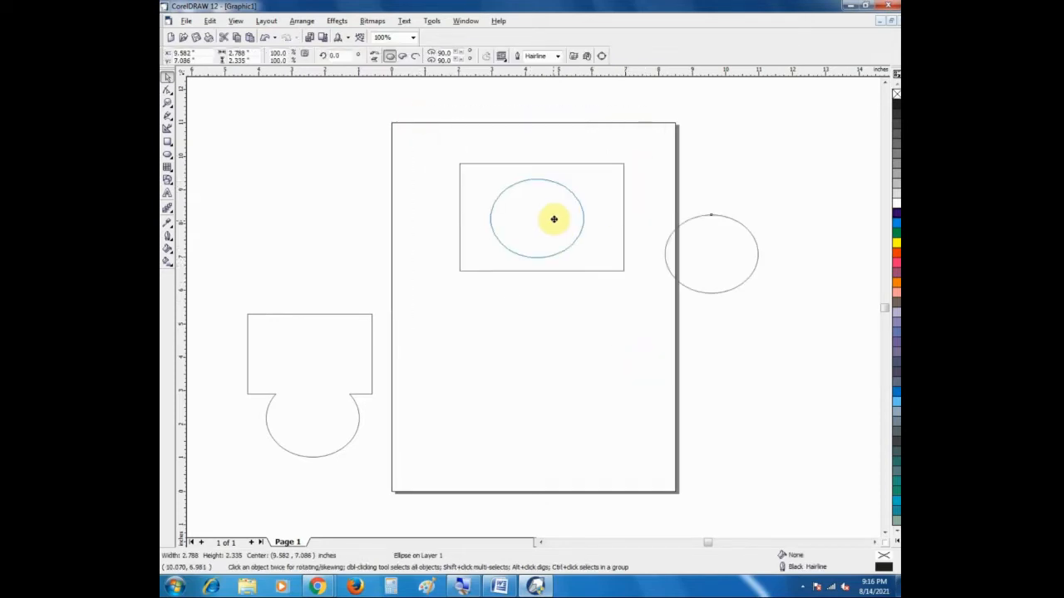
pyautogui.moveTo(551, 219); pyautogui.dragTo(553, 217)
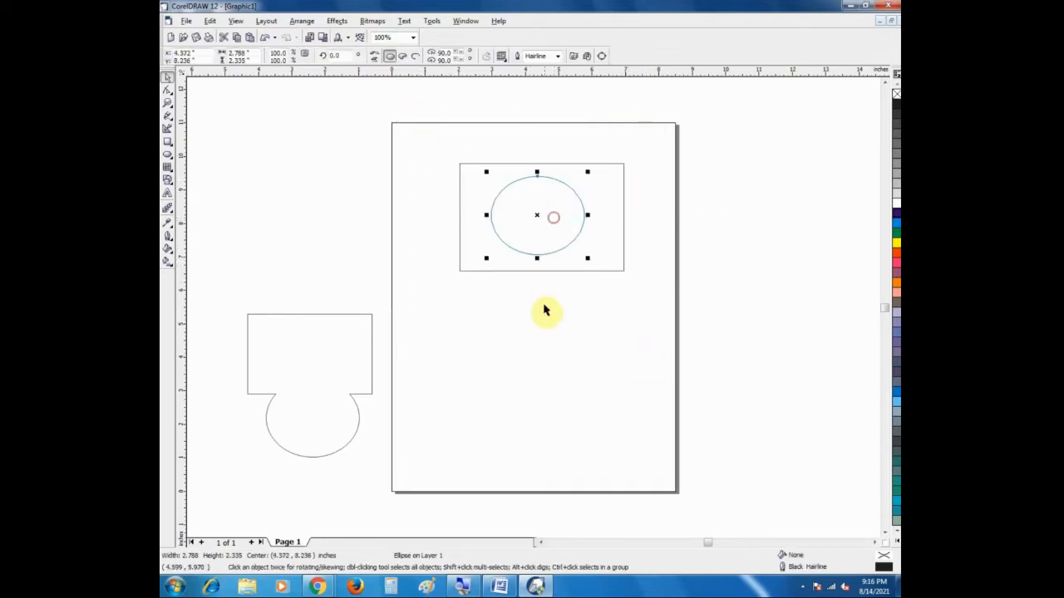
pyautogui.click(543, 306)
# Step: Try a blue fill on the rectangle and undo it
pyautogui.click(624, 219)
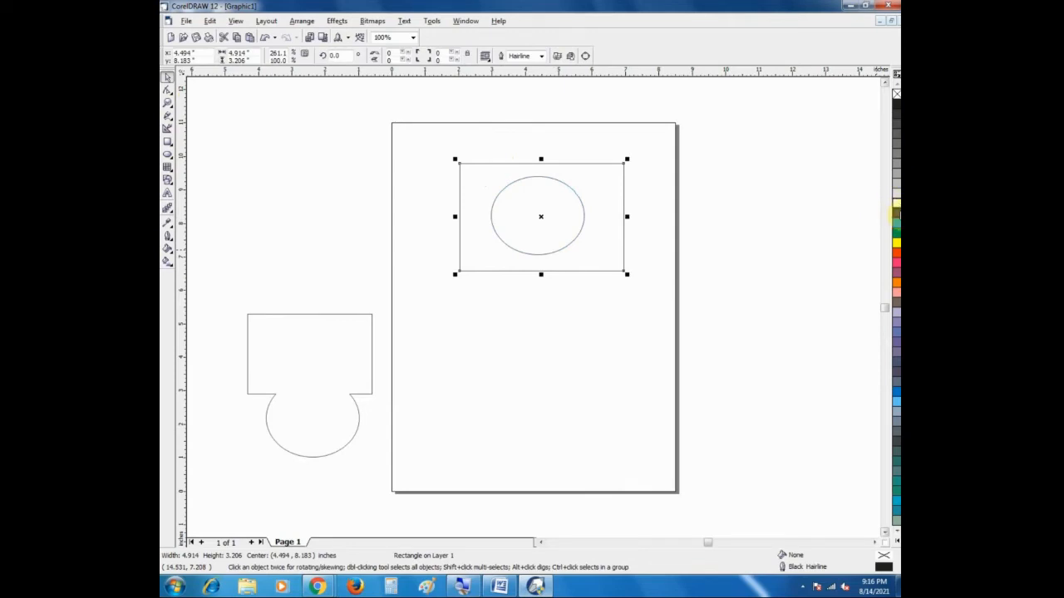
pyautogui.click(896, 214)
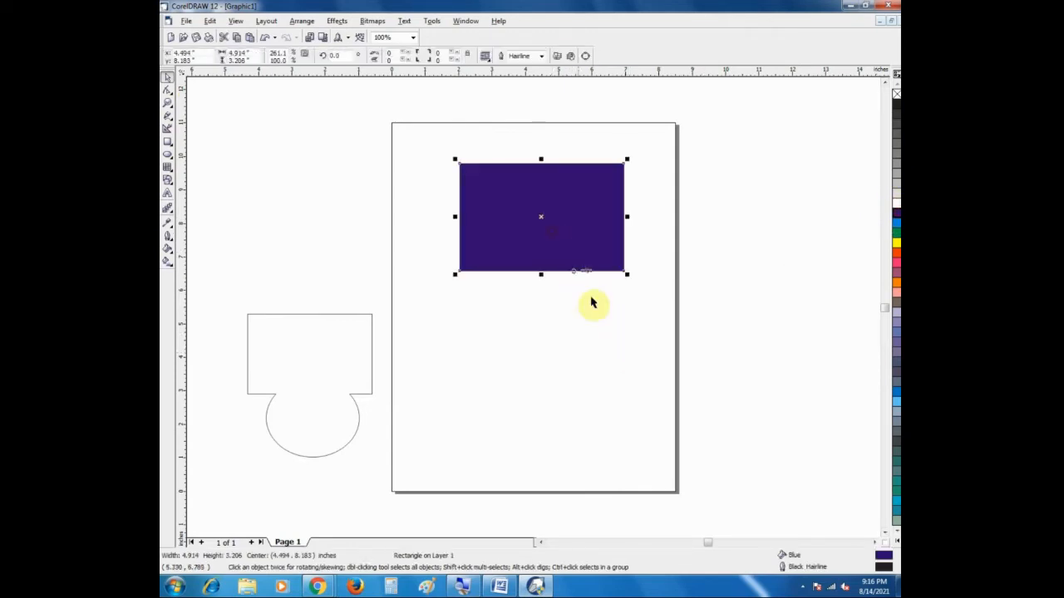
pyautogui.hotkey('ctrl', 'z')
pyautogui.click(577, 214)
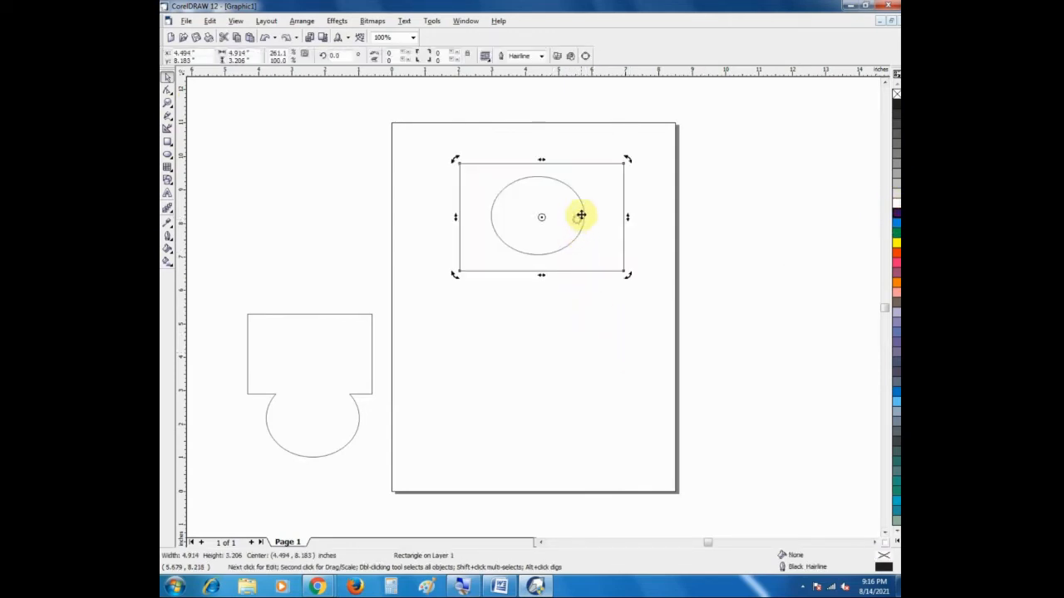
pyautogui.click(570, 368)
# Step: Move the ellipse below the rectangle, and fill the rectangle with blue and the ellipse with yellow
pyautogui.moveTo(570, 249); pyautogui.dragTo(581, 357)
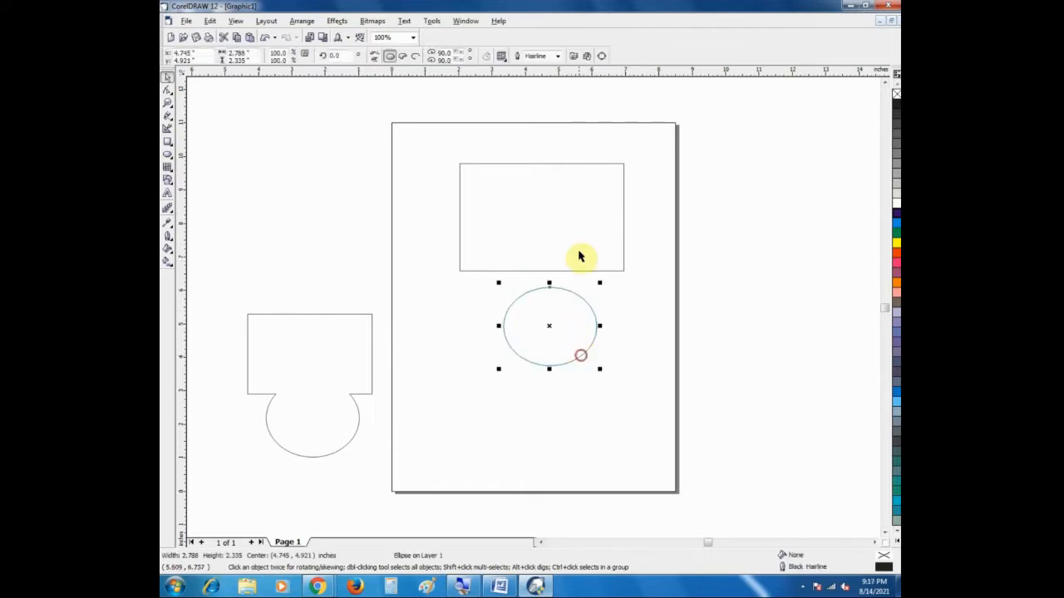
pyautogui.click(579, 251)
pyautogui.click(895, 214)
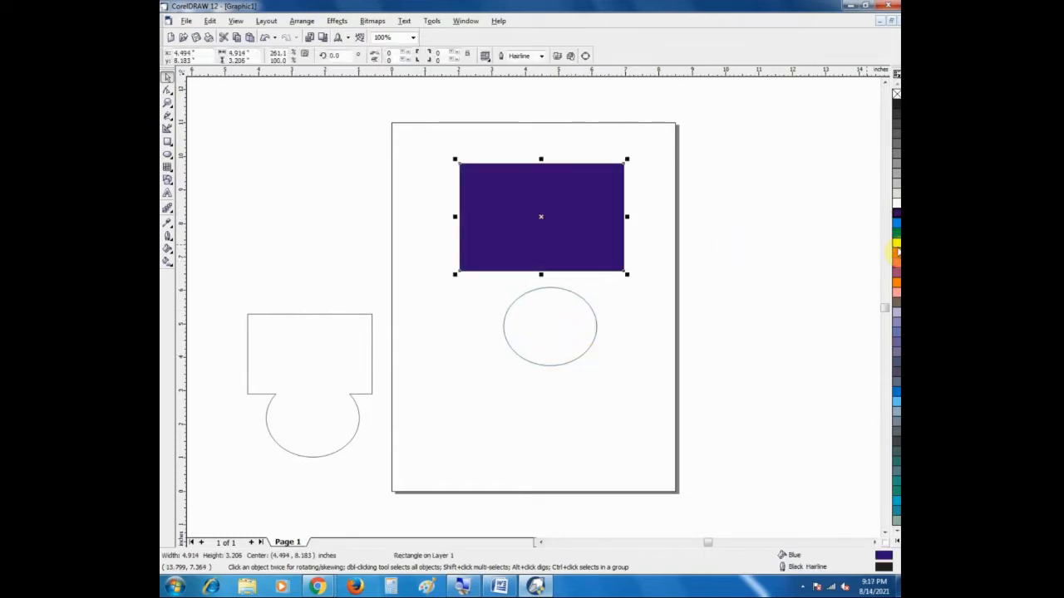
pyautogui.click(595, 324)
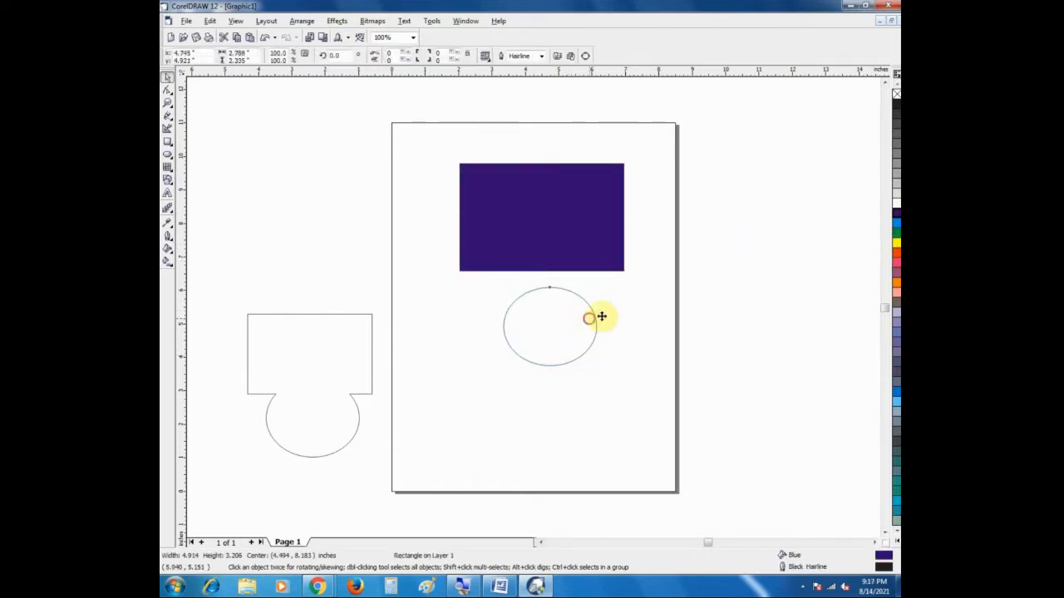
pyautogui.click(895, 243)
# Step: Place the yellow ellipse over the middle of the blue rectangle and send the rectangle to the back
pyautogui.moveTo(563, 341); pyautogui.dragTo(553, 237)
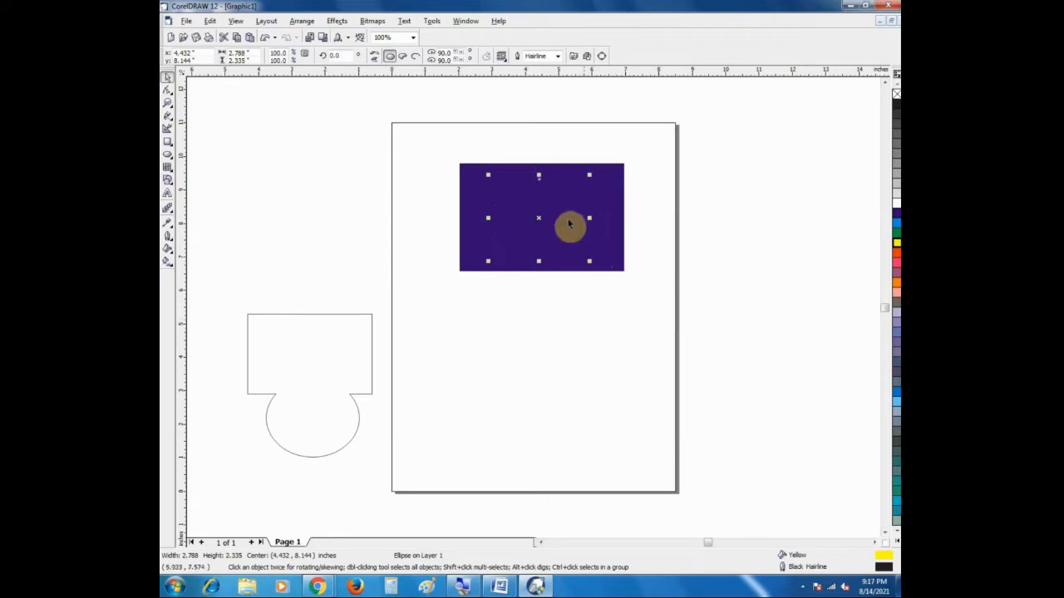
pyautogui.rightClick(537, 219)
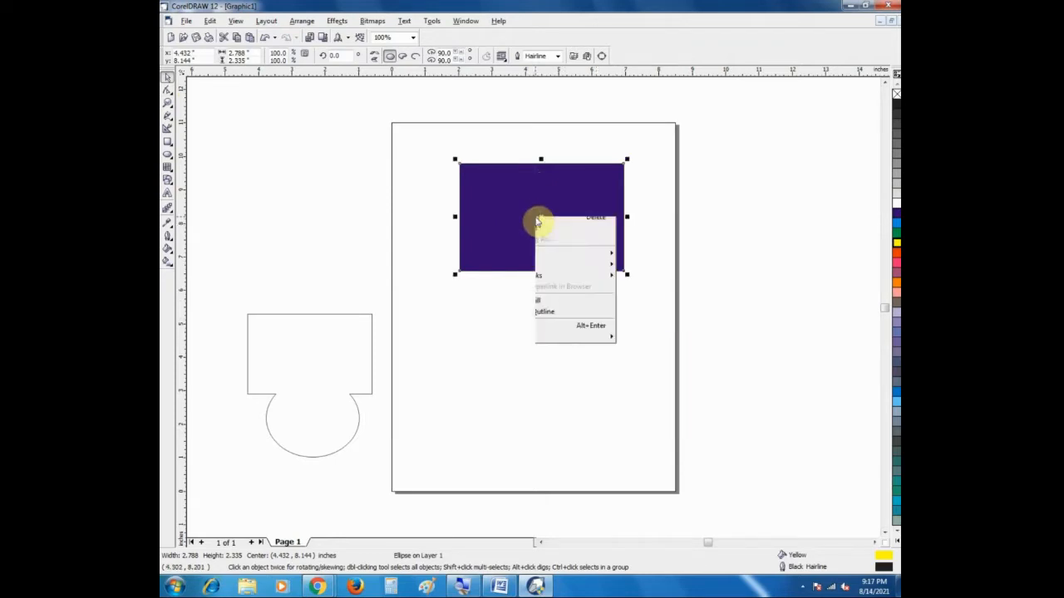
pyautogui.click(485, 301)
pyautogui.click(499, 239)
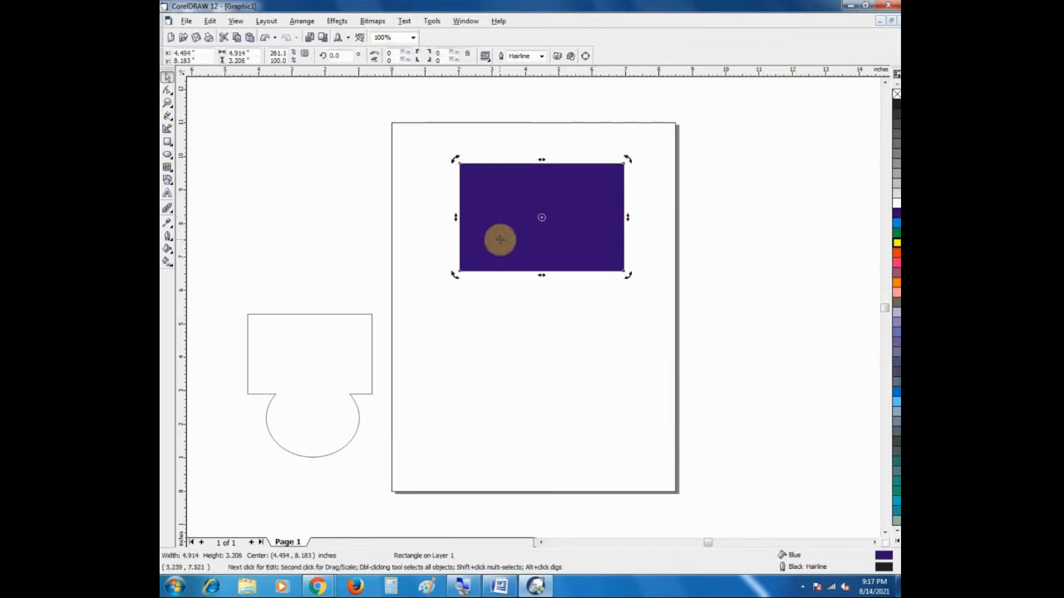
pyautogui.hotkey('shift', 'pagedown')
pyautogui.click(487, 324)
pyautogui.click(497, 245)
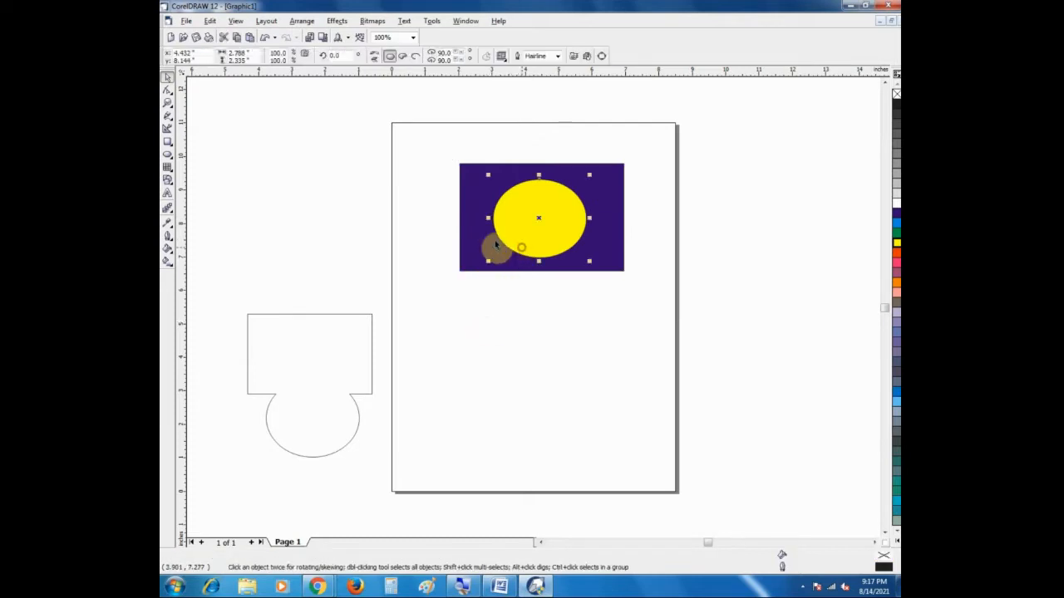
pyautogui.click(498, 310)
# Step: Select the blue rectangle together with the yellow ellipse and apply Intersect to them
pyautogui.moveTo(422, 147); pyautogui.dragTo(664, 300)
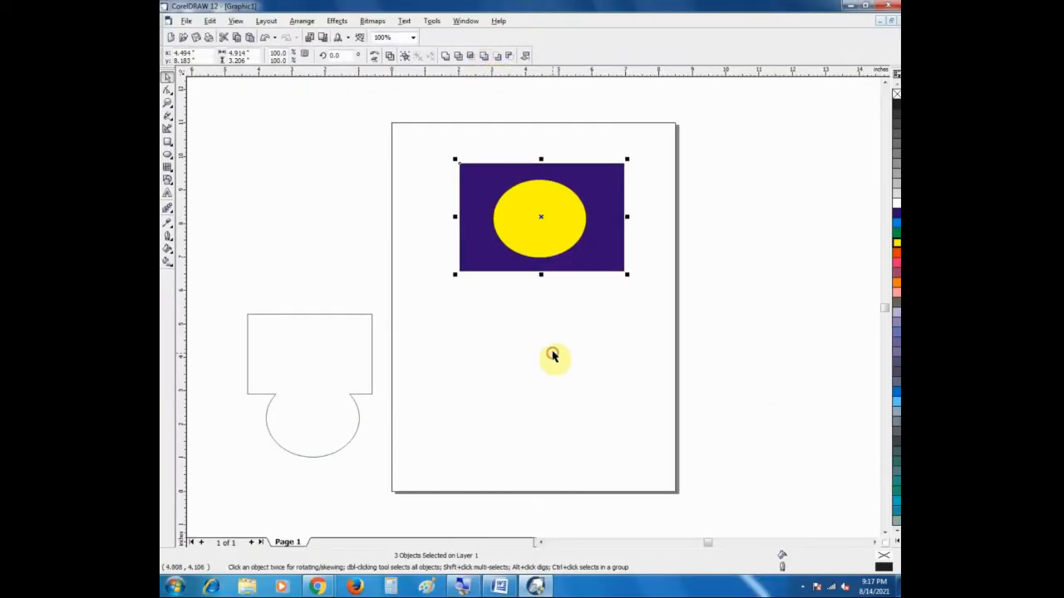
pyautogui.click(407, 112)
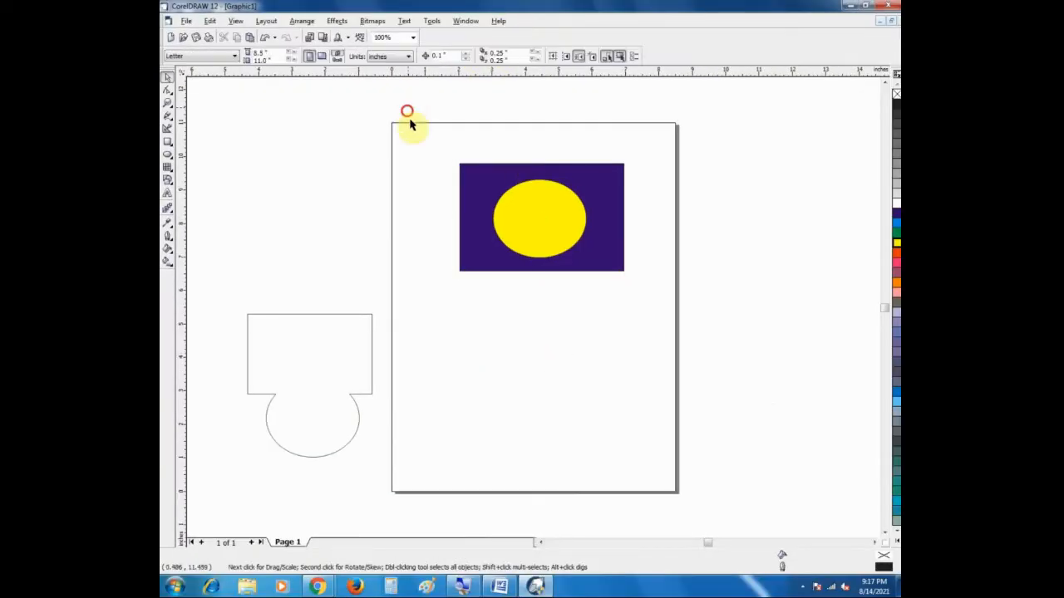
pyautogui.moveTo(407, 111); pyautogui.dragTo(633, 309)
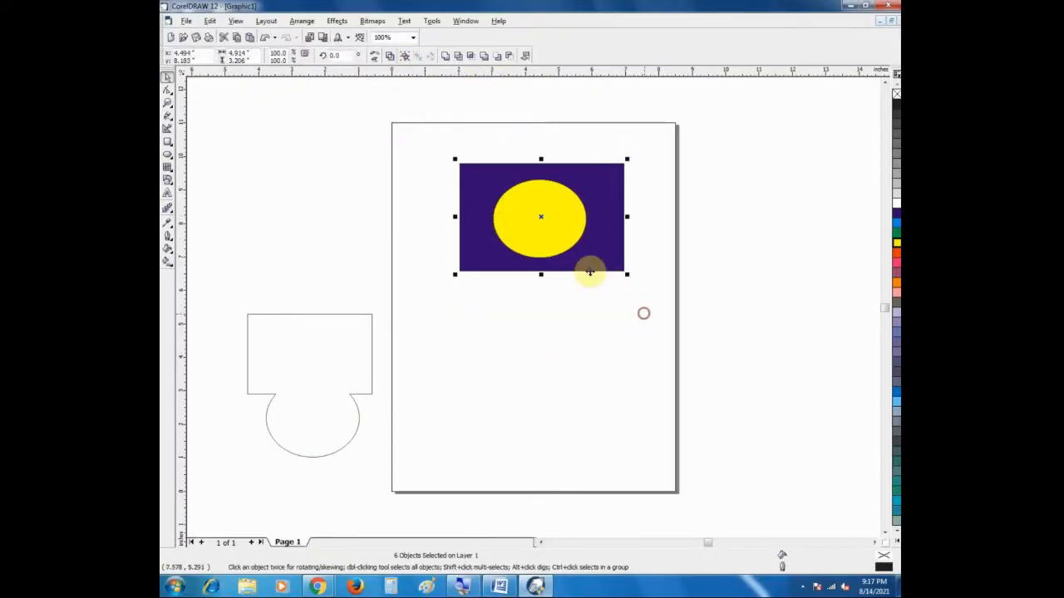
pyautogui.click(471, 56)
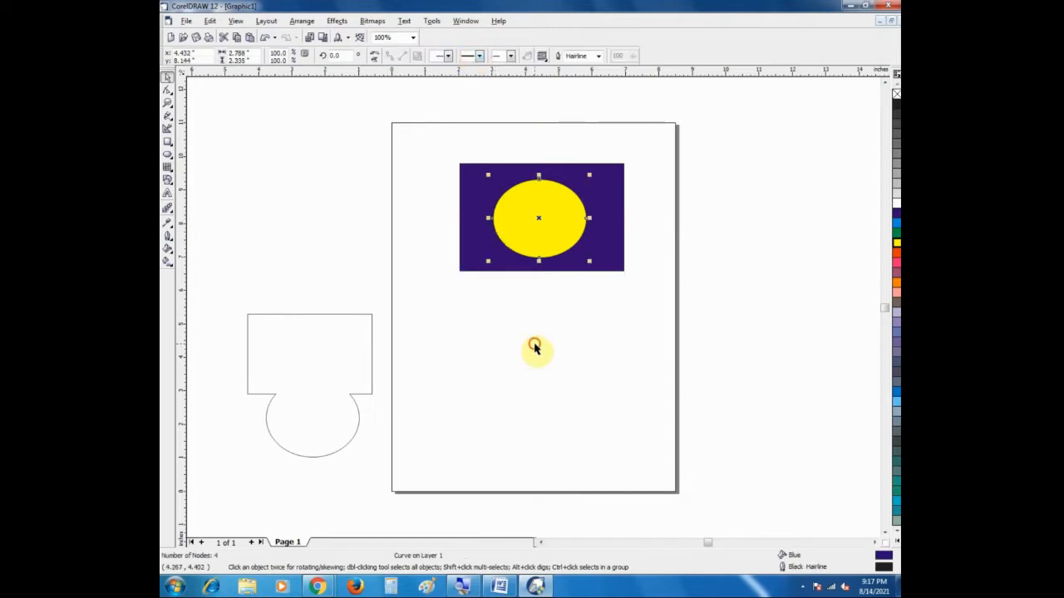
pyautogui.click(537, 349)
# Step: Pull the yellow ellipses off the rectangle, keep one on the page below it, and delete the extra copies
pyautogui.click(549, 234)
pyautogui.moveTo(543, 219); pyautogui.dragTo(553, 372)
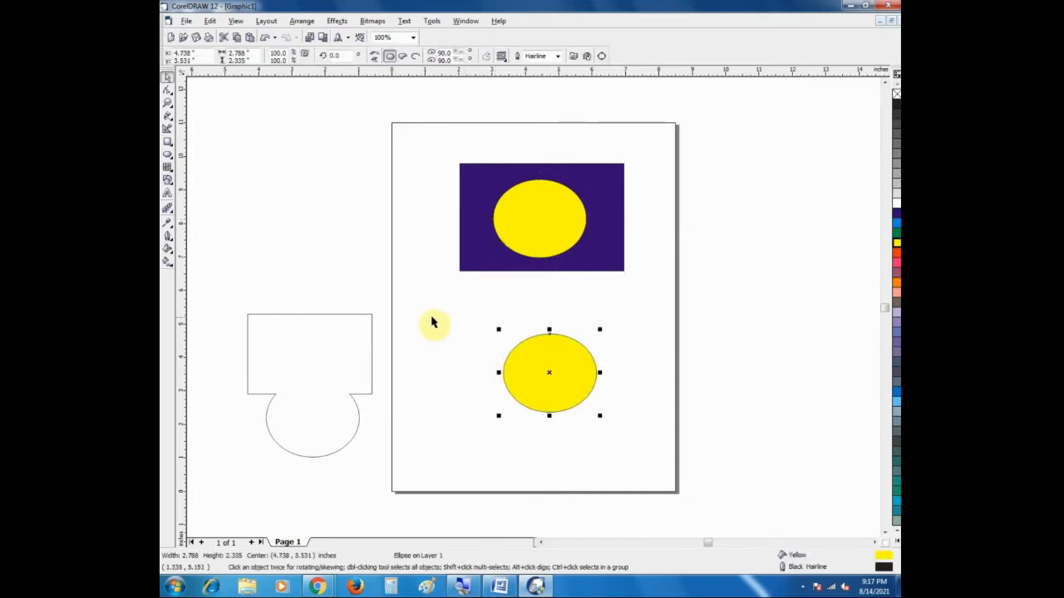
pyautogui.moveTo(523, 217); pyautogui.dragTo(386, 193)
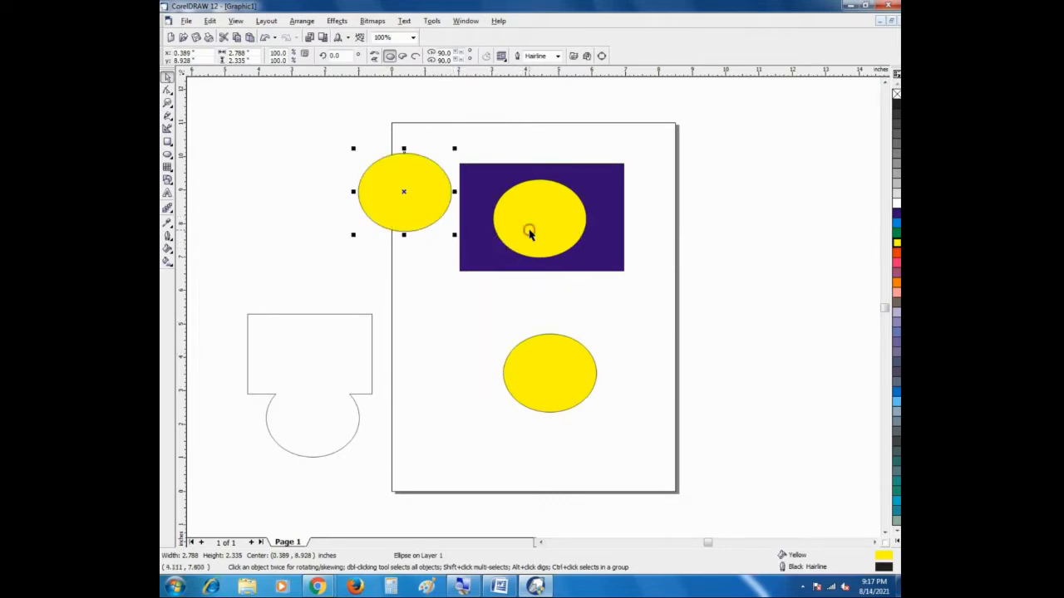
pyautogui.moveTo(570, 231); pyautogui.dragTo(723, 235)
pyautogui.moveTo(722, 235); pyautogui.dragTo(723, 235)
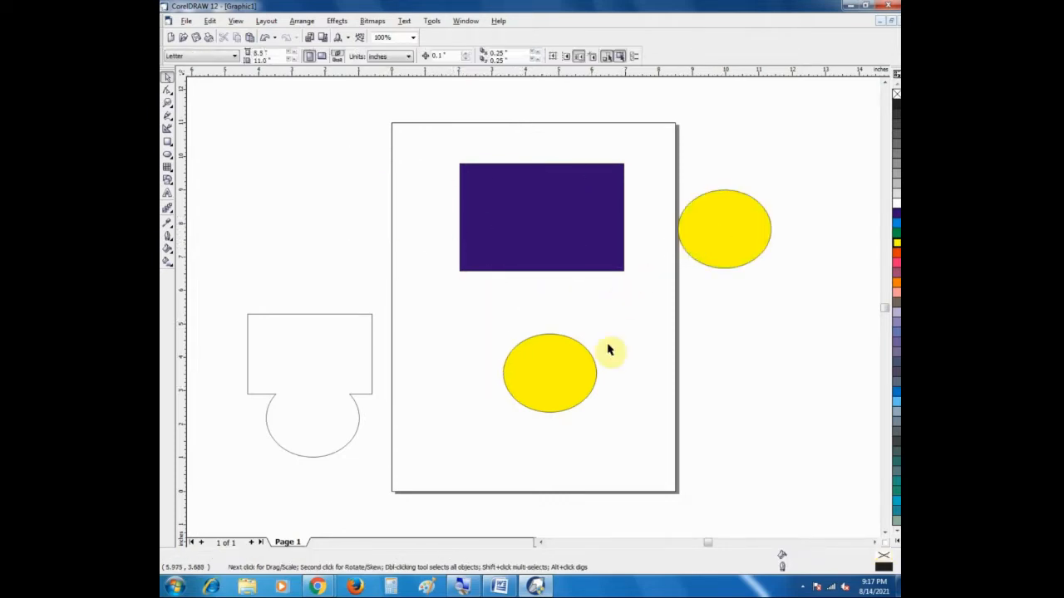
pyautogui.click(748, 232)
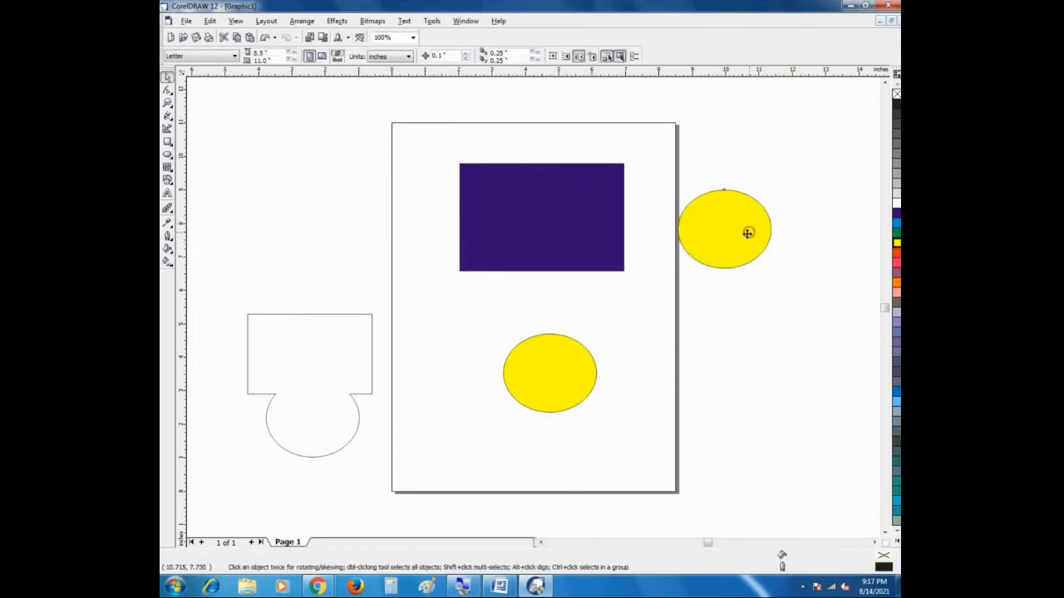
pyautogui.press('Delete')
# Step: Overlap the yellow ellipse with the blue rectangle's lower edge and apply Simplify to both shapes
pyautogui.moveTo(570, 350); pyautogui.dragTo(554, 283)
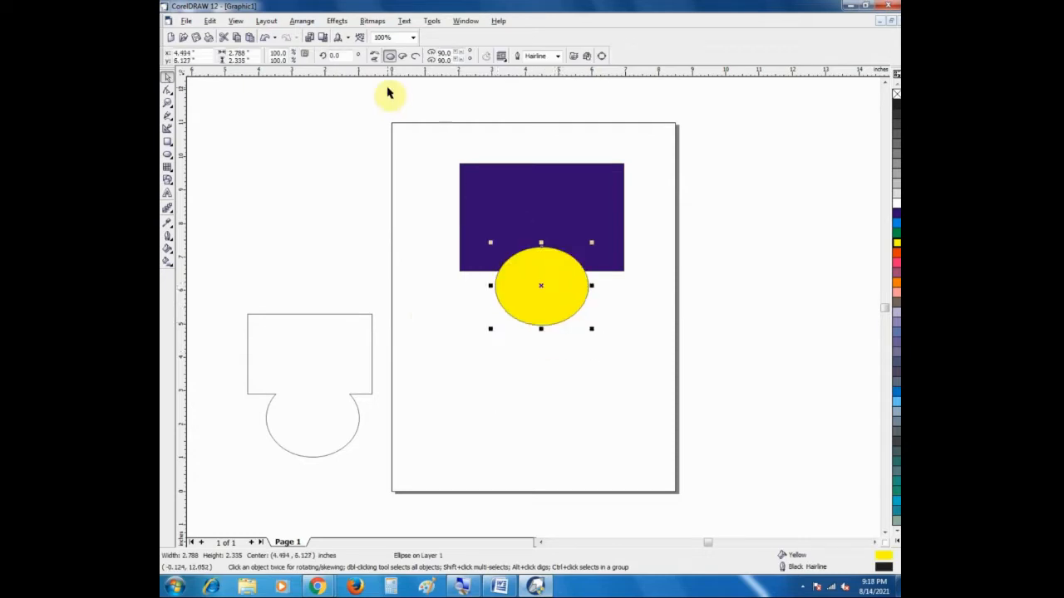
pyautogui.moveTo(429, 127); pyautogui.dragTo(665, 353)
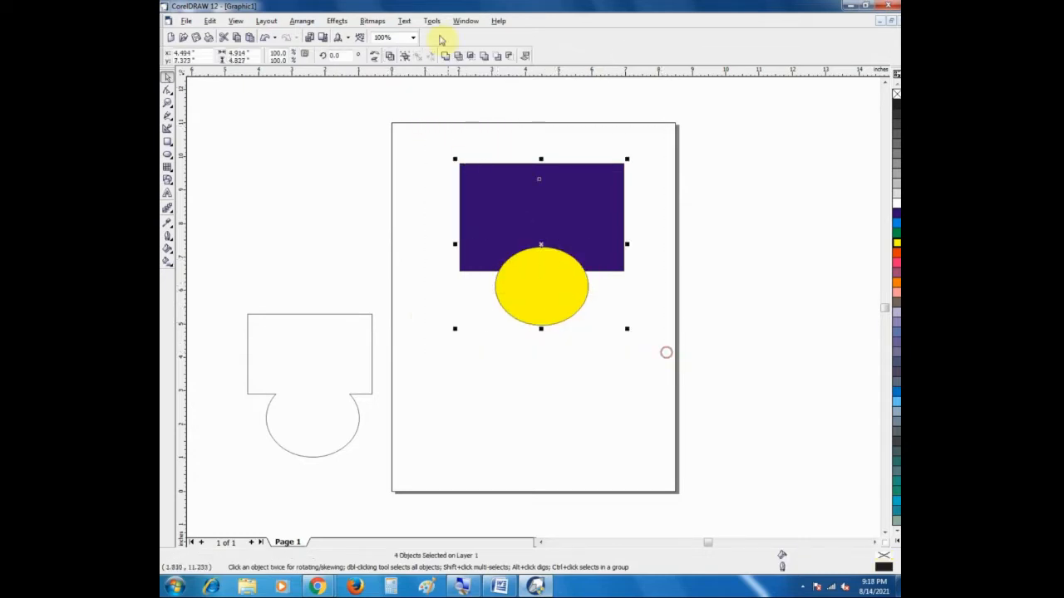
pyautogui.click(487, 57)
# Step: On the cleared page, draw a rectangle about 3.87 by 2.3 inches in the upper part
pyautogui.click(164, 142)
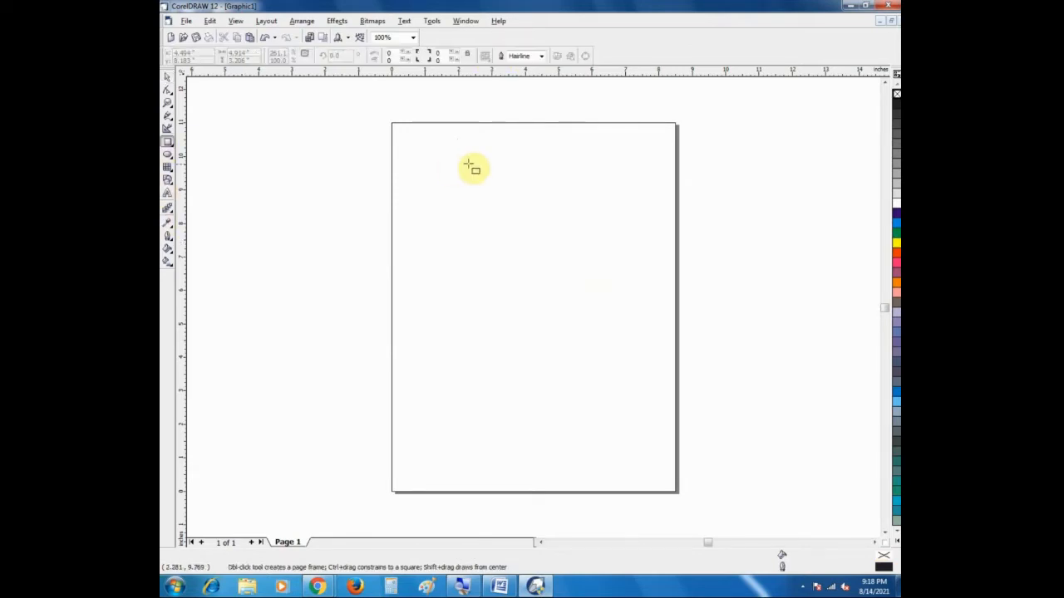
pyautogui.moveTo(458, 157); pyautogui.dragTo(588, 235)
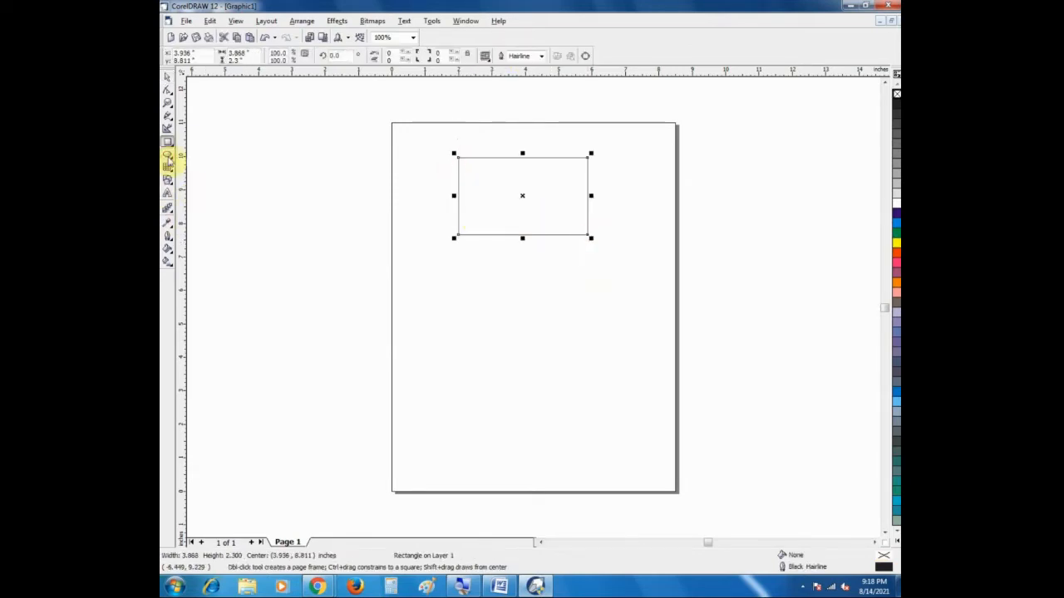
# Step: Draw an ellipse about 2.07 by 1.71 inches below the rectangle and delete it
pyautogui.click(167, 155)
pyautogui.moveTo(503, 249); pyautogui.dragTo(573, 308)
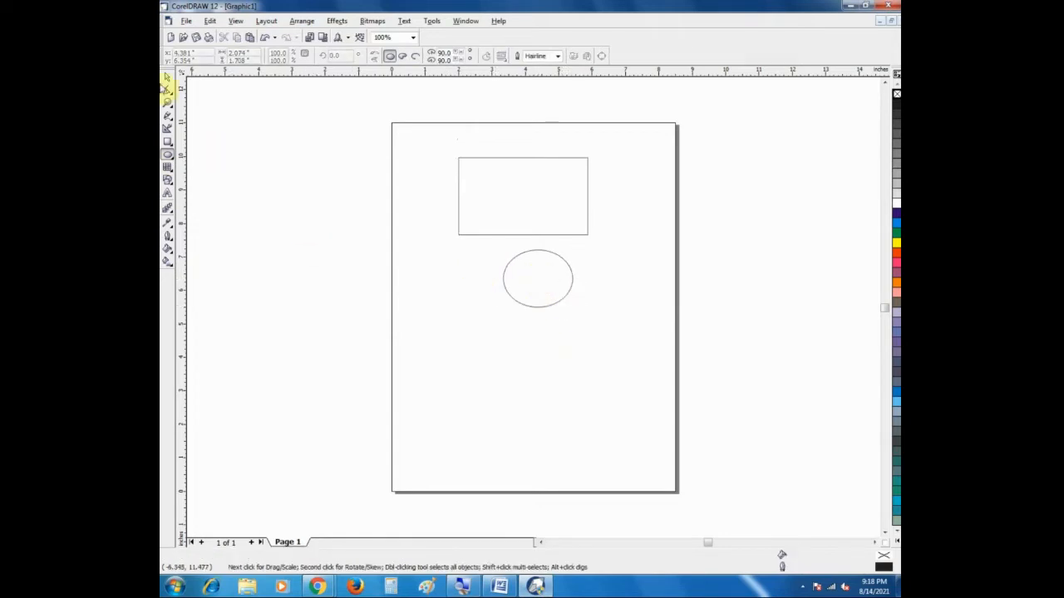
pyautogui.click(163, 75)
pyautogui.press('Delete')
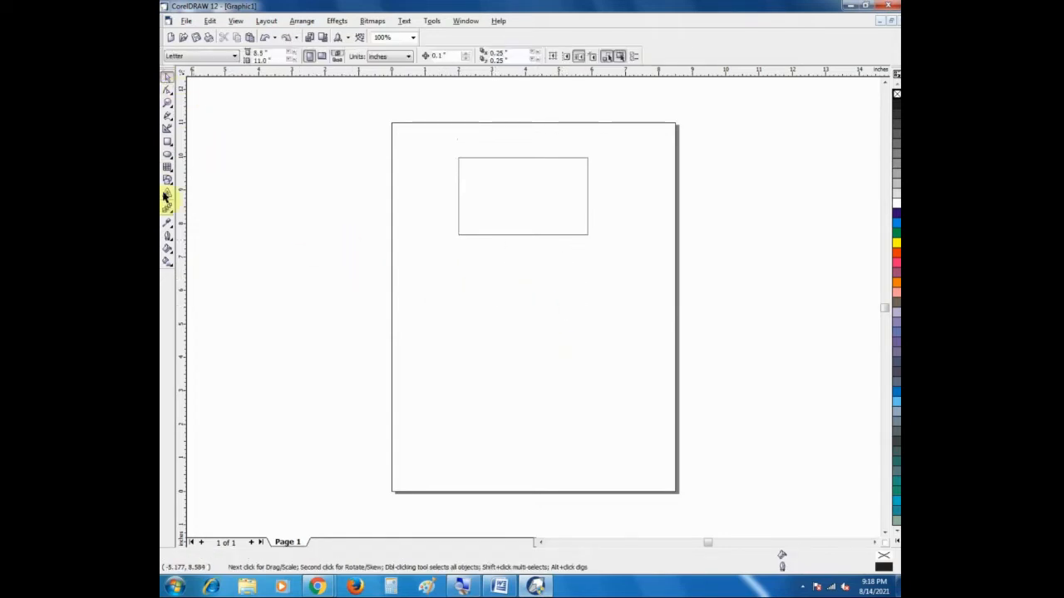
# Step: Draw an ellipse about 2.47 by 1.52 inches and move it over the rectangle's lower edge
pyautogui.click(167, 156)
pyautogui.moveTo(482, 245); pyautogui.dragTo(573, 304)
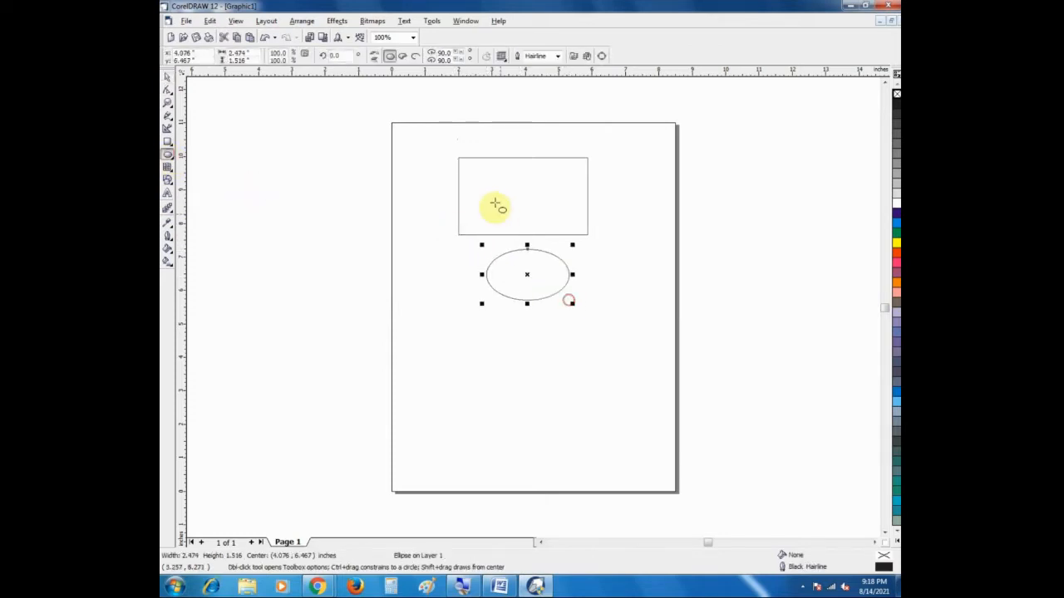
pyautogui.click(166, 80)
pyautogui.moveTo(541, 261); pyautogui.dragTo(542, 249)
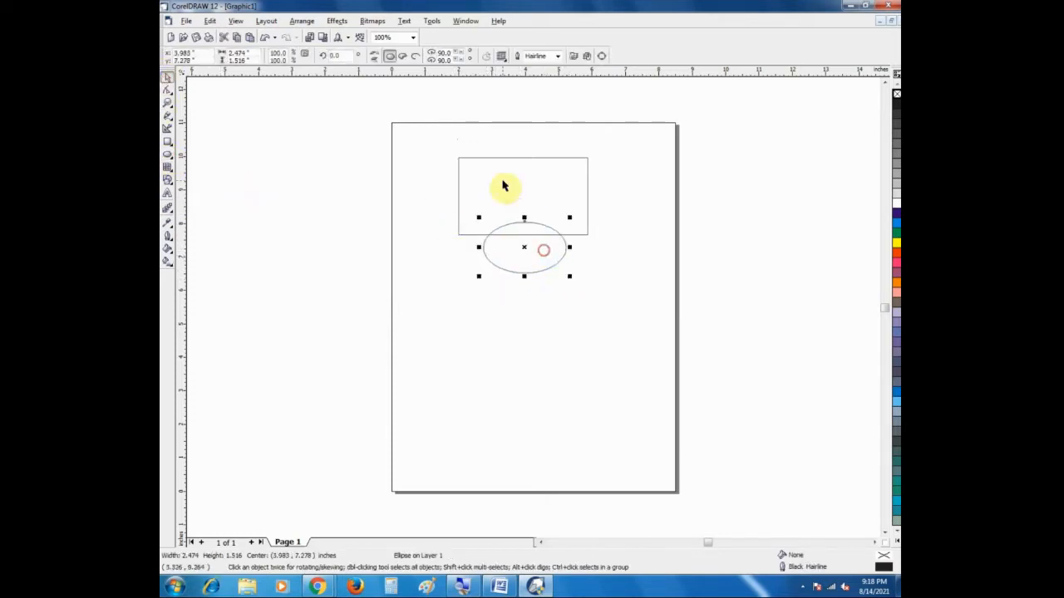
# Step: Simplify the overlapping rectangle and ellipse, and move the ellipse down away from the rectangle
pyautogui.moveTo(427, 137); pyautogui.dragTo(633, 323)
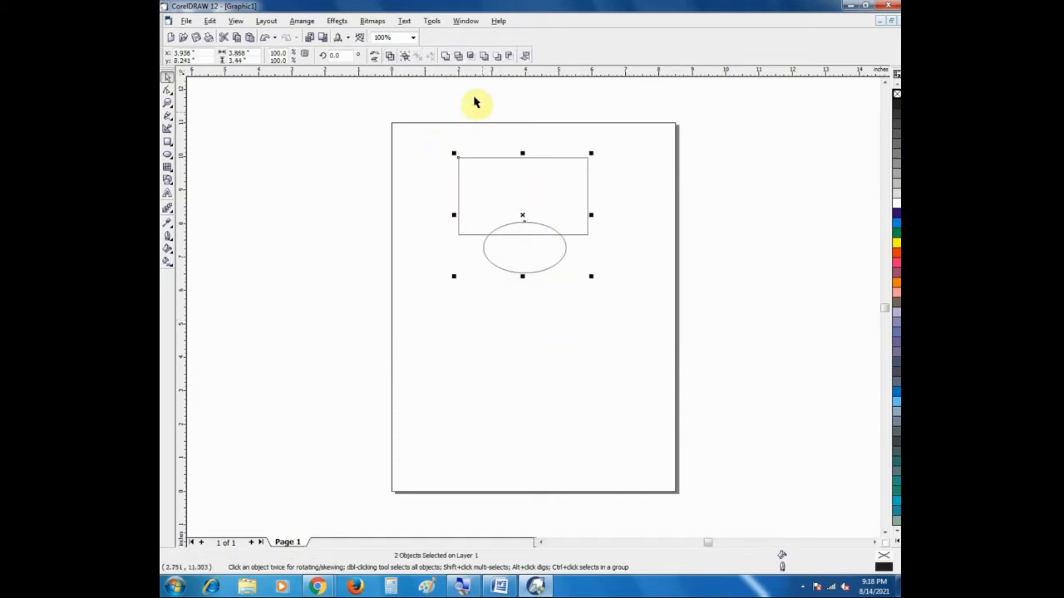
pyautogui.click(486, 57)
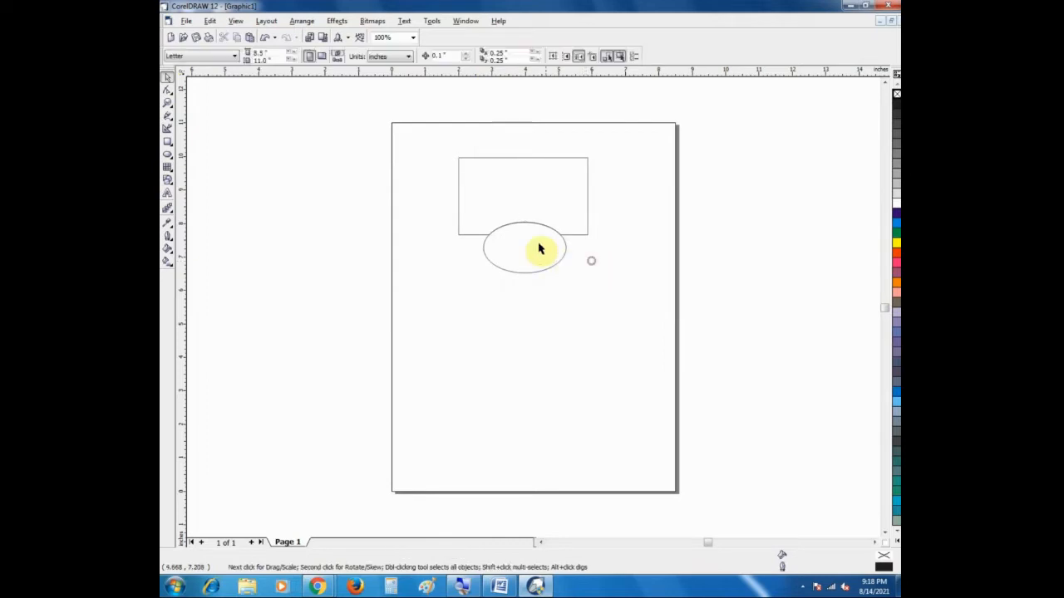
pyautogui.moveTo(541, 246); pyautogui.dragTo(541, 284)
# Step: Examine the simplified rectangle and the ellipse by selecting them individually and together
pyautogui.click(518, 208)
pyautogui.click(482, 180)
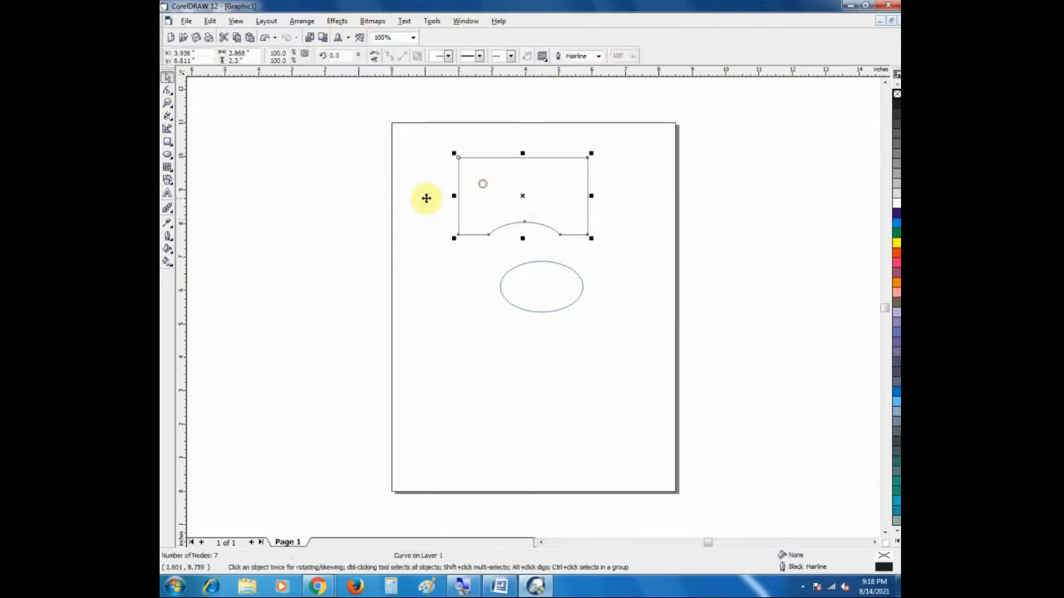
pyautogui.click(476, 277)
pyautogui.click(503, 201)
pyautogui.click(548, 292)
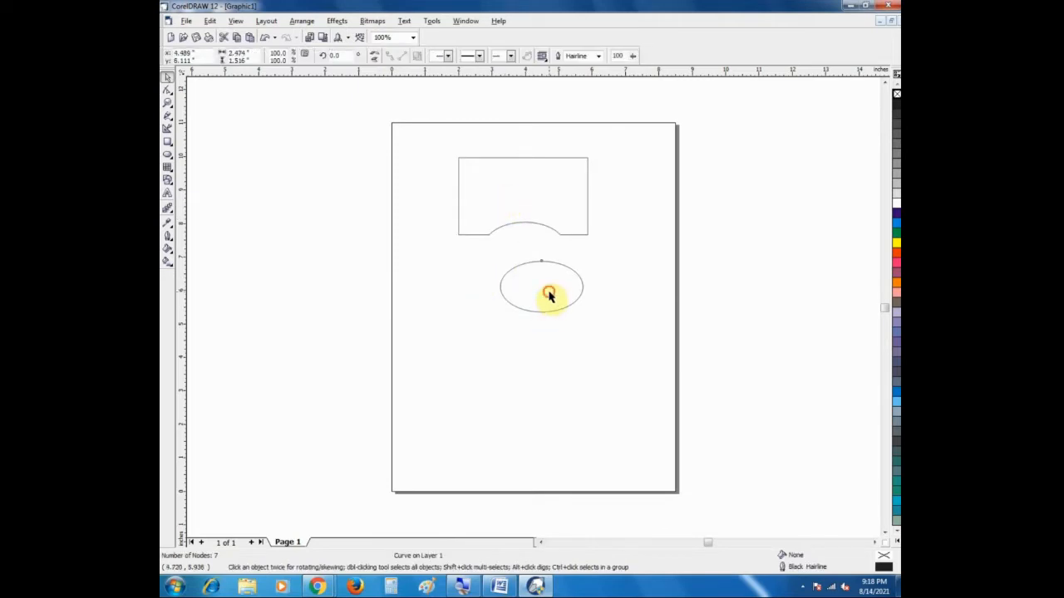
pyautogui.click(455, 247)
pyautogui.click(466, 200)
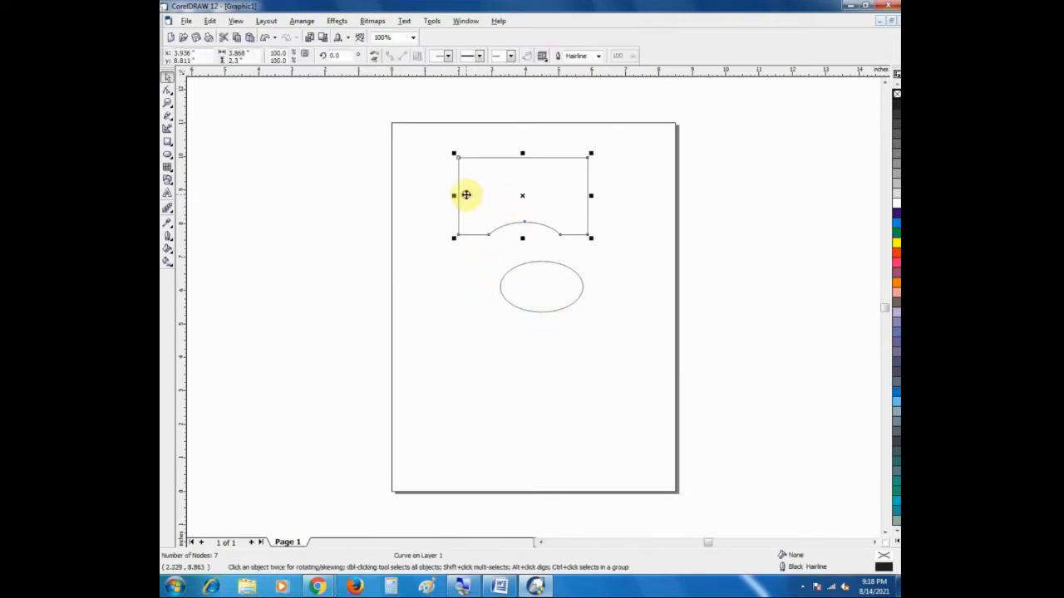
pyautogui.click(414, 147)
pyautogui.moveTo(438, 141); pyautogui.dragTo(623, 353)
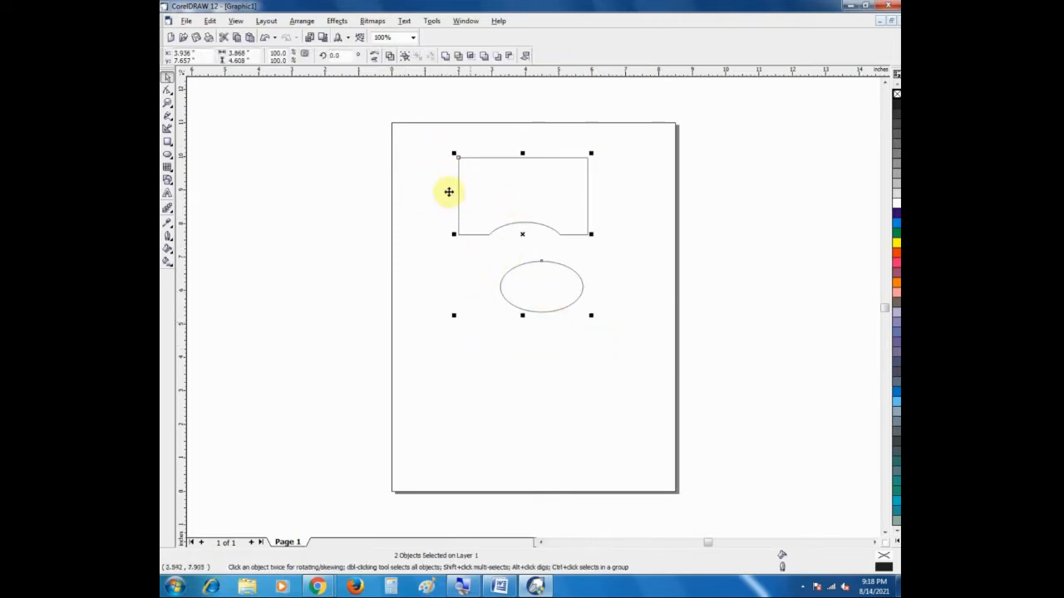
pyautogui.click(568, 251)
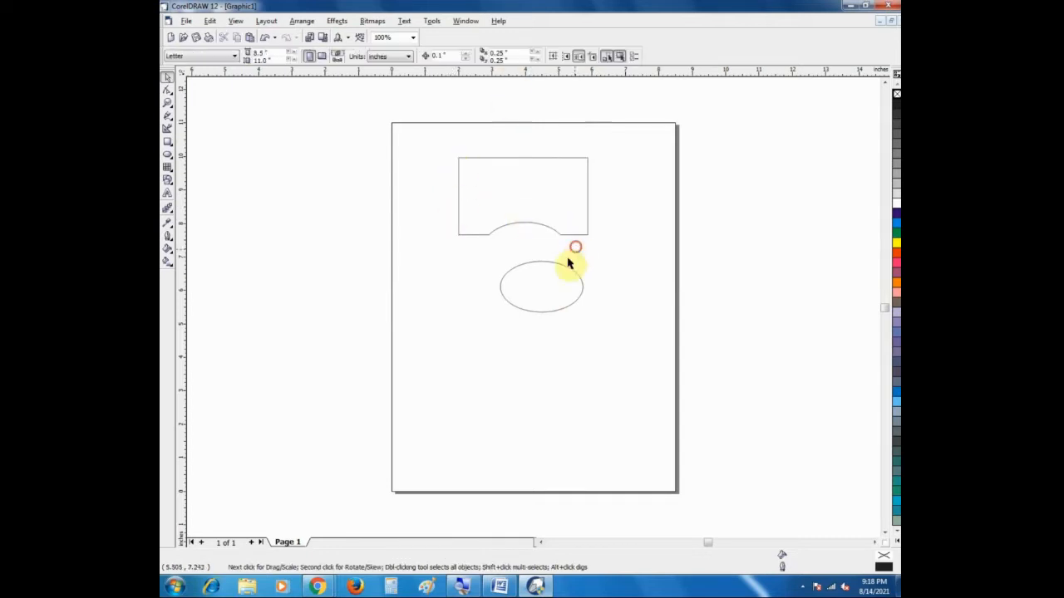
# Step: Undo the ellipse's last move and select the simplified rectangle
pyautogui.hotkey('ctrl', 'z')
pyautogui.click(508, 199)
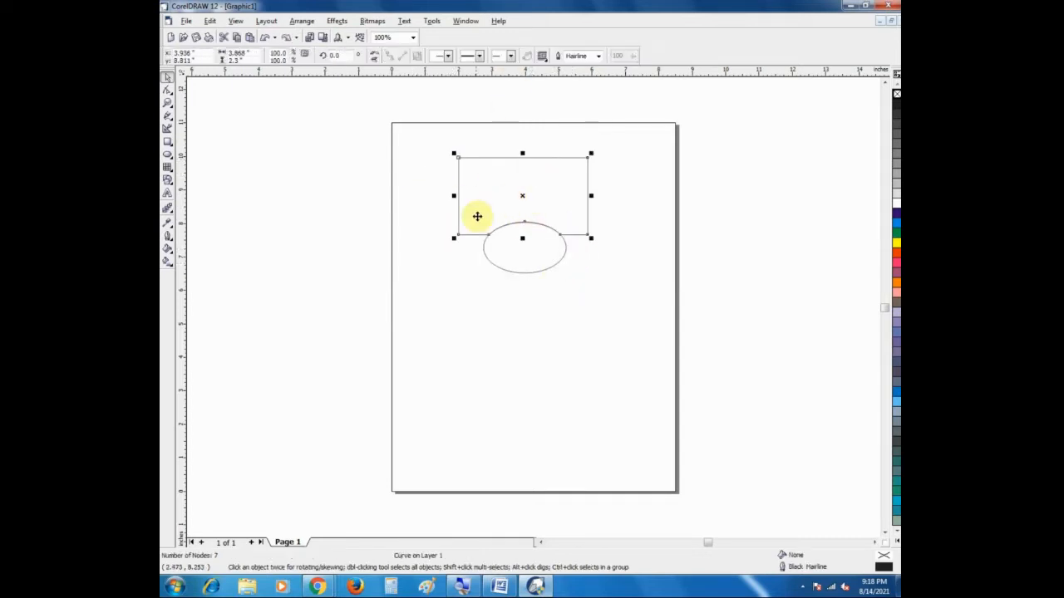
# Step: Undo the Simplify operation and apply Front Minus Back to the overlapping rectangle and ellipse
pyautogui.keyDown('shift'); pyautogui.click(477, 217); pyautogui.keyUp('shift')
pyautogui.moveTo(430, 143); pyautogui.dragTo(607, 278)
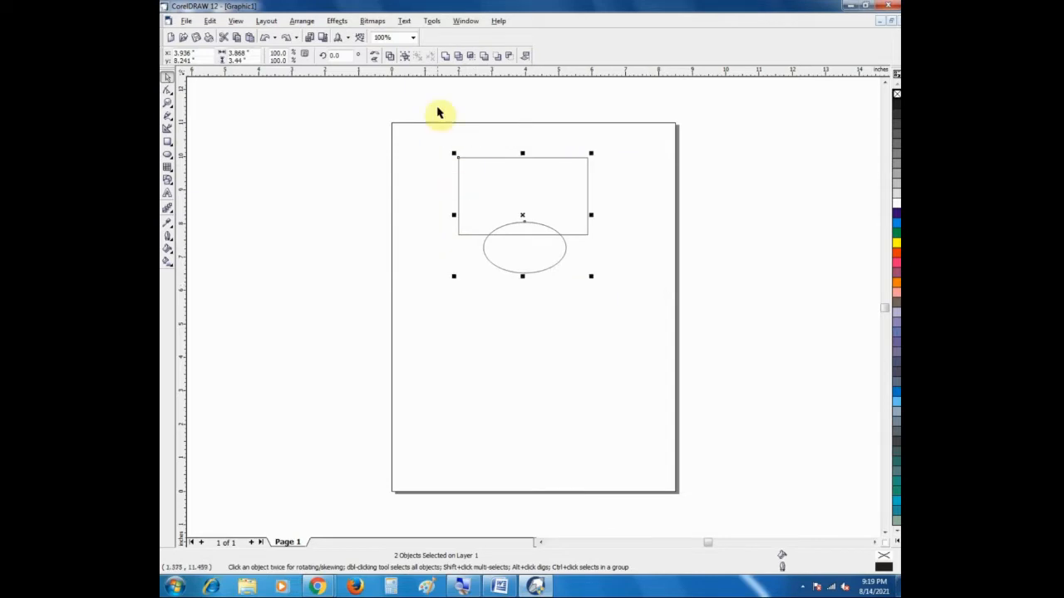
pyautogui.click(495, 57)
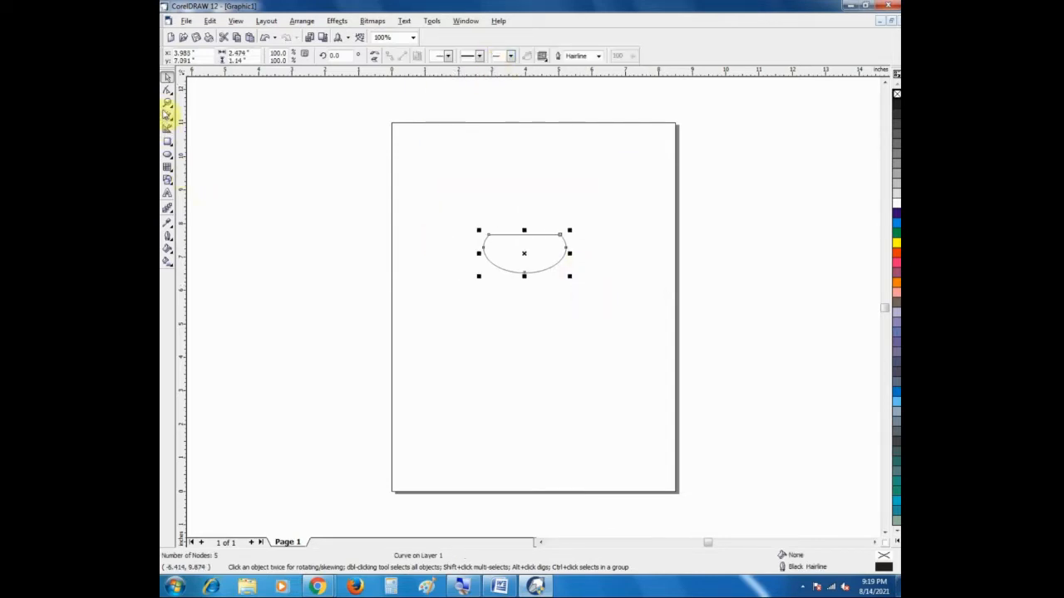
pyautogui.click(167, 103)
pyautogui.moveTo(430, 211); pyautogui.dragTo(602, 311)
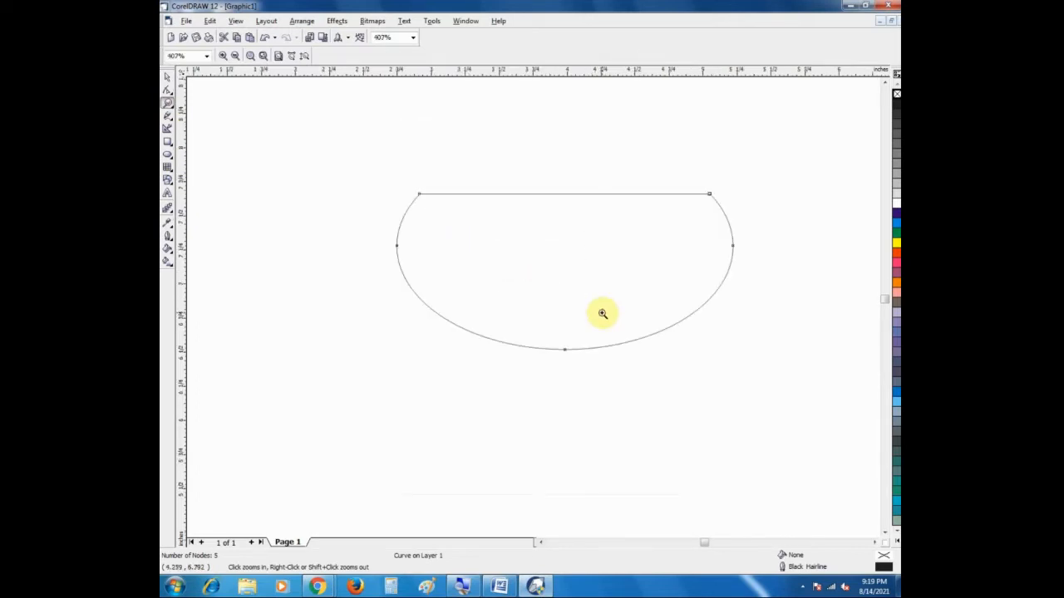
# Step: Undo the Front Minus Back operation so both original outlines are restored
pyautogui.hotkey('ctrl', 'z')
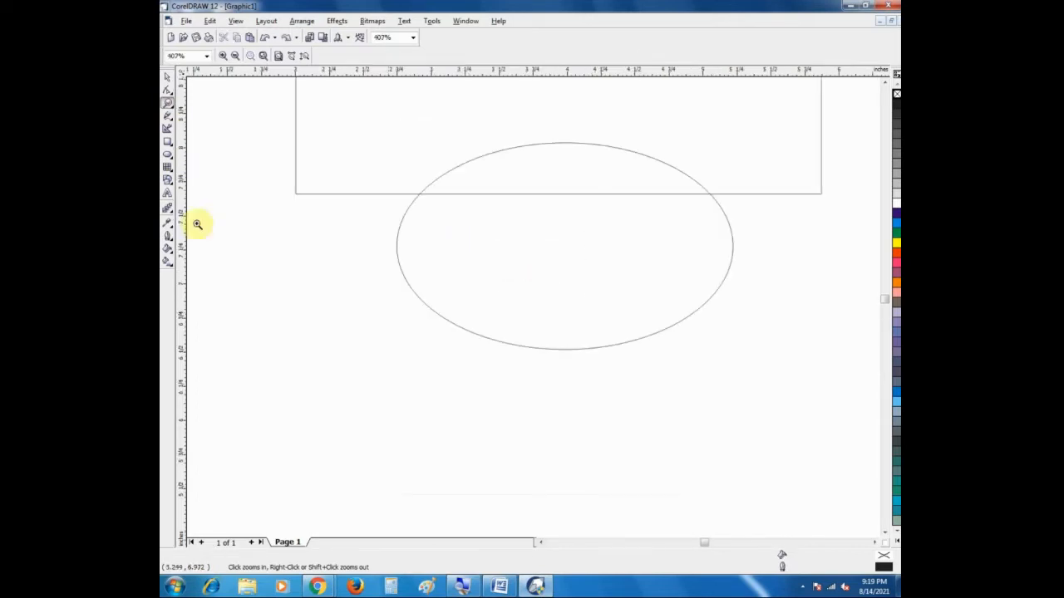
pyautogui.rightClick(475, 262)
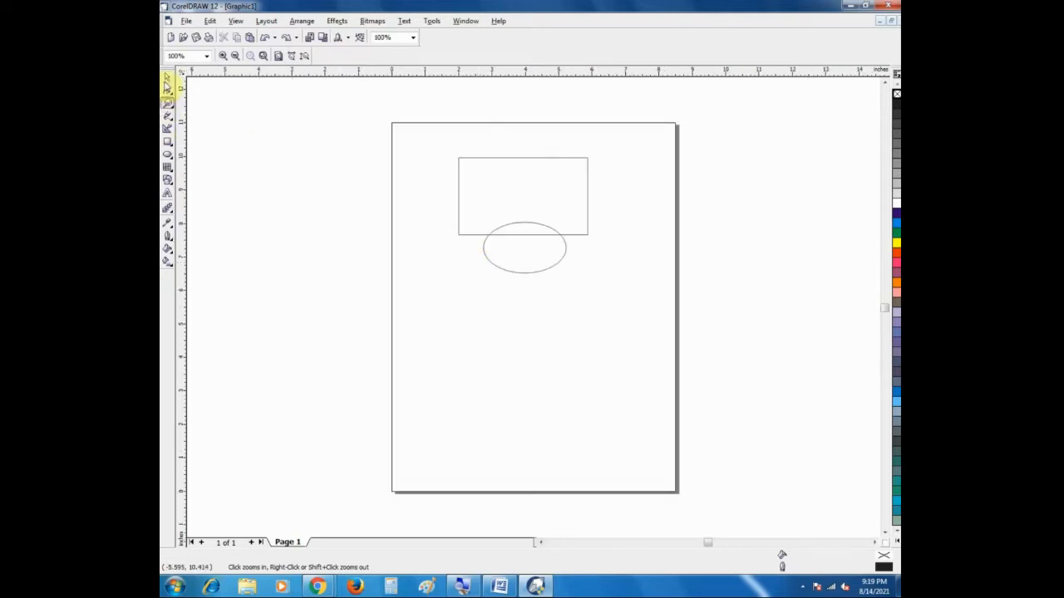
pyautogui.click(167, 78)
pyautogui.moveTo(385, 128); pyautogui.dragTo(608, 309)
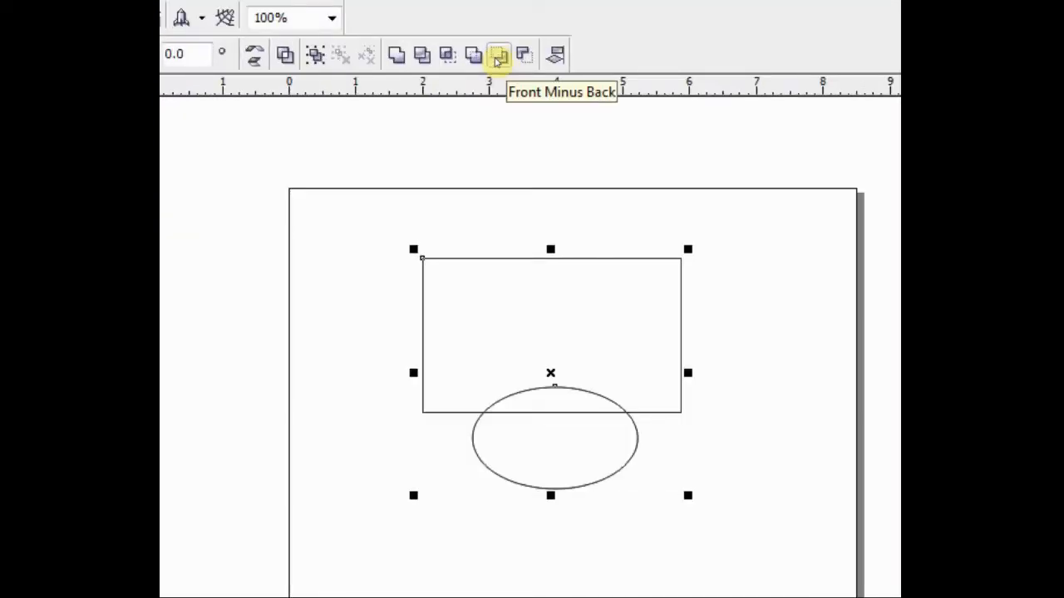
pyautogui.click(429, 235)
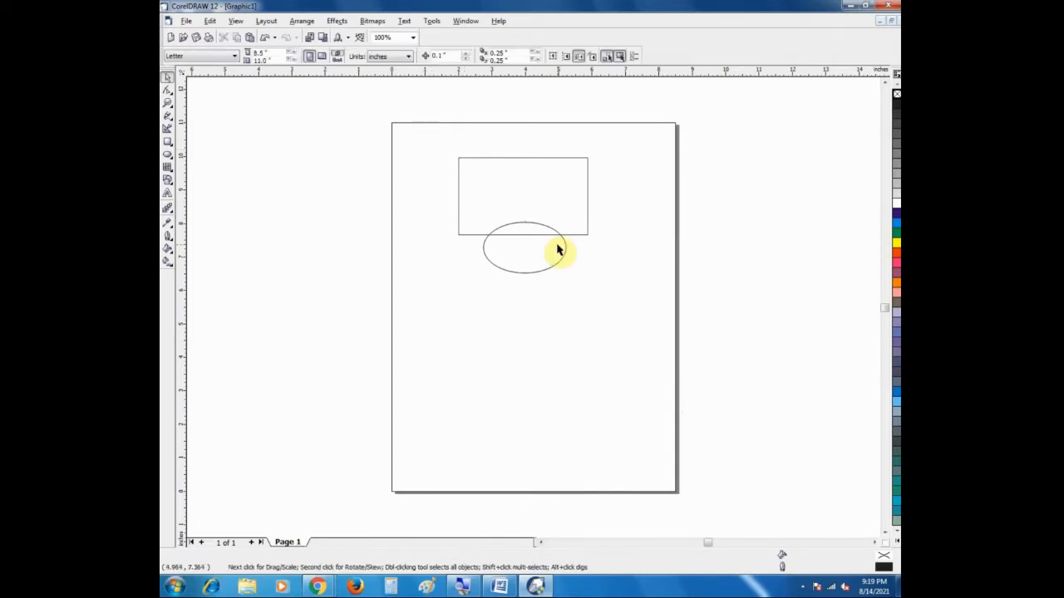
# Step: Place a copy of the ellipse over the rectangle's upper-right corner and apply Back Minus Front to all the shapes
pyautogui.moveTo(556, 249); pyautogui.dragTo(622, 162)
pyautogui.rightClick(621, 162)
pyautogui.moveTo(407, 110); pyautogui.dragTo(676, 299)
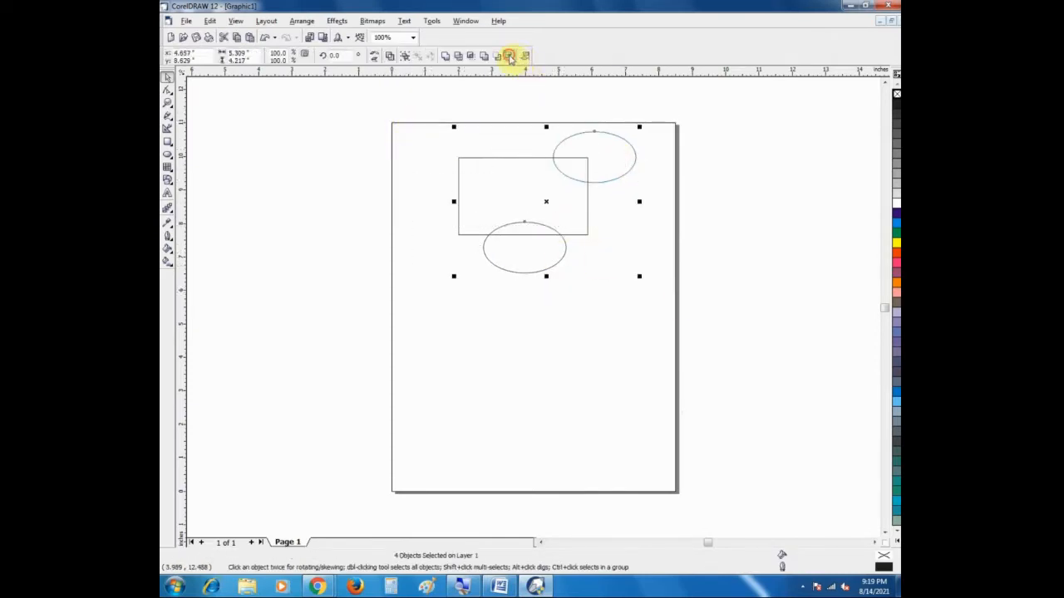
pyautogui.click(510, 57)
pyautogui.click(561, 305)
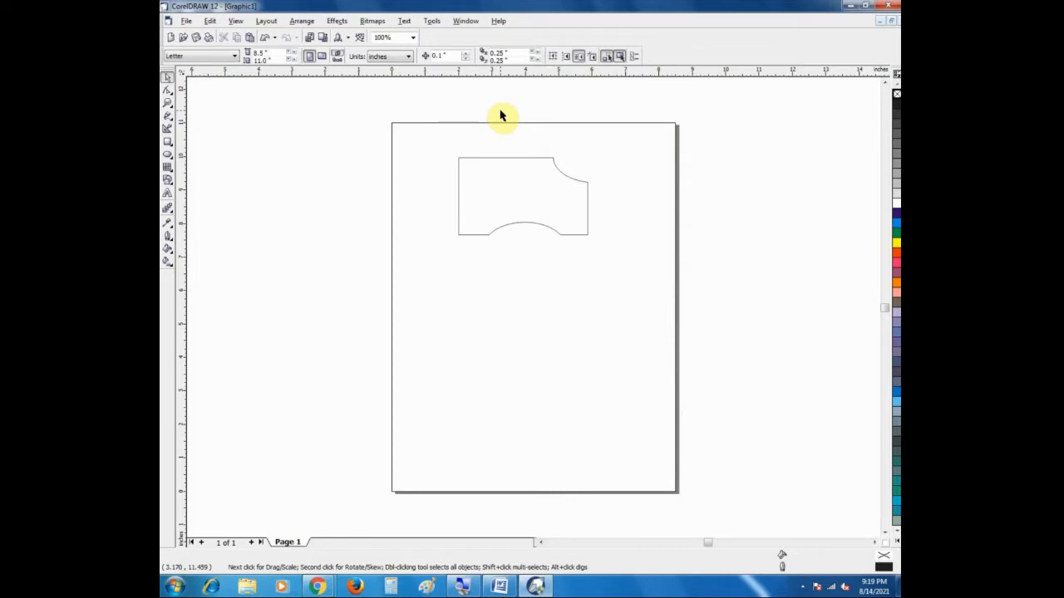
# Step: Undo the Back Minus Front operation and the copying of the ellipse onto the rectangle's corner
pyautogui.hotkey('ctrl', 'z')
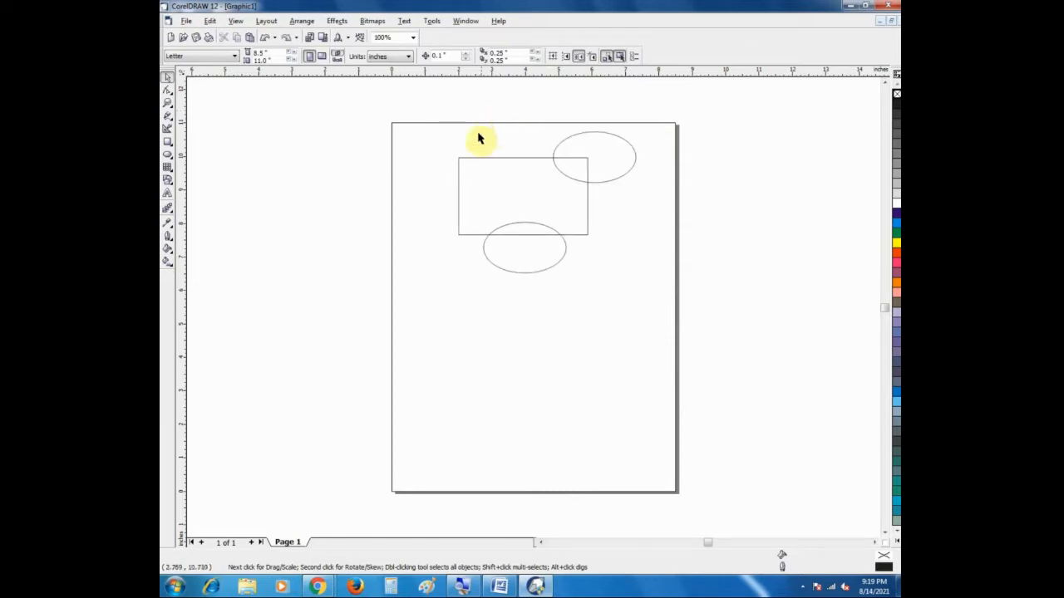
pyautogui.moveTo(416, 113); pyautogui.dragTo(690, 305)
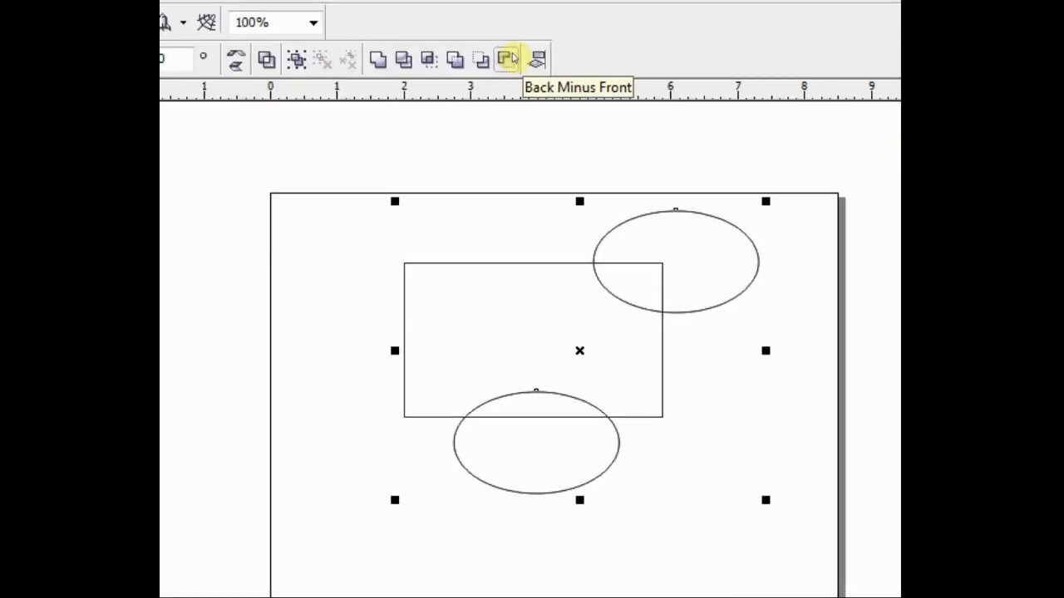
pyautogui.click(534, 98)
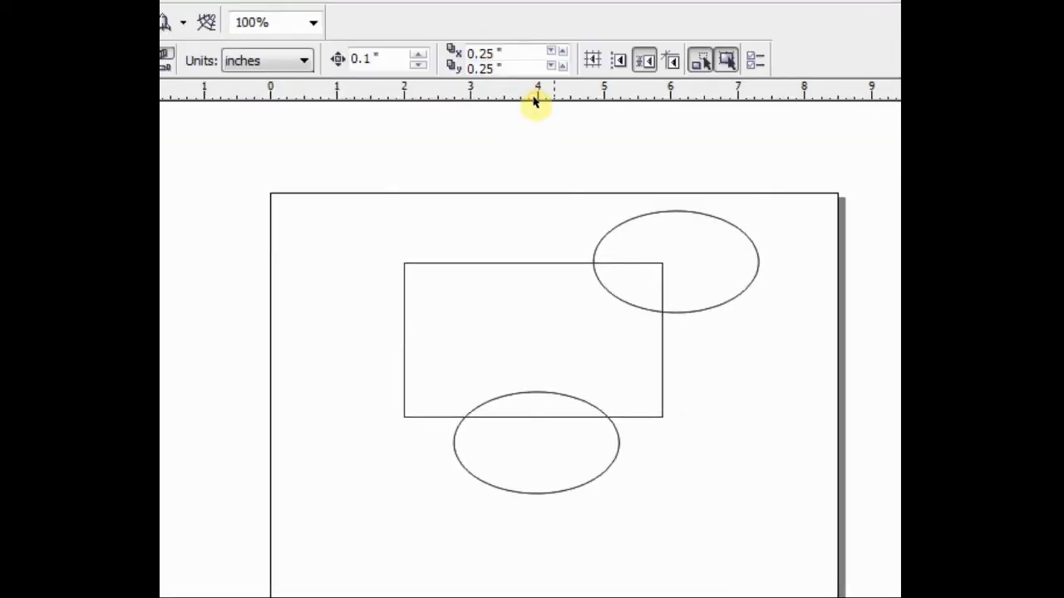
pyautogui.hotkey('ctrl', 'z')
pyautogui.hotkey('ctrl', 'z')
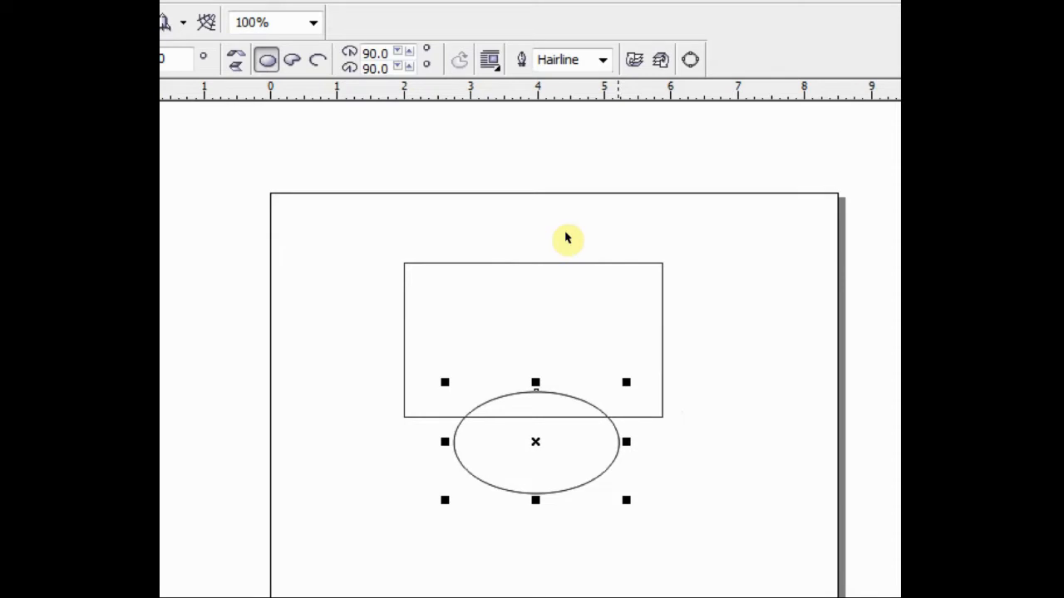
# Step: Select the rectangle and ellipse together and subtract the rectangle from the ellipse with Front Minus Back
pyautogui.click(519, 158)
pyautogui.click(530, 177)
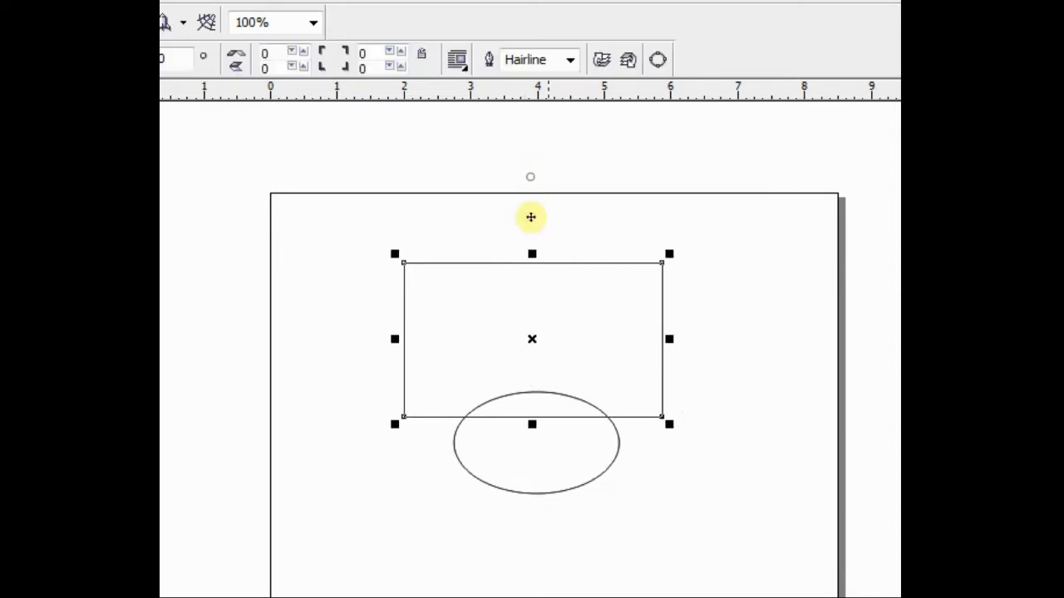
pyautogui.click(399, 154)
pyautogui.moveTo(395, 227); pyautogui.dragTo(737, 501)
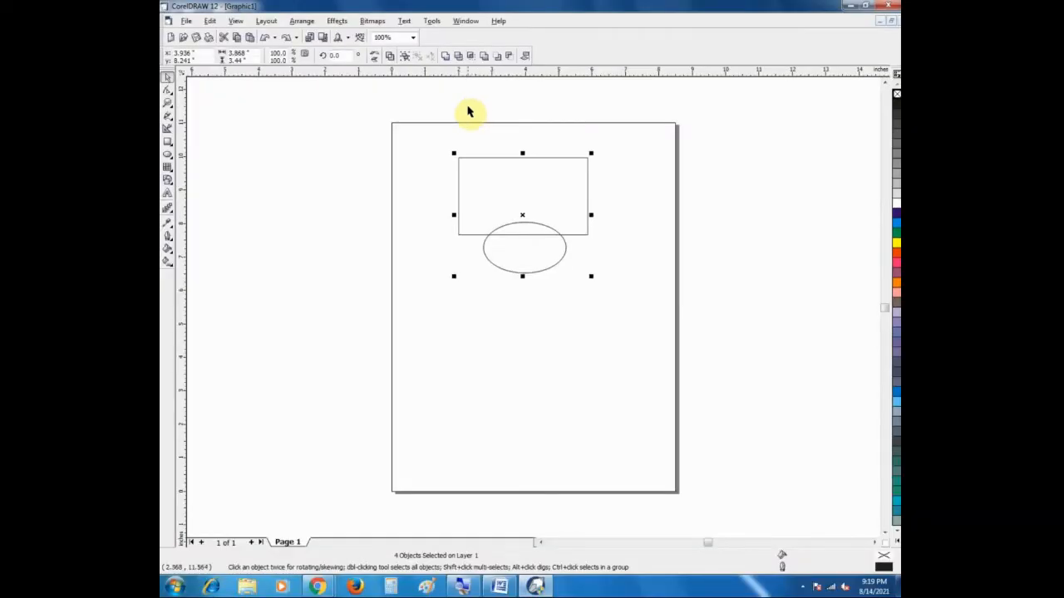
pyautogui.click(498, 55)
pyautogui.click(513, 266)
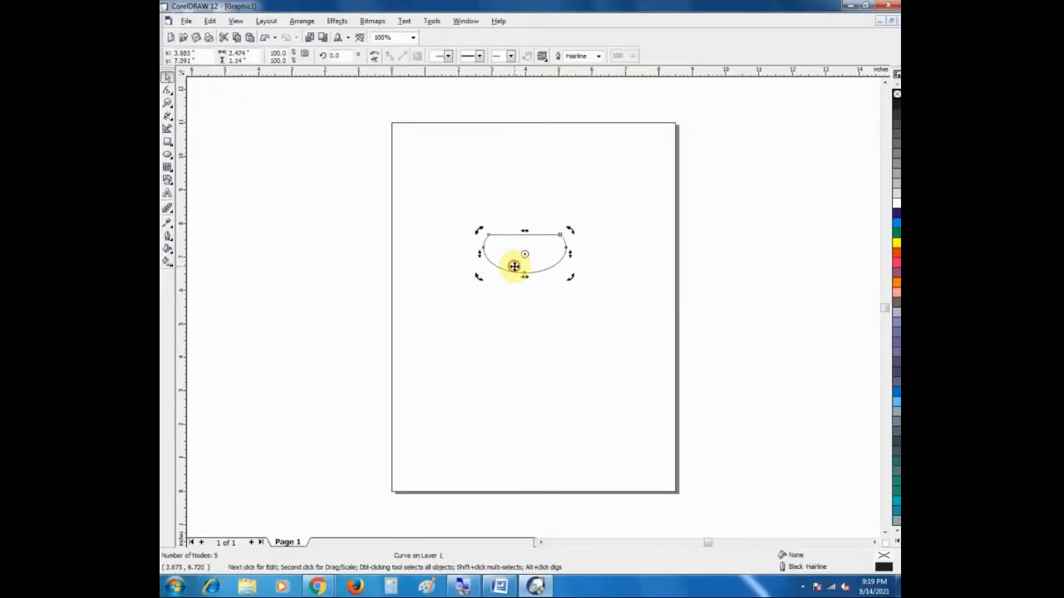
# Step: Undo Front Minus Back and cut the ellipse out of the rectangle with Back Minus Front
pyautogui.hotkey('ctrl', 'z')
pyautogui.click(529, 285)
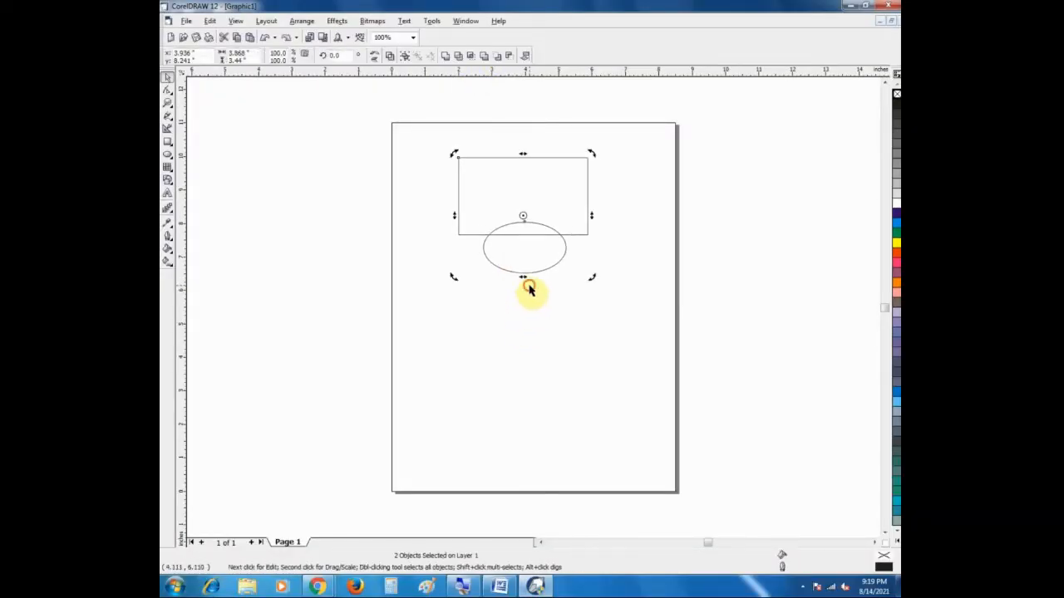
pyautogui.click(546, 266)
pyautogui.click(545, 186)
pyautogui.moveTo(440, 127); pyautogui.dragTo(648, 291)
pyautogui.click(515, 57)
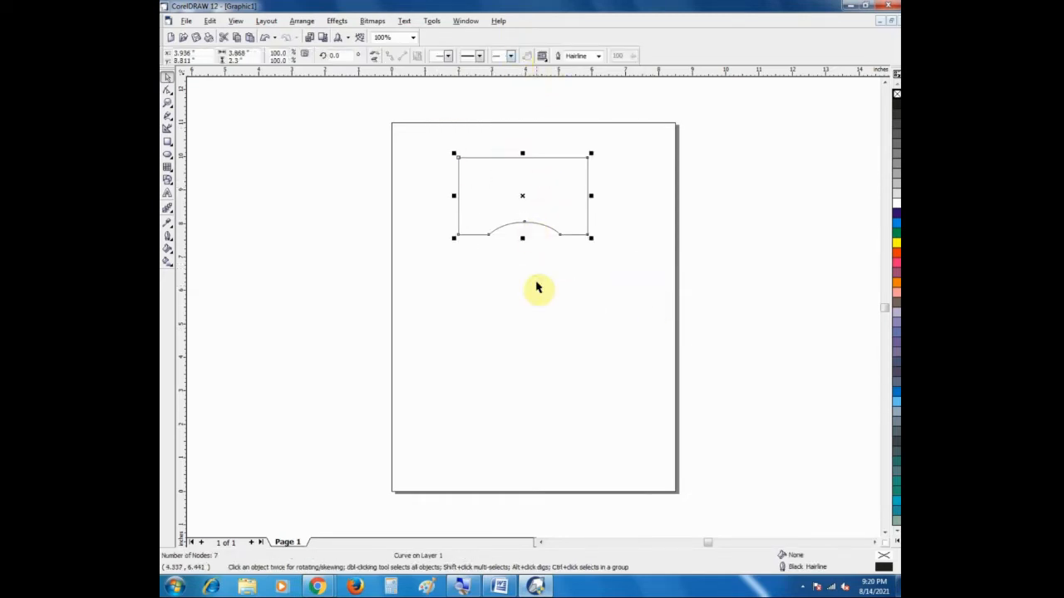
# Step: Undo Back Minus Front, and delete the ellipse and the rectangle from the page
pyautogui.click(536, 282)
pyautogui.click(526, 273)
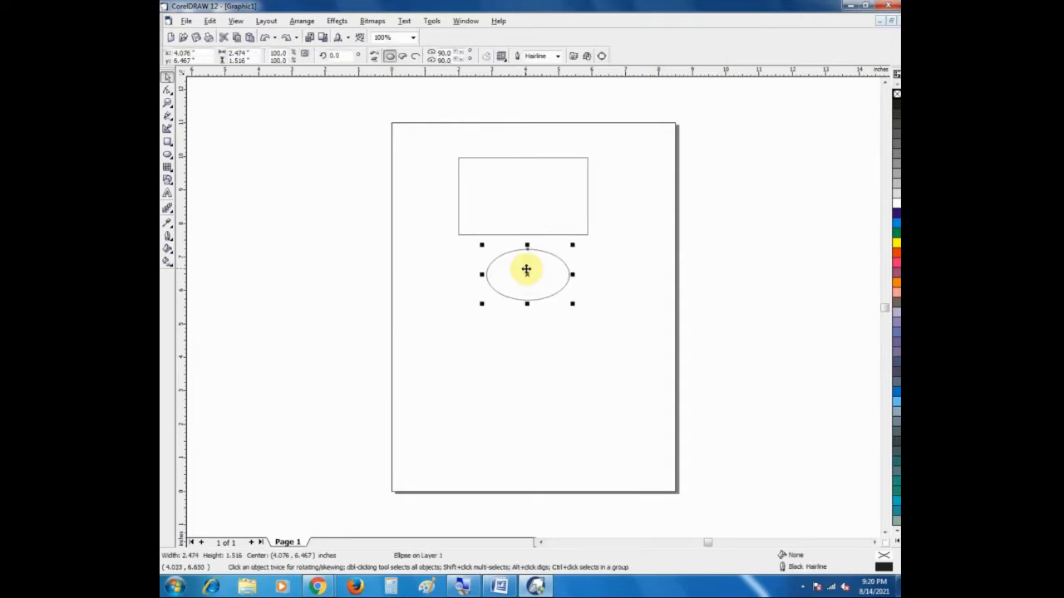
pyautogui.press('Delete')
pyautogui.moveTo(422, 130); pyautogui.dragTo(631, 285)
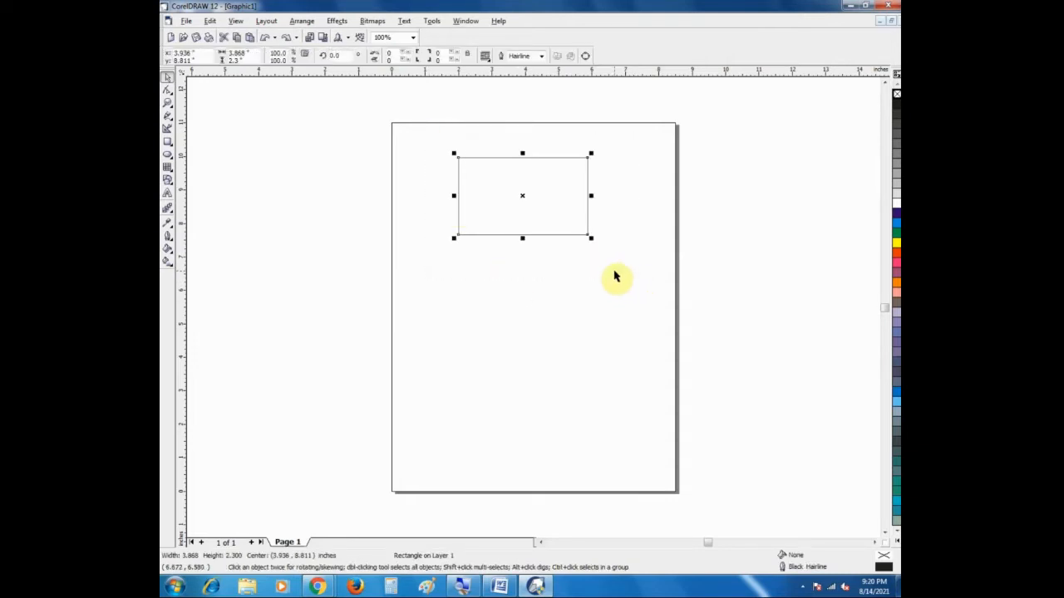
pyautogui.press('Delete')
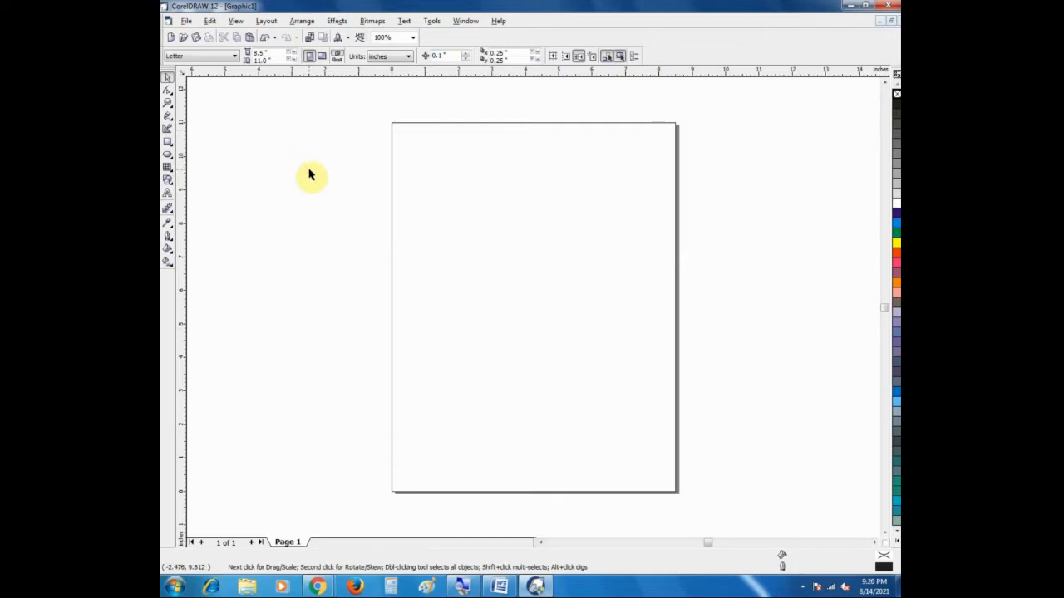
# Step: Activate the Basic Shapes tool and review the preset shapes it offers
pyautogui.click(166, 184)
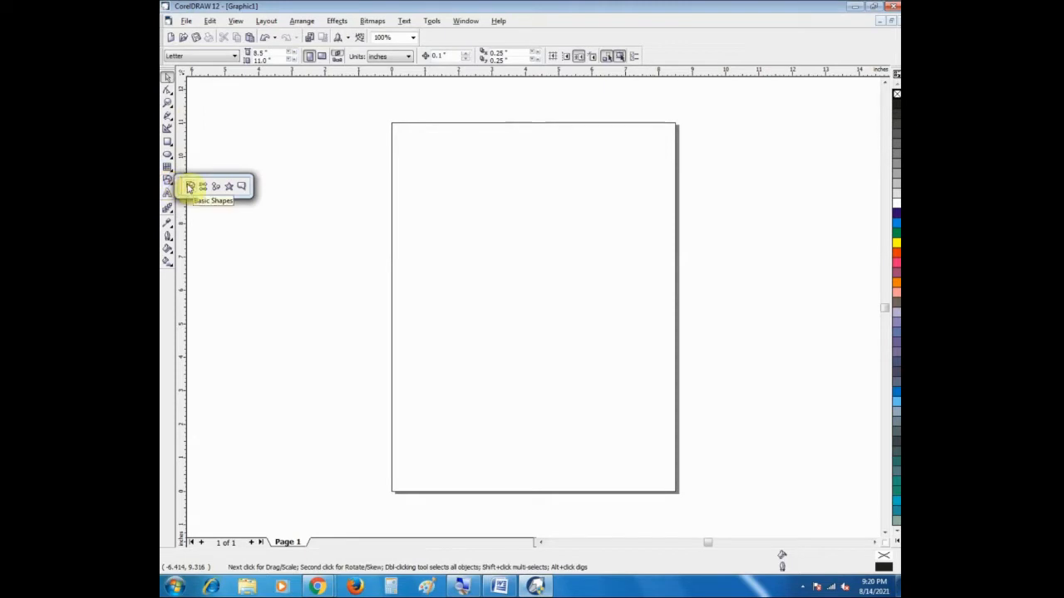
pyautogui.click(167, 205)
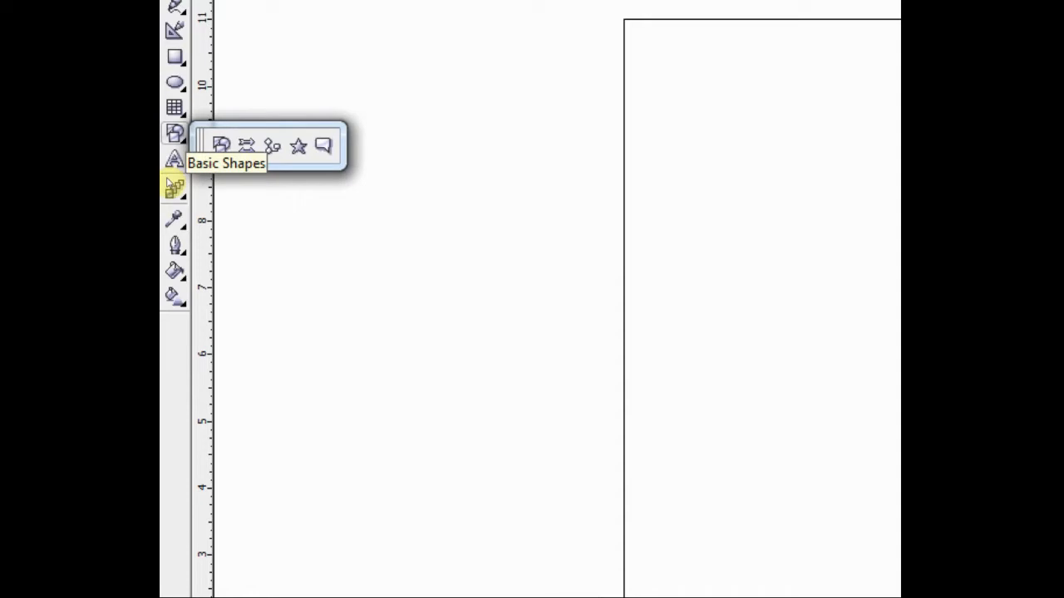
pyautogui.click(176, 135)
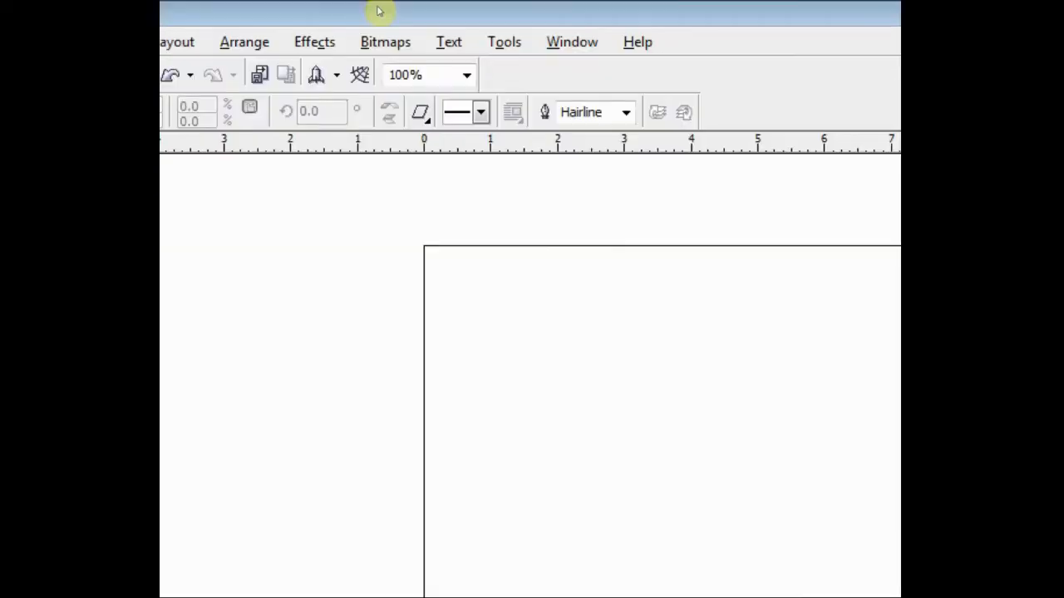
pyautogui.click(421, 112)
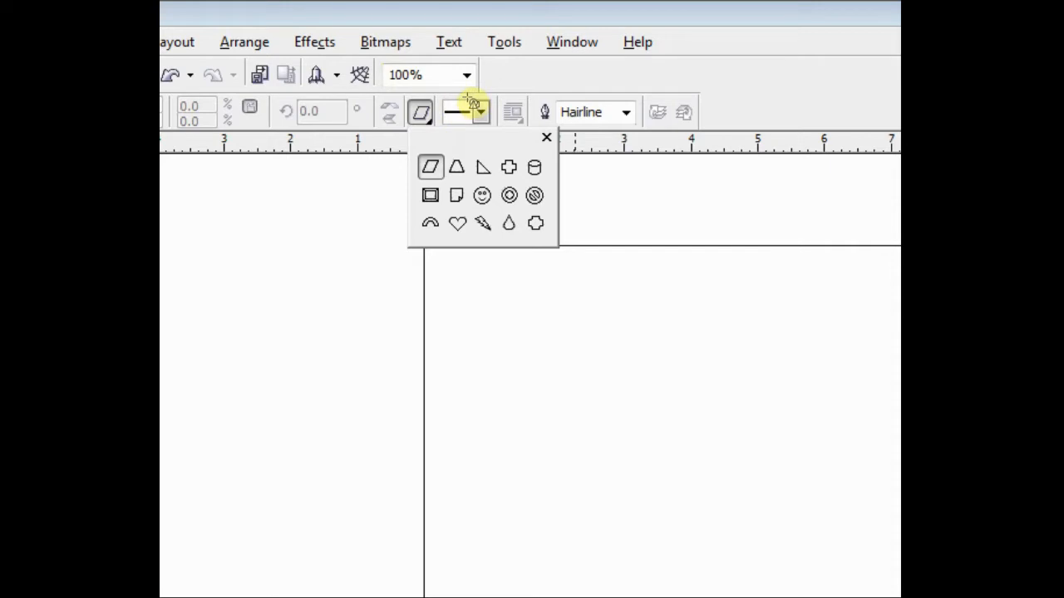
pyautogui.press('super')
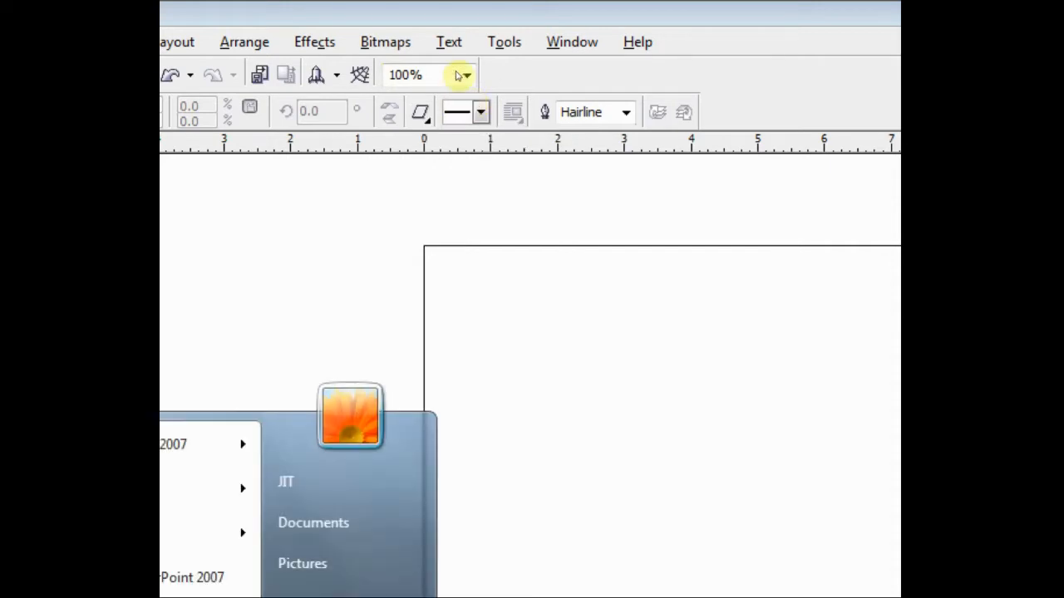
pyautogui.click(385, 57)
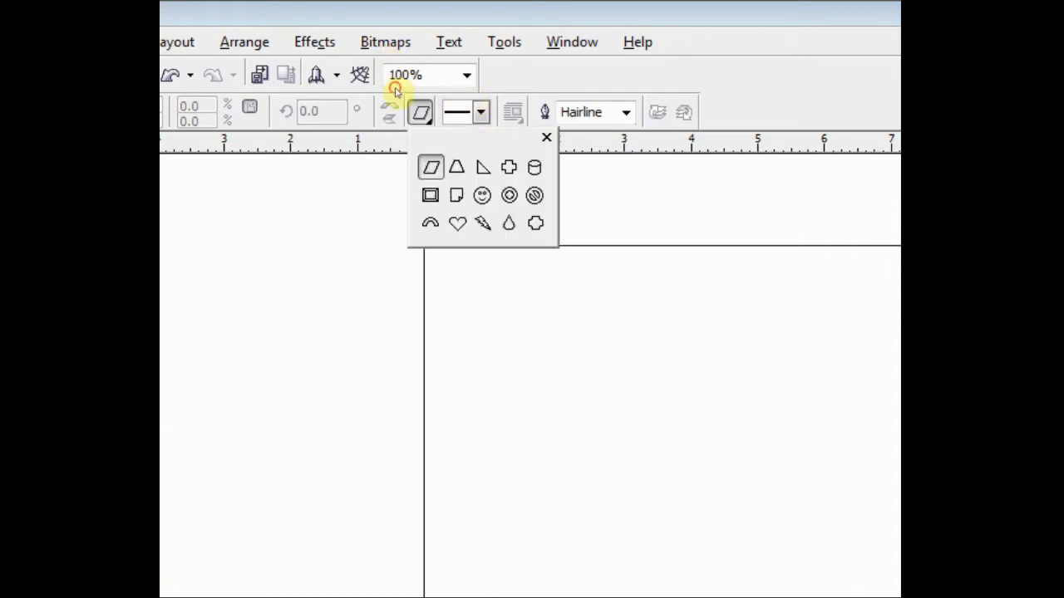
pyautogui.click(394, 89)
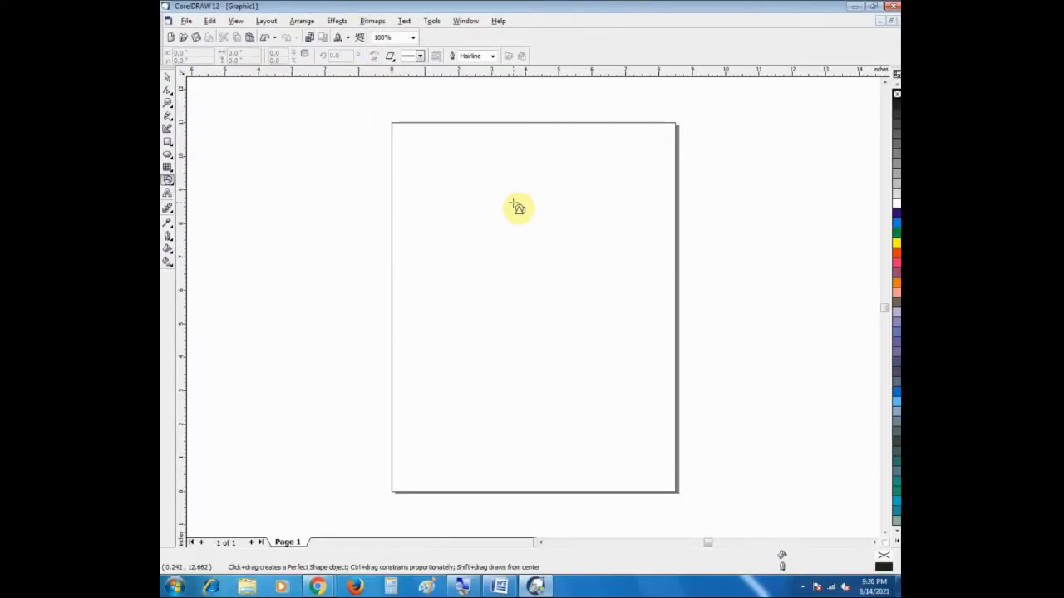
# Step: Draw a parallelogram about 3.97 by 3.69 inches in the upper middle of the page
pyautogui.moveTo(570, 402); pyautogui.dragTo(801, 597)
pyautogui.moveTo(584, 324); pyautogui.dragTo(601, 328)
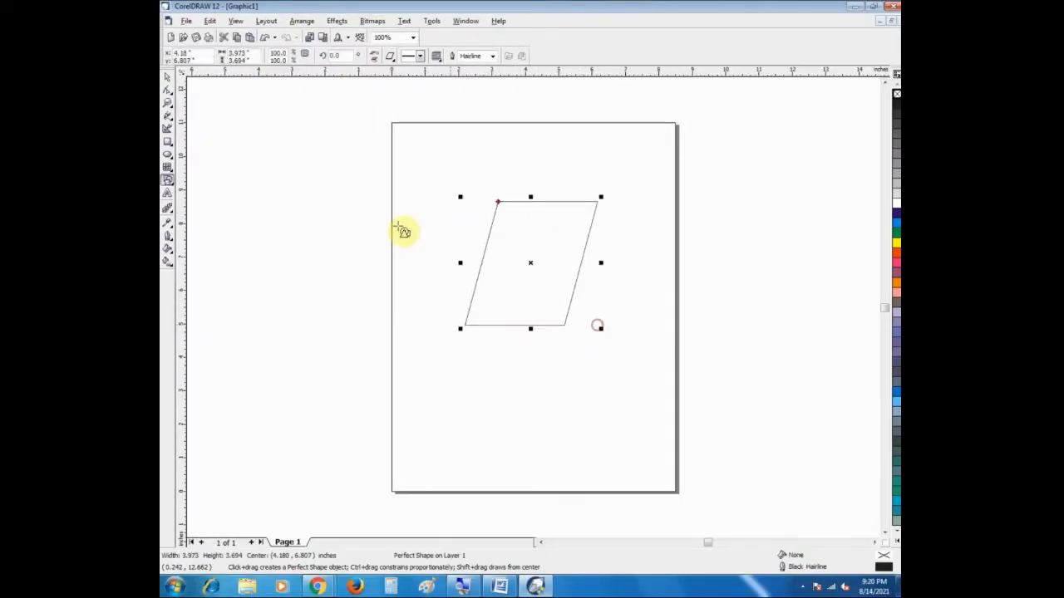
pyautogui.click(166, 79)
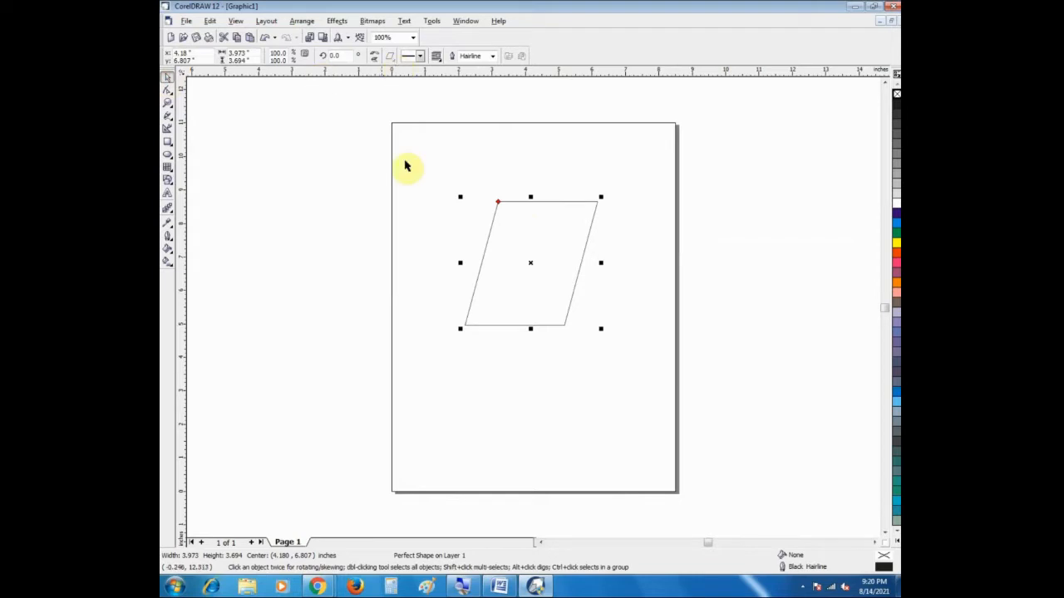
pyautogui.click(565, 247)
# Step: Draw a trapezoid about 1.76 by 2.02 inches to the left of the parallelogram with the Basic Shapes tool
pyautogui.click(166, 181)
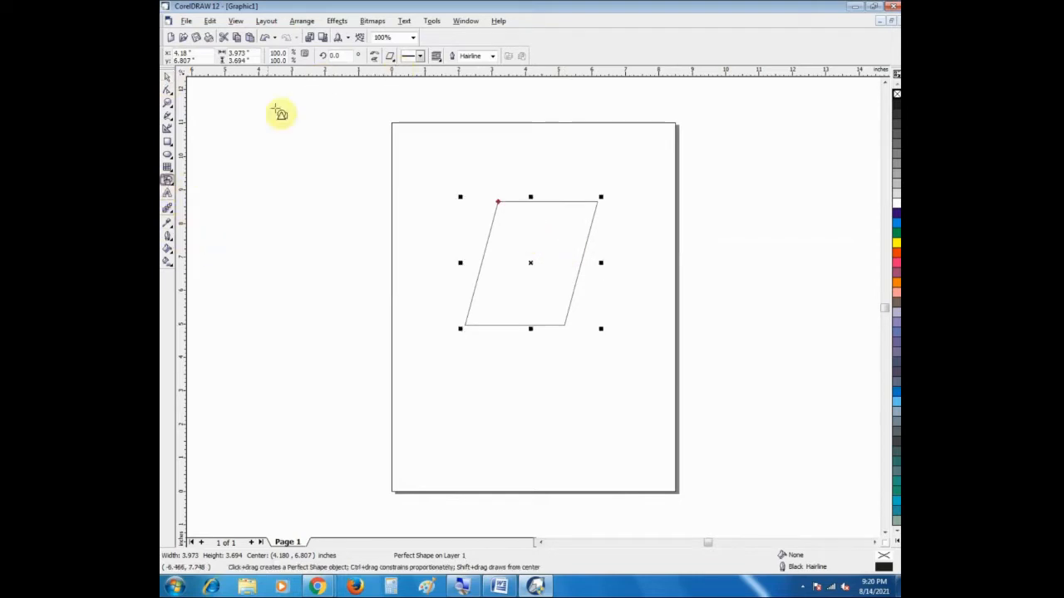
pyautogui.click(389, 56)
pyautogui.click(407, 84)
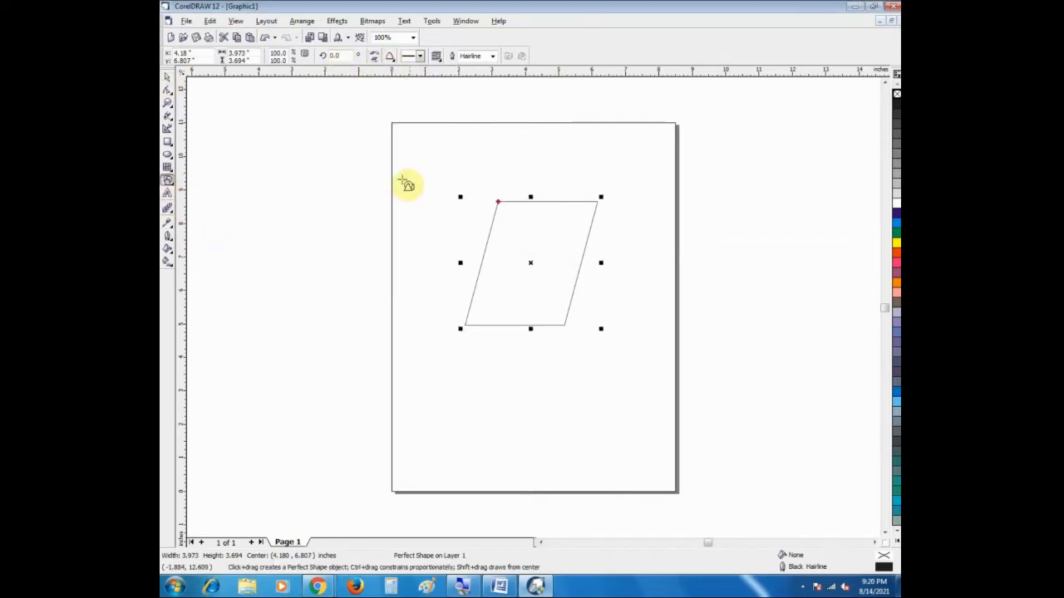
pyautogui.moveTo(397, 175); pyautogui.dragTo(462, 249)
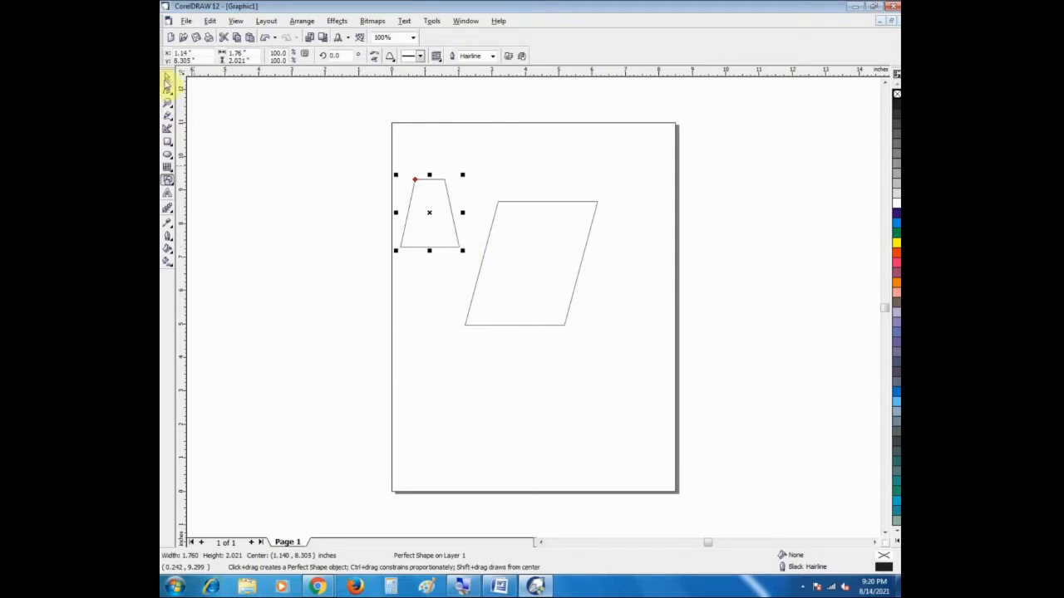
# Step: Delete the trapezoid and the parallelogram together
pyautogui.click(167, 80)
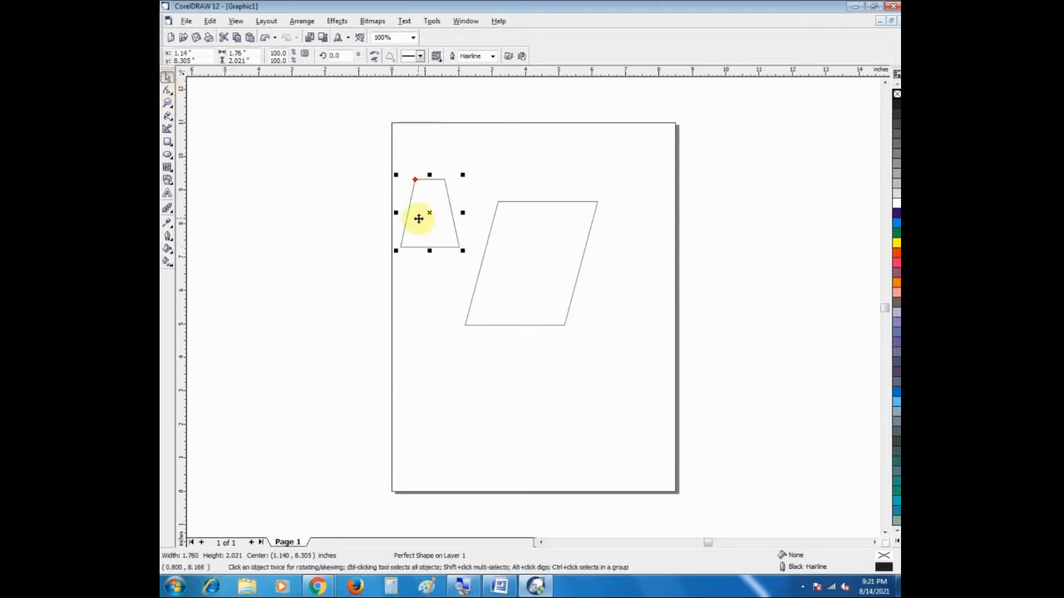
pyautogui.moveTo(368, 157); pyautogui.dragTo(611, 374)
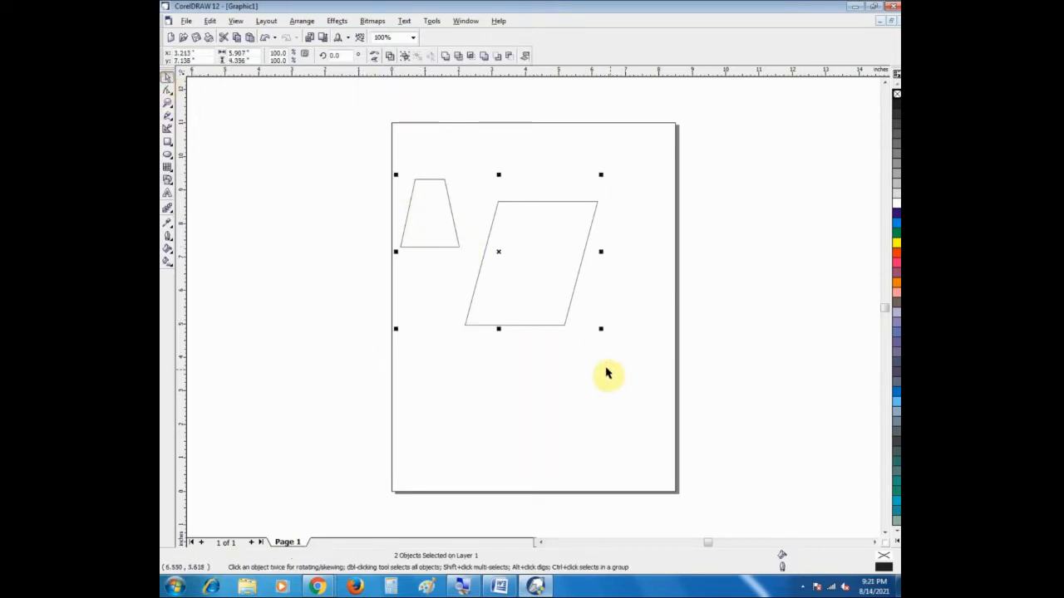
pyautogui.press('Delete')
# Step: Draw two right-pointing arrows, about 6.66 by 1.92 and 7.49 by 1.59 inches, one above the other with the Arrow Shapes tool
pyautogui.click(168, 179)
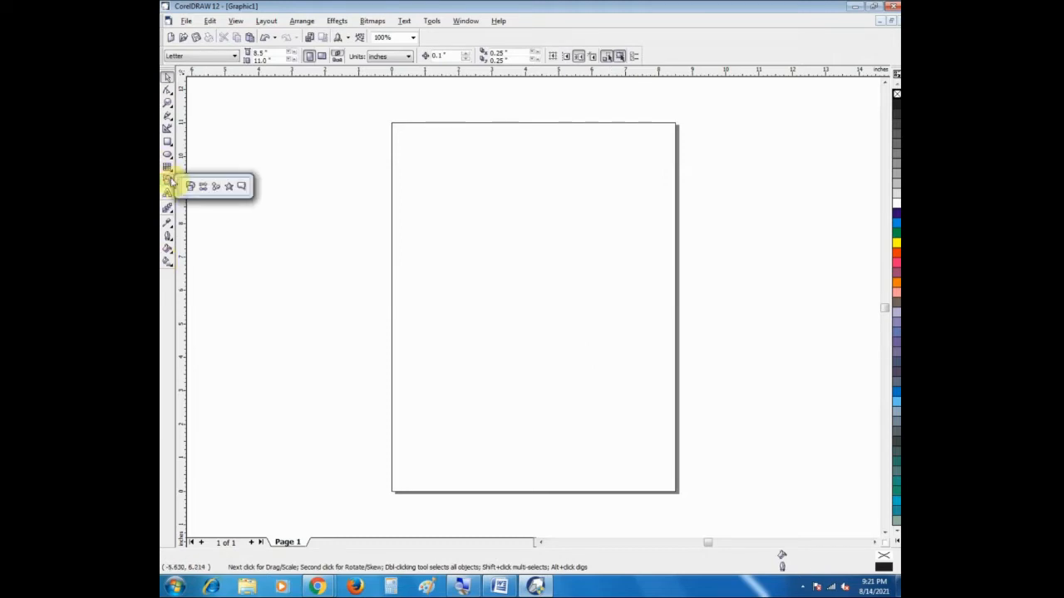
pyautogui.click(205, 188)
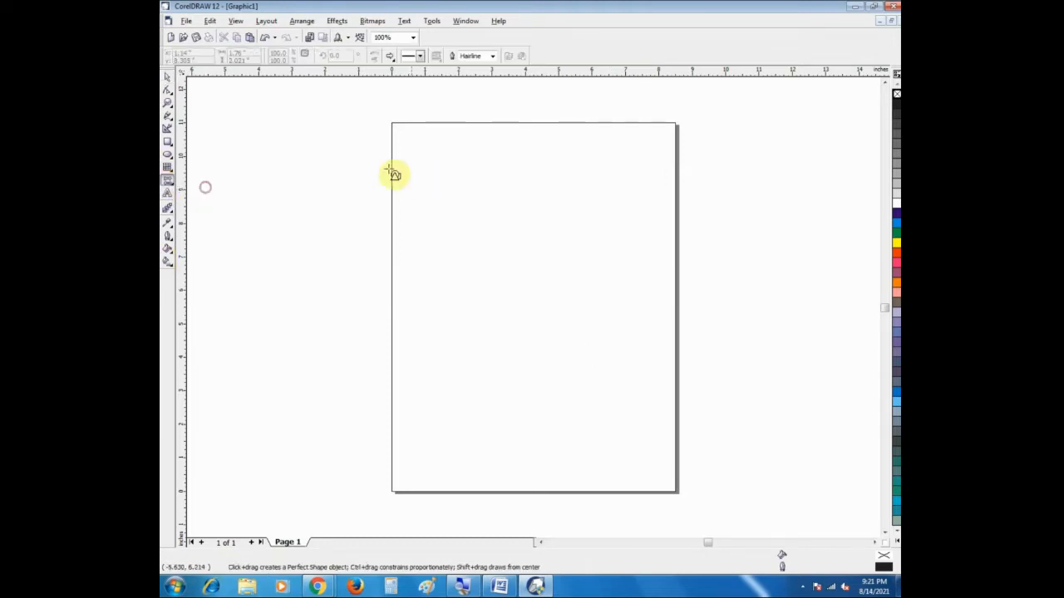
pyautogui.moveTo(333, 161); pyautogui.dragTo(557, 230)
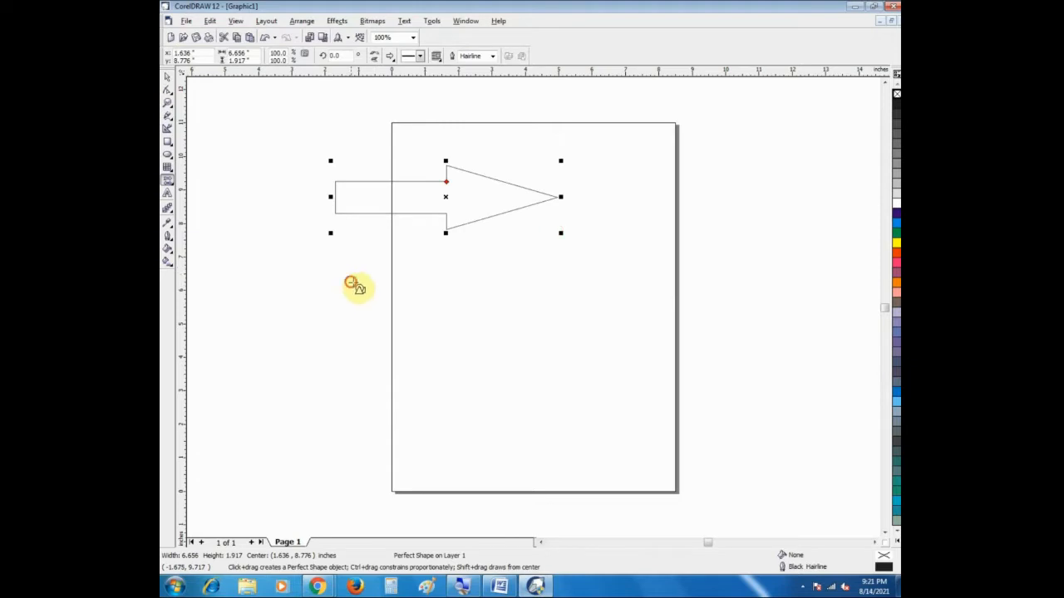
pyautogui.moveTo(346, 277); pyautogui.dragTo(604, 338)
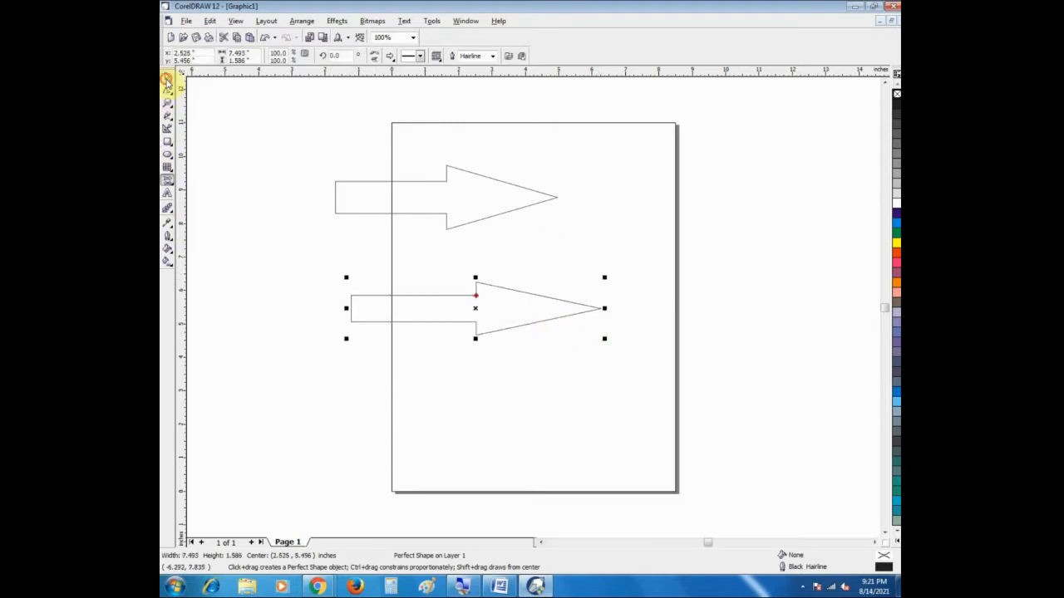
# Step: Fill both arrows with cyan
pyautogui.click(167, 81)
pyautogui.click(896, 223)
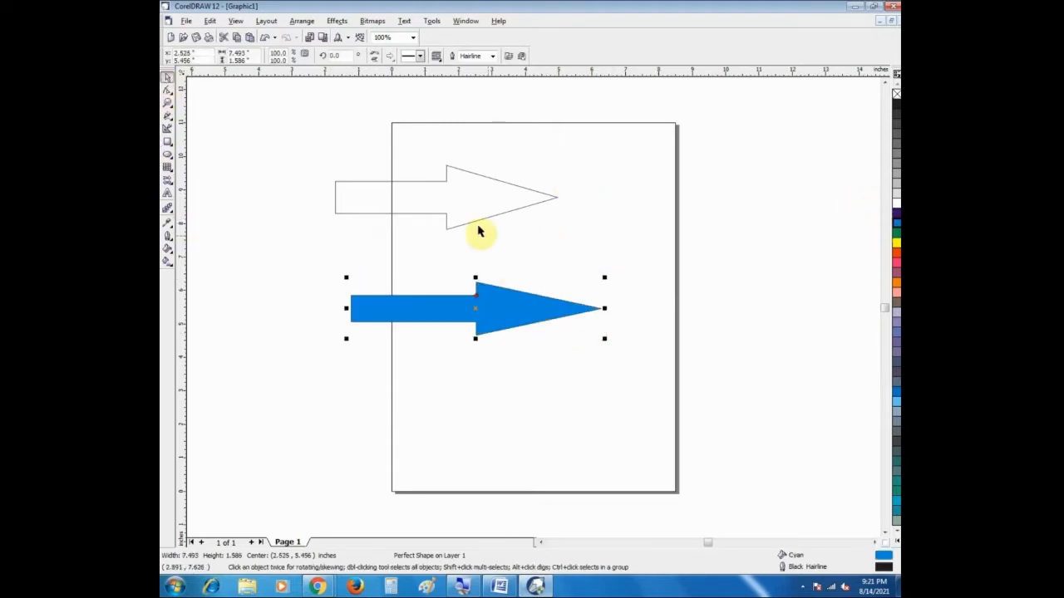
pyautogui.click(473, 212)
pyautogui.click(897, 222)
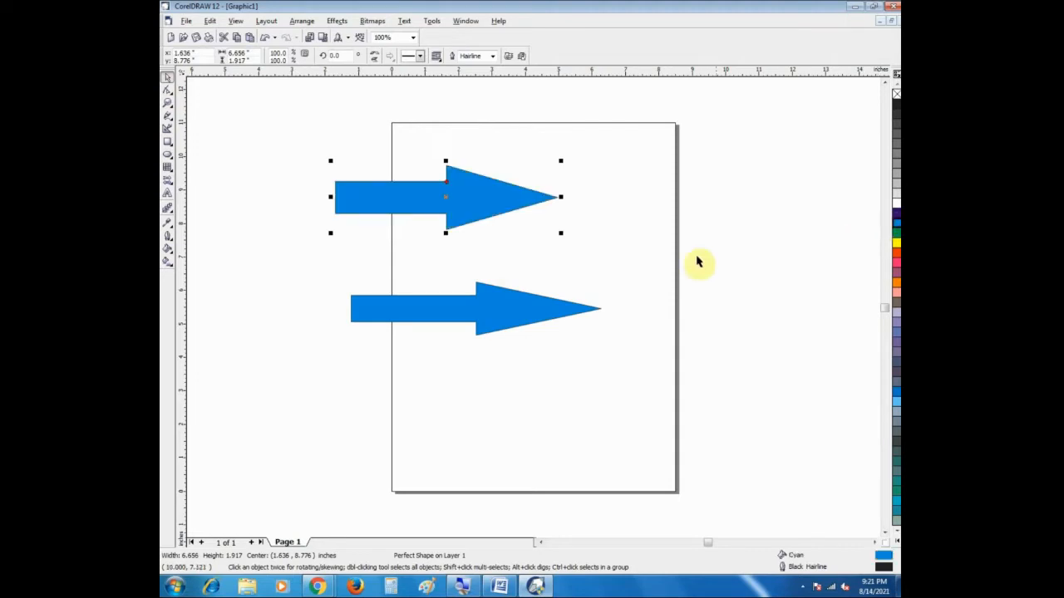
# Step: Delete the two arrows together
pyautogui.moveTo(283, 150); pyautogui.dragTo(614, 354)
pyautogui.press('Delete')
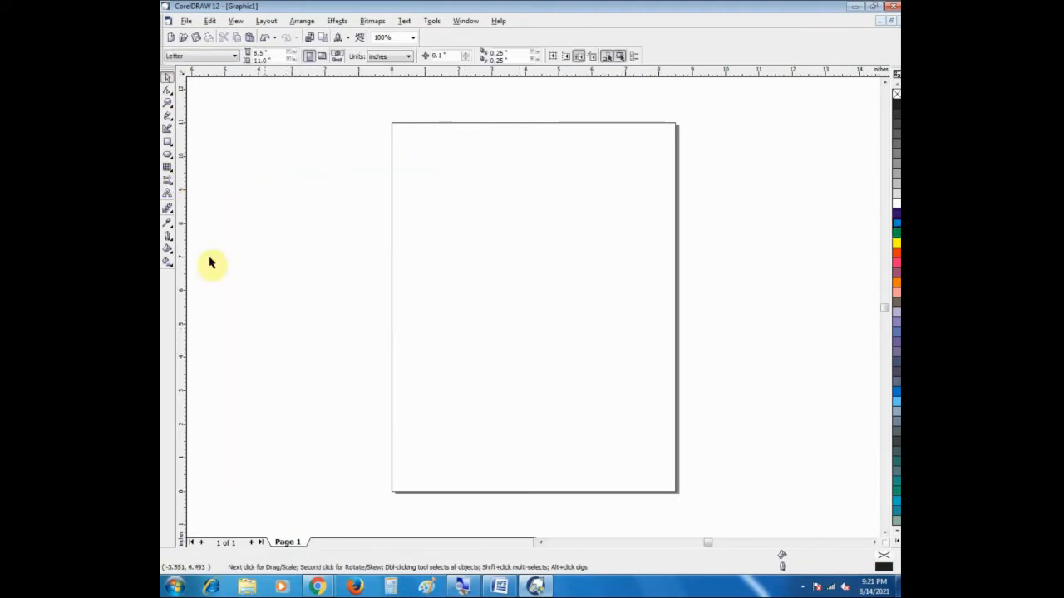
# Step: Draw a four-pointed star about 2.88 by 3.24 inches in the upper middle of the page with the Star Shapes tool
pyautogui.click(166, 188)
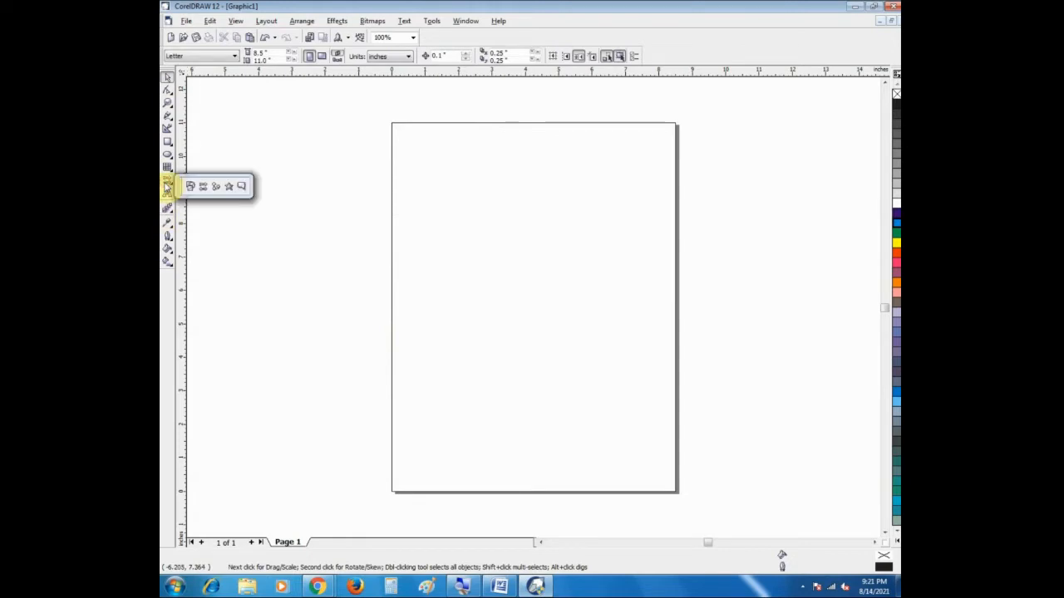
pyautogui.click(167, 188)
pyautogui.click(167, 183)
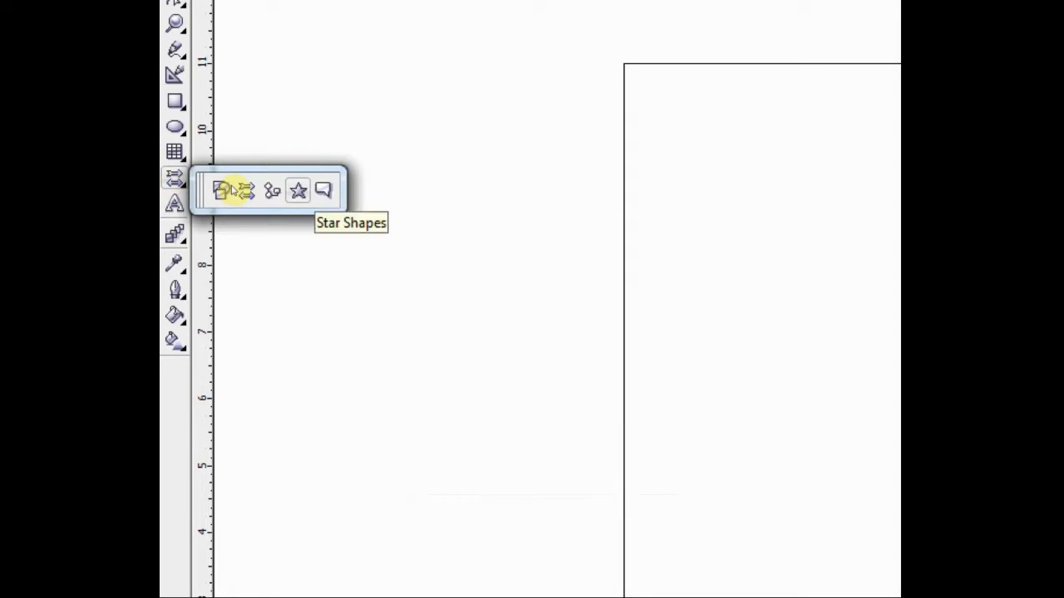
pyautogui.click(297, 190)
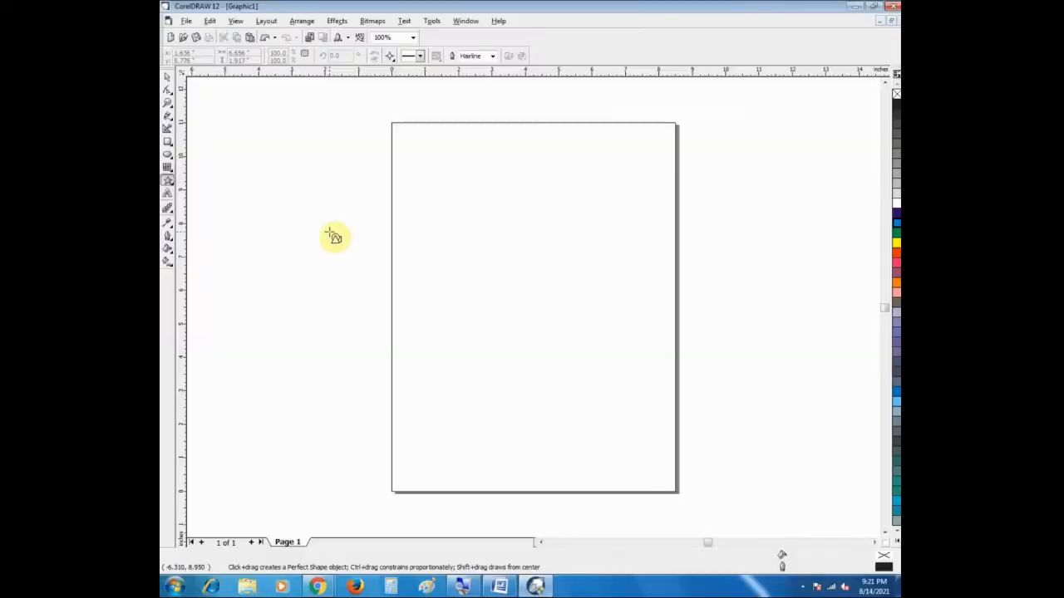
pyautogui.click(388, 57)
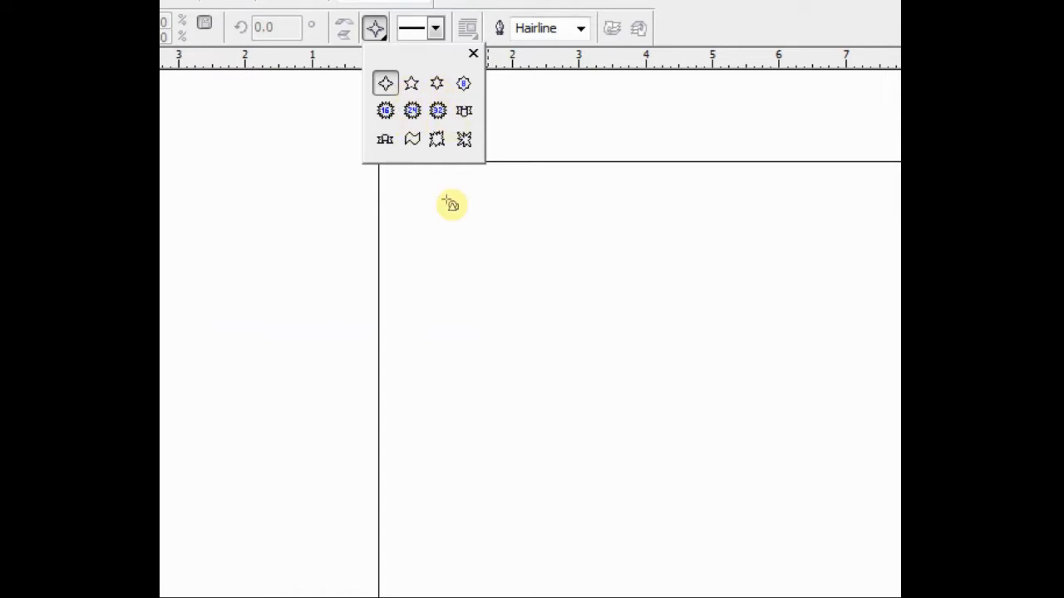
pyautogui.click(446, 200)
pyautogui.click(517, 275)
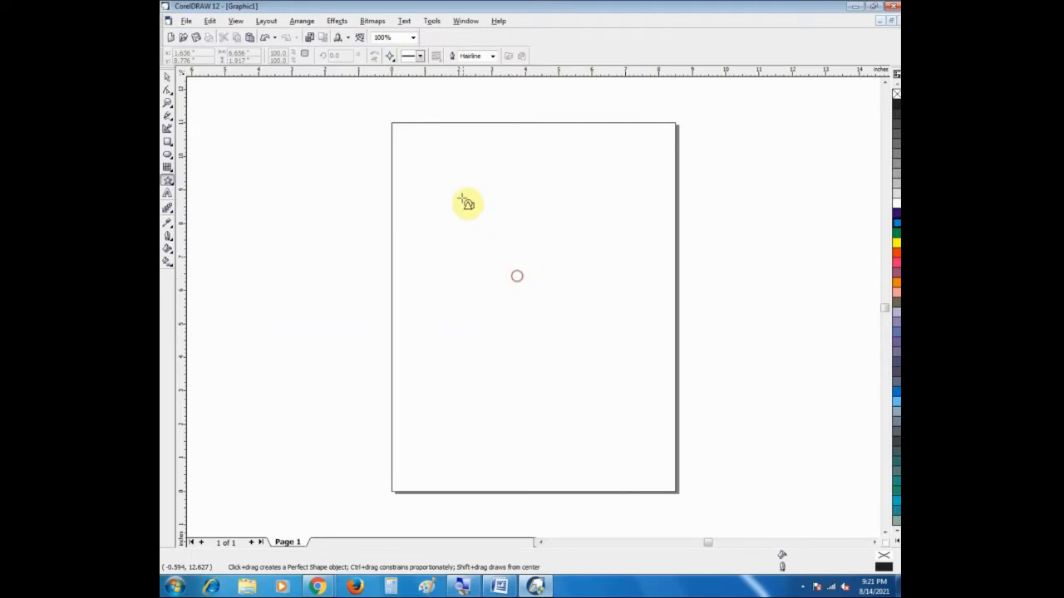
pyautogui.moveTo(461, 198); pyautogui.dragTo(556, 308)
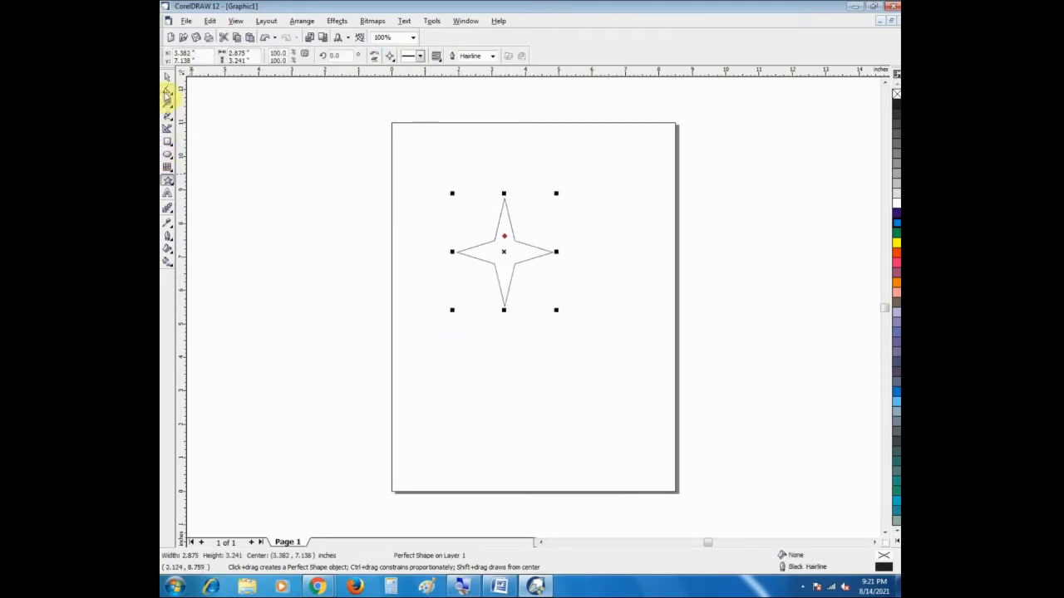
pyautogui.click(166, 75)
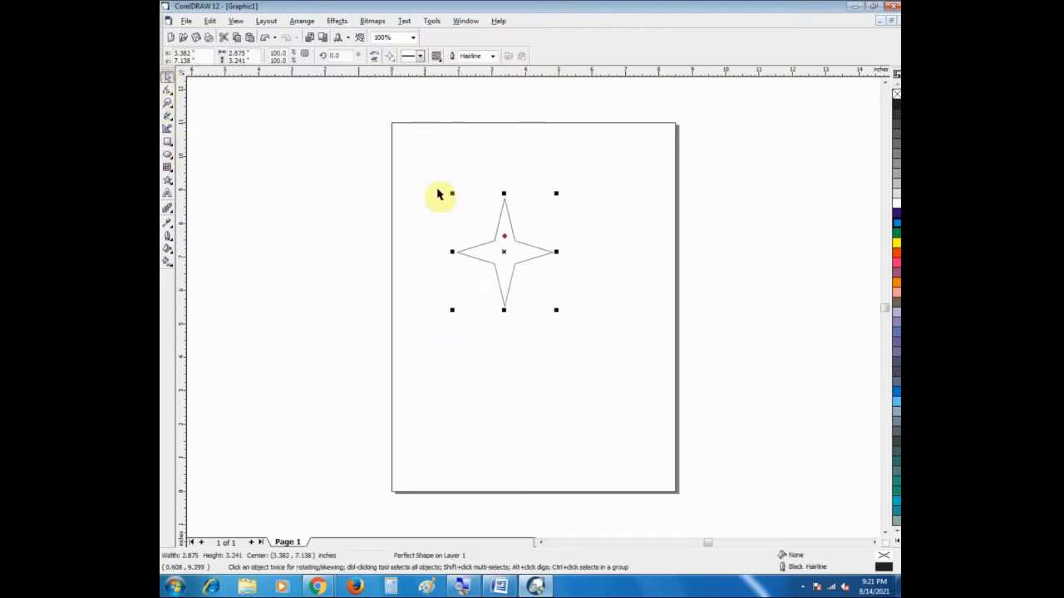
pyautogui.click(505, 237)
pyautogui.click(505, 238)
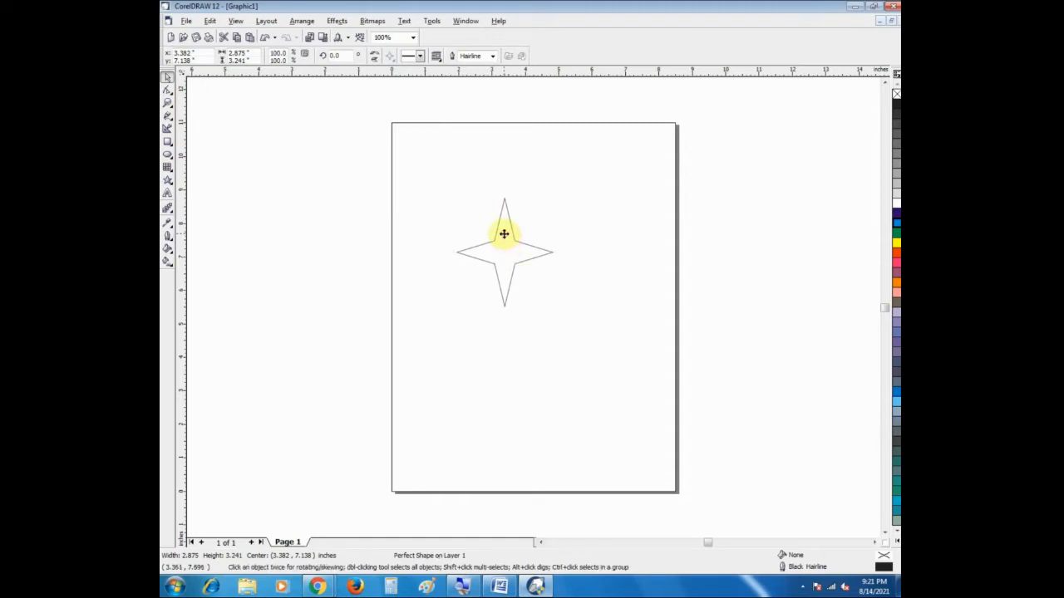
pyautogui.click(503, 235)
pyautogui.click(503, 235)
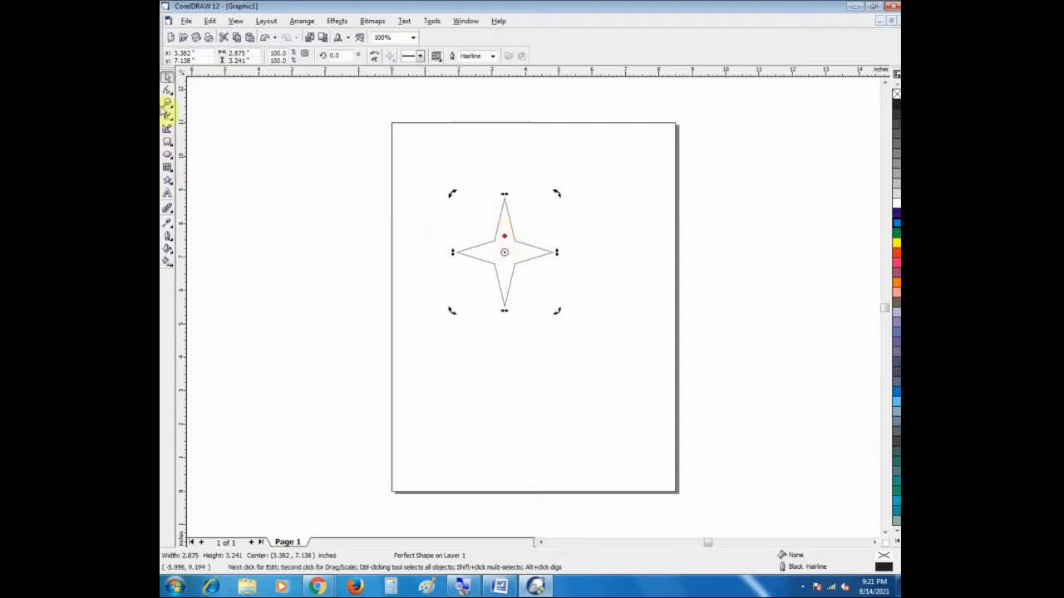
# Step: Reshape the four-pointed star through its glyph node with the Shape tool, narrowing its points and then widening them
pyautogui.click(167, 89)
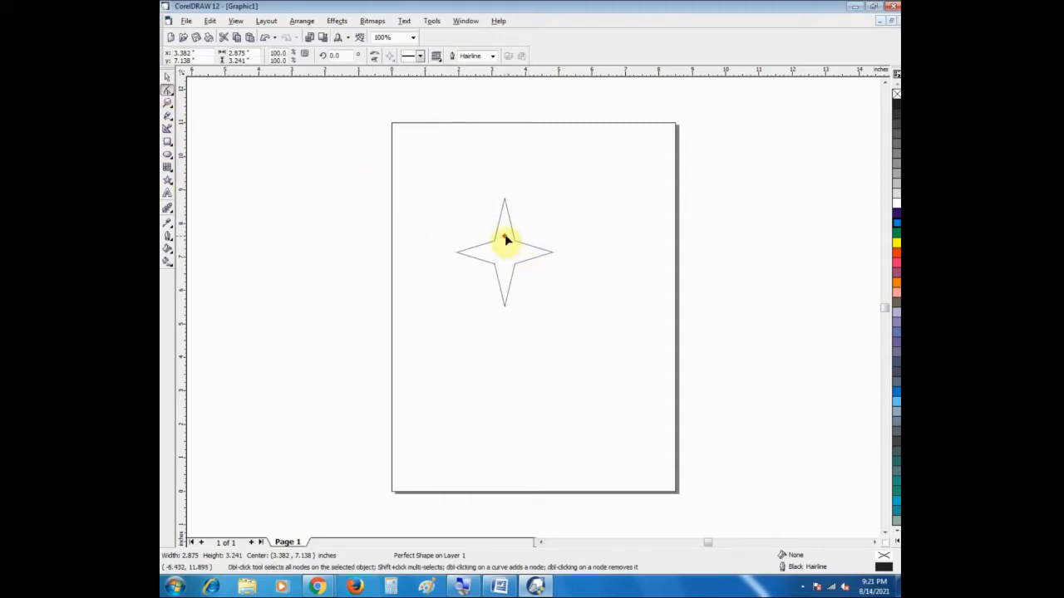
pyautogui.moveTo(506, 237); pyautogui.dragTo(511, 249)
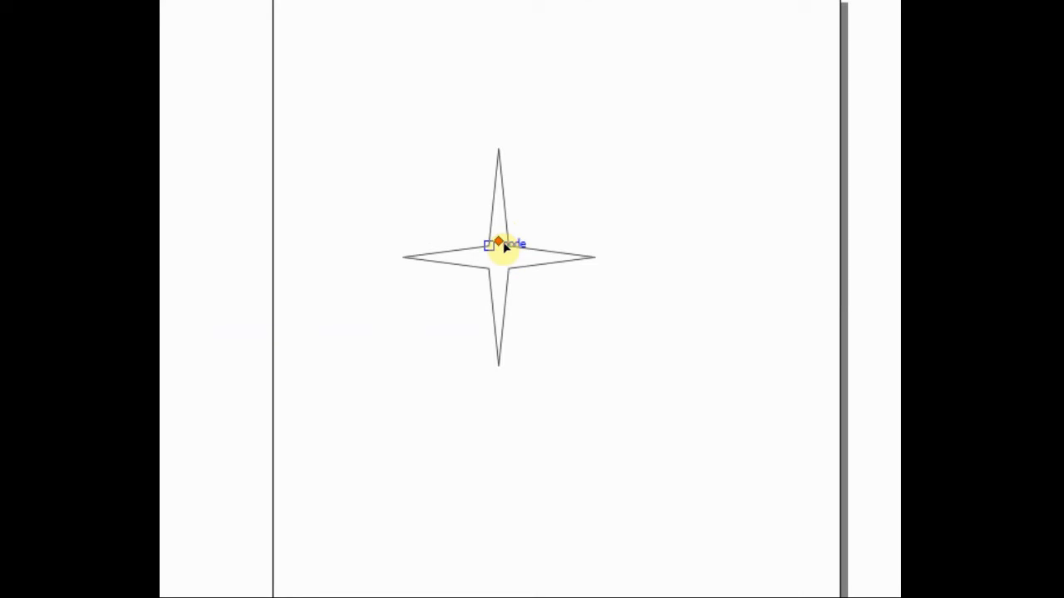
pyautogui.moveTo(502, 254); pyautogui.dragTo(507, 231)
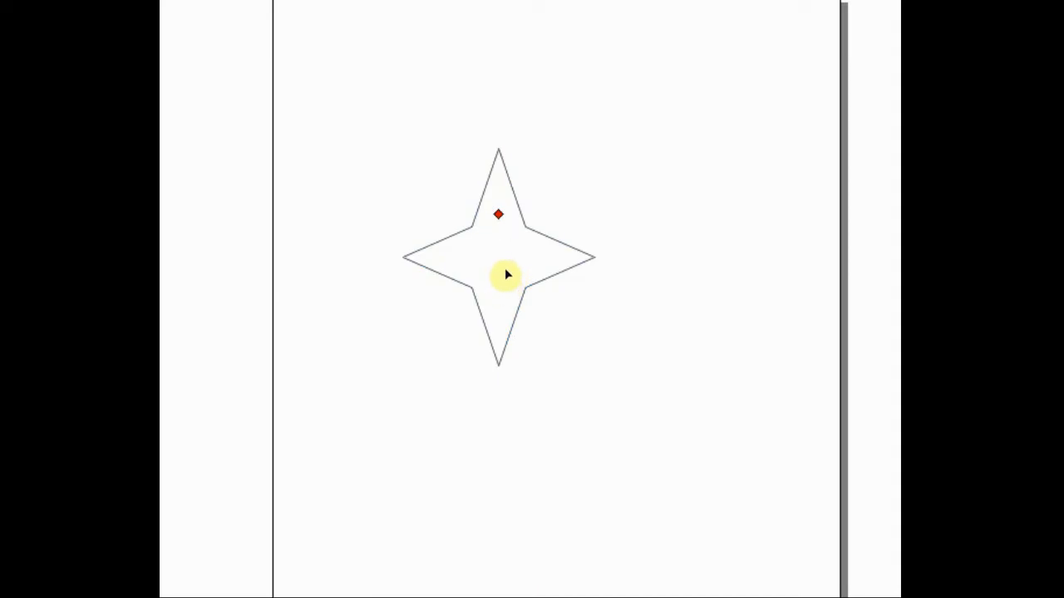
pyautogui.press('space')
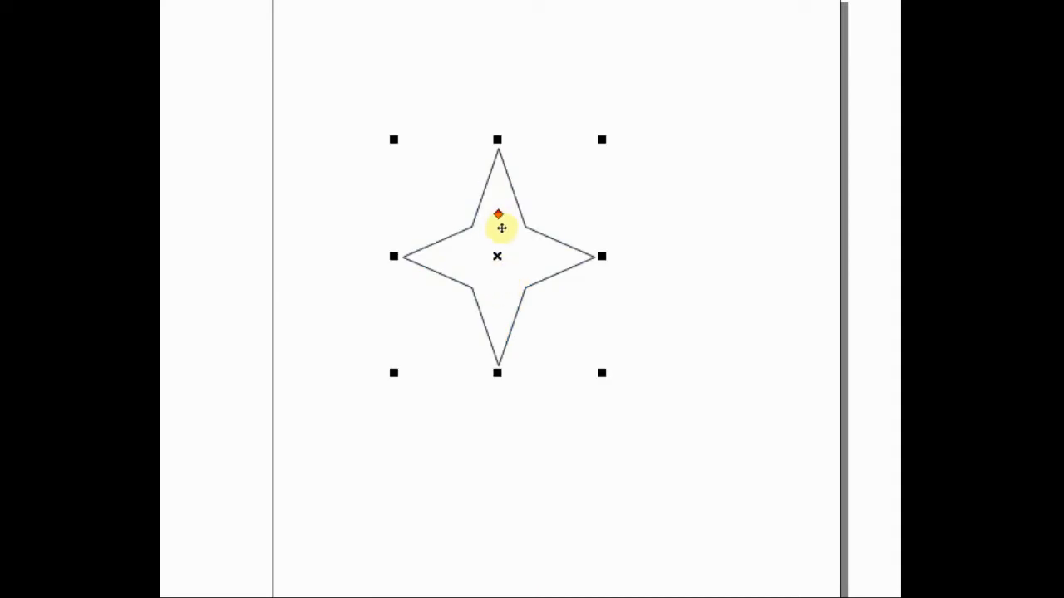
pyautogui.click(505, 234)
pyautogui.click(505, 233)
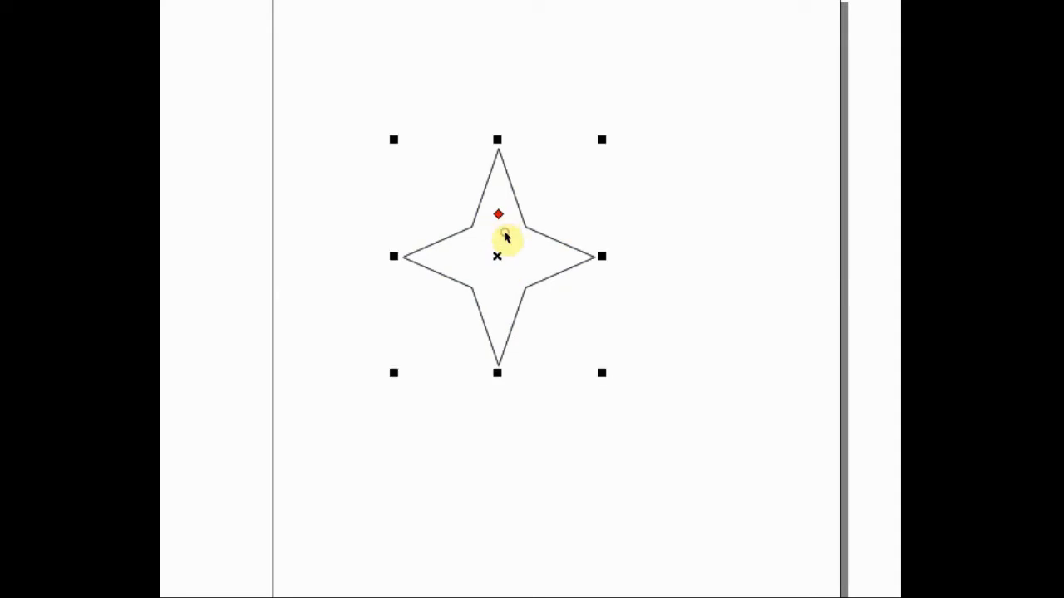
pyautogui.press('Escape')
pyautogui.click(505, 233)
pyautogui.click(505, 234)
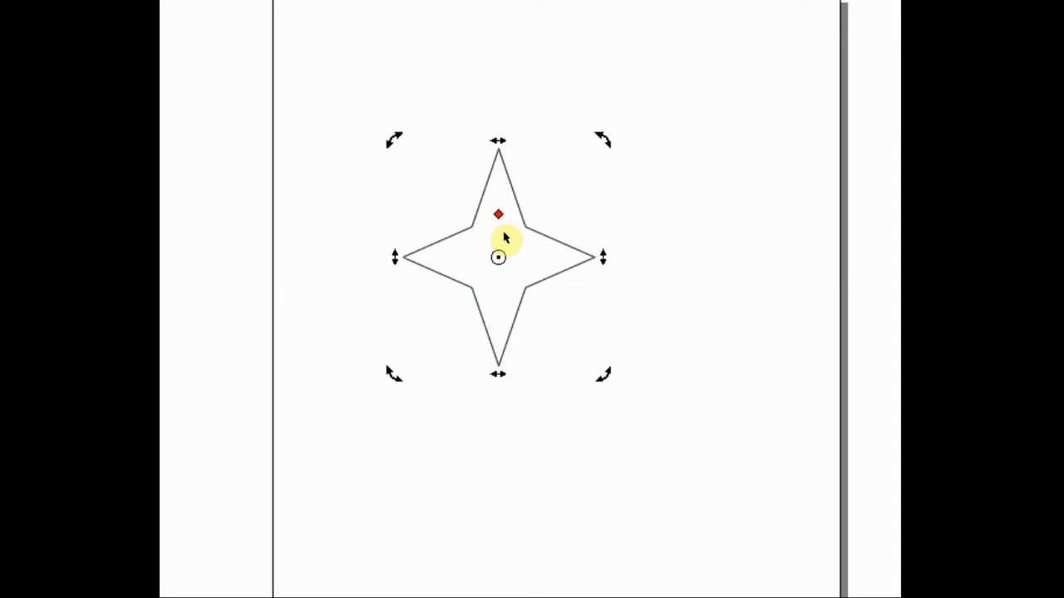
# Step: Create a copy of the four-pointed star with slimmer points inside the original through its glyph node with the Shape tool
pyautogui.click(167, 75)
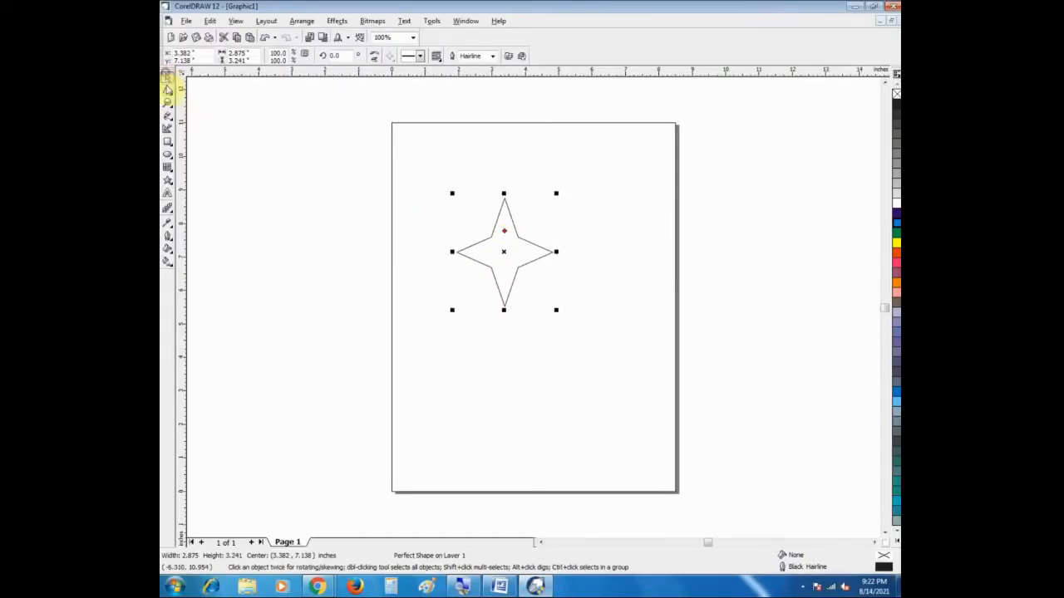
pyautogui.click(167, 88)
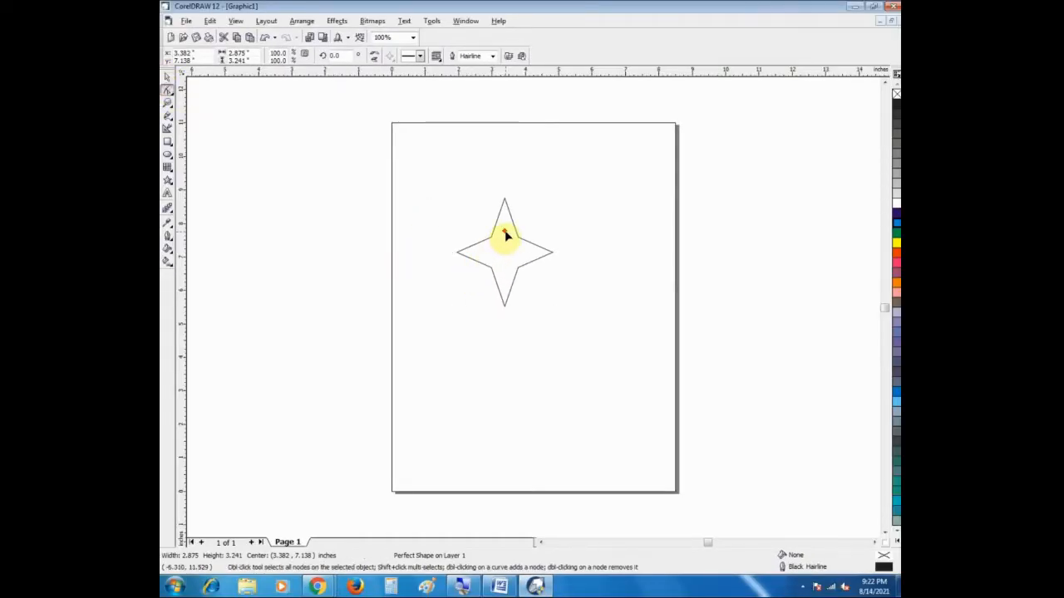
pyautogui.moveTo(504, 236); pyautogui.dragTo(504, 242)
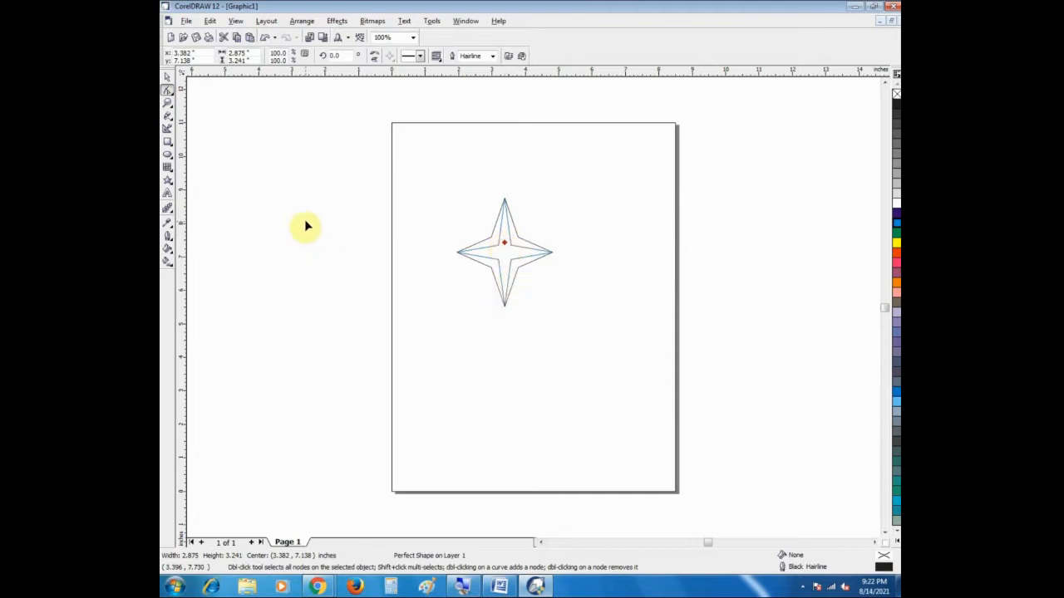
pyautogui.click(167, 76)
pyautogui.moveTo(418, 176); pyautogui.dragTo(581, 339)
pyautogui.click(649, 256)
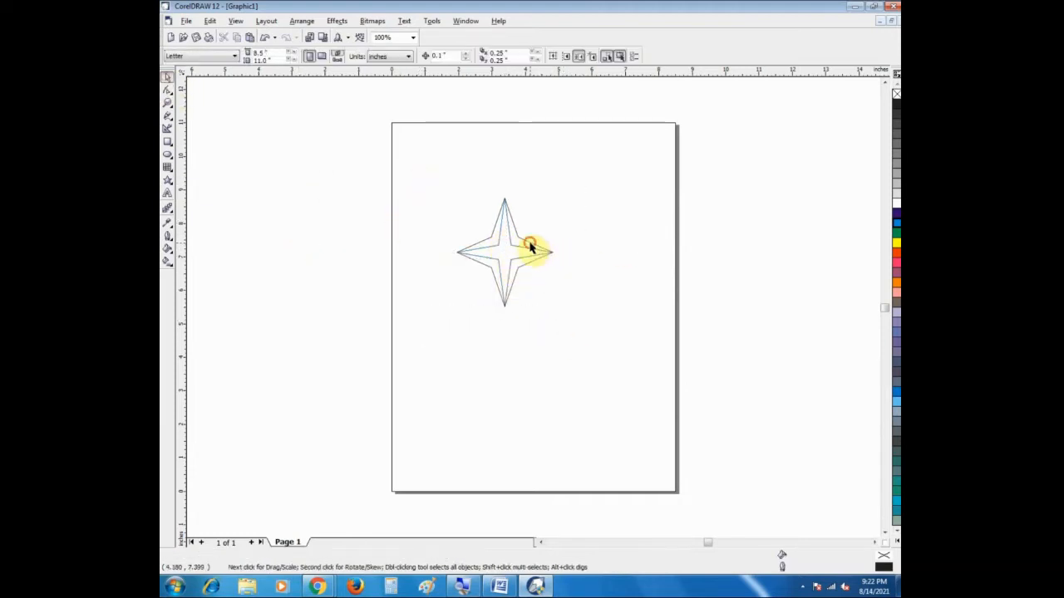
# Step: Fill the wide four-pointed star with blue and the slim star inside it with yellow
pyautogui.click(530, 246)
pyautogui.click(895, 214)
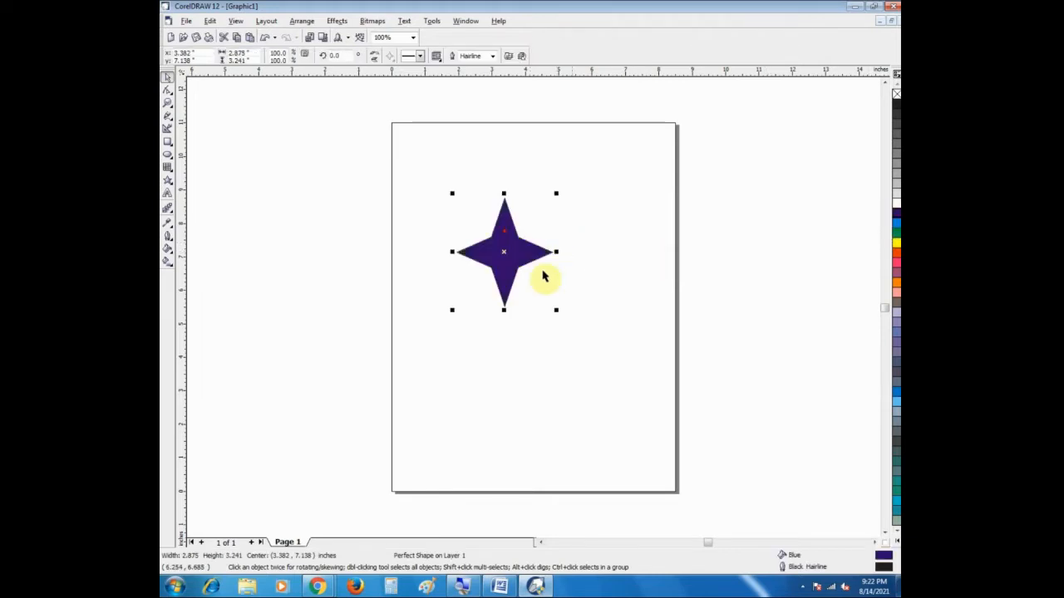
pyautogui.click(349, 258)
pyautogui.click(477, 258)
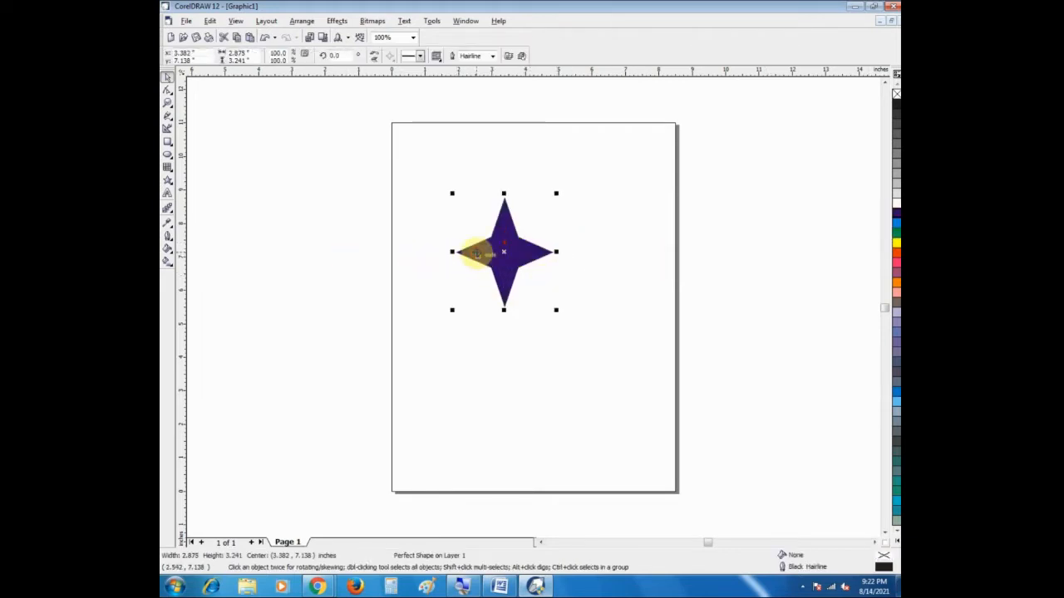
pyautogui.click(896, 244)
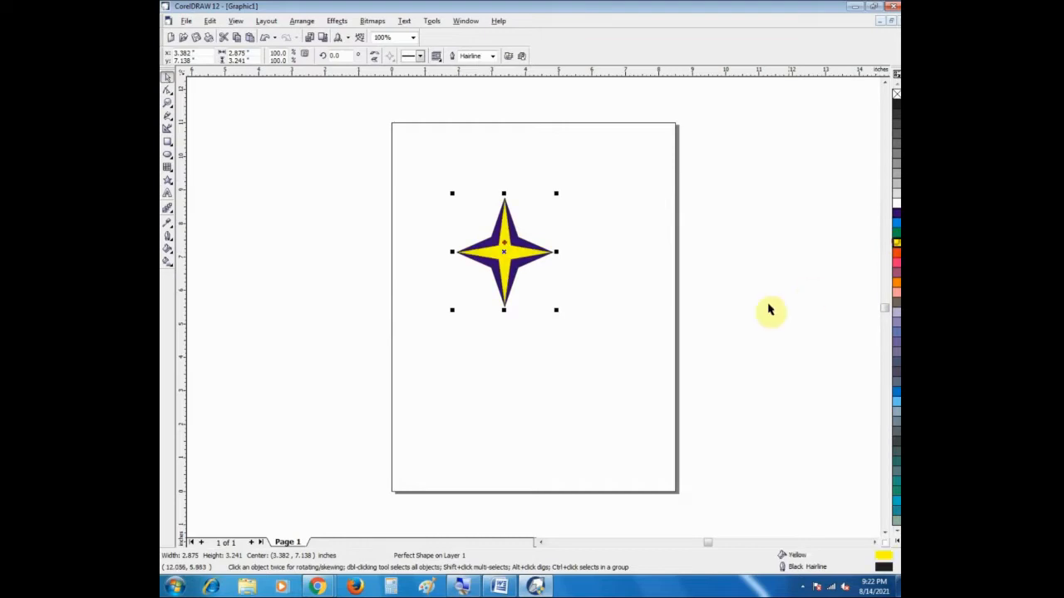
pyautogui.click(767, 306)
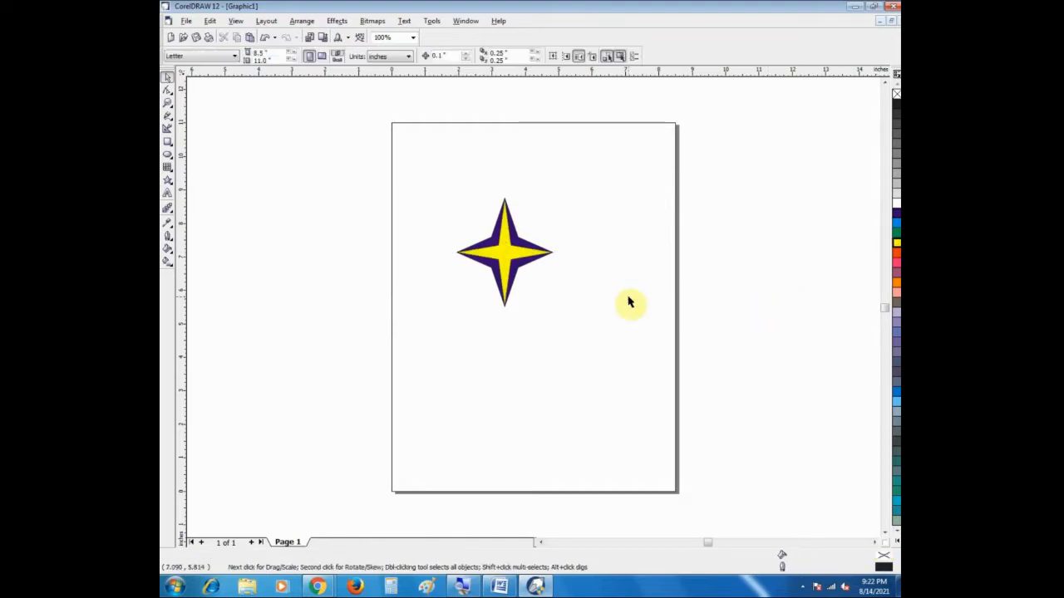
# Step: Draw a five-pointed star about 3.03 by 2.93 inches across the page's left edge and fill it with red
pyautogui.click(167, 184)
pyautogui.click(221, 187)
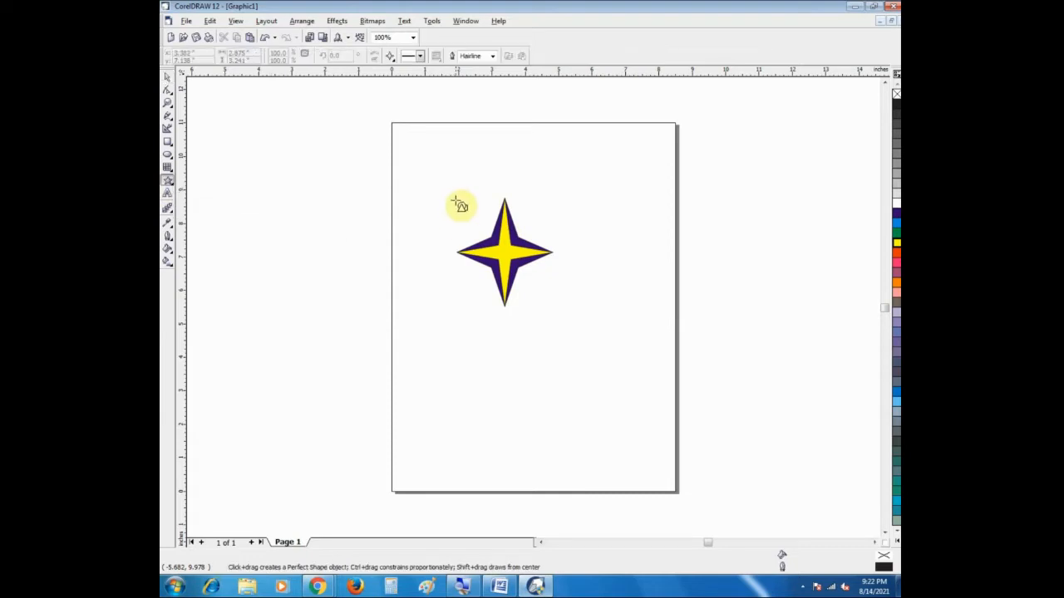
pyautogui.click(388, 57)
pyautogui.click(407, 85)
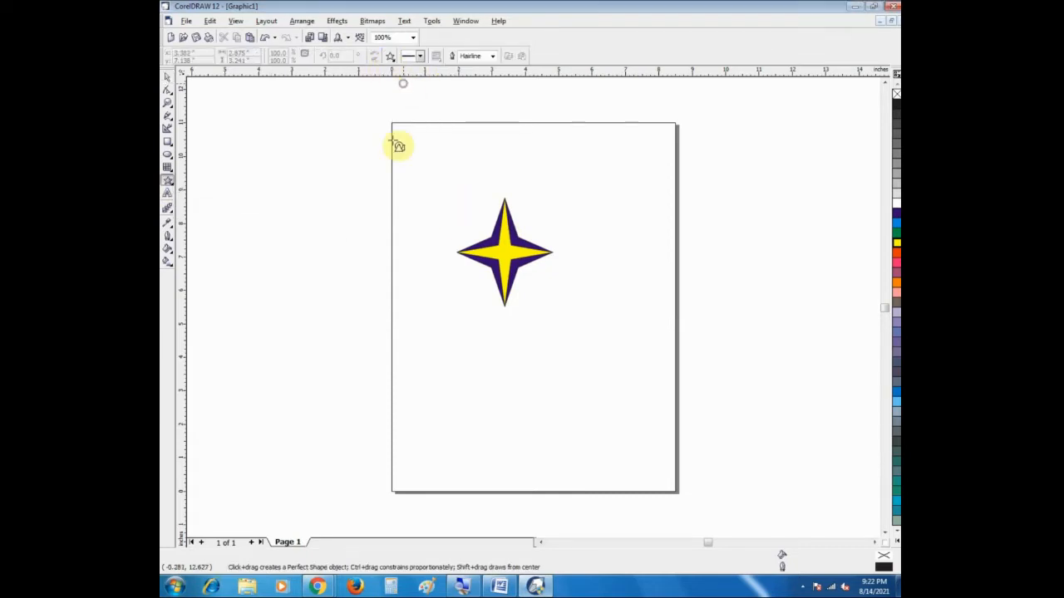
pyautogui.moveTo(340, 174); pyautogui.dragTo(447, 284)
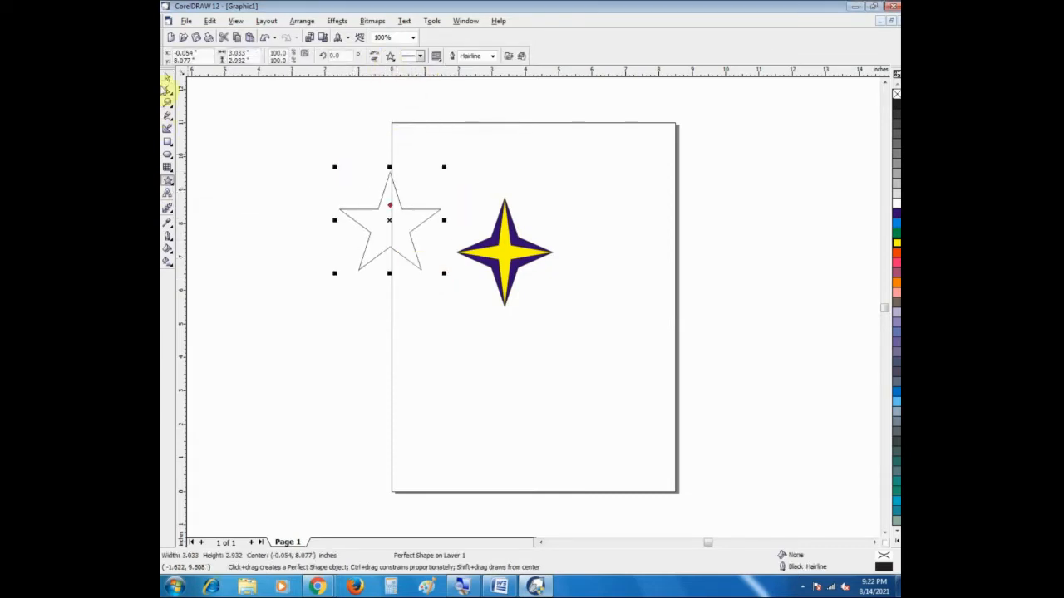
pyautogui.click(166, 76)
pyautogui.click(895, 263)
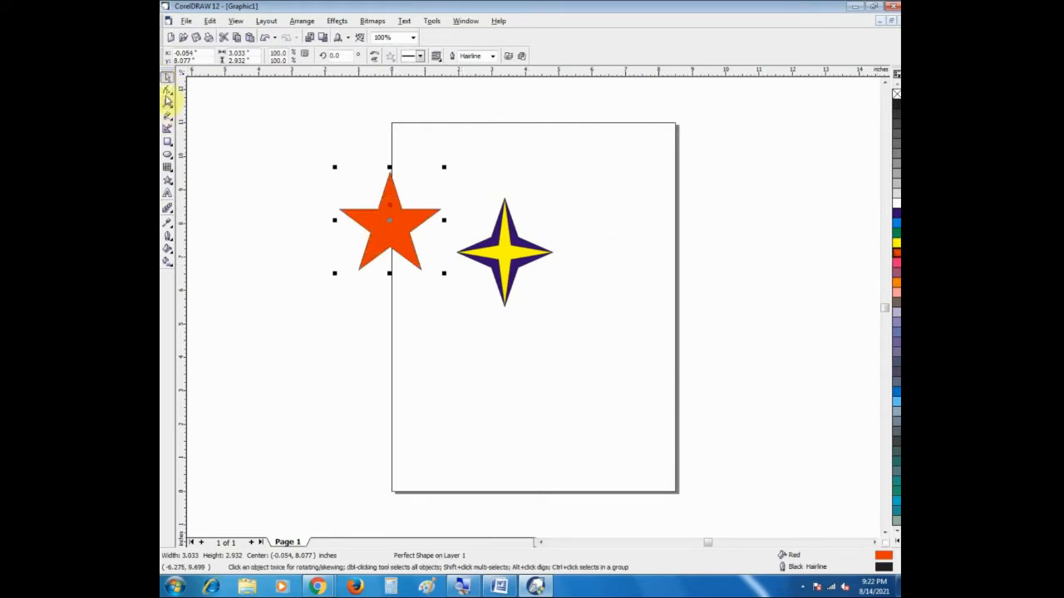
# Step: Make the points of the red five-pointed star slimmer through its glyph node with the Shape tool
pyautogui.click(166, 94)
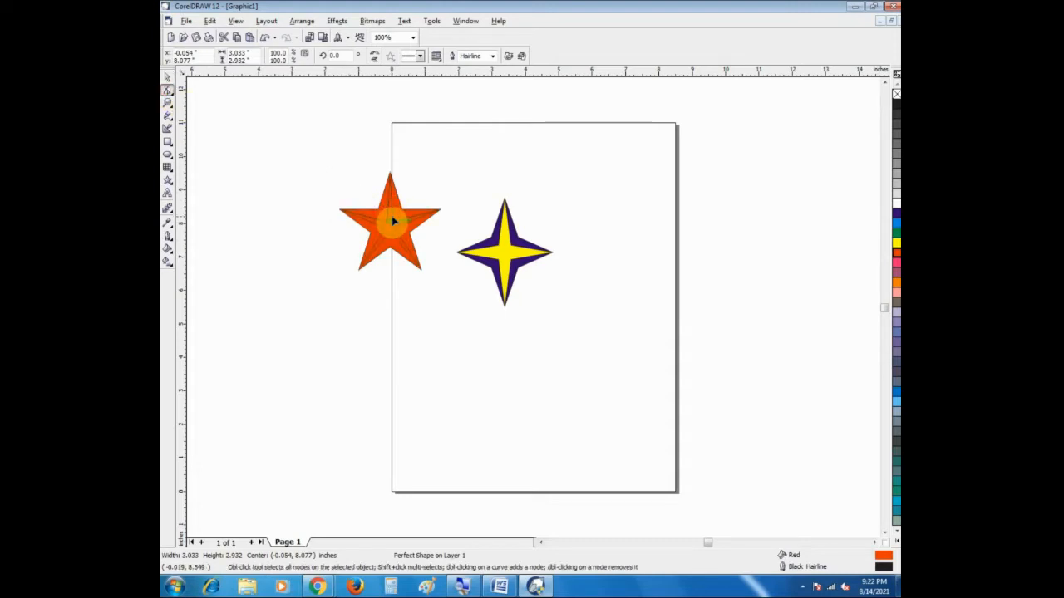
pyautogui.moveTo(393, 216); pyautogui.dragTo(392, 216)
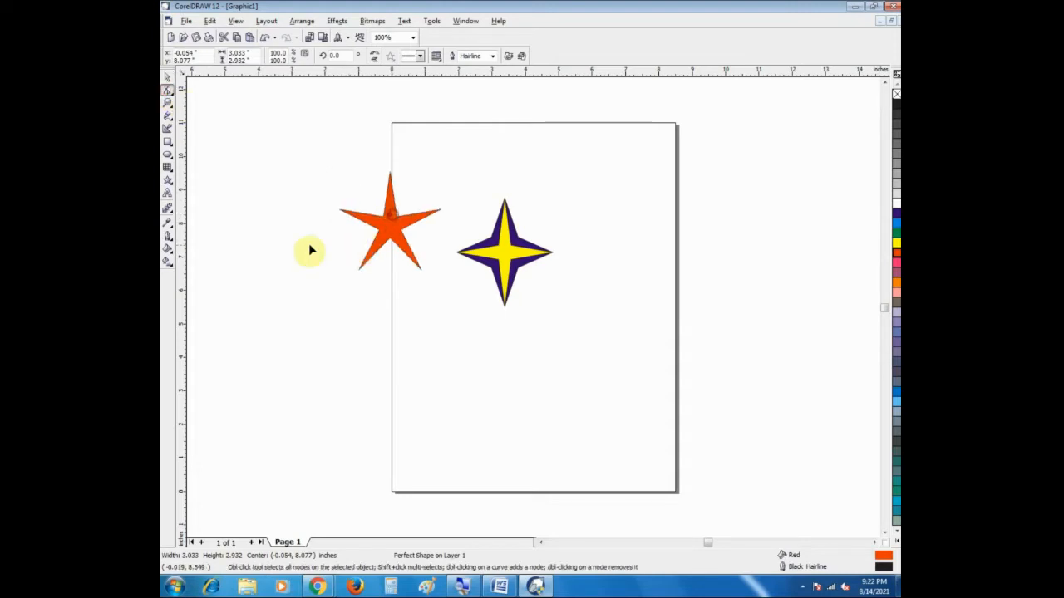
# Step: Draw an eight-pointed star about 4.76 by 4.50 inches across the page's right edge and fill it with yellow
pyautogui.click(169, 76)
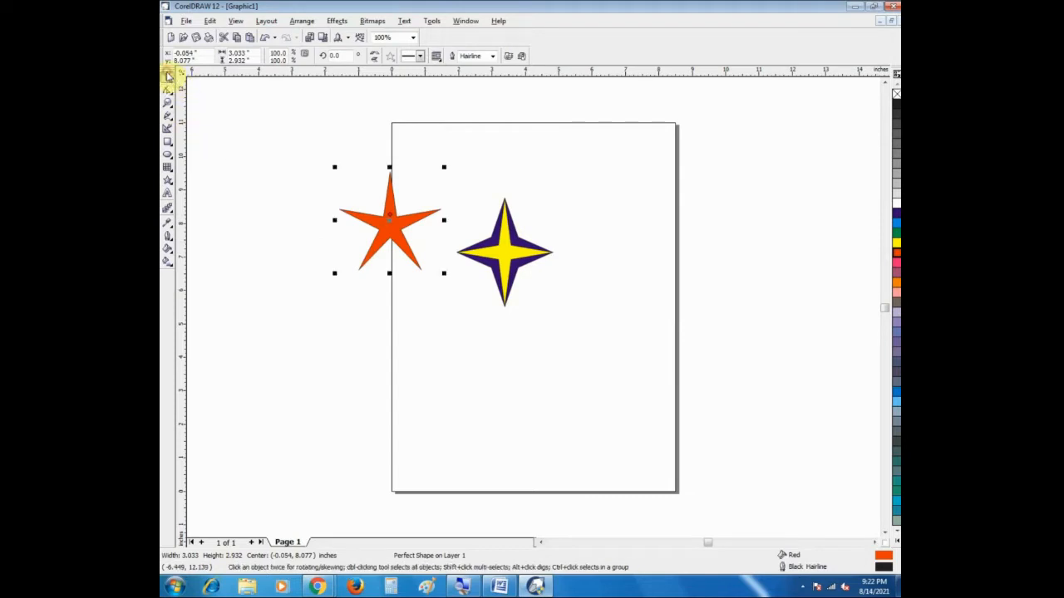
pyautogui.click(169, 182)
pyautogui.click(235, 188)
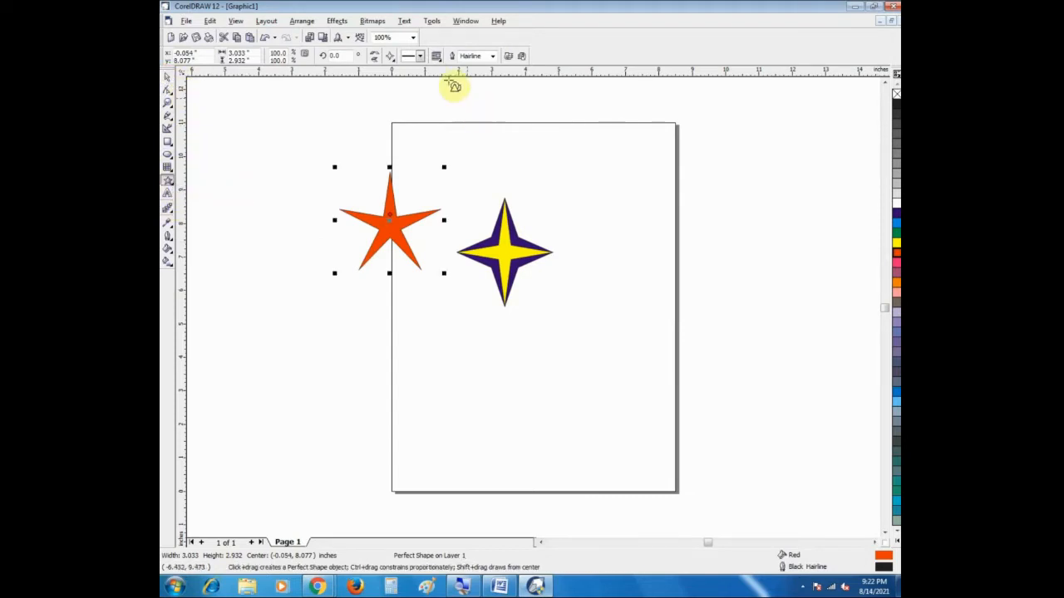
pyautogui.click(392, 56)
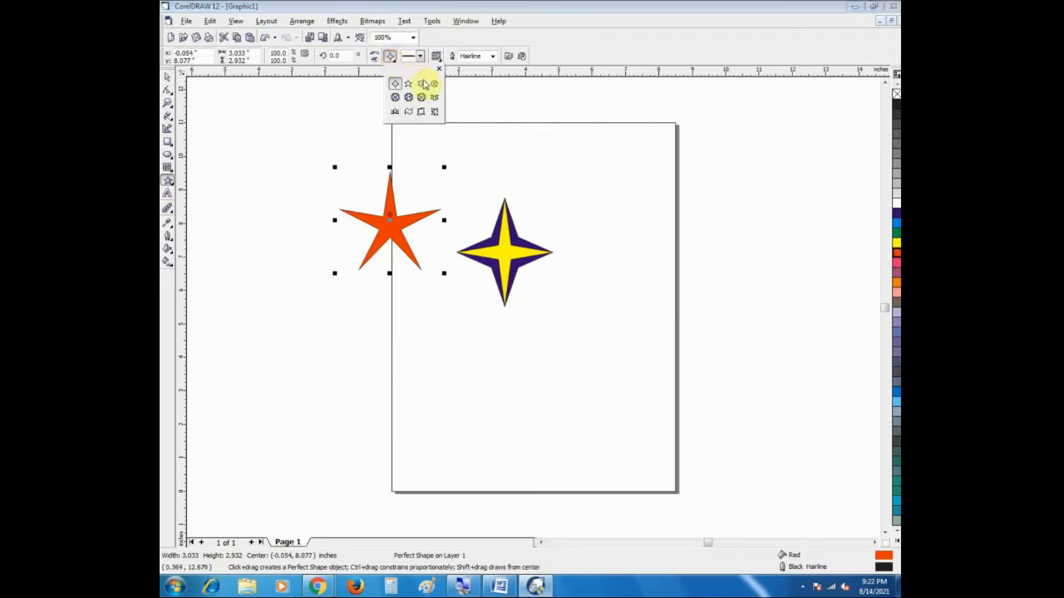
pyautogui.click(434, 85)
pyautogui.moveTo(588, 136); pyautogui.dragTo(747, 291)
pyautogui.click(165, 79)
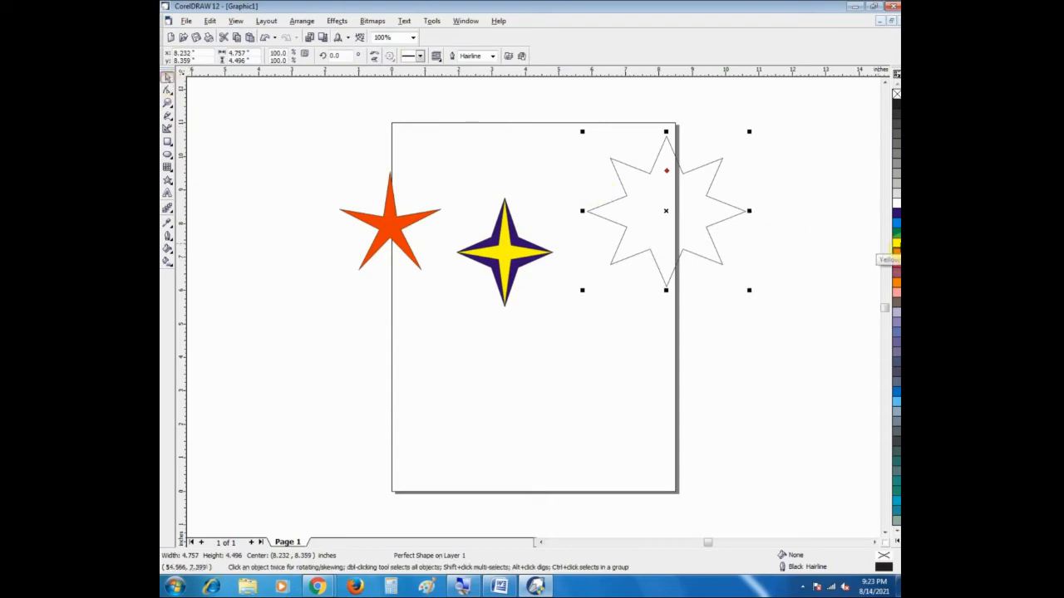
pyautogui.click(896, 242)
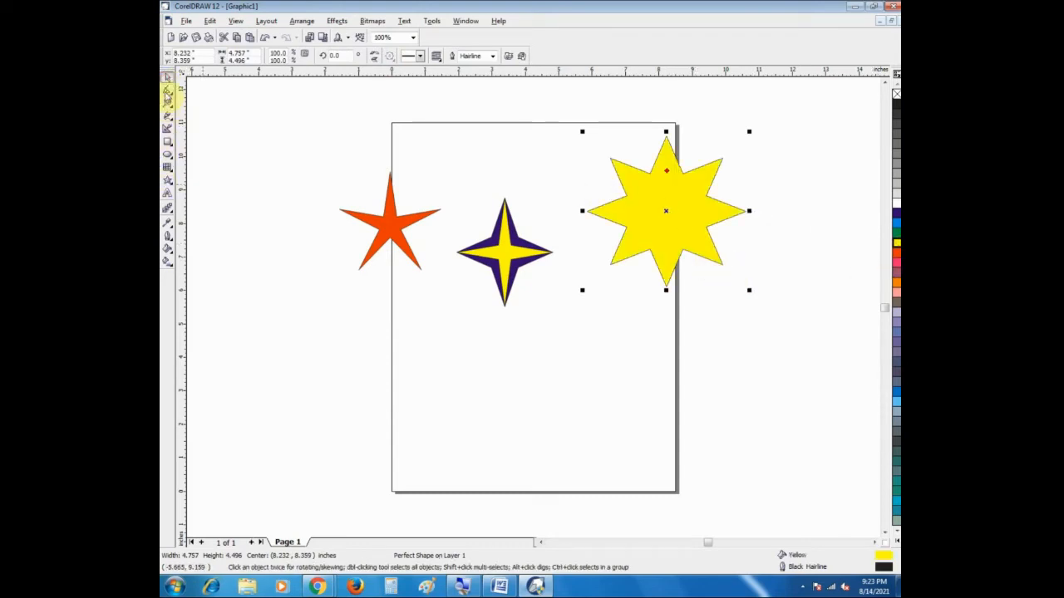
# Step: Make the points of the yellow eight-pointed star slimmer through its glyph node with the Shape tool
pyautogui.click(166, 93)
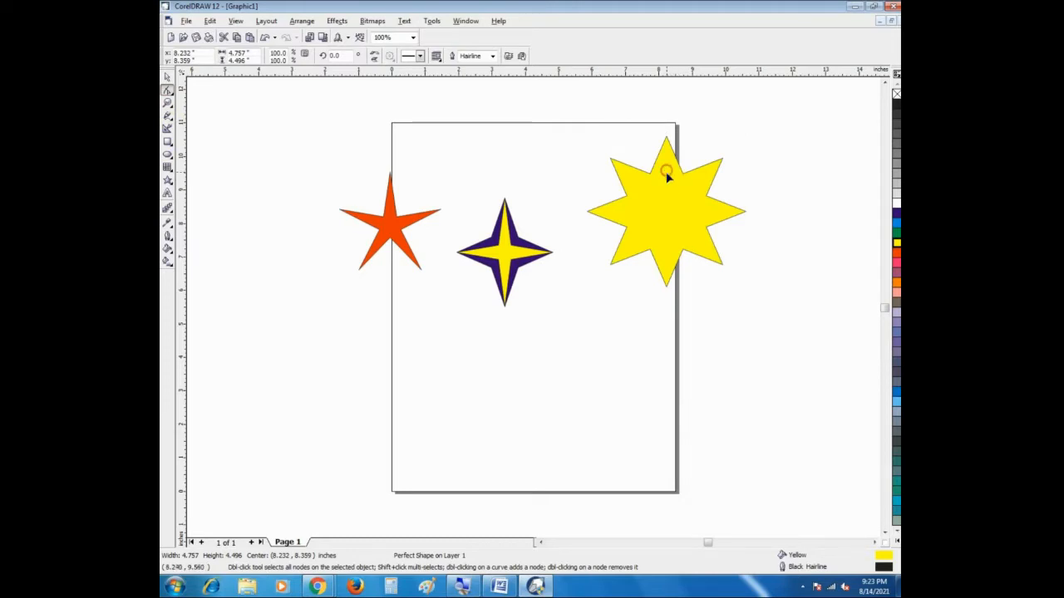
pyautogui.moveTo(667, 174); pyautogui.dragTo(670, 199)
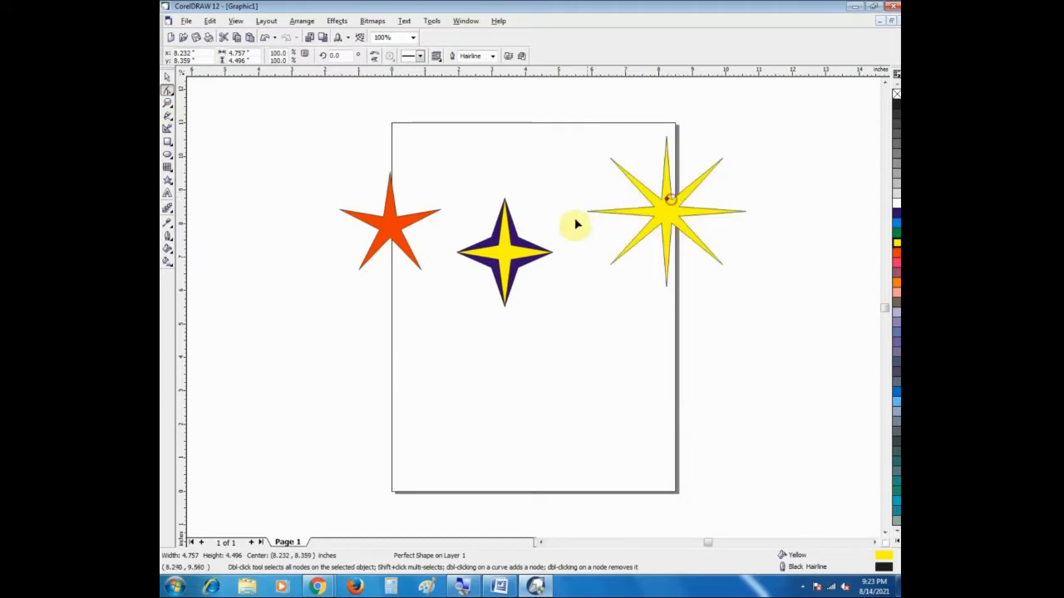
pyautogui.click(167, 75)
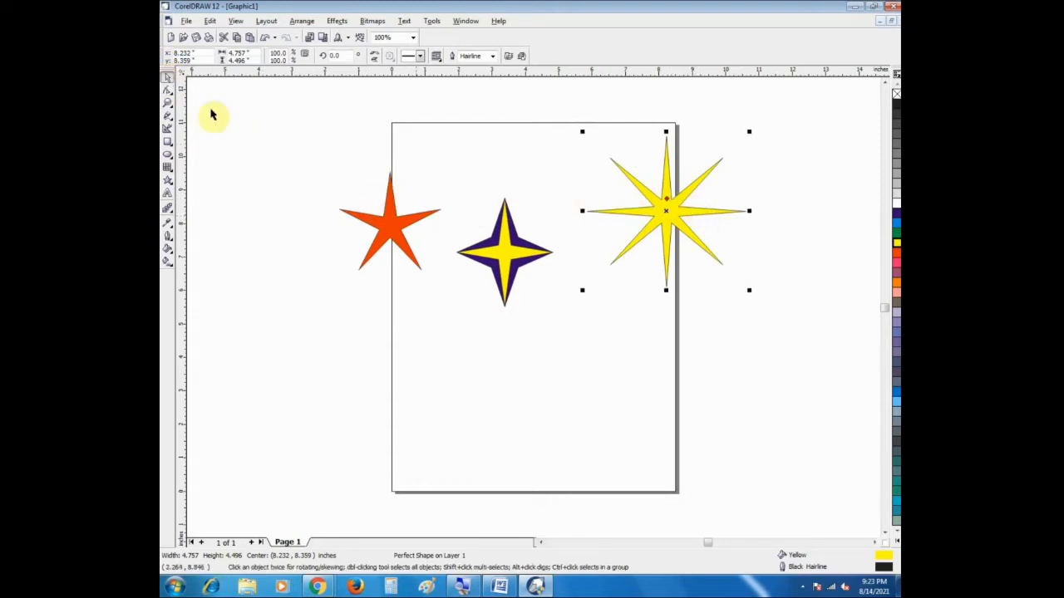
pyautogui.click(239, 136)
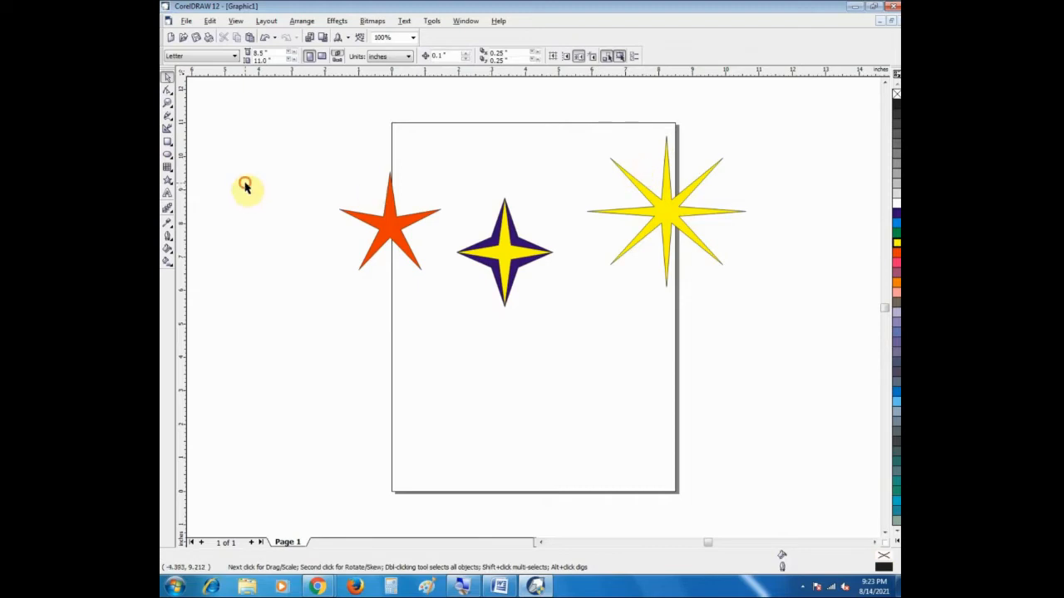
pyautogui.click(675, 216)
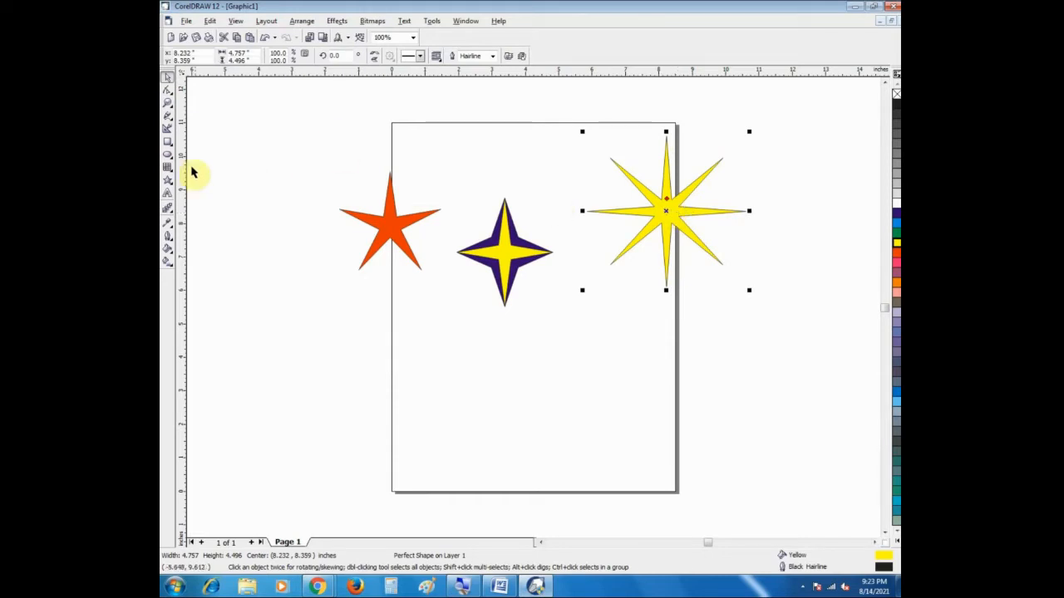
# Step: Draw a sixteen-pointed star about 5.44 by 4.81 inches on the page's lower half and make its points slimmer through its glyph node
pyautogui.click(167, 180)
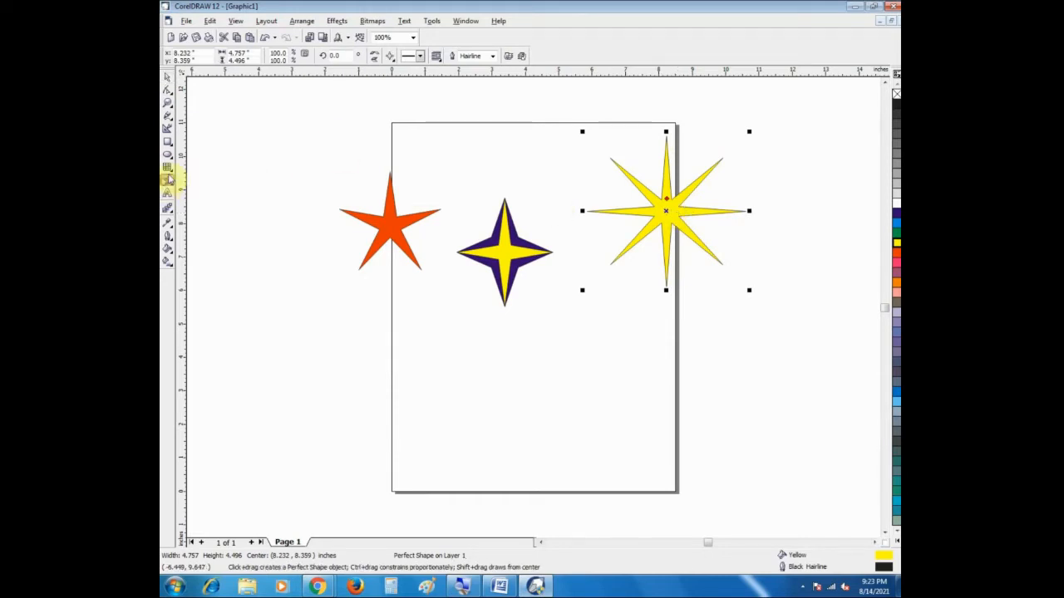
pyautogui.click(390, 60)
pyautogui.click(390, 100)
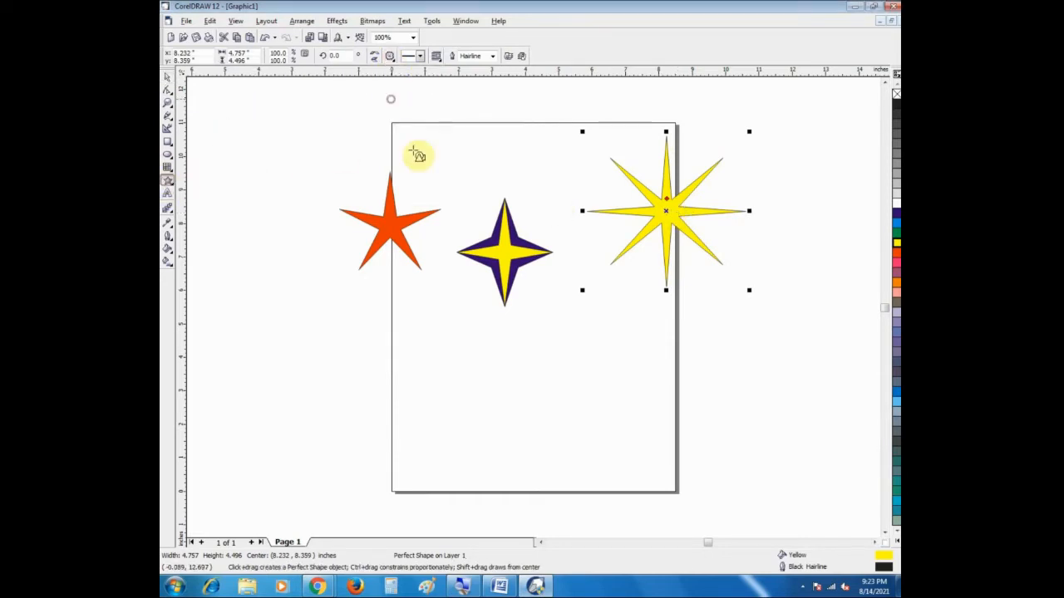
pyautogui.moveTo(441, 295); pyautogui.dragTo(625, 462)
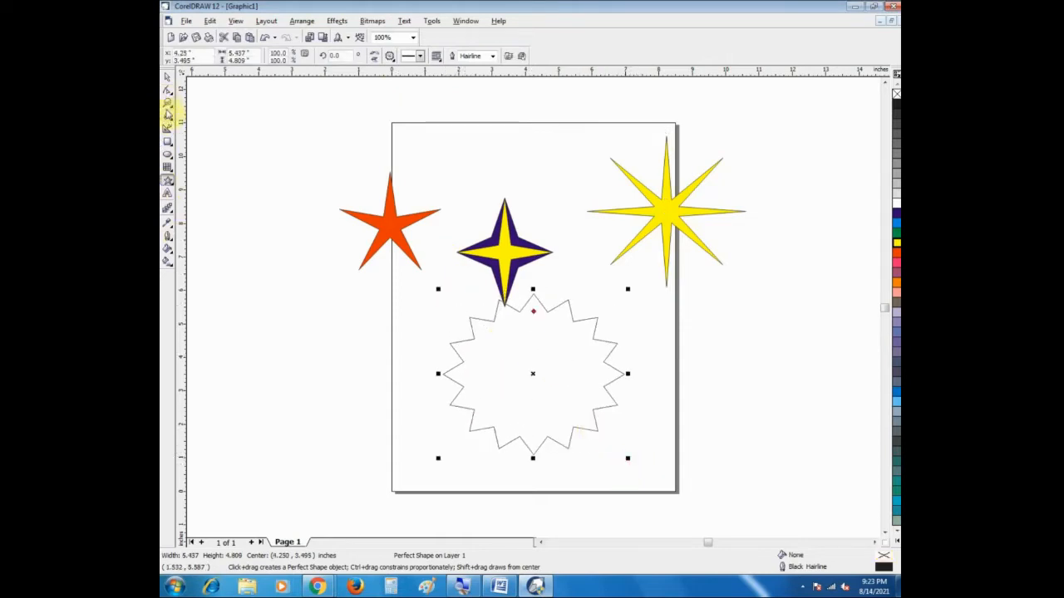
pyautogui.click(167, 92)
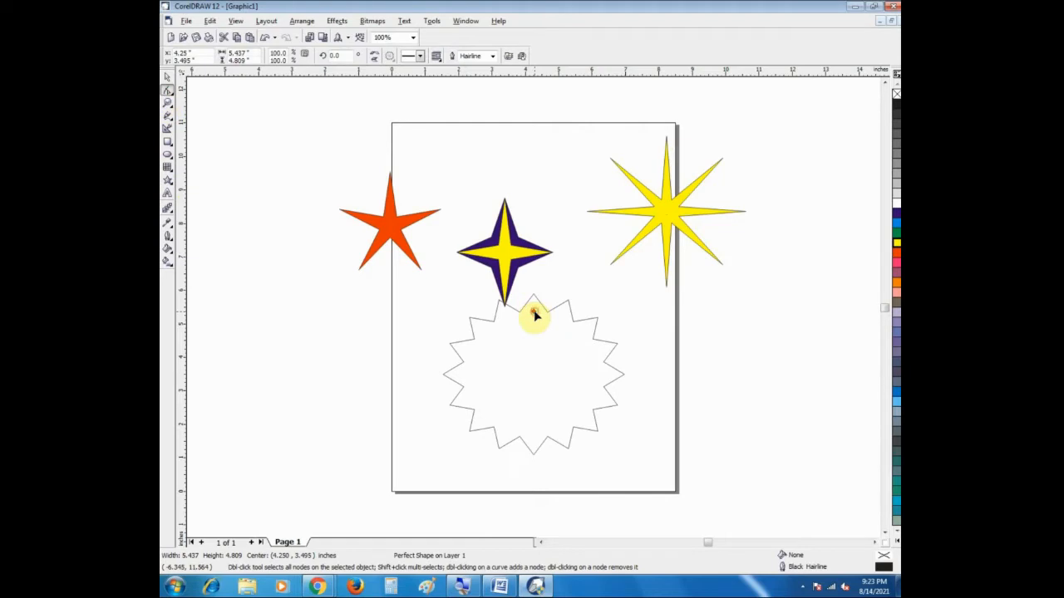
pyautogui.moveTo(533, 313); pyautogui.dragTo(542, 357)
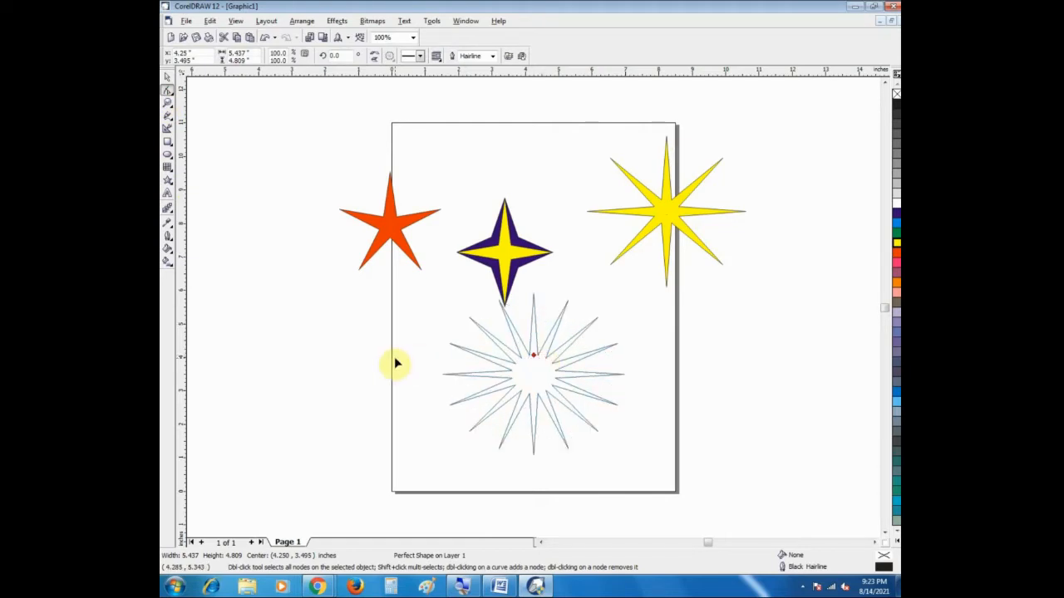
# Step: Select all the stars together and delete them
pyautogui.click(167, 75)
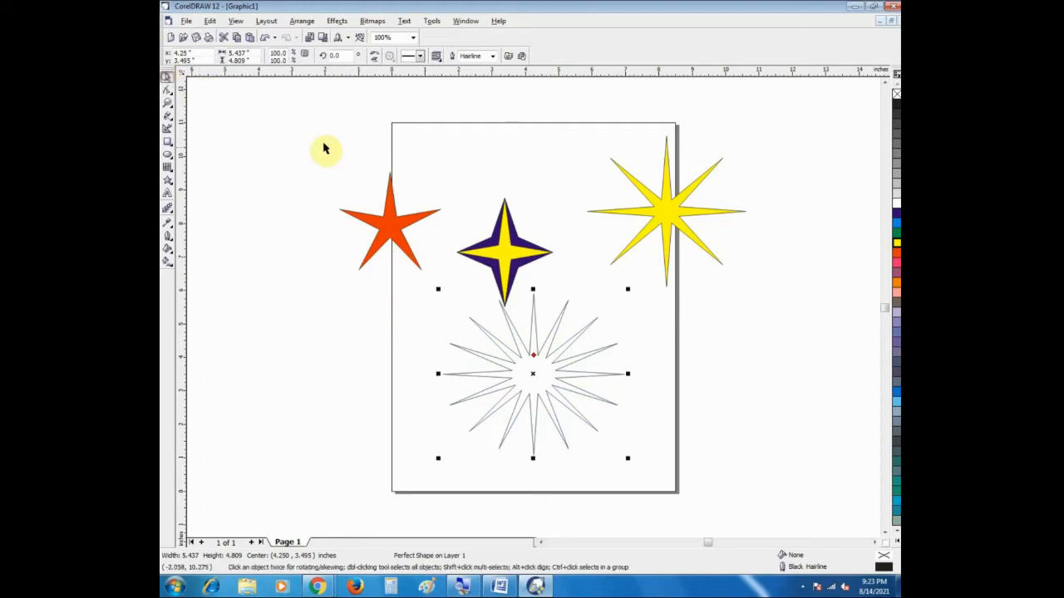
pyautogui.moveTo(312, 131); pyautogui.dragTo(766, 453)
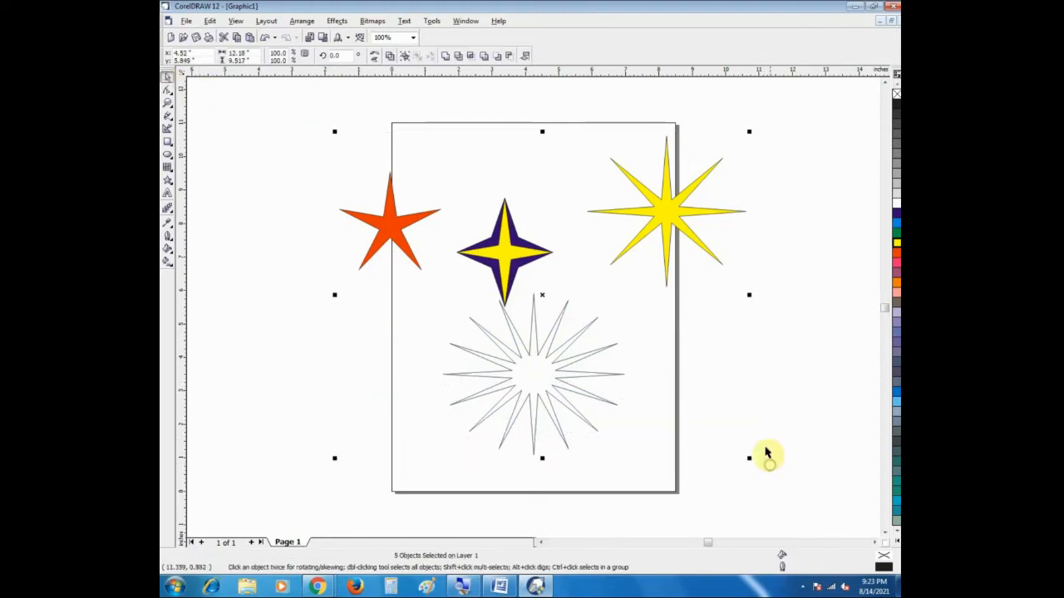
pyautogui.press('Delete')
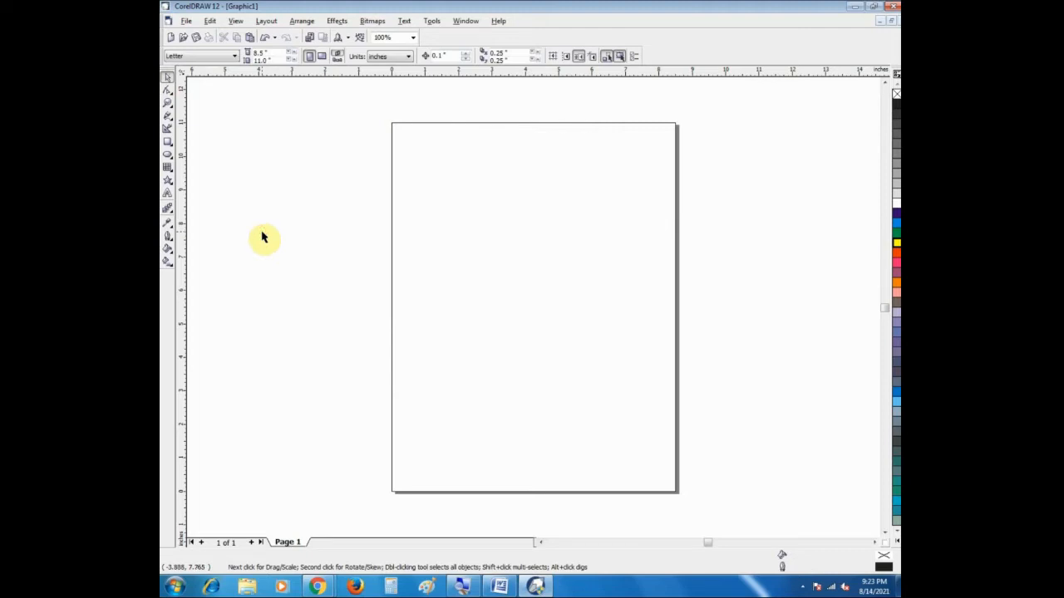
# Step: Draw a plain wavy banner shape about 4.65 by 1.38 inches near the top of the page
pyautogui.click(168, 183)
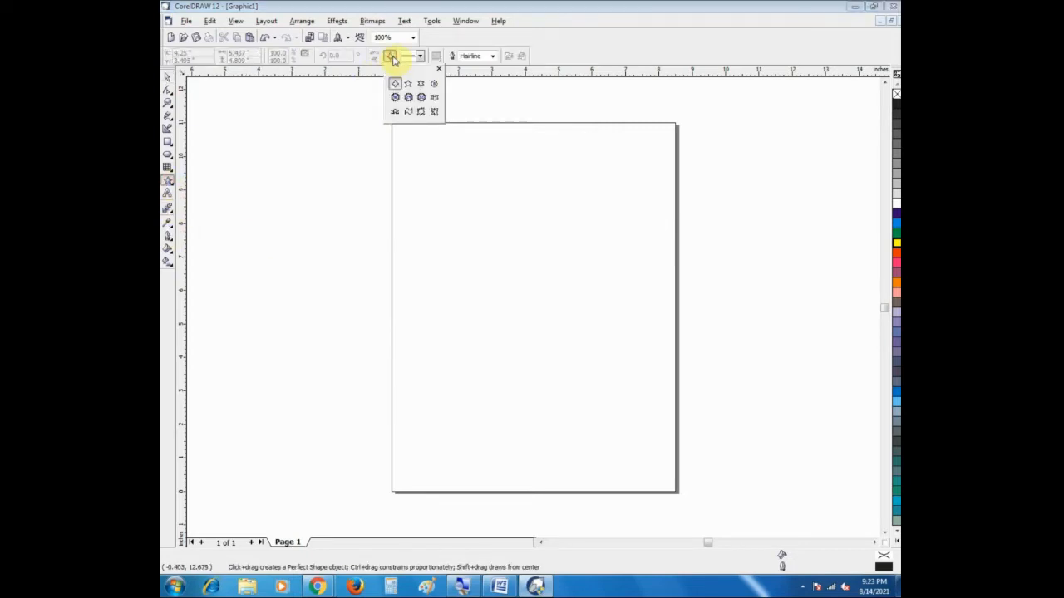
pyautogui.click(409, 114)
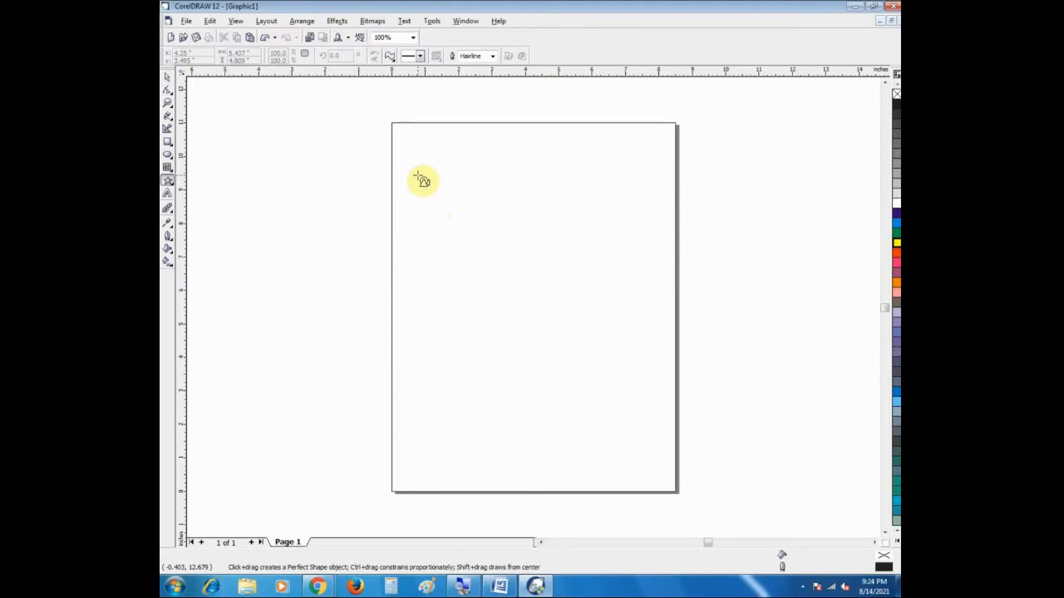
pyautogui.moveTo(422, 151)
pyautogui.mouseDown()
pyautogui.moveTo(595, 203)
pyautogui.moveTo(579, 198)
pyautogui.mouseUp()
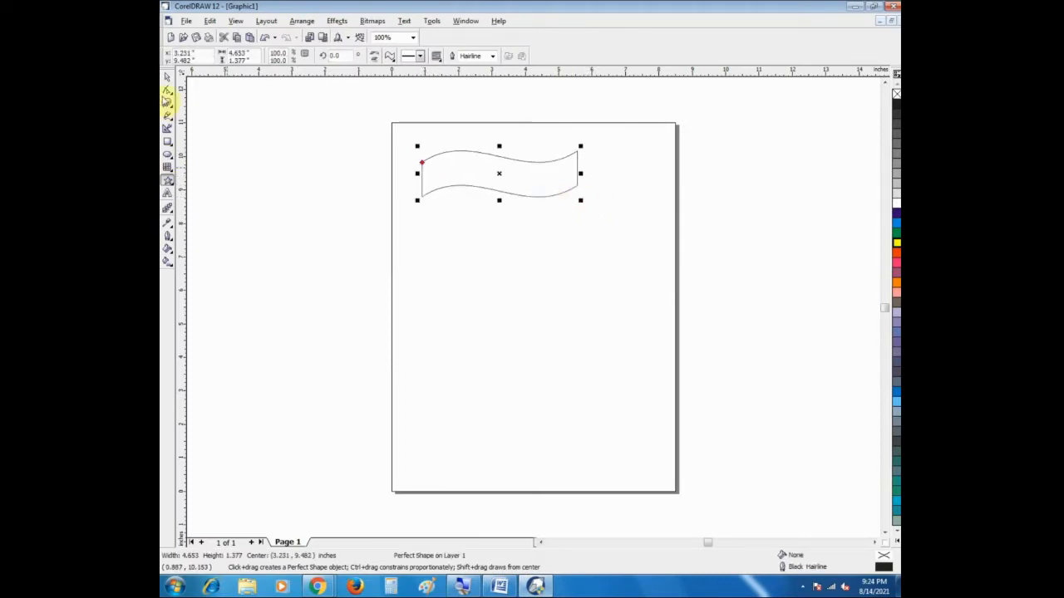
# Step: Move the wavy banner toward the page's right side and reduce it to about 4.29 by 0.94 inches
pyautogui.click(167, 77)
pyautogui.moveTo(502, 162); pyautogui.dragTo(567, 162)
pyautogui.moveTo(642, 176); pyautogui.dragTo(629, 173)
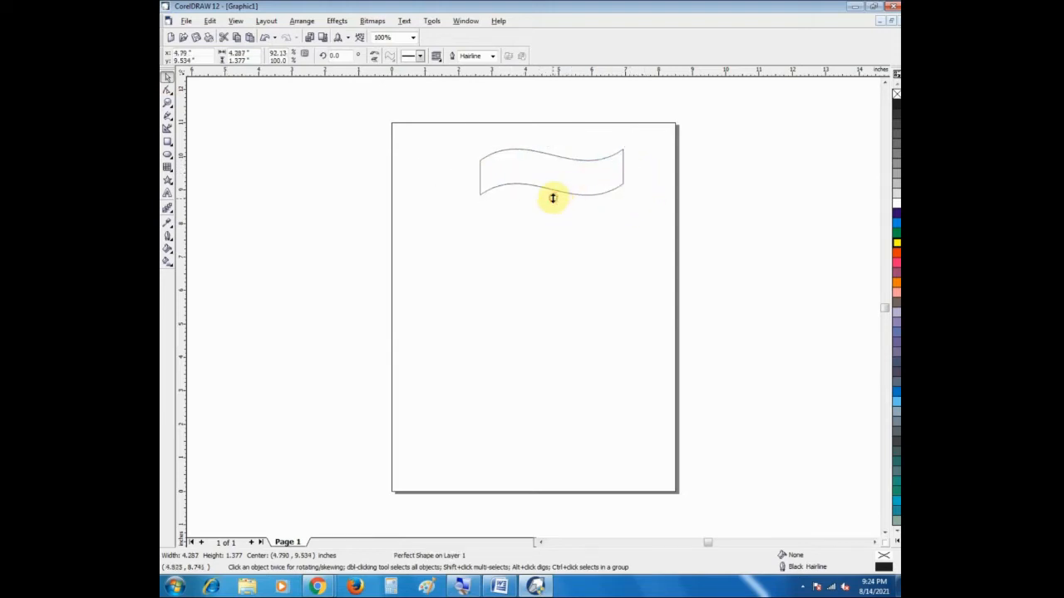
pyautogui.moveTo(551, 198); pyautogui.dragTo(552, 183)
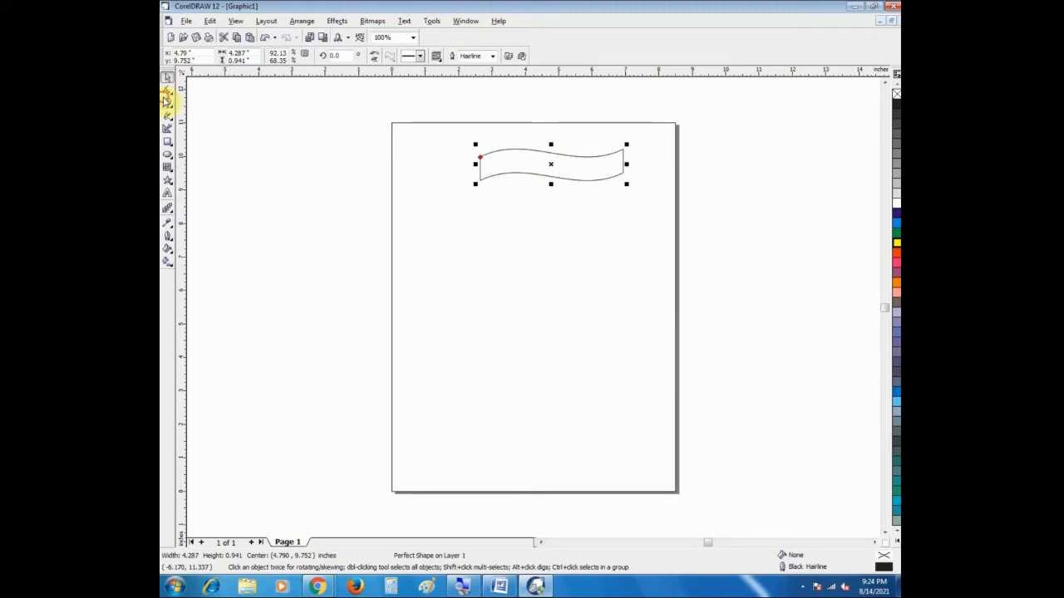
# Step: Stack two copies of the wavy banner directly beneath it, edge to edge, to form three flag bands
pyautogui.click(167, 100)
pyautogui.moveTo(423, 120); pyautogui.dragTo(685, 256)
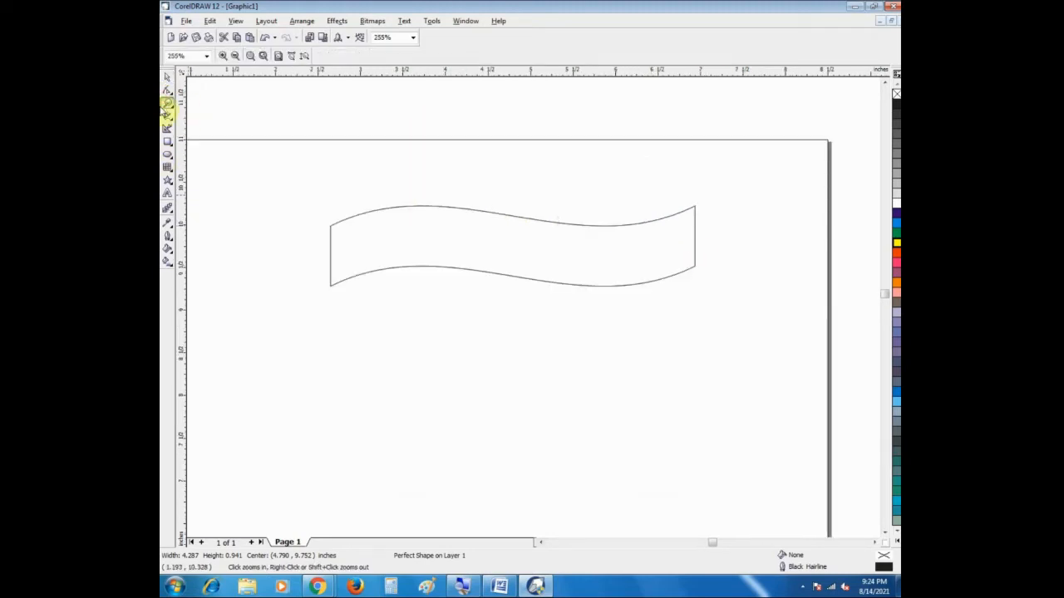
pyautogui.click(167, 76)
pyautogui.moveTo(515, 247); pyautogui.dragTo(508, 328)
pyautogui.hotkey('ctrl', 'z')
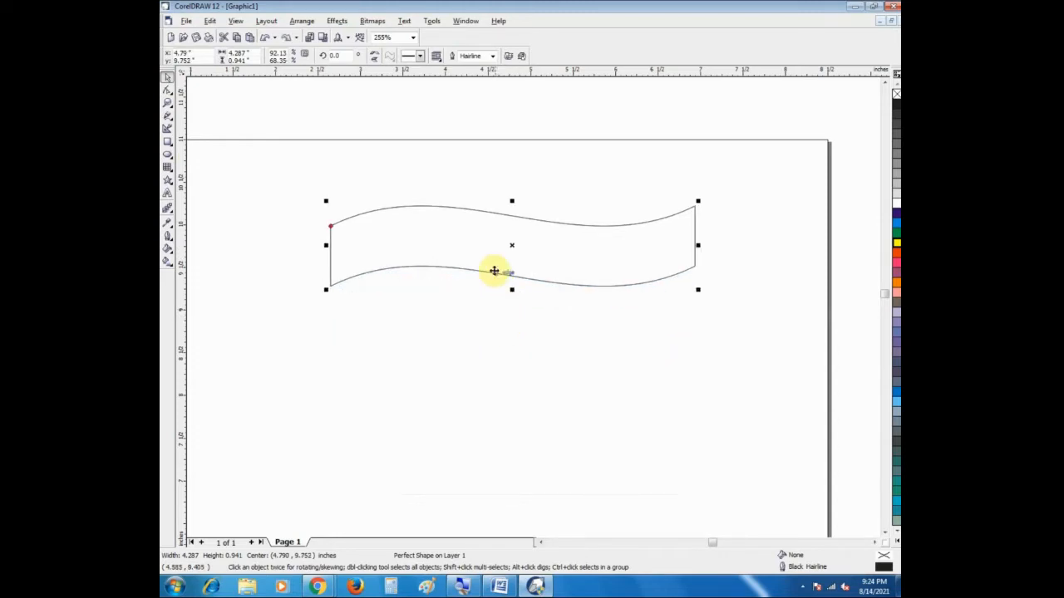
pyautogui.moveTo(508, 244); pyautogui.dragTo(509, 307)
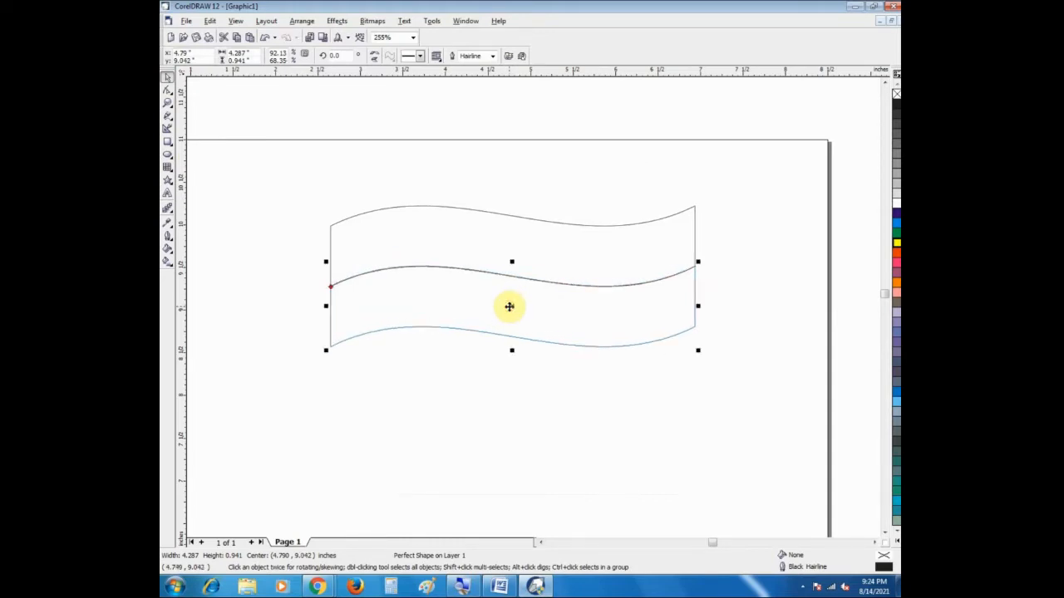
pyautogui.click(884, 532)
pyautogui.click(884, 532)
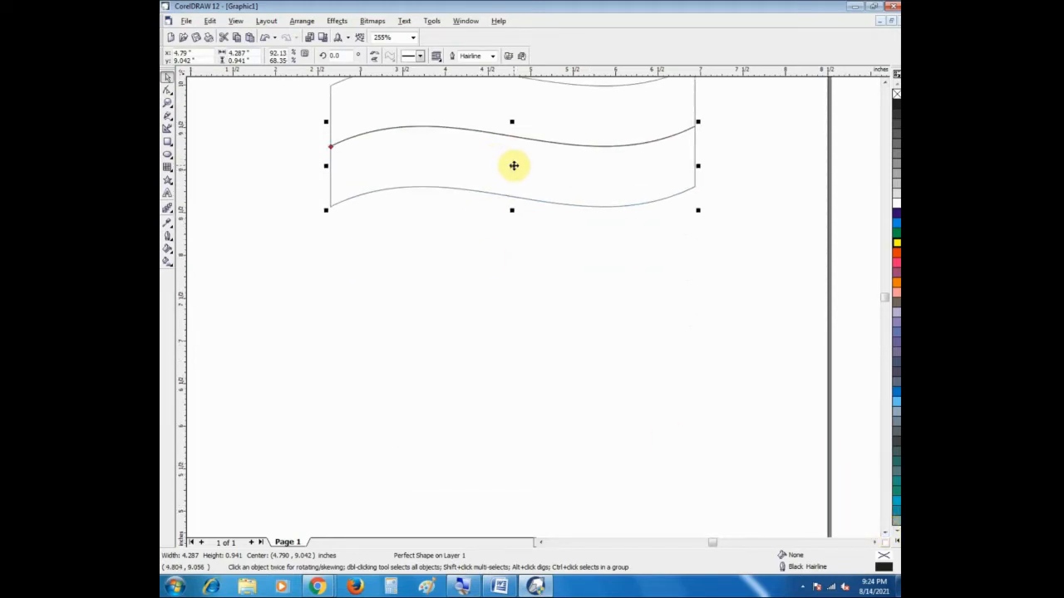
pyautogui.moveTo(513, 166); pyautogui.dragTo(513, 226)
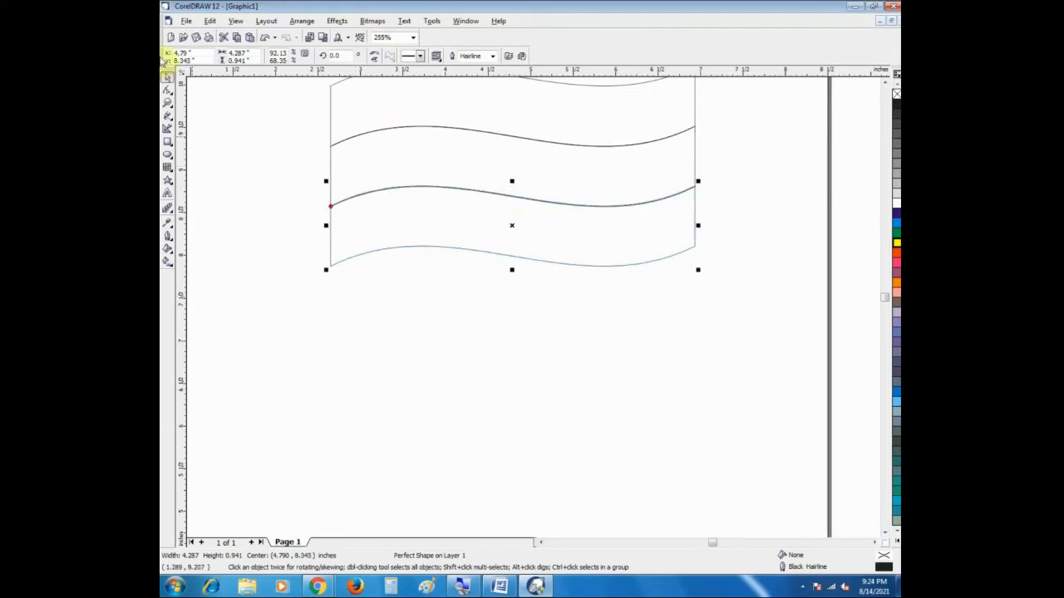
# Step: Fill the flag's top band with orange and its bottom band with green
pyautogui.click(169, 102)
pyautogui.rightClick(358, 169)
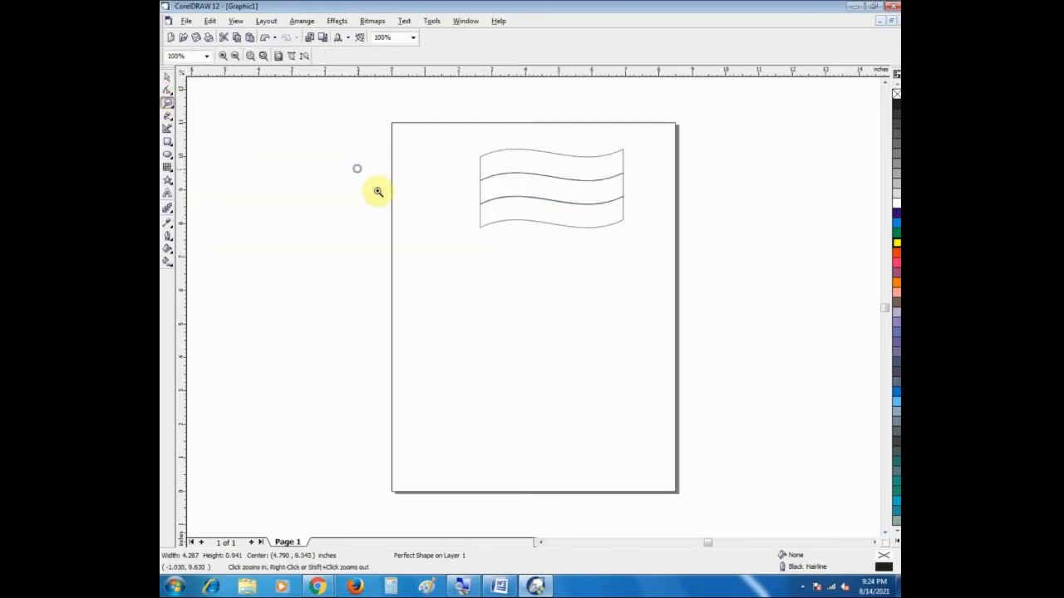
pyautogui.click(167, 76)
pyautogui.click(484, 95)
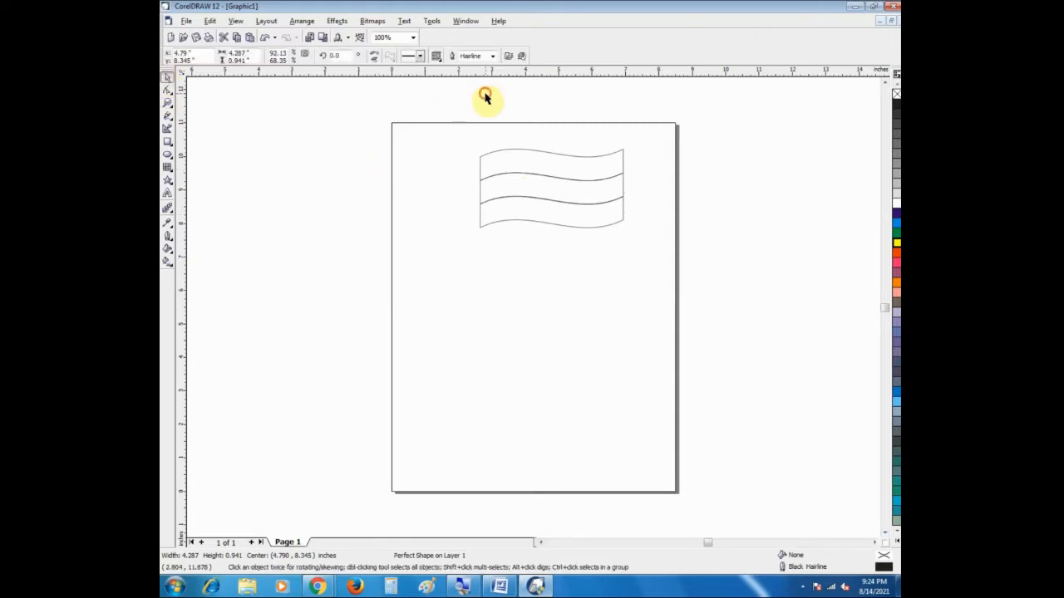
pyautogui.click(557, 171)
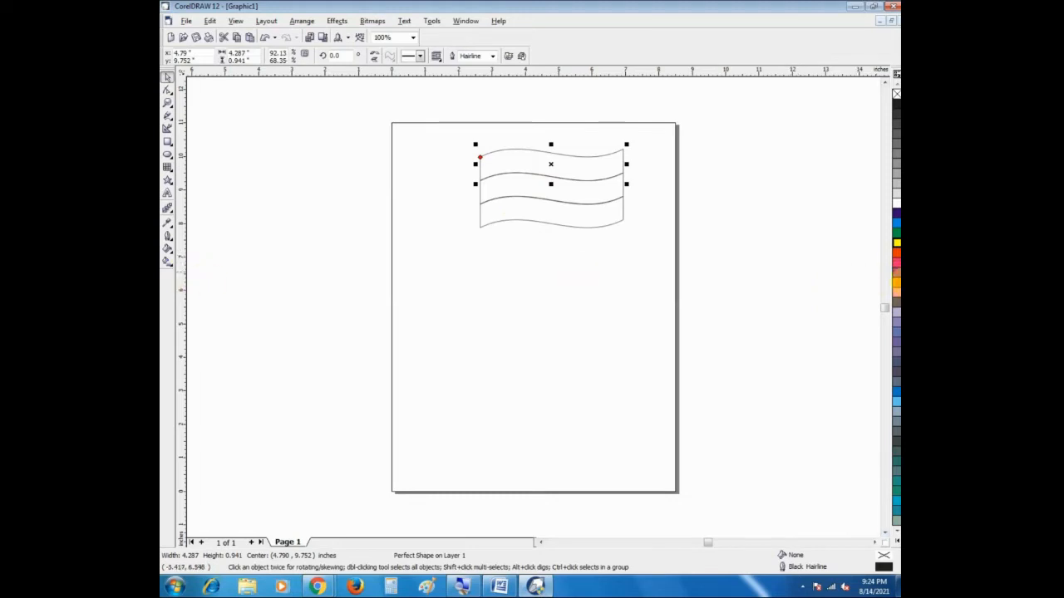
pyautogui.click(896, 284)
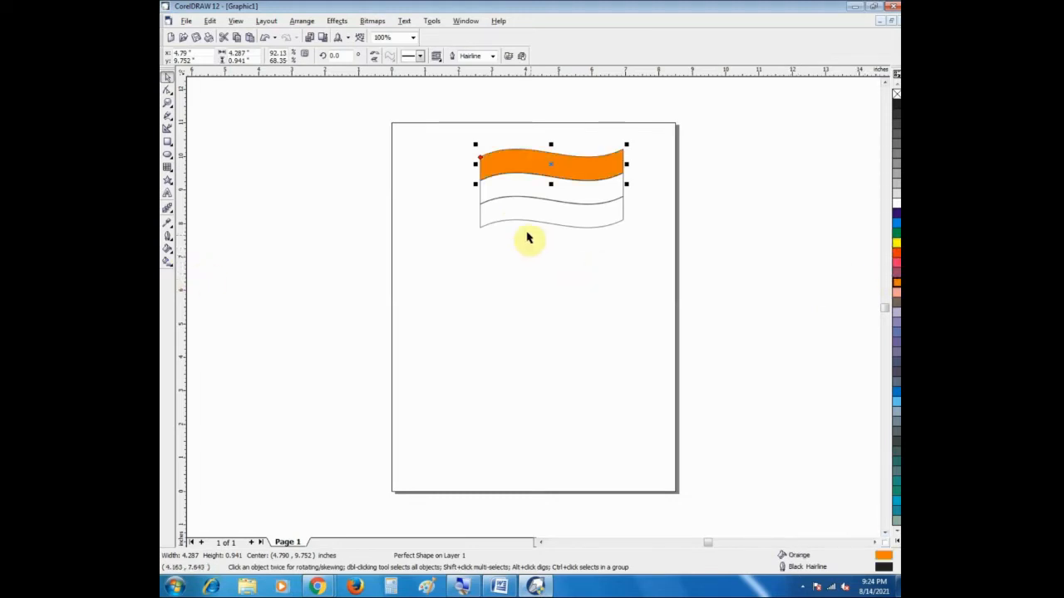
pyautogui.click(532, 218)
pyautogui.click(896, 233)
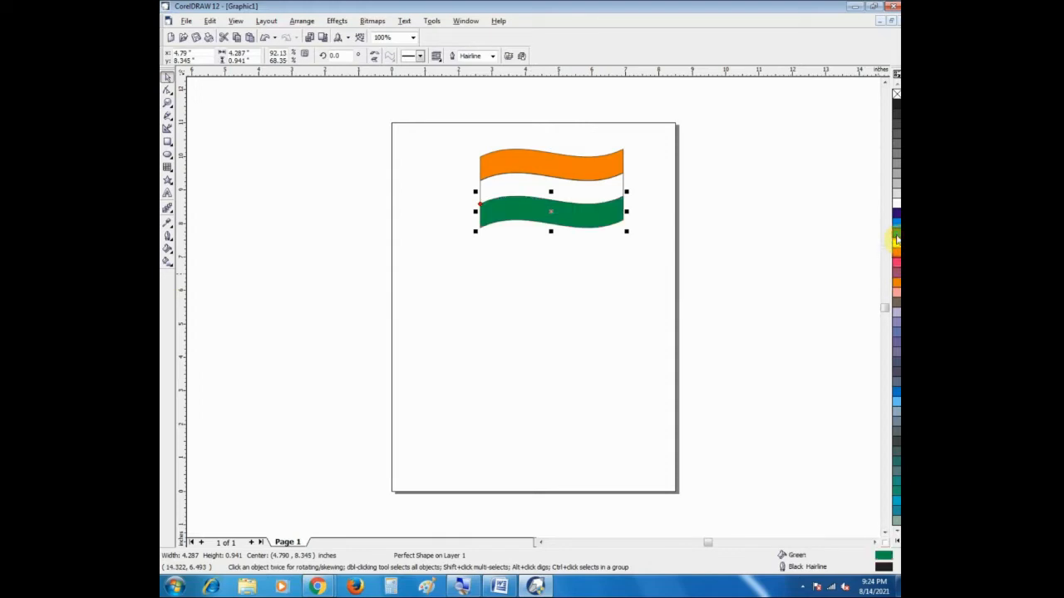
pyautogui.click(665, 280)
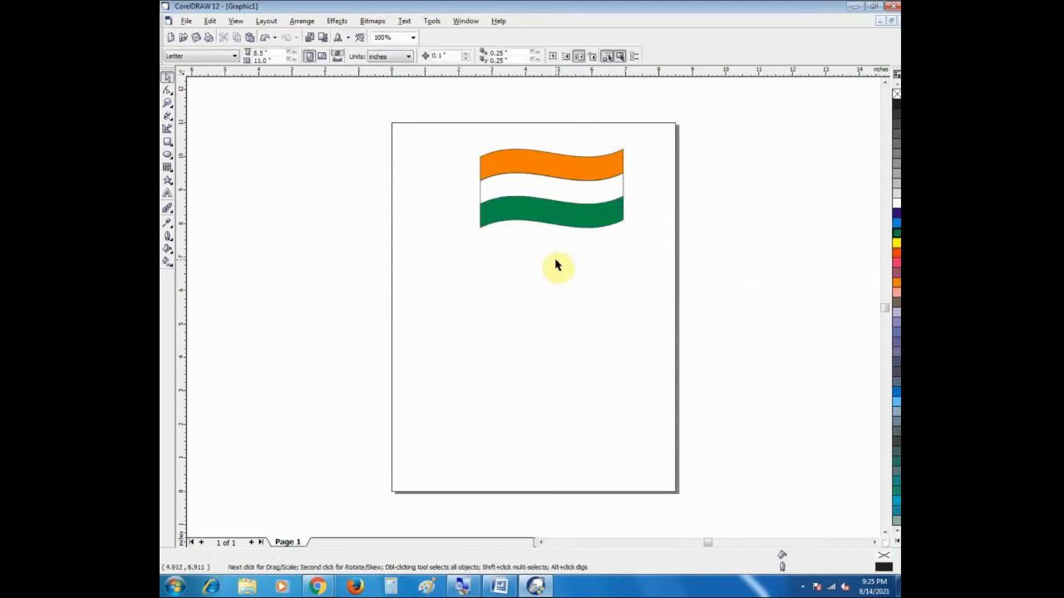
# Step: Apply a linear fountain fill across the flag's top band, from orange at its left edge to white at its right edge
pyautogui.click(498, 166)
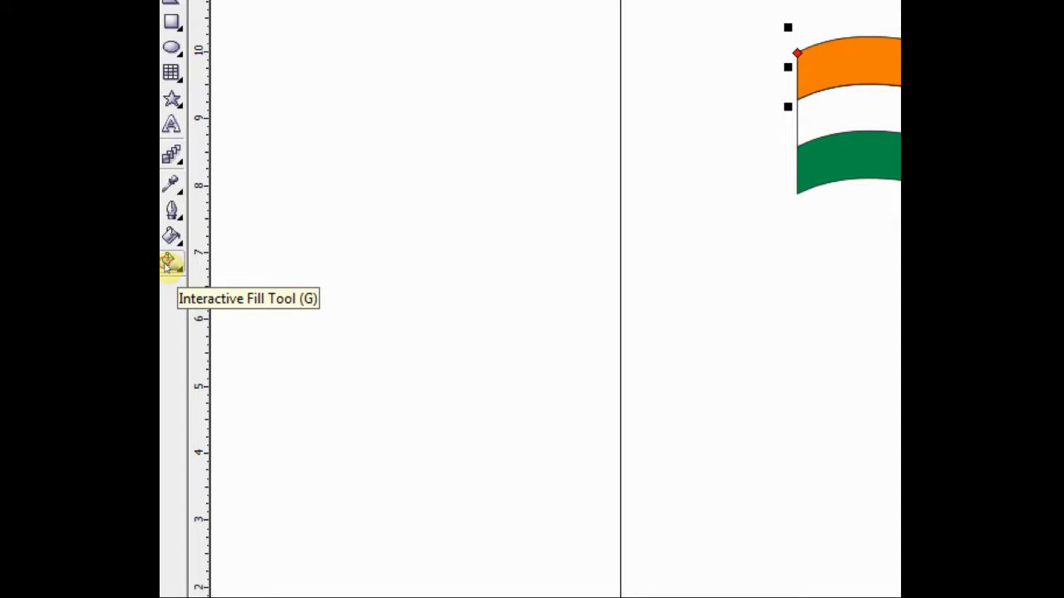
pyautogui.click(166, 262)
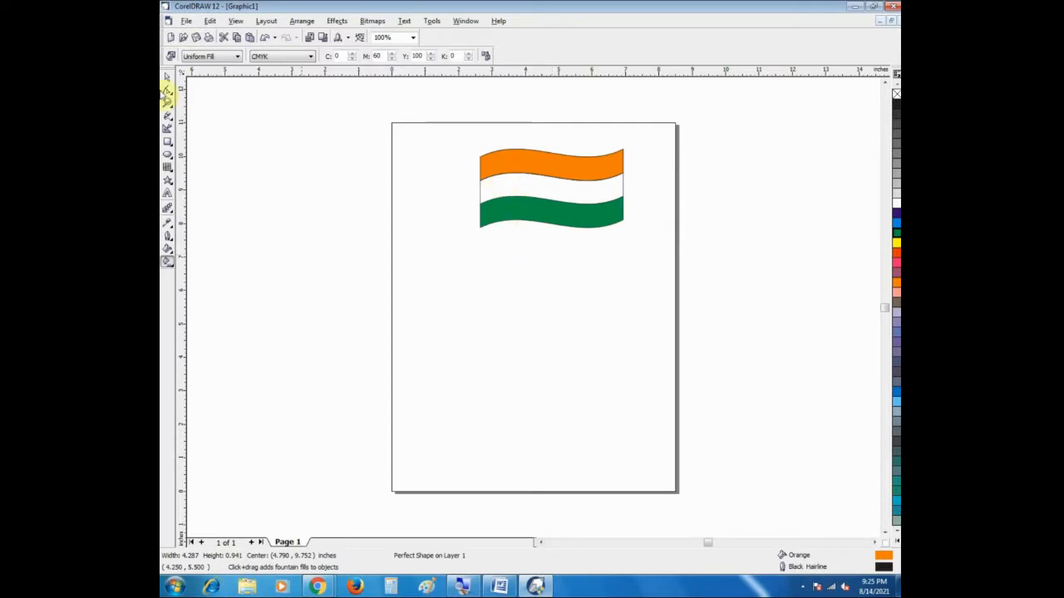
pyautogui.click(167, 81)
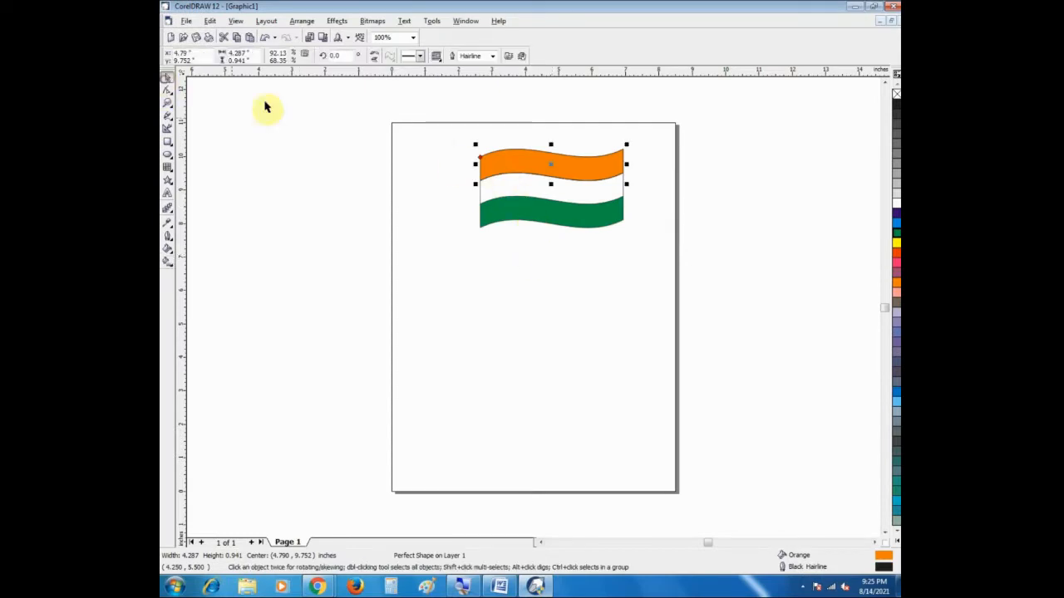
pyautogui.click(166, 259)
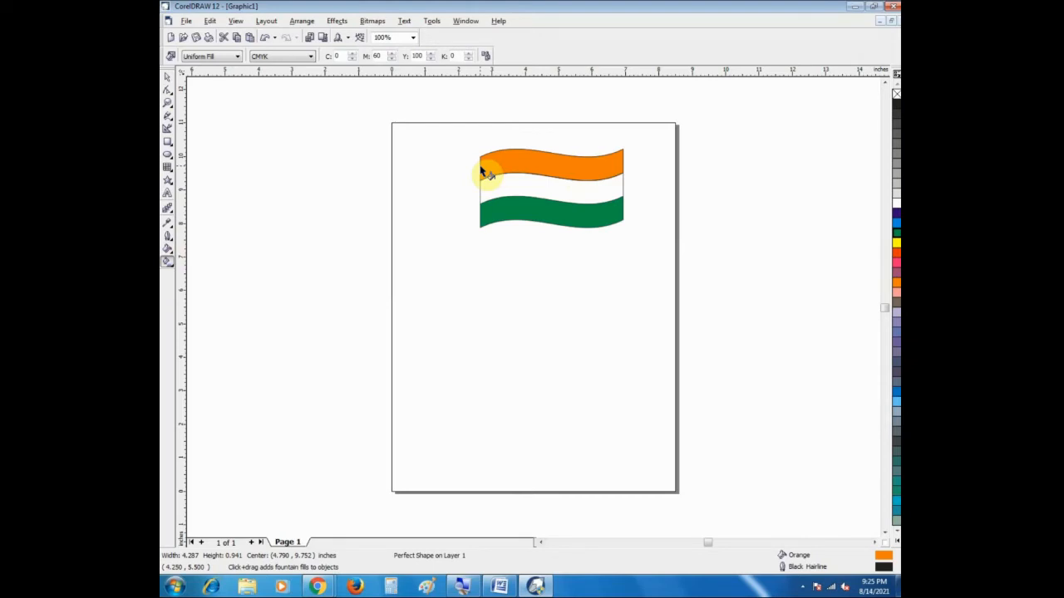
pyautogui.moveTo(481, 169); pyautogui.dragTo(624, 163)
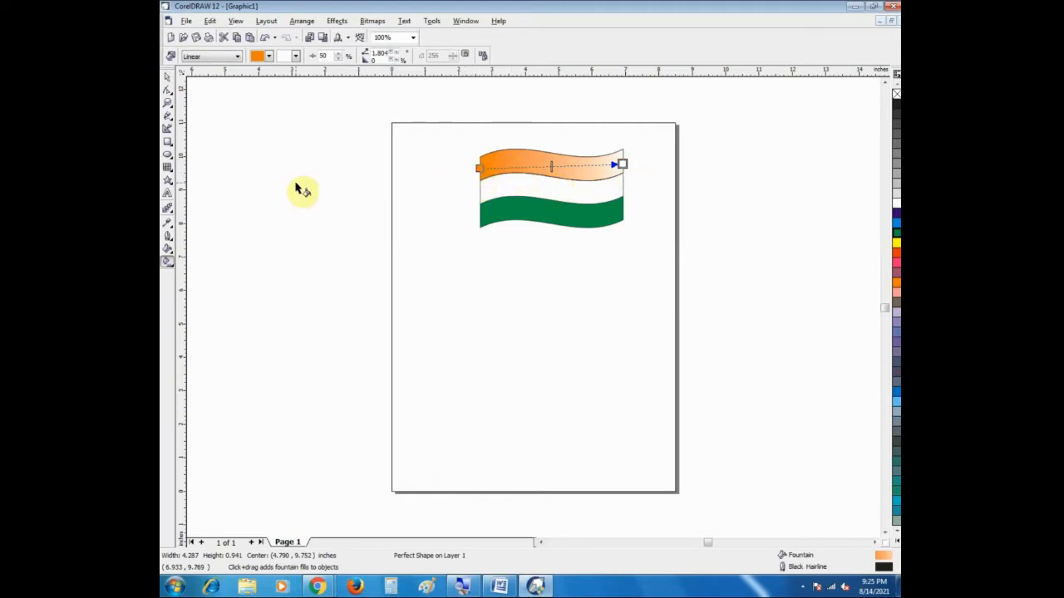
# Step: Recolour the top band's gradient to run from red-orange at its left end to orange at its right end
pyautogui.click(167, 101)
pyautogui.moveTo(454, 126); pyautogui.dragTo(651, 272)
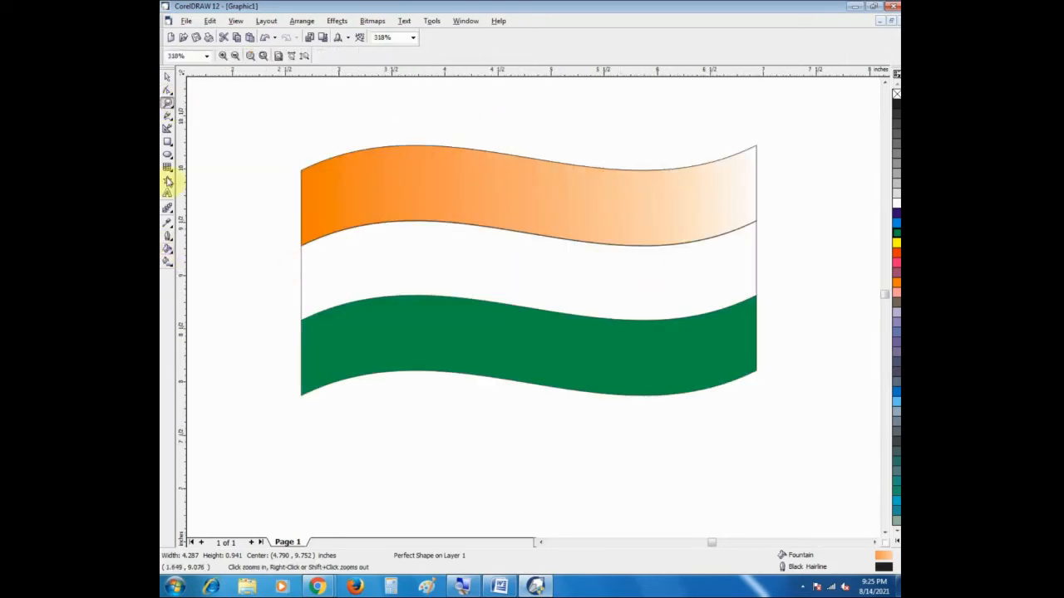
pyautogui.click(167, 77)
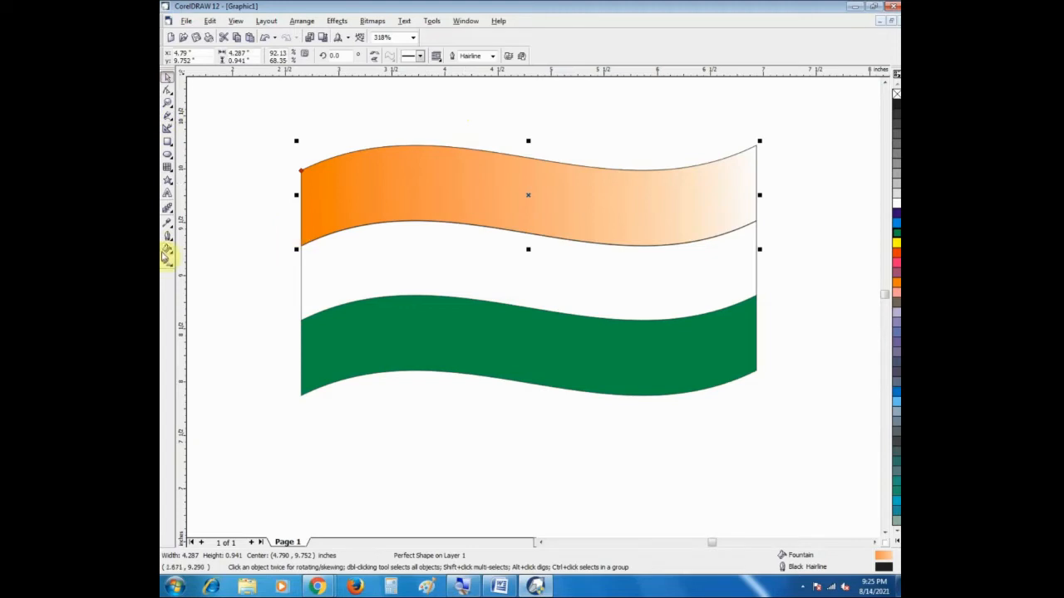
pyautogui.click(168, 249)
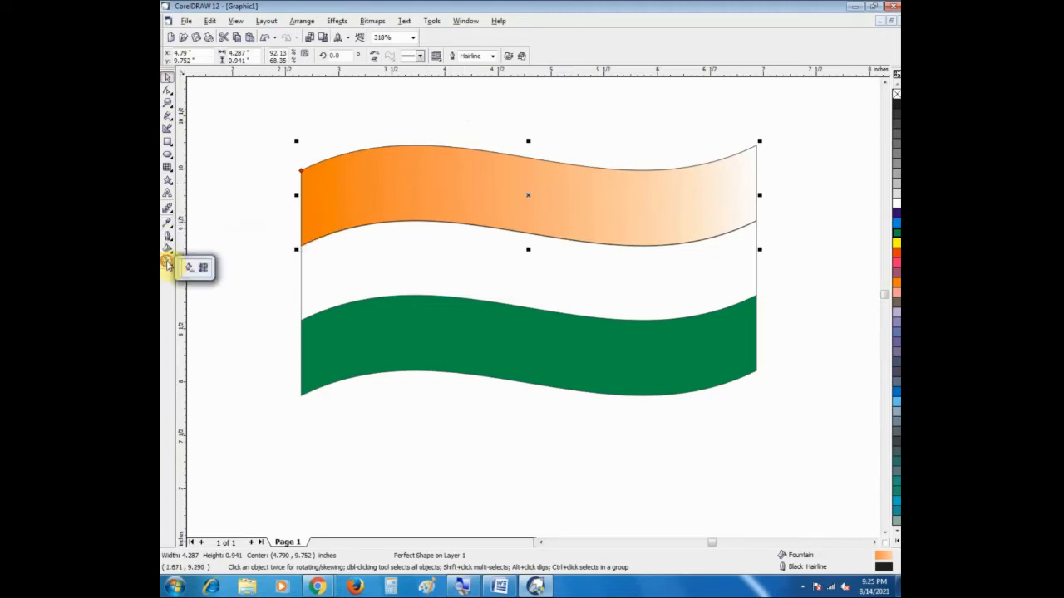
pyautogui.click(167, 261)
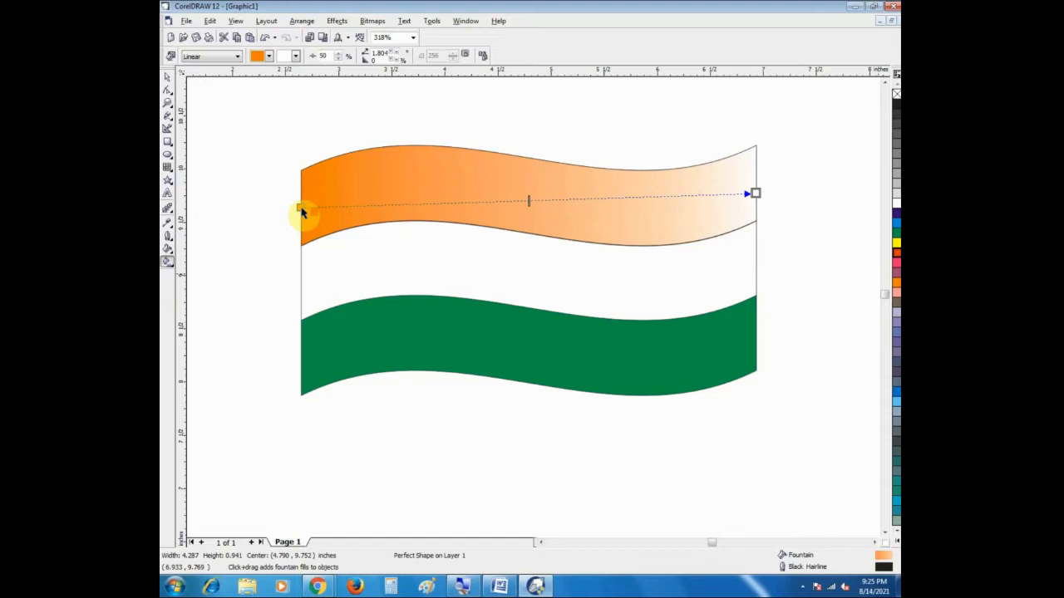
pyautogui.moveTo(301, 209); pyautogui.dragTo(301, 208)
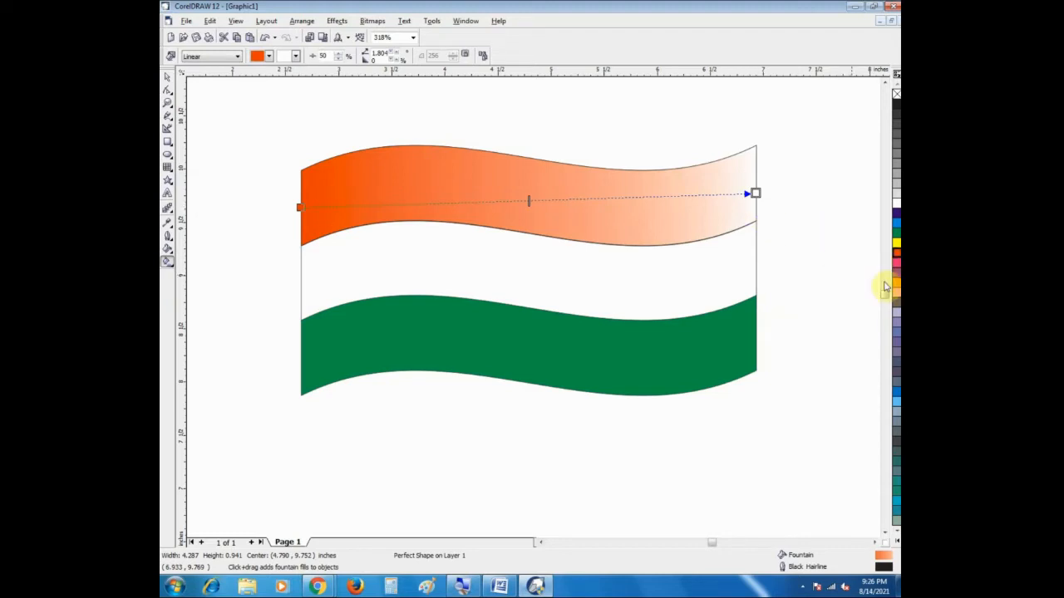
pyautogui.moveTo(896, 289); pyautogui.dragTo(757, 192)
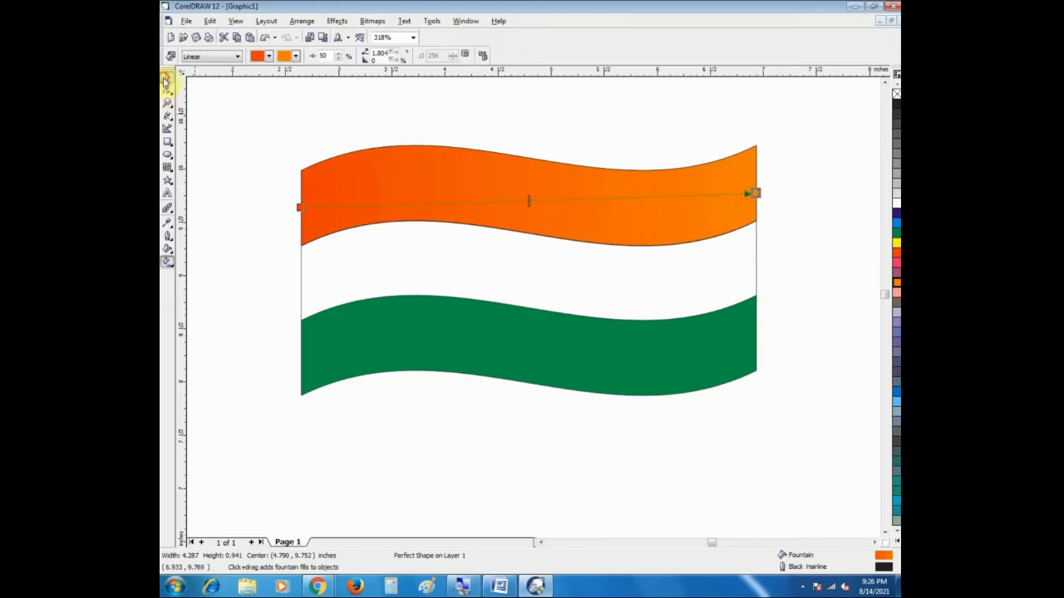
pyautogui.click(165, 78)
pyautogui.click(242, 174)
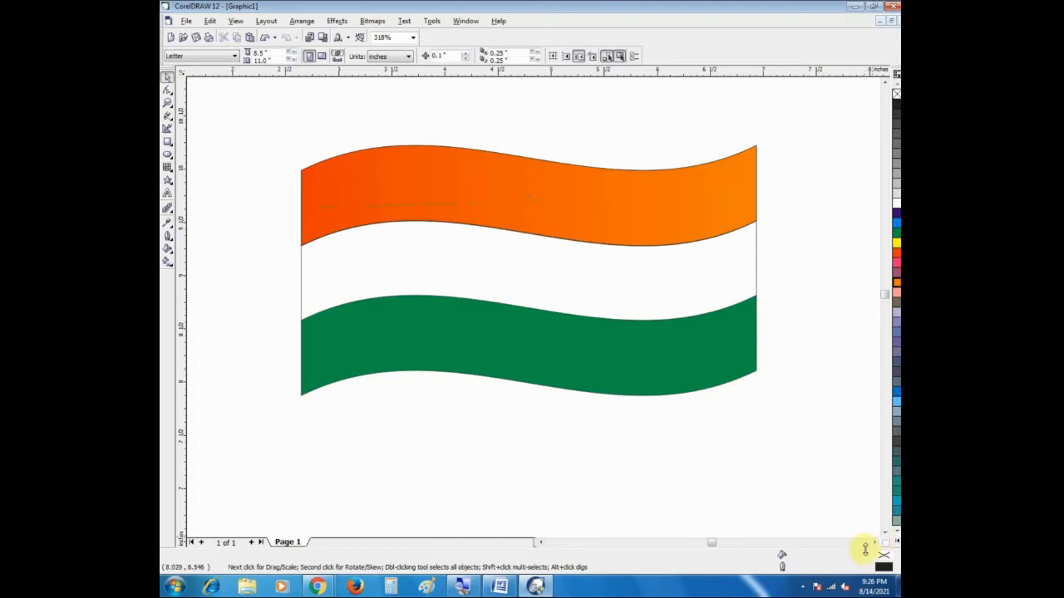
# Step: Give the flag's bottom band a linear fountain fill from green at its left edge to light green at its right edge
pyautogui.click(885, 532)
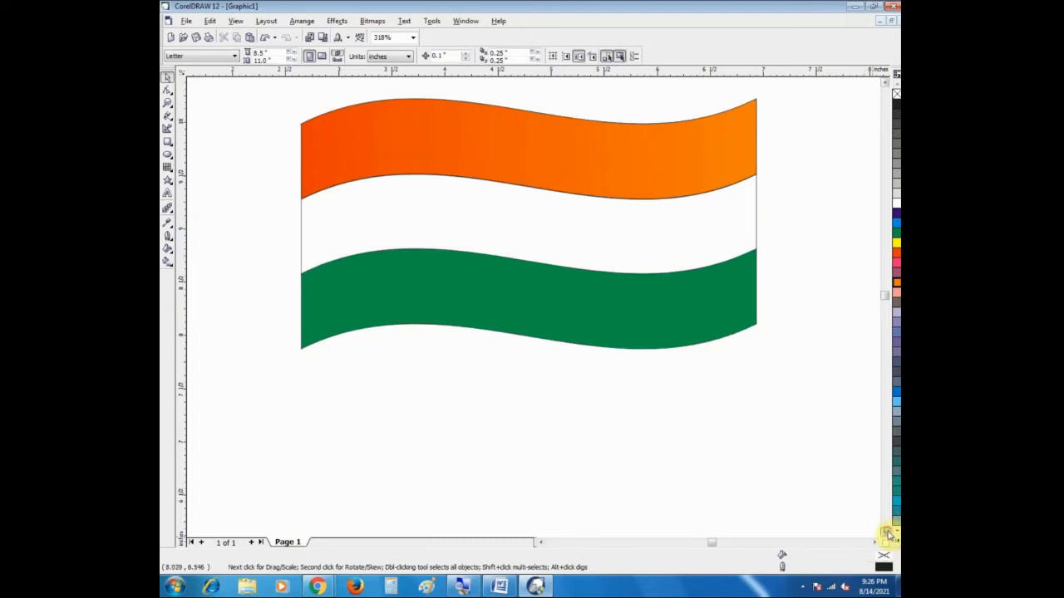
pyautogui.click(416, 296)
pyautogui.click(166, 265)
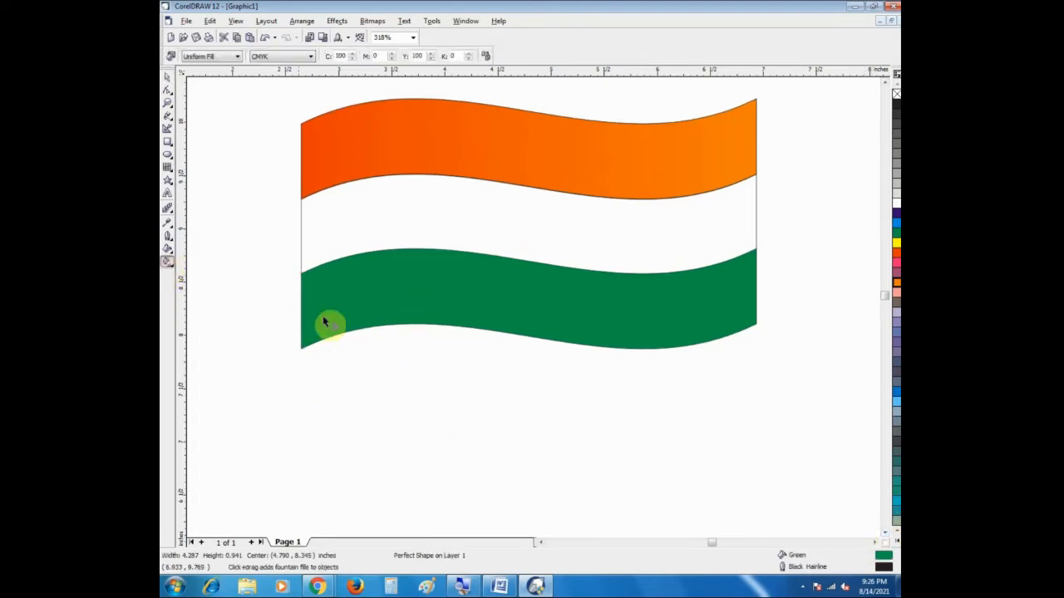
pyautogui.moveTo(300, 298); pyautogui.dragTo(753, 287)
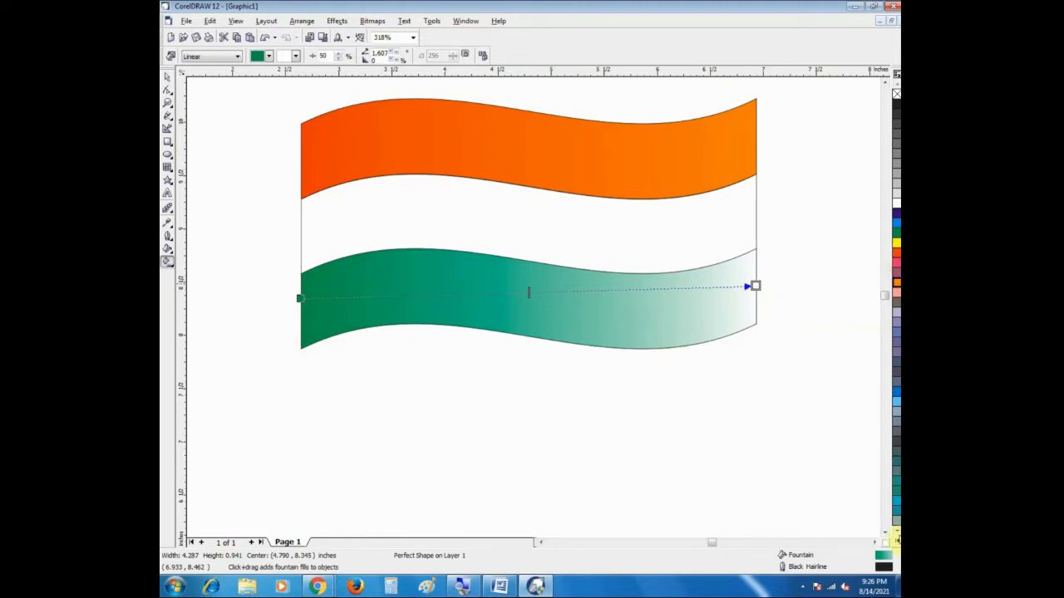
pyautogui.click(896, 540)
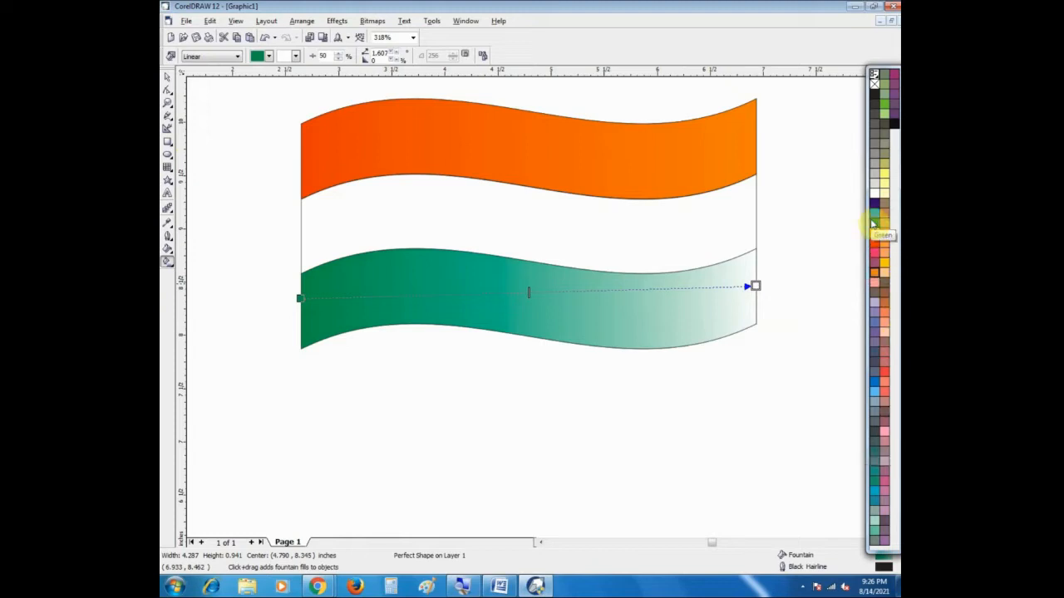
pyautogui.moveTo(873, 225); pyautogui.dragTo(302, 303)
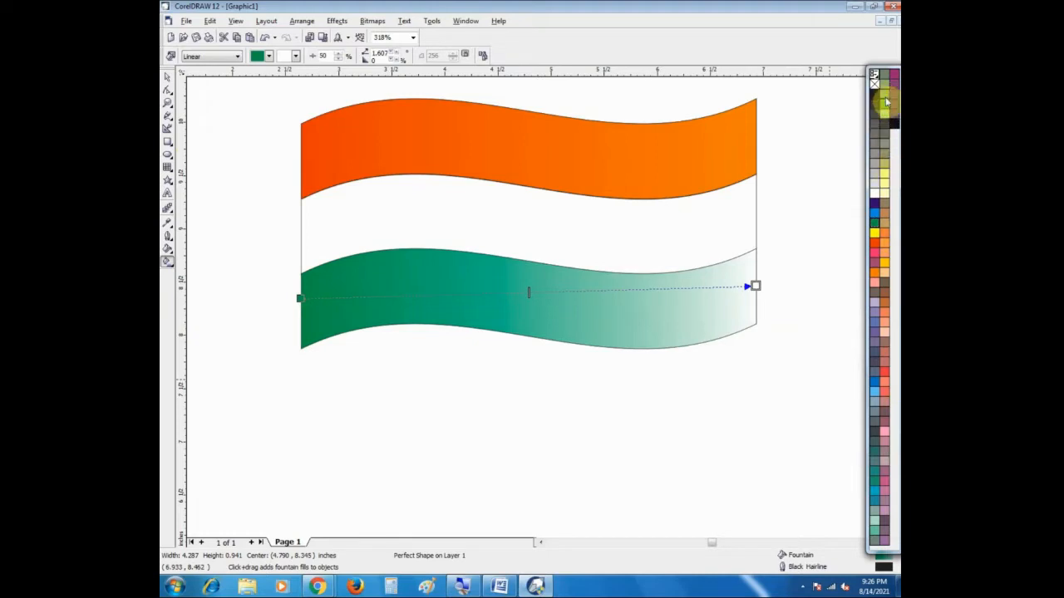
pyautogui.moveTo(886, 116); pyautogui.dragTo(754, 287)
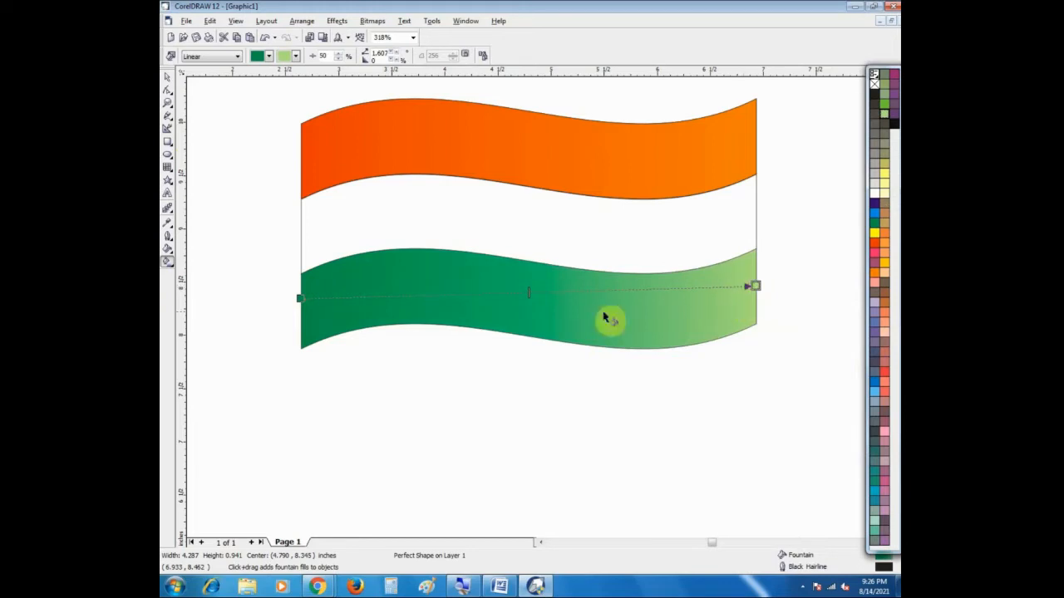
pyautogui.click(166, 77)
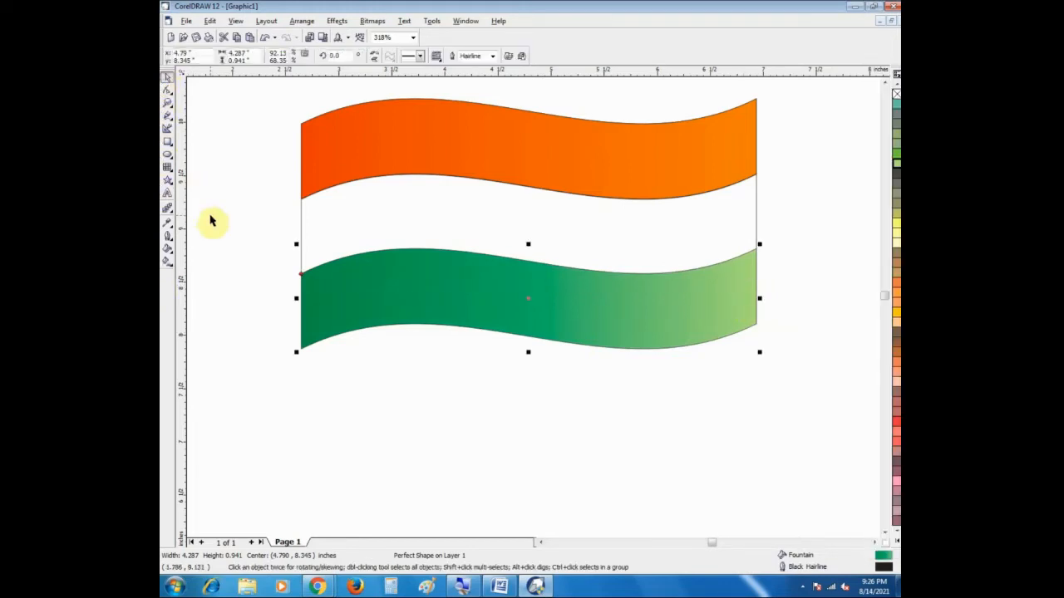
# Step: Apply a linear fountain fill across the flag's unfilled middle band, from black at its left edge to white at its right edge
pyautogui.click(490, 171)
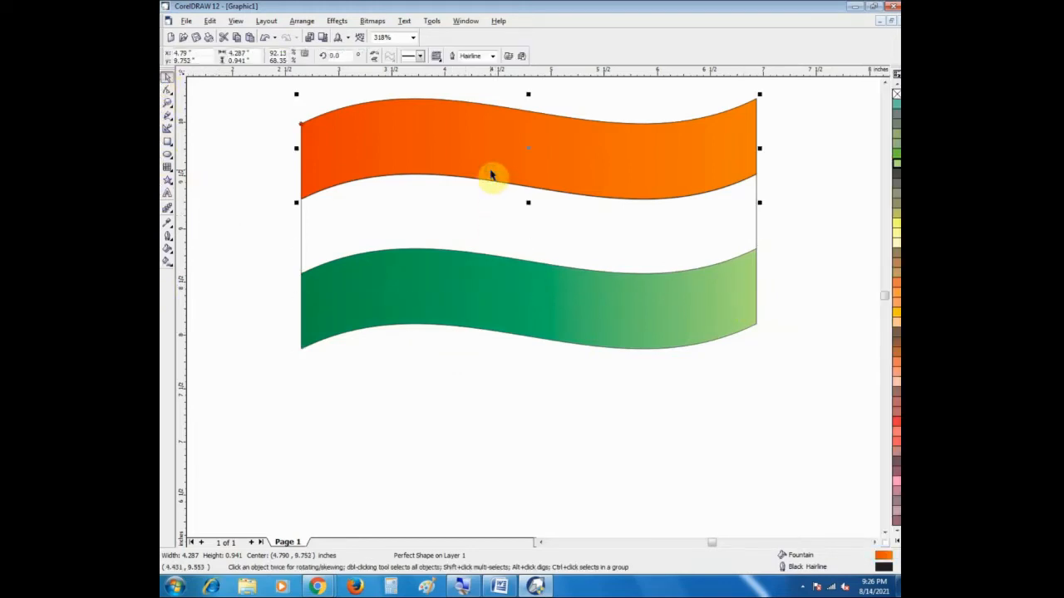
pyautogui.click(490, 209)
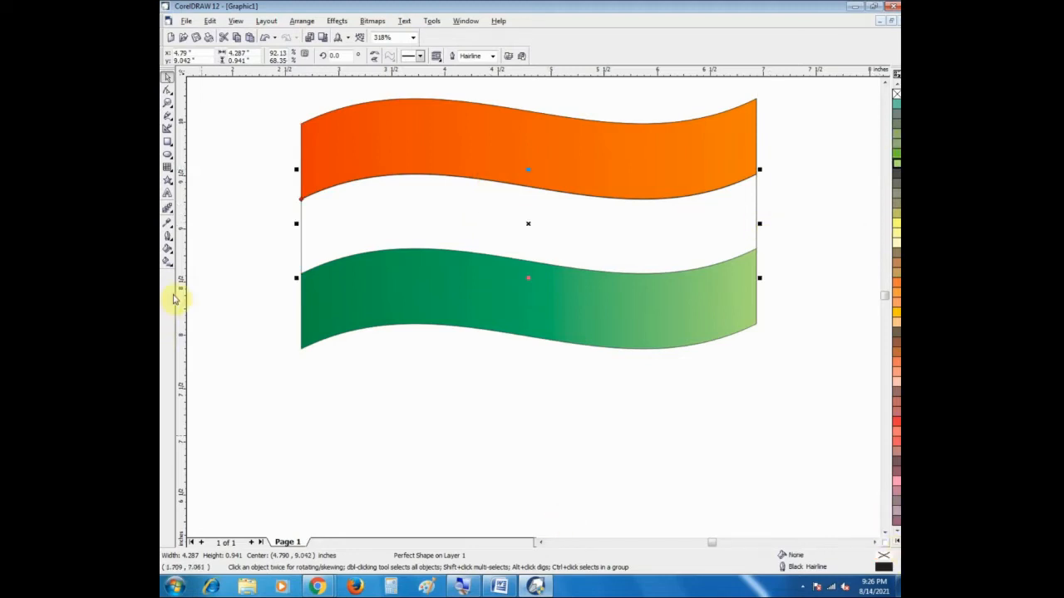
pyautogui.click(167, 261)
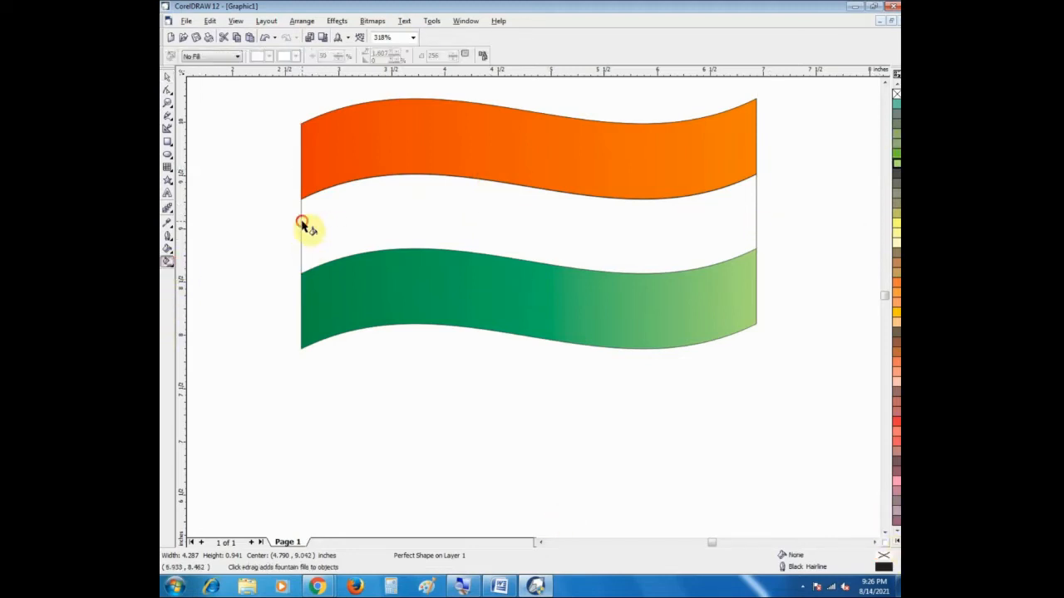
pyautogui.moveTo(301, 221); pyautogui.dragTo(754, 226)
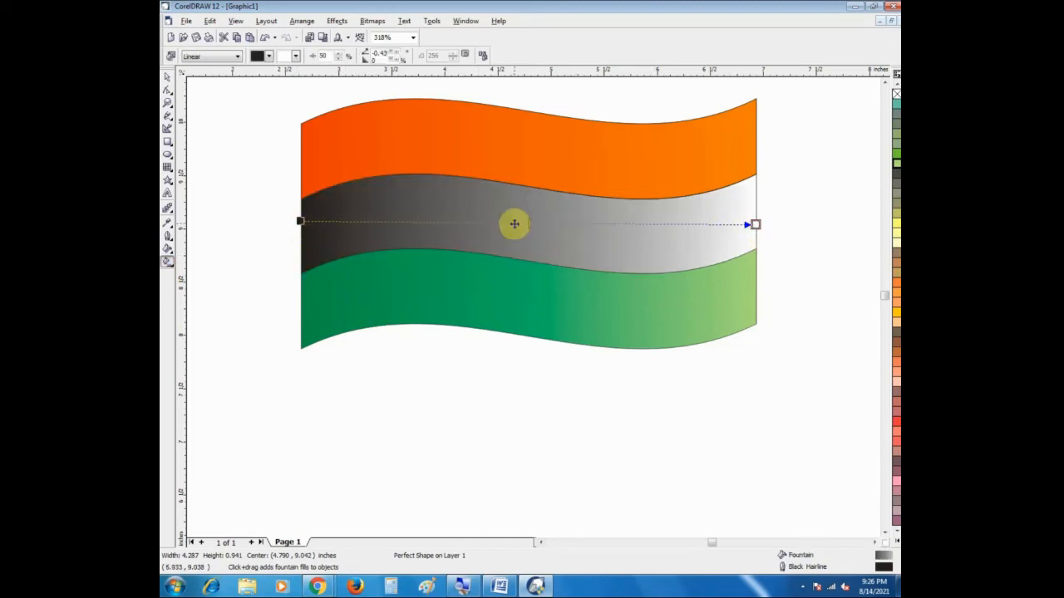
# Step: Slide the middle band's gradient midpoint back and forth to vary the blend, leaving it at 51%
pyautogui.moveTo(528, 223); pyautogui.dragTo(474, 224)
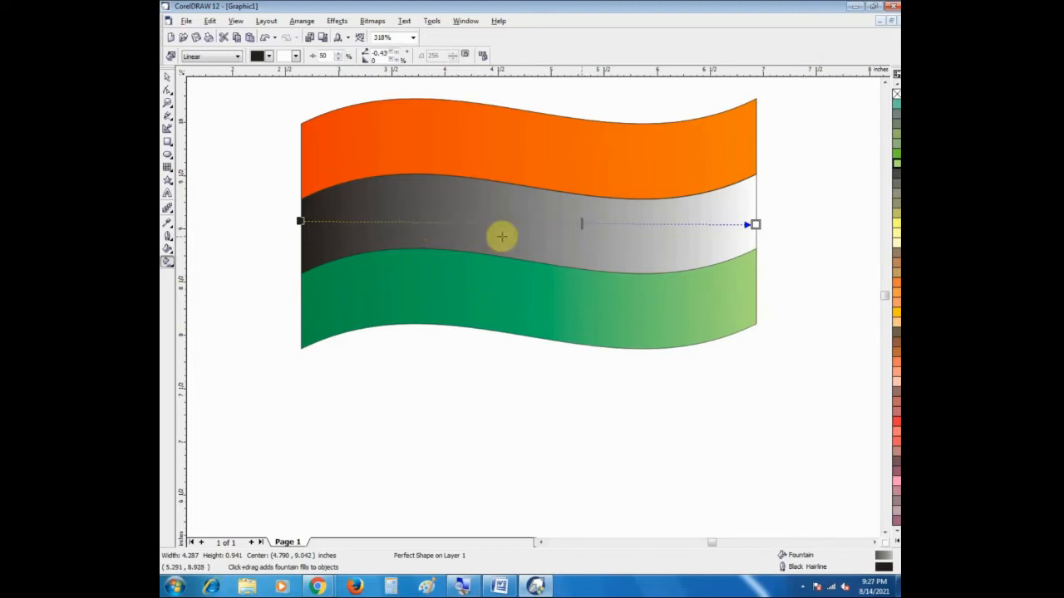
pyautogui.moveTo(457, 236); pyautogui.dragTo(462, 235)
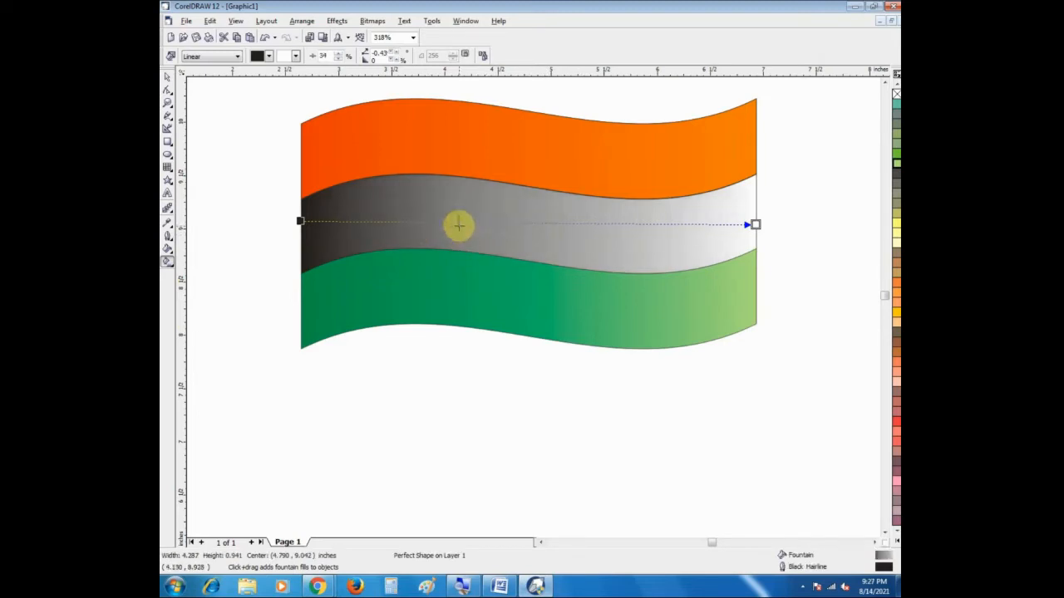
pyautogui.moveTo(669, 233); pyautogui.dragTo(434, 226)
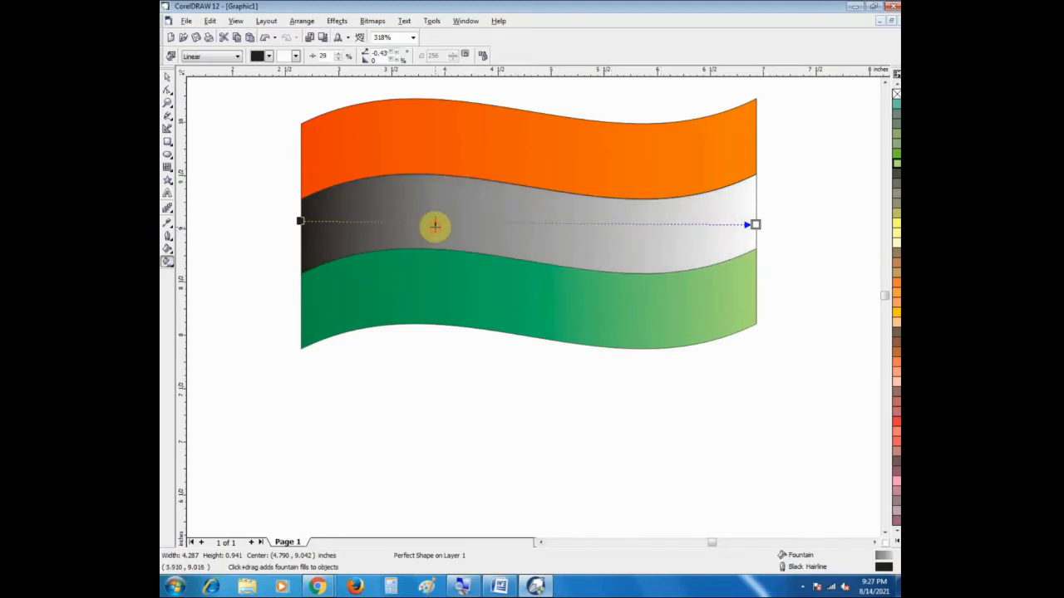
pyautogui.moveTo(434, 226); pyautogui.dragTo(353, 224)
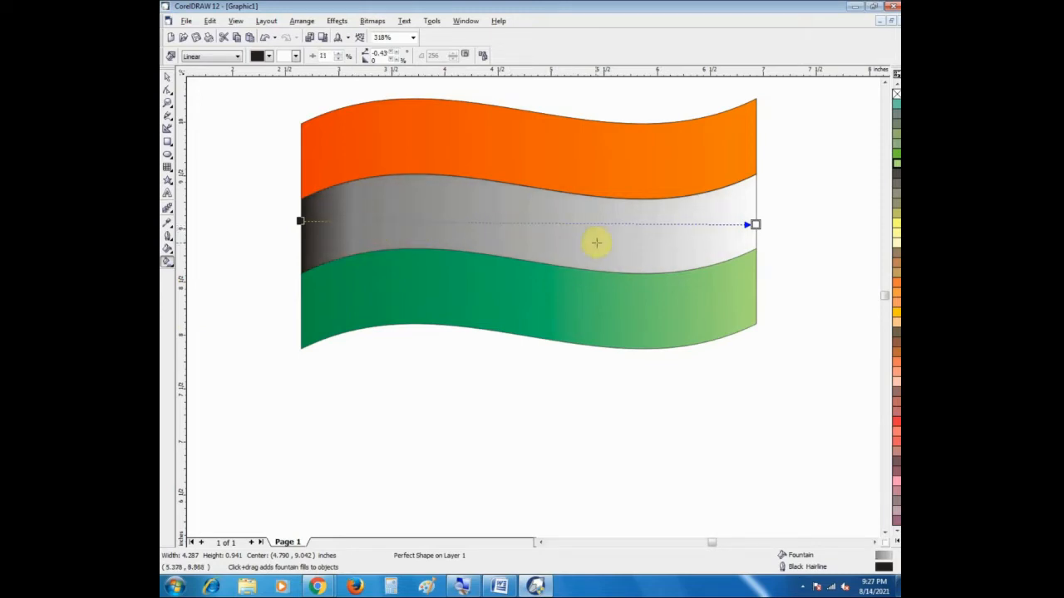
pyautogui.moveTo(516, 234); pyautogui.dragTo(627, 235)
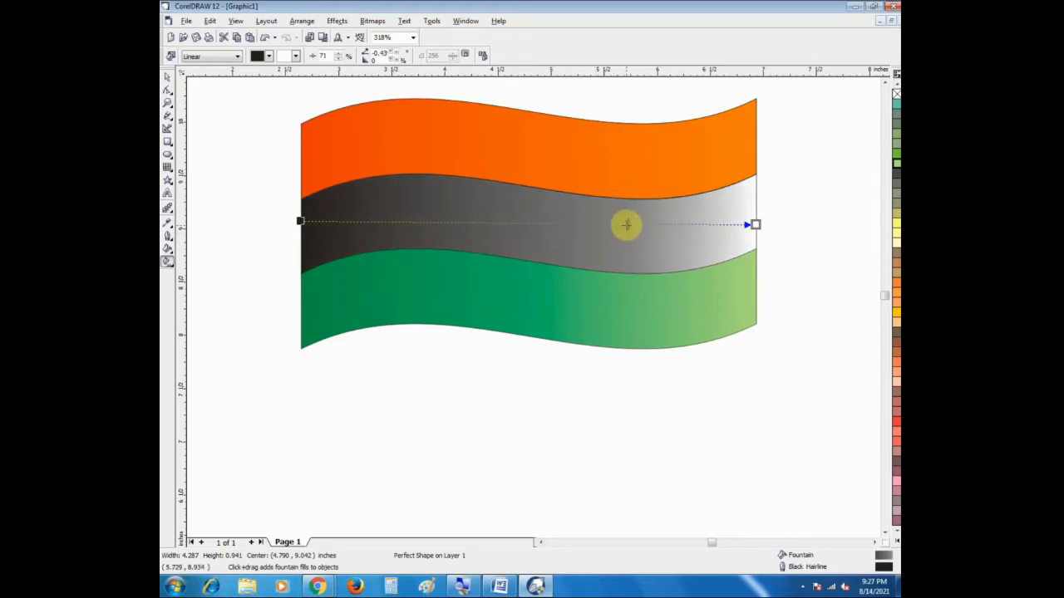
pyautogui.moveTo(626, 224); pyautogui.dragTo(445, 235)
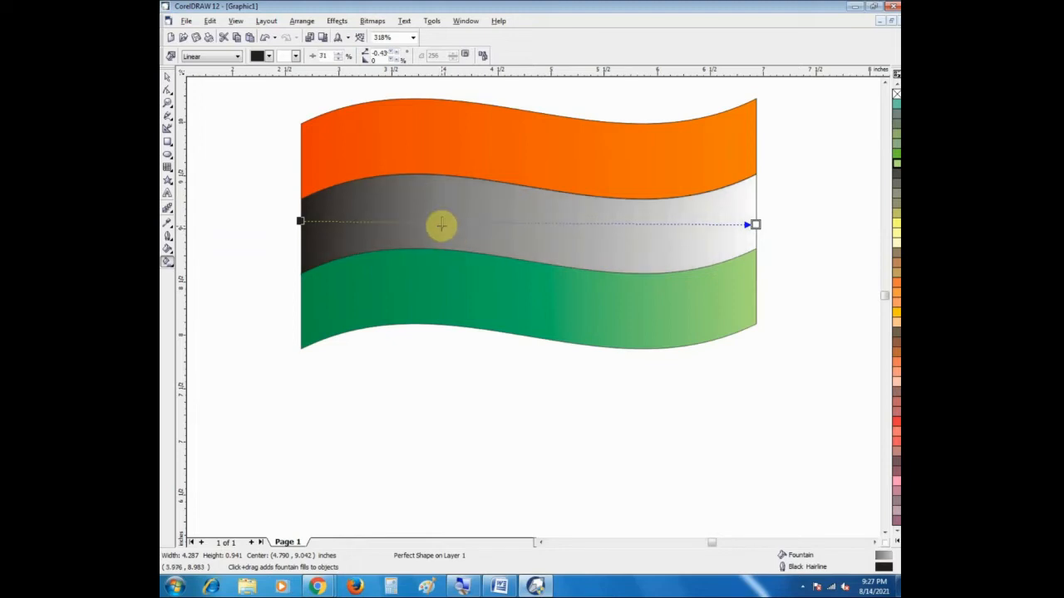
pyautogui.moveTo(442, 225); pyautogui.dragTo(387, 226)
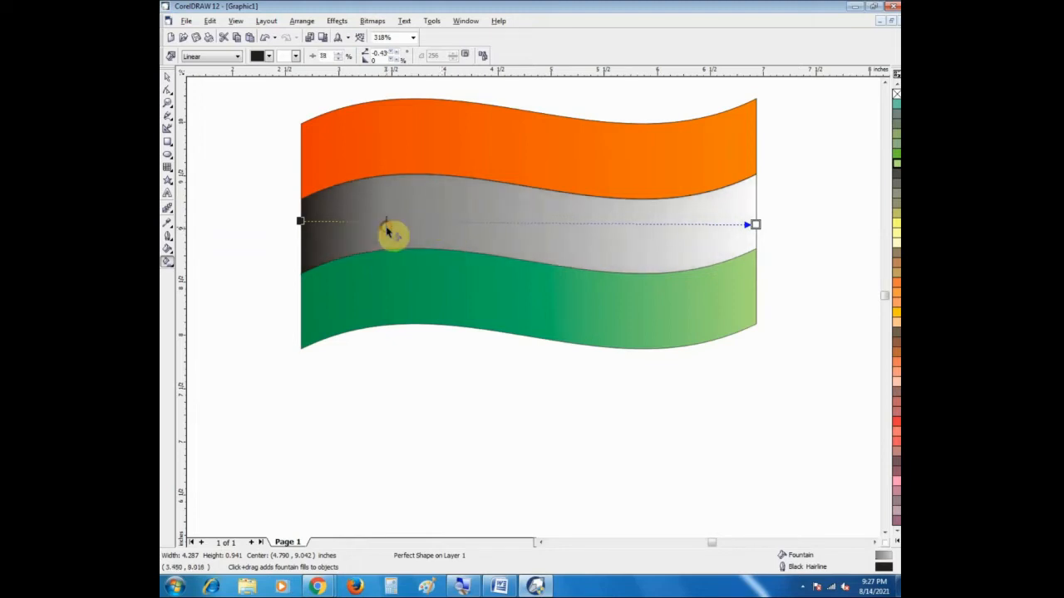
pyautogui.moveTo(476, 224); pyautogui.dragTo(537, 233)
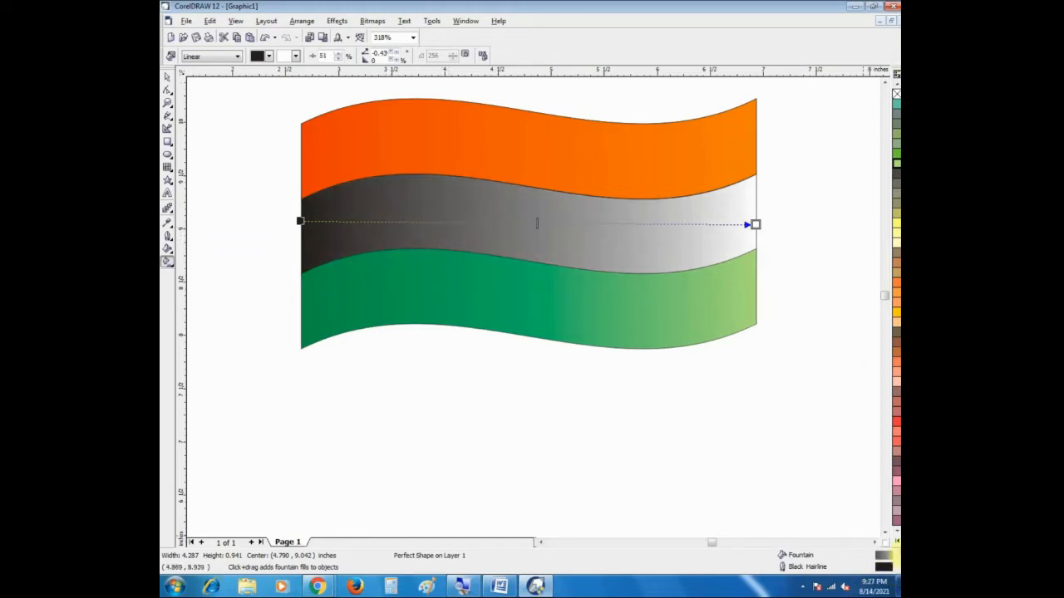
# Step: Replace the black start colour of the middle band's gradient with light grey, then lighten it to a very pale grey
pyautogui.click(896, 539)
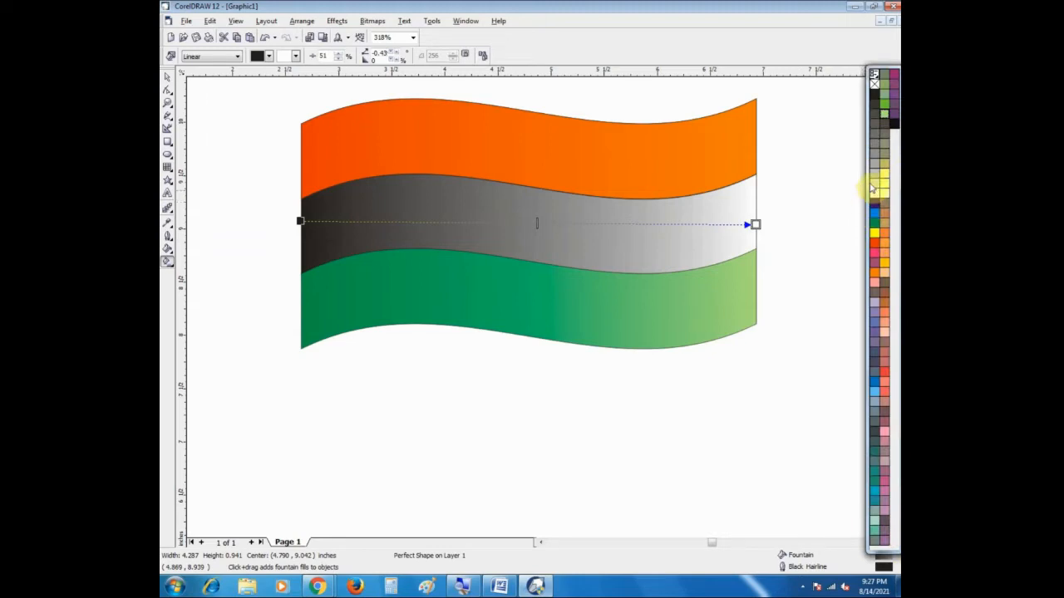
pyautogui.moveTo(874, 176); pyautogui.dragTo(300, 222)
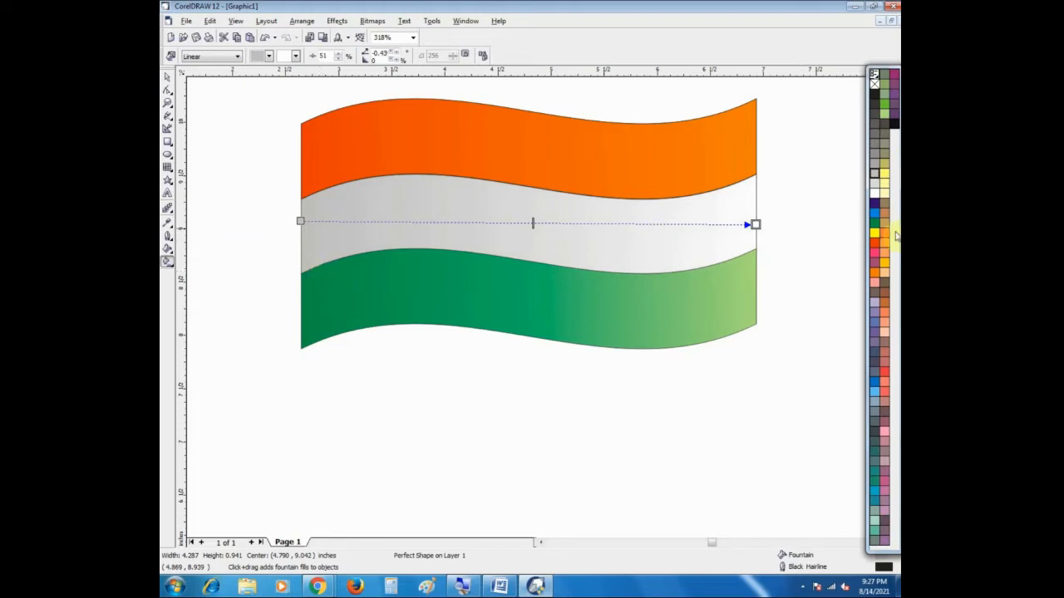
pyautogui.moveTo(875, 186); pyautogui.dragTo(302, 225)
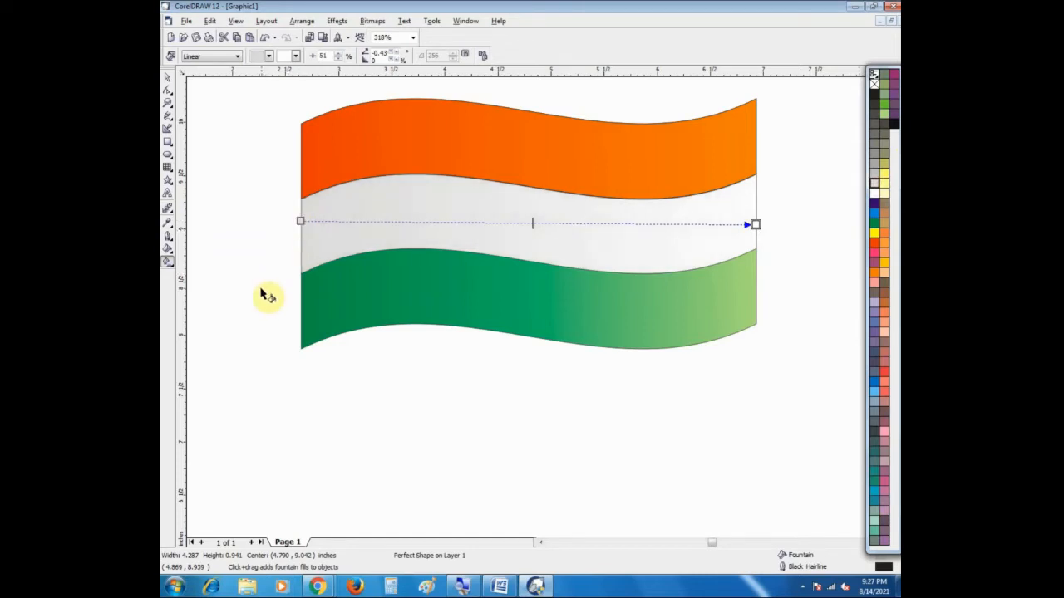
pyautogui.click(166, 77)
pyautogui.click(202, 157)
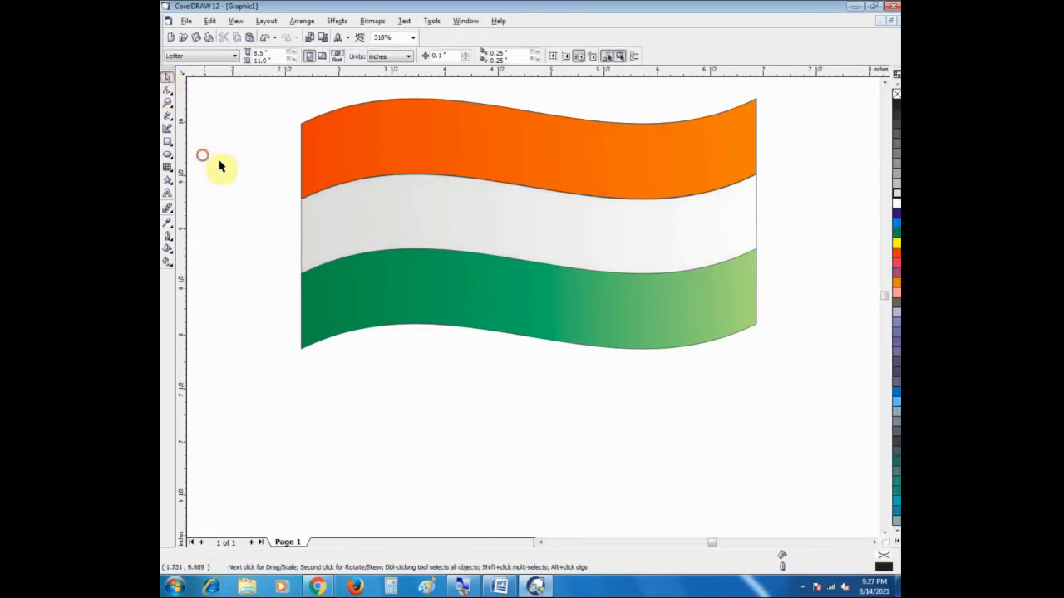
pyautogui.click(606, 146)
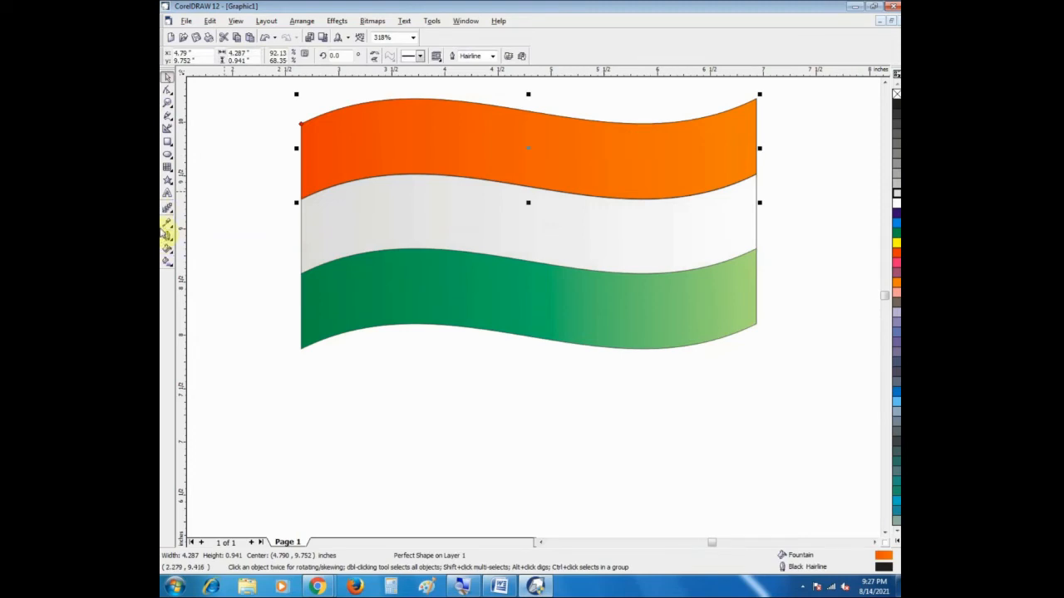
pyautogui.click(259, 115)
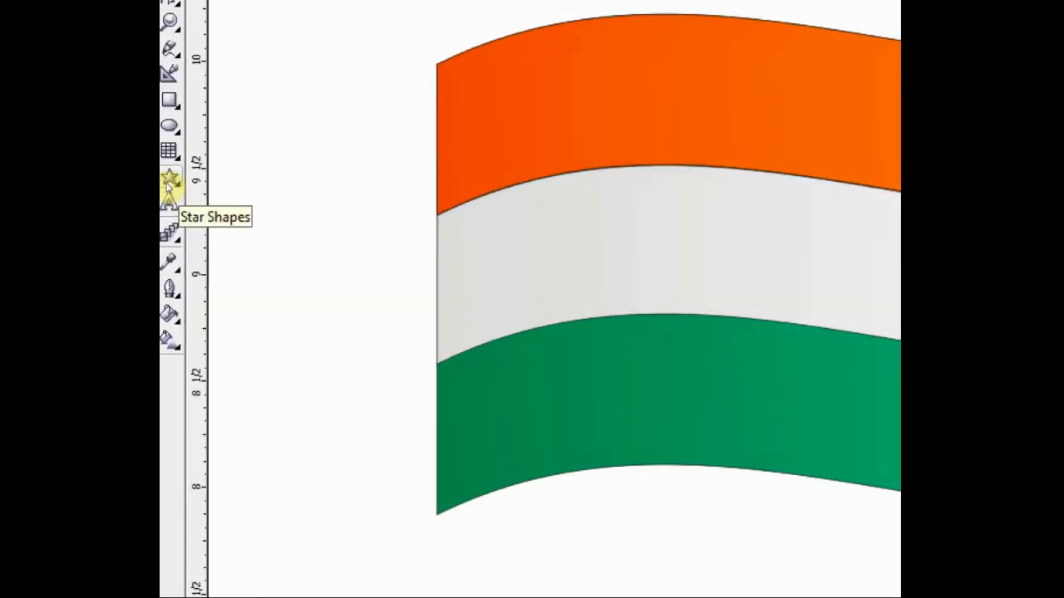
pyautogui.click(167, 185)
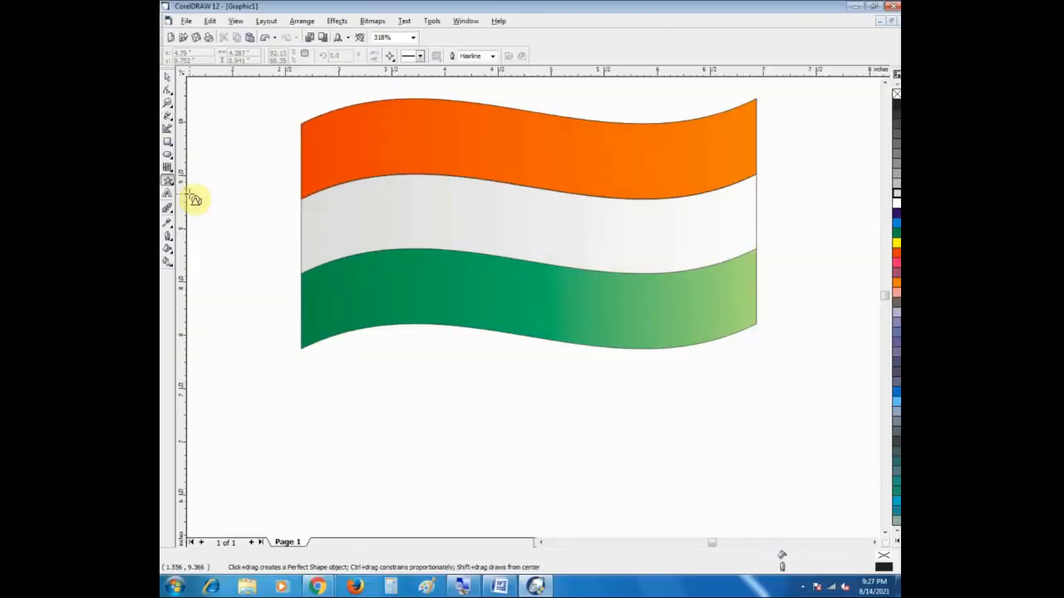
pyautogui.click(165, 79)
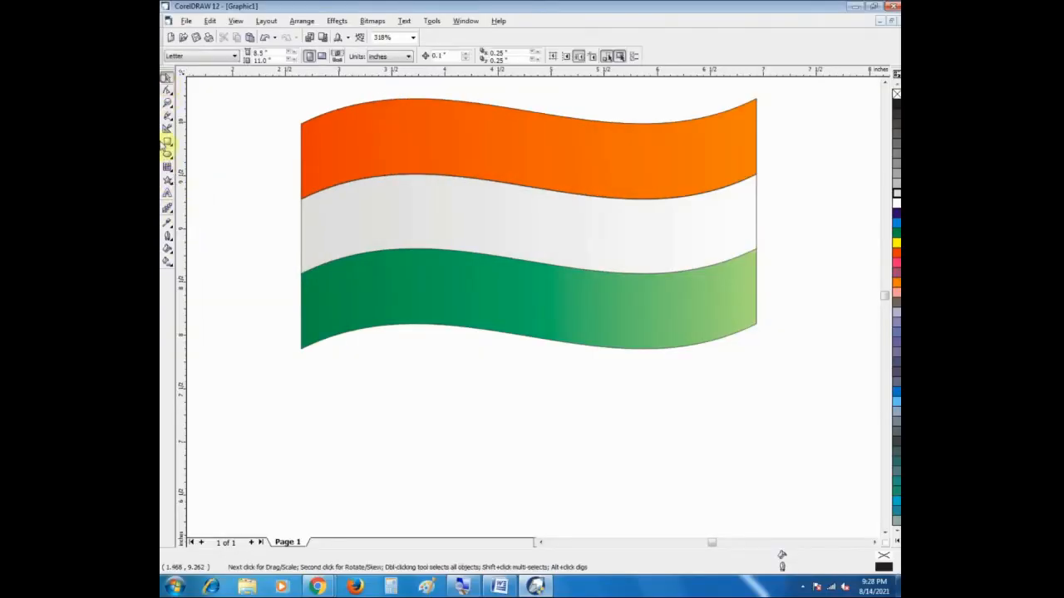
# Step: Draw an unfilled circle about 0.62 inches in diameter near the centre of the flag's middle band
pyautogui.click(167, 155)
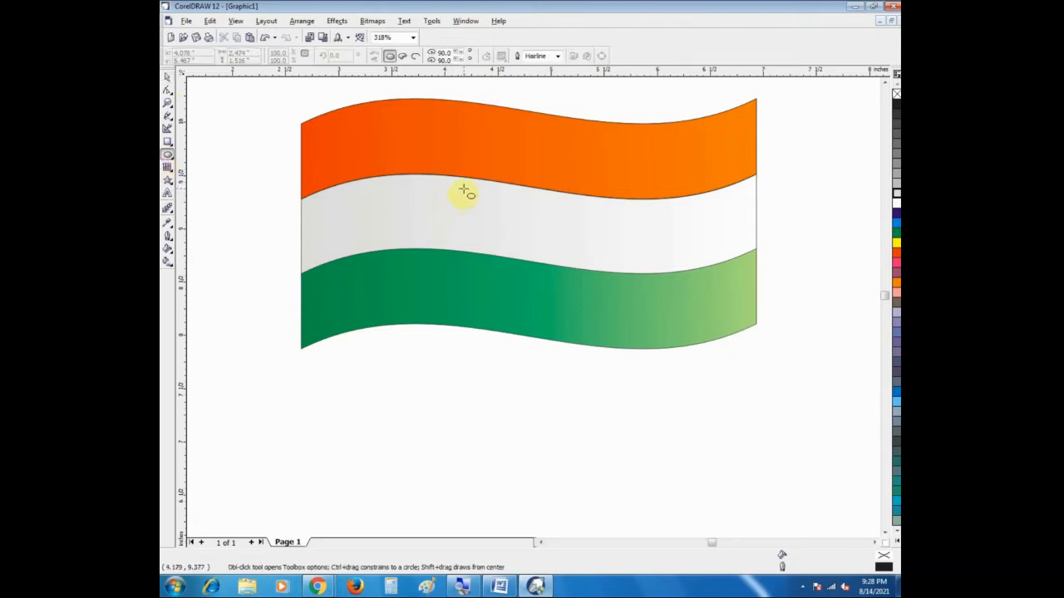
pyautogui.moveTo(477, 186); pyautogui.dragTo(517, 222)
pyautogui.click(168, 77)
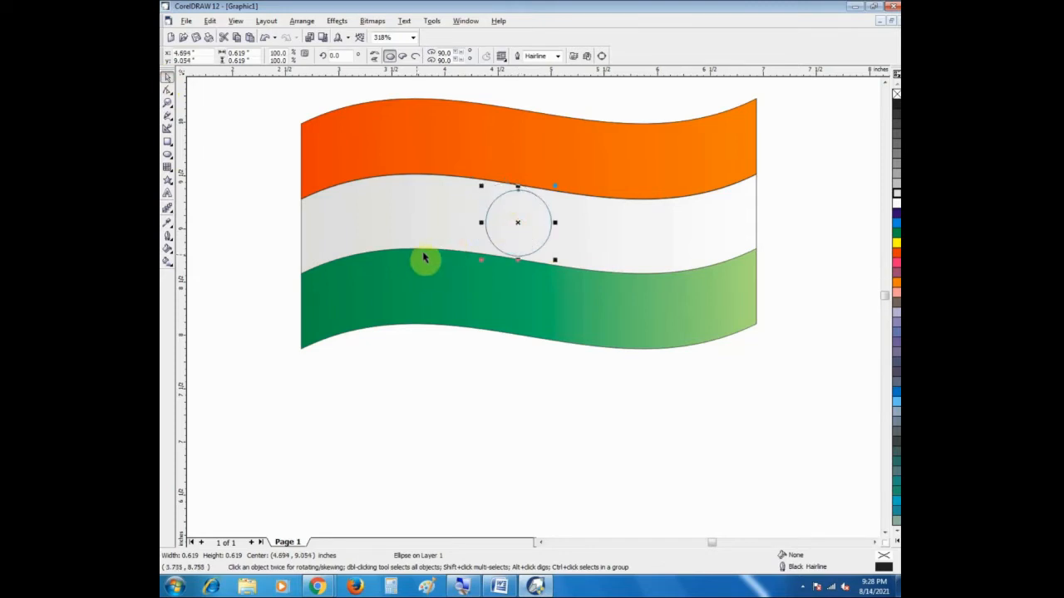
pyautogui.click(526, 225)
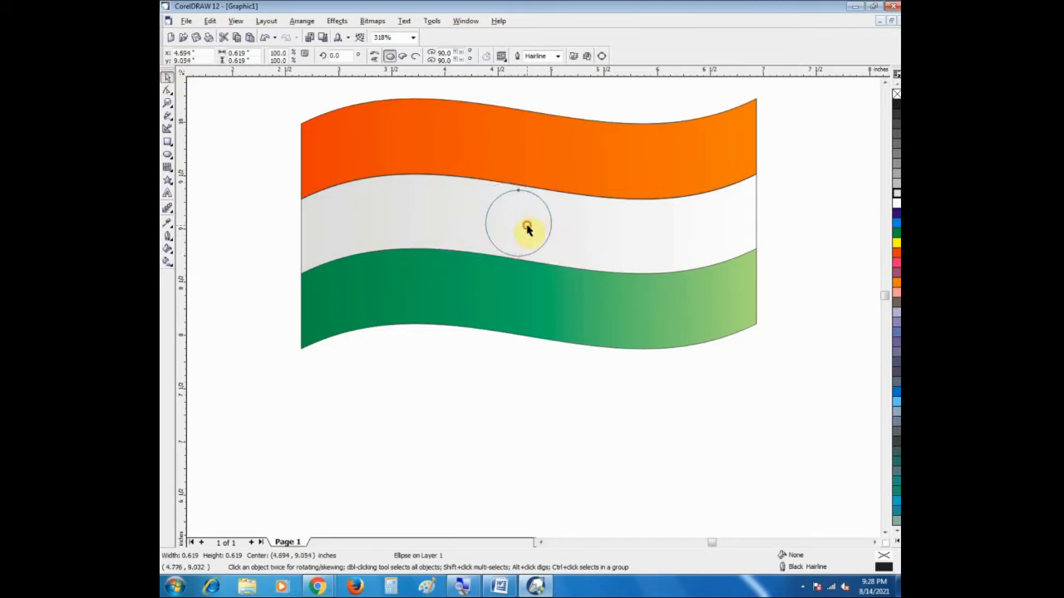
pyautogui.click(217, 239)
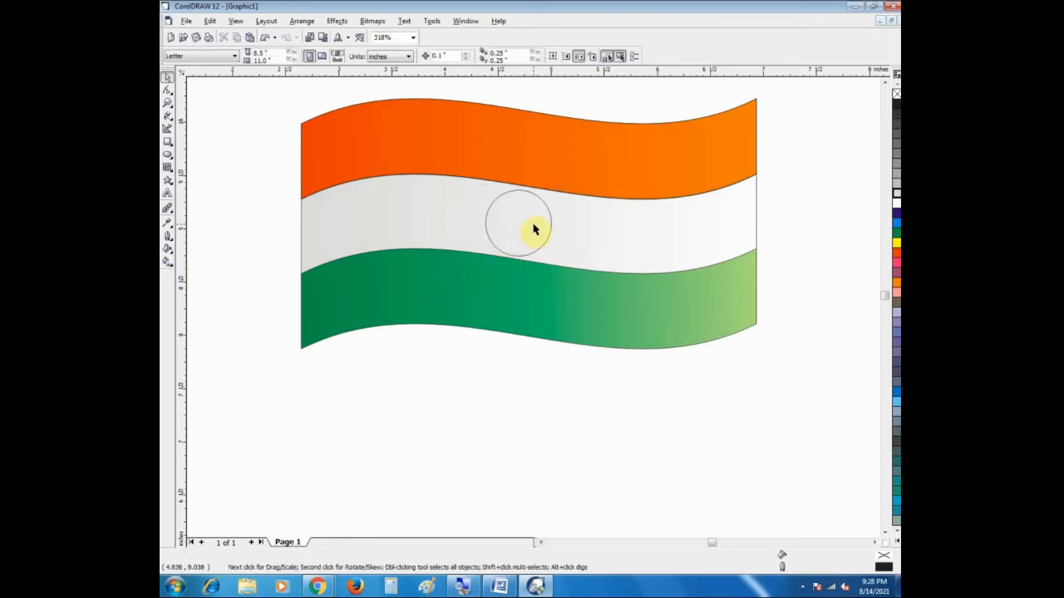
# Step: Align the circle's centre with the middle band's centre, both horizontally and vertically
pyautogui.click(534, 227)
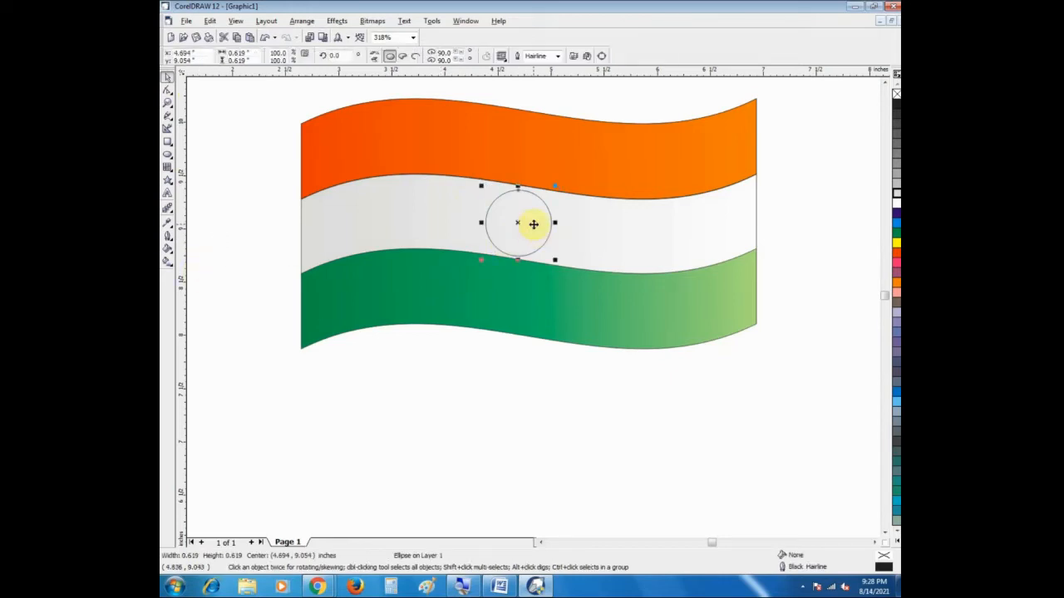
pyautogui.keyDown('shift'); pyautogui.click(401, 194); pyautogui.keyUp('shift')
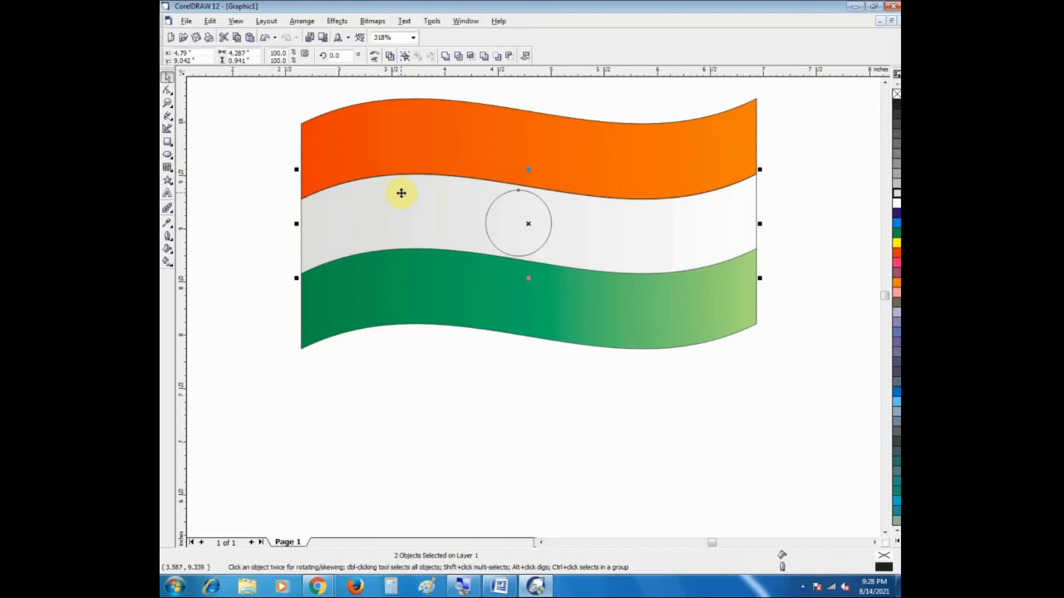
pyautogui.press('c')
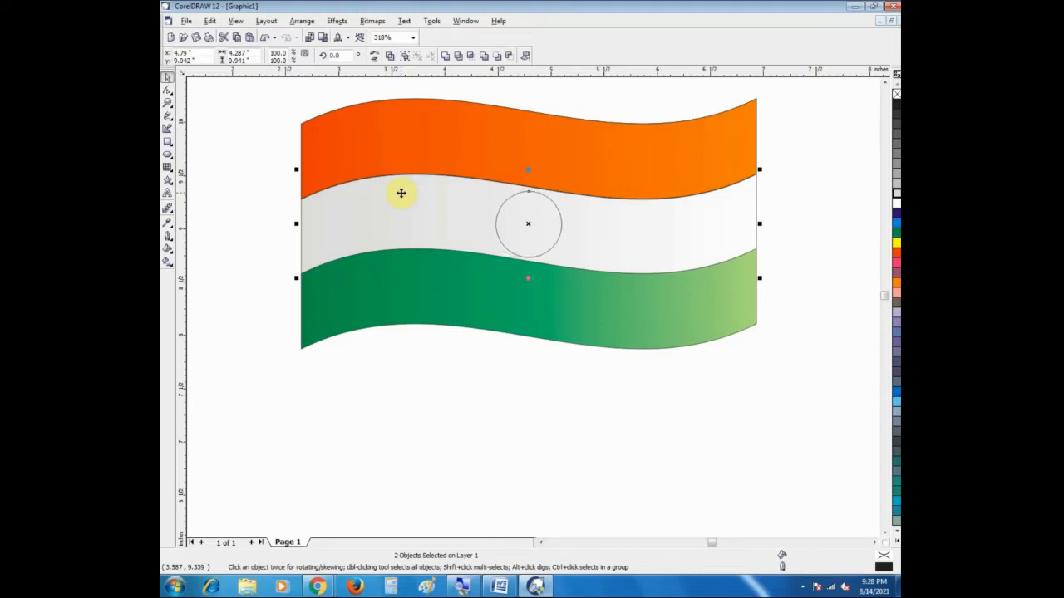
pyautogui.click(209, 234)
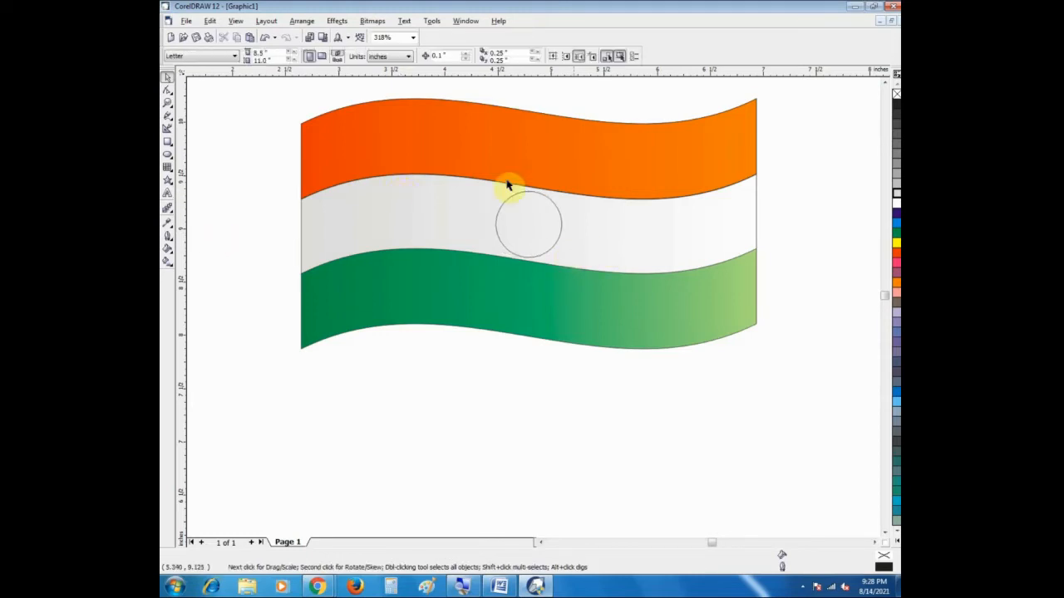
# Step: Compare 8-point and 2-point outline widths on the circle, leaving its outline at 2 points
pyautogui.click(516, 239)
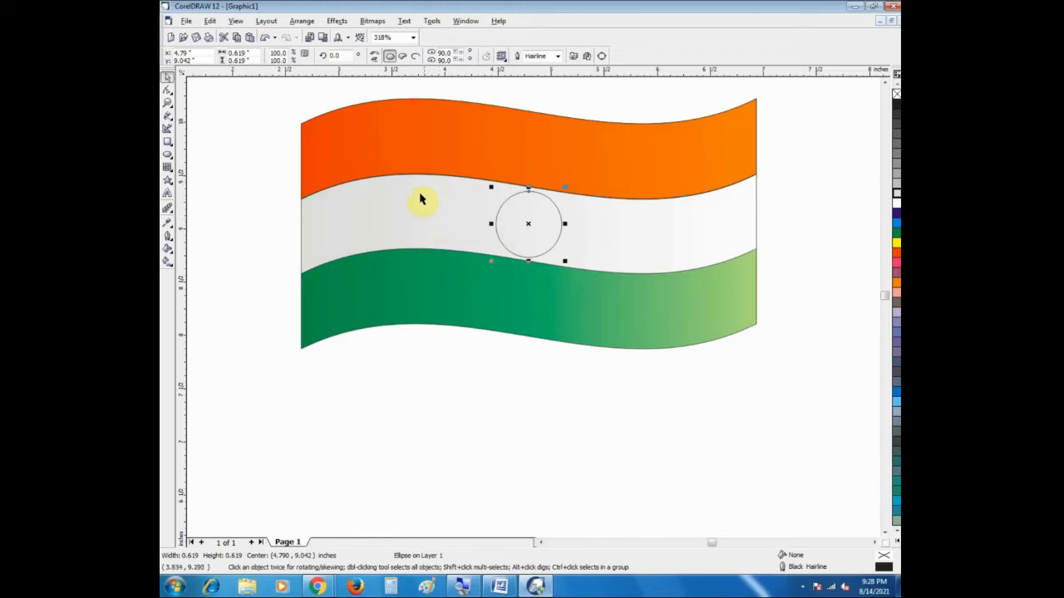
pyautogui.click(167, 236)
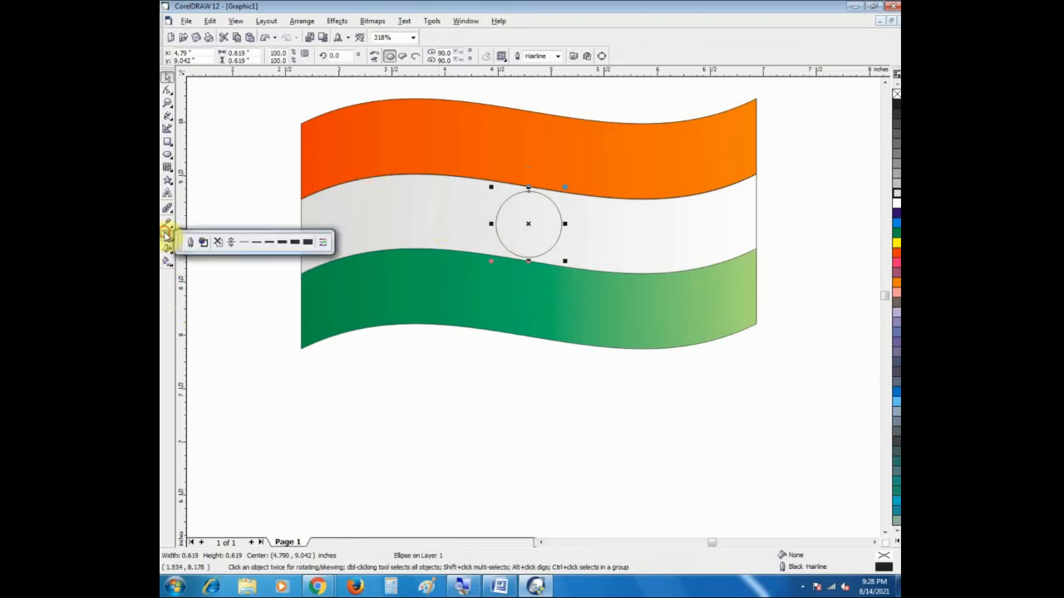
pyautogui.click(281, 243)
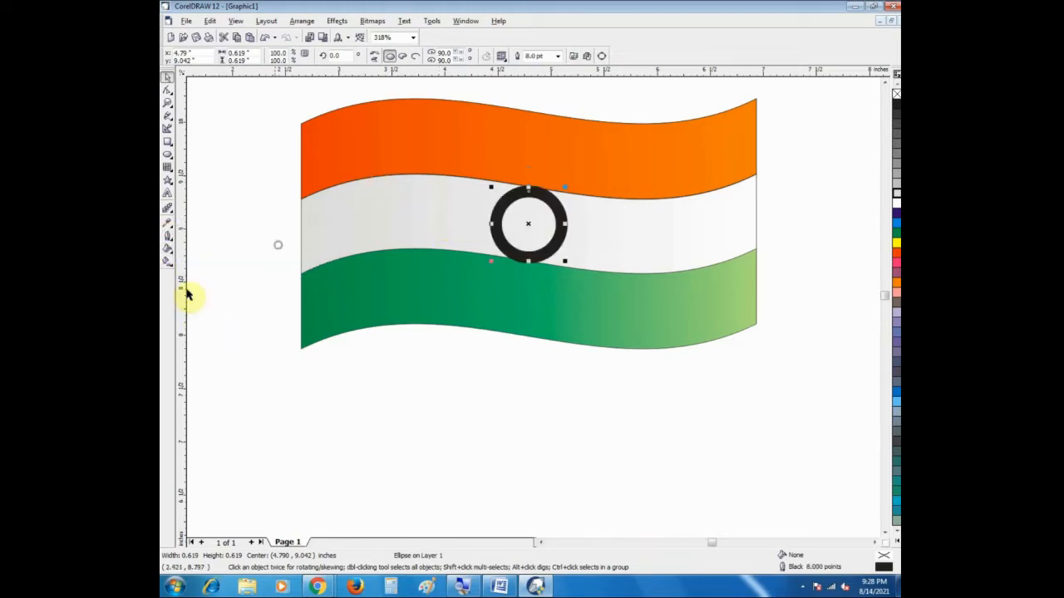
pyautogui.click(168, 237)
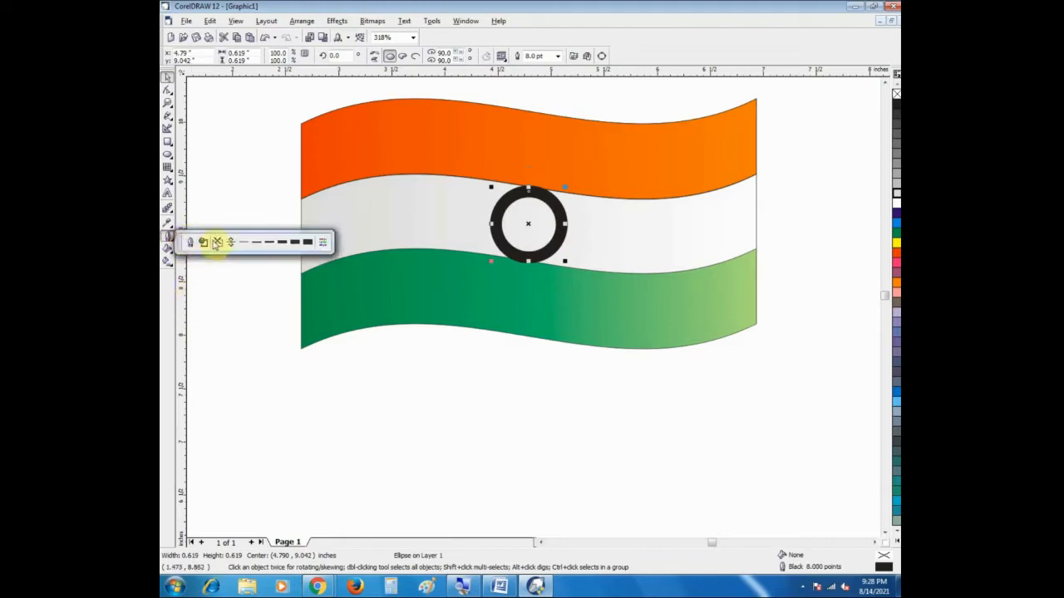
pyautogui.click(266, 248)
pyautogui.click(168, 239)
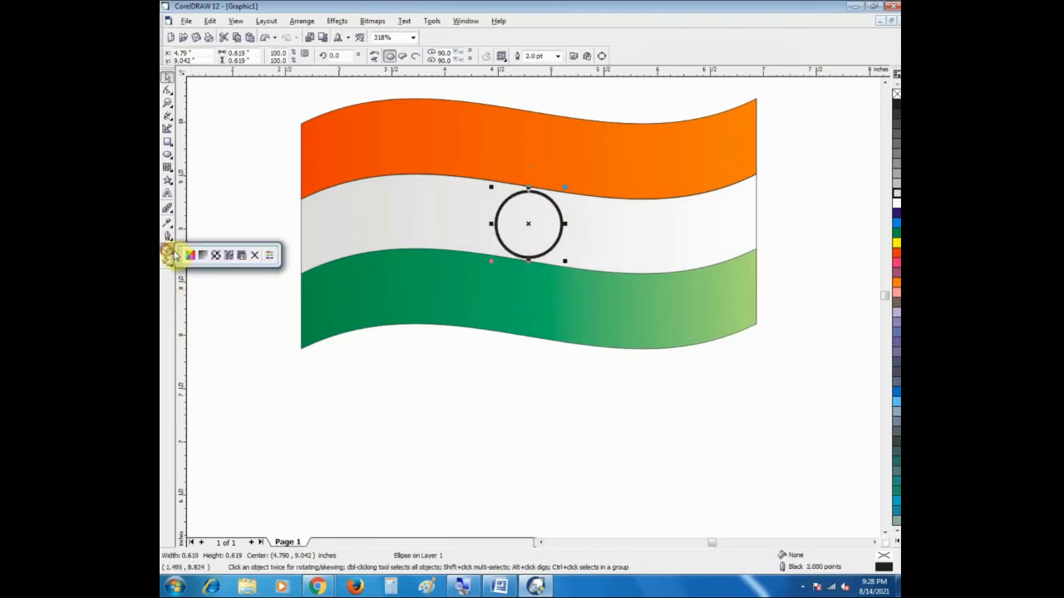
pyautogui.click(168, 239)
pyautogui.click(168, 239)
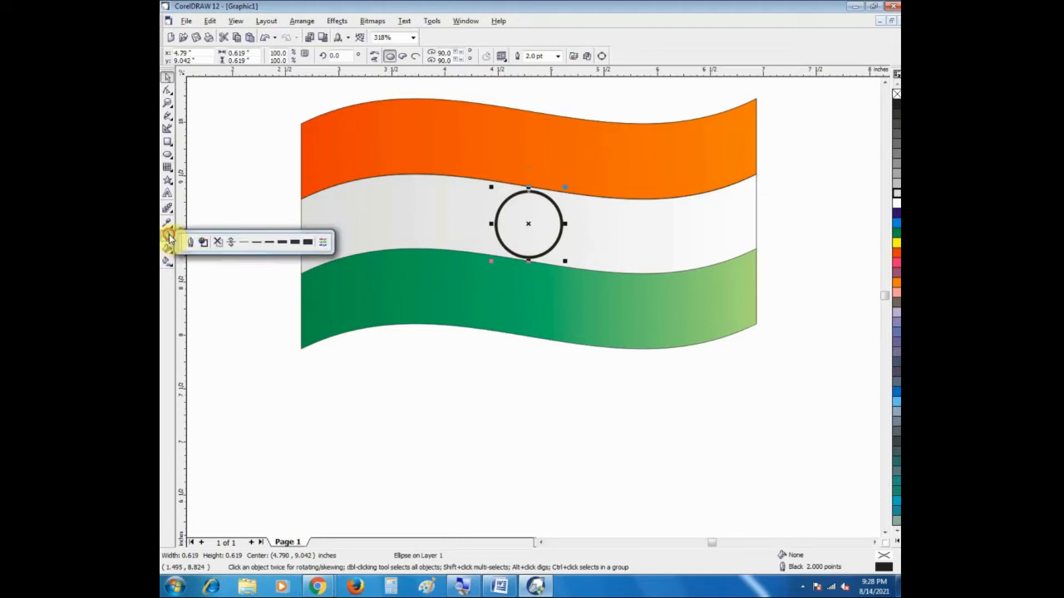
pyautogui.click(279, 242)
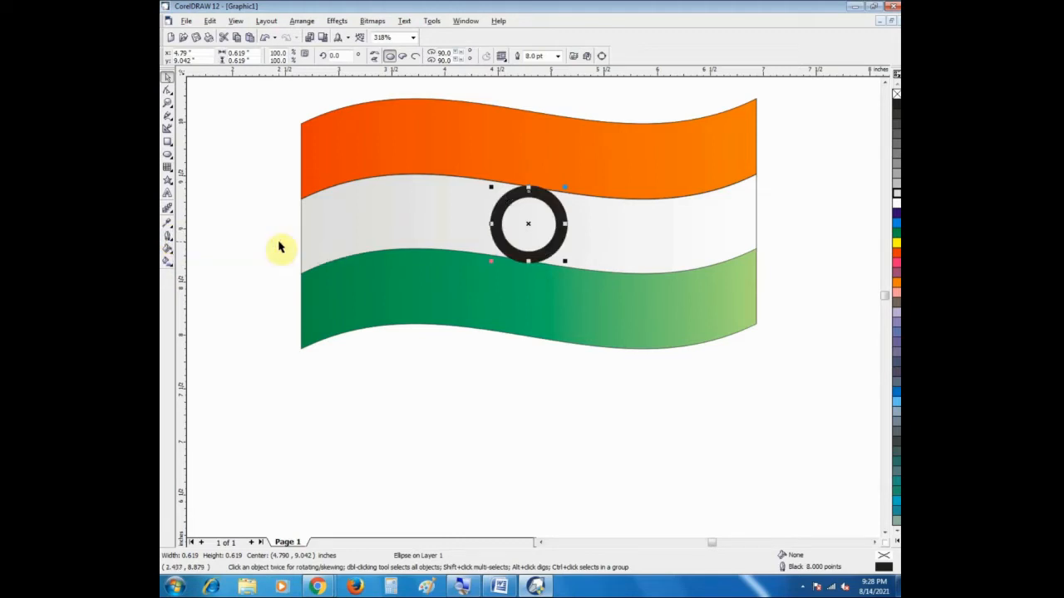
pyautogui.click(168, 240)
pyautogui.click(232, 244)
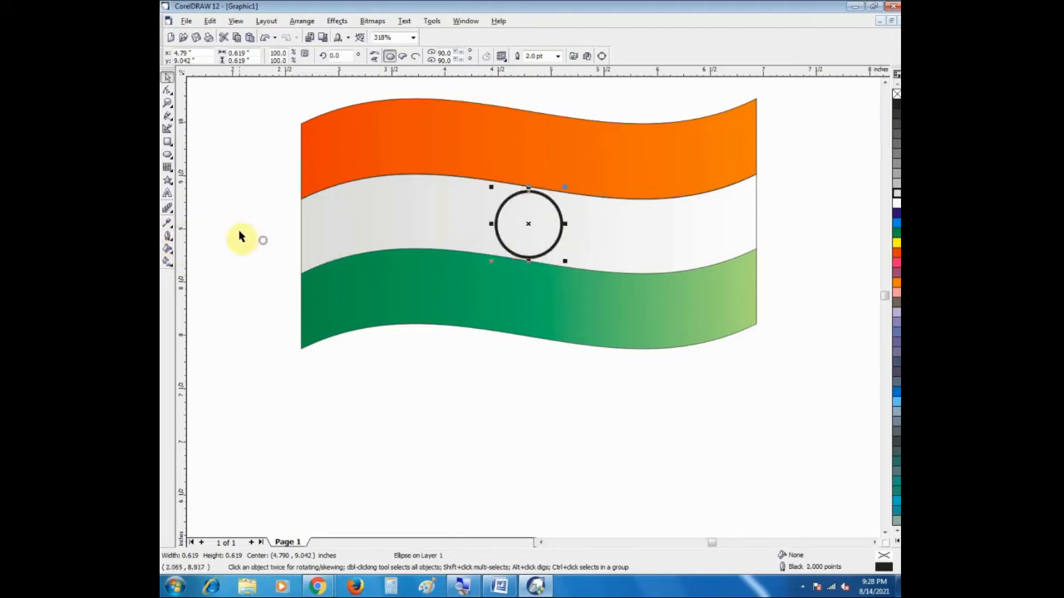
pyautogui.click(240, 229)
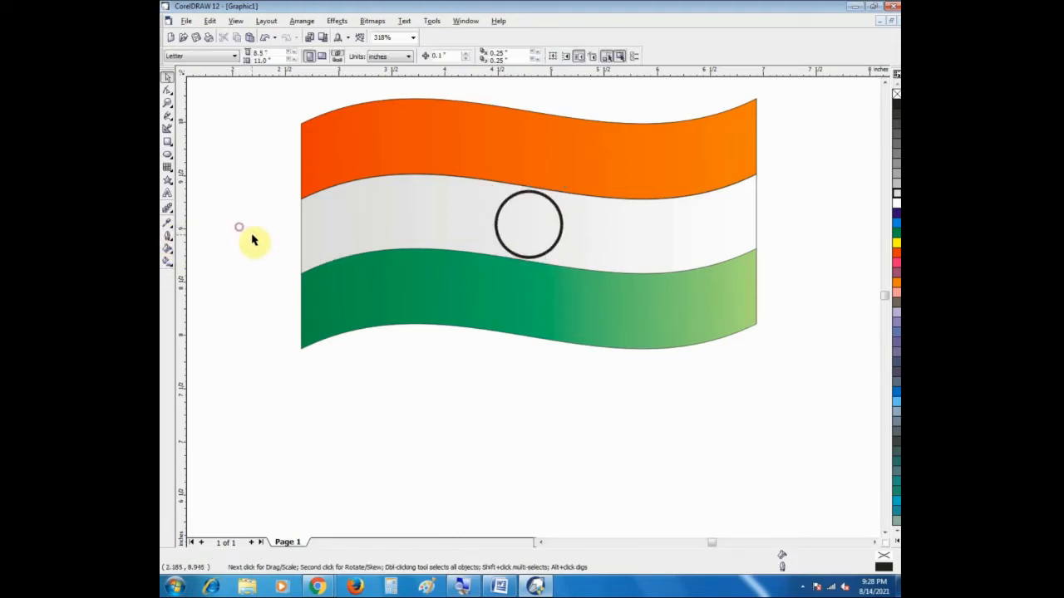
# Step: Change the circle's outline colour to blue
pyautogui.click(563, 230)
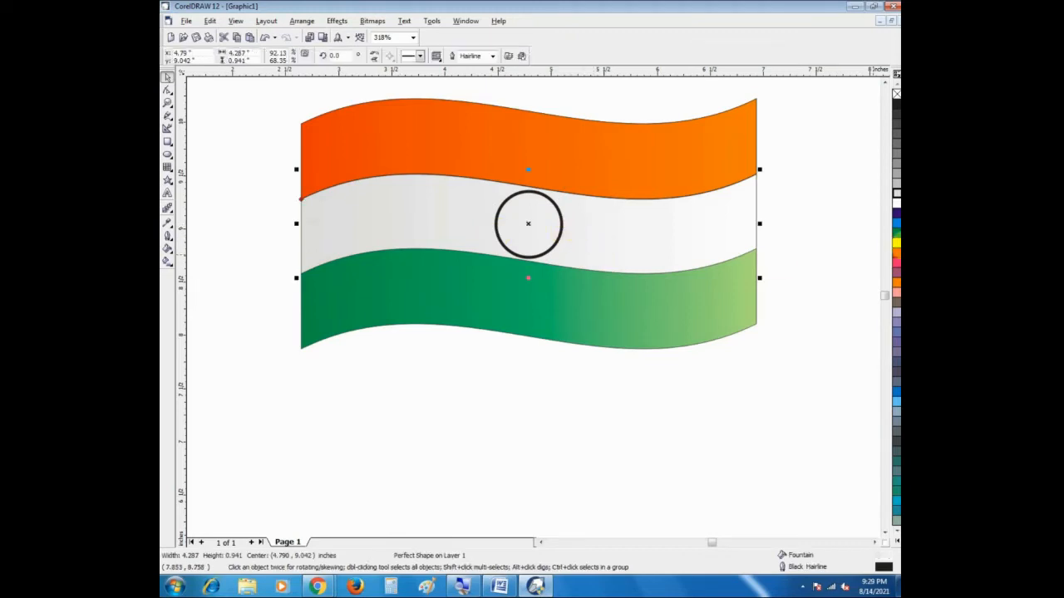
pyautogui.click(554, 244)
pyautogui.rightClick(897, 213)
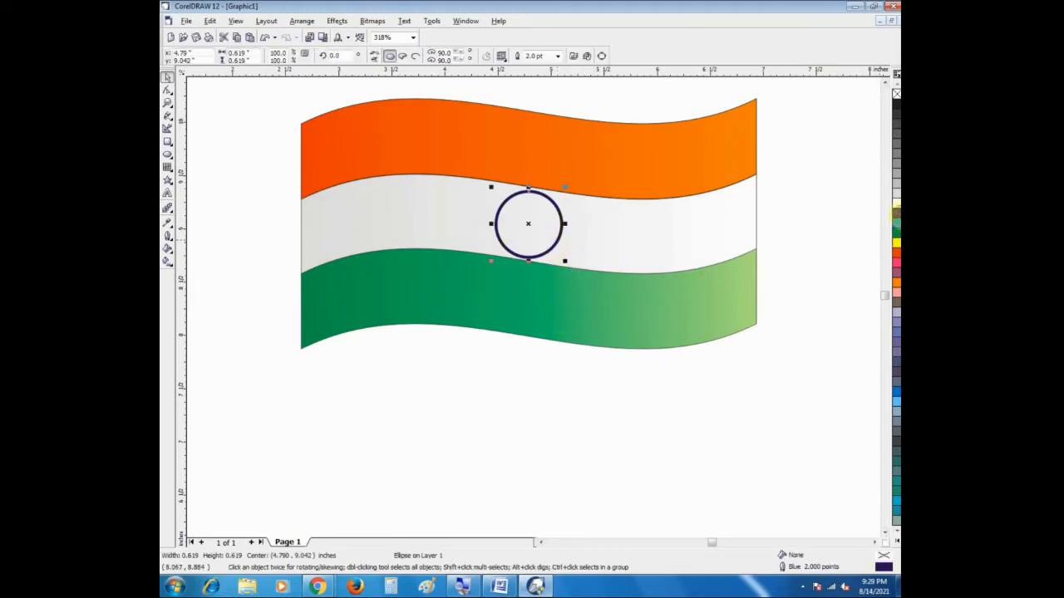
pyautogui.click(575, 363)
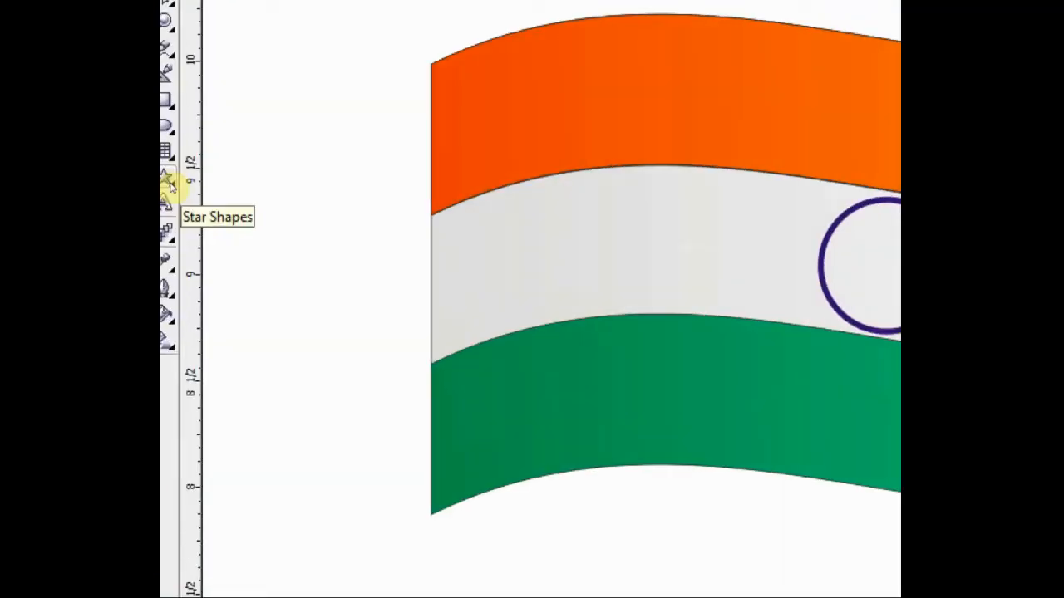
# Step: Draw a many-pointed star preset inside the blue circle and enlarge it to about 0.57 inches across
pyautogui.click(167, 180)
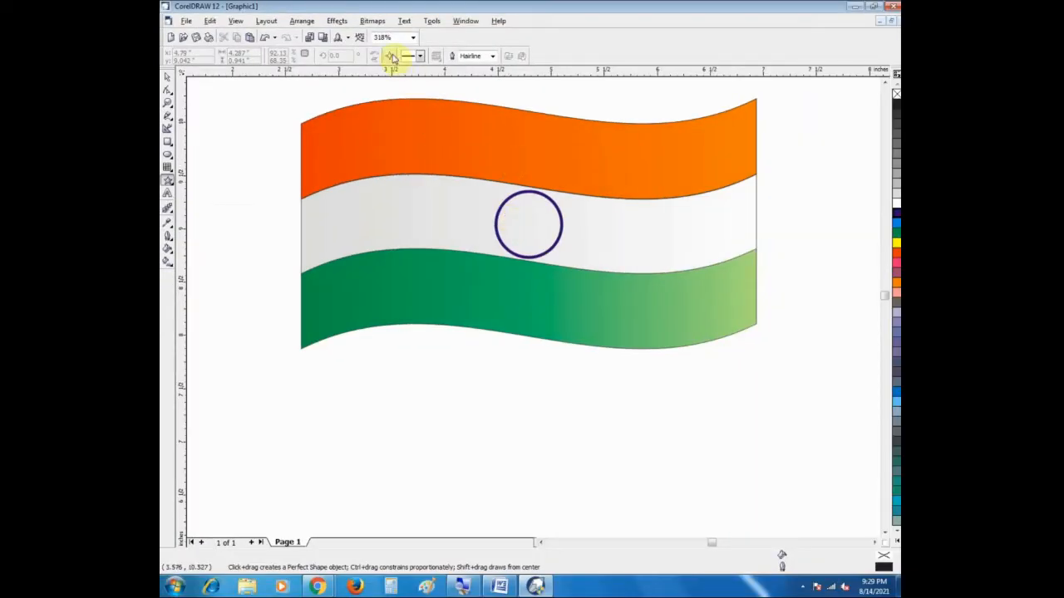
pyautogui.click(391, 57)
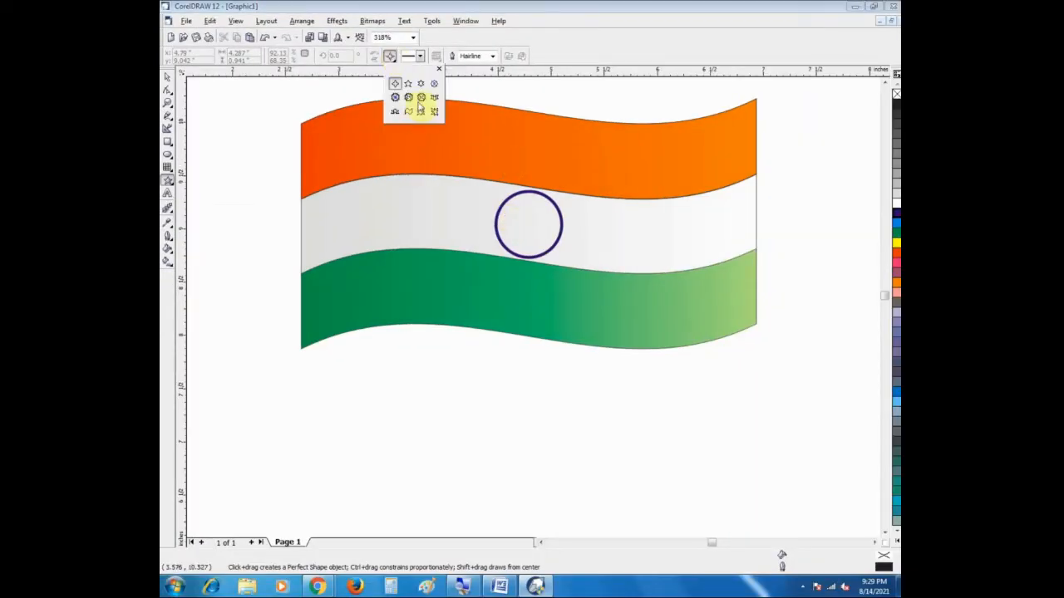
pyautogui.click(421, 98)
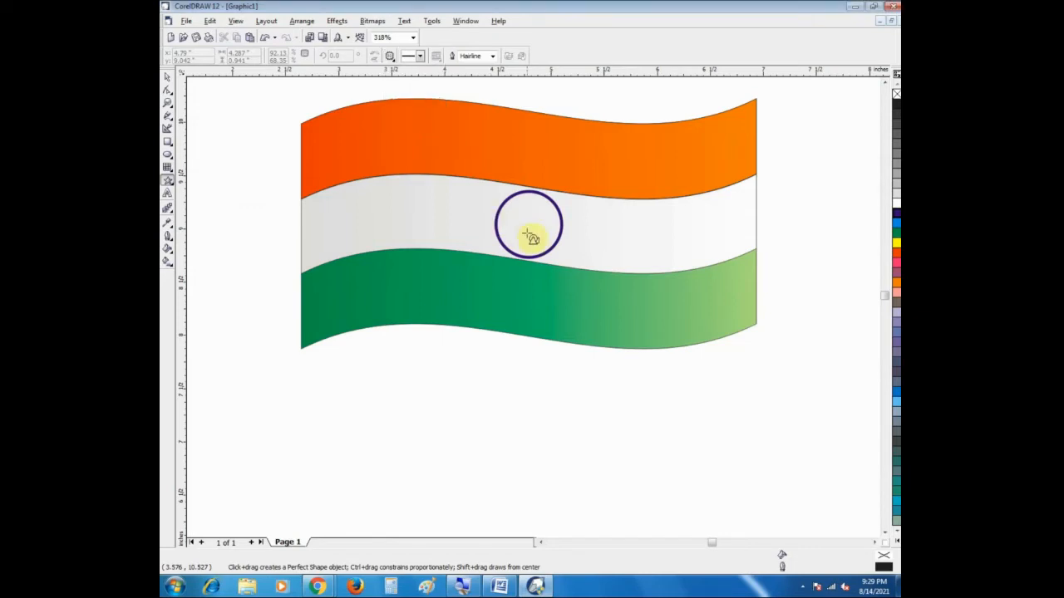
pyautogui.moveTo(514, 208); pyautogui.dragTo(550, 246)
pyautogui.moveTo(507, 204); pyautogui.dragTo(490, 188)
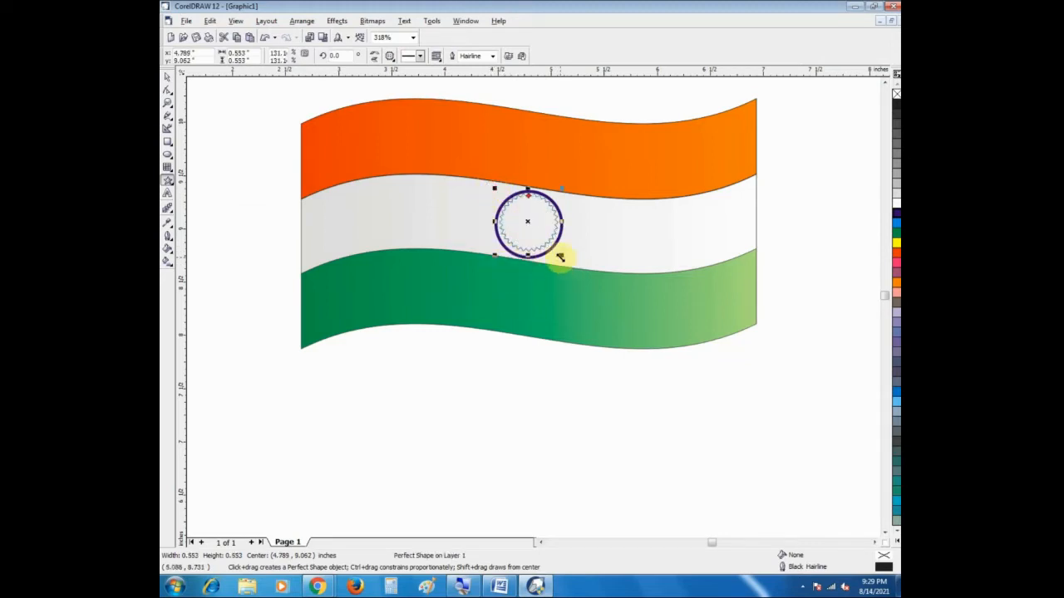
pyautogui.moveTo(559, 257); pyautogui.dragTo(563, 257)
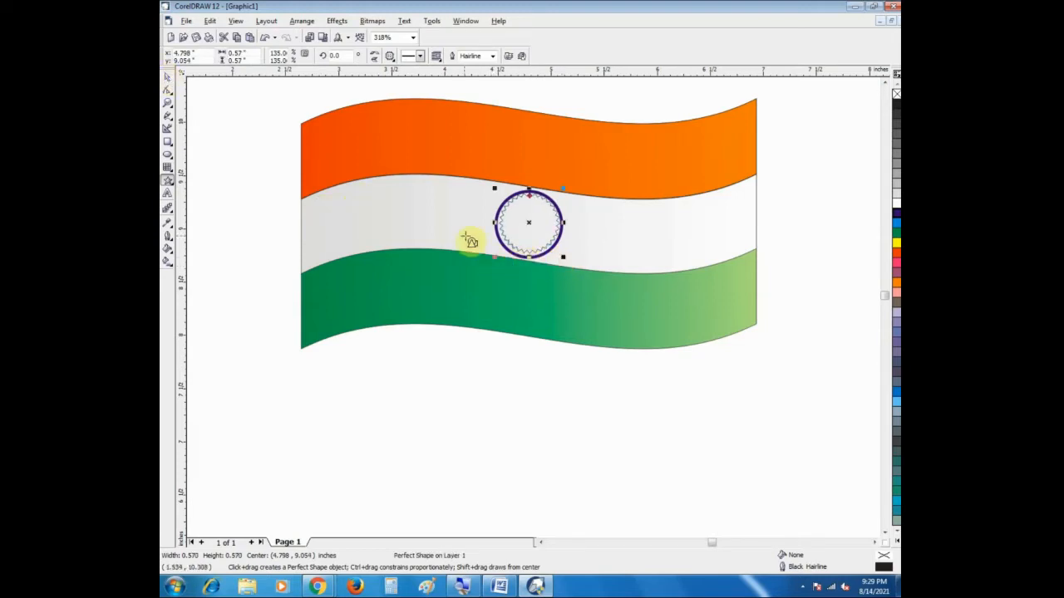
# Step: Align the many-pointed star horizontally with the centre of the blue circle
pyautogui.click(169, 77)
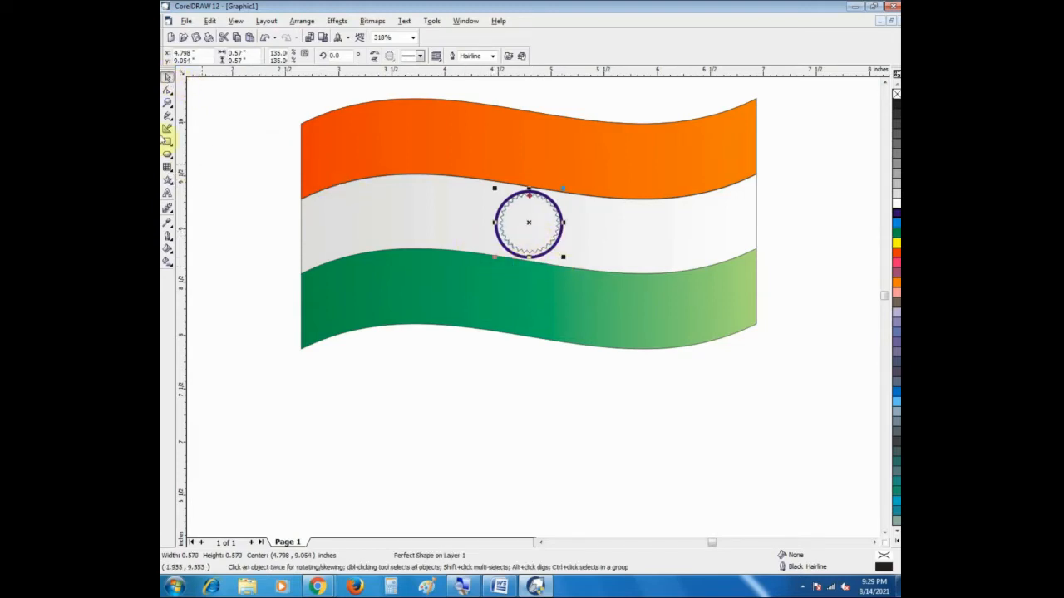
pyautogui.click(166, 106)
pyautogui.moveTo(466, 193); pyautogui.dragTo(599, 253)
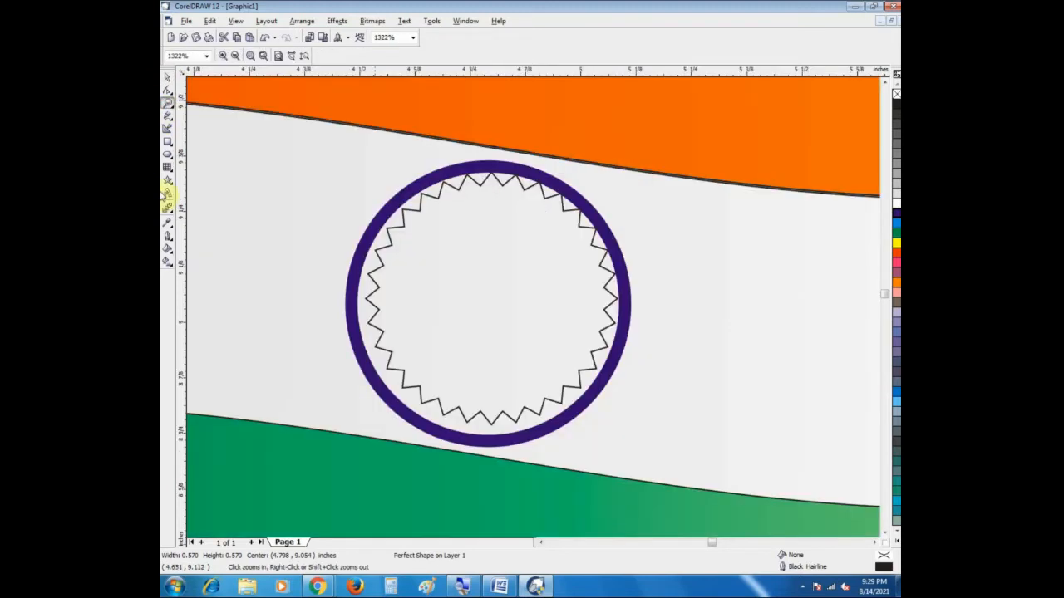
pyautogui.click(168, 77)
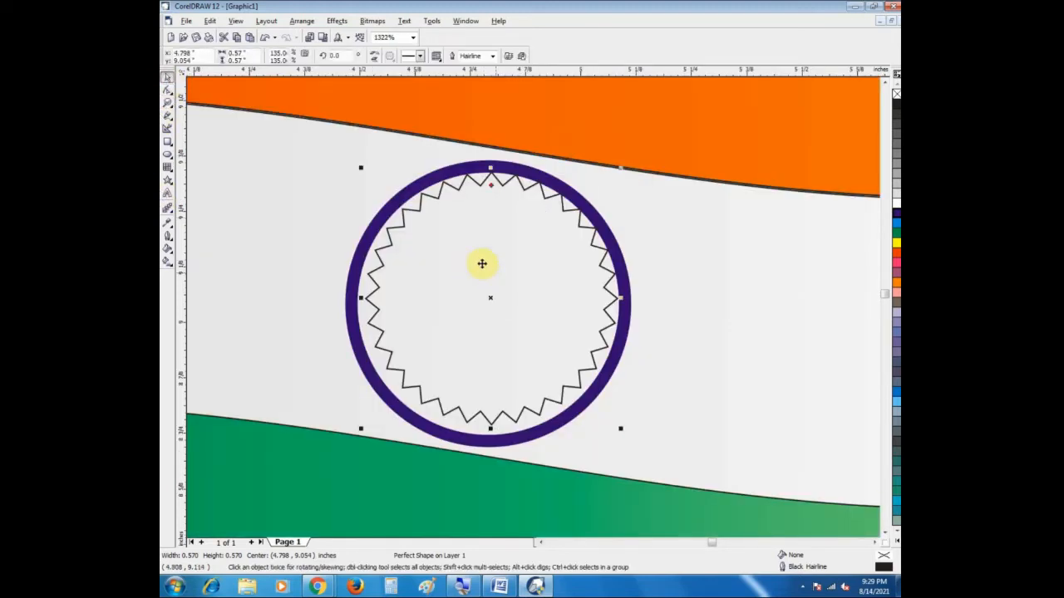
pyautogui.click(274, 343)
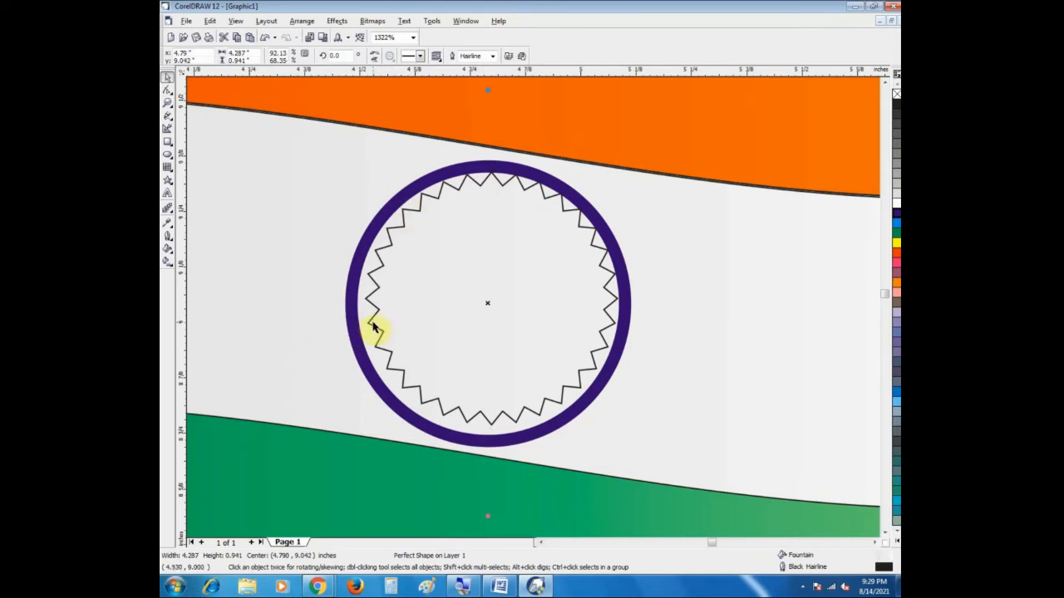
pyautogui.click(372, 330)
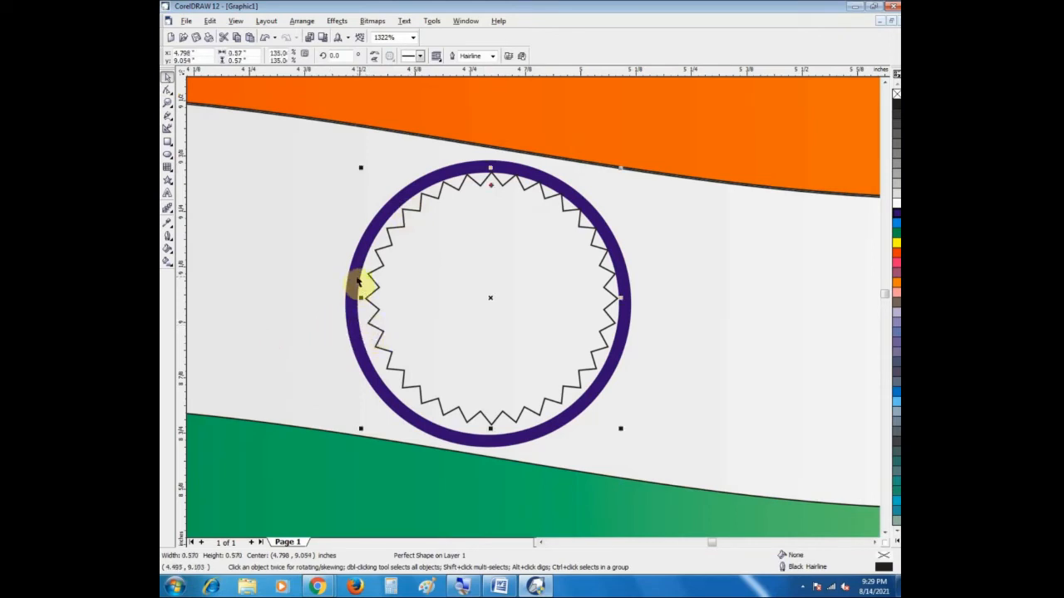
pyautogui.keyDown('shift'); pyautogui.click(352, 280); pyautogui.keyUp('shift')
pyautogui.press('c')
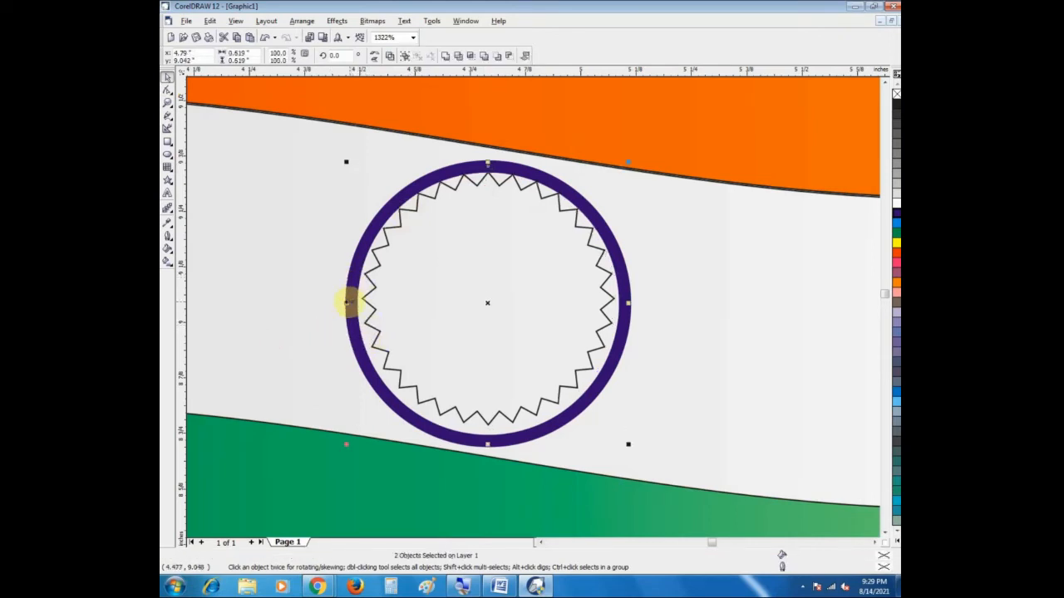
# Step: Align the many-pointed star vertically with the centre of the blue circle
pyautogui.press('e')
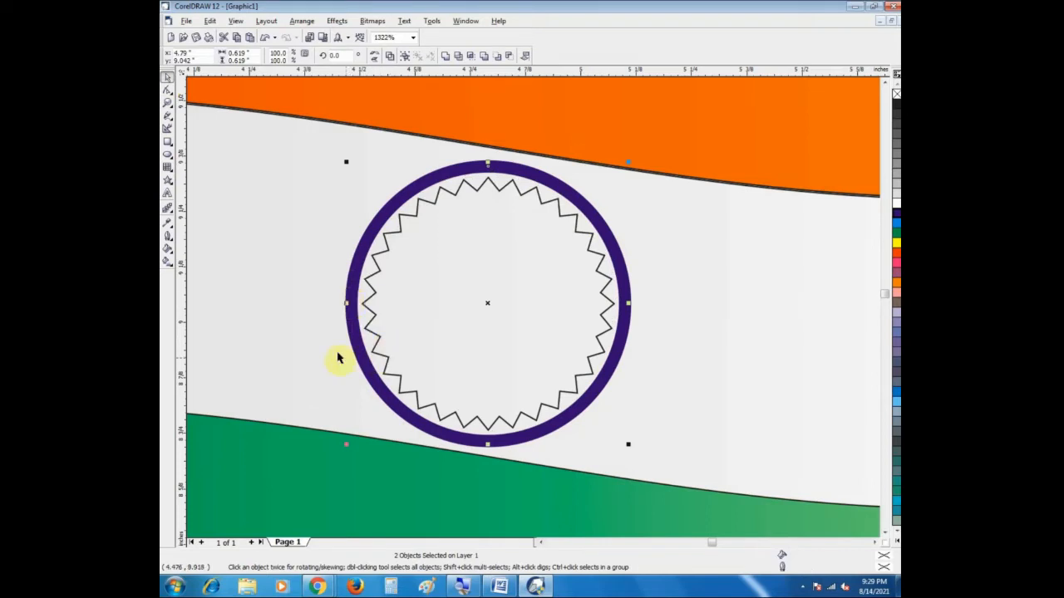
pyautogui.click(315, 324)
# Step: Give the many-pointed star inside the circle a blue outline 1 point thick
pyautogui.click(480, 302)
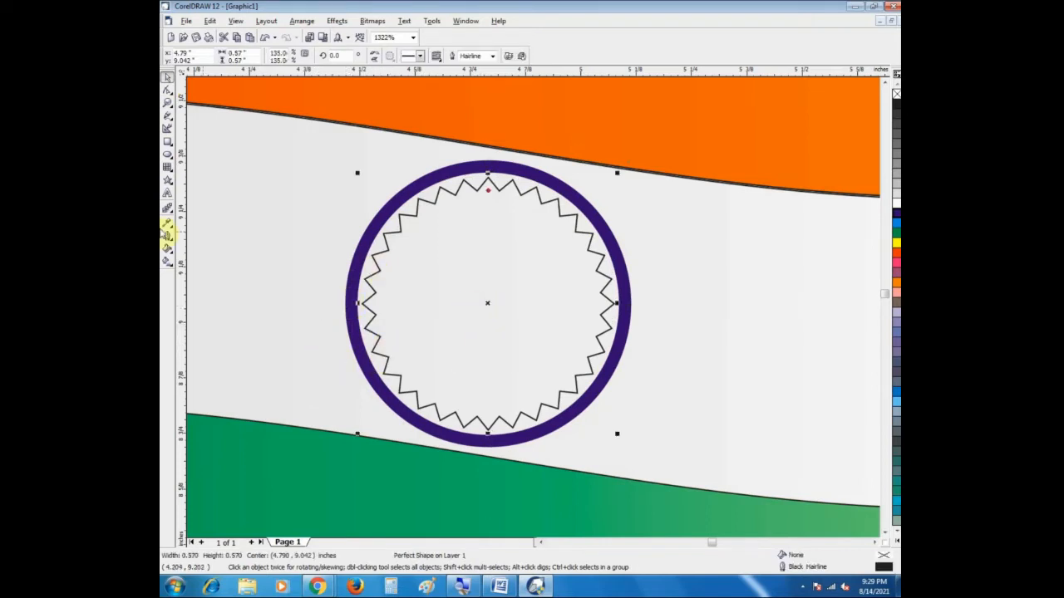
pyautogui.click(521, 194)
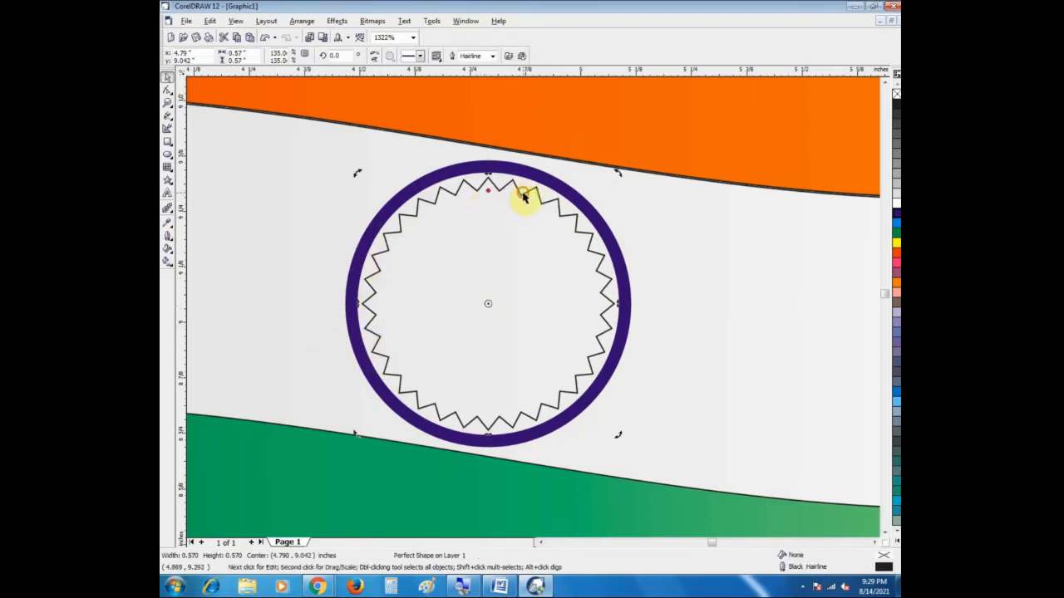
pyautogui.click(567, 236)
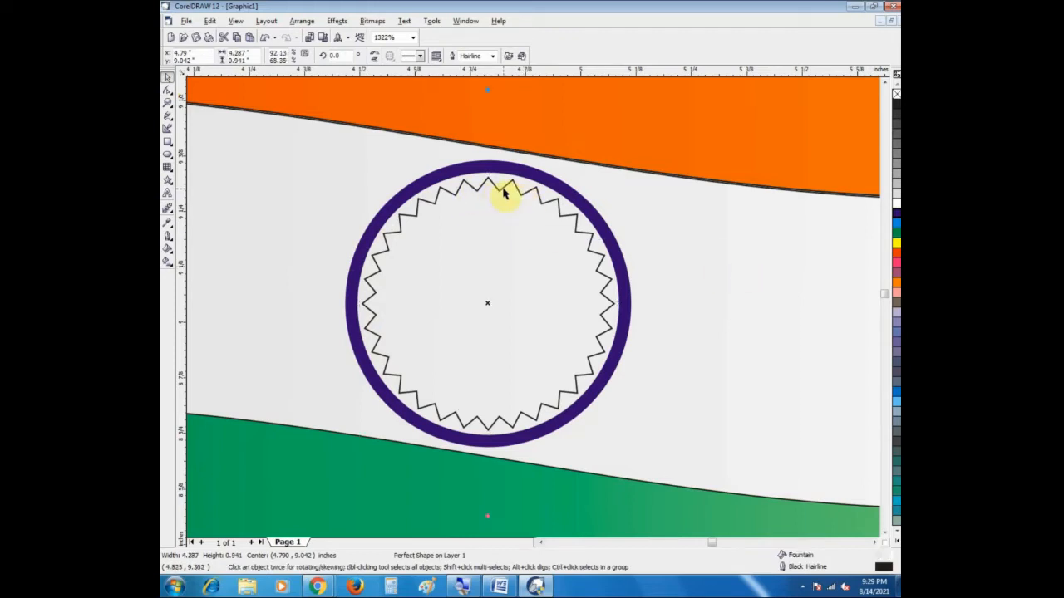
pyautogui.rightClick(897, 213)
pyautogui.click(167, 254)
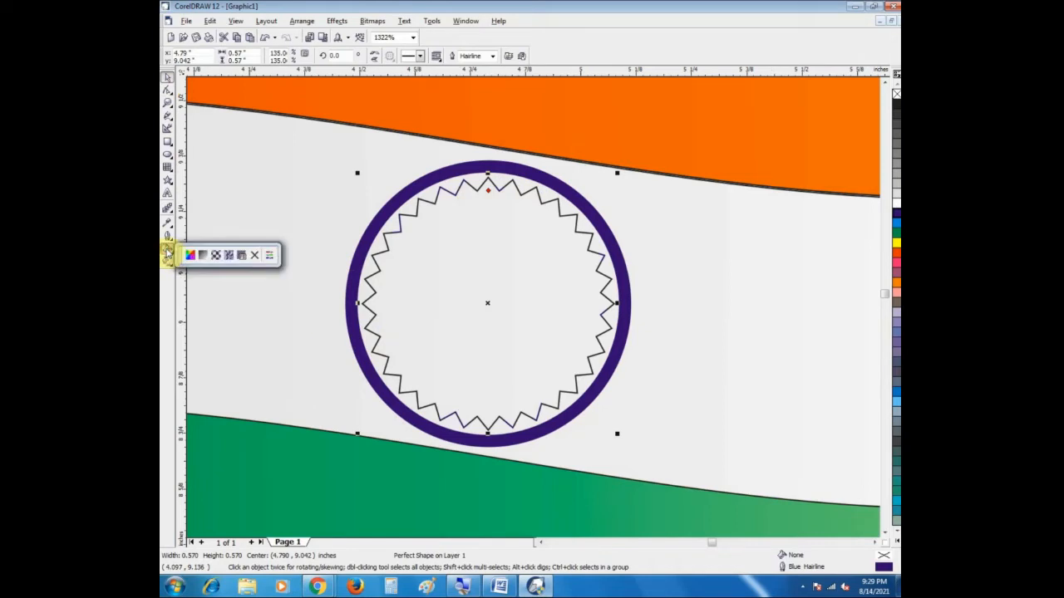
pyautogui.click(255, 246)
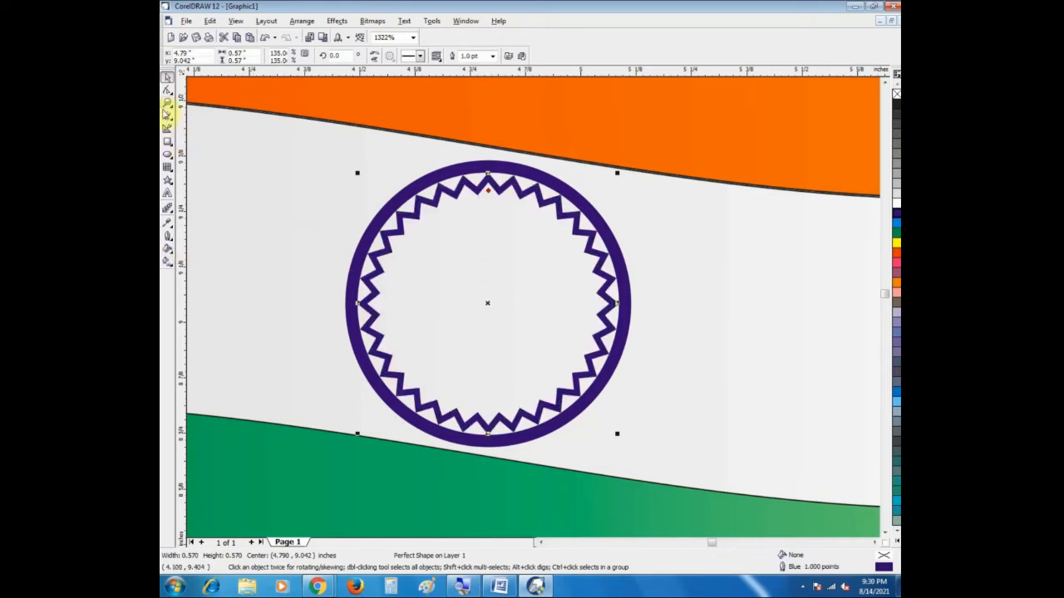
# Step: Reshape the star by pulling its inner points toward the centre, forming long wheel spokes around a small open hub
pyautogui.click(167, 89)
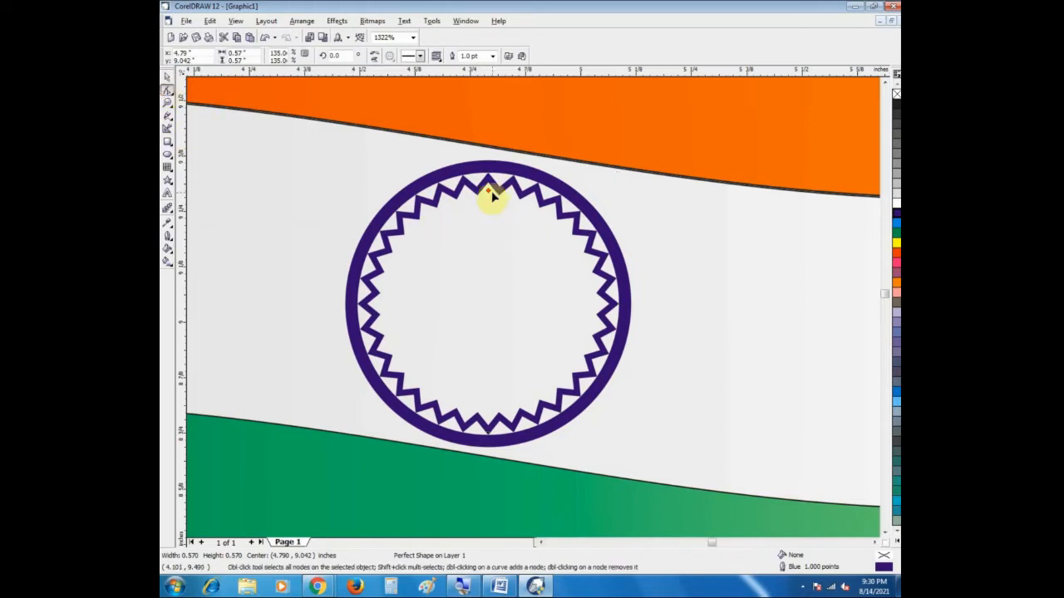
pyautogui.moveTo(489, 193); pyautogui.dragTo(490, 264)
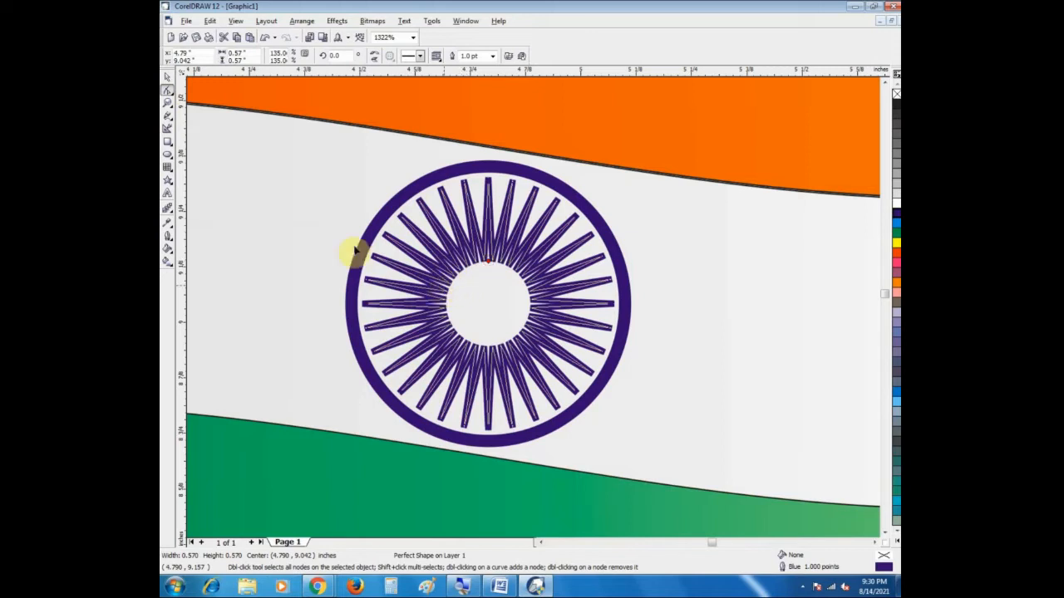
pyautogui.click(166, 76)
pyautogui.click(240, 200)
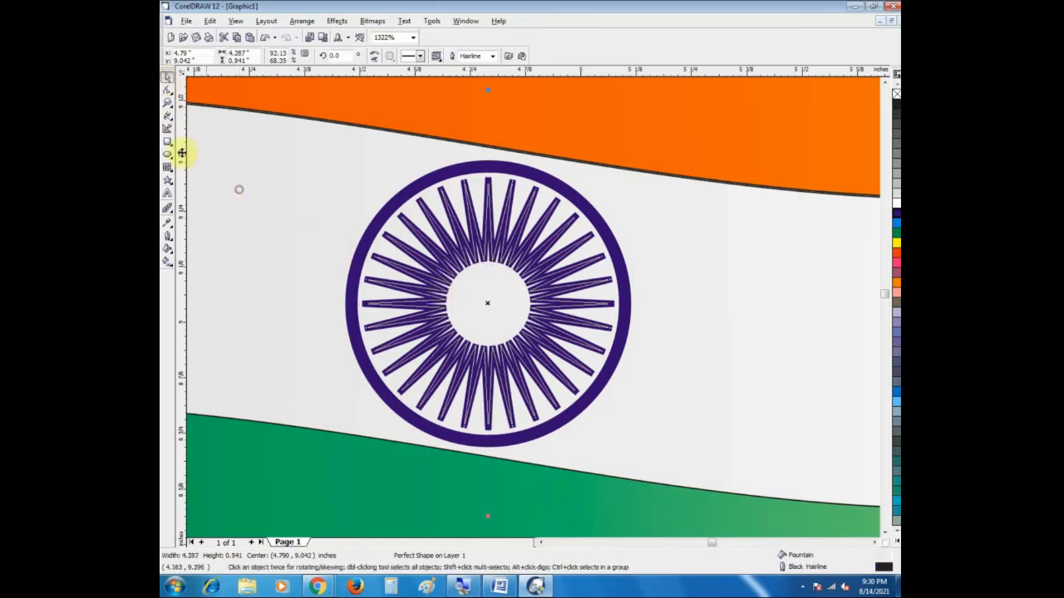
# Step: Examine the flag with its spoked wheel at wider views, out to the full page
pyautogui.click(167, 102)
pyautogui.rightClick(494, 317)
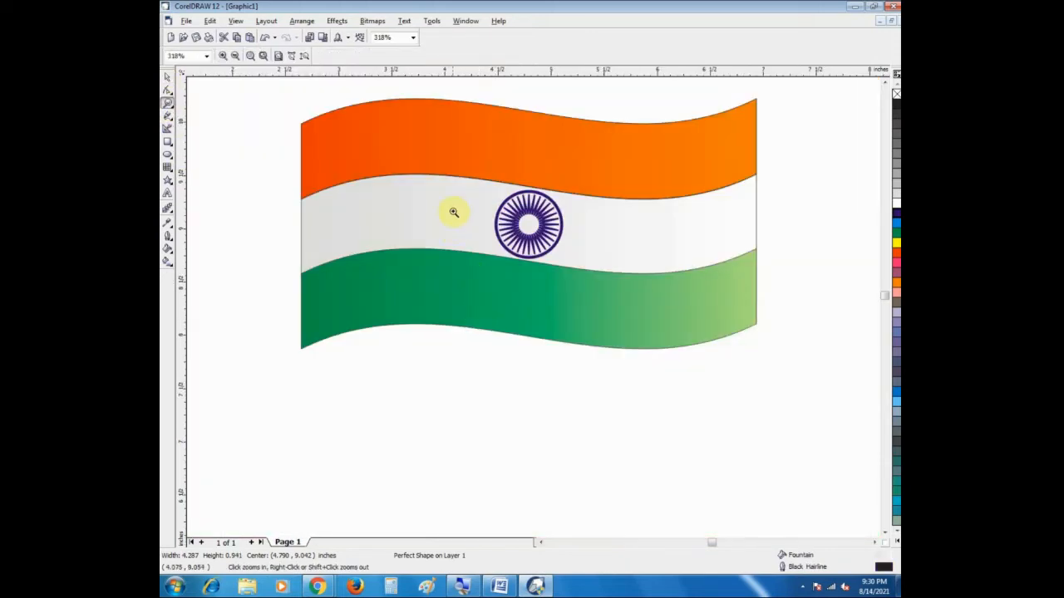
pyautogui.click(166, 77)
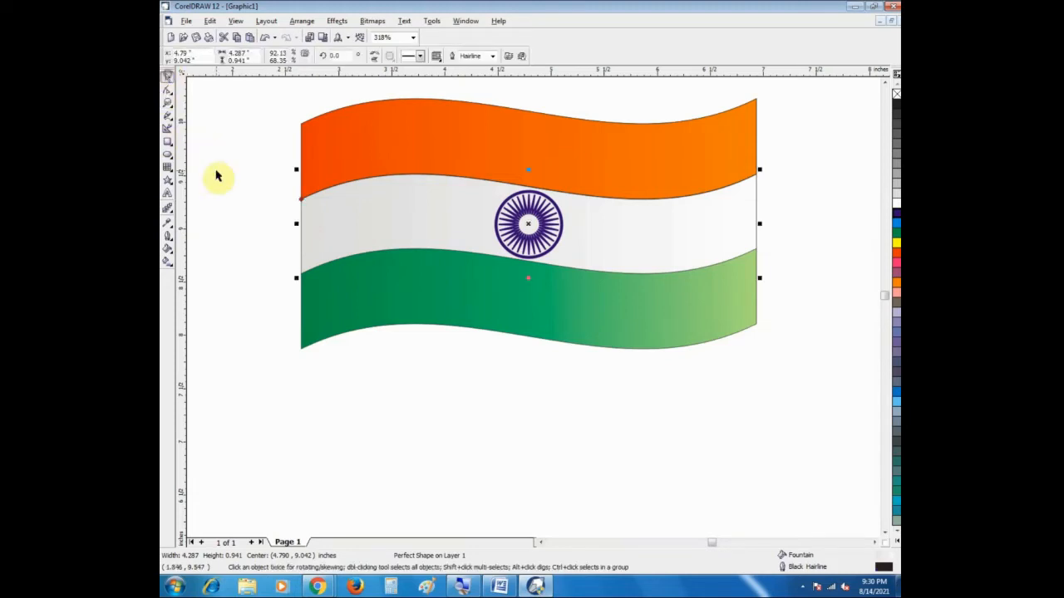
pyautogui.click(215, 173)
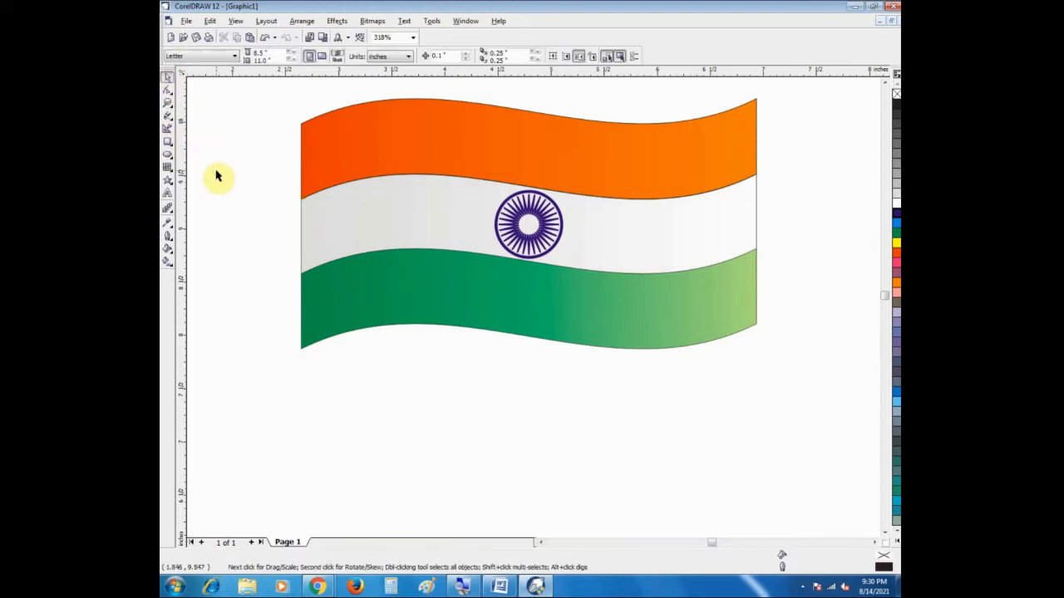
pyautogui.click(167, 102)
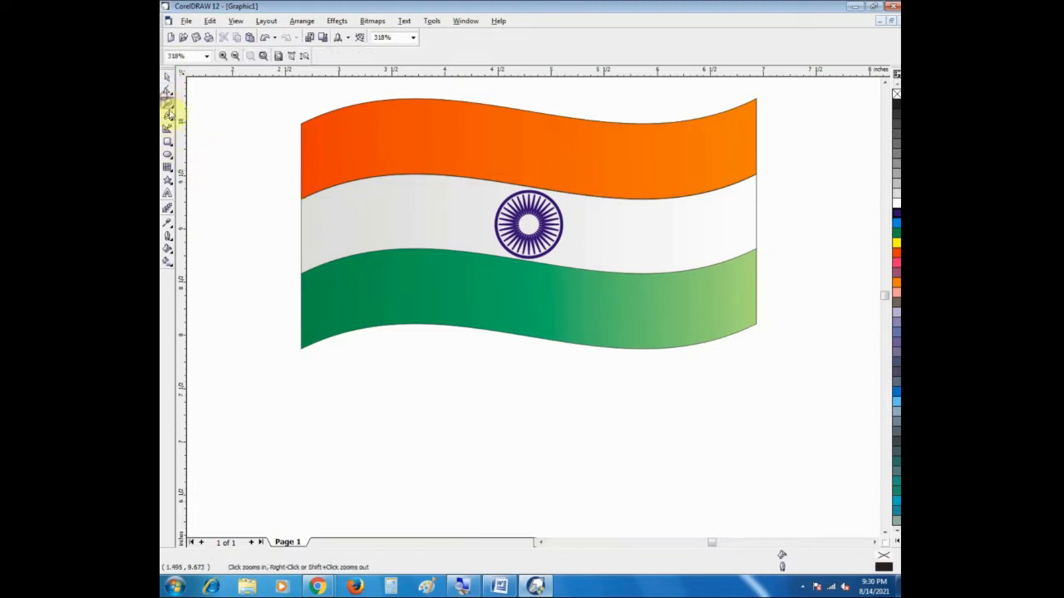
pyautogui.rightClick(394, 240)
pyautogui.moveTo(460, 139); pyautogui.dragTo(657, 255)
pyautogui.rightClick(475, 325)
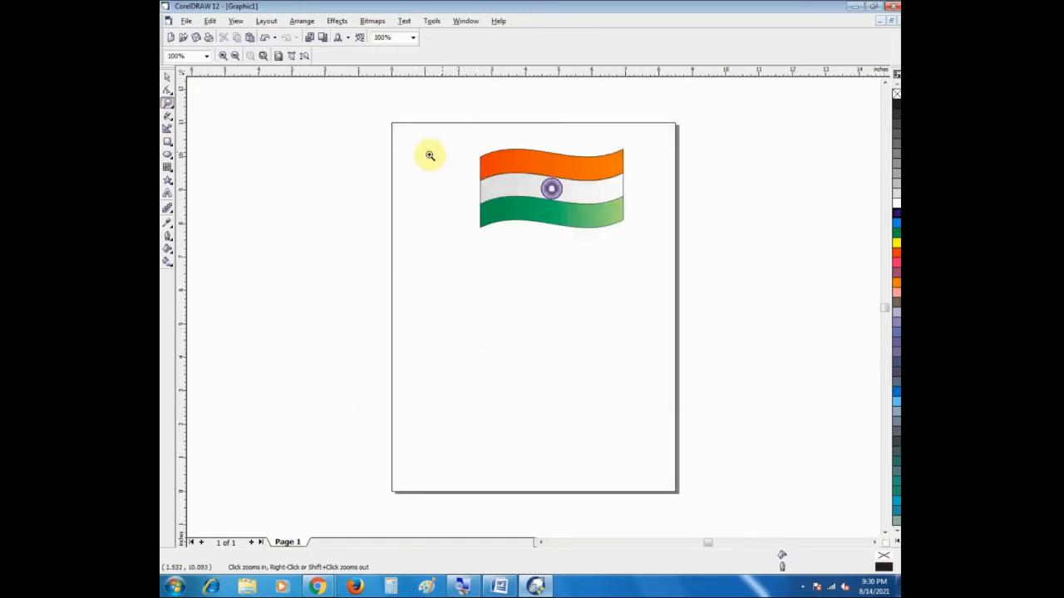
# Step: Draw a tall, narrow rectangle about 0.3 by 6.0 inches against the flag's left edge as its pole
pyautogui.click(167, 77)
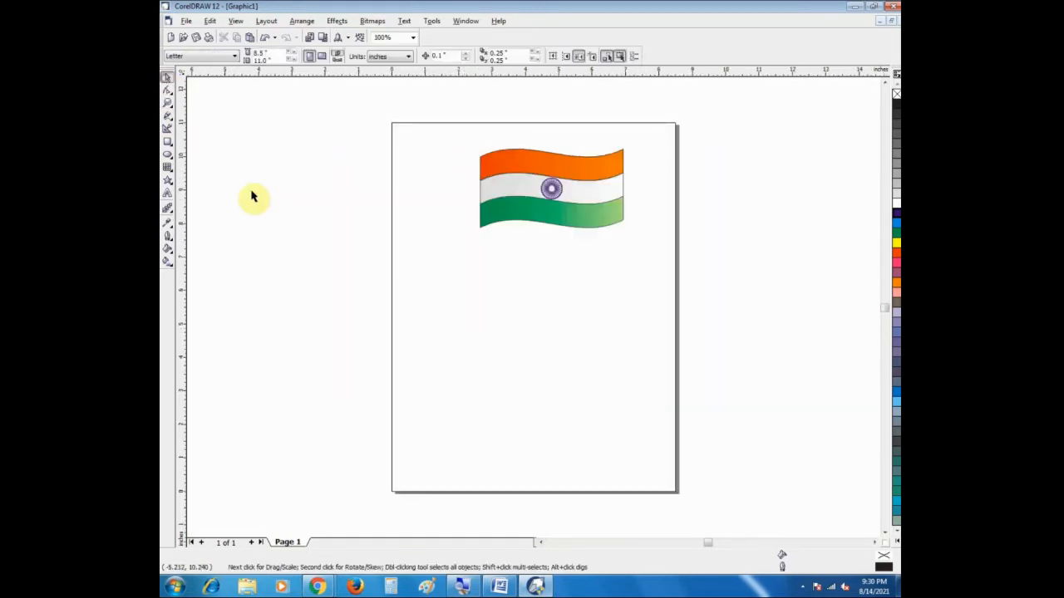
pyautogui.click(167, 142)
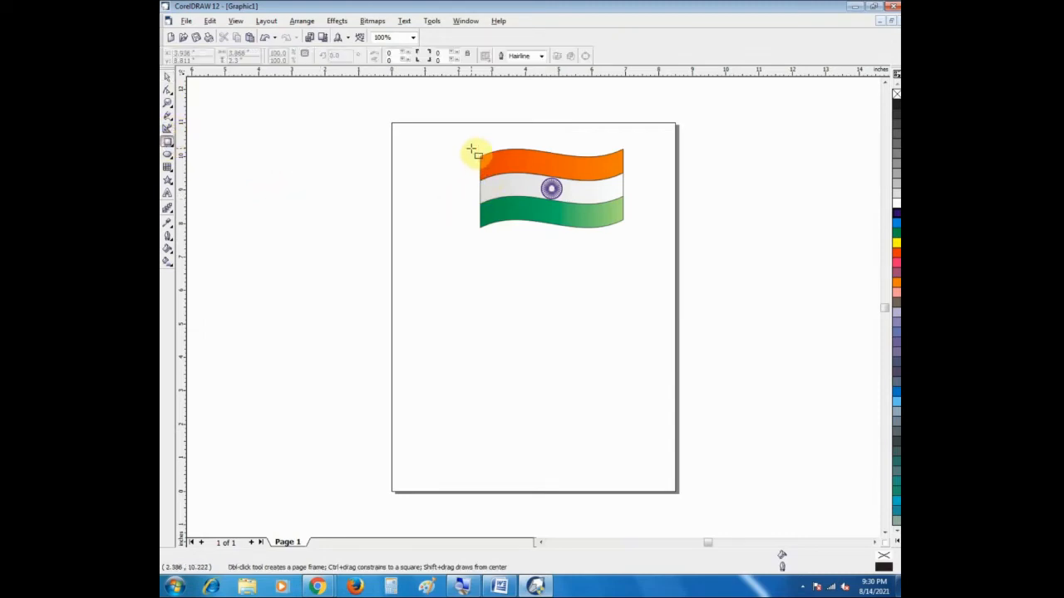
pyautogui.moveTo(469, 149); pyautogui.dragTo(480, 352)
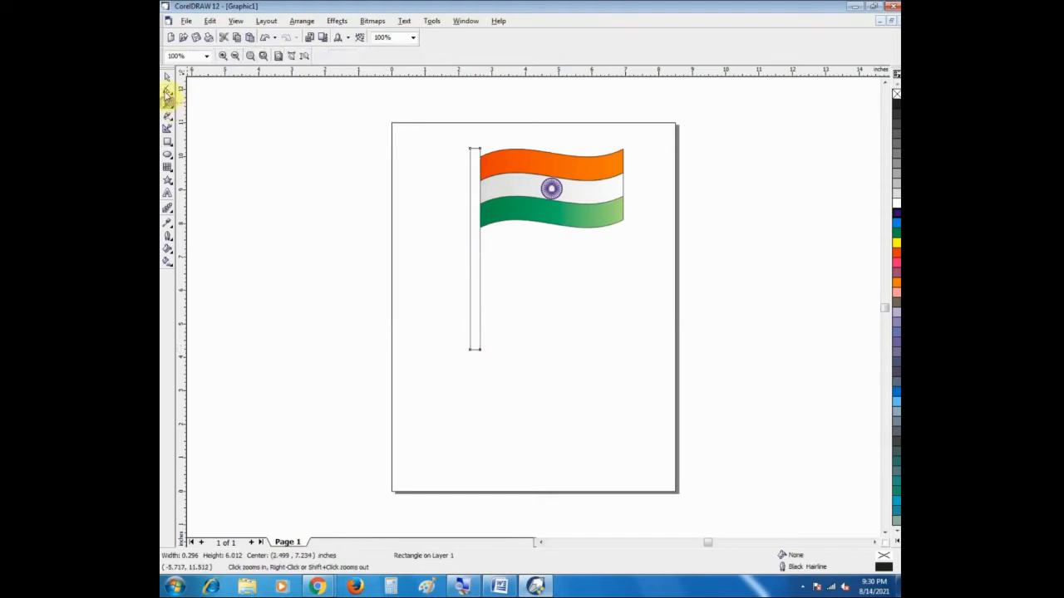
# Step: Colour the flagpole rectangle's fill and outline purple from the full colour palette
pyautogui.click(167, 78)
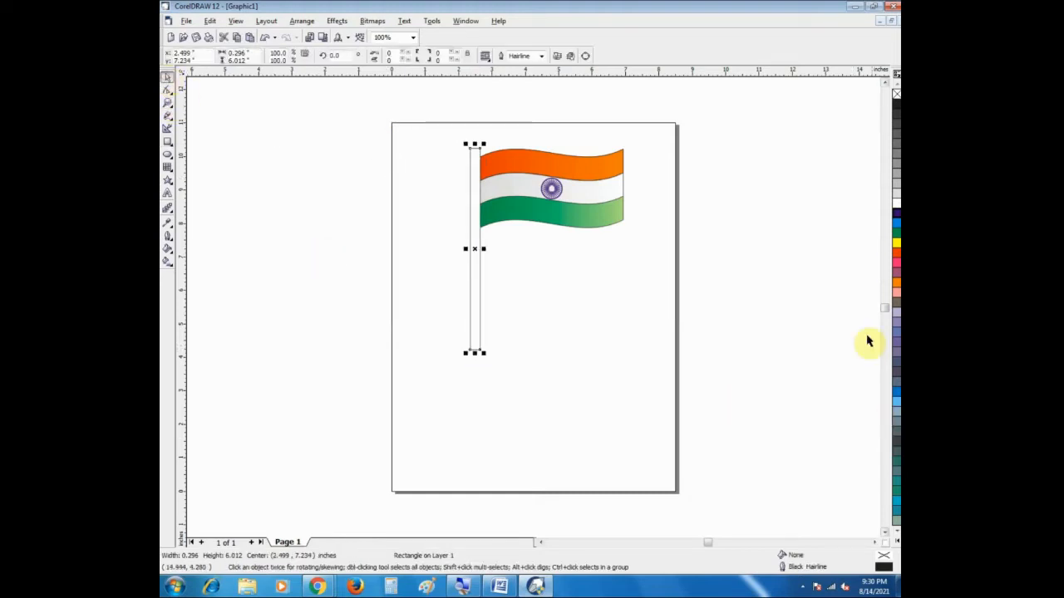
pyautogui.click(897, 542)
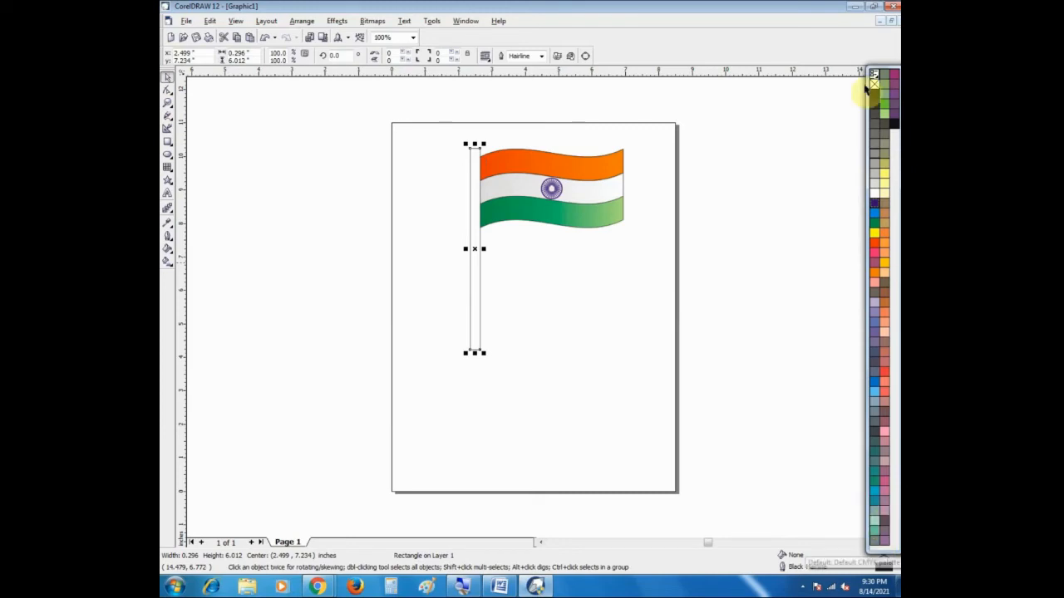
pyautogui.click(877, 266)
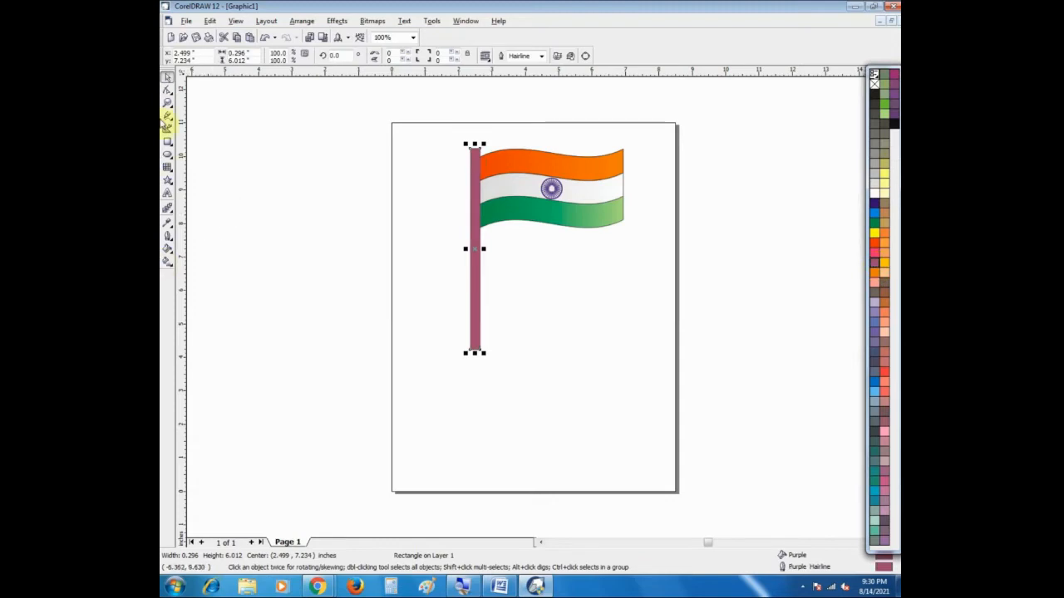
# Step: Set the roundness of the flagpole rectangle's top-left corner to 100
pyautogui.click(167, 102)
pyautogui.moveTo(434, 134); pyautogui.dragTo(500, 178)
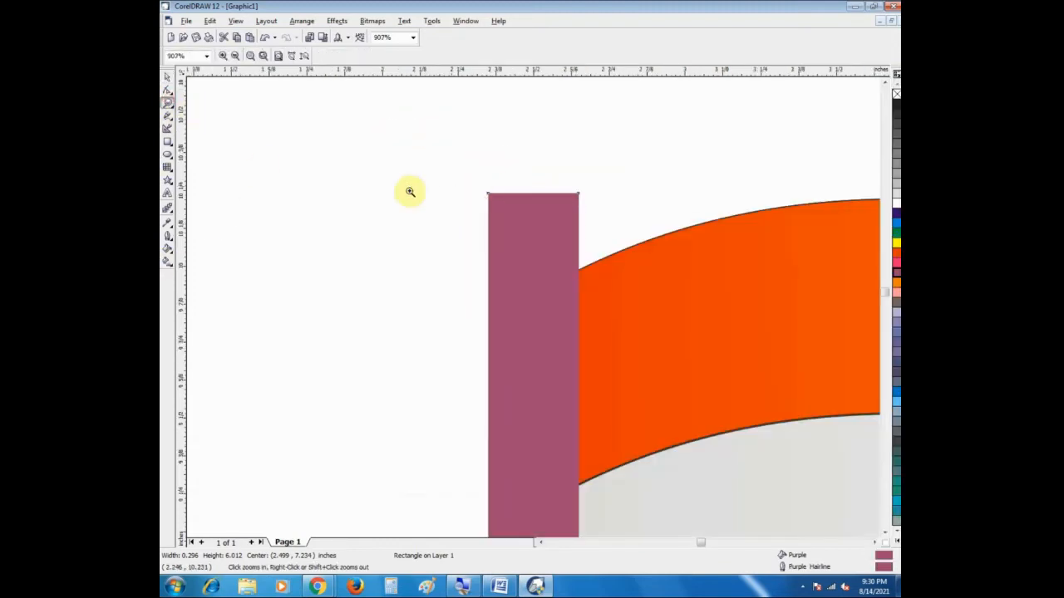
pyautogui.click(167, 76)
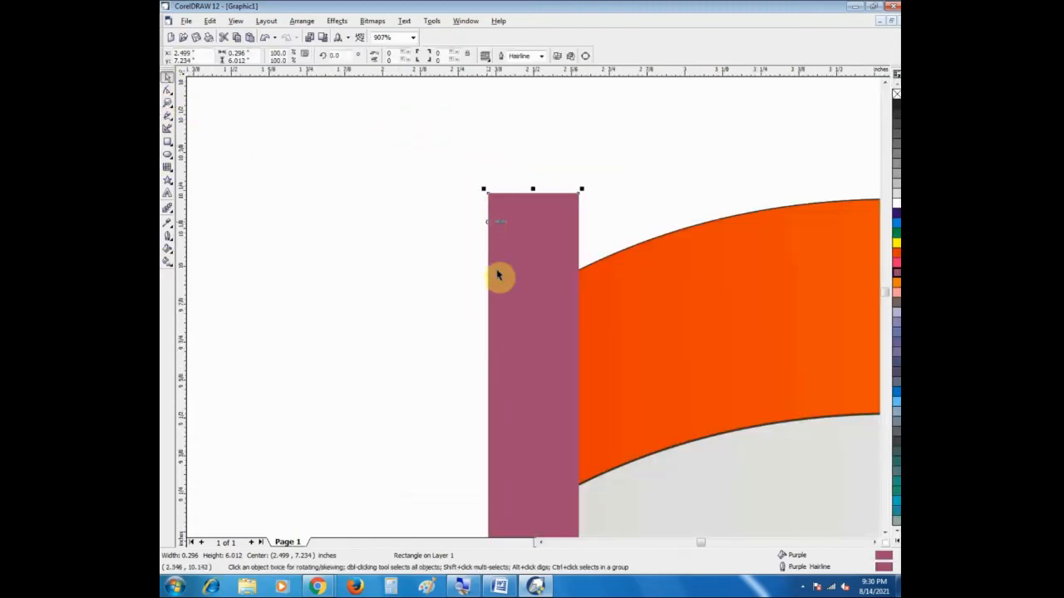
pyautogui.click(424, 196)
pyautogui.click(537, 232)
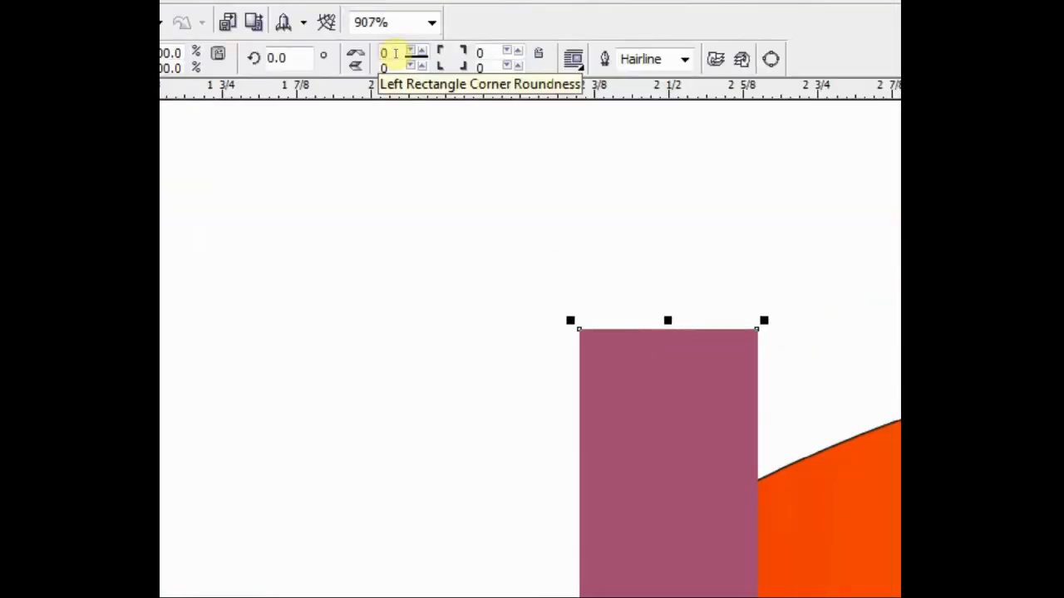
pyautogui.click(397, 54)
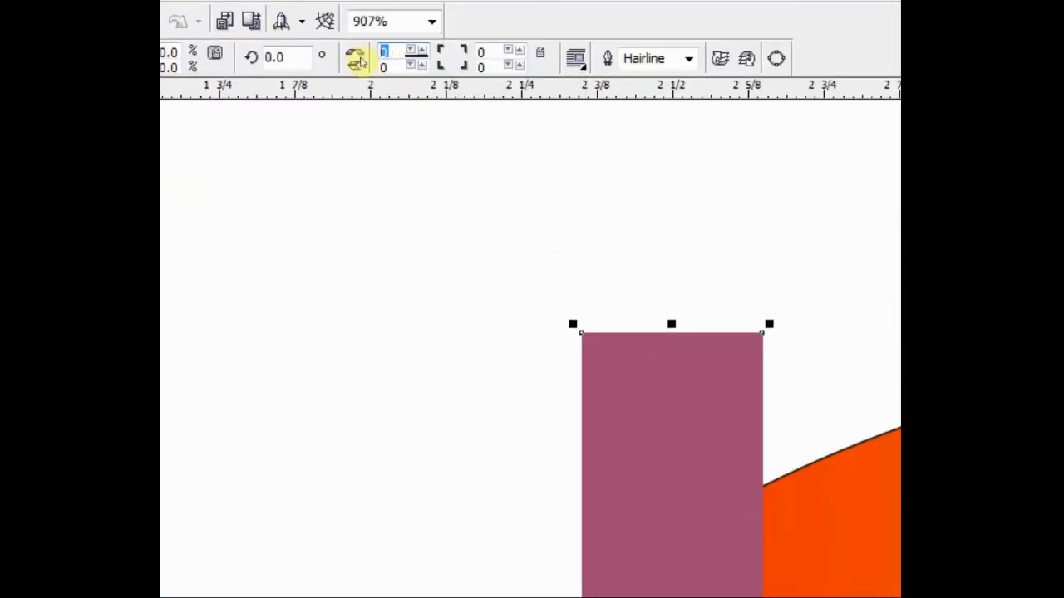
pyautogui.write('100')
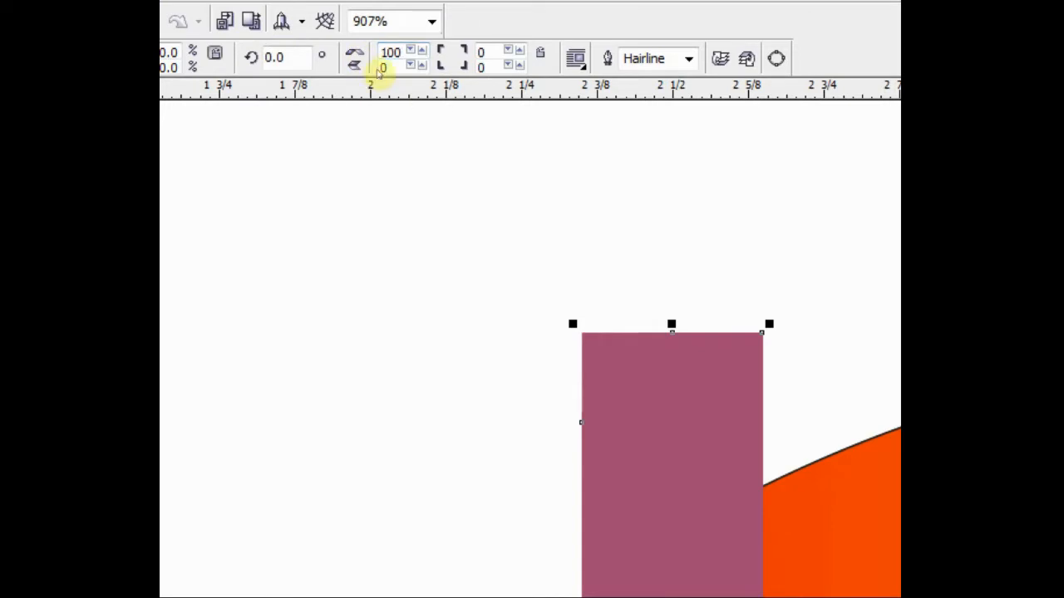
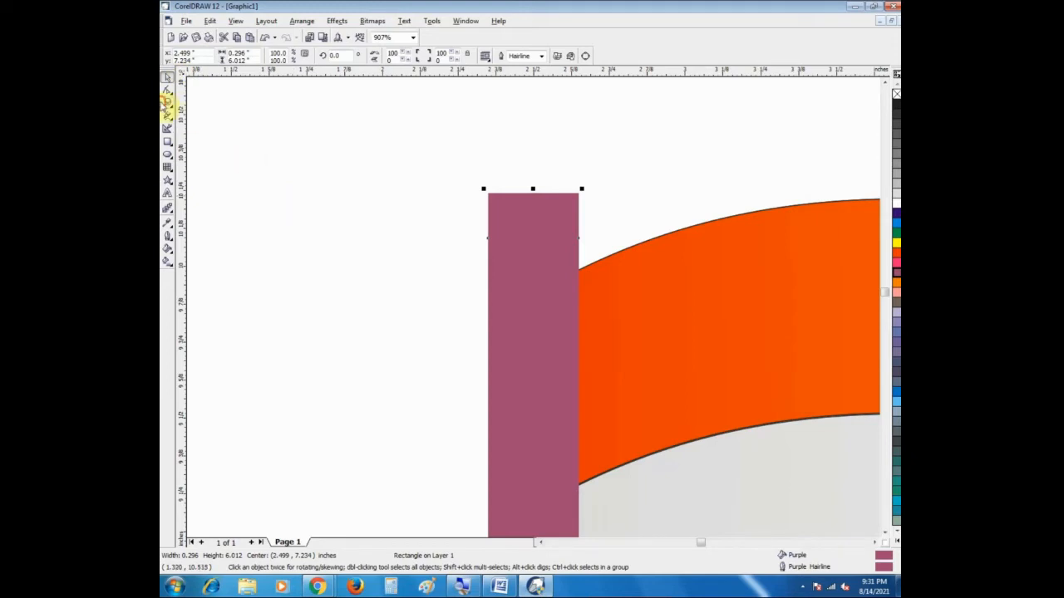
# Step: Reset the flagpole rectangle's corner roundness to 0
pyautogui.click(168, 104)
pyautogui.rightClick(344, 252)
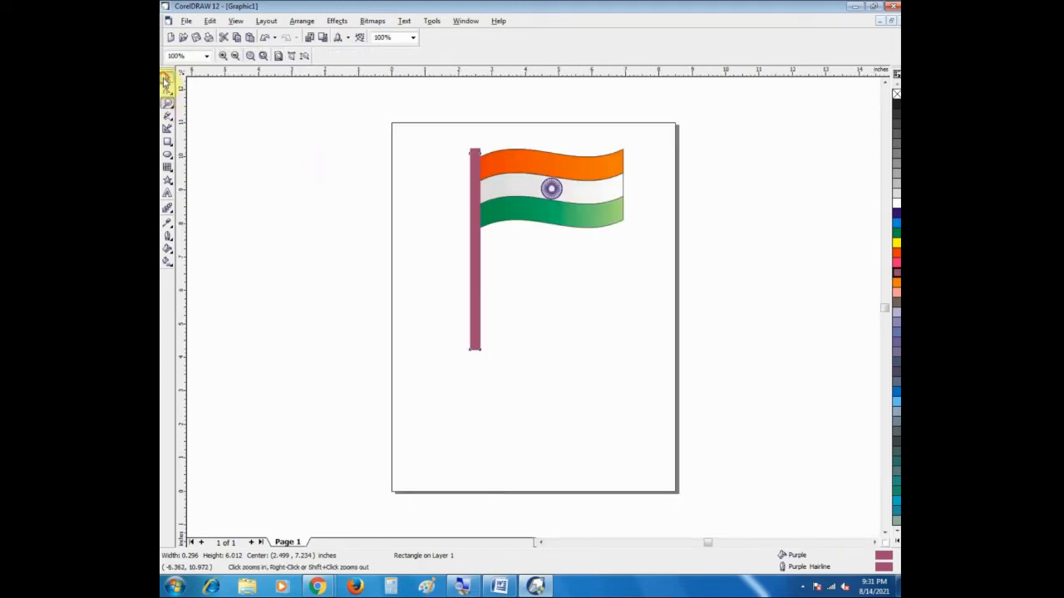
pyautogui.click(165, 78)
pyautogui.click(472, 238)
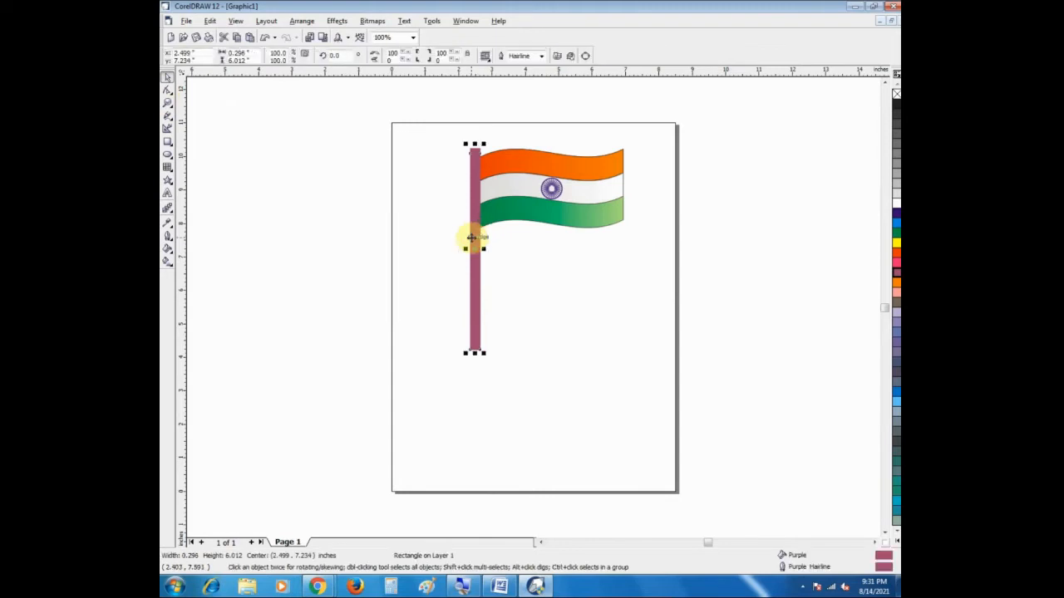
pyautogui.press('Escape')
pyautogui.click(470, 234)
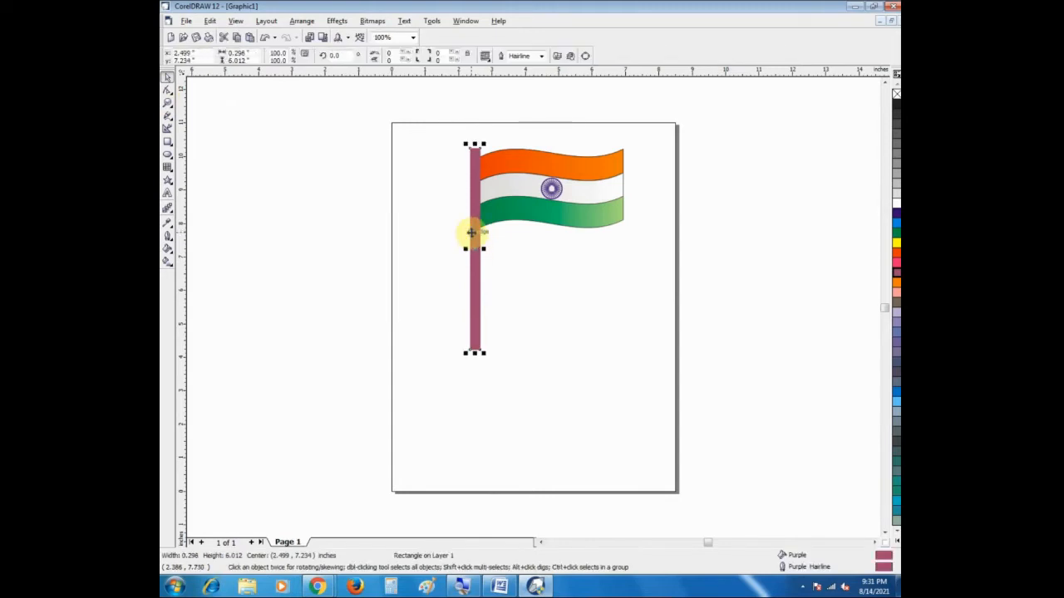
pyautogui.press('Delete')
pyautogui.hotkey('ctrl', 'z')
pyautogui.click(369, 167)
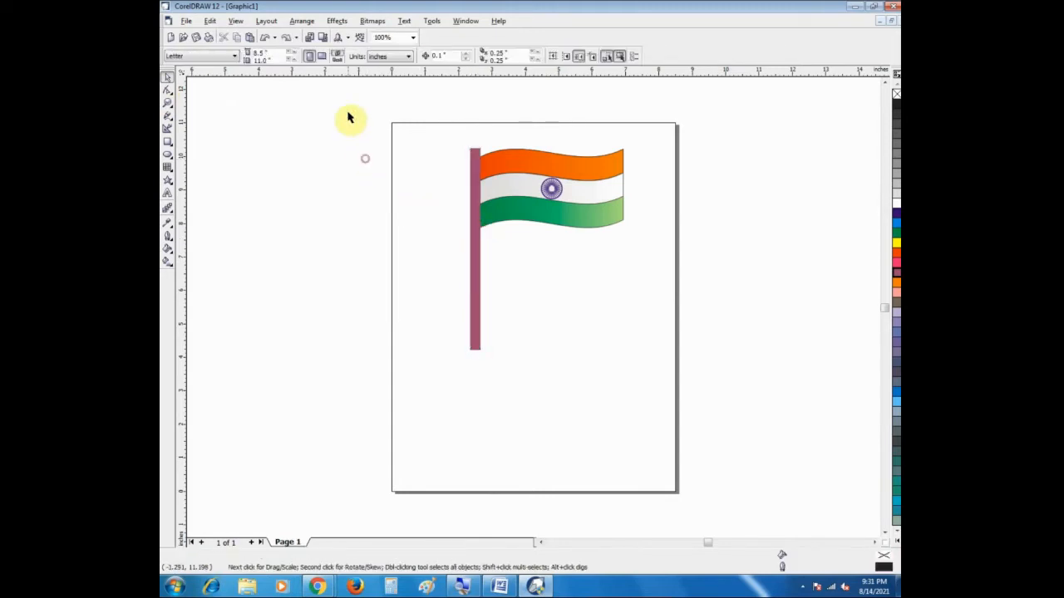
# Step: Set the roundness of both top corners of the flagpole rectangle to 100 and inspect the rounded end
pyautogui.click(470, 173)
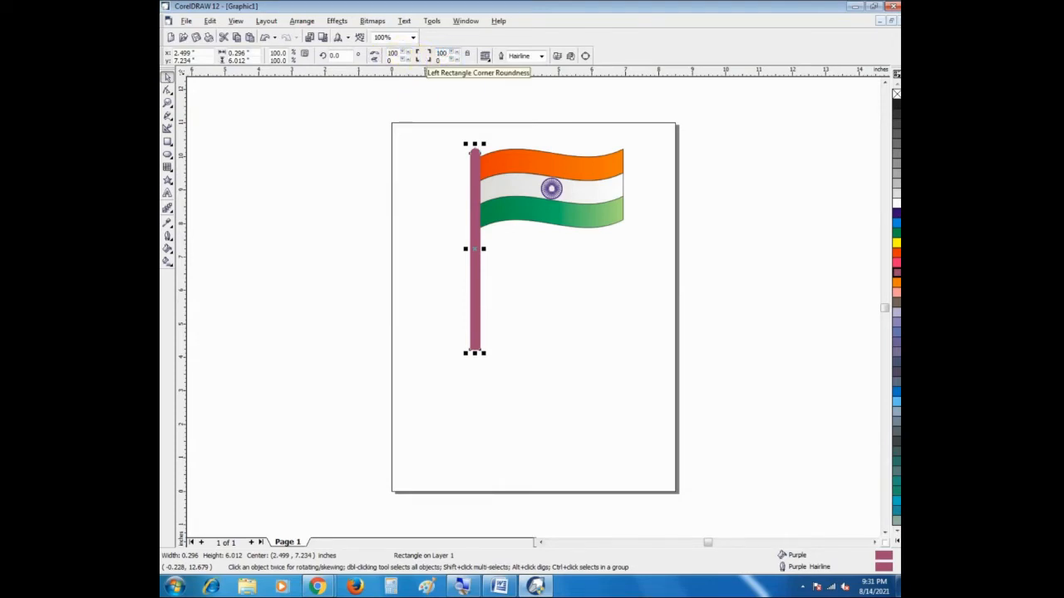
pyautogui.click(167, 103)
pyautogui.moveTo(427, 135); pyautogui.dragTo(499, 189)
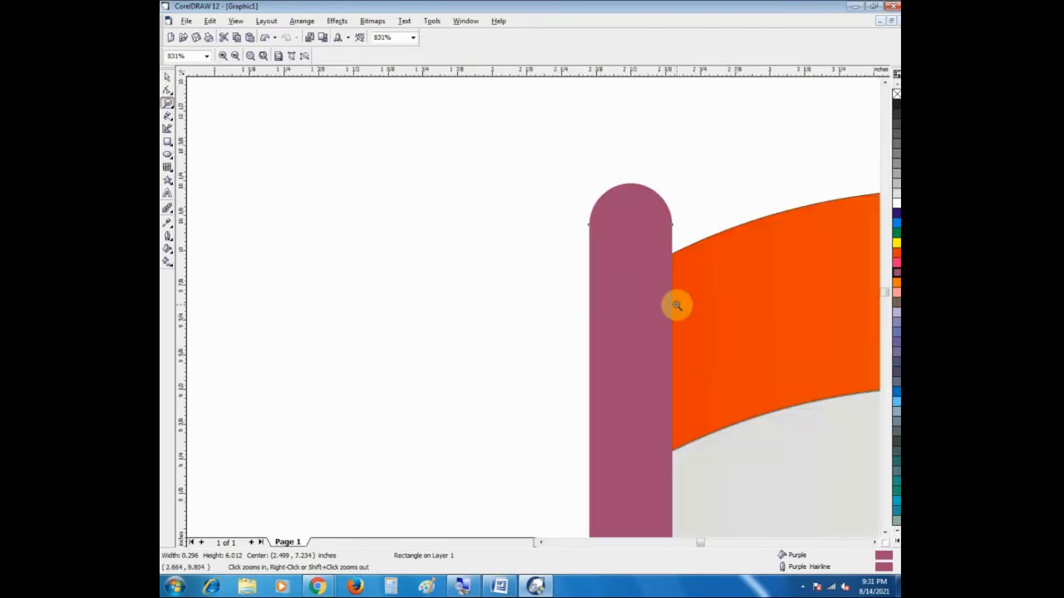
pyautogui.rightClick(677, 305)
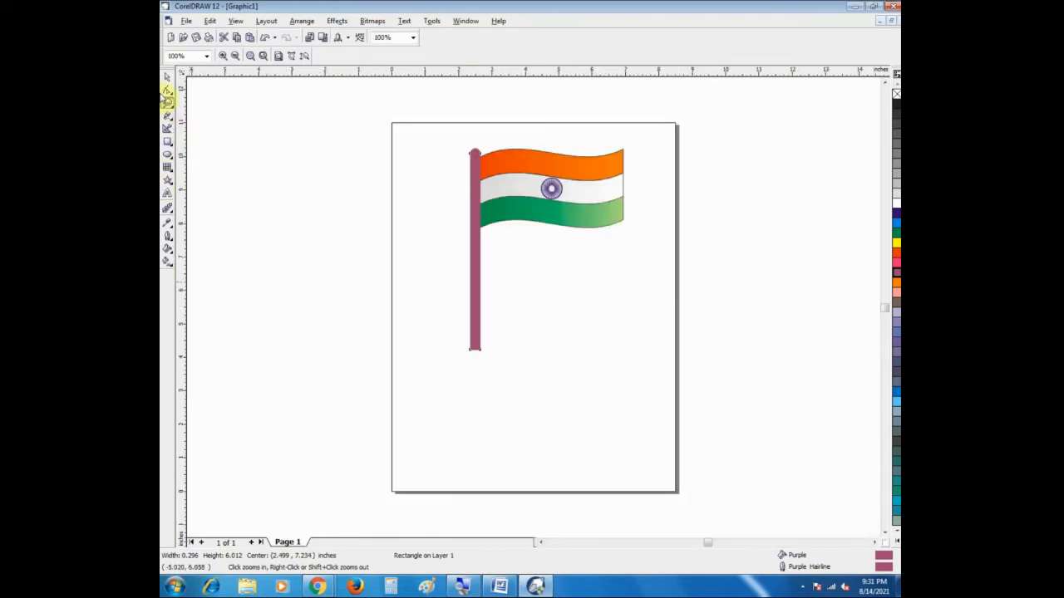
pyautogui.click(166, 78)
# Step: Draw an ellipse about 0.9 by 0.3 inches at the flagpole's foot and colour its fill and outline purple
pyautogui.click(167, 158)
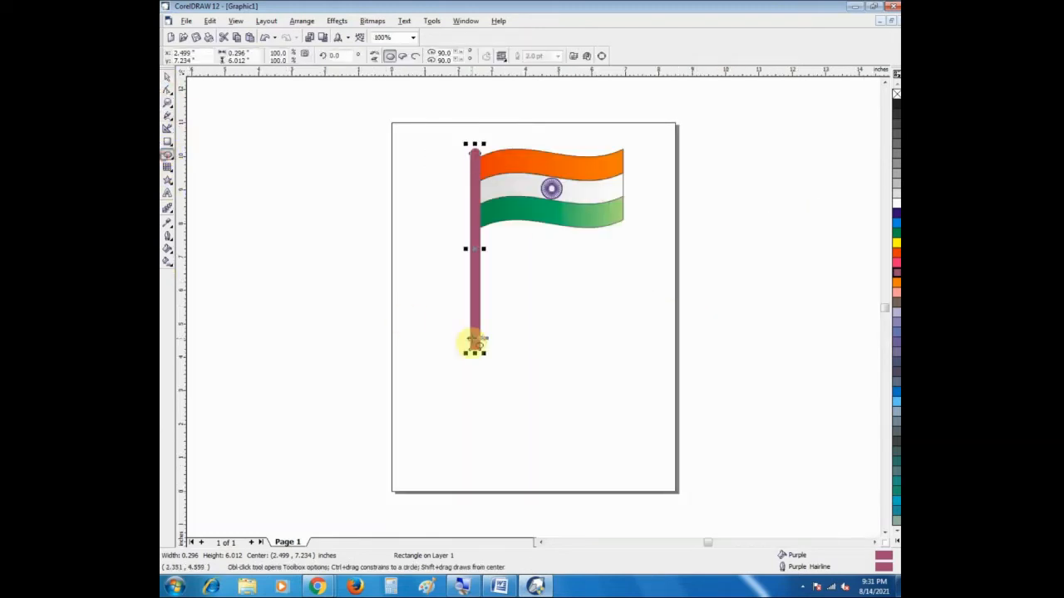
pyautogui.moveTo(462, 350); pyautogui.dragTo(493, 363)
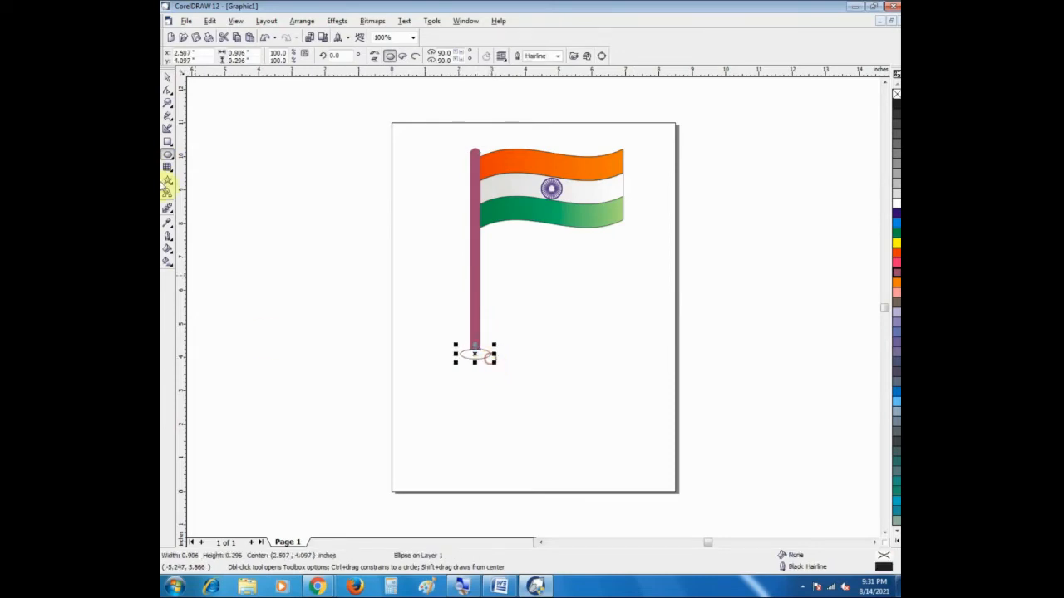
pyautogui.click(167, 79)
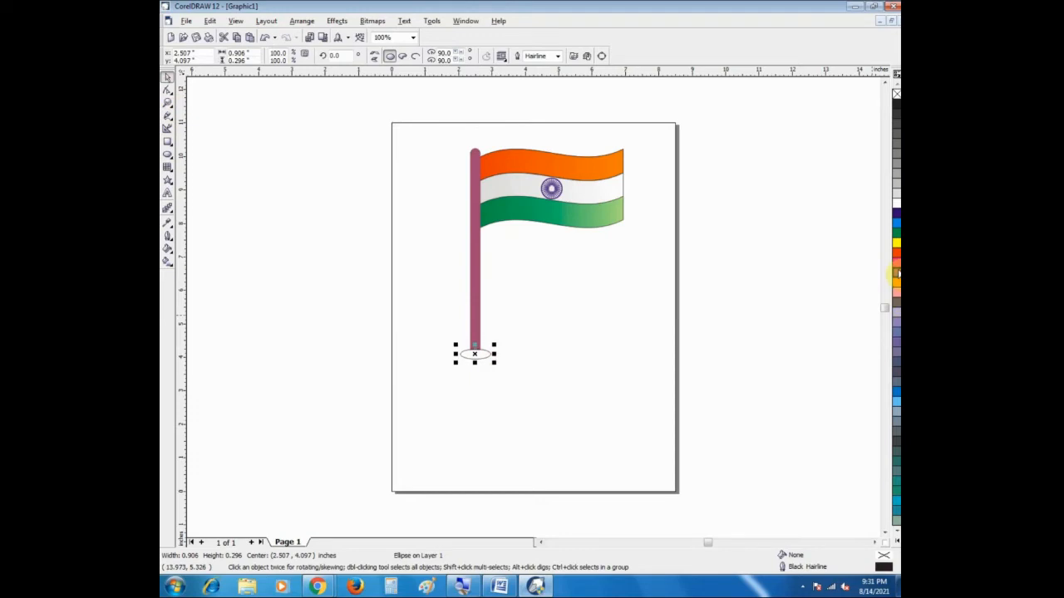
pyautogui.click(280, 319)
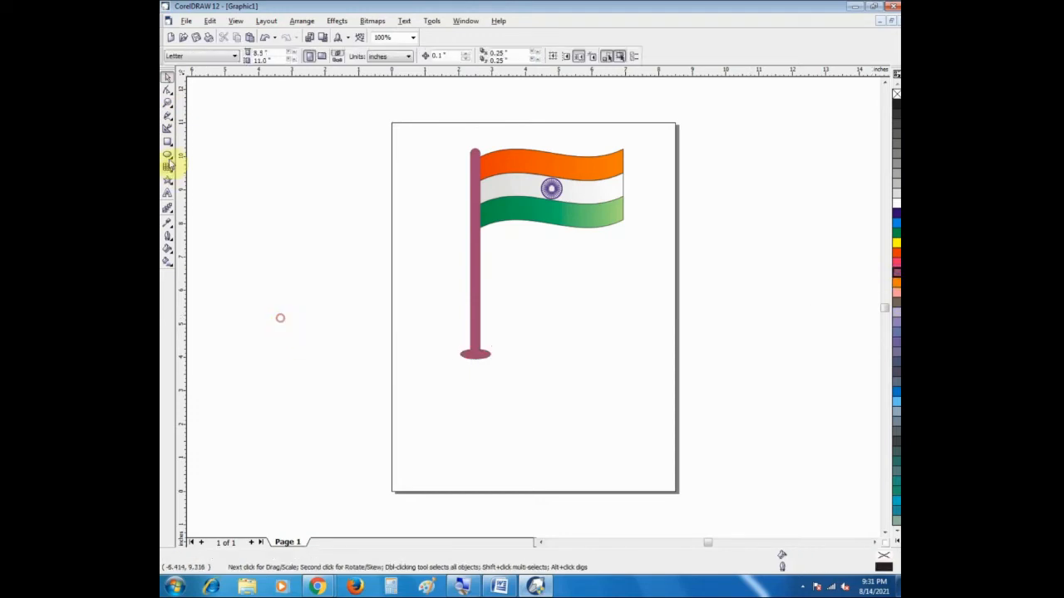
pyautogui.click(167, 103)
pyautogui.moveTo(430, 326); pyautogui.dragTo(517, 375)
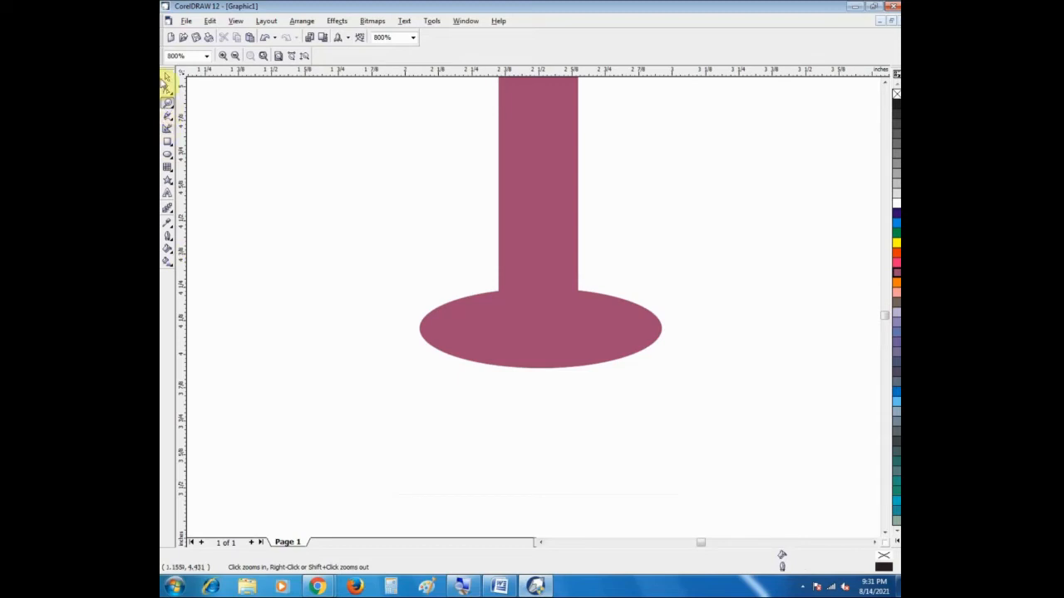
pyautogui.rightClick(351, 218)
pyautogui.click(167, 78)
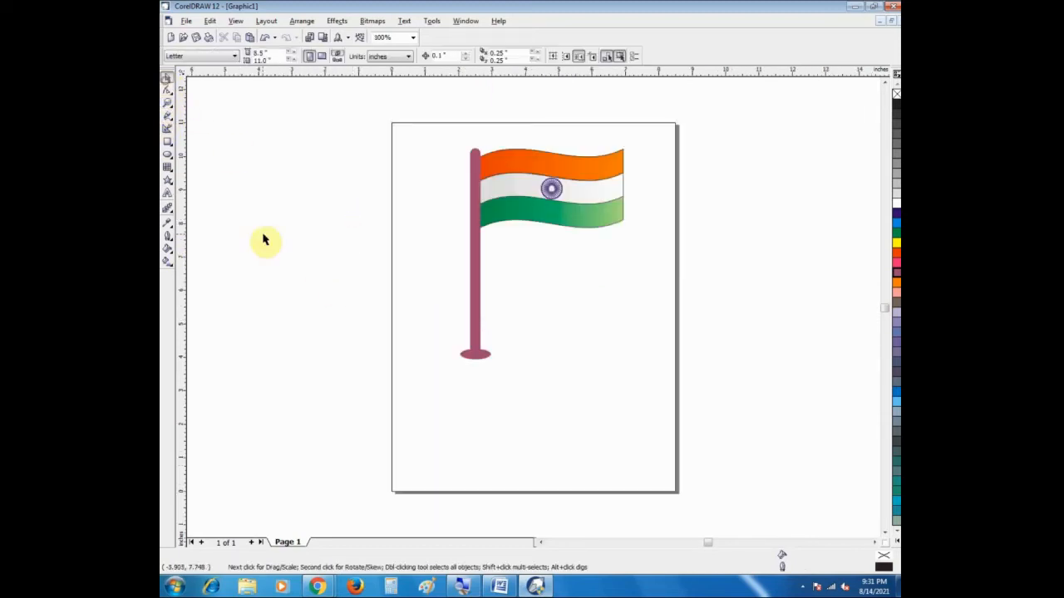
# Step: Remove the outlines from the orange, white and green flag stripes
pyautogui.click(574, 164)
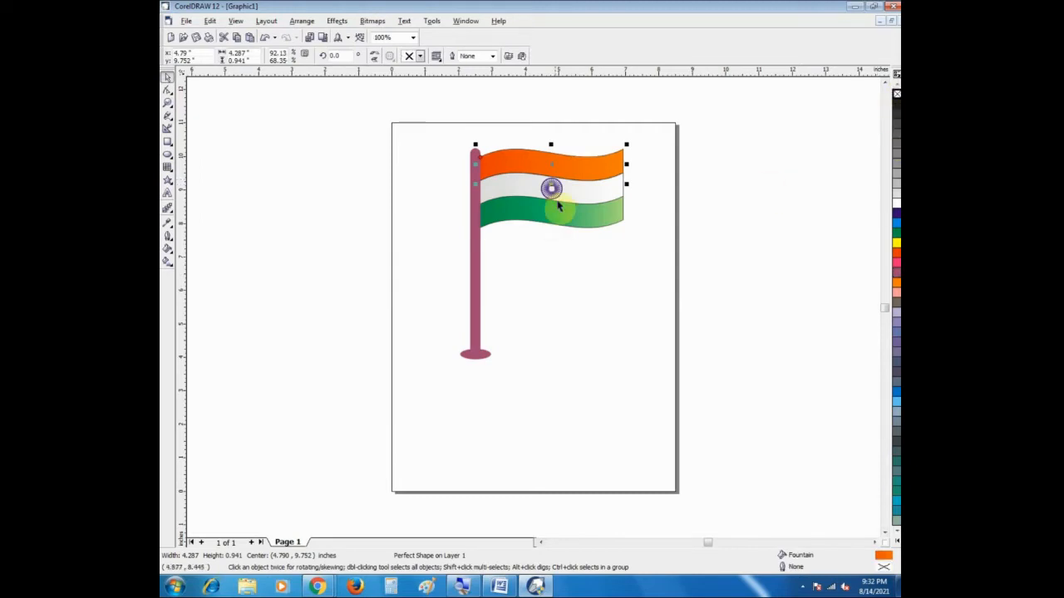
pyautogui.click(593, 194)
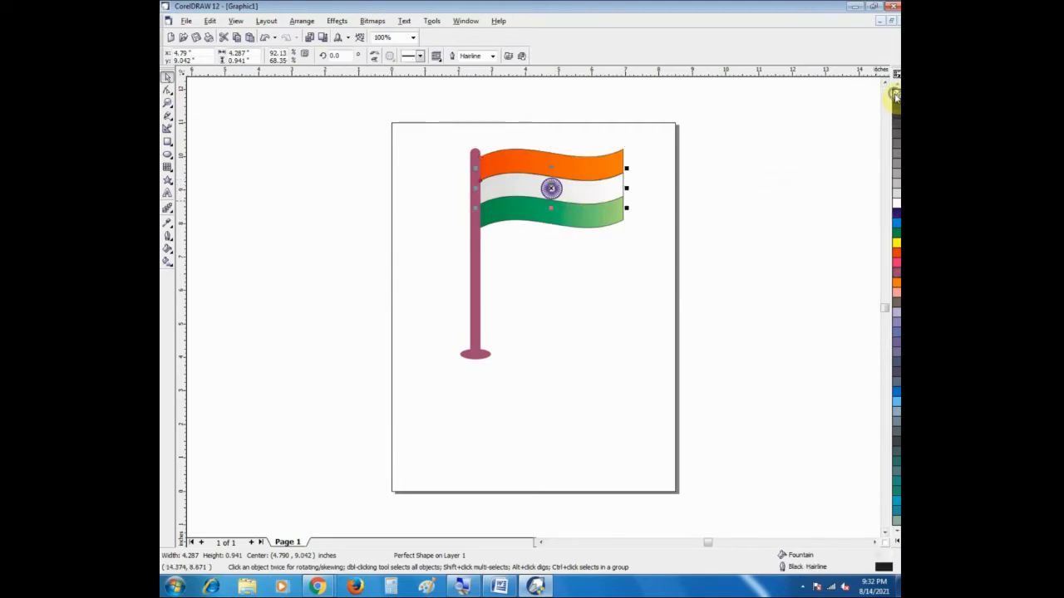
pyautogui.click(542, 218)
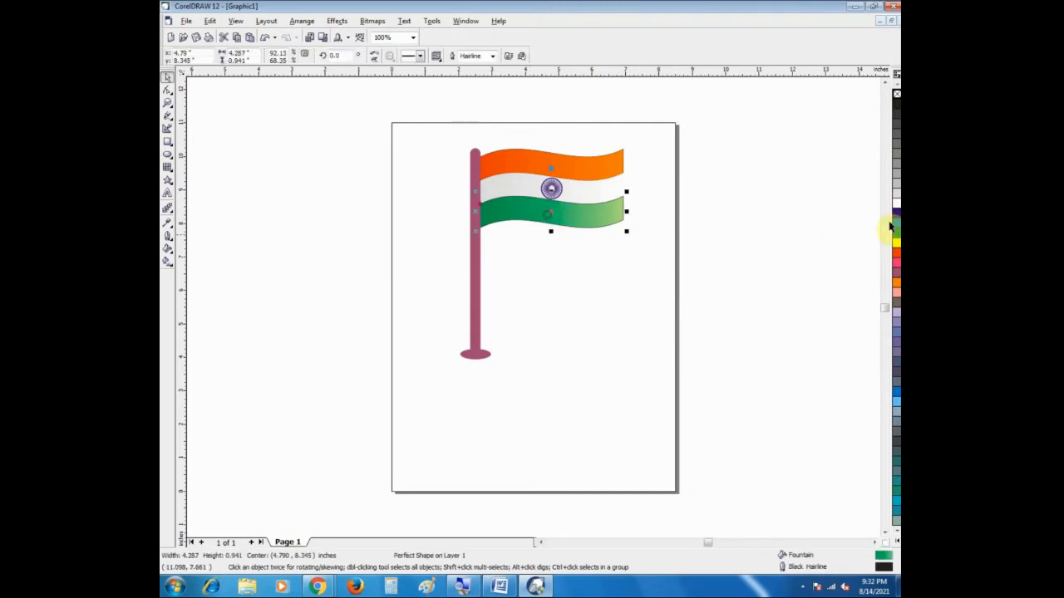
pyautogui.click(791, 230)
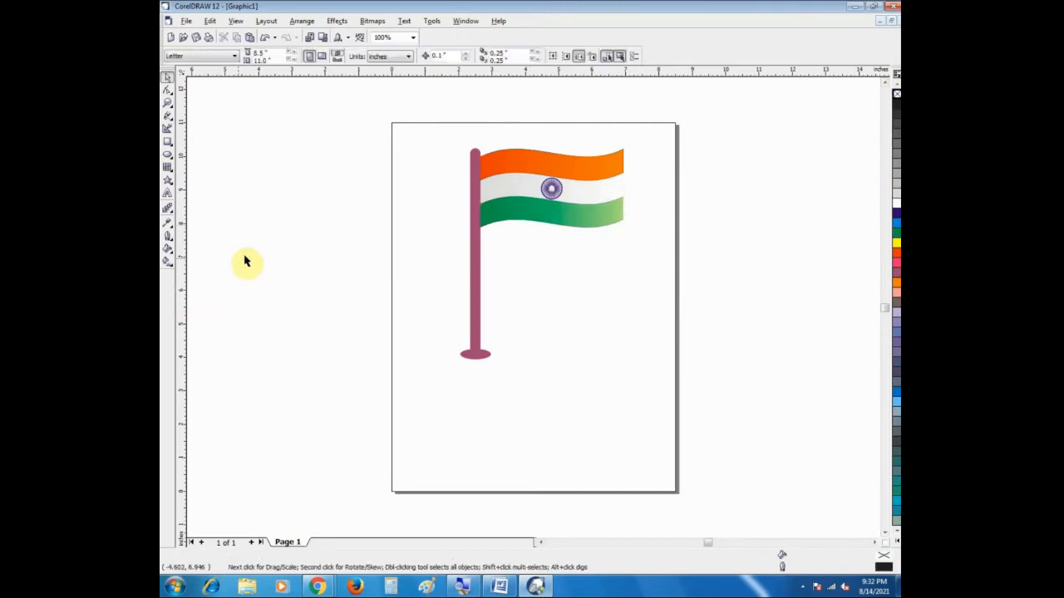
# Step: Group all parts of the flag, wheel, pole and base, and shift the group slightly down and left
pyautogui.moveTo(369, 130); pyautogui.dragTo(648, 408)
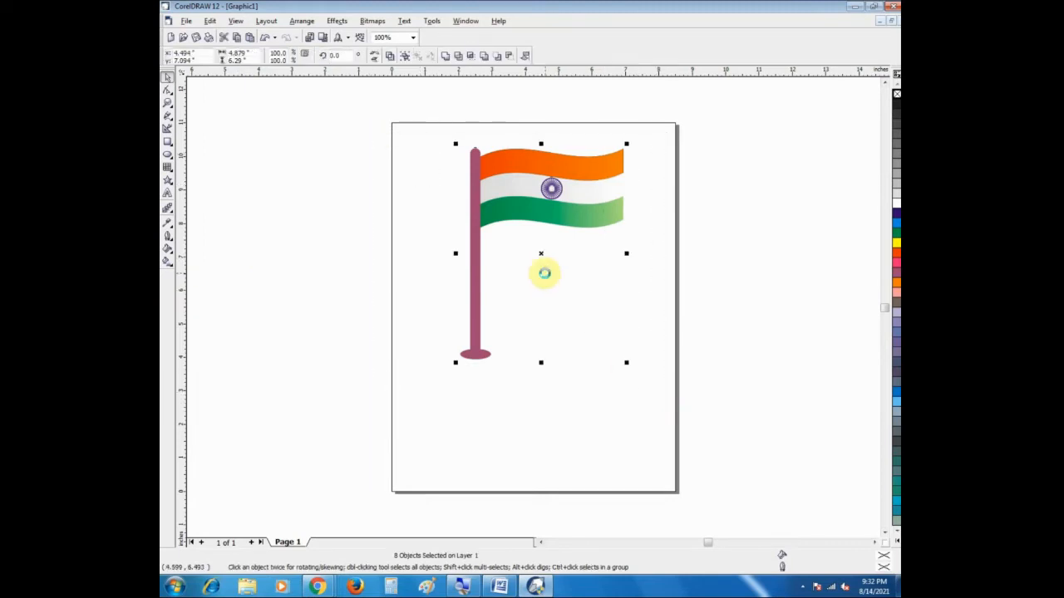
pyautogui.hotkey('ctrl', 'g')
pyautogui.moveTo(539, 252); pyautogui.dragTo(528, 261)
pyautogui.click(290, 268)
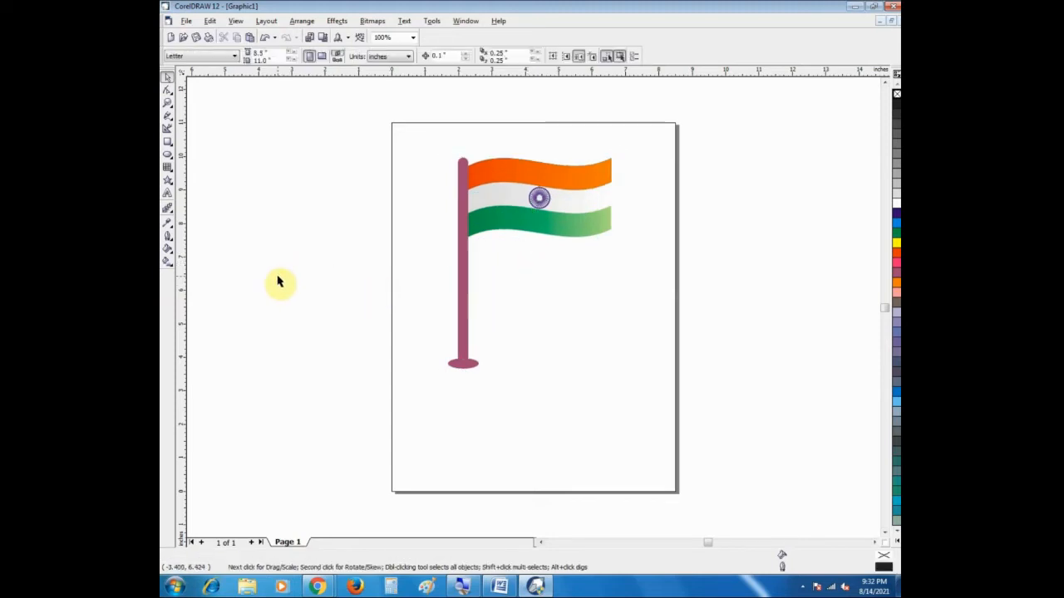
# Step: Spray a trail of balloons above and left of the flag with the Artistic Media Sprayer, and shift it slightly left
pyautogui.click(166, 119)
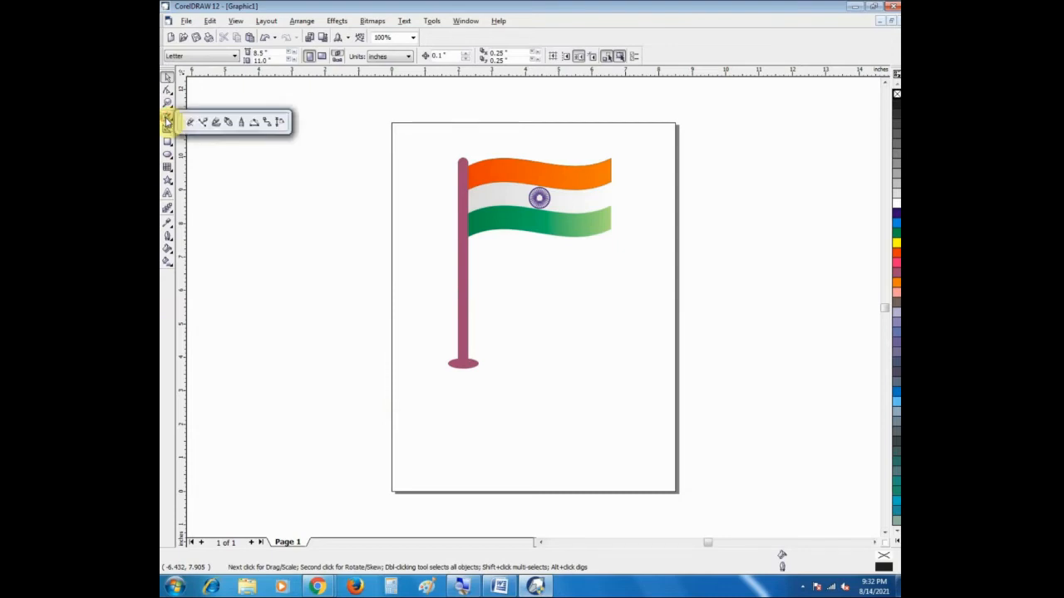
pyautogui.click(215, 123)
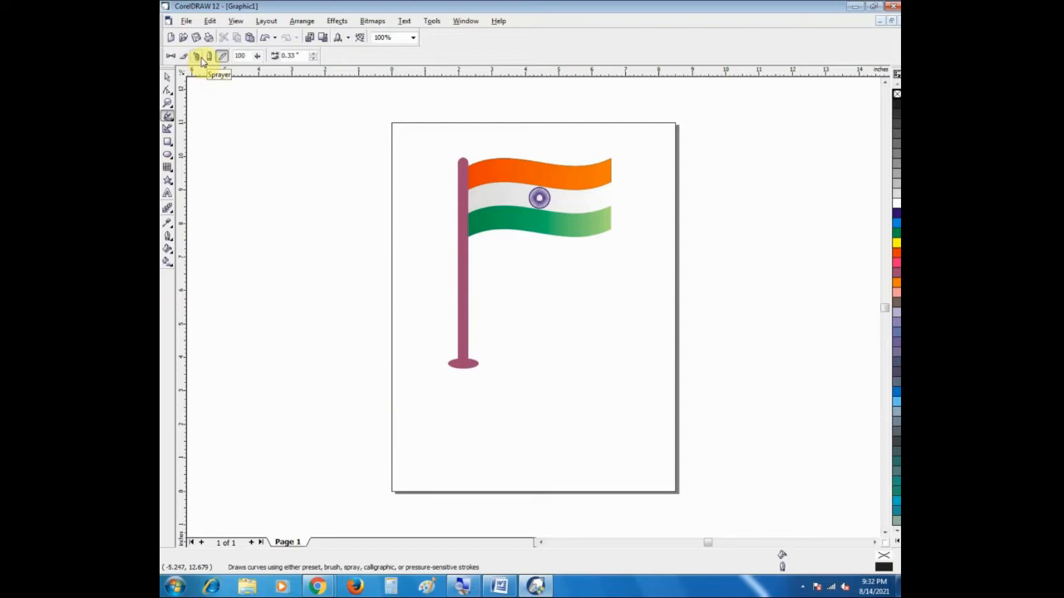
pyautogui.click(201, 57)
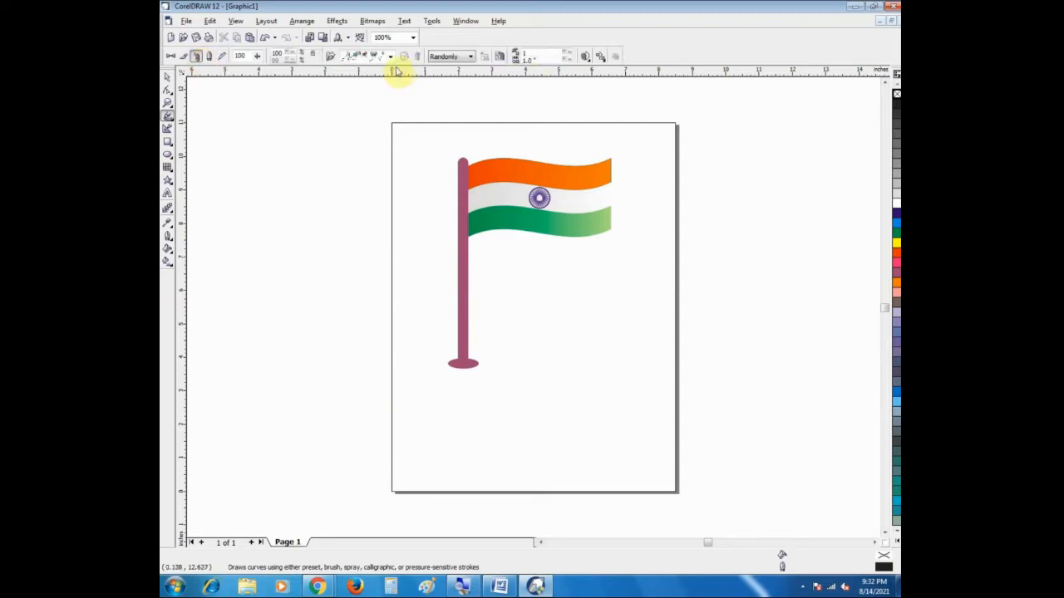
pyautogui.click(391, 57)
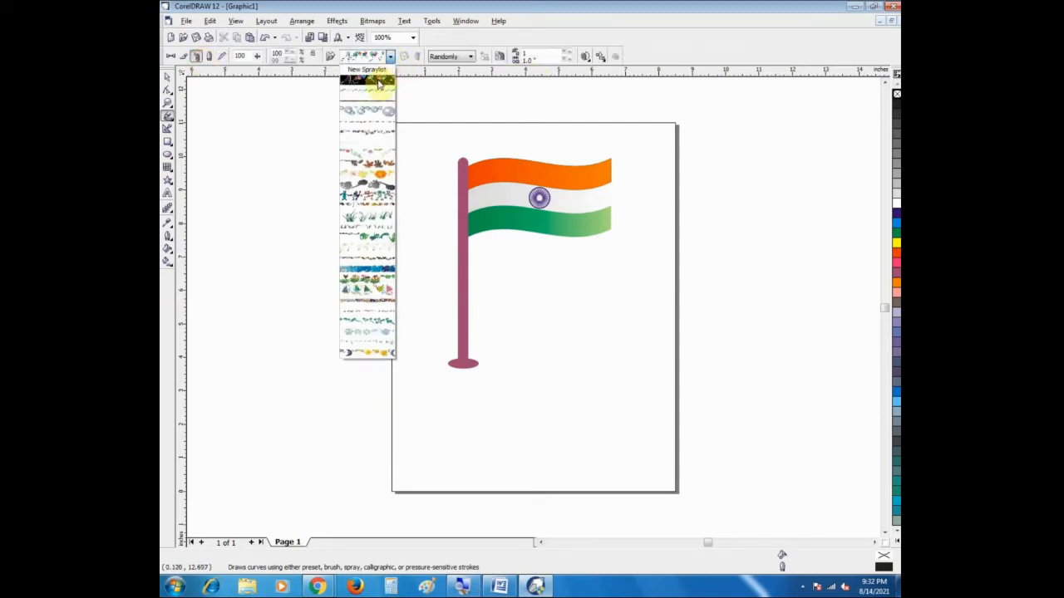
pyautogui.click(384, 82)
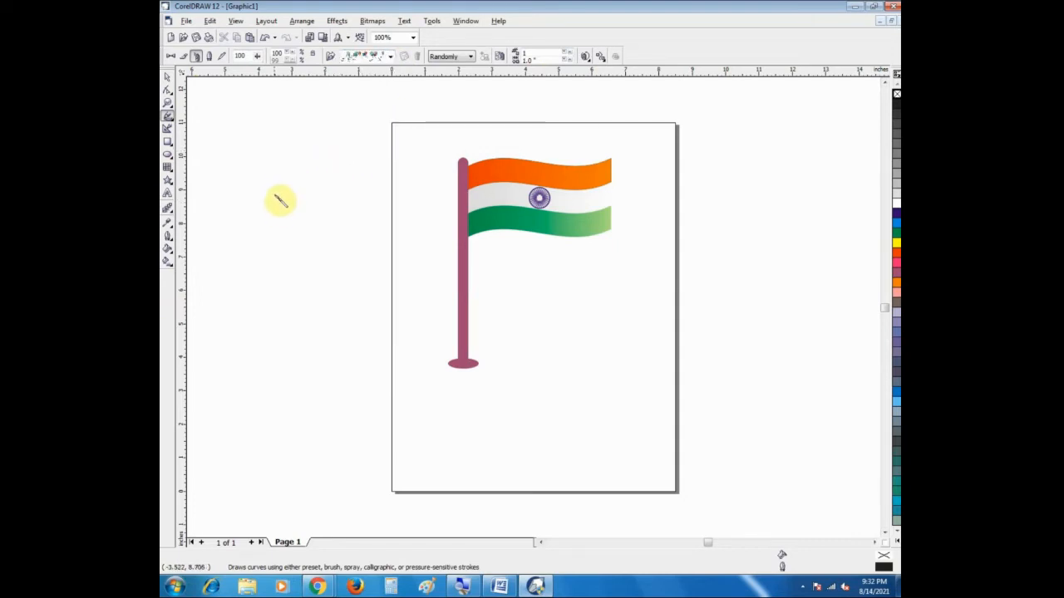
pyautogui.moveTo(277, 166); pyautogui.dragTo(501, 133)
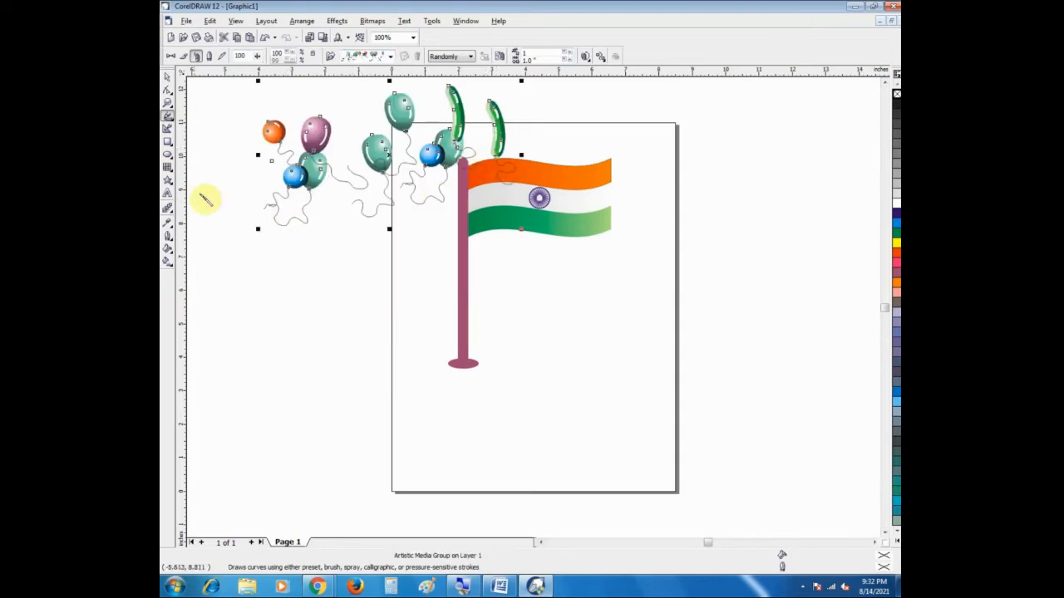
pyautogui.click(166, 76)
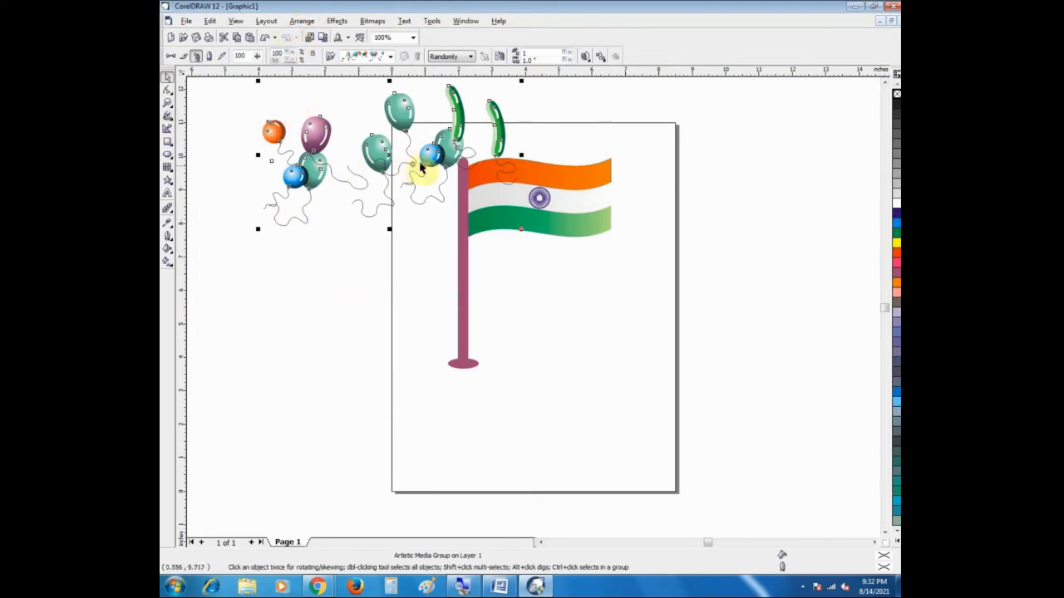
pyautogui.moveTo(388, 158); pyautogui.dragTo(346, 161)
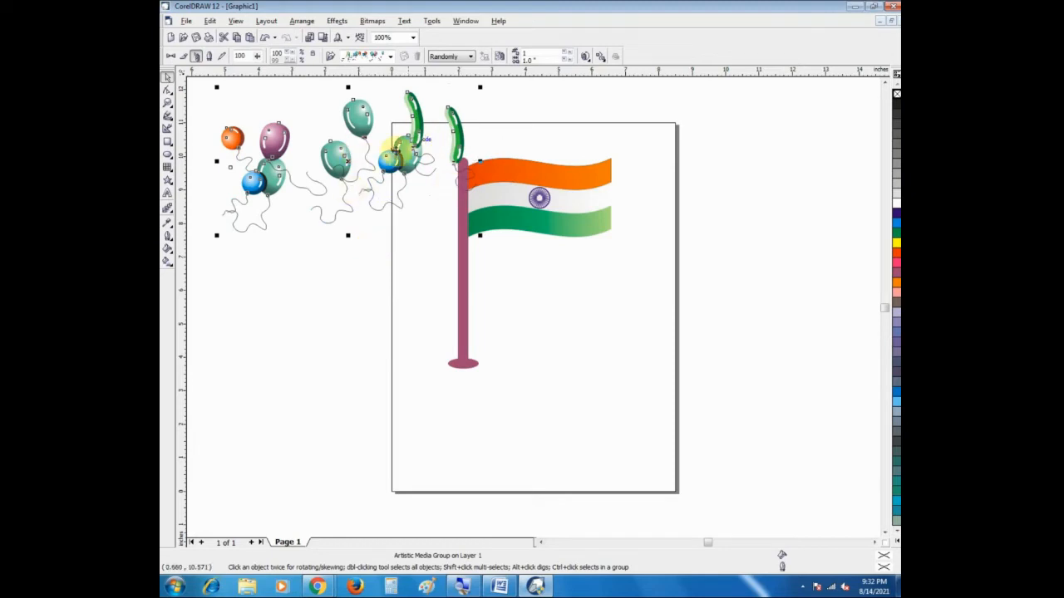
# Step: Break the balloon spray's artistic media group apart and ungroup it into separate balloons
pyautogui.click(303, 21)
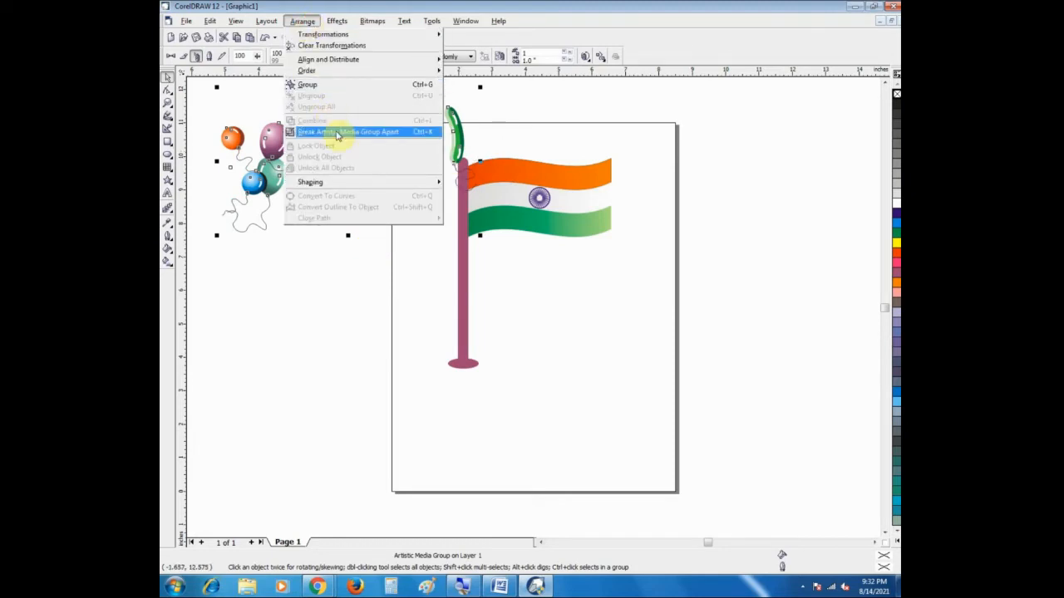
pyautogui.click(338, 133)
pyautogui.click(304, 269)
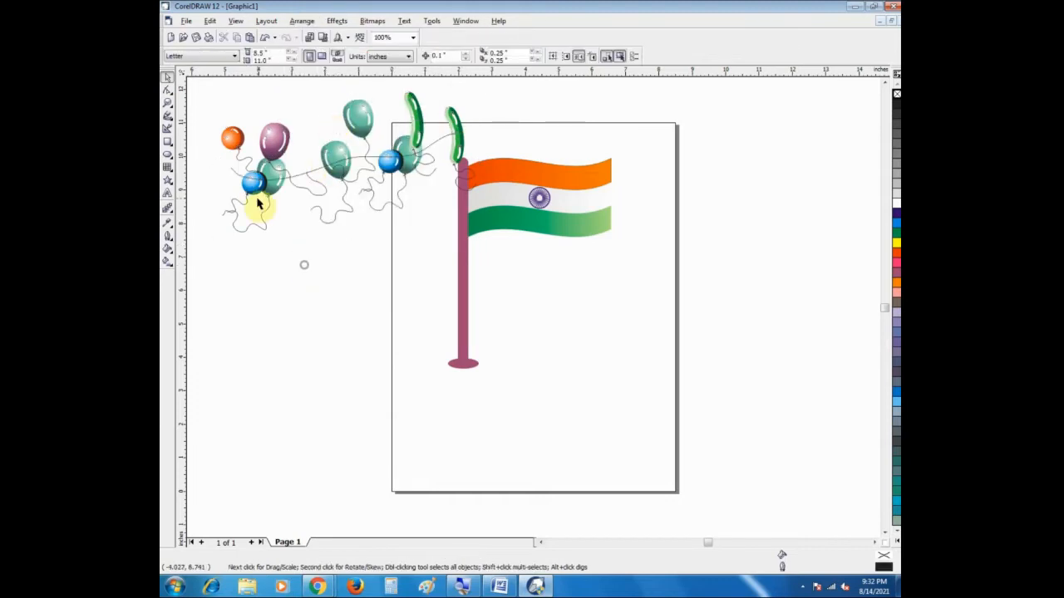
pyautogui.moveTo(189, 88); pyautogui.dragTo(483, 240)
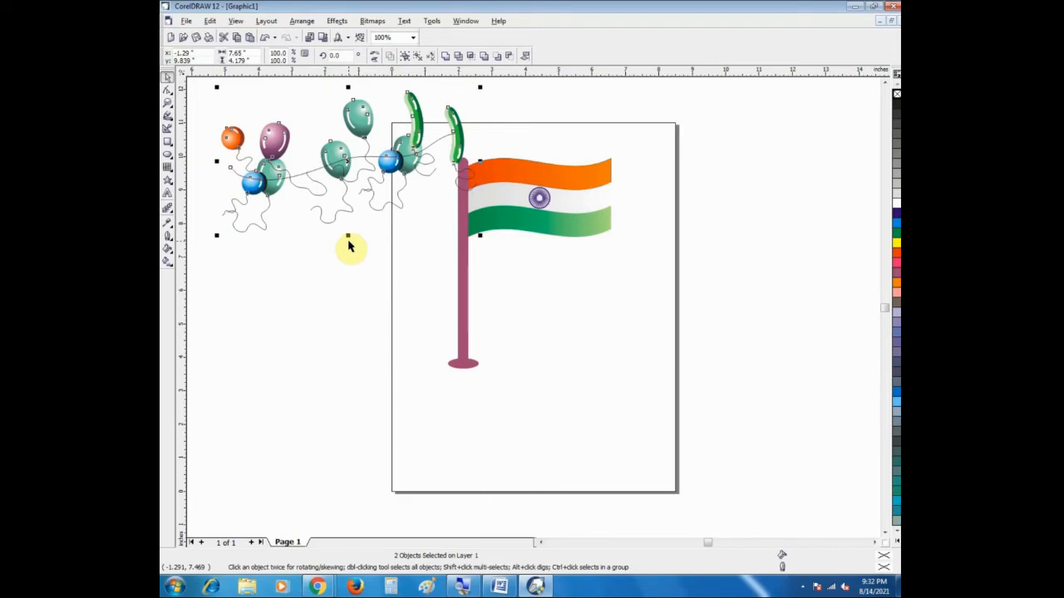
pyautogui.click(304, 254)
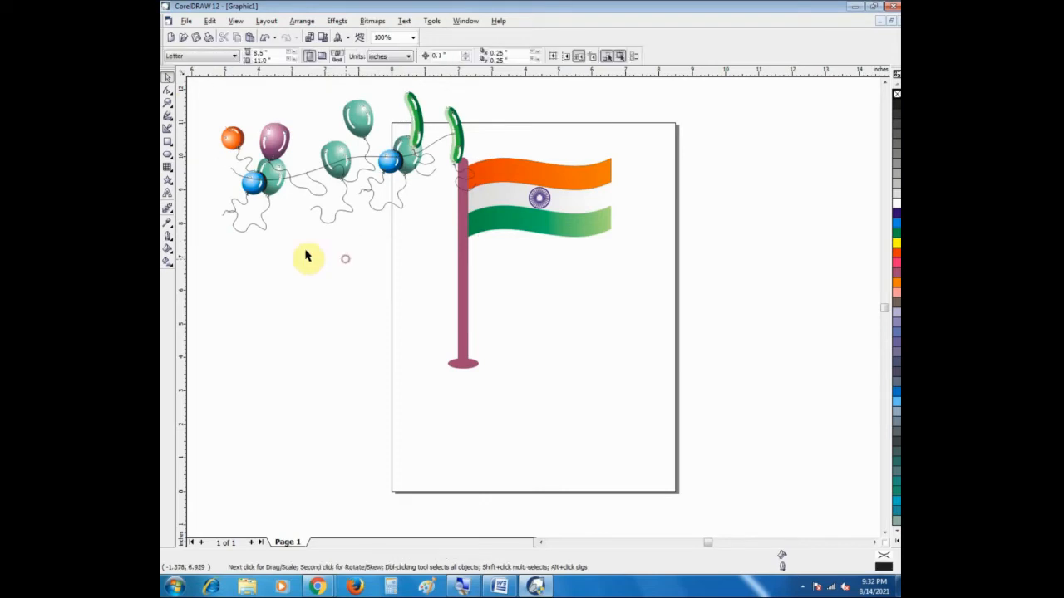
# Step: Move one single teal balloon to the lower right of the flag and another to the page's upper-right corner
pyautogui.moveTo(308, 126); pyautogui.dragTo(358, 260)
pyautogui.moveTo(333, 189); pyautogui.dragTo(650, 253)
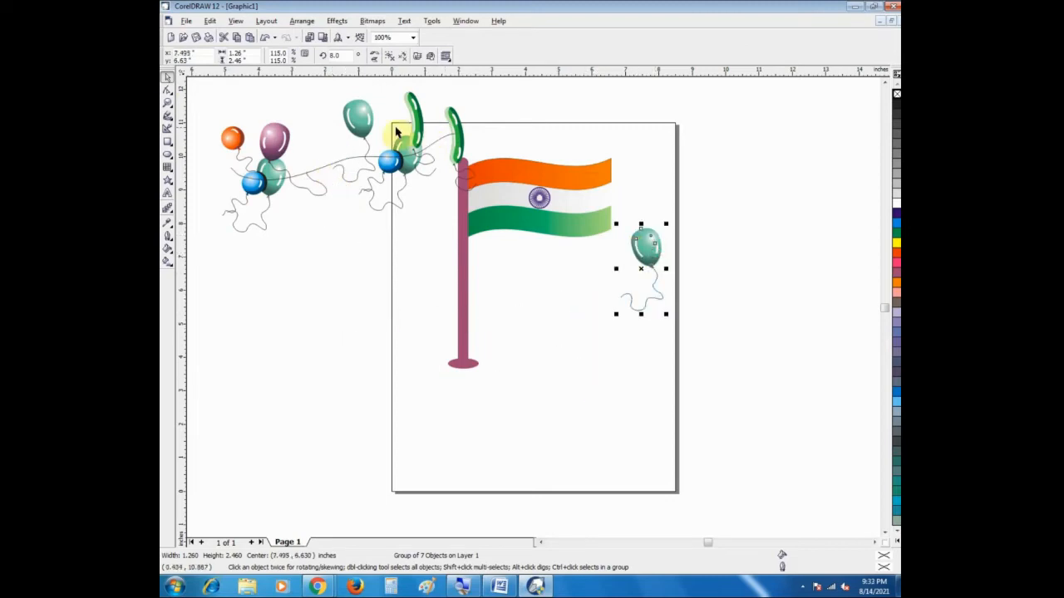
pyautogui.moveTo(323, 97); pyautogui.dragTo(373, 202)
pyautogui.click(355, 121)
pyautogui.moveTo(355, 124); pyautogui.dragTo(658, 107)
# Step: Move the blue-and-teal balloon pair beside the flagpole's left side and the orange balloon below the flag
pyautogui.moveTo(358, 135); pyautogui.dragTo(415, 218)
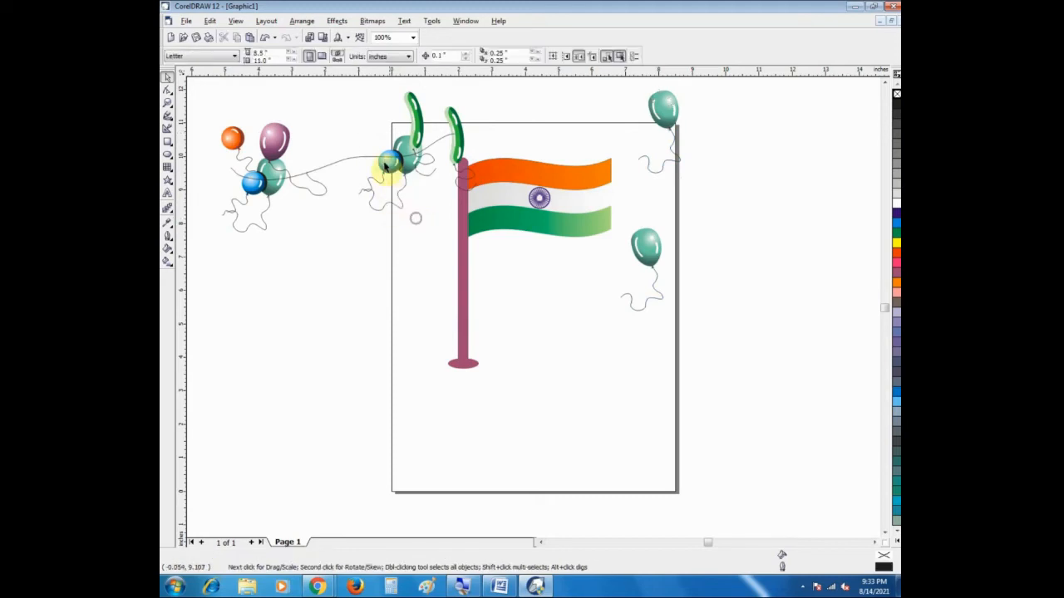
pyautogui.moveTo(388, 169); pyautogui.dragTo(401, 249)
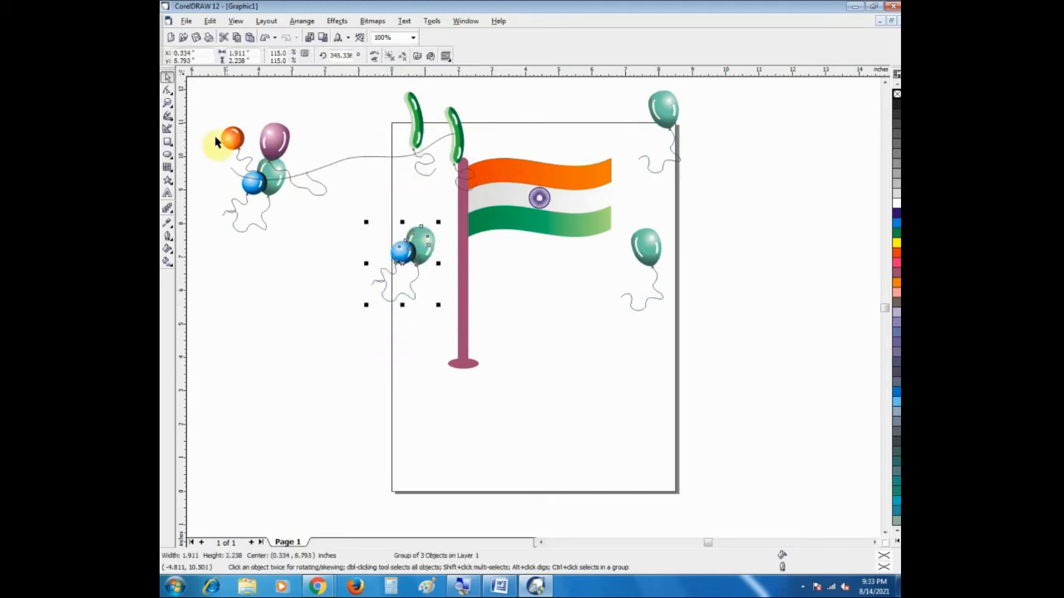
pyautogui.moveTo(224, 144); pyautogui.dragTo(552, 285)
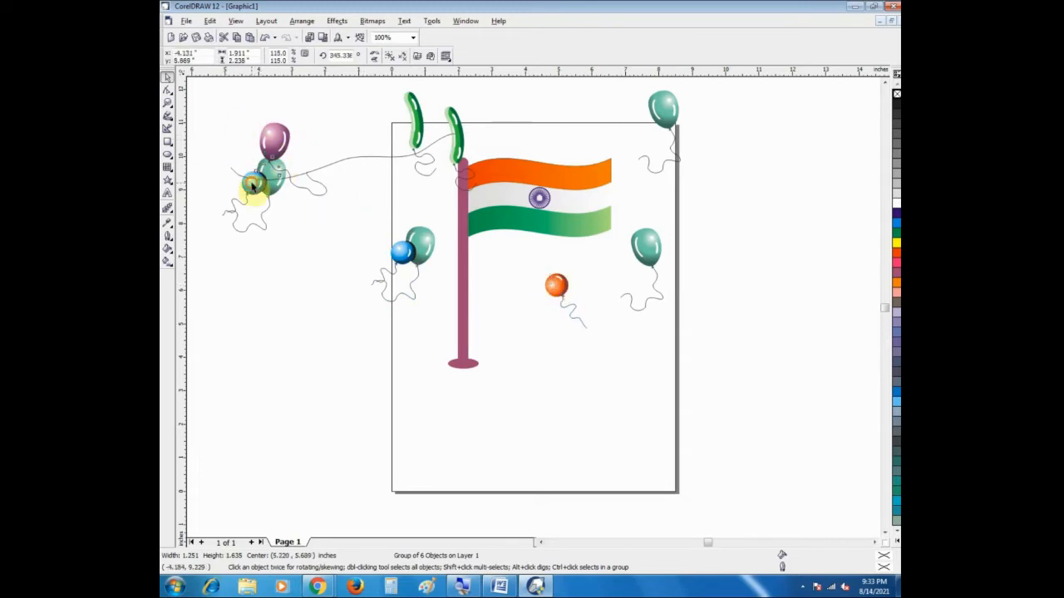
# Step: Move the purple balloon from the spray to the top edge of the page, above the flag
pyautogui.click(204, 179)
pyautogui.click(253, 185)
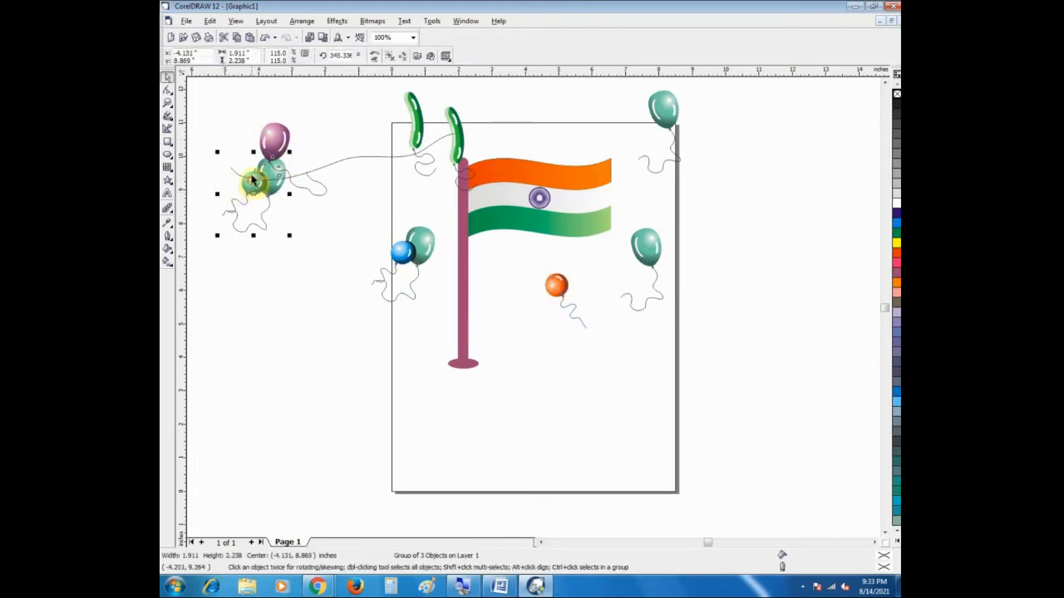
pyautogui.moveTo(274, 138); pyautogui.dragTo(535, 99)
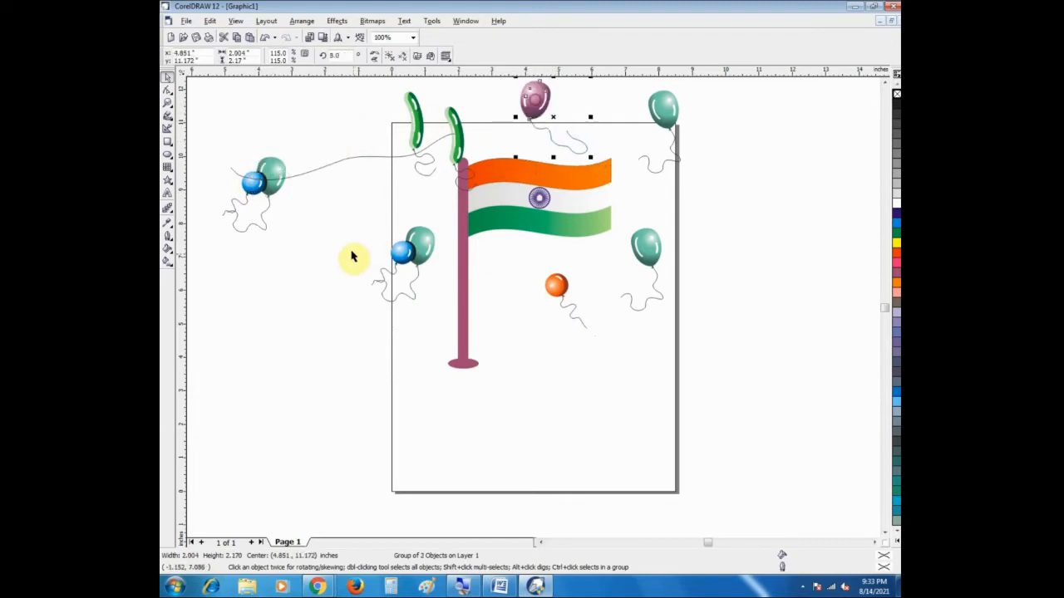
# Step: Delete the two long green balloons near the flagpole and the leftover curve of the balloon spray
pyautogui.click(418, 130)
pyautogui.press('Delete')
pyautogui.click(452, 136)
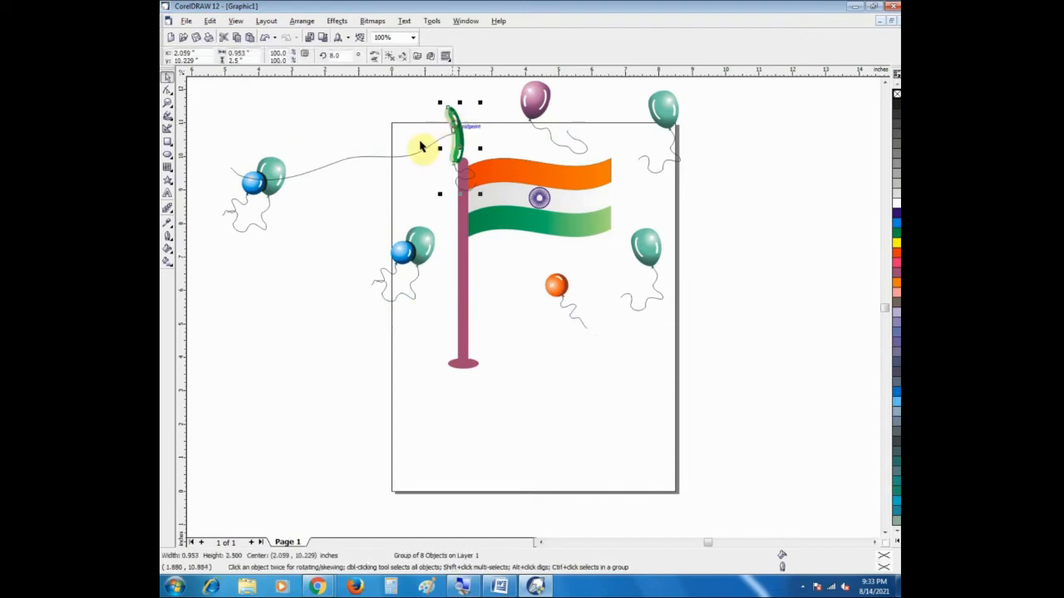
pyautogui.press('Delete')
pyautogui.click(271, 177)
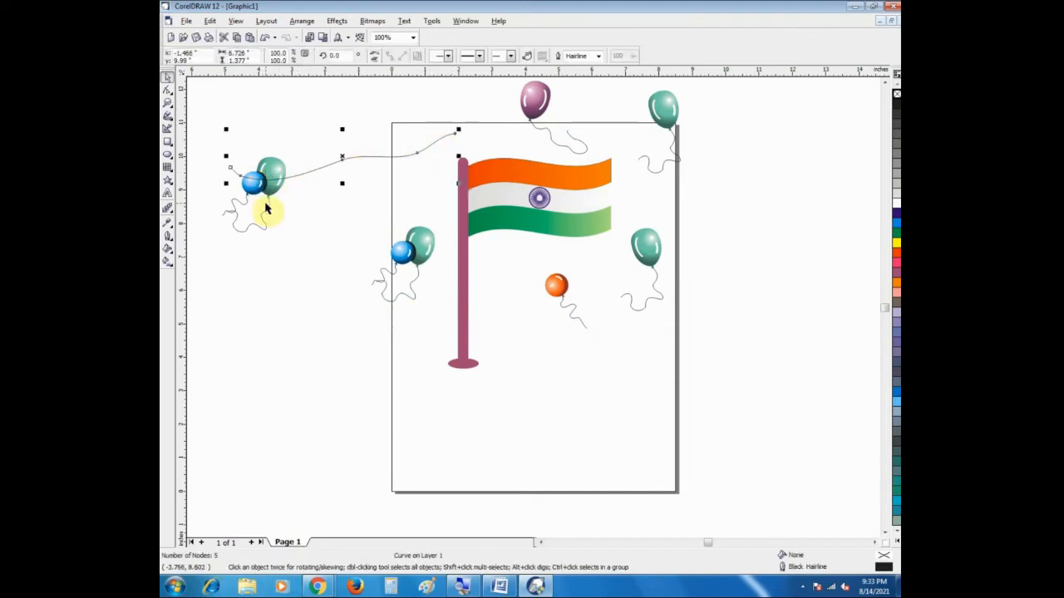
pyautogui.press('Delete')
# Step: Ungroup the remaining blue-and-teal balloon pair and move the blue balloon to the page's upper-left corner
pyautogui.click(262, 202)
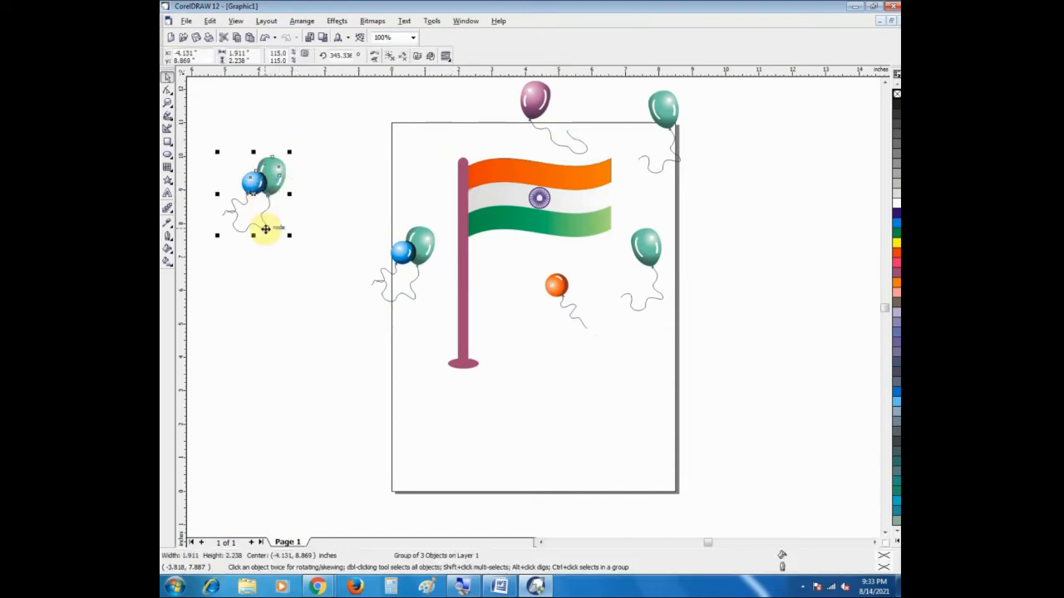
pyautogui.hotkey('ctrl', 'u')
pyautogui.click(269, 267)
pyautogui.click(249, 196)
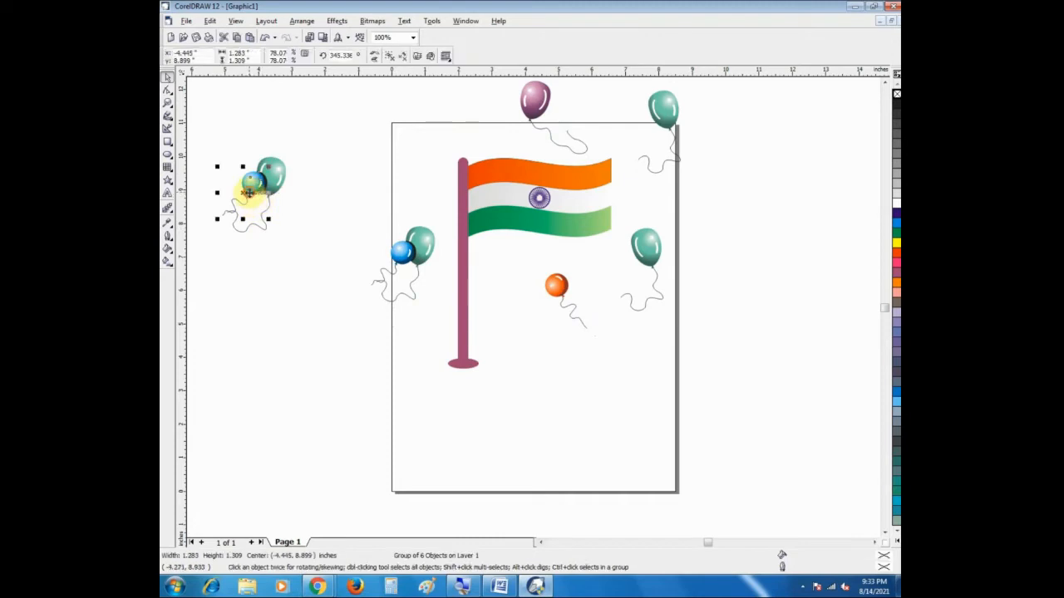
pyautogui.moveTo(250, 192); pyautogui.dragTo(418, 155)
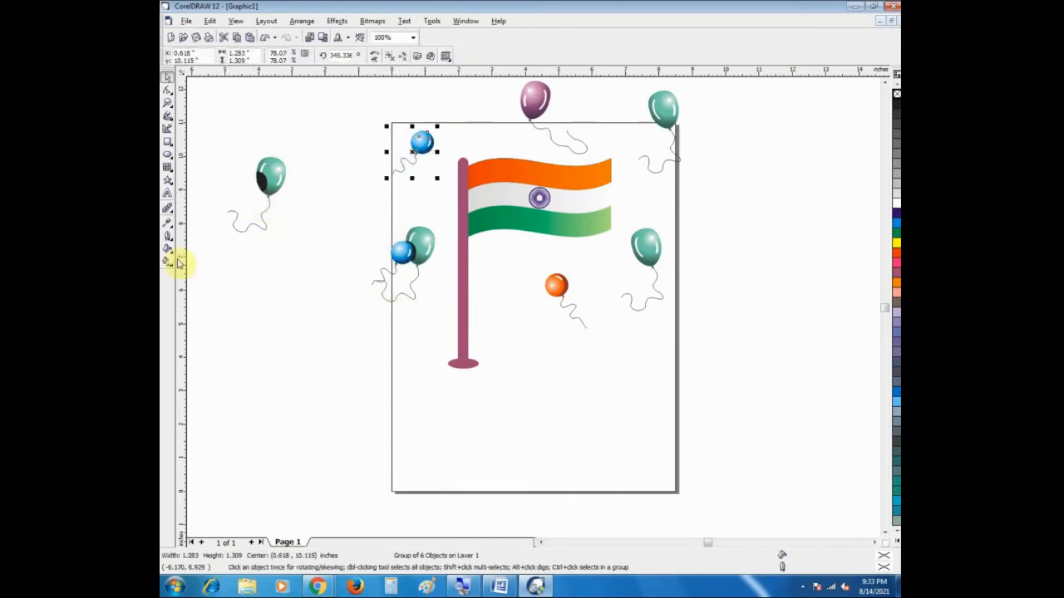
# Step: Rotate the remaining teal balloon off the page about 45° counterclockwise, together with its dark overlap piece
pyautogui.moveTo(211, 148); pyautogui.dragTo(305, 275)
pyautogui.click(266, 198)
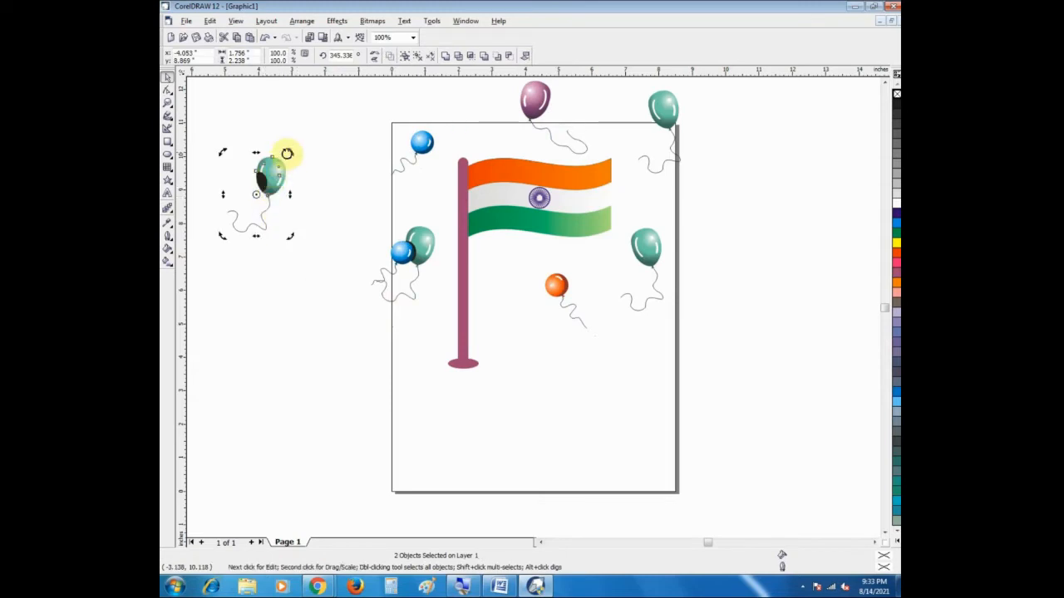
pyautogui.moveTo(289, 150); pyautogui.dragTo(247, 124)
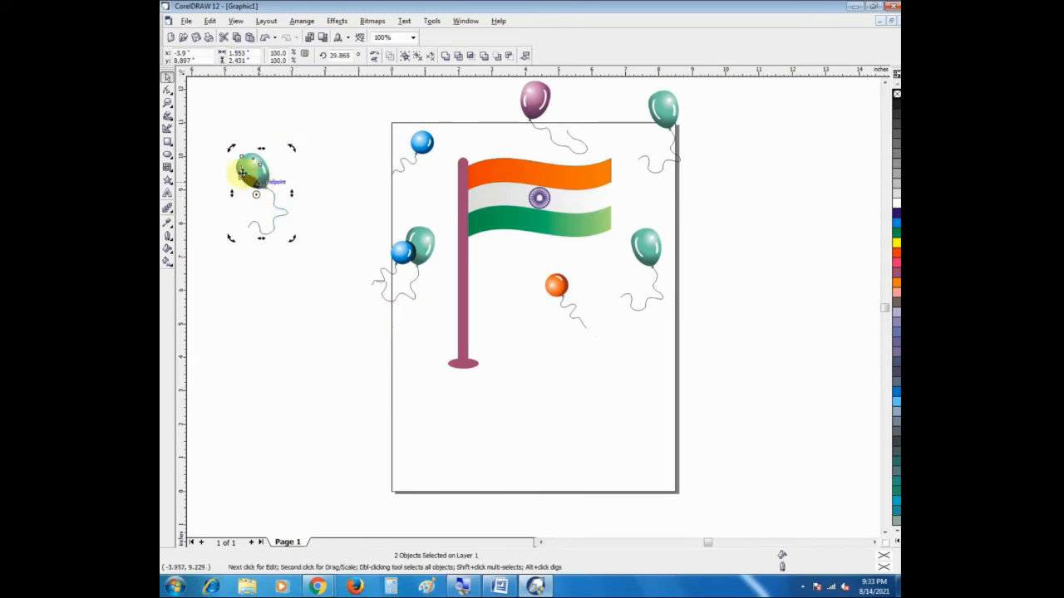
# Step: Move the tilted teal balloon to the page's lower right, below the other teal balloon, and delete the dark piece left behind
pyautogui.click(212, 117)
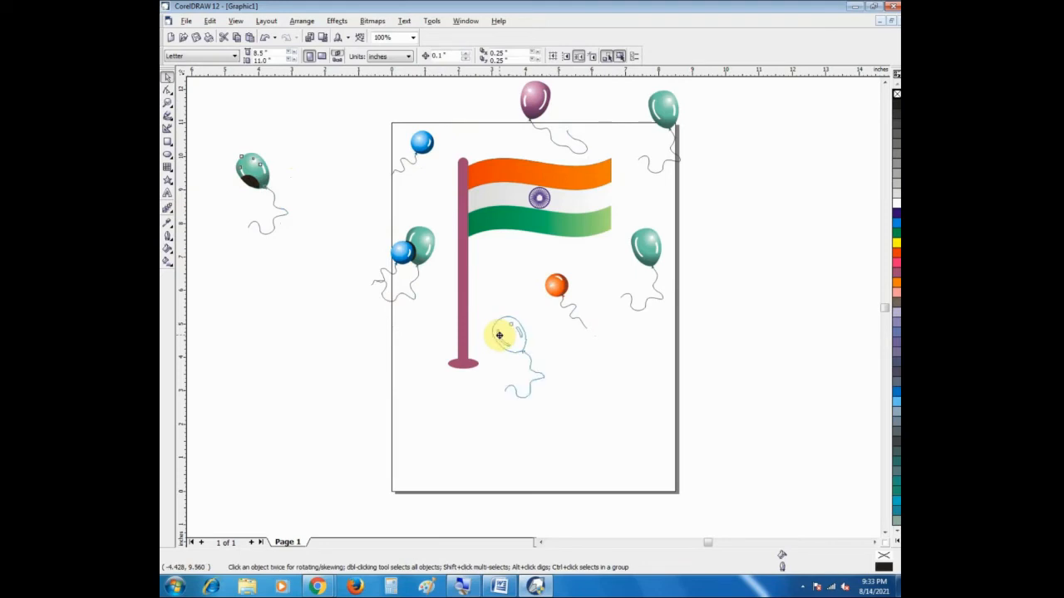
pyautogui.moveTo(633, 369); pyautogui.dragTo(634, 351)
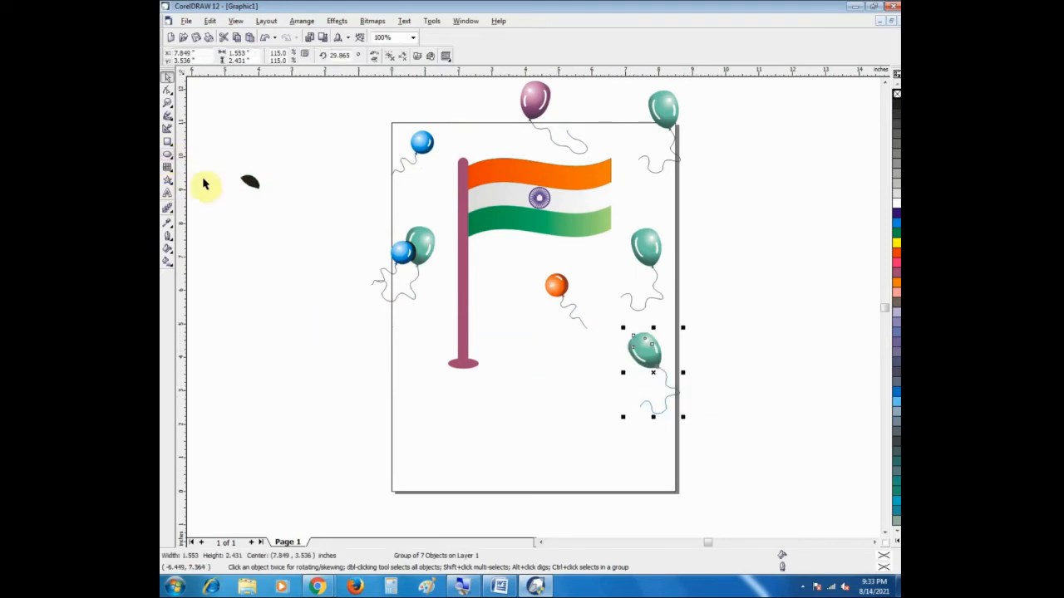
pyautogui.moveTo(209, 161); pyautogui.dragTo(275, 237)
pyautogui.press('Delete')
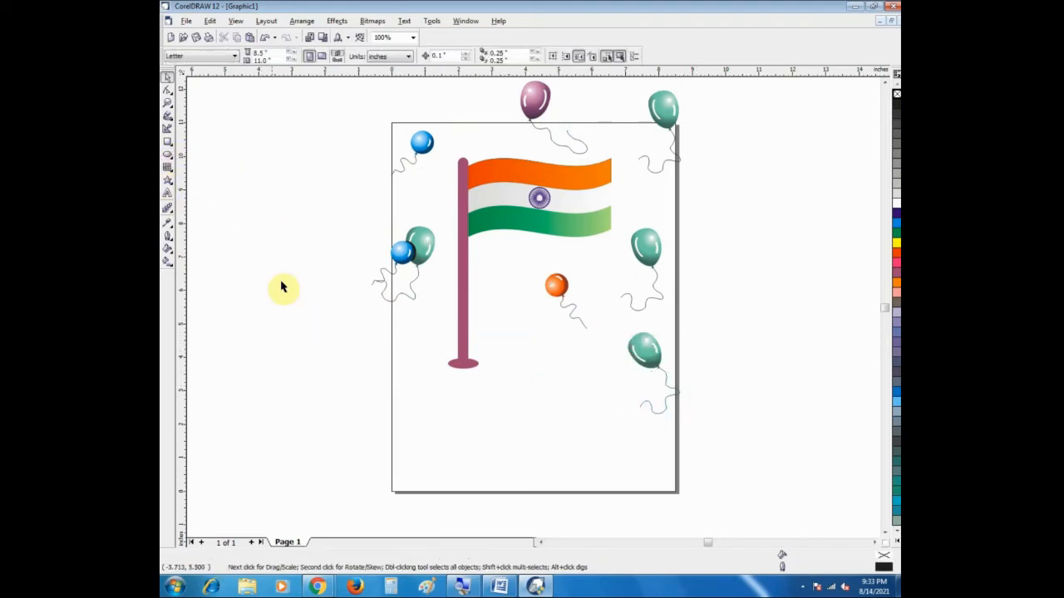
# Step: Spray a horizontal row of dancing cartoon figures across the bottom of the page with the Artistic Media Sprayer
pyautogui.click(167, 119)
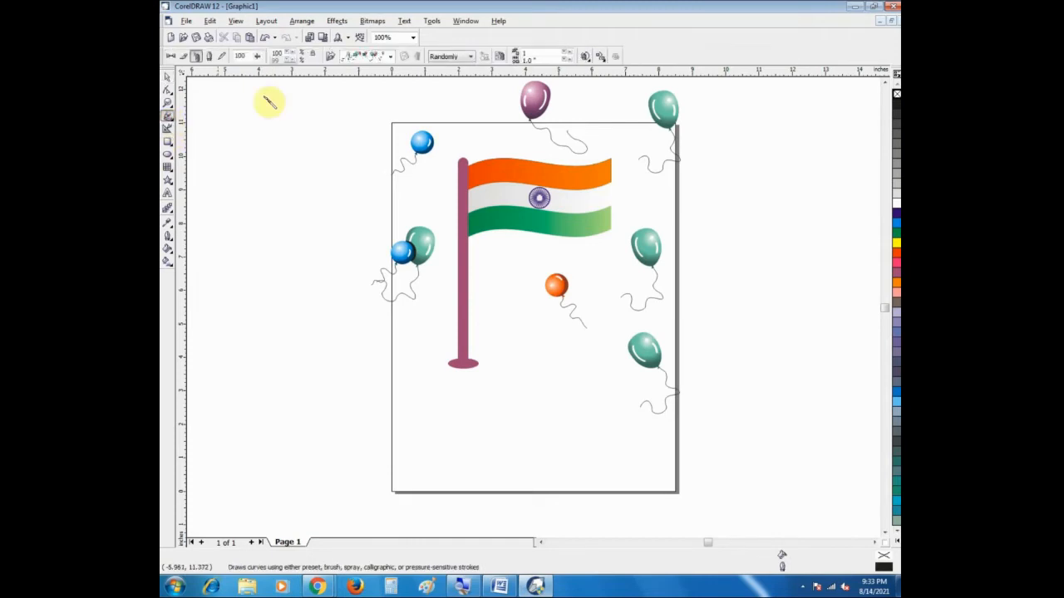
pyautogui.click(389, 56)
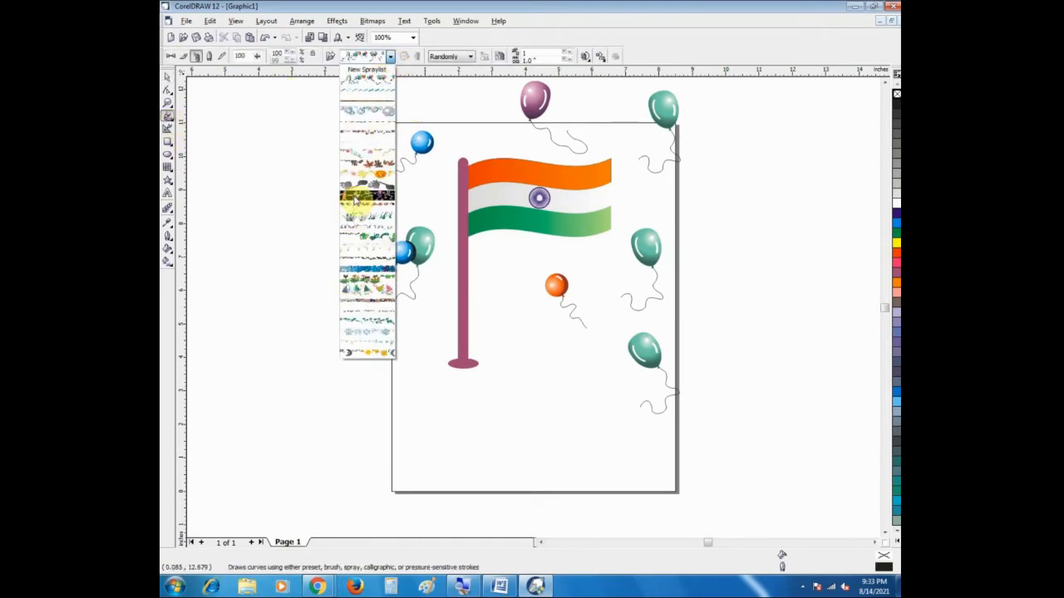
pyautogui.click(354, 199)
pyautogui.moveTo(269, 443); pyautogui.dragTo(668, 445)
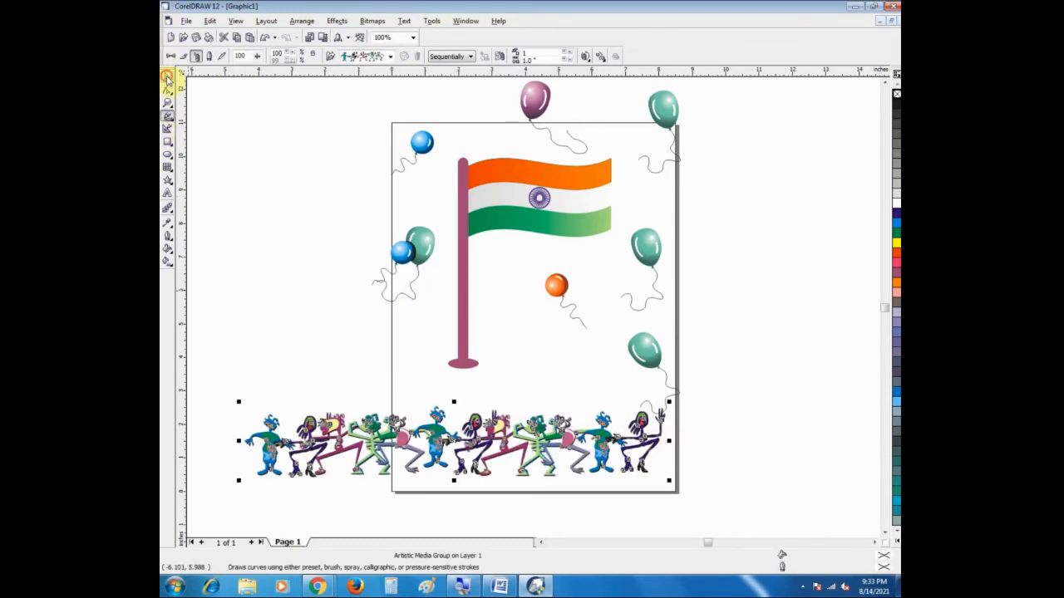
# Step: Break the row of dancing figures into separate objects and move the first blue figure up, clear of the row
pyautogui.click(166, 76)
pyautogui.click(884, 536)
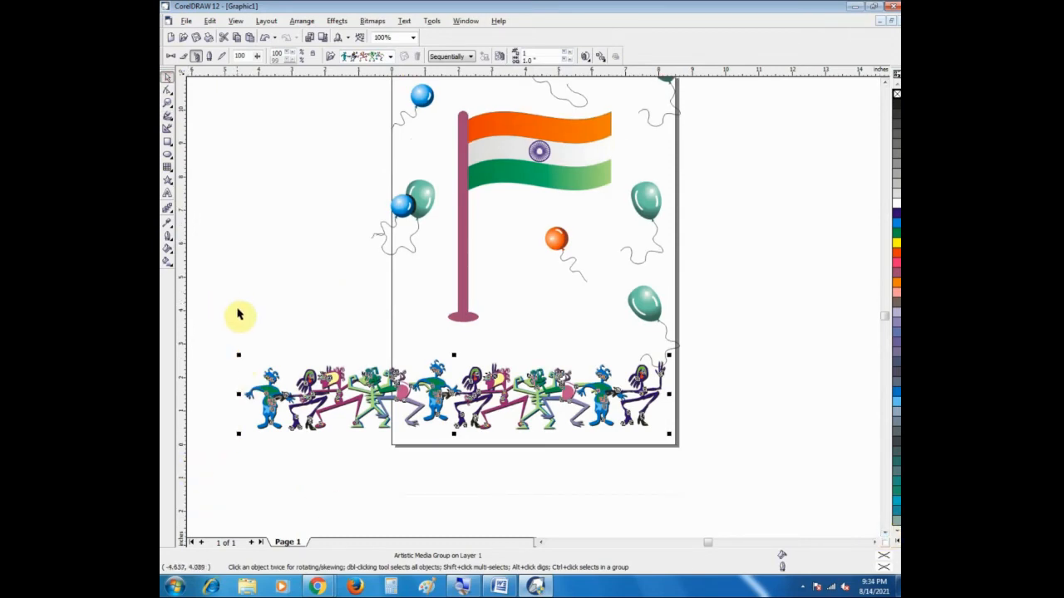
pyautogui.click(303, 20)
pyautogui.click(332, 132)
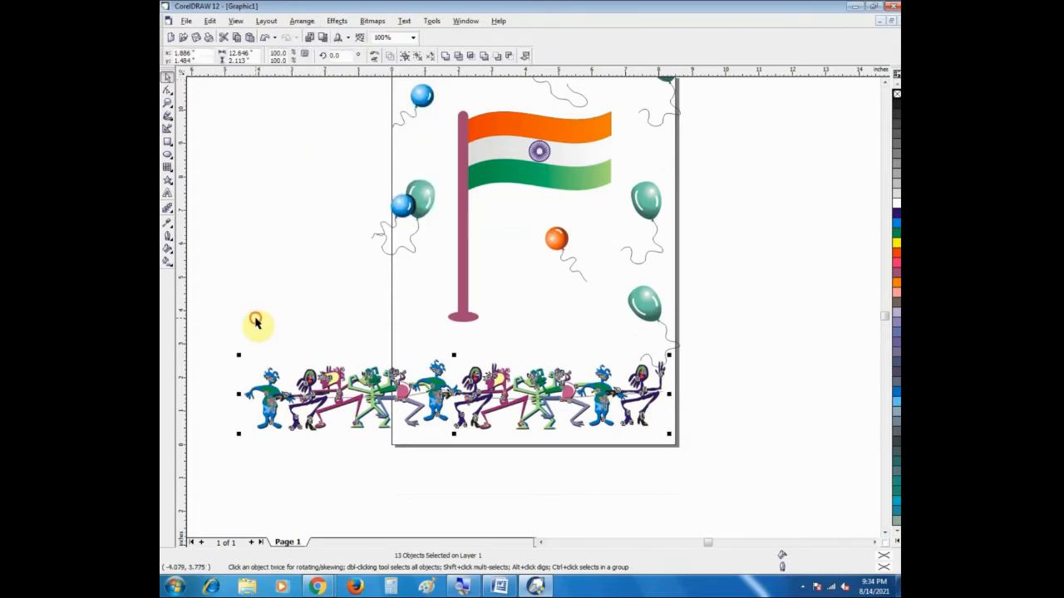
pyautogui.click(268, 415)
pyautogui.moveTo(261, 408); pyautogui.dragTo(255, 273)
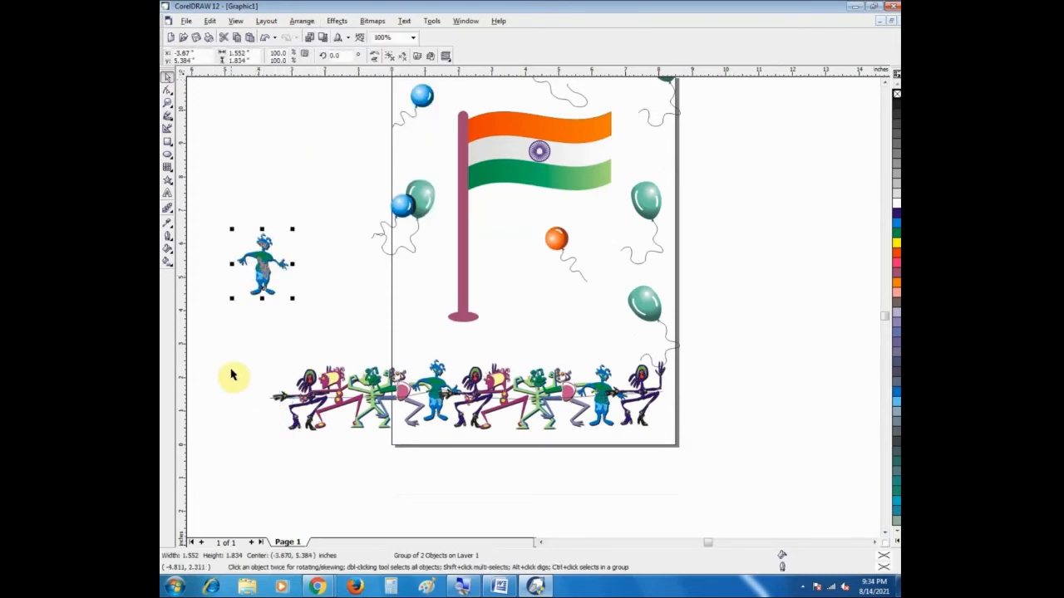
# Step: Delete all the other dancing figures and the spray's path curve, keeping only the separated blue figure
pyautogui.moveTo(274, 352); pyautogui.dragTo(736, 449)
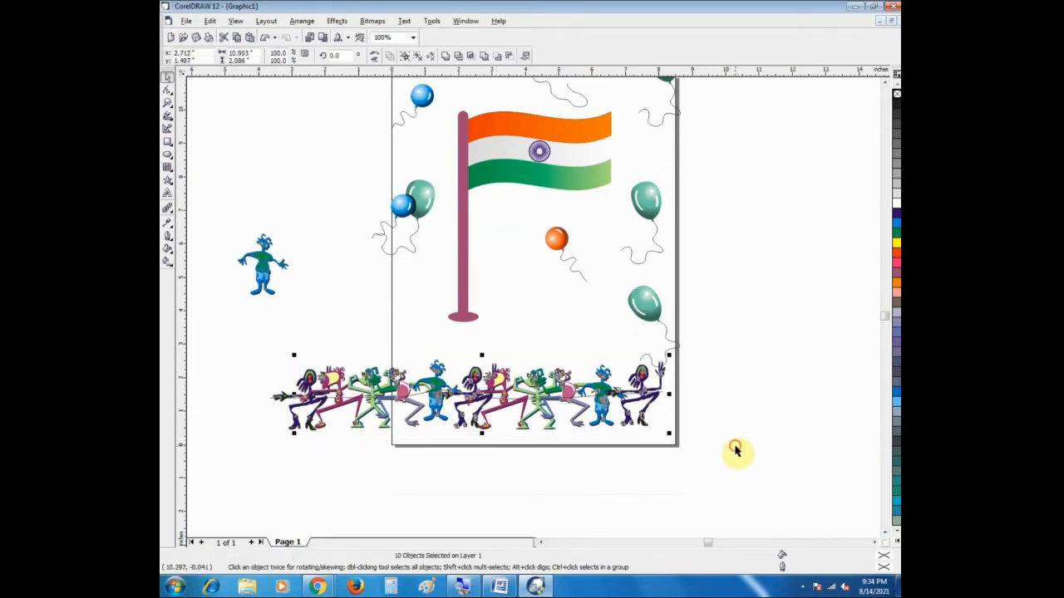
pyautogui.press('Delete')
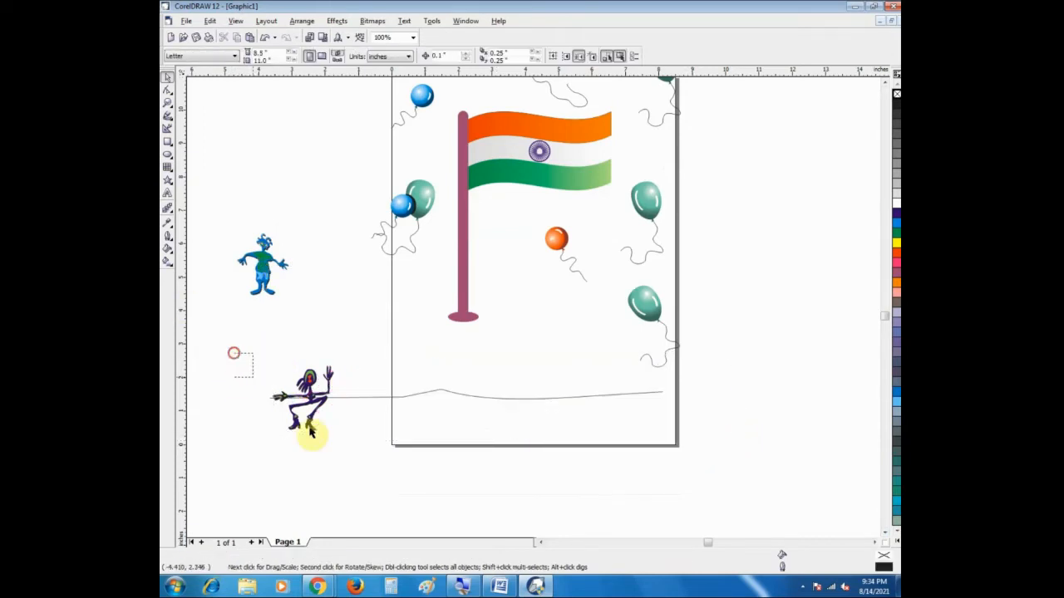
pyautogui.moveTo(311, 431); pyautogui.dragTo(721, 459)
pyautogui.press('Delete')
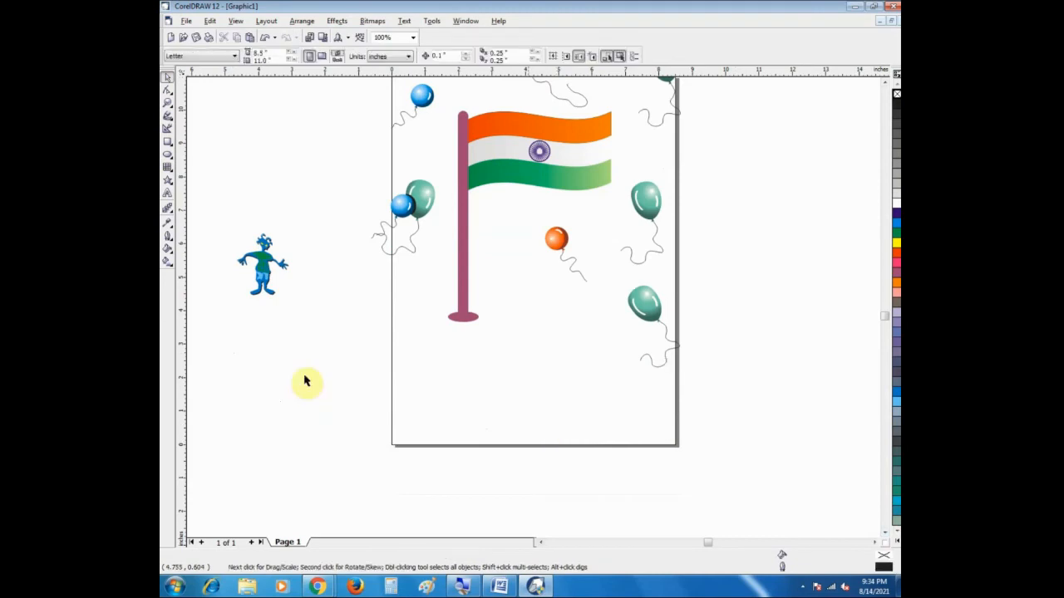
# Step: Place the blue figure at the page's lower left below the flagpole and enlarge it to about 2.15 × 2.54 inches
pyautogui.click(263, 265)
pyautogui.moveTo(263, 264); pyautogui.dragTo(429, 375)
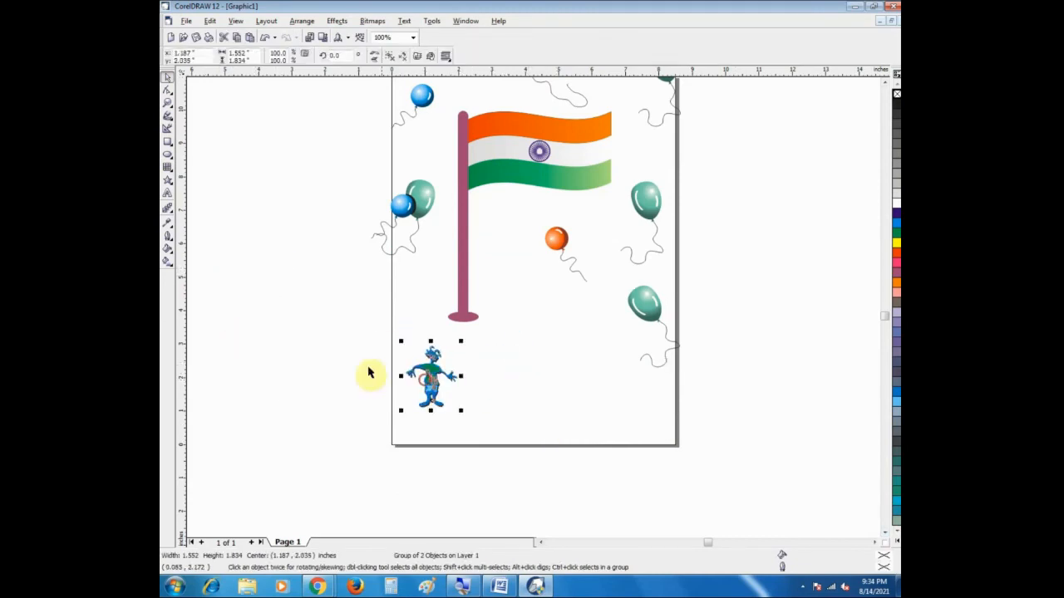
pyautogui.click(301, 342)
pyautogui.click(434, 379)
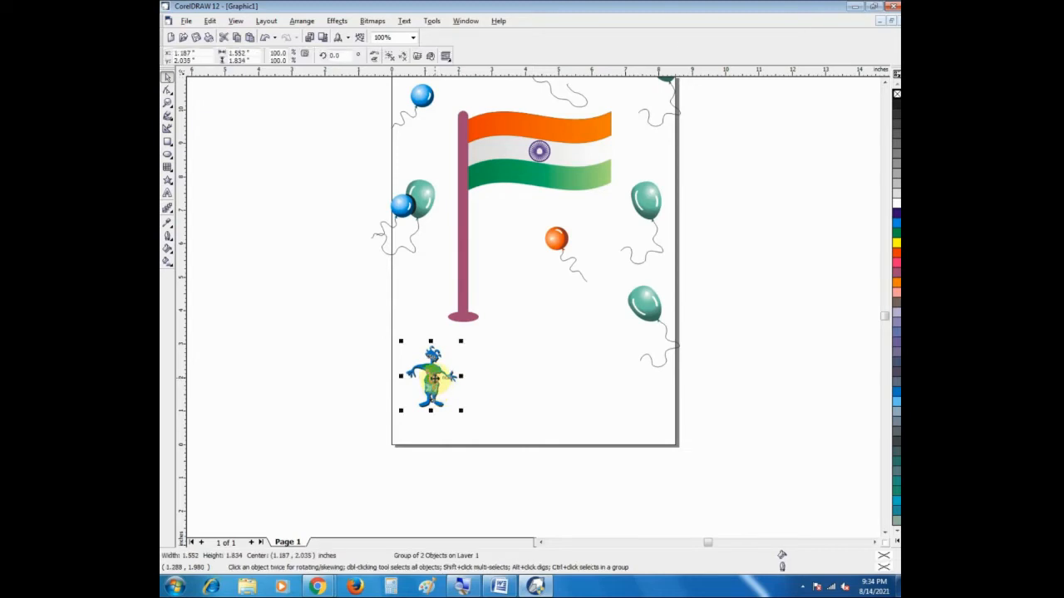
pyautogui.moveTo(461, 410); pyautogui.dragTo(483, 433)
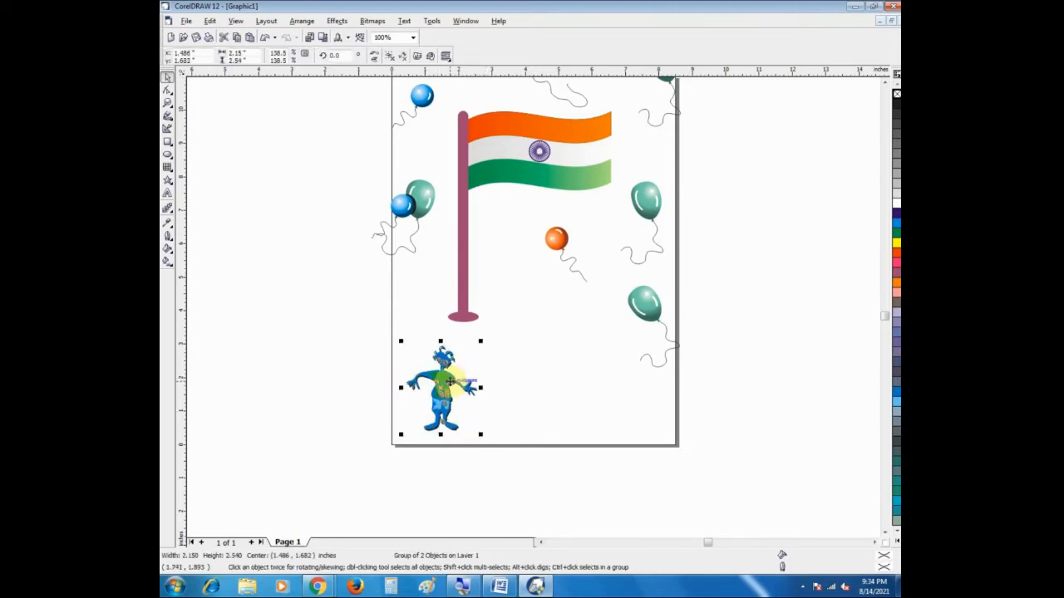
pyautogui.moveTo(451, 381); pyautogui.dragTo(448, 369)
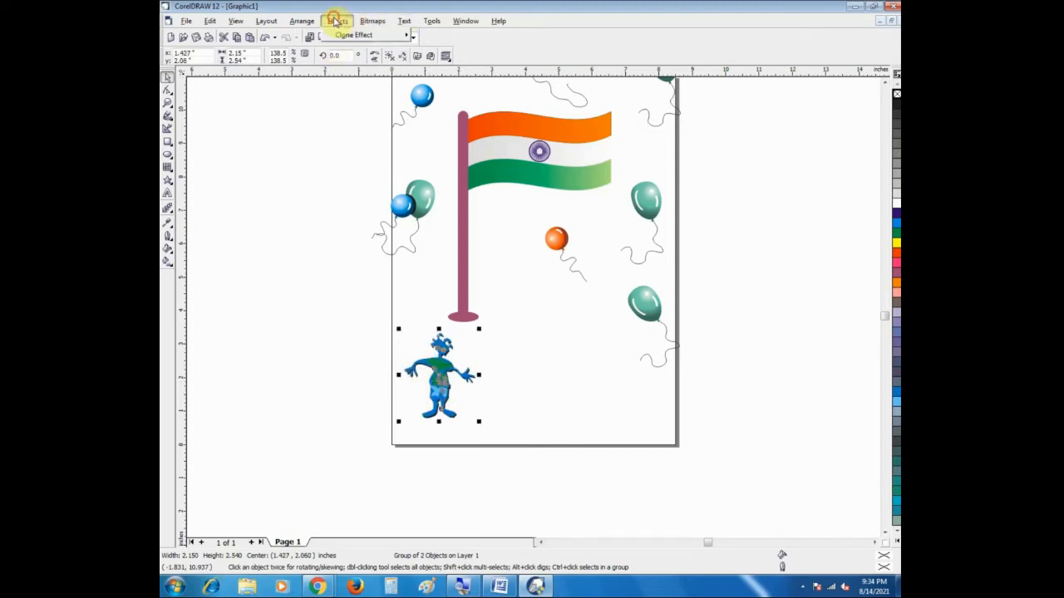
# Step: Duplicate the blue figure three times to its right using the Position transformation with a relative horizontal offset of 2.15 in
pyautogui.click(335, 21)
pyautogui.moveTo(304, 23)
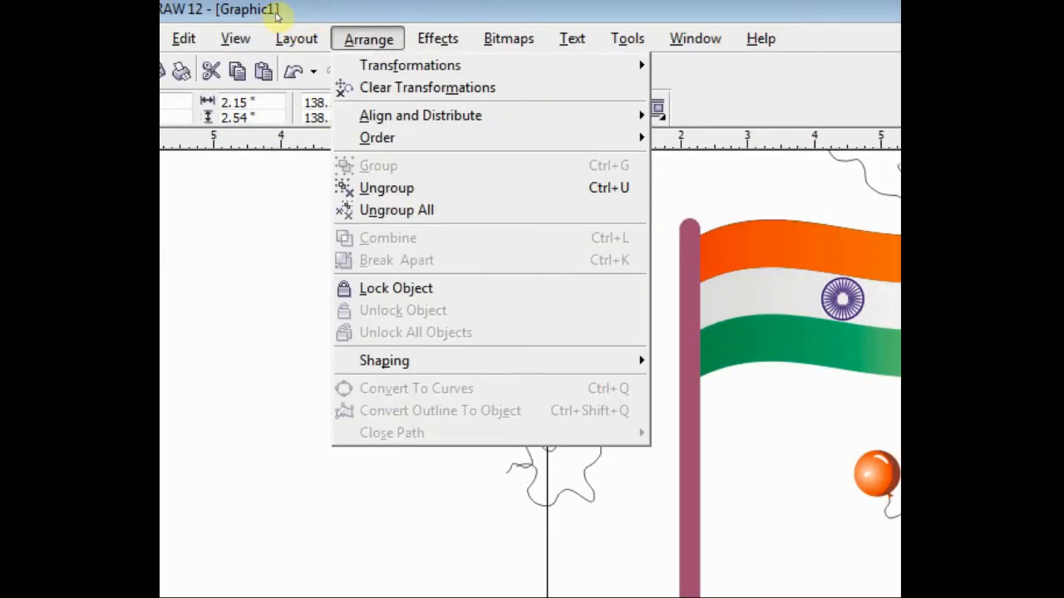
pyautogui.moveTo(415, 65)
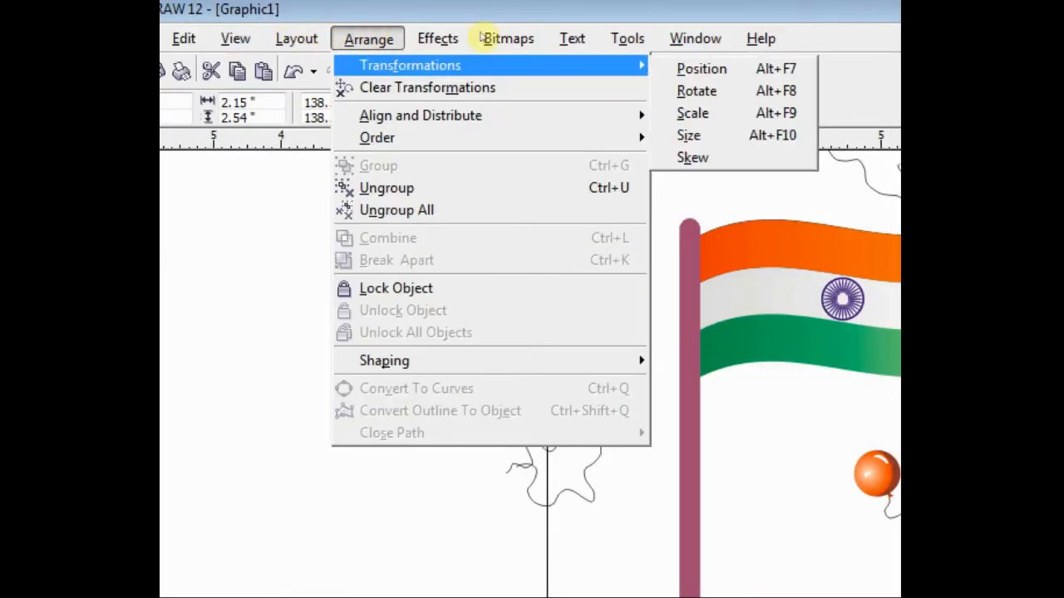
pyautogui.click(690, 69)
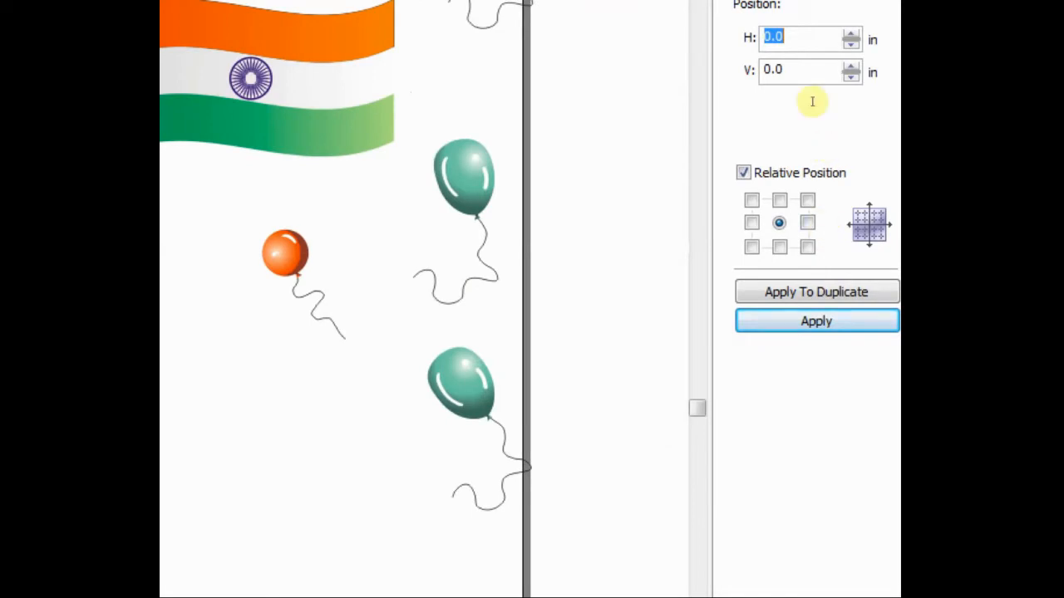
pyautogui.click(822, 291)
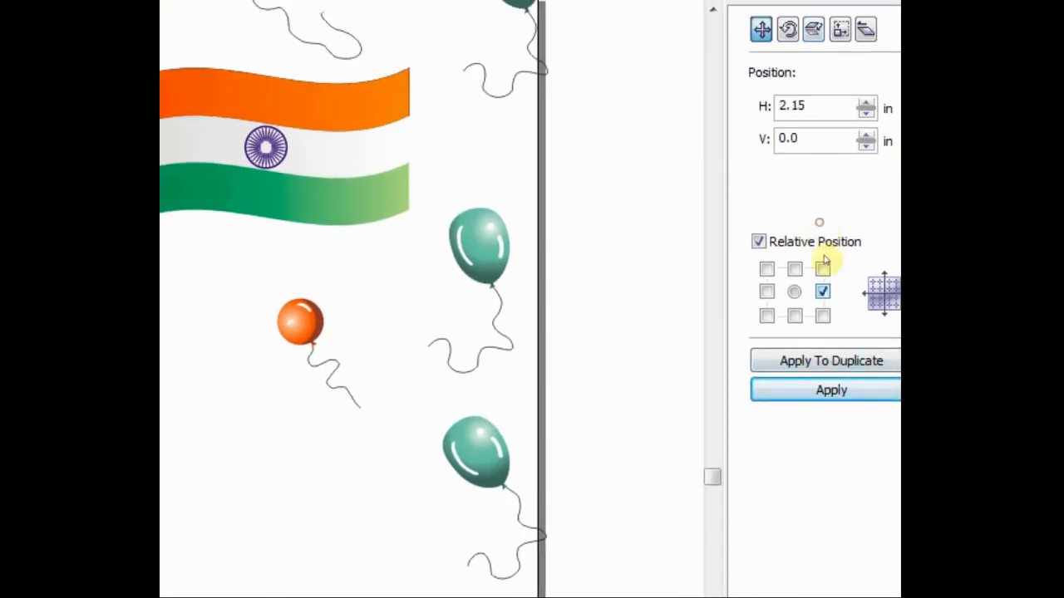
pyautogui.click(831, 361)
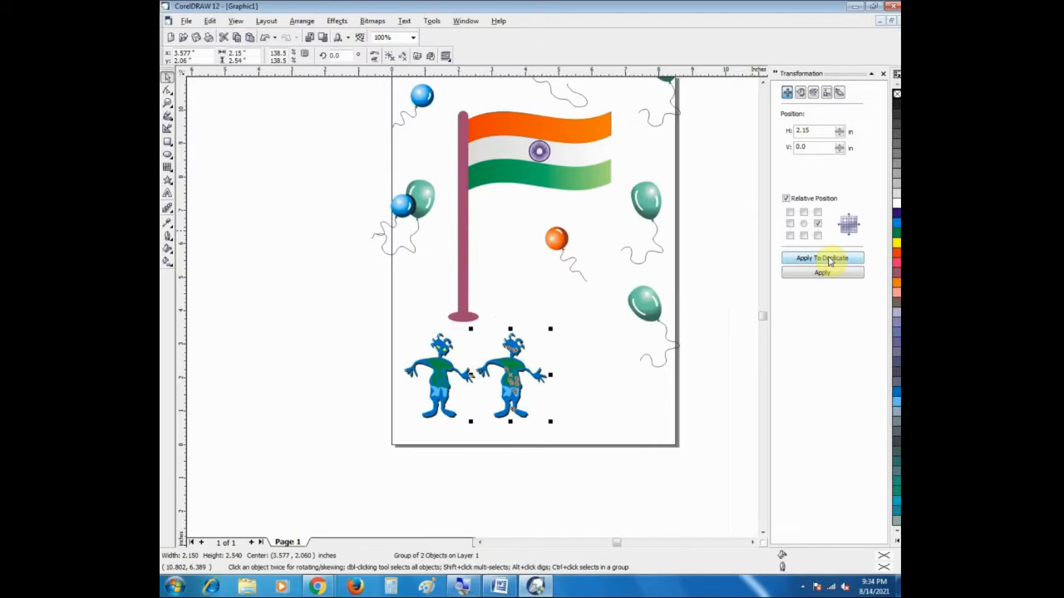
pyautogui.click(829, 259)
pyautogui.click(830, 259)
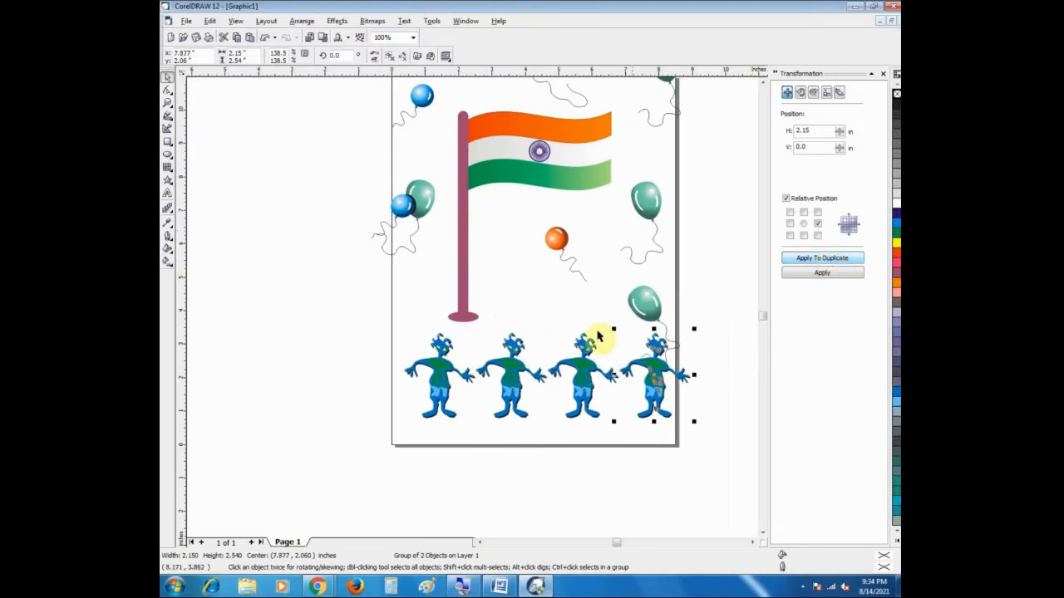
# Step: Select all four blue figures and shift the row slightly left so it fits within the page width
pyautogui.click(246, 250)
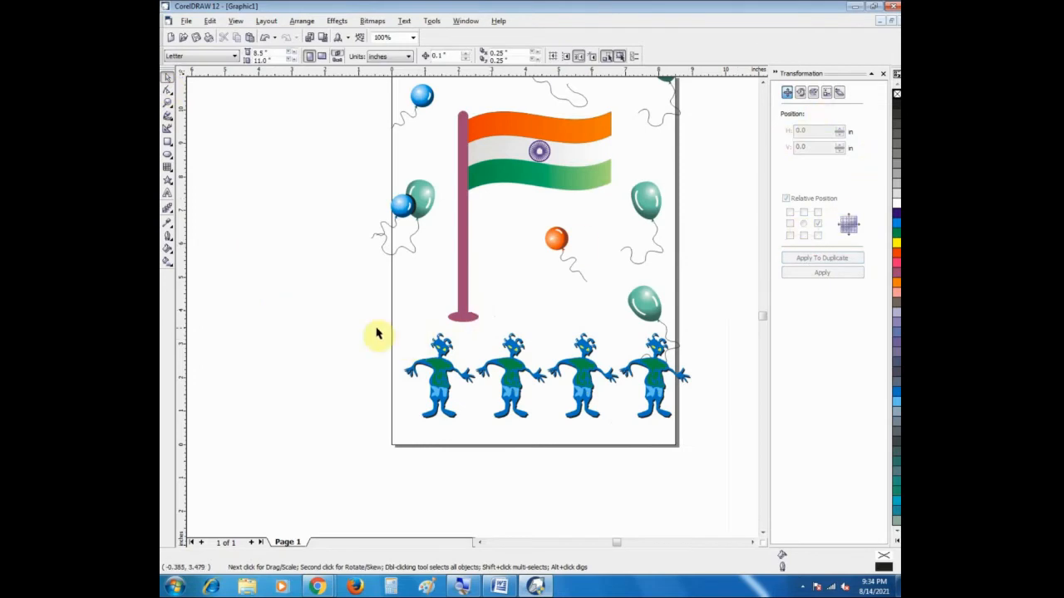
pyautogui.moveTo(345, 328); pyautogui.dragTo(708, 444)
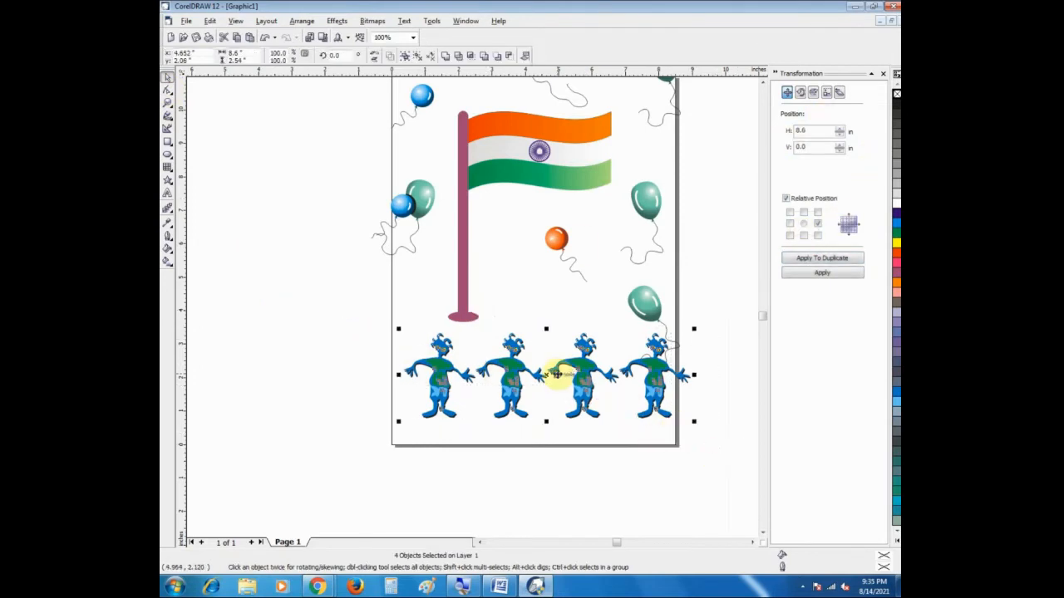
pyautogui.moveTo(540, 375); pyautogui.dragTo(521, 375)
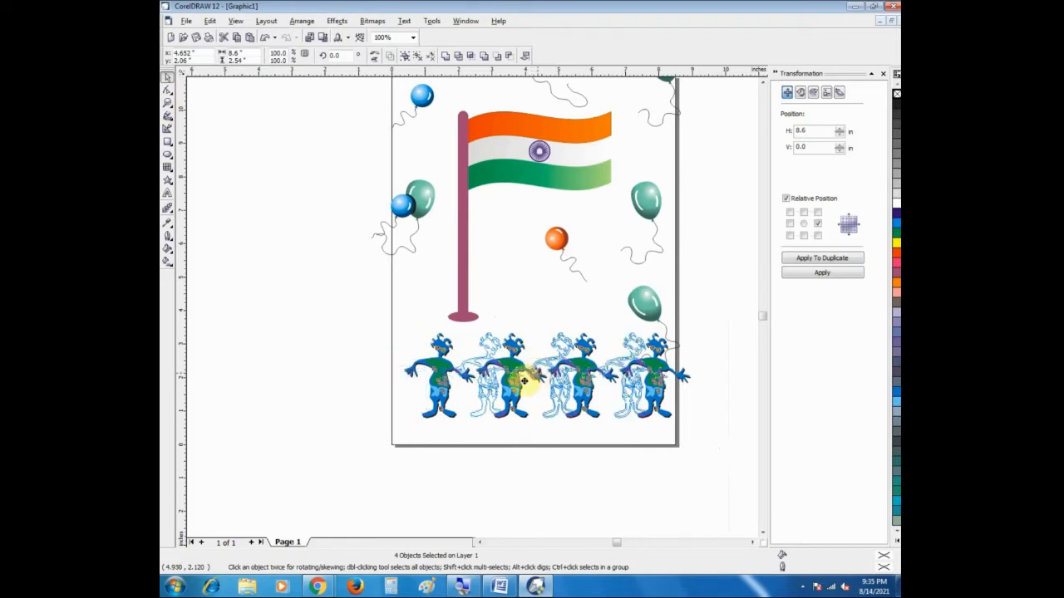
pyautogui.click(325, 343)
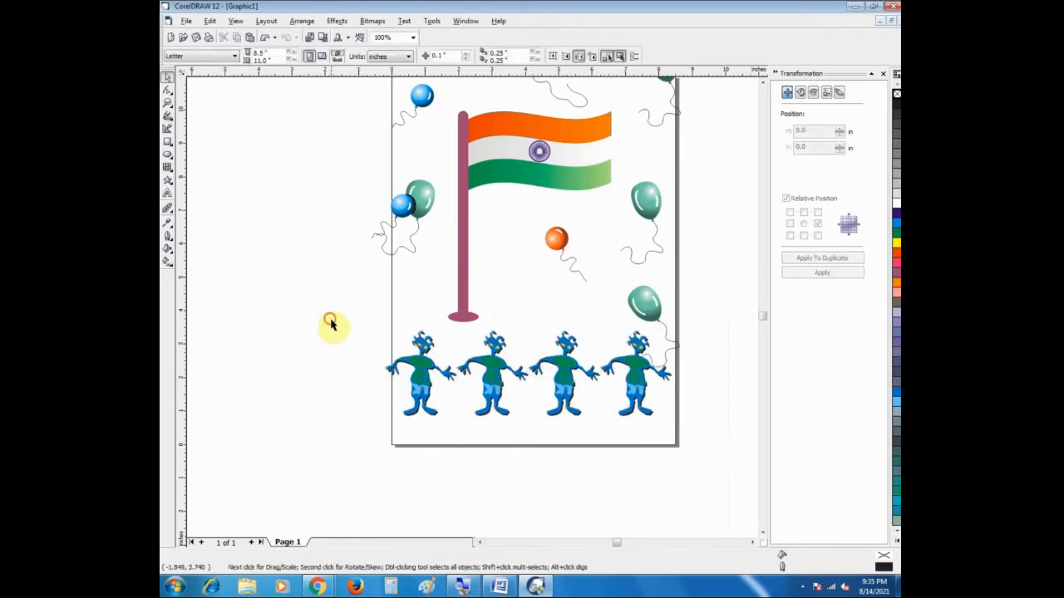
# Step: Duplicate the rightmost blue figure twice to its right using the Position transformation with a relative horizontal offset of 2.15 in
pyautogui.moveTo(332, 324); pyautogui.dragTo(680, 457)
pyautogui.click(703, 364)
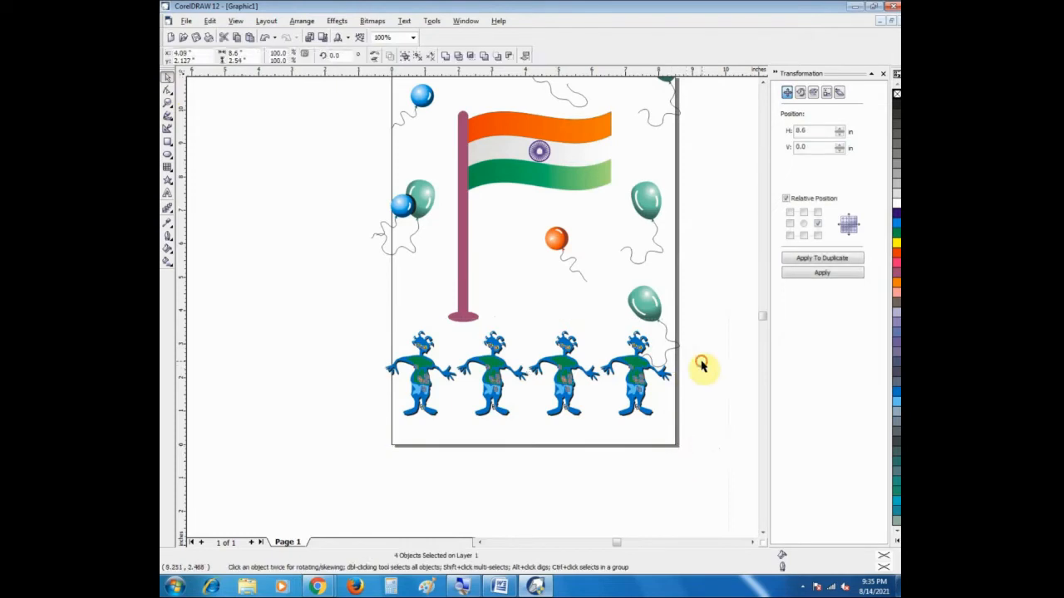
pyautogui.click(642, 384)
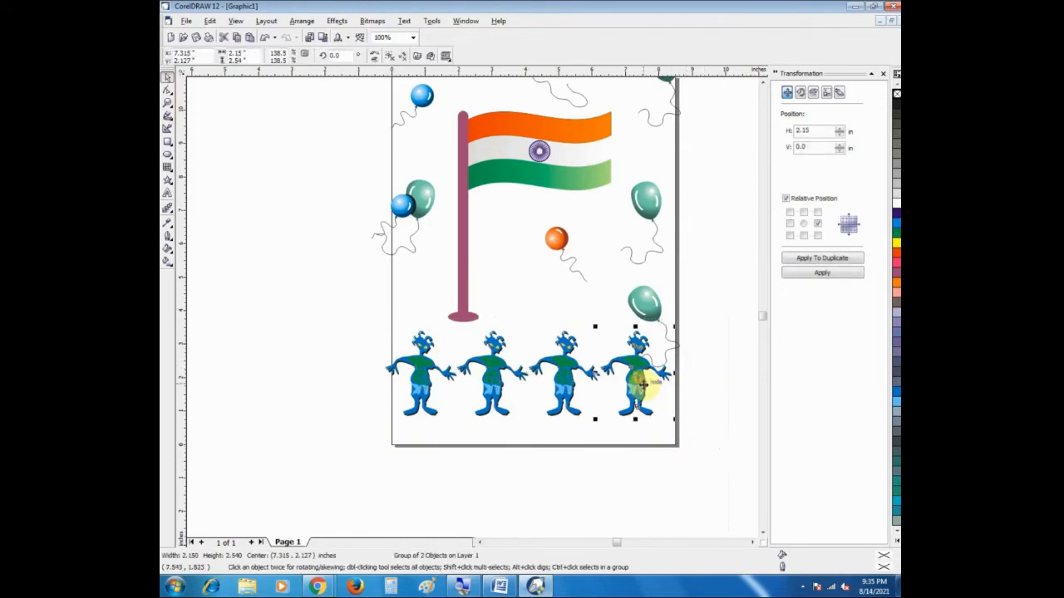
pyautogui.click(832, 260)
pyautogui.click(832, 259)
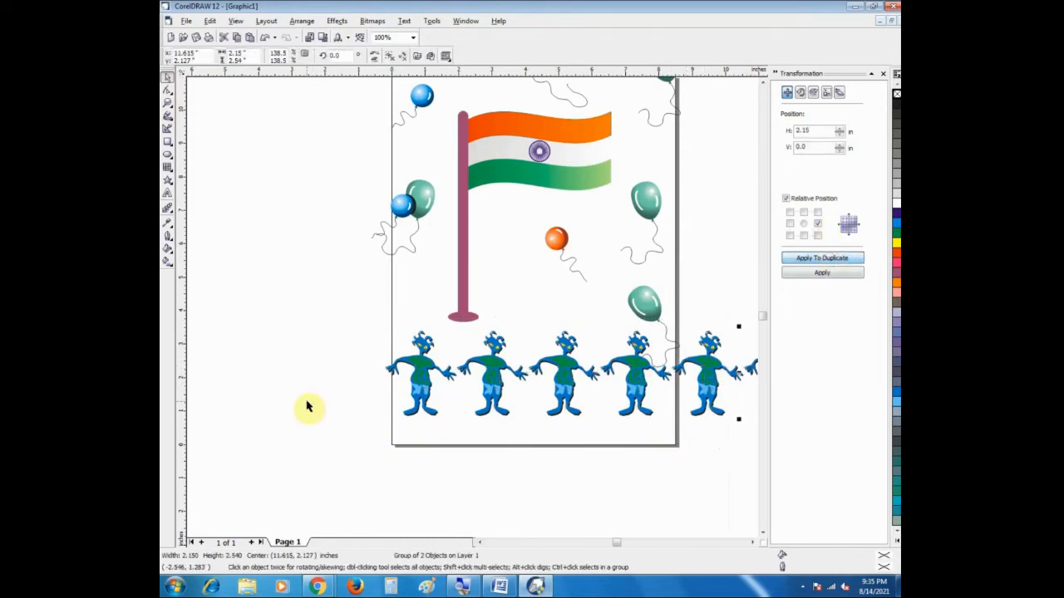
# Step: Select the row of six figures and duplicate it twice downward using a relative vertical offset of -2.54 in
pyautogui.moveTo(380, 357); pyautogui.dragTo(746, 452)
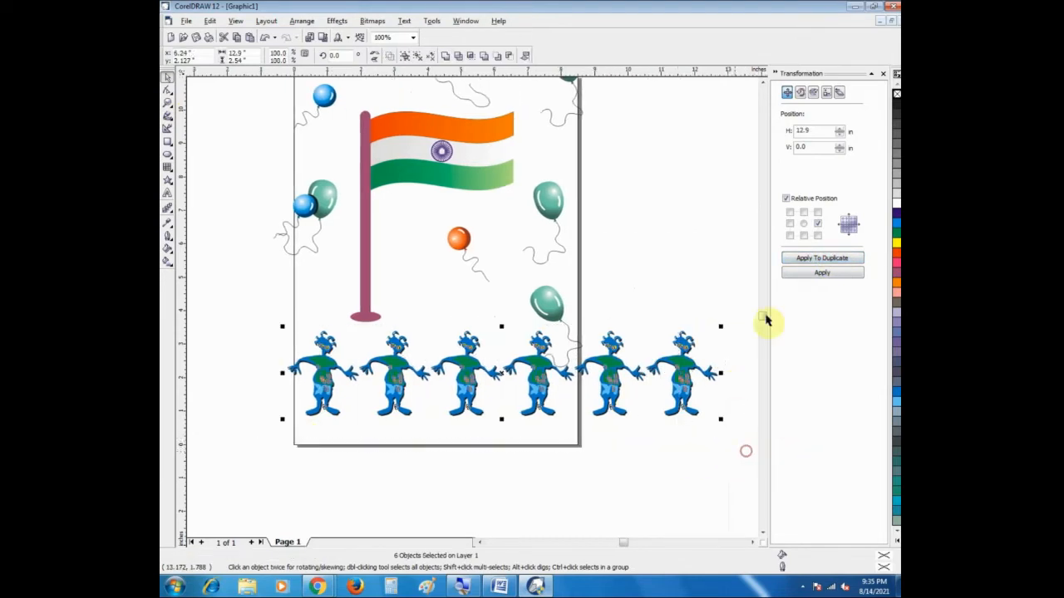
pyautogui.click(233, 442)
pyautogui.moveTo(249, 310); pyautogui.dragTo(172, 382)
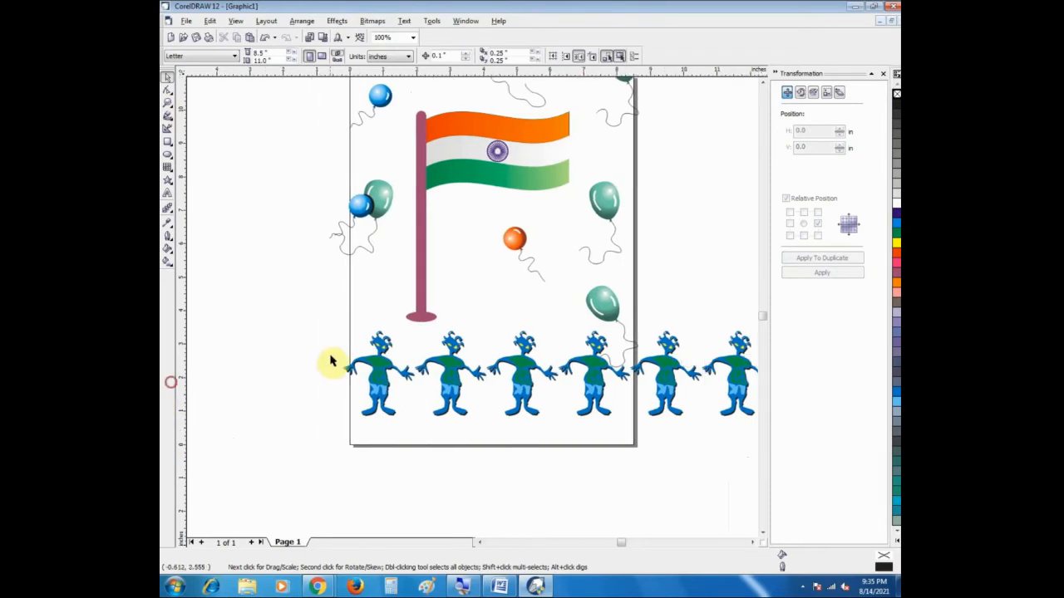
pyautogui.moveTo(303, 329); pyautogui.dragTo(696, 456)
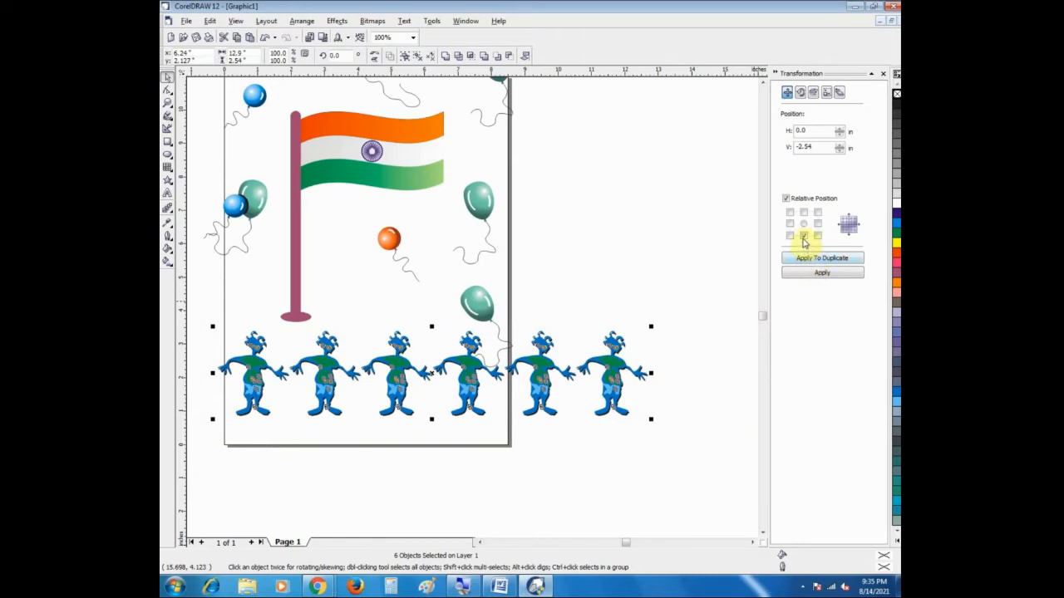
pyautogui.click(813, 260)
pyautogui.click(813, 260)
# Step: Look up the Position entry among the transformation commands, reopen its settings and close them again
pyautogui.click(303, 21)
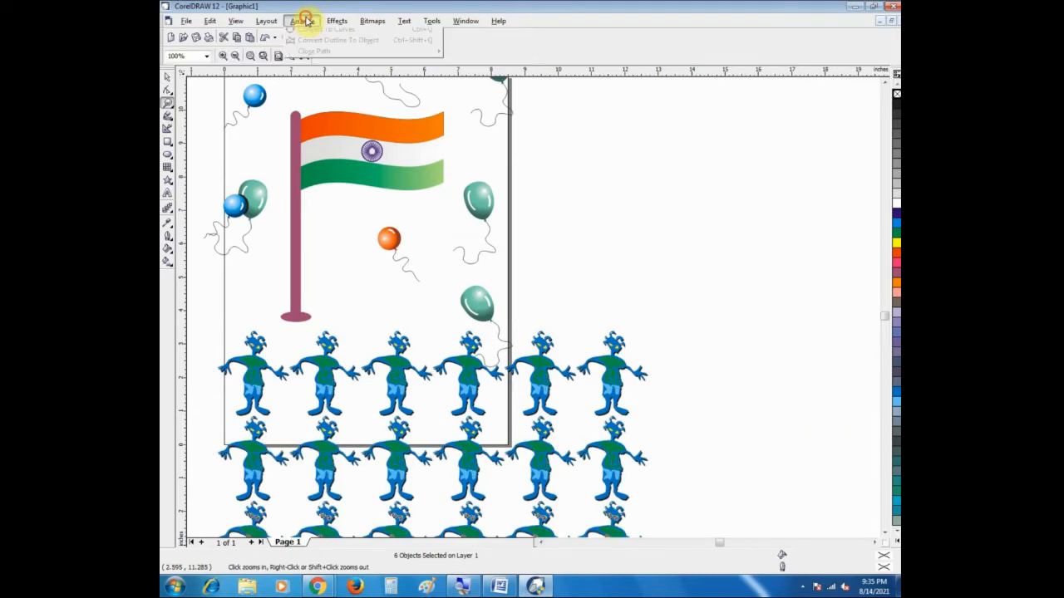
pyautogui.moveTo(436, 35)
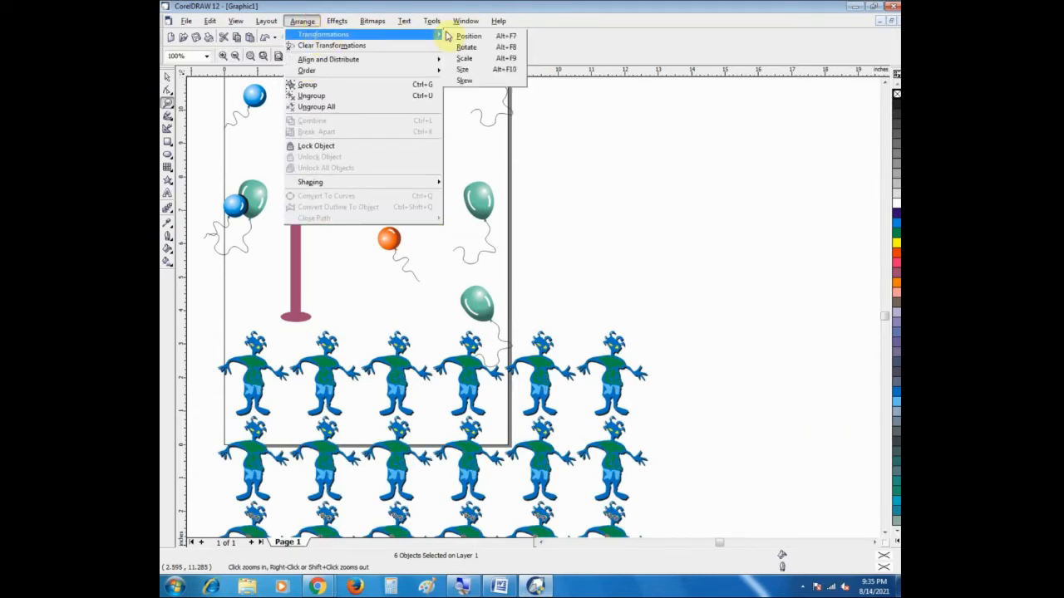
pyautogui.click(713, 196)
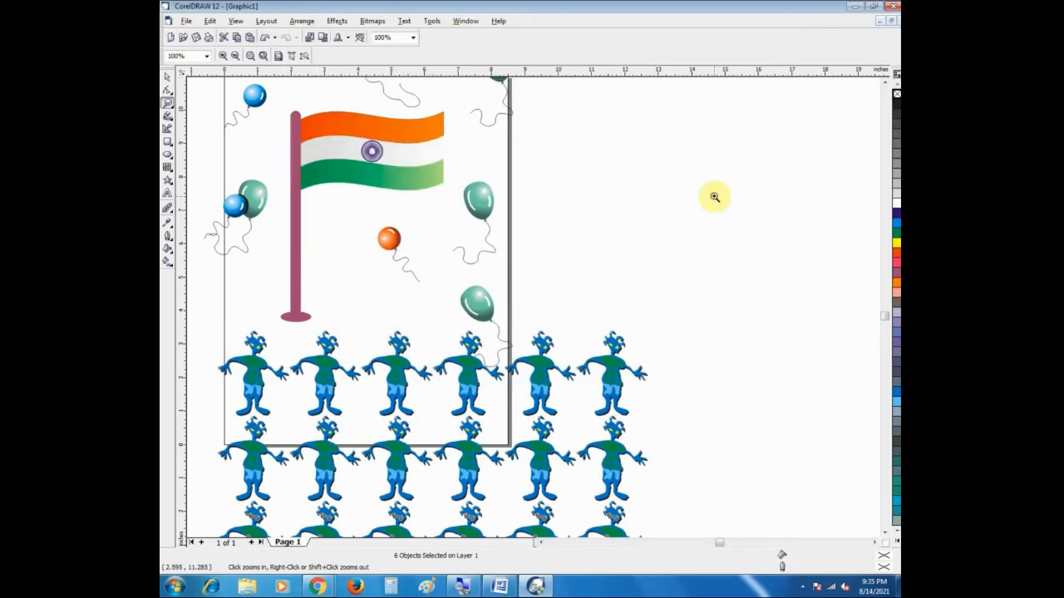
pyautogui.hotkey('alt', 'F7')
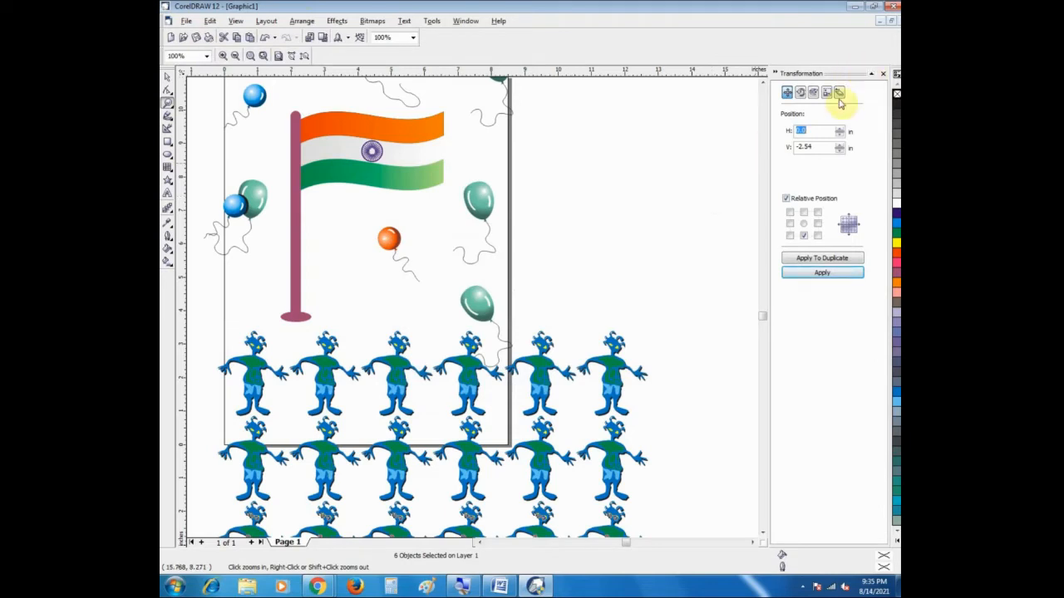
pyautogui.click(895, 74)
# Step: Delete the two lower rows of duplicated figures, keeping only the top row
pyautogui.rightClick(349, 270)
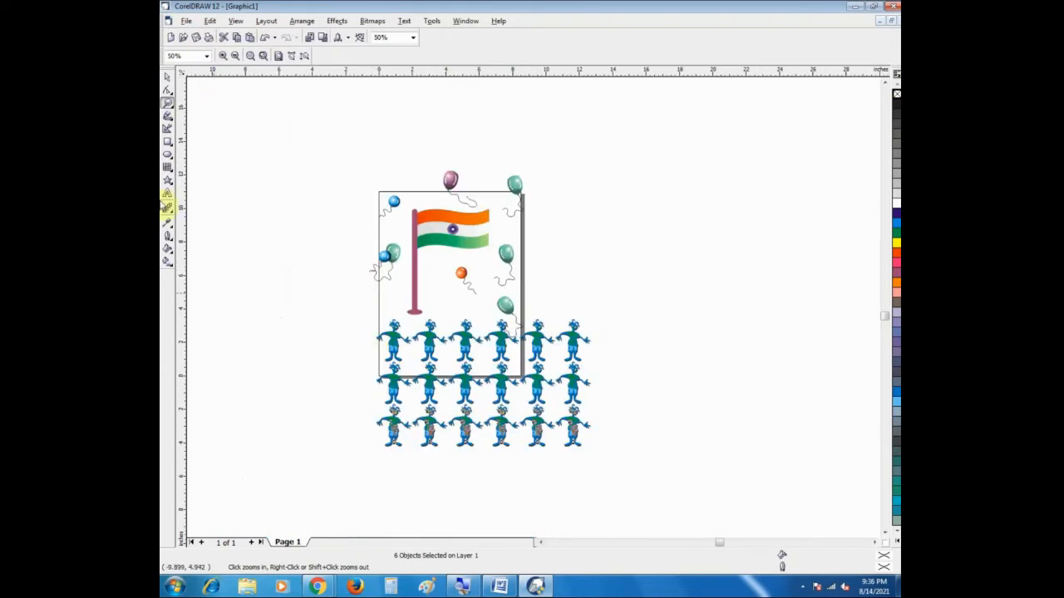
pyautogui.click(166, 77)
pyautogui.click(334, 353)
pyautogui.moveTo(331, 360); pyautogui.dragTo(628, 464)
pyautogui.press('Delete')
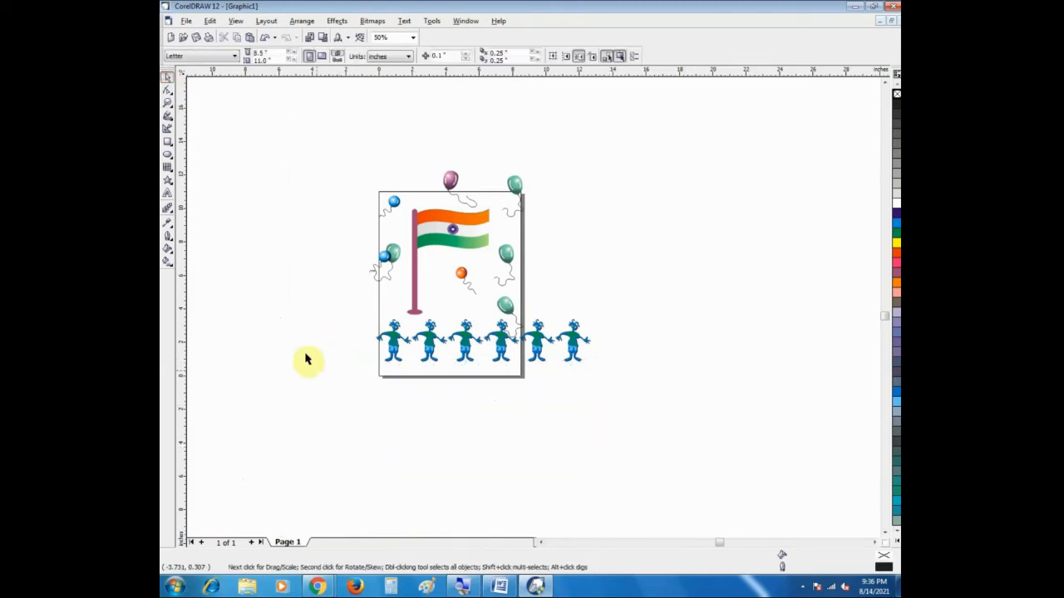
# Step: Delete the two figures extending beyond the page's right edge so that four figures remain in the row
pyautogui.click(573, 345)
pyautogui.press('Delete')
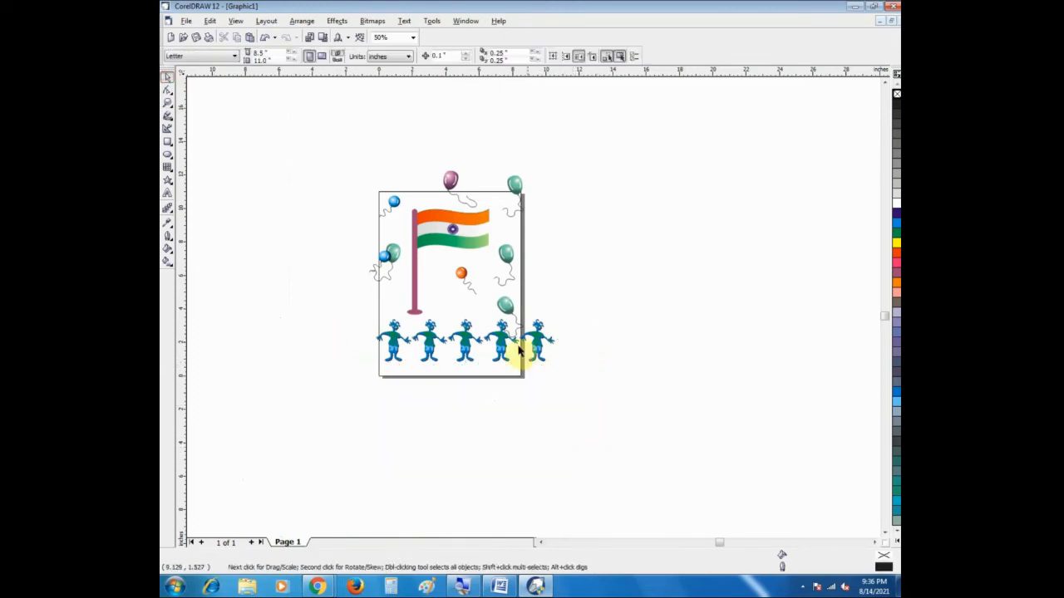
pyautogui.click(536, 348)
pyautogui.press('Delete')
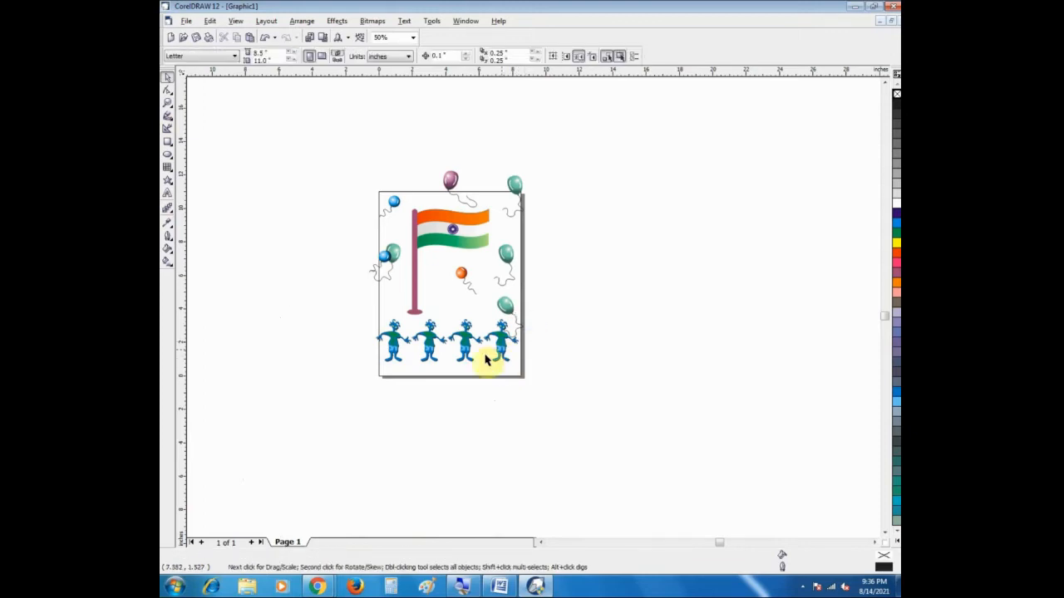
# Step: Delete the pink balloon above the page and the topmost and lowest green balloons along the page's right side
pyautogui.click(449, 179)
pyautogui.press('Delete')
pyautogui.click(512, 186)
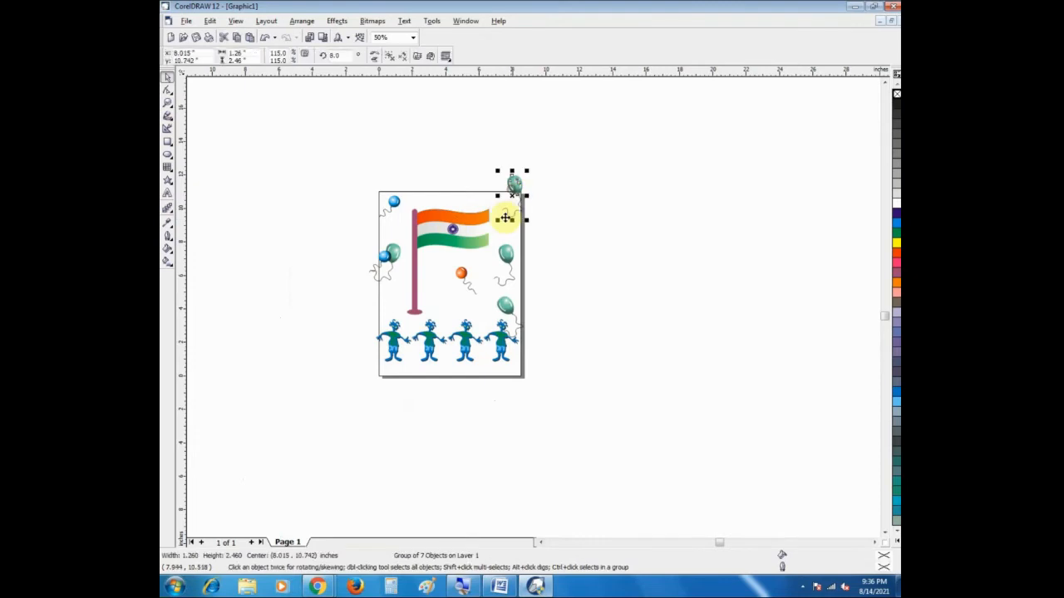
pyautogui.press('Delete')
pyautogui.click(505, 265)
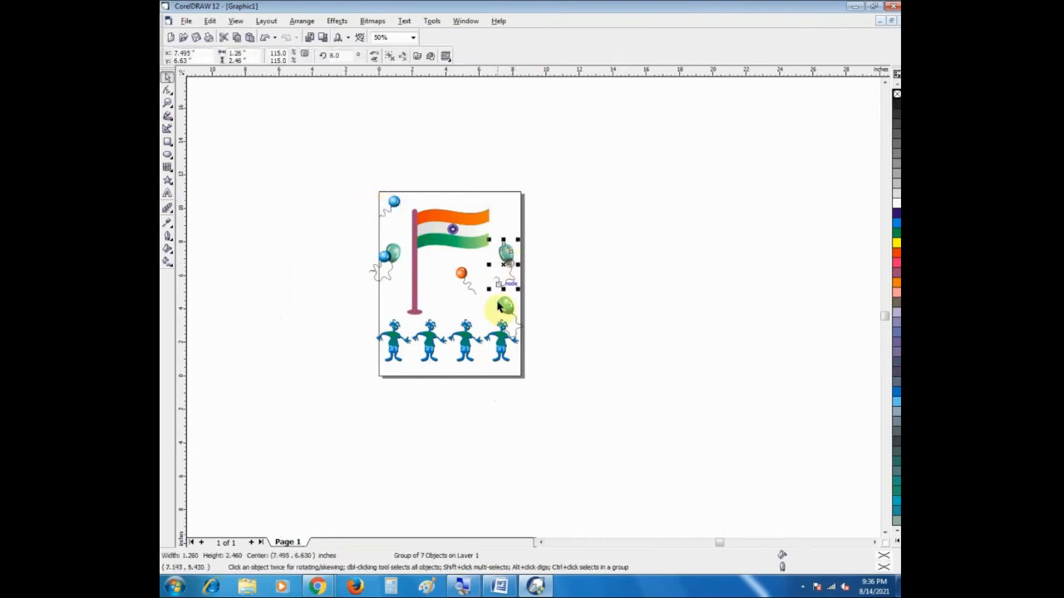
pyautogui.click(509, 317)
pyautogui.press('Delete')
# Step: Move the blue balloon overlapping the green one at the page's left edge to the page's upper right corner
pyautogui.click(465, 278)
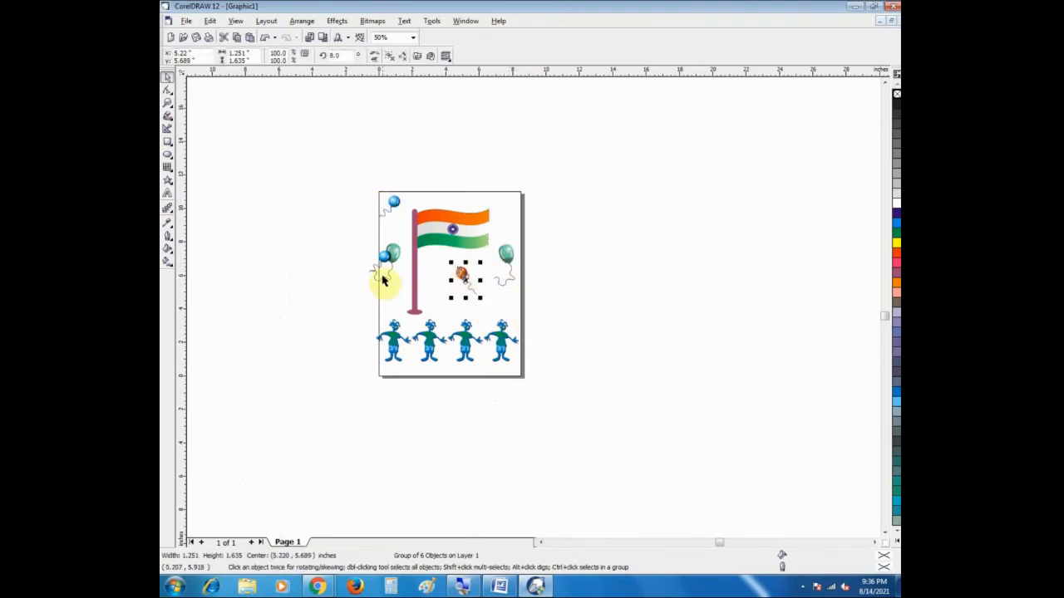
pyautogui.click(384, 264)
pyautogui.click(384, 277)
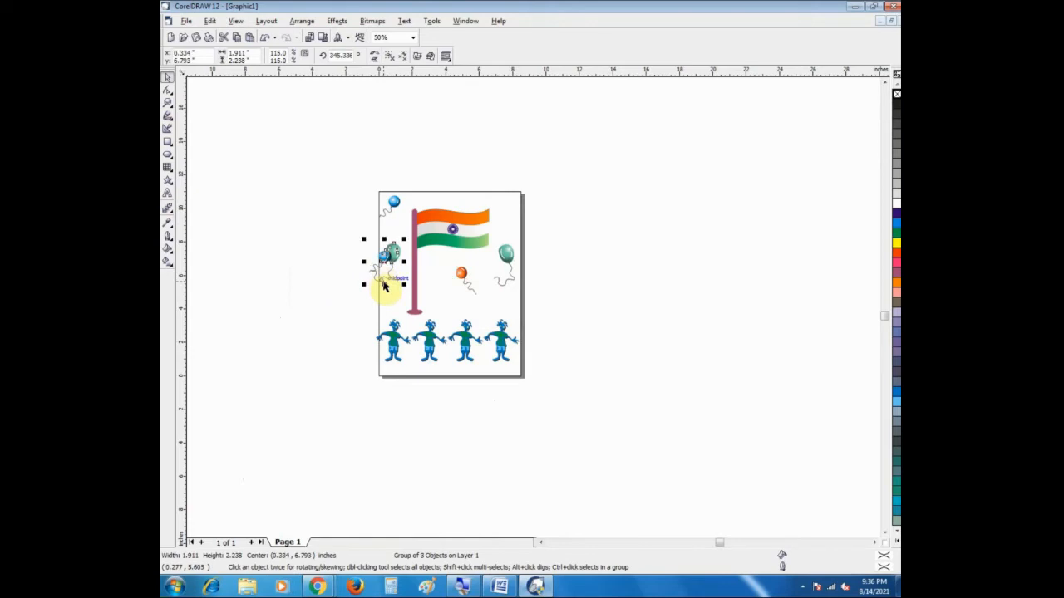
pyautogui.click(340, 270)
pyautogui.click(383, 259)
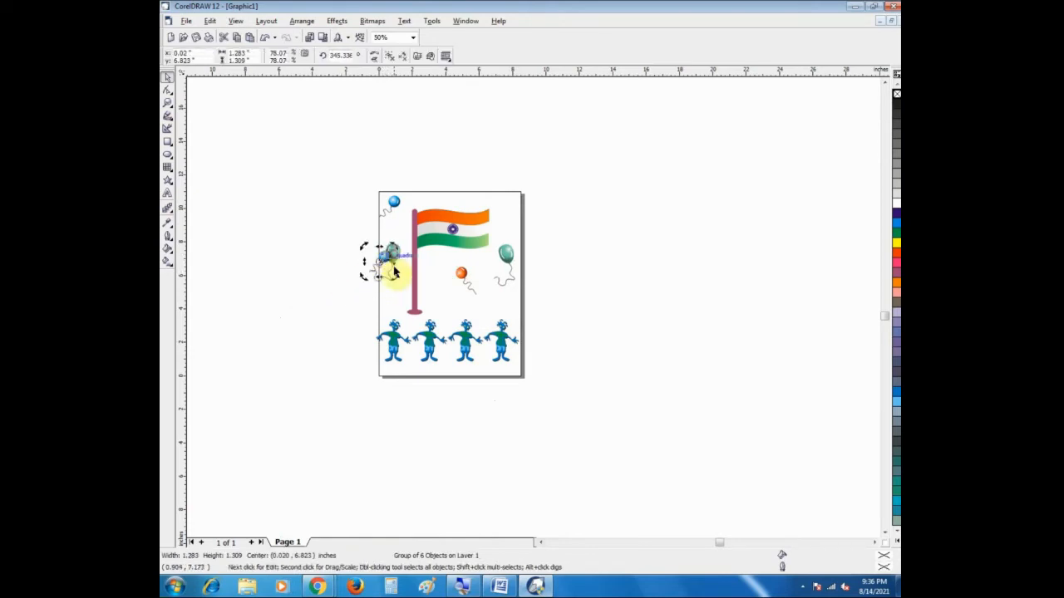
pyautogui.click(373, 270)
pyautogui.moveTo(382, 262); pyautogui.dragTo(516, 206)
# Step: Delete the green balloon beside the flagpole together with the leftover strings at the page's left edge
pyautogui.click(386, 261)
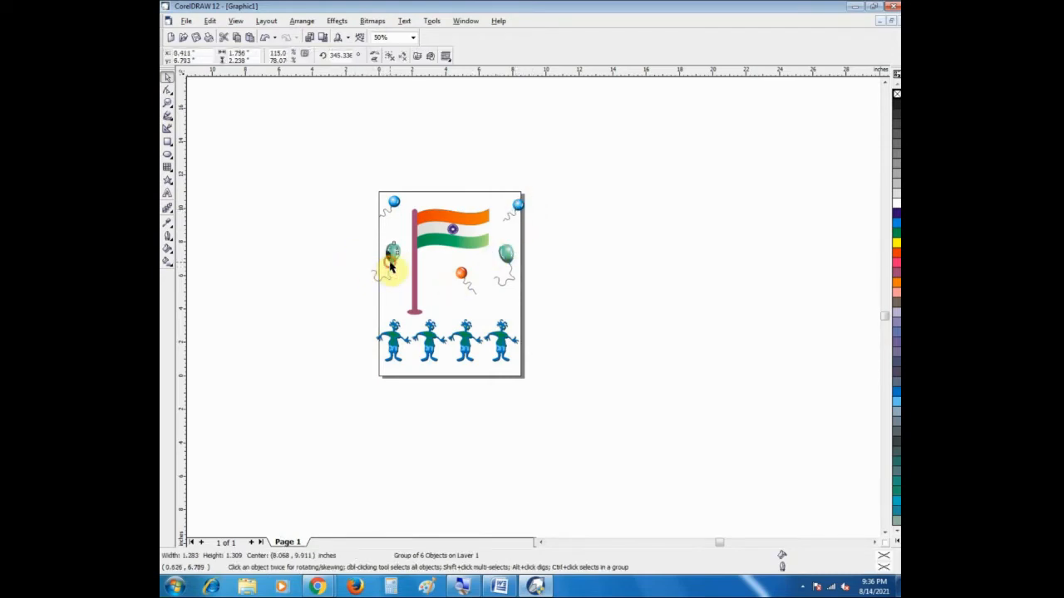
pyautogui.press('Delete')
pyautogui.click(358, 247)
pyautogui.moveTo(359, 250); pyautogui.dragTo(396, 284)
pyautogui.press('Delete')
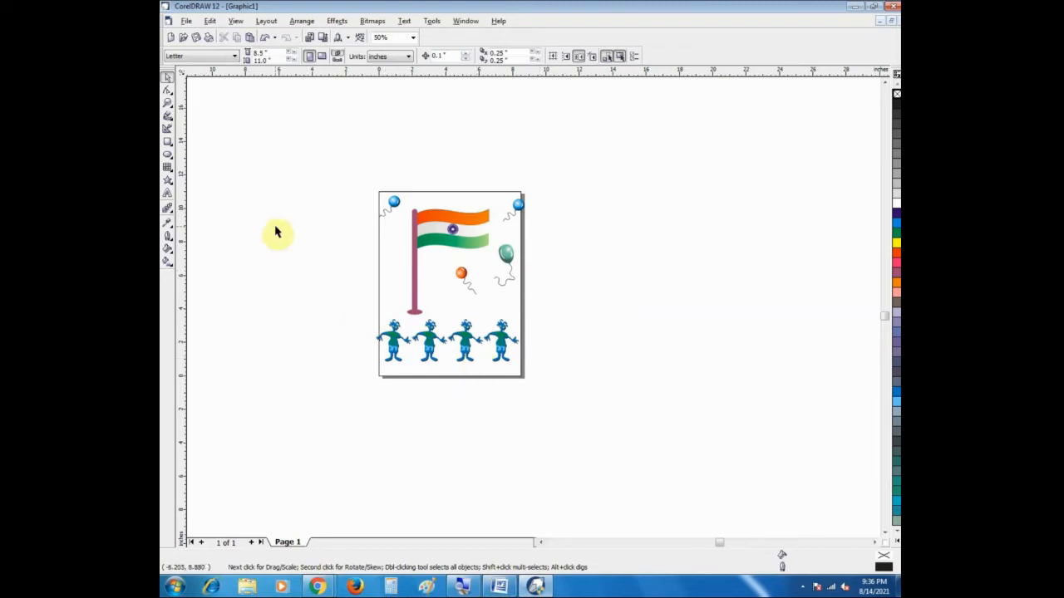
# Step: Open the Graphic1 drawing from the dtp shortcut folder on the desktop
pyautogui.press('super+d')
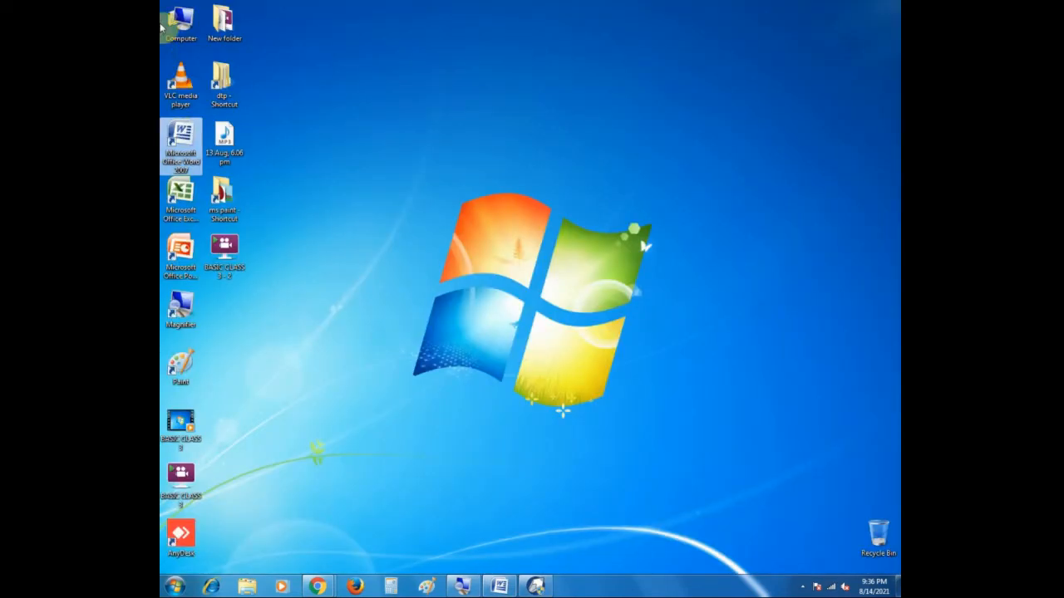
pyautogui.doubleClick(226, 83)
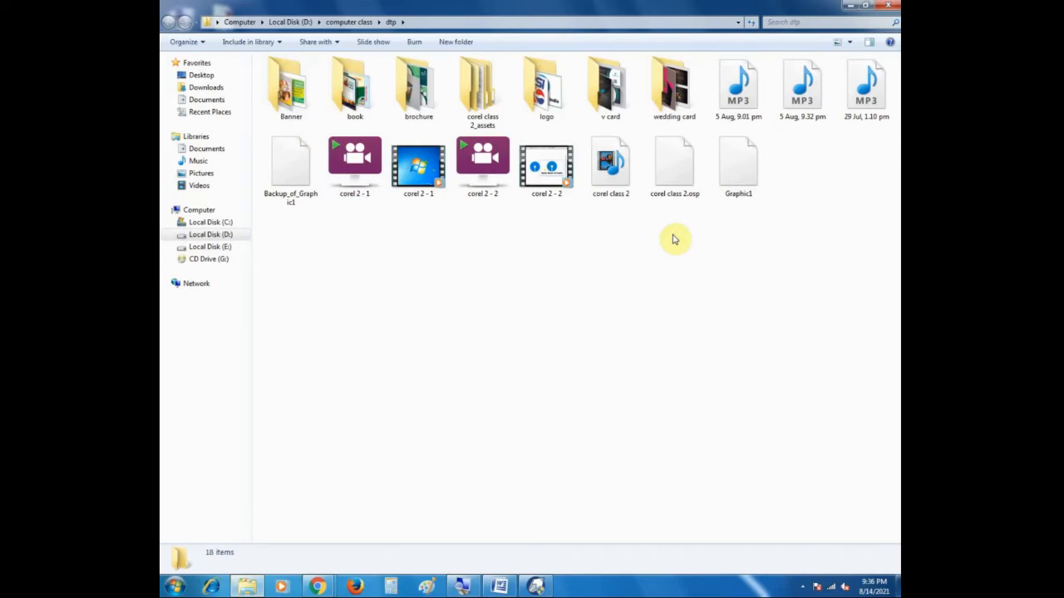
pyautogui.doubleClick(740, 173)
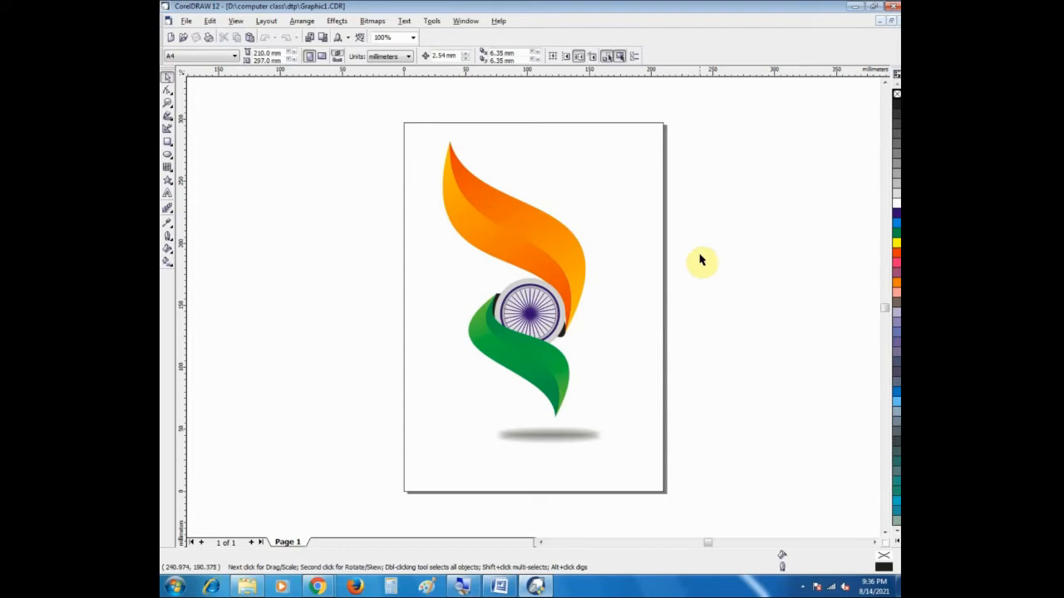
# Step: Look over the opened tricolour wheel artwork on the page and check how it is grouped
pyautogui.click(875, 543)
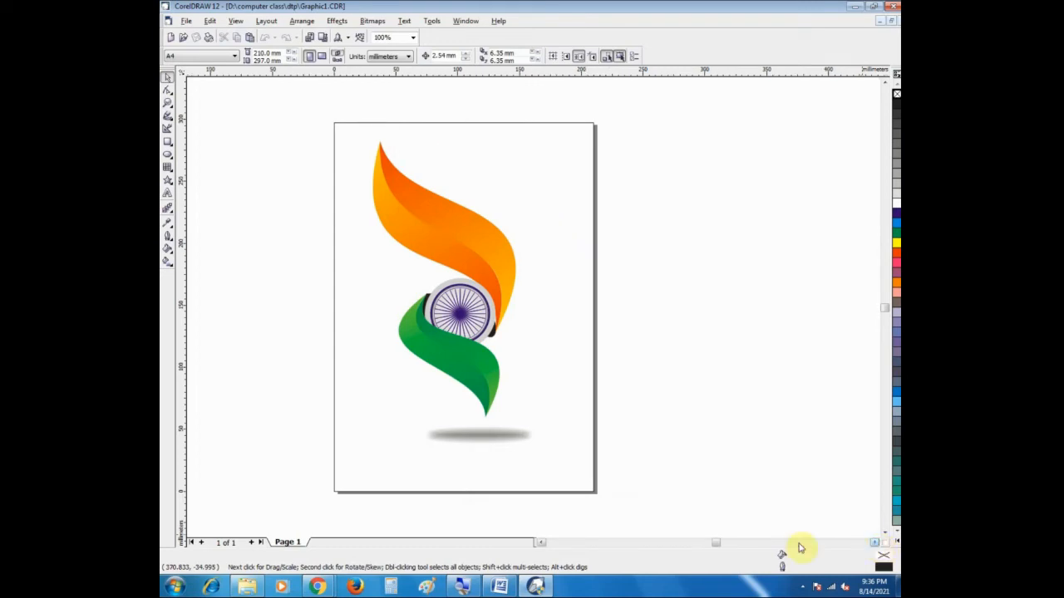
pyautogui.click(539, 544)
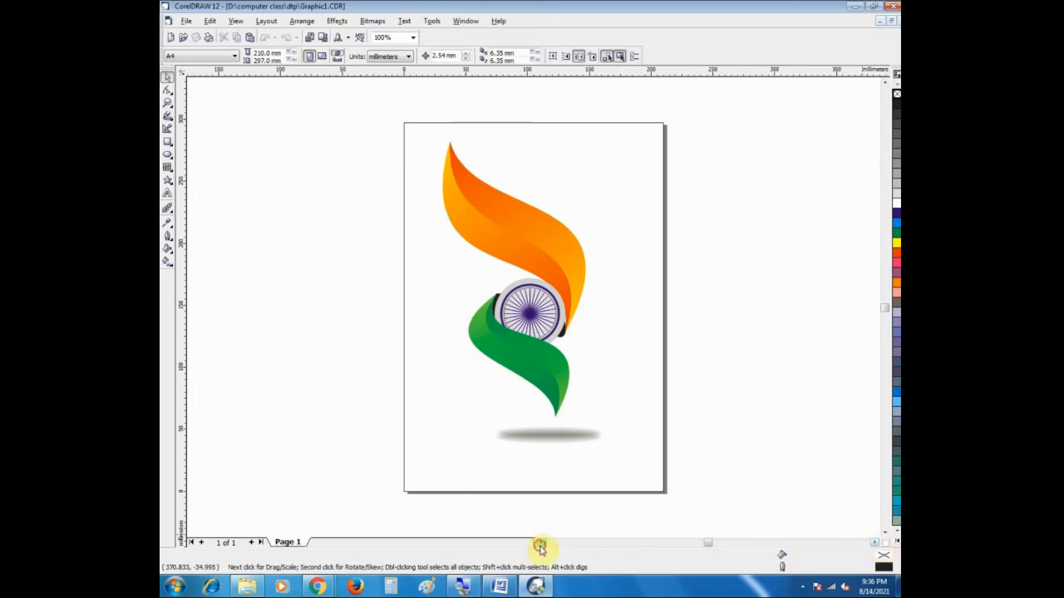
pyautogui.click(885, 536)
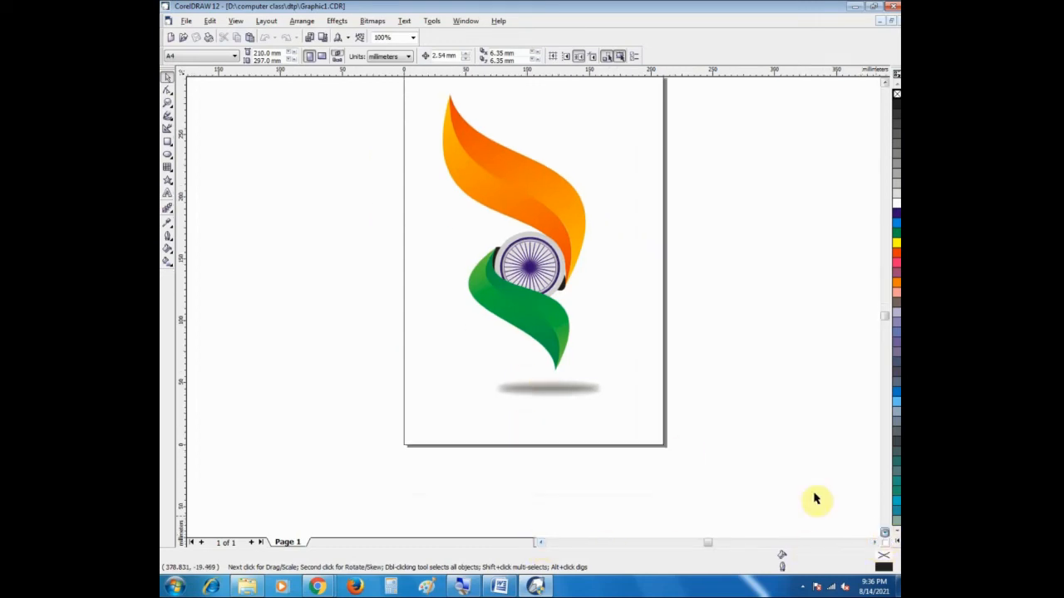
pyautogui.click(886, 81)
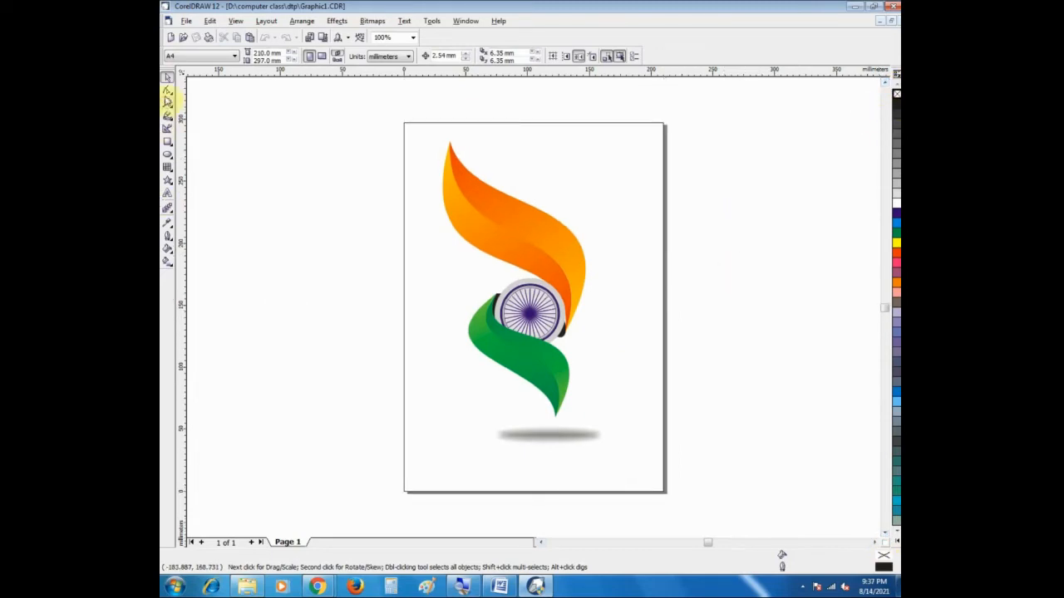
pyautogui.click(511, 219)
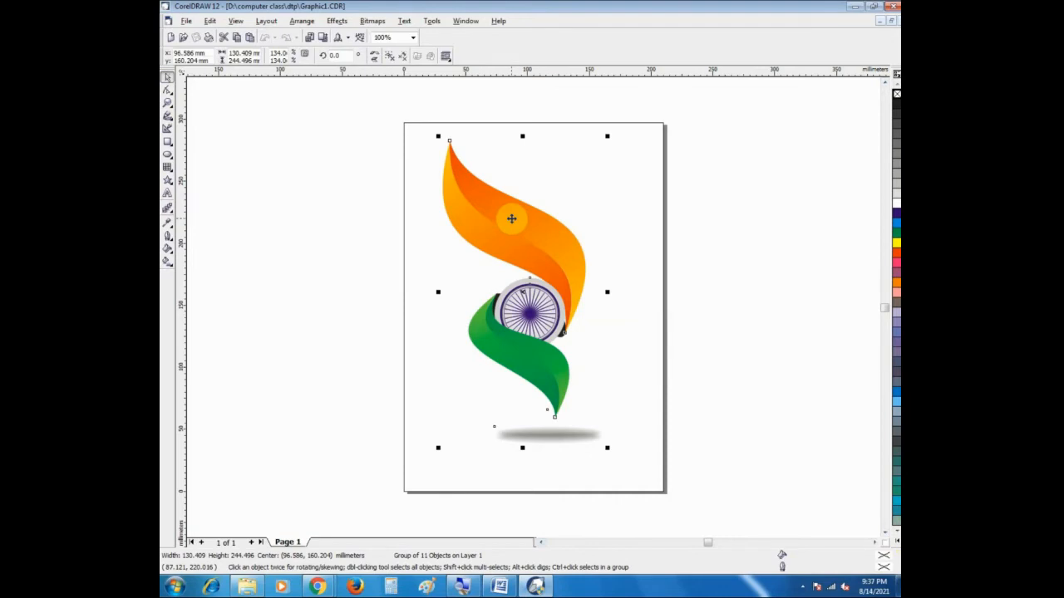
pyautogui.click(725, 291)
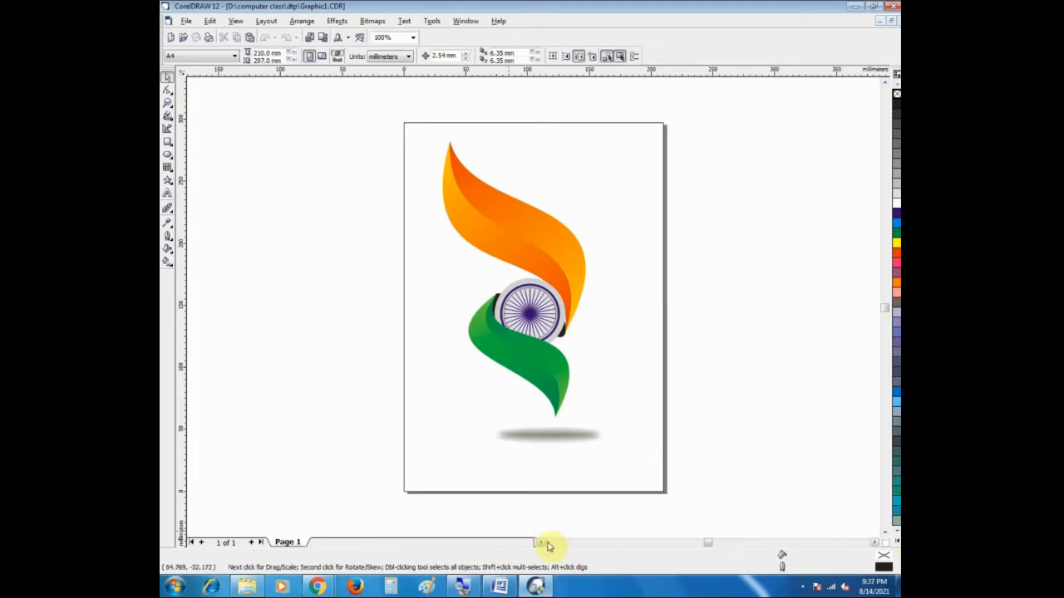
# Step: Draw an upright rectangle about 107 × 150 mm in the empty area to the left of the page
pyautogui.click(540, 544)
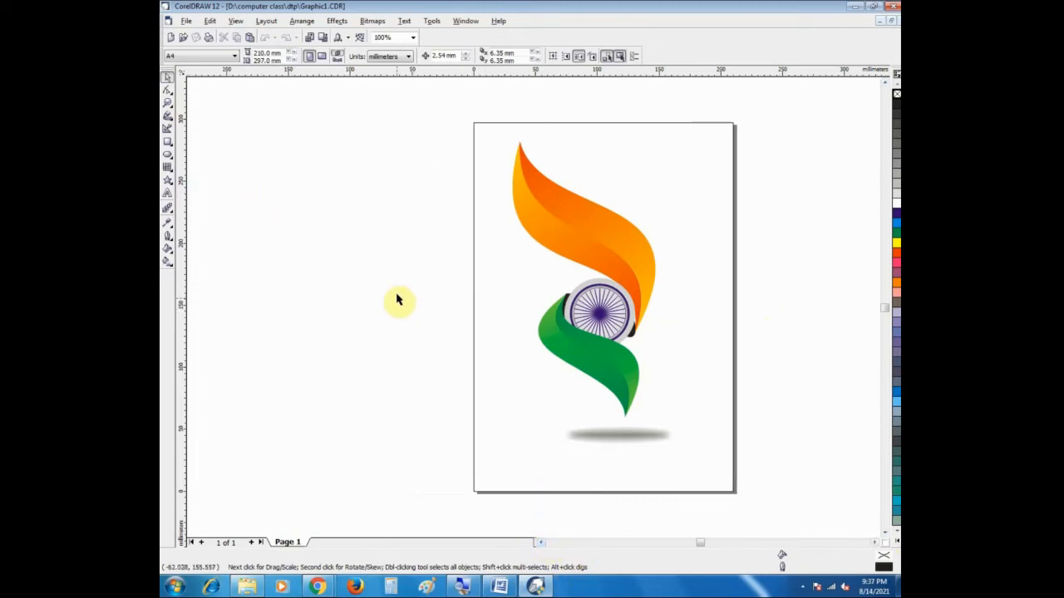
pyautogui.click(167, 142)
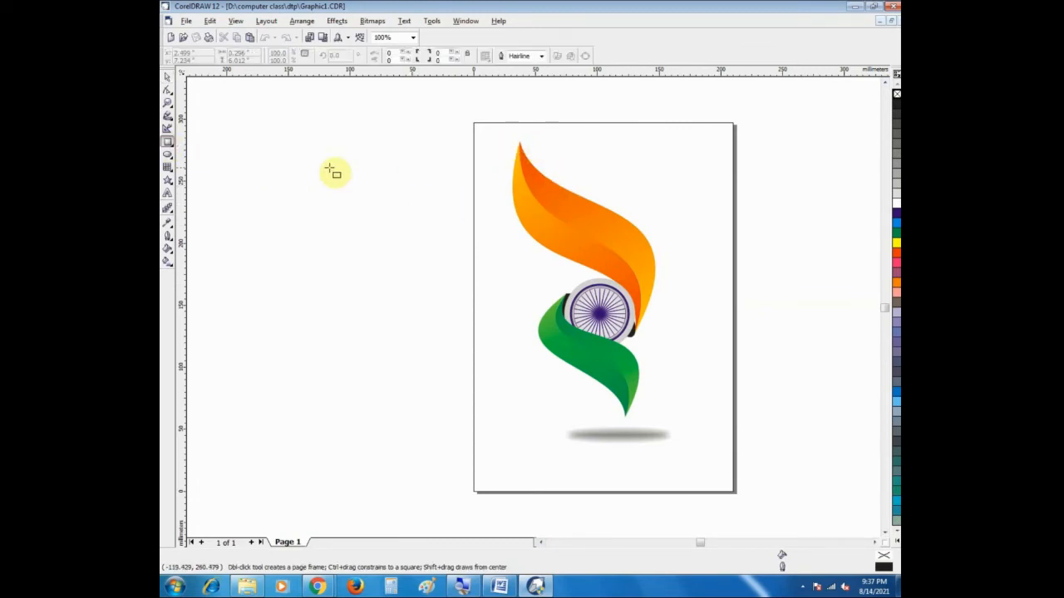
pyautogui.moveTo(295, 148)
pyautogui.mouseDown()
pyautogui.moveTo(388, 225)
pyautogui.moveTo(427, 336)
pyautogui.mouseUp()
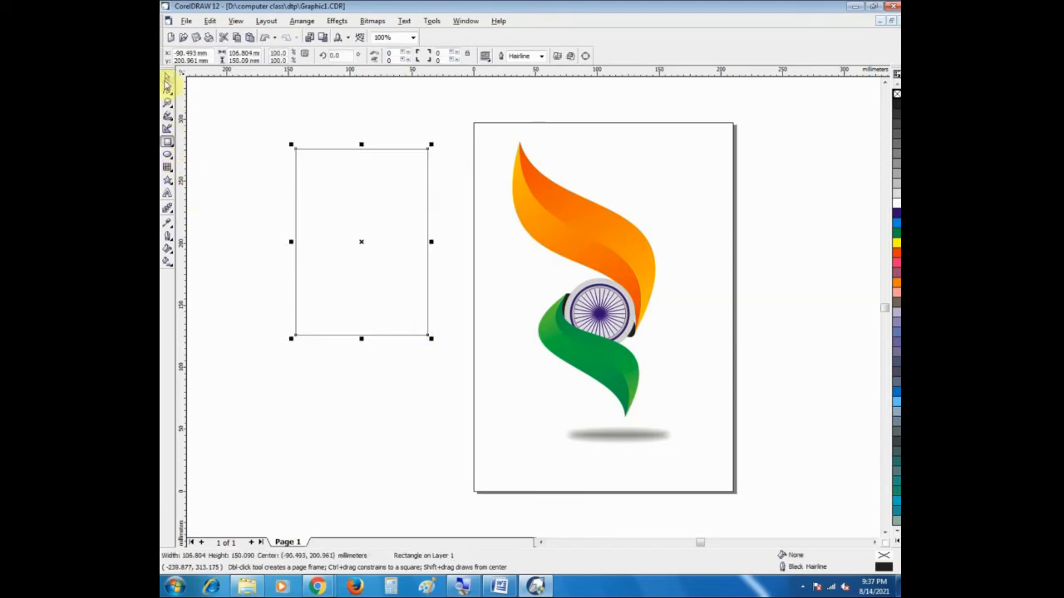
# Step: Move the rectangle over the page's left edge beside the orange shape and narrow it to about 55 mm wide
pyautogui.click(167, 76)
pyautogui.moveTo(366, 250); pyautogui.dragTo(428, 285)
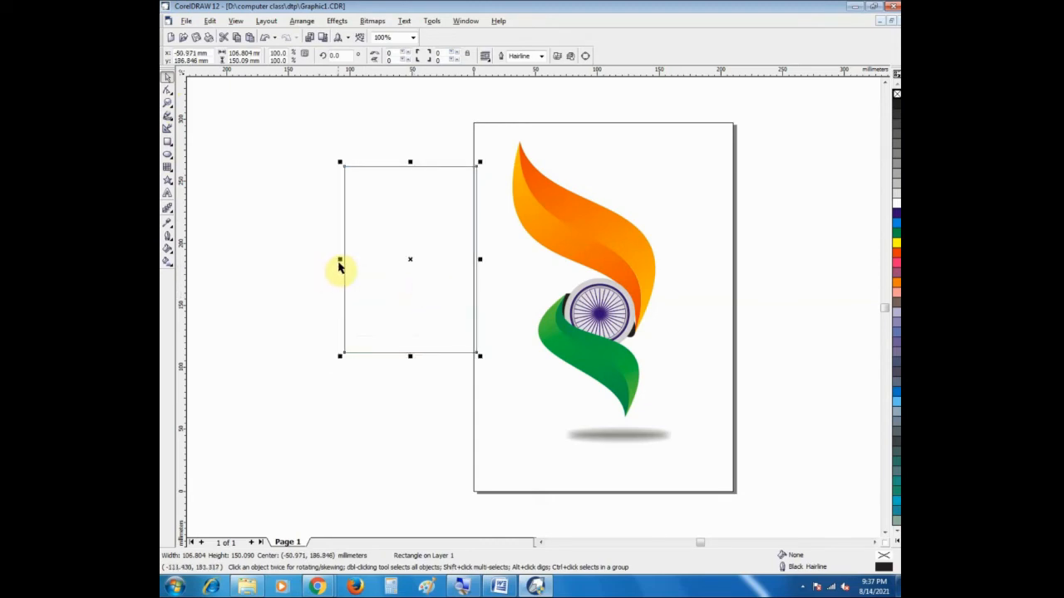
pyautogui.moveTo(339, 260); pyautogui.dragTo(498, 260)
pyautogui.click(498, 260)
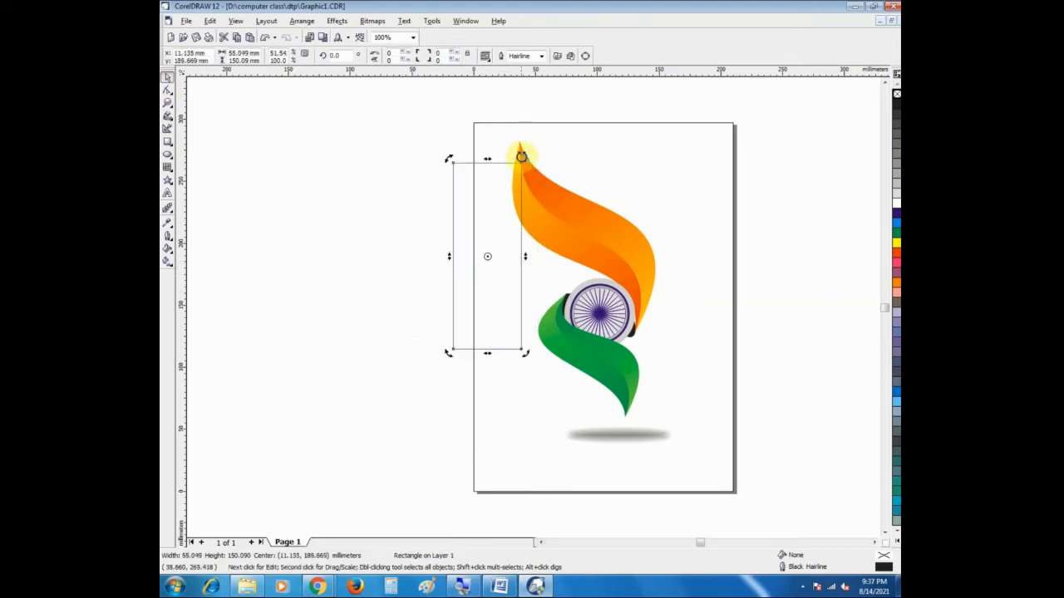
# Step: Tilt the rectangle about 49° over the orange shape and enlarge it to about 170 × 159 mm overall
pyautogui.moveTo(523, 154); pyautogui.dragTo(432, 151)
pyautogui.moveTo(469, 248); pyautogui.dragTo(550, 216)
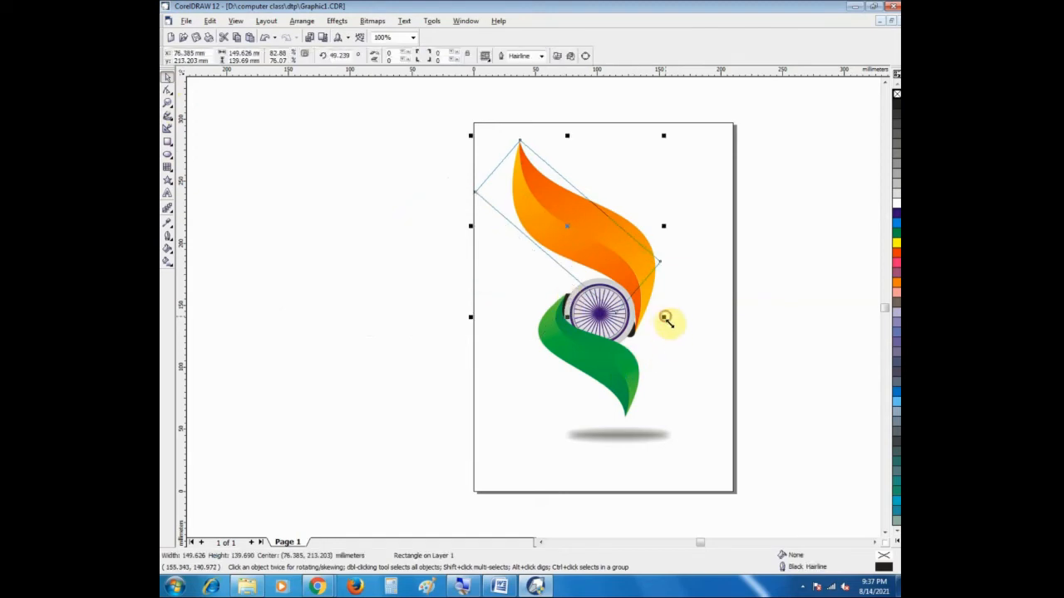
pyautogui.moveTo(665, 319); pyautogui.dragTo(687, 341)
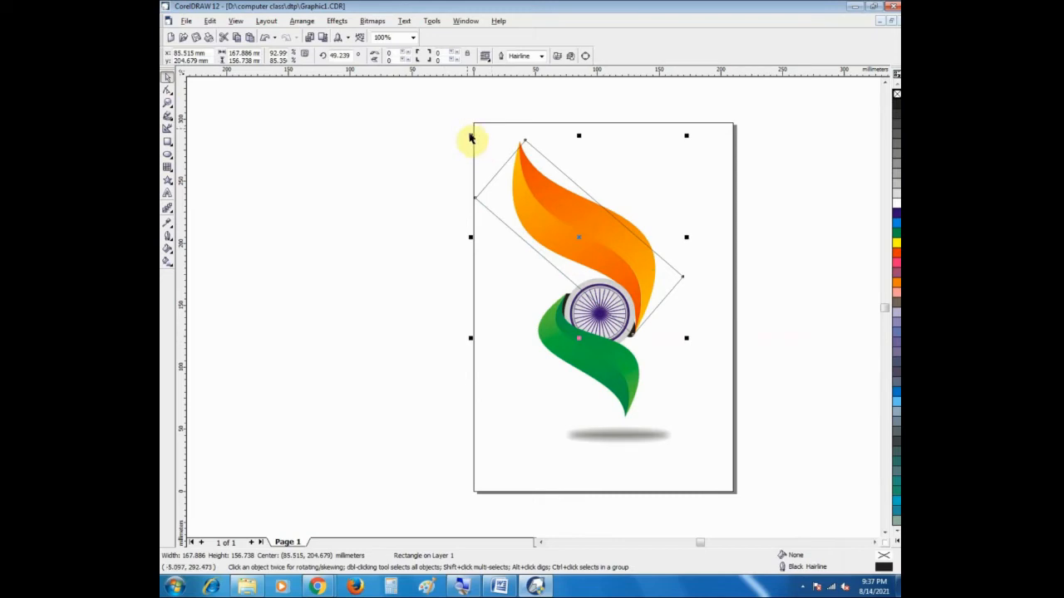
pyautogui.moveTo(469, 134); pyautogui.dragTo(467, 132)
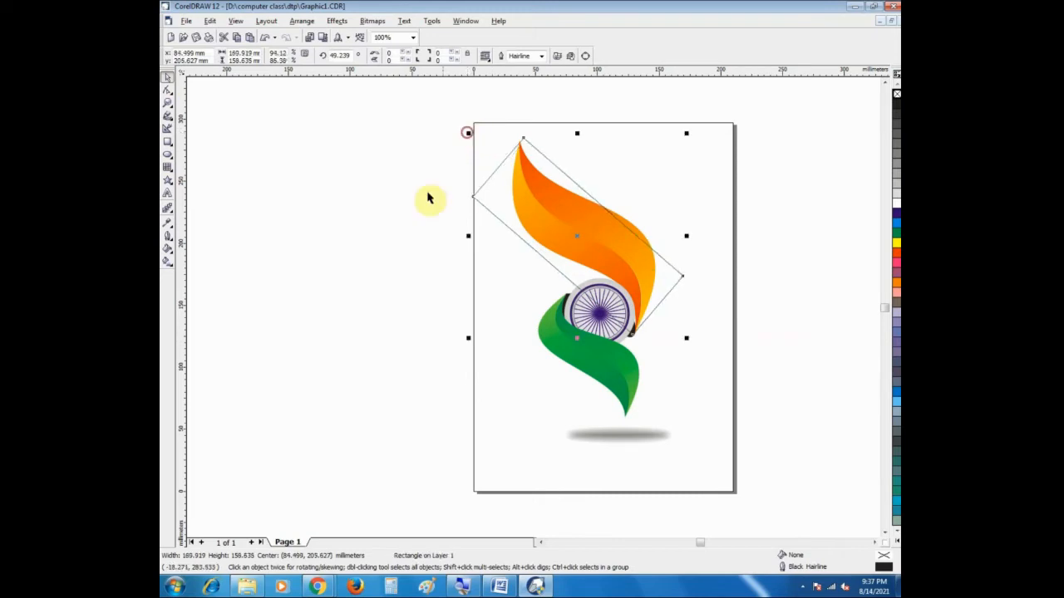
pyautogui.click(440, 221)
pyautogui.click(505, 162)
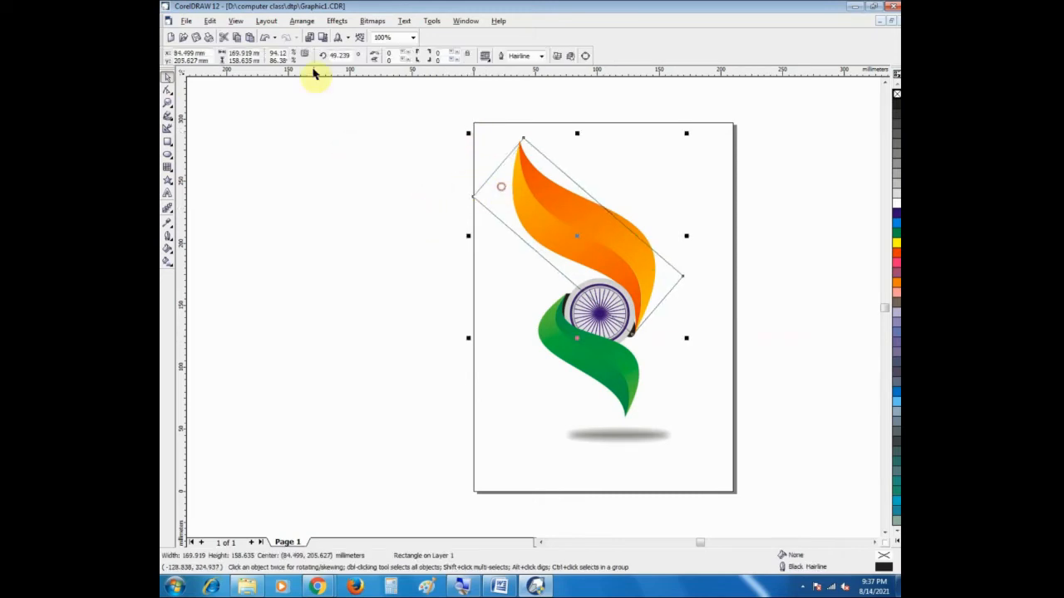
pyautogui.click(398, 52)
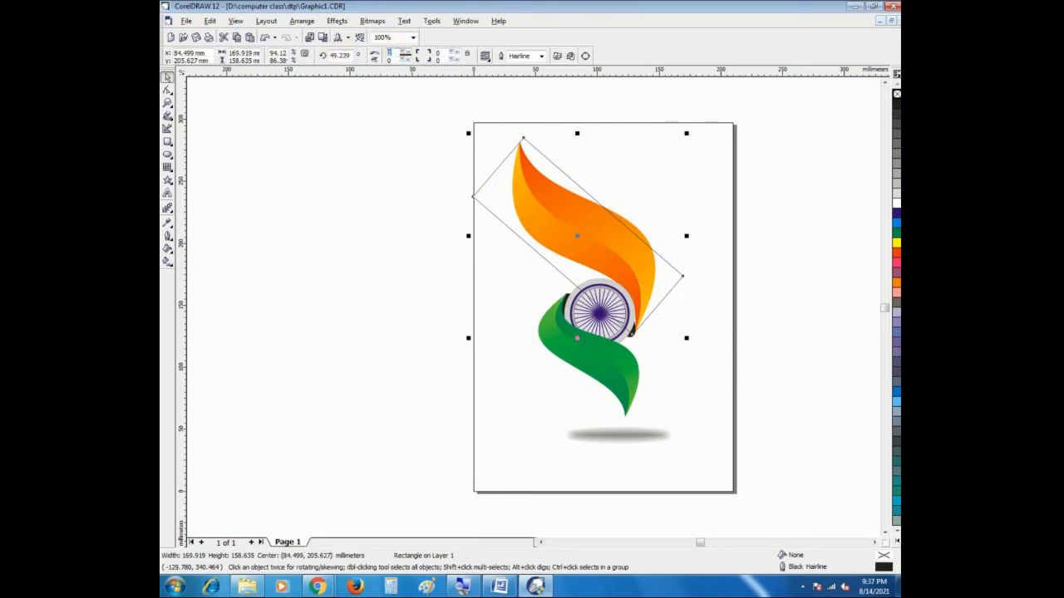
pyautogui.press('Return')
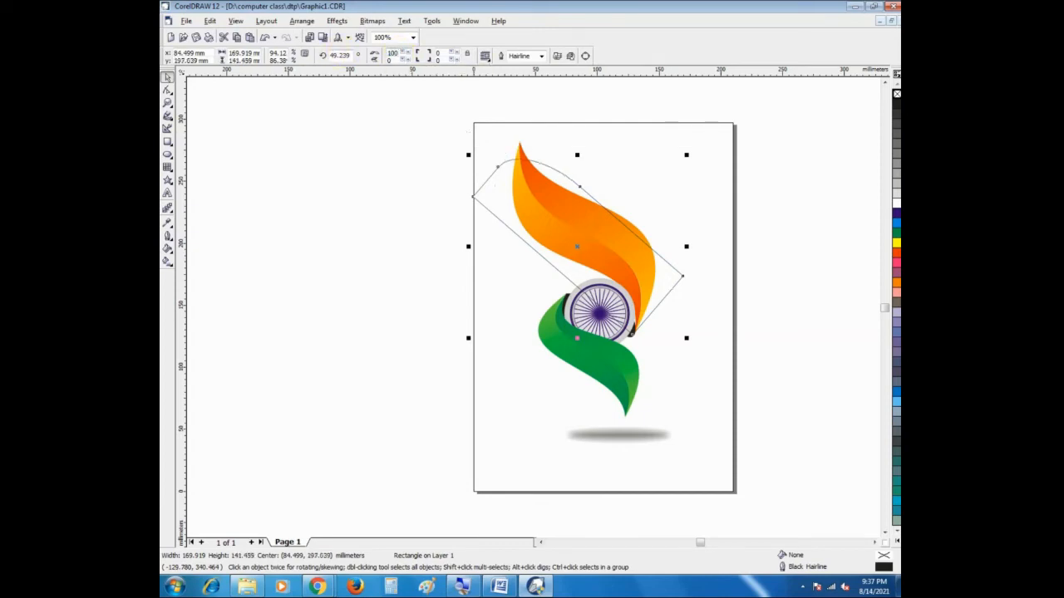
pyautogui.hotkey('ctrl', 'z')
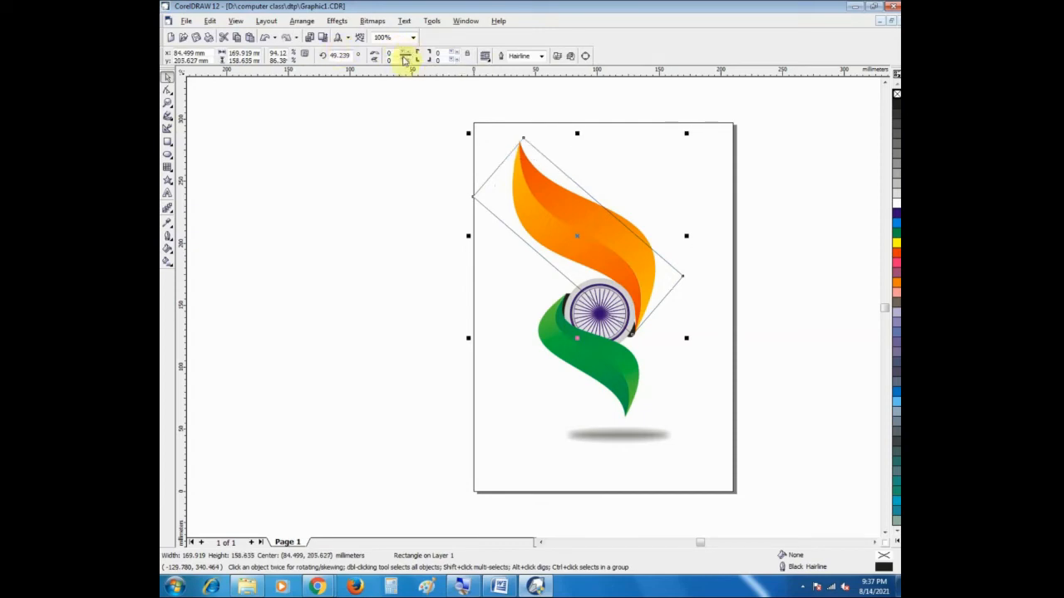
# Step: Set the roundness to 100 for the tilted rectangle's two opposite corners, at its far left and far right ends
pyautogui.write('100')
pyautogui.press('Return')
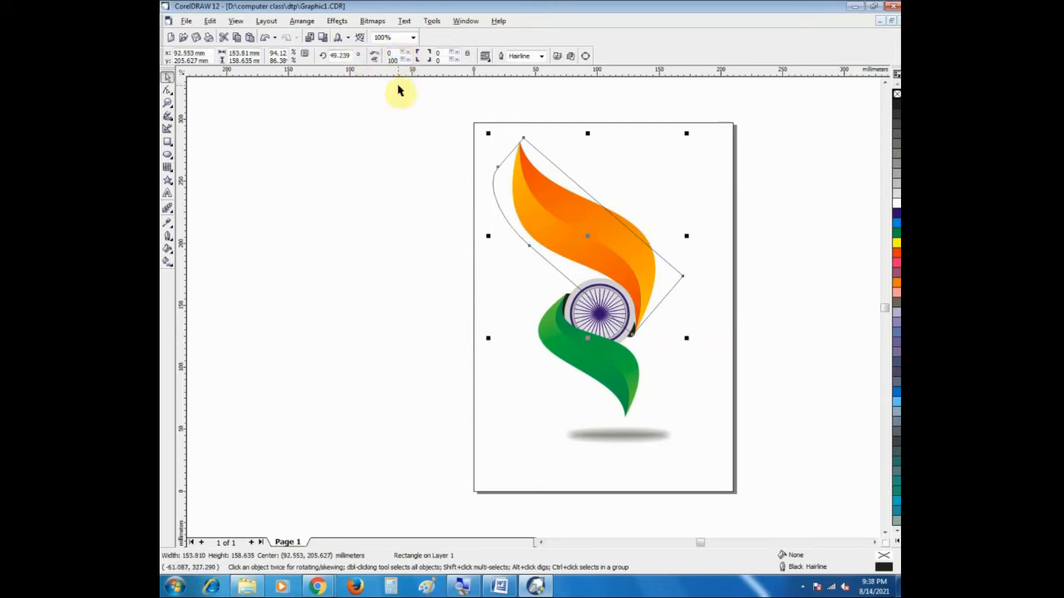
pyautogui.moveTo(444, 59); pyautogui.dragTo(402, 54)
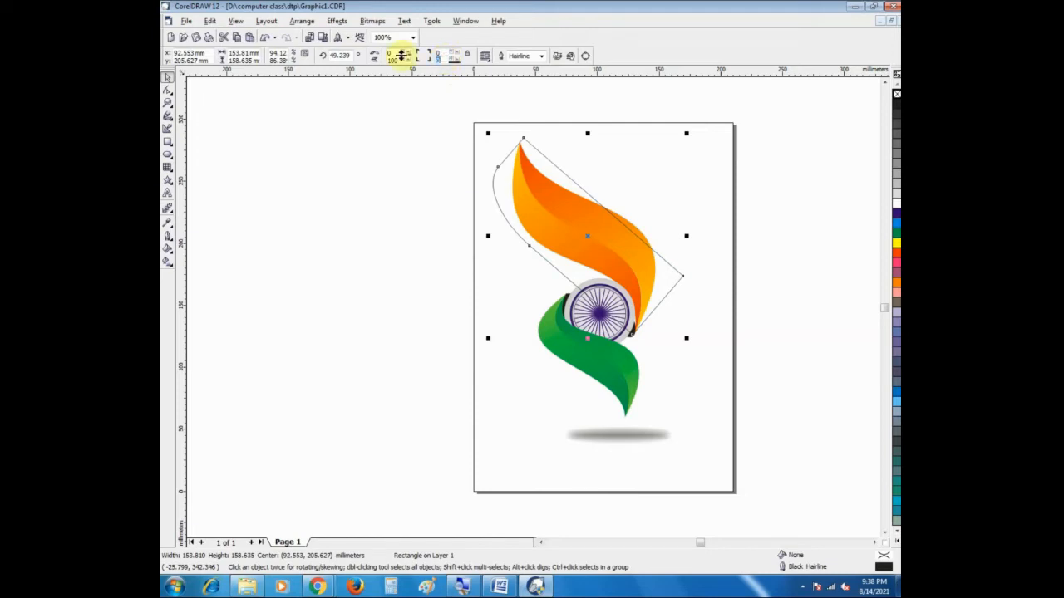
pyautogui.write('10')
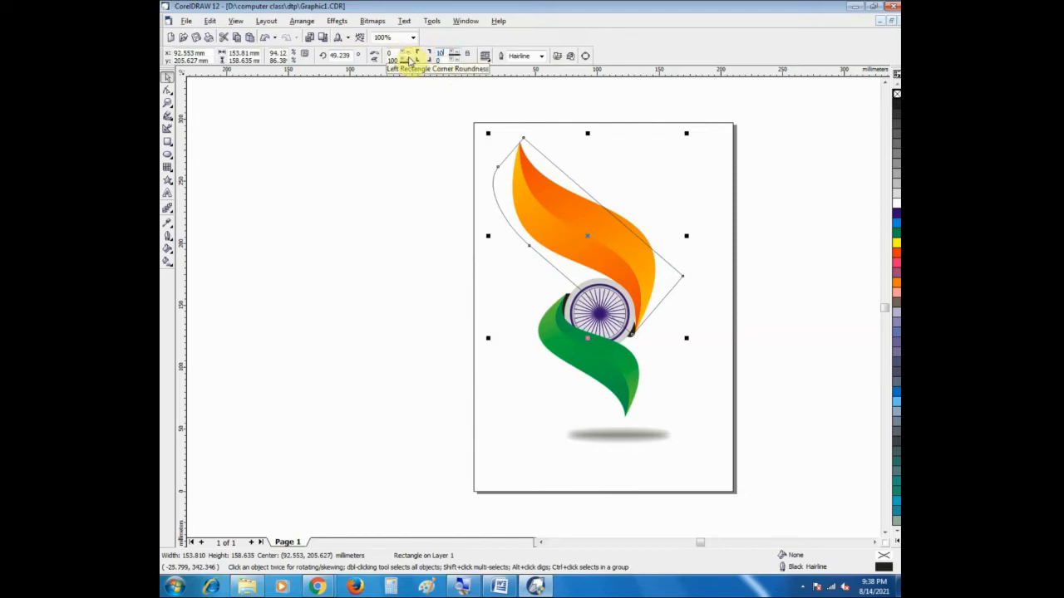
pyautogui.write('0')
pyautogui.press('Return')
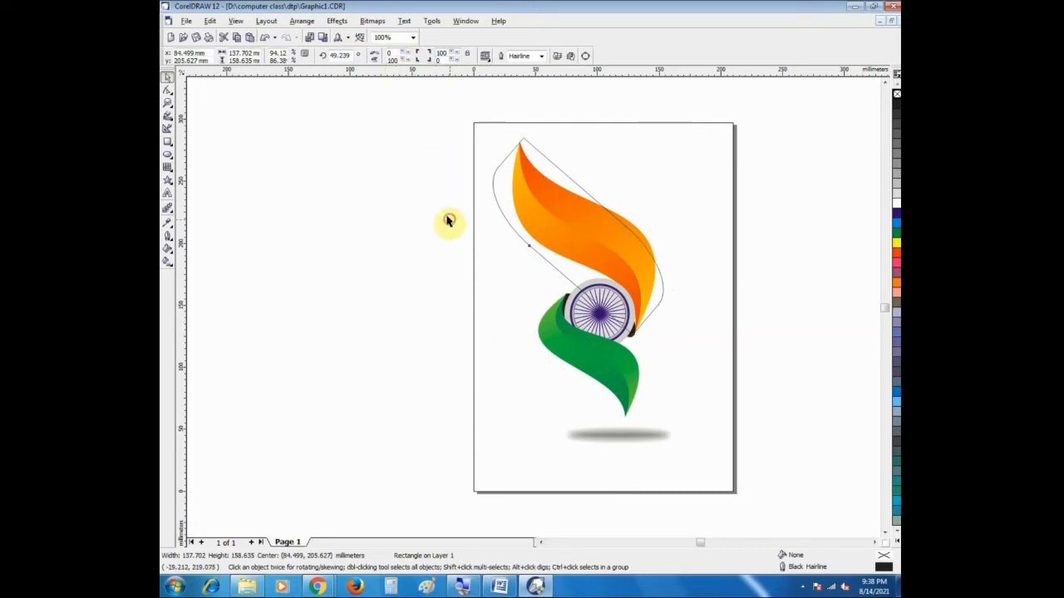
# Step: Convert the rounded, tilted rectangle over the orange shape to curves to make its nodes freely editable
pyautogui.click(556, 212)
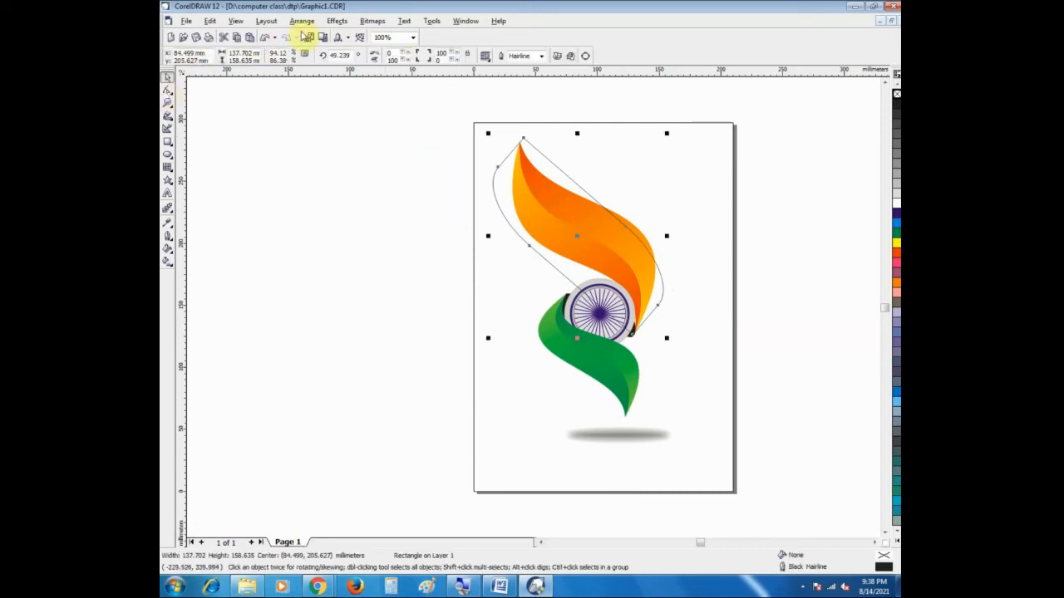
pyautogui.click(170, 90)
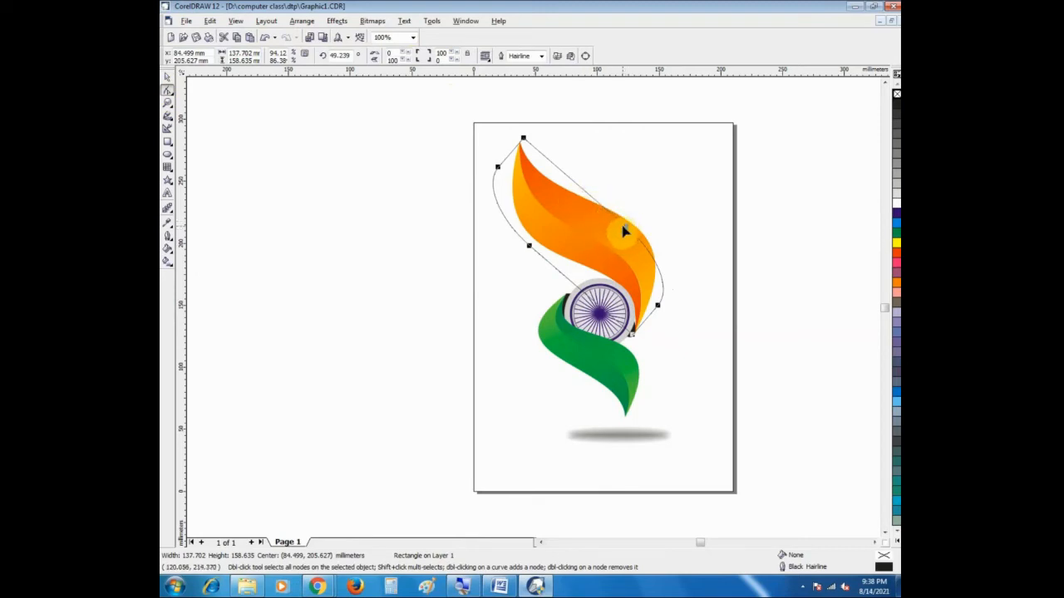
pyautogui.moveTo(626, 232)
pyautogui.mouseDown()
pyautogui.moveTo(605, 212)
pyautogui.moveTo(625, 231)
pyautogui.mouseUp()
pyautogui.press('Escape')
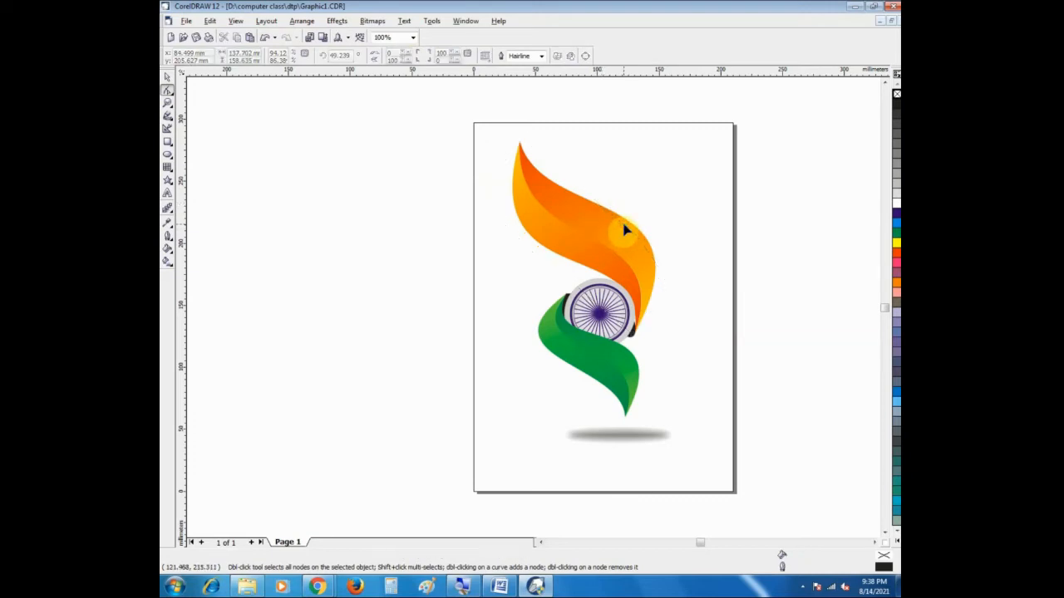
pyautogui.click(624, 229)
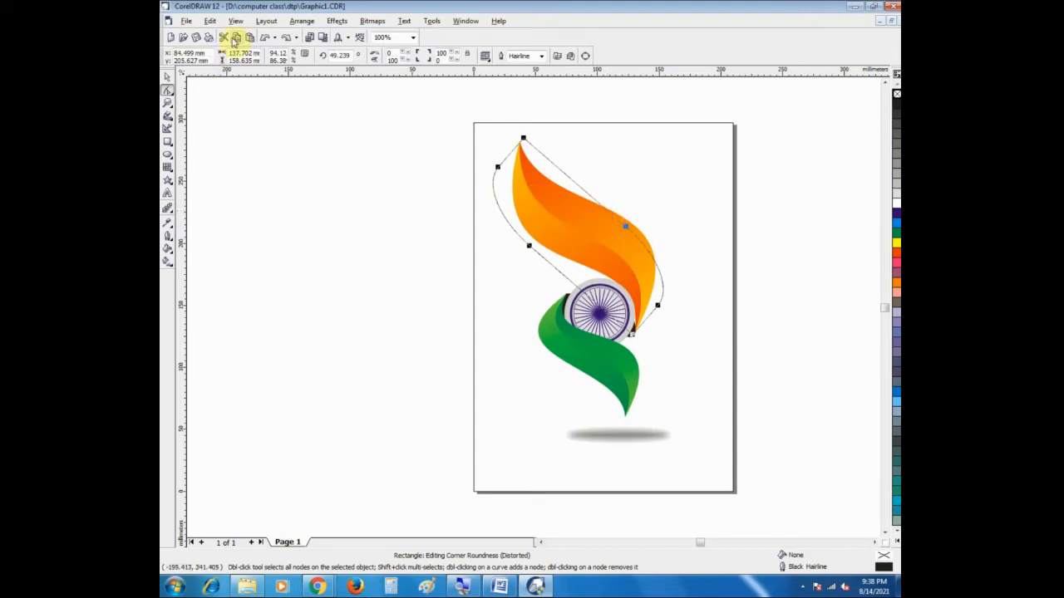
pyautogui.click(301, 20)
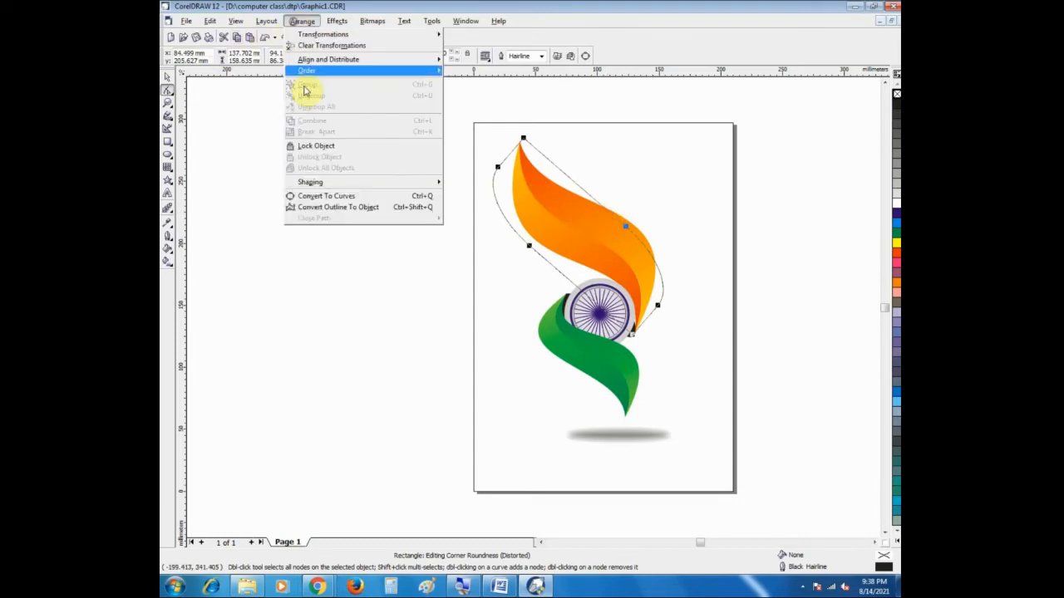
pyautogui.click(333, 196)
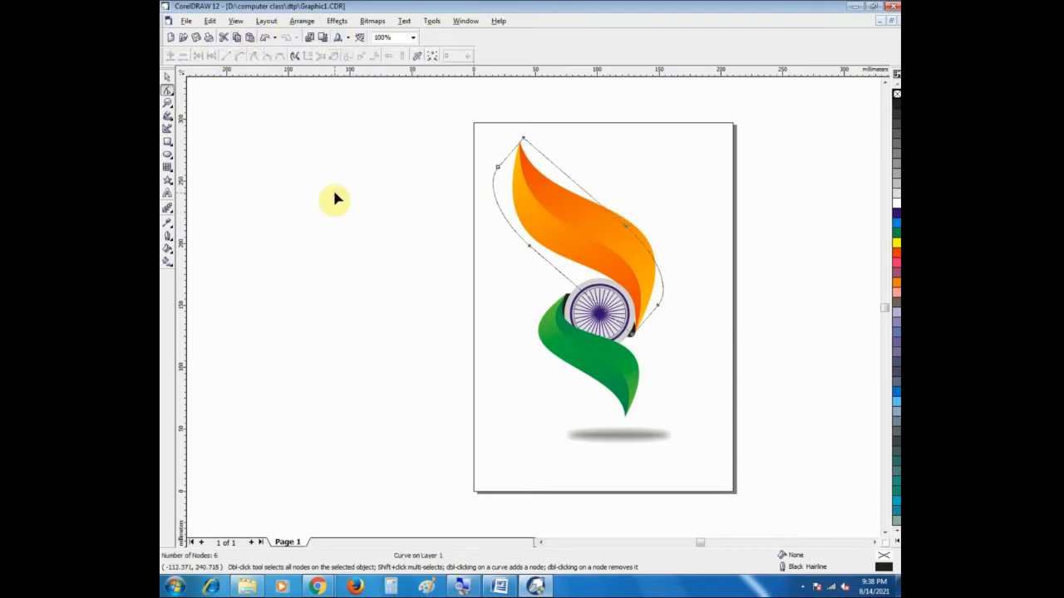
# Step: Try deleting the smooth node on the curve's long upper edge beside the orange shape, and undo the deletion
pyautogui.click(628, 234)
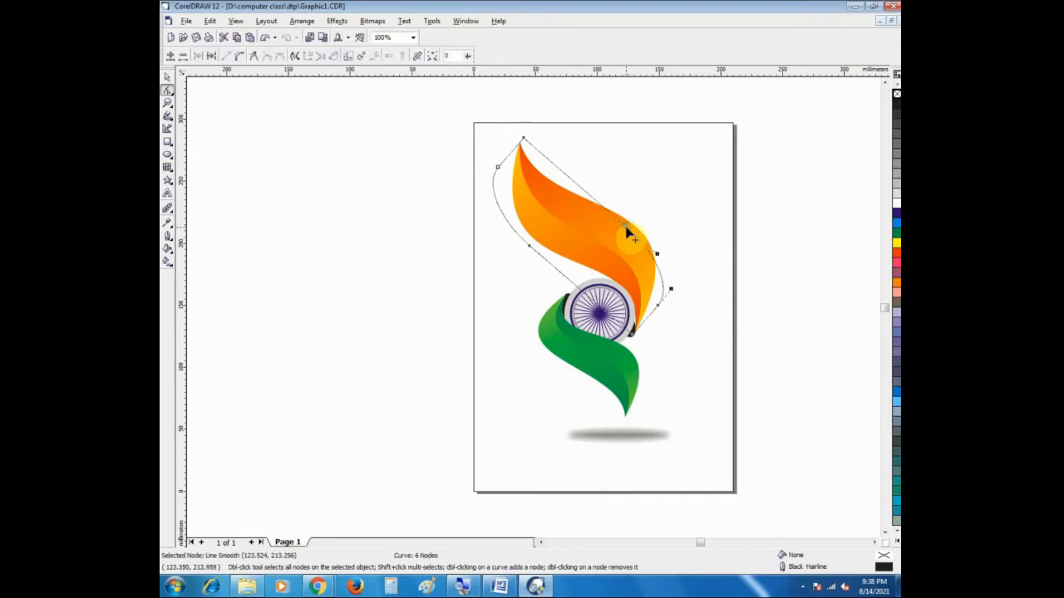
pyautogui.press('Delete')
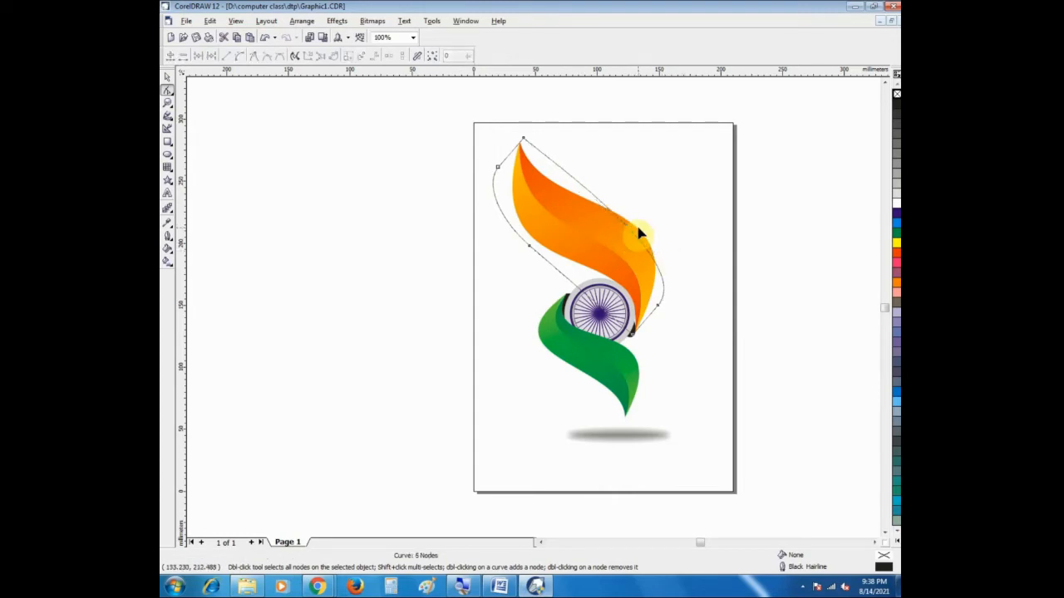
pyautogui.click(523, 139)
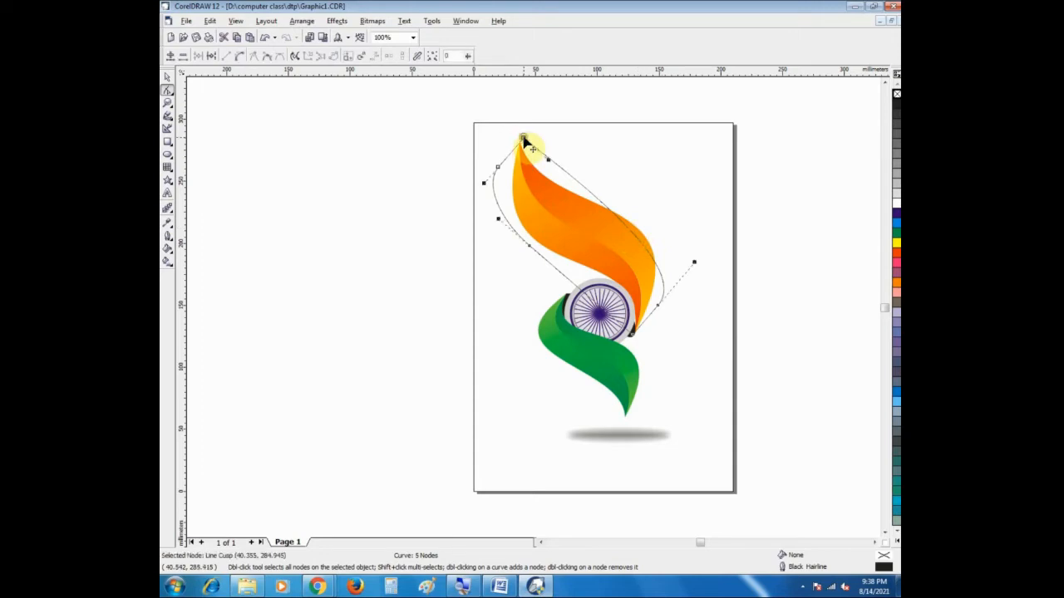
pyautogui.hotkey('ctrl', 'z')
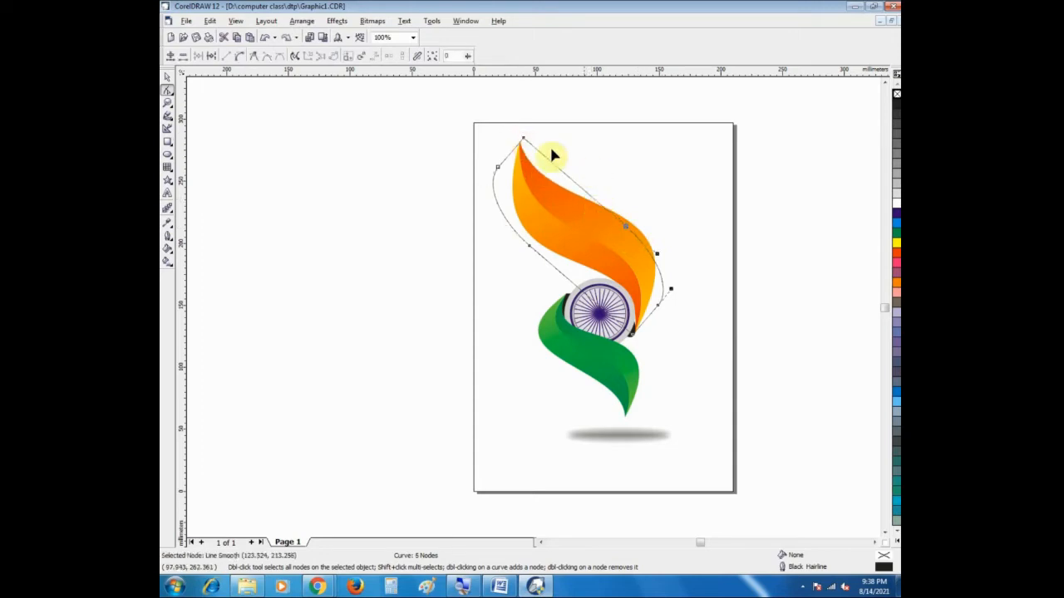
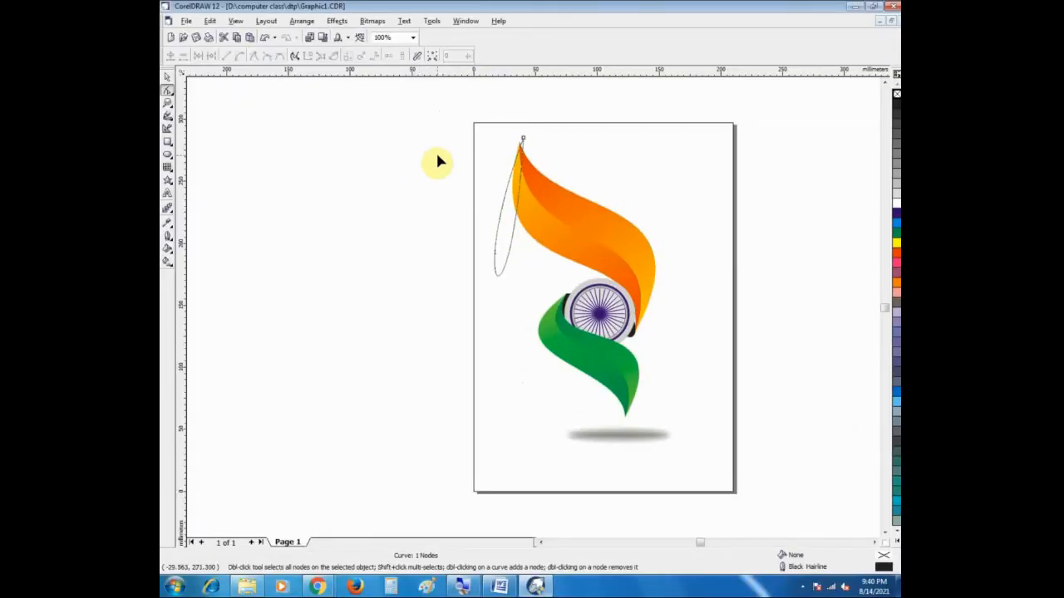
# Step: Undo the last node edit and duplicate the fitted ribbon outline in place over the orange shape
pyautogui.hotkey('ctrl', 'z')
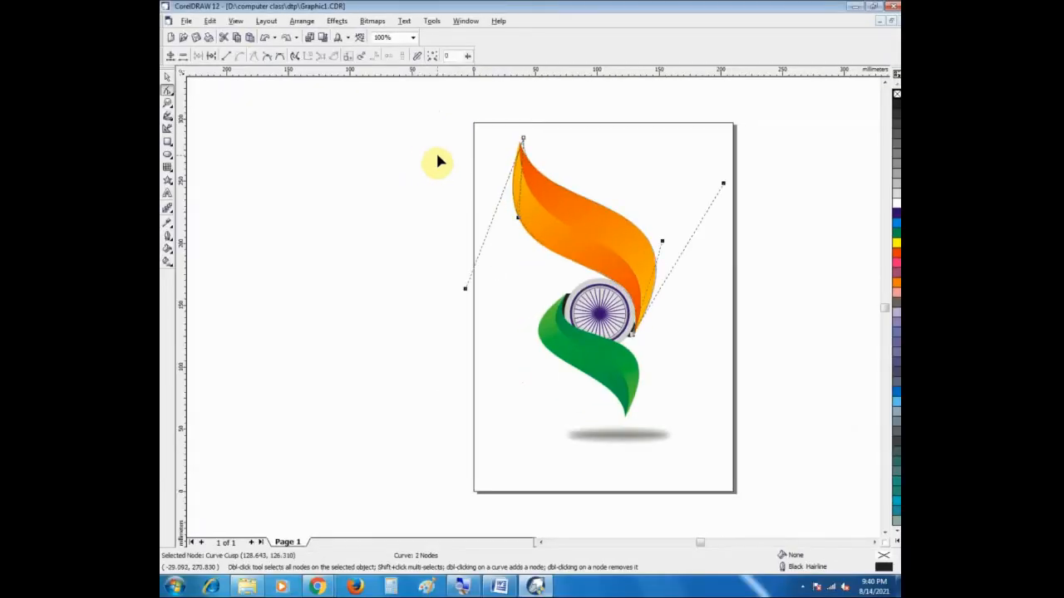
pyautogui.click(168, 76)
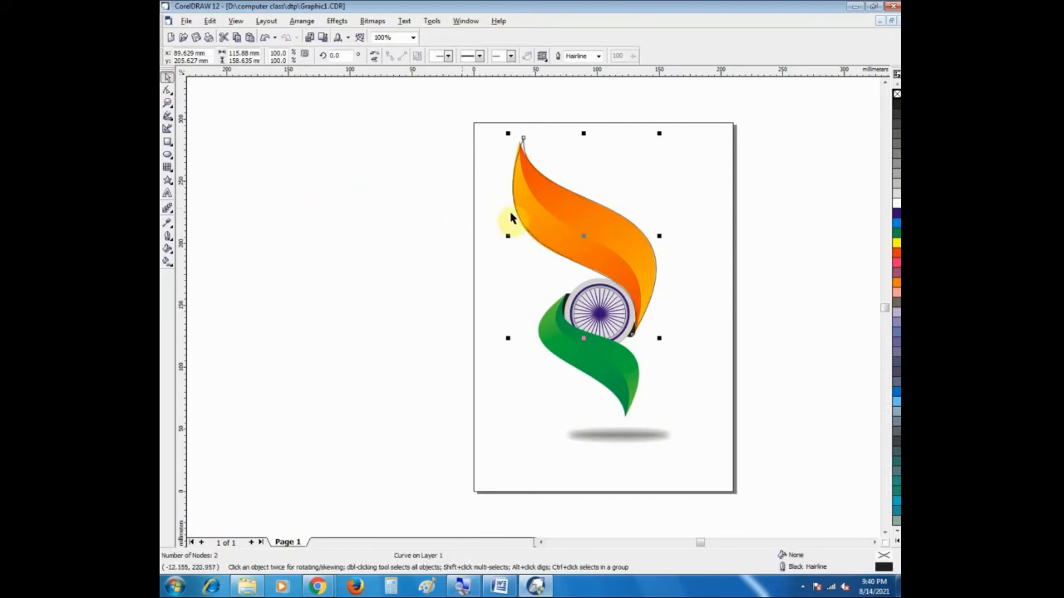
pyautogui.click(558, 203)
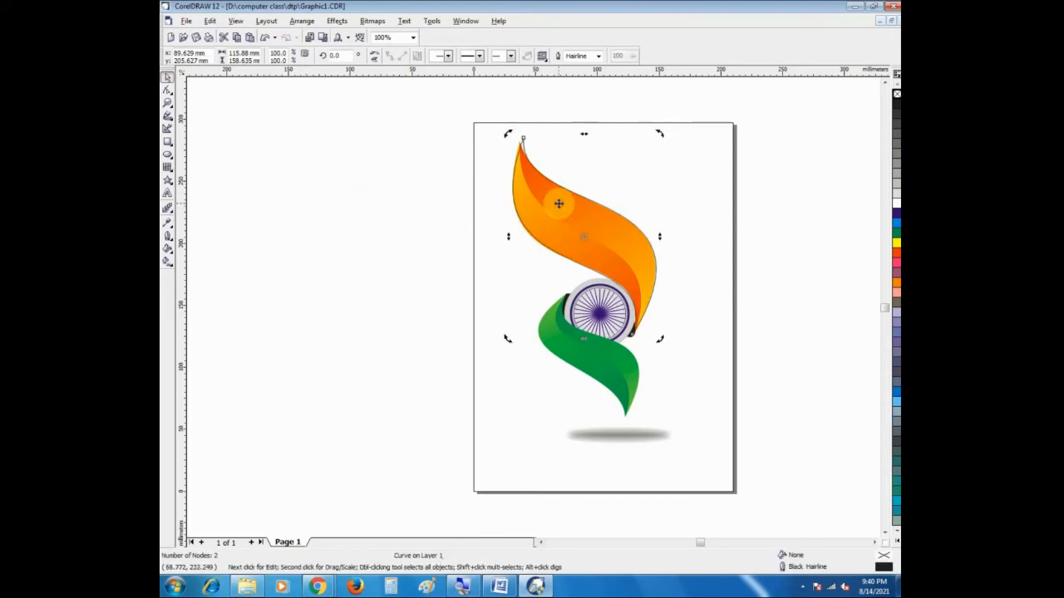
pyautogui.click(373, 189)
pyautogui.click(537, 209)
pyautogui.press('F10')
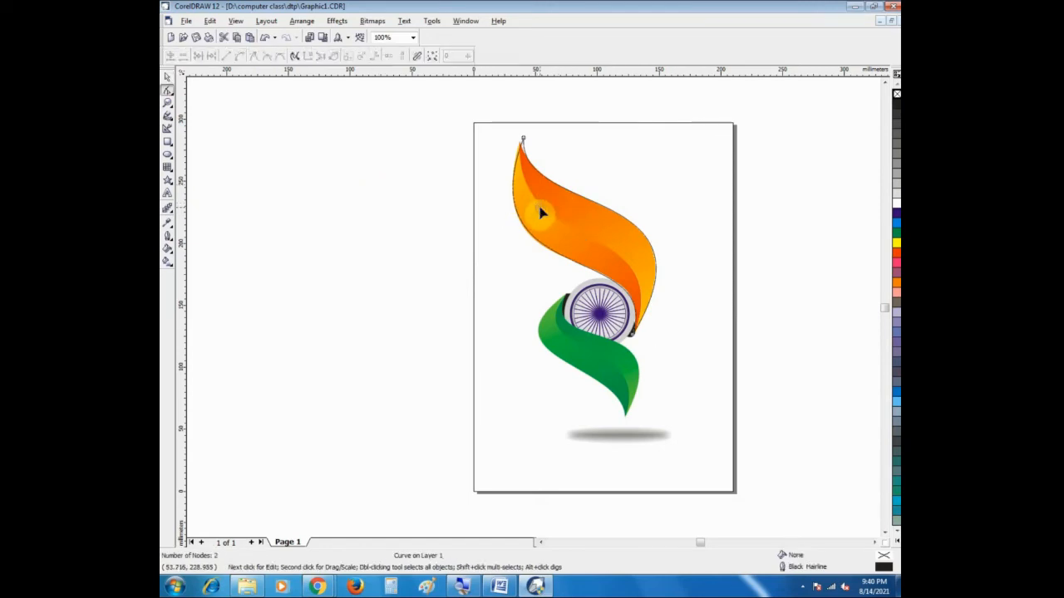
# Step: Reshape the duplicate outline's upper edge with its curve handles so it follows the orange ribbon's inner fold line
pyautogui.click(521, 140)
pyautogui.moveTo(517, 223); pyautogui.dragTo(486, 223)
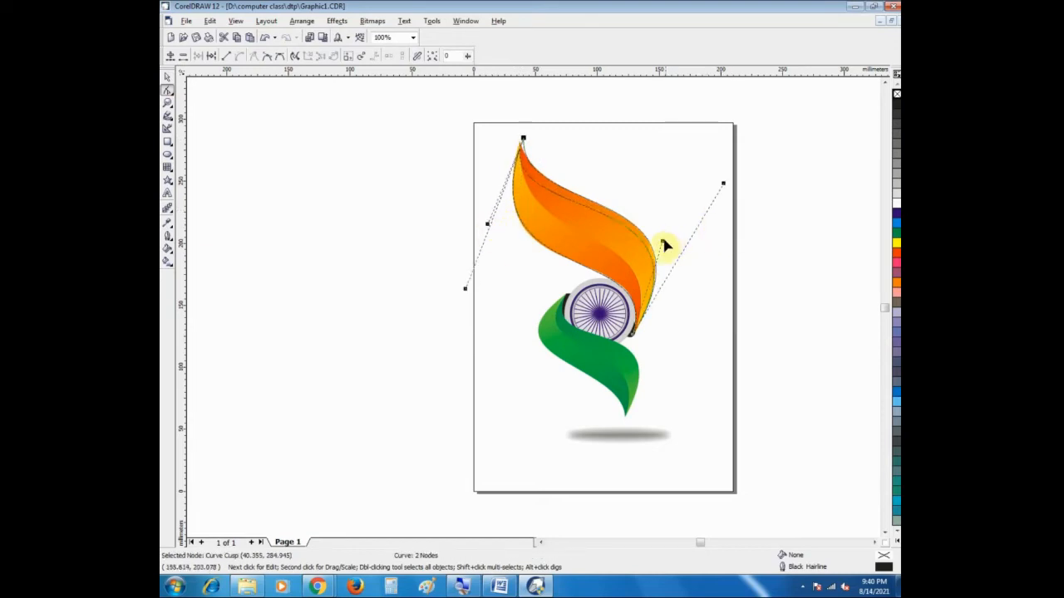
pyautogui.moveTo(663, 243); pyautogui.dragTo(643, 265)
pyautogui.moveTo(723, 188); pyautogui.dragTo(682, 222)
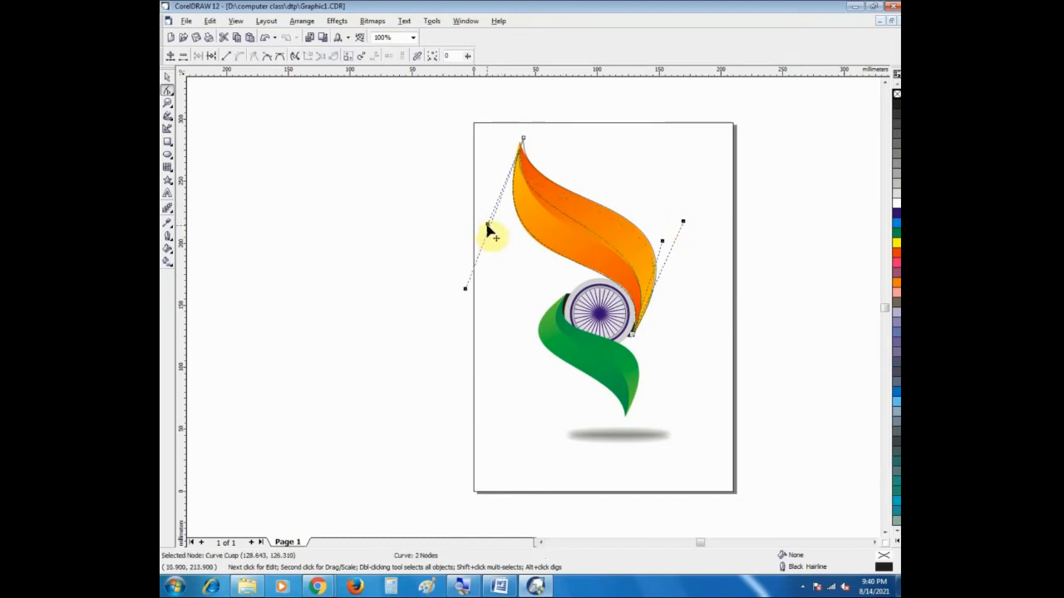
pyautogui.moveTo(487, 231); pyautogui.dragTo(489, 243)
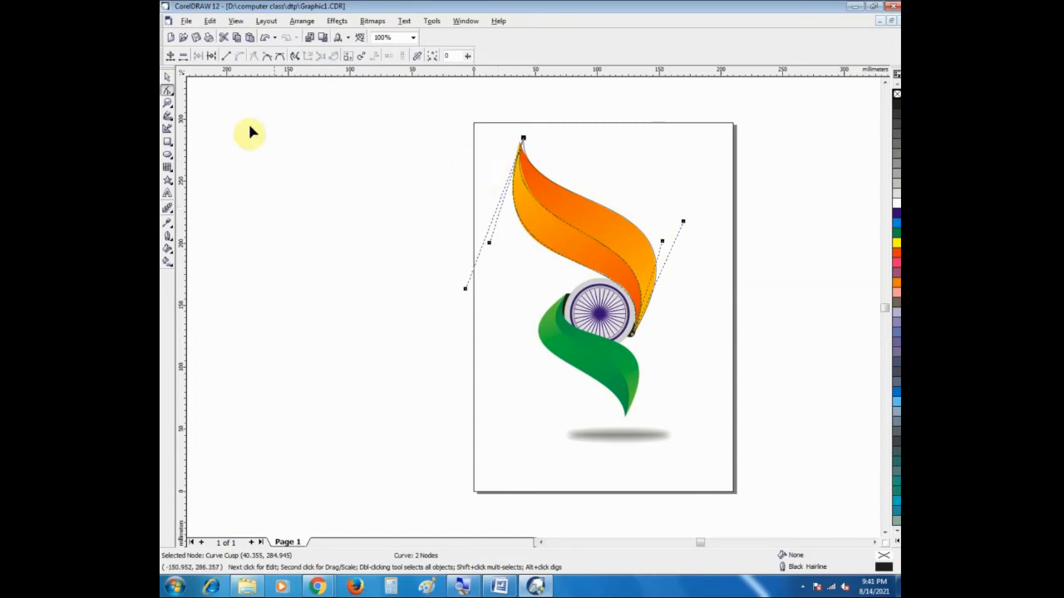
pyautogui.click(167, 76)
pyautogui.click(352, 226)
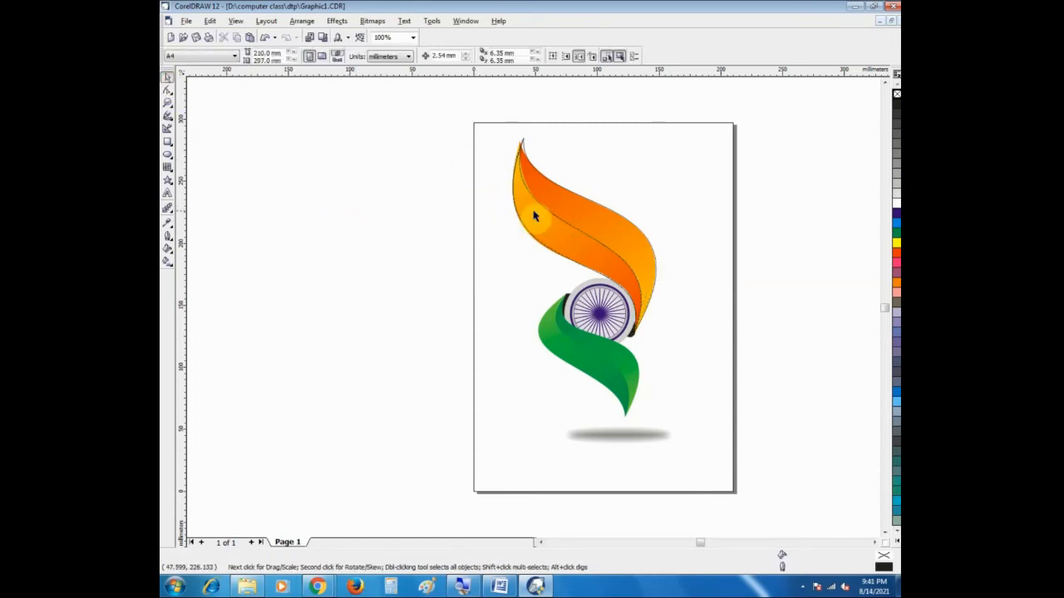
# Step: Copy both ribbon outlines together into the blank area beside the page, leaving the originals over the artwork
pyautogui.click(557, 221)
pyautogui.click(444, 226)
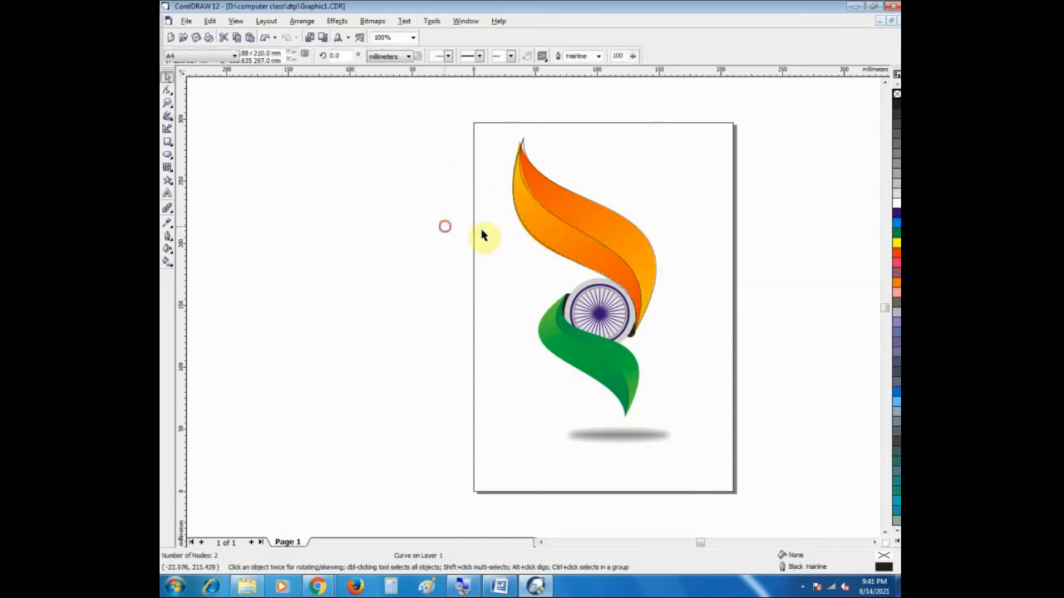
pyautogui.click(573, 240)
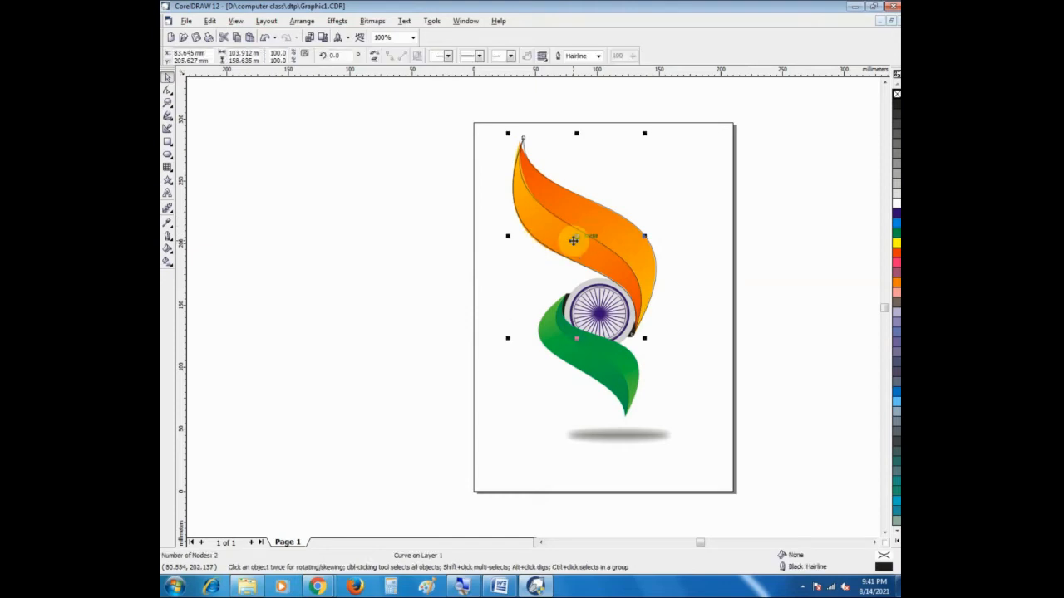
pyautogui.moveTo(450, 106); pyautogui.dragTo(663, 347)
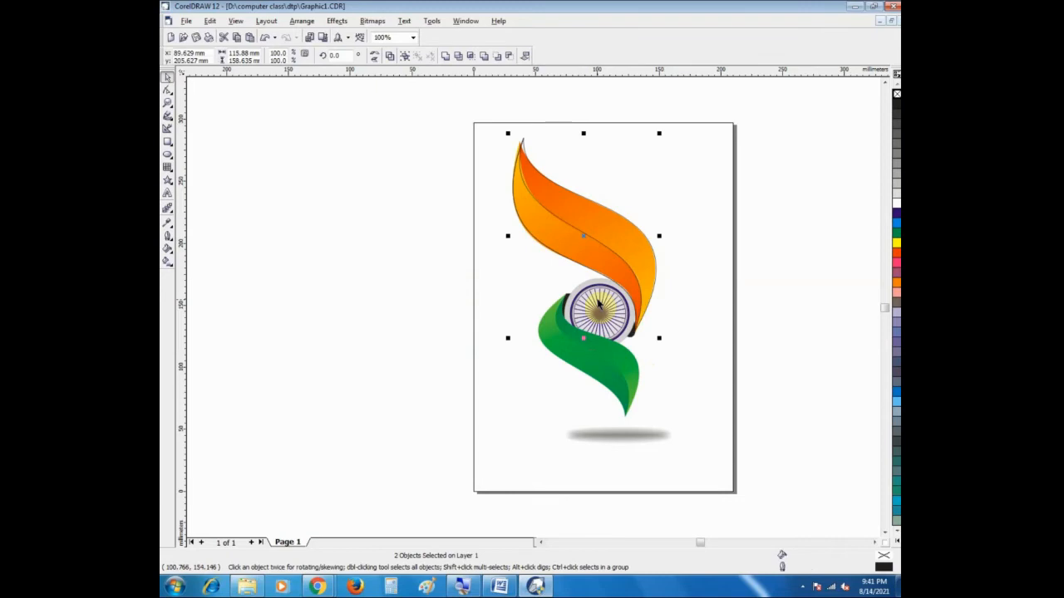
pyautogui.moveTo(585, 241); pyautogui.dragTo(384, 255)
pyautogui.click(360, 349)
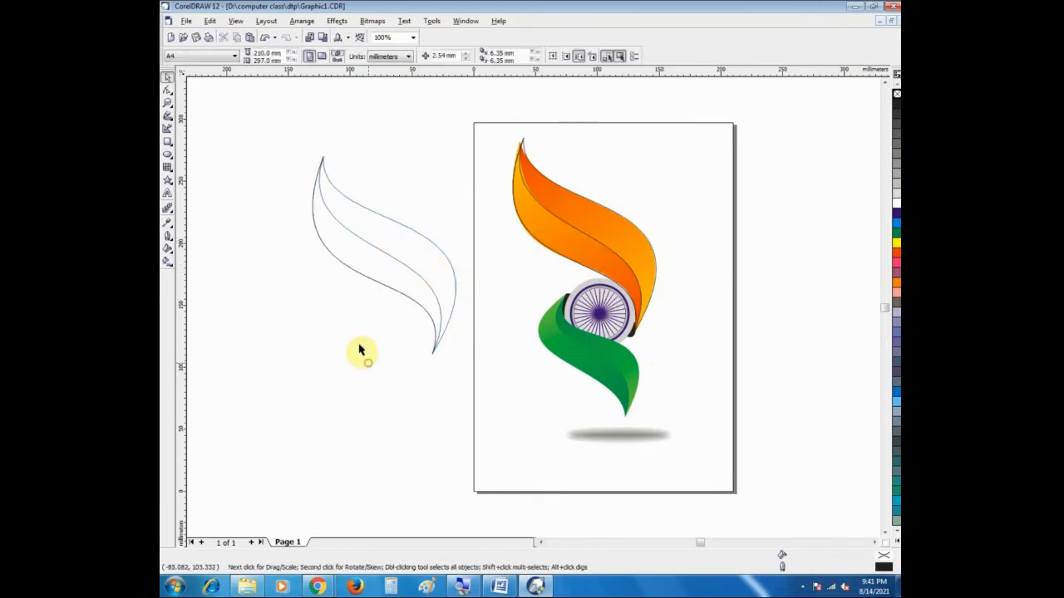
# Step: Apply a black-to-white linear fountain fill to the copied full ribbon outline, running from its upper tip towards its lower tip
pyautogui.click(390, 255)
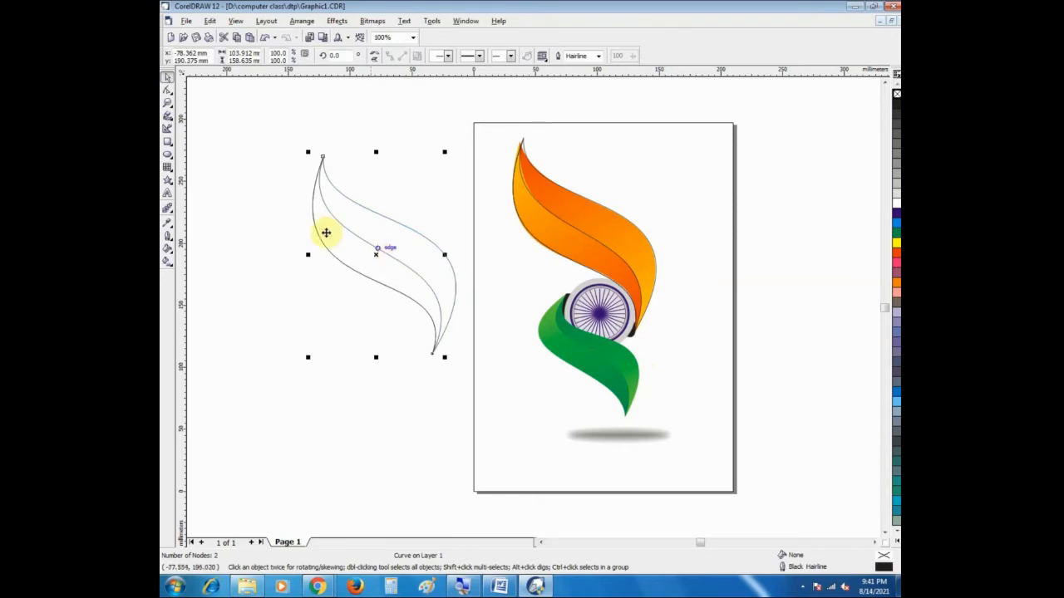
pyautogui.click(280, 185)
pyautogui.click(346, 213)
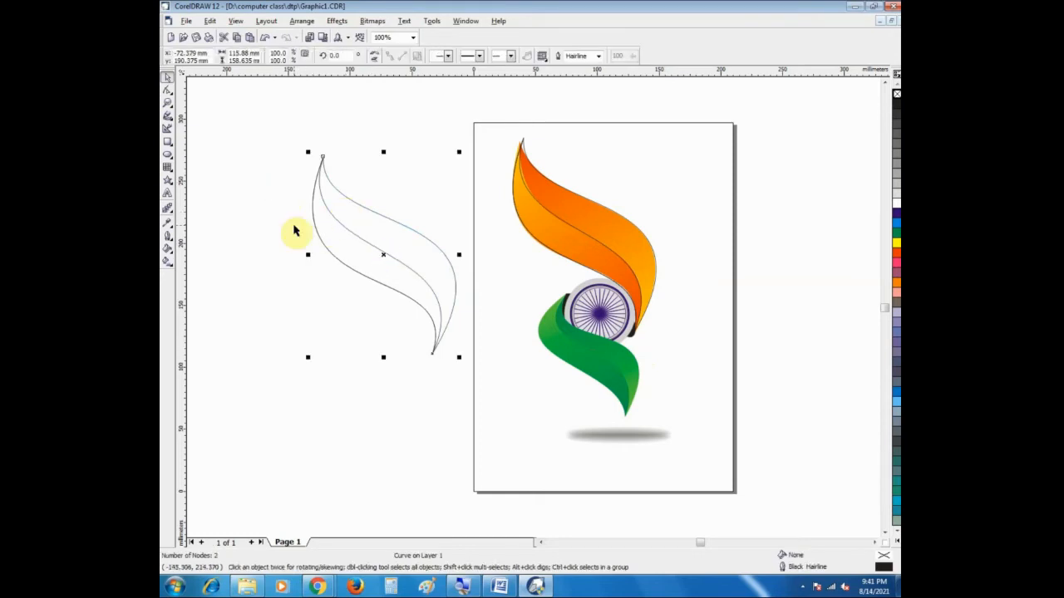
pyautogui.click(261, 261)
pyautogui.click(398, 231)
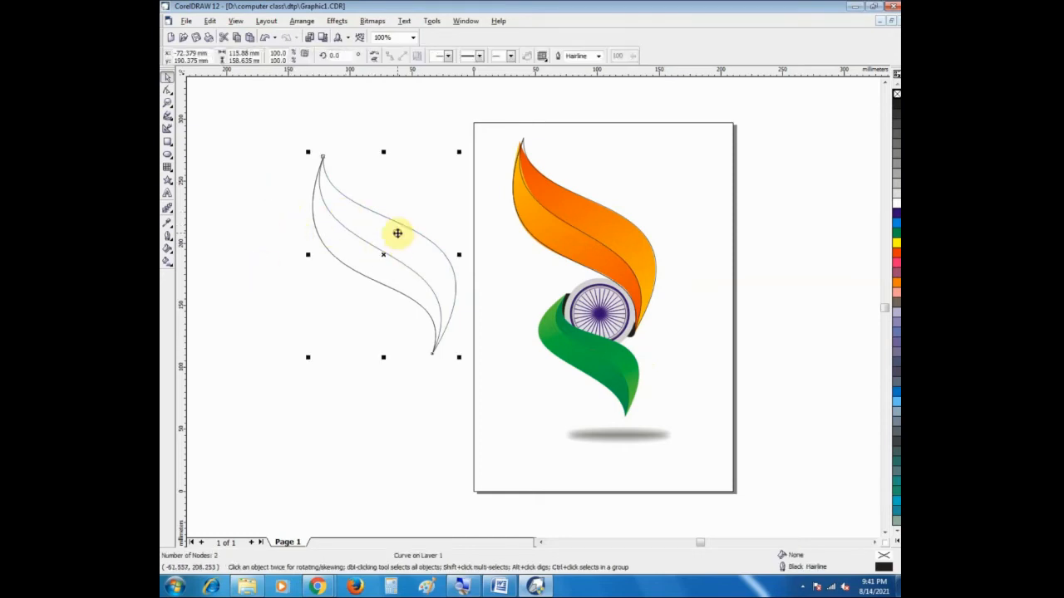
pyautogui.click(399, 238)
pyautogui.click(394, 230)
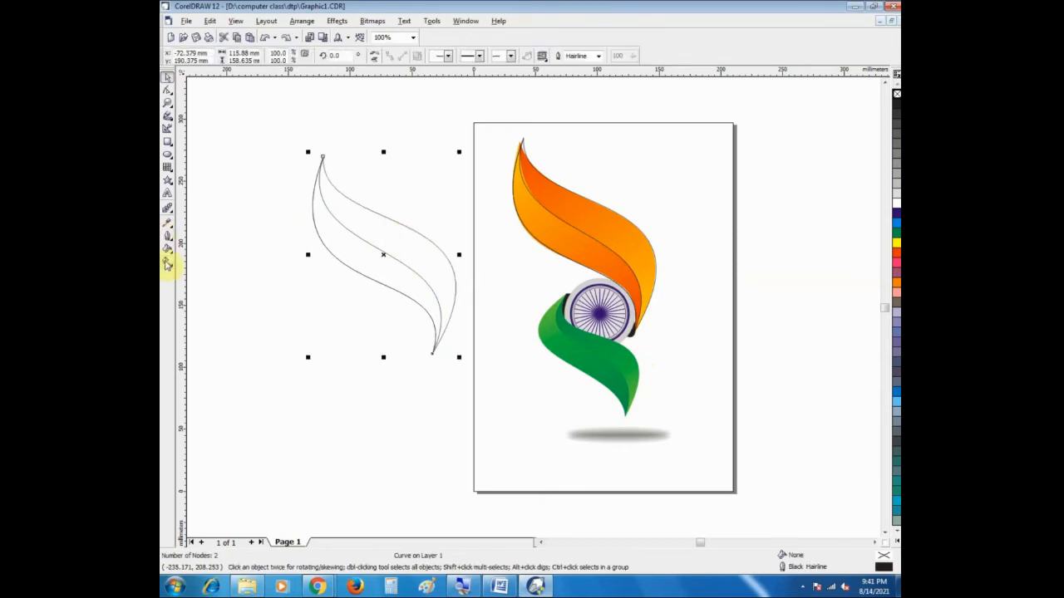
pyautogui.click(167, 263)
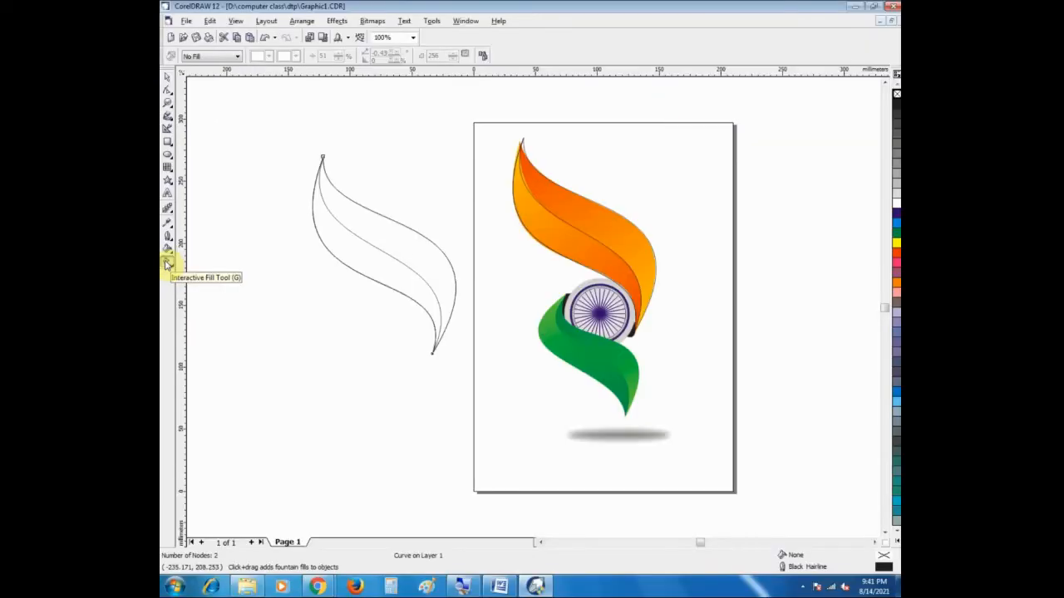
pyautogui.moveTo(324, 159); pyautogui.dragTo(455, 325)
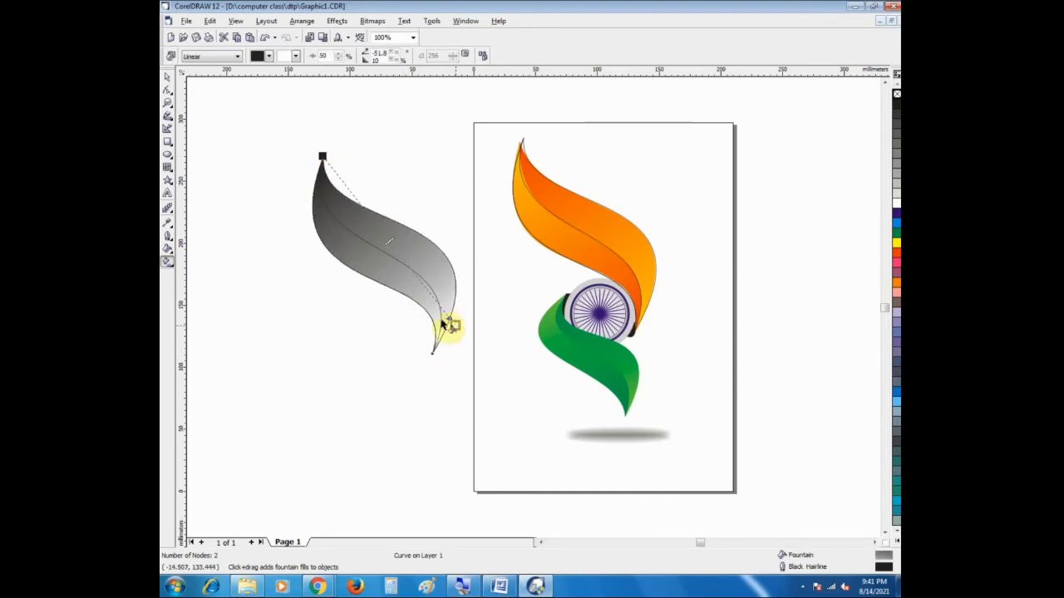
pyautogui.click(166, 79)
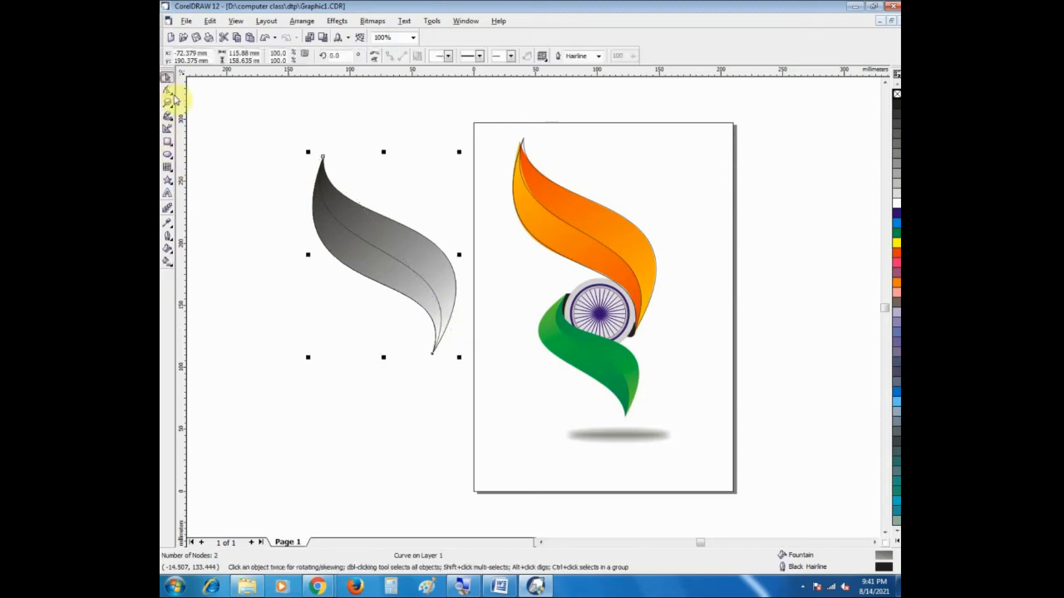
pyautogui.click(252, 200)
# Step: Fill the copied narrower ribbon shape with a linear fountain from red-orange at the upper tip to orange at the lower tip
pyautogui.click(356, 258)
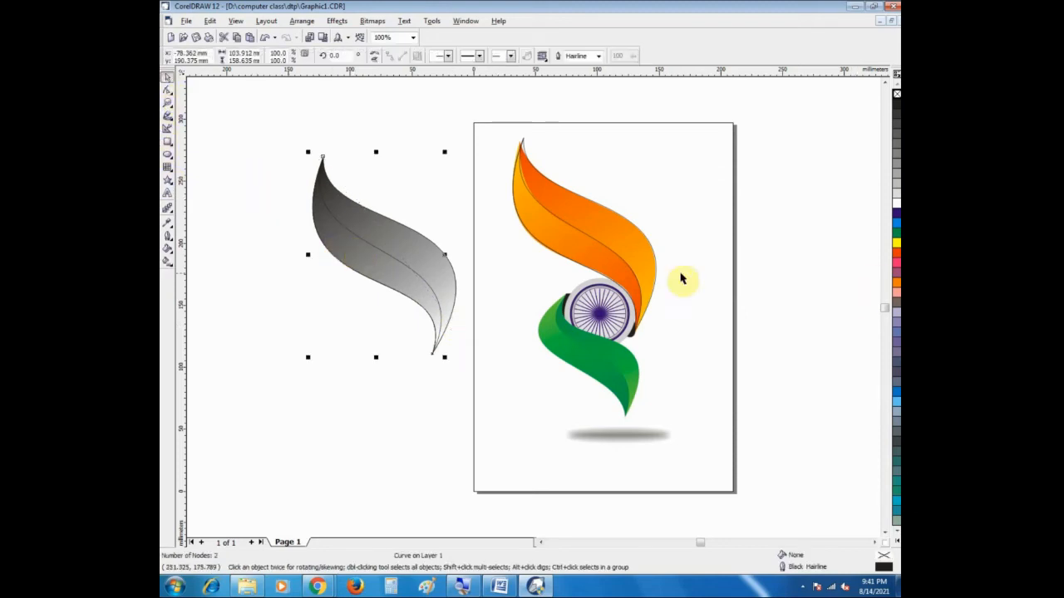
pyautogui.click(167, 262)
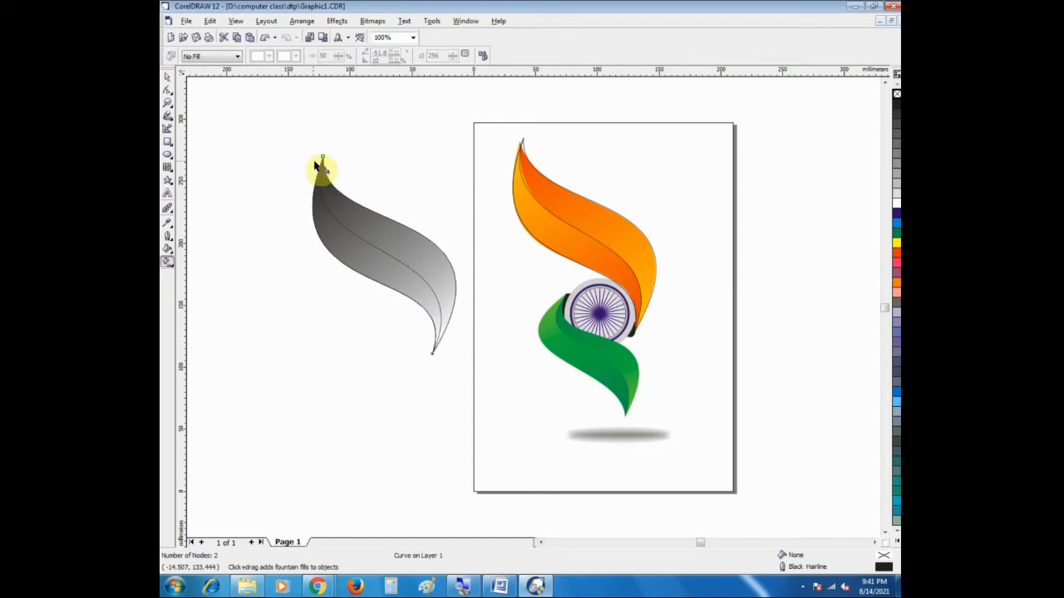
pyautogui.moveTo(324, 160); pyautogui.dragTo(447, 347)
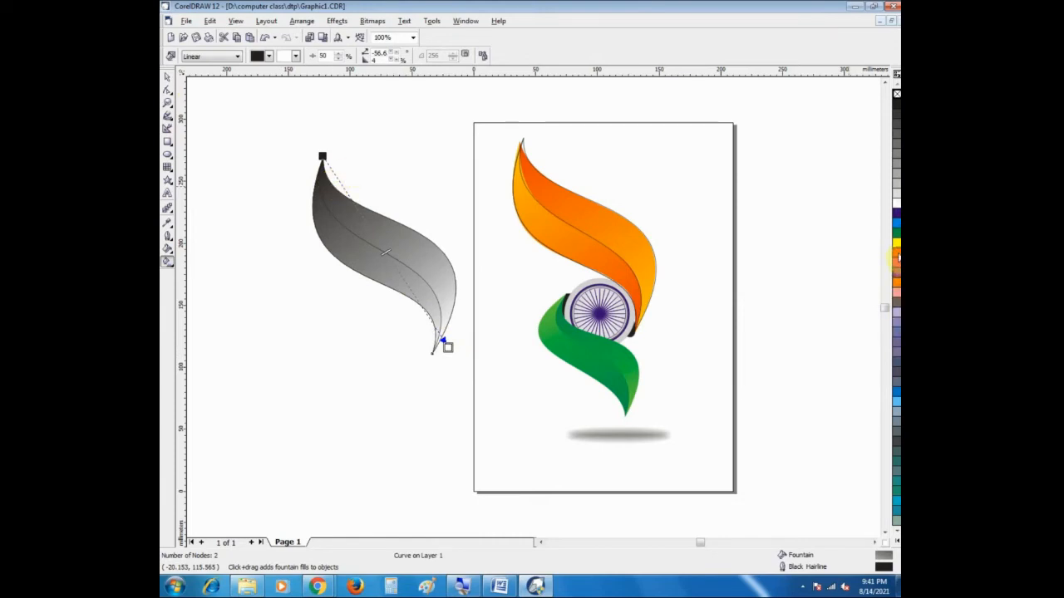
pyautogui.moveTo(323, 159); pyautogui.dragTo(322, 157)
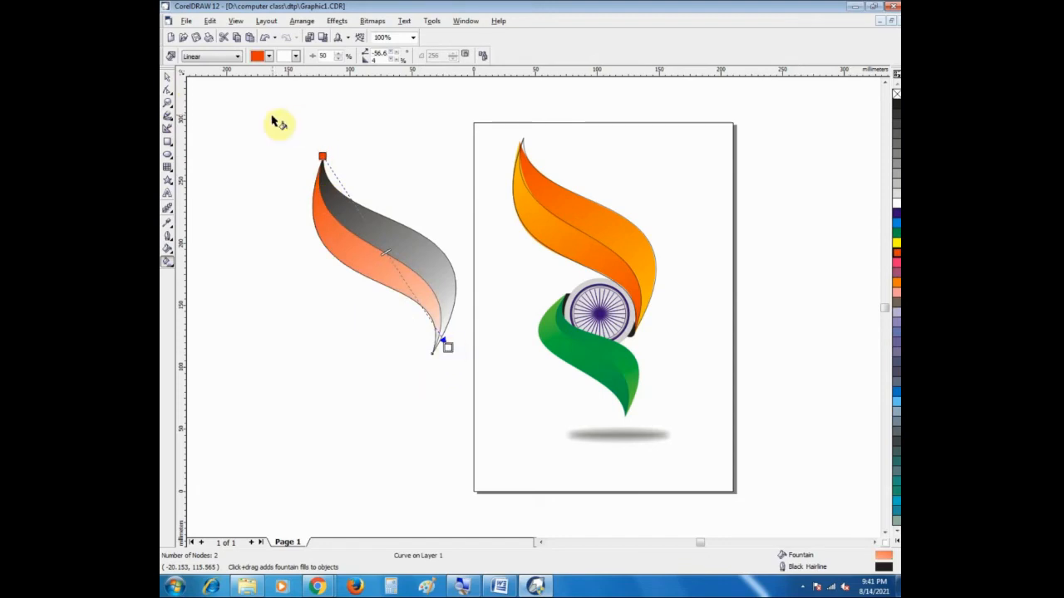
pyautogui.moveTo(897, 283); pyautogui.dragTo(447, 347)
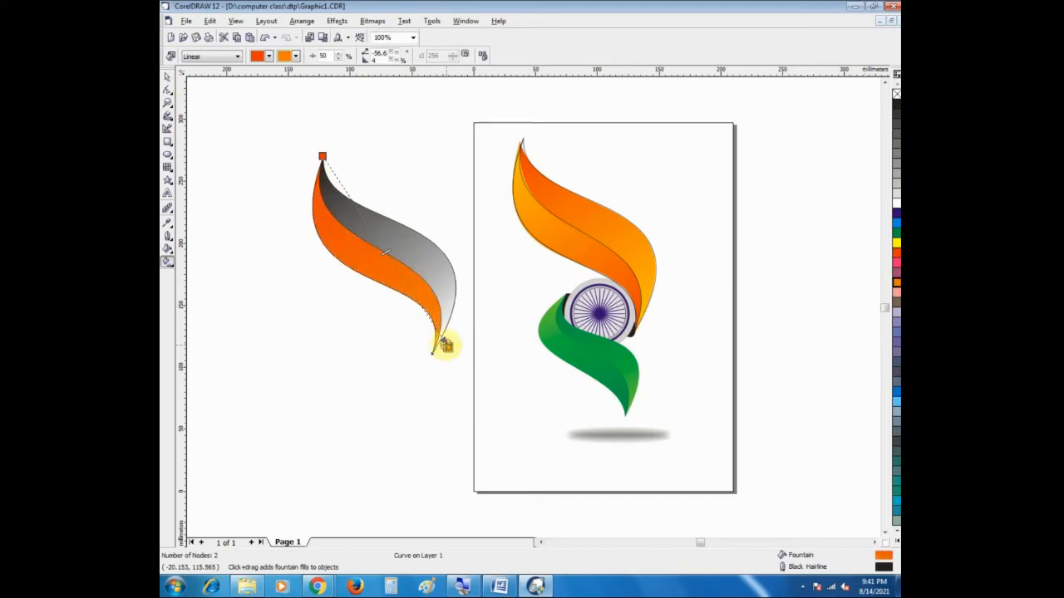
pyautogui.click(166, 79)
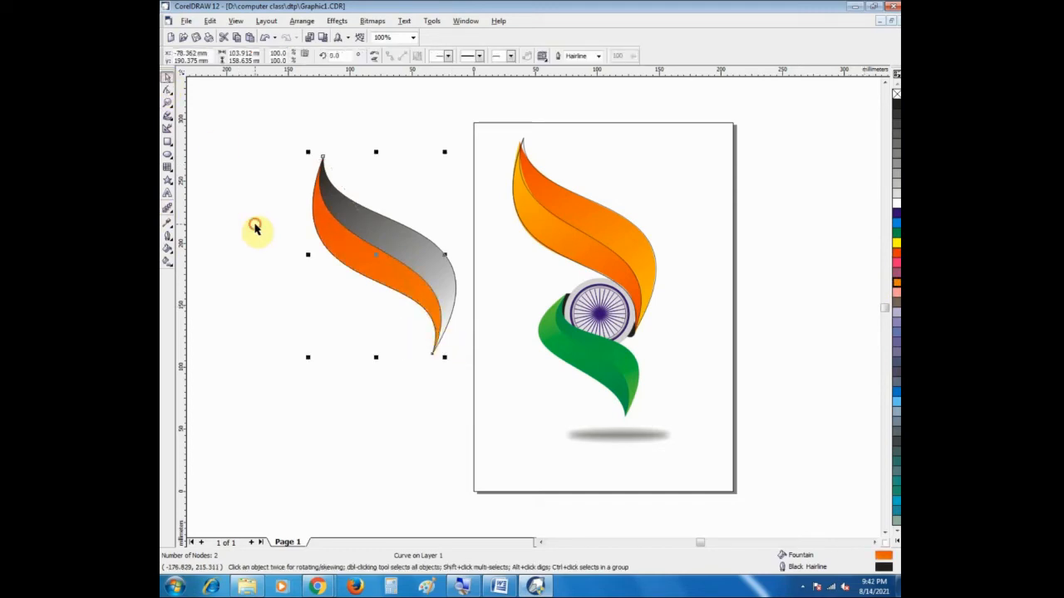
# Step: Recolour the copied full ribbon's fountain fill with orange at the upper end and red-orange at the lower end
pyautogui.click(257, 230)
pyautogui.click(387, 237)
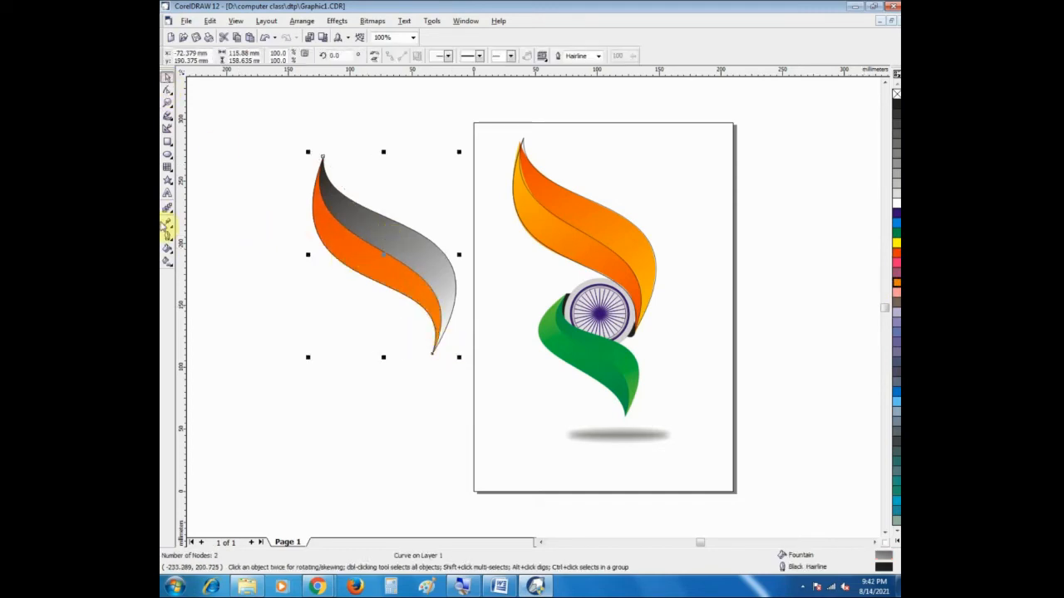
pyautogui.click(167, 260)
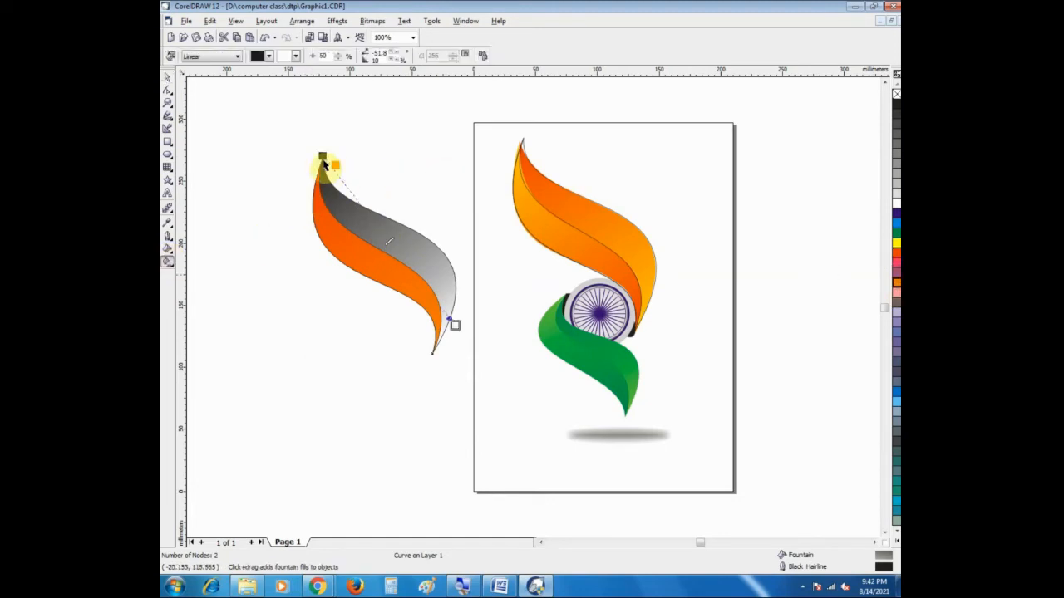
pyautogui.moveTo(325, 163); pyautogui.dragTo(323, 158)
pyautogui.moveTo(543, 314); pyautogui.dragTo(453, 328)
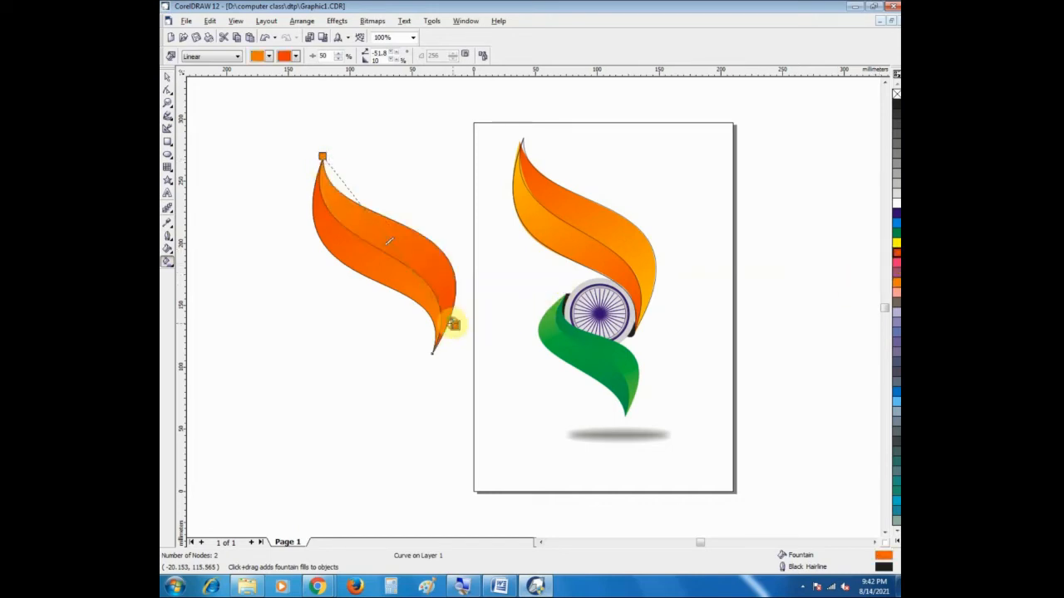
pyautogui.click(167, 76)
pyautogui.click(355, 246)
pyautogui.press('F10')
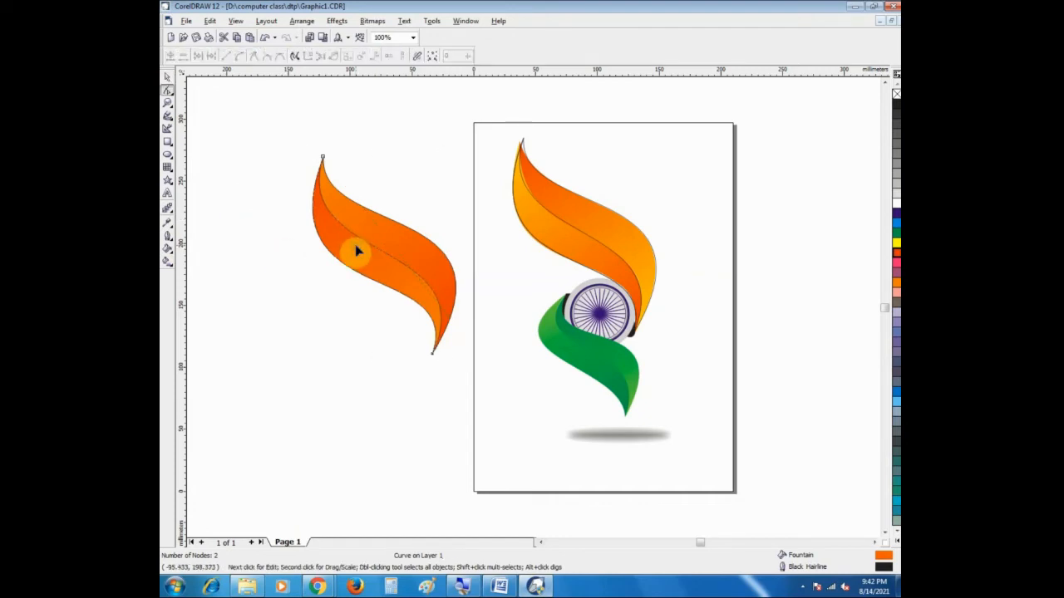
pyautogui.click(167, 263)
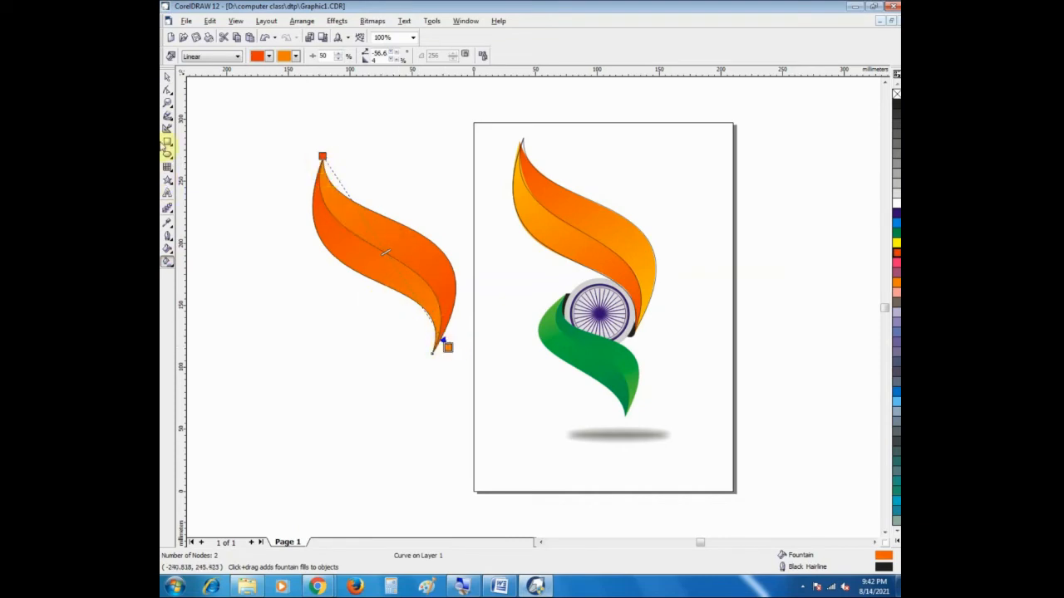
pyautogui.click(168, 79)
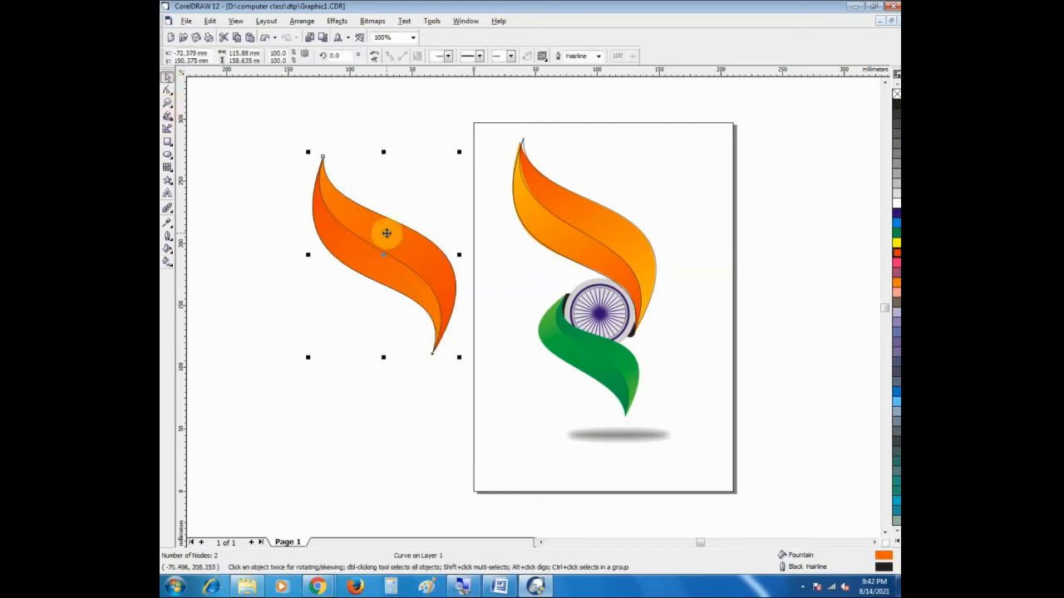
pyautogui.click(211, 118)
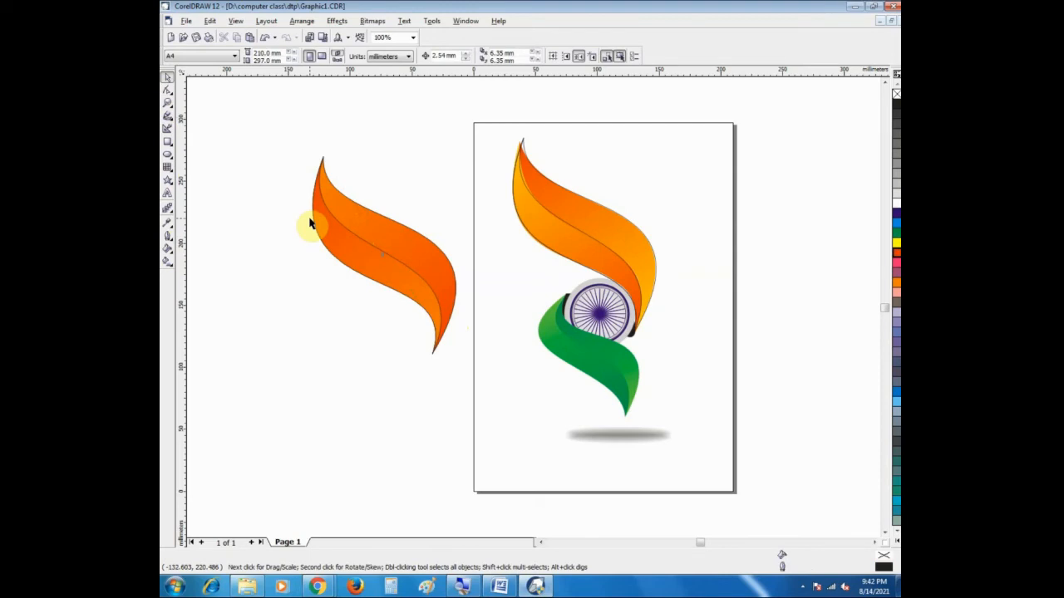
# Step: Remove the black hairline outline from both gradient-filled ribbon shapes beside the page
pyautogui.click(401, 250)
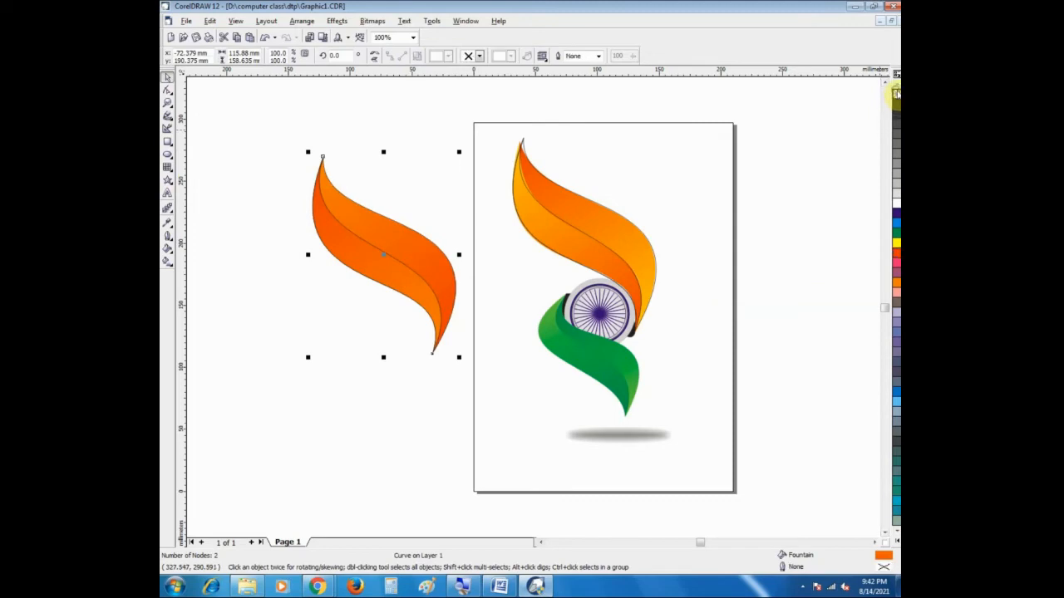
pyautogui.click(239, 241)
pyautogui.click(328, 253)
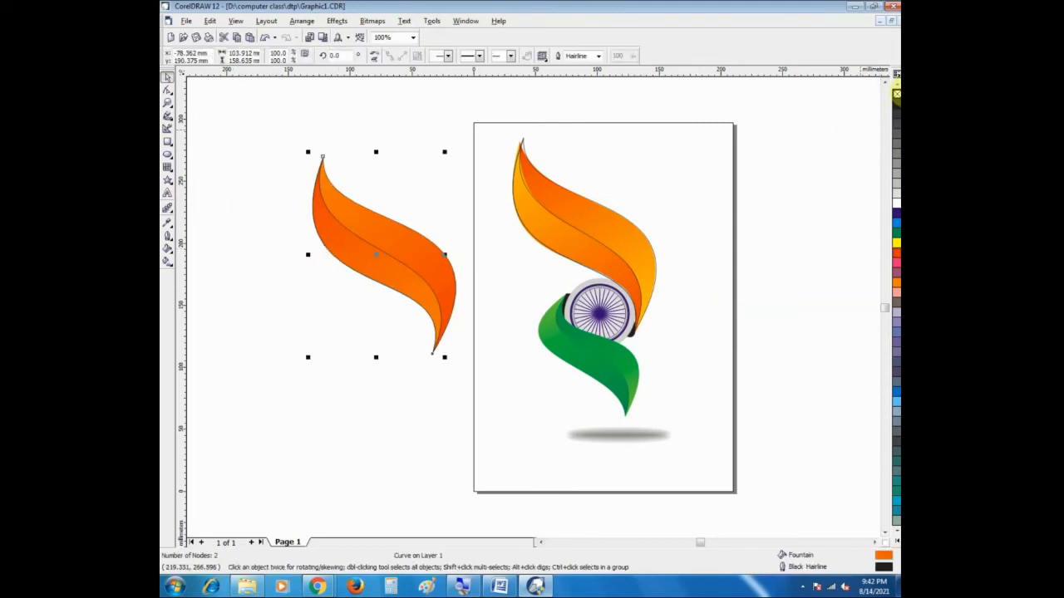
pyautogui.click(303, 348)
pyautogui.moveTo(270, 147); pyautogui.dragTo(453, 393)
pyautogui.click(582, 237)
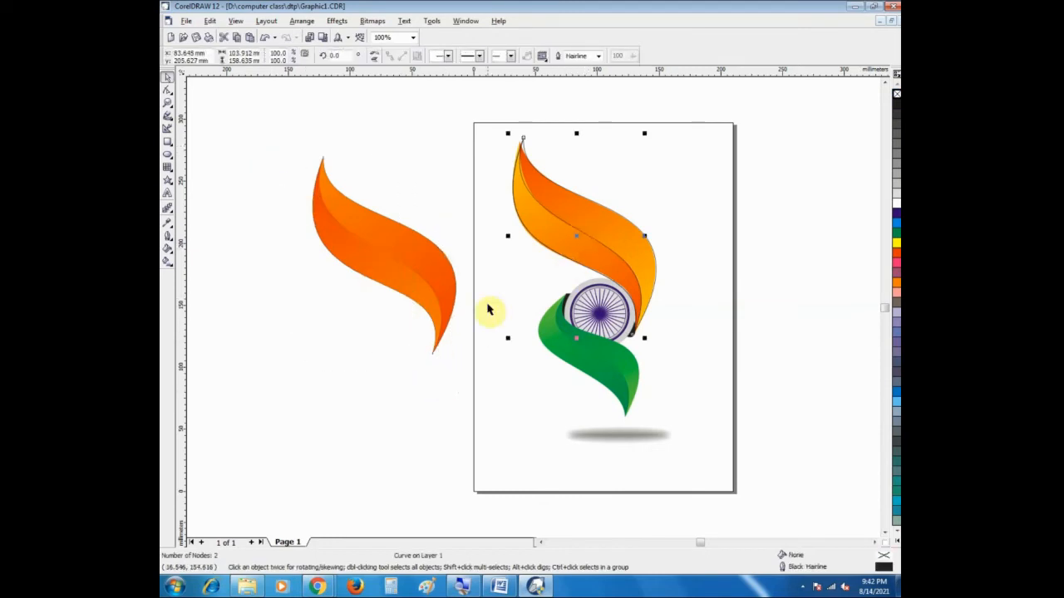
# Step: Duplicate the finished orange ribbon with all its pieces just below the original beside the page
pyautogui.click(381, 366)
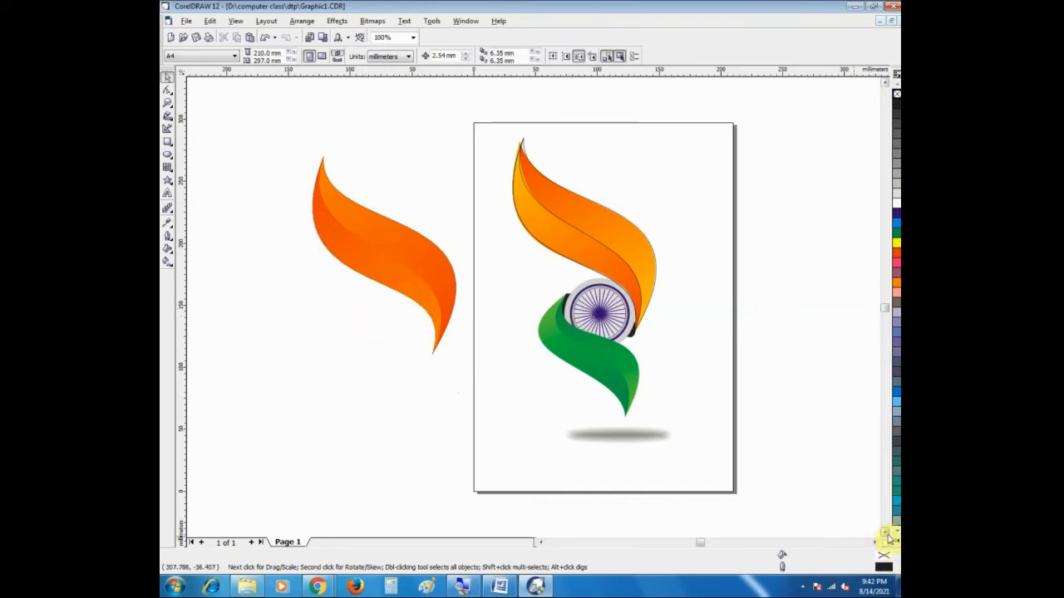
pyautogui.scroll(-3, 887, 538)
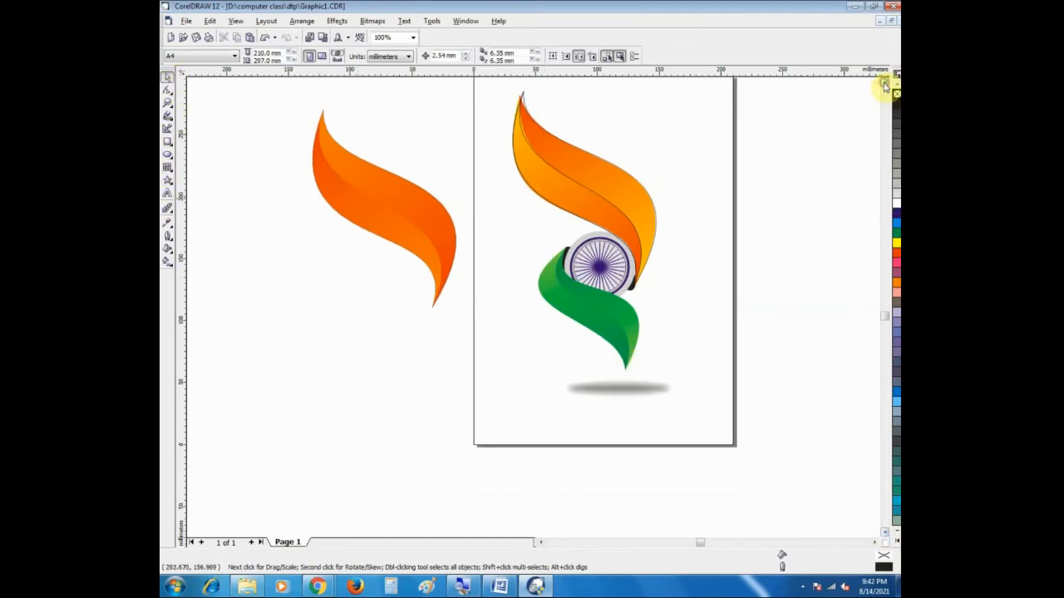
pyautogui.scroll(3, 562, 187)
pyautogui.moveTo(287, 133); pyautogui.dragTo(468, 390)
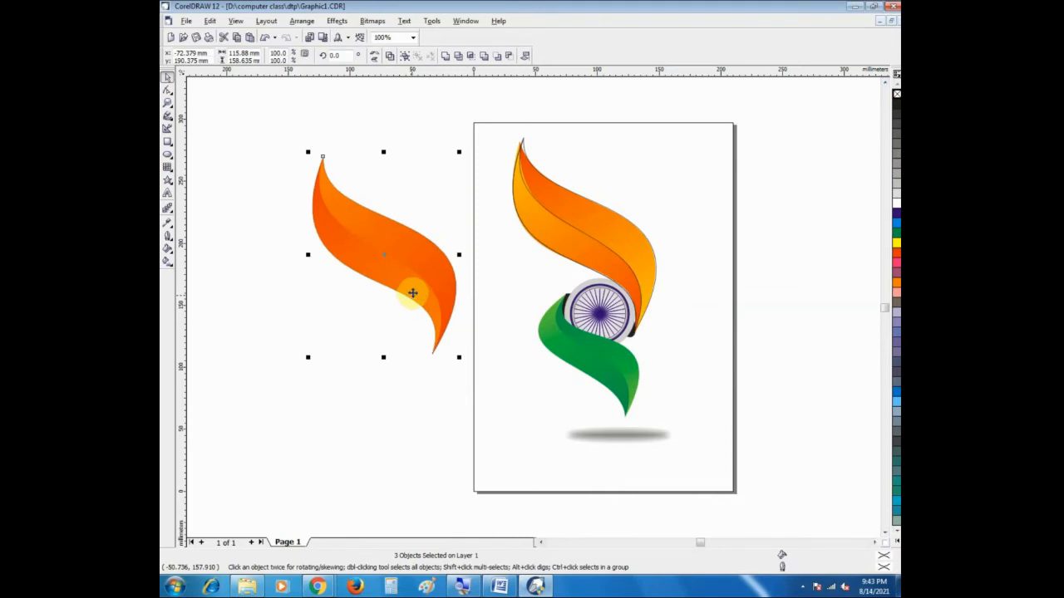
pyautogui.moveTo(387, 268); pyautogui.dragTo(408, 377)
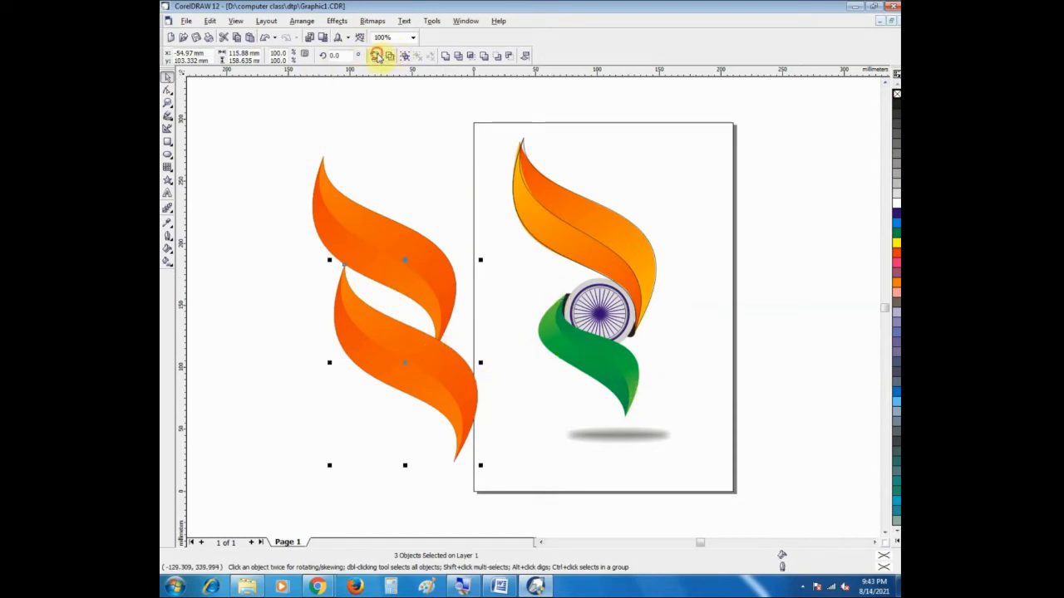
# Step: Mirror the ribbon copy both horizontally and vertically and move it over the green ribbon under the wheel
pyautogui.click(377, 55)
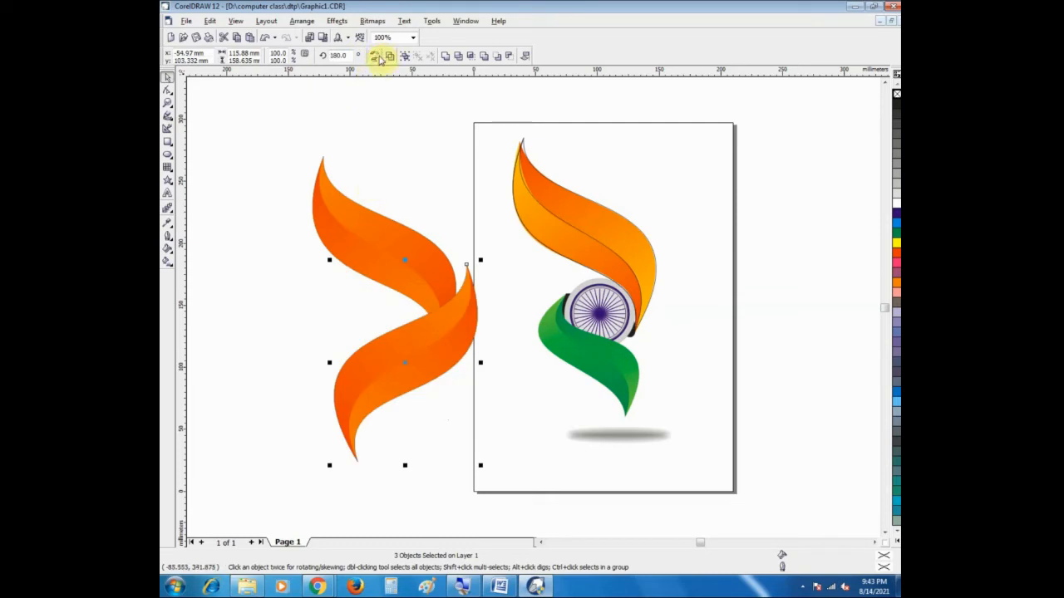
pyautogui.click(376, 56)
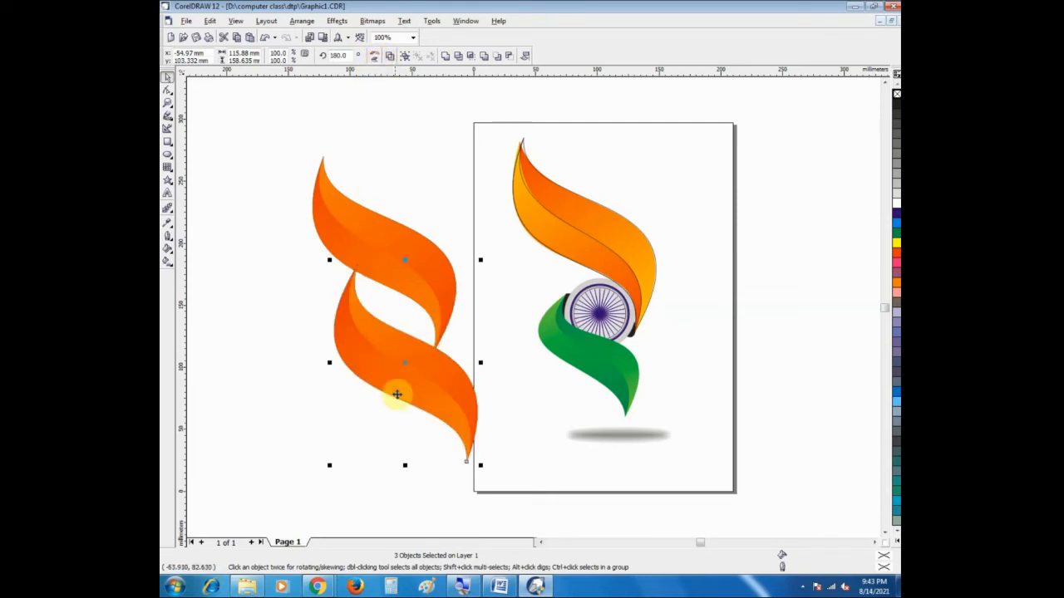
pyautogui.moveTo(406, 370); pyautogui.dragTo(606, 394)
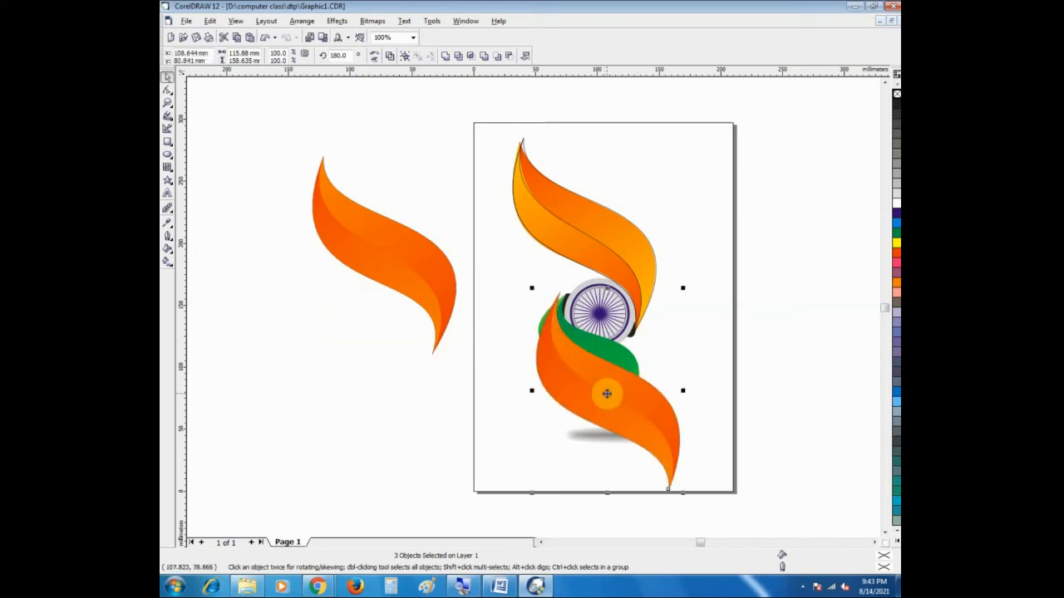
pyautogui.click(885, 537)
pyautogui.moveTo(635, 376); pyautogui.dragTo(622, 364)
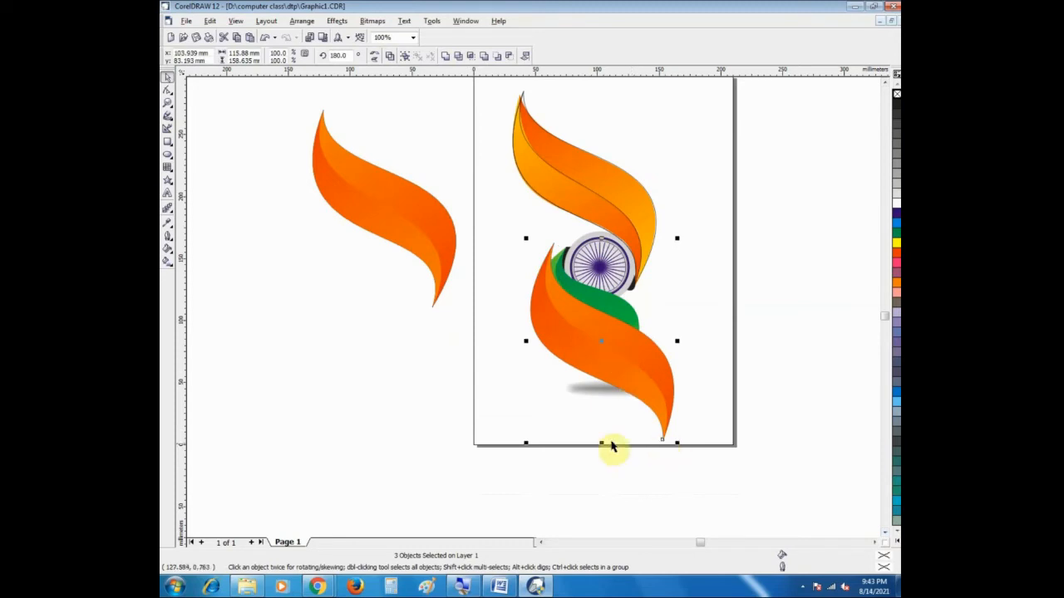
# Step: Reduce the mirrored ribbon's height to about 110.5 mm and skew it horizontally to about 100 mm wide, following the green ribbon's slant
pyautogui.moveTo(601, 442); pyautogui.dragTo(589, 381)
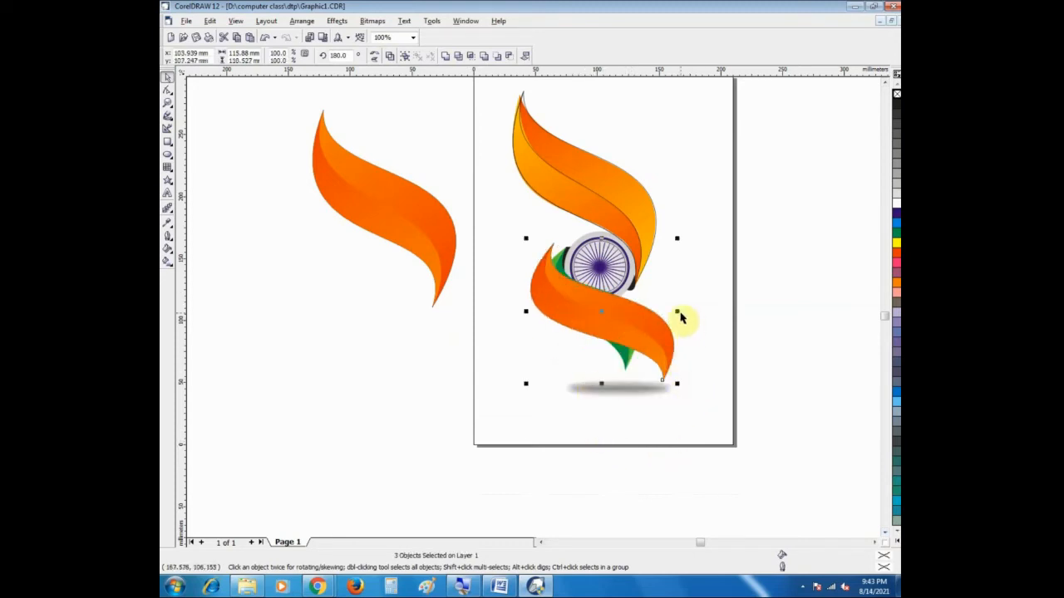
pyautogui.click(590, 304)
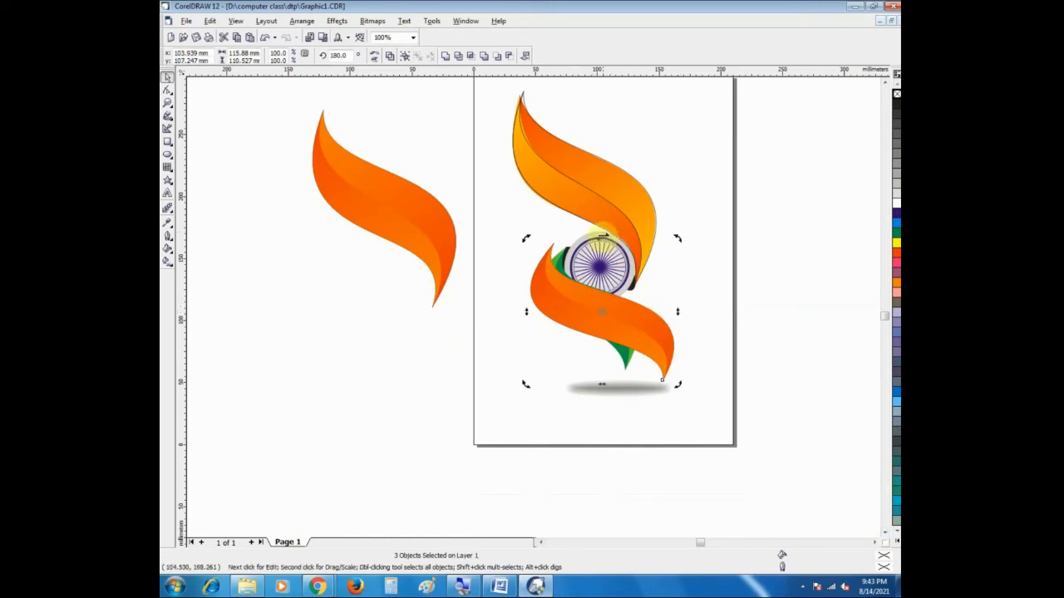
pyautogui.moveTo(604, 238); pyautogui.dragTo(616, 255)
pyautogui.moveTo(608, 383); pyautogui.dragTo(500, 380)
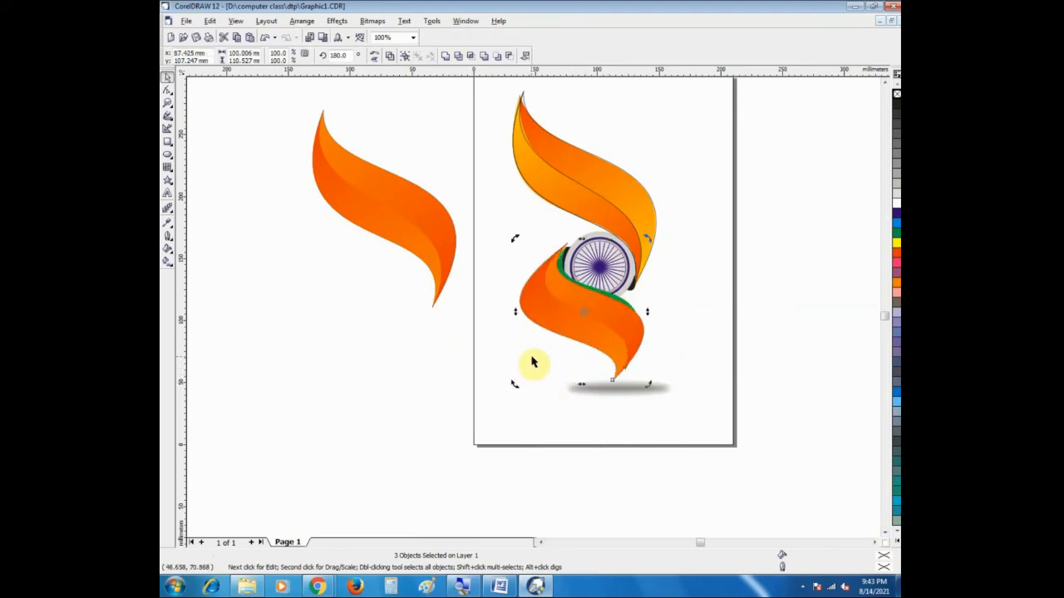
# Step: Try to shift a single piece of the skewed ribbon towards the wheel to cover the green edge
pyautogui.moveTo(575, 311)
pyautogui.mouseDown()
pyautogui.moveTo(574, 302)
pyautogui.moveTo(580, 314)
pyautogui.mouseUp()
pyautogui.click(689, 309)
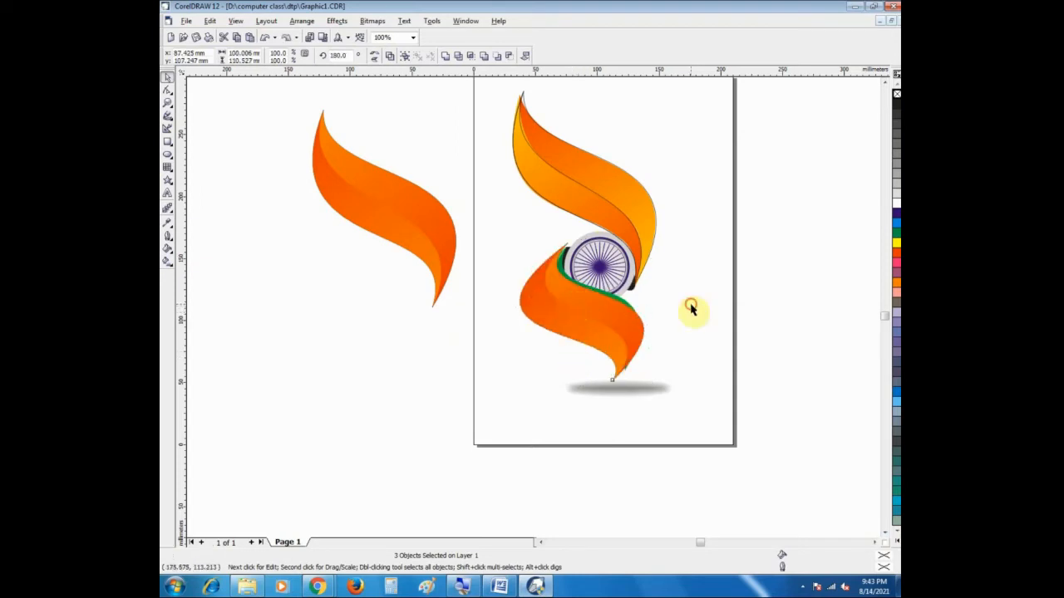
pyautogui.click(587, 311)
pyautogui.click(595, 318)
pyautogui.moveTo(595, 317); pyautogui.dragTo(599, 311)
pyautogui.click(539, 379)
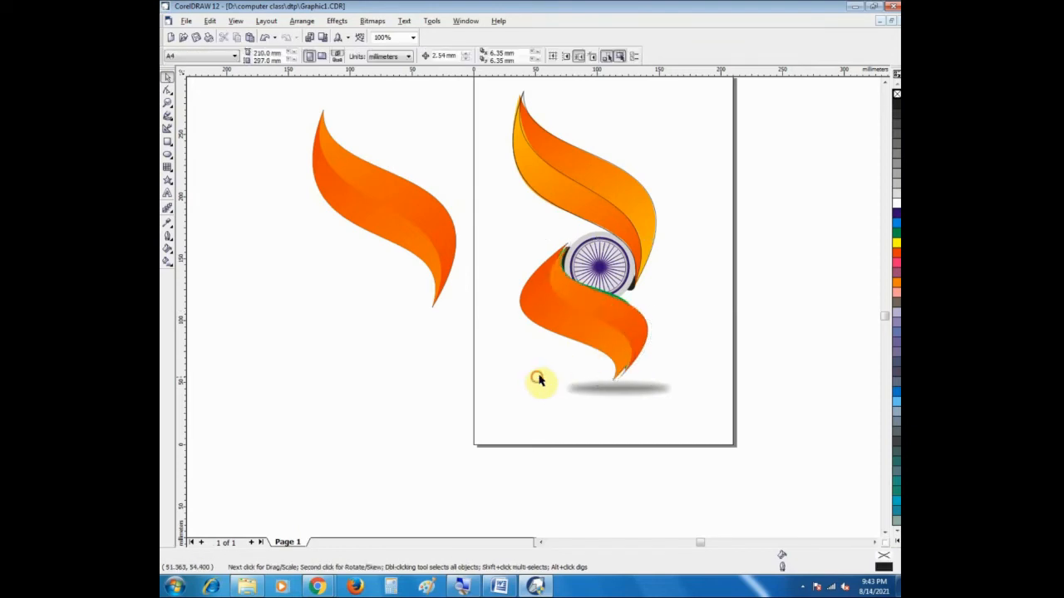
# Step: Select all pieces of the skewed ribbon together and shift them slightly to line up with the green ribbon's tips
pyautogui.click(605, 342)
pyautogui.click(551, 363)
pyautogui.moveTo(503, 219); pyautogui.dragTo(640, 407)
pyautogui.moveTo(586, 316)
pyautogui.mouseDown()
pyautogui.moveTo(447, 355)
pyautogui.moveTo(576, 361)
pyautogui.moveTo(576, 337)
pyautogui.moveTo(594, 327)
pyautogui.mouseUp()
pyautogui.click(543, 395)
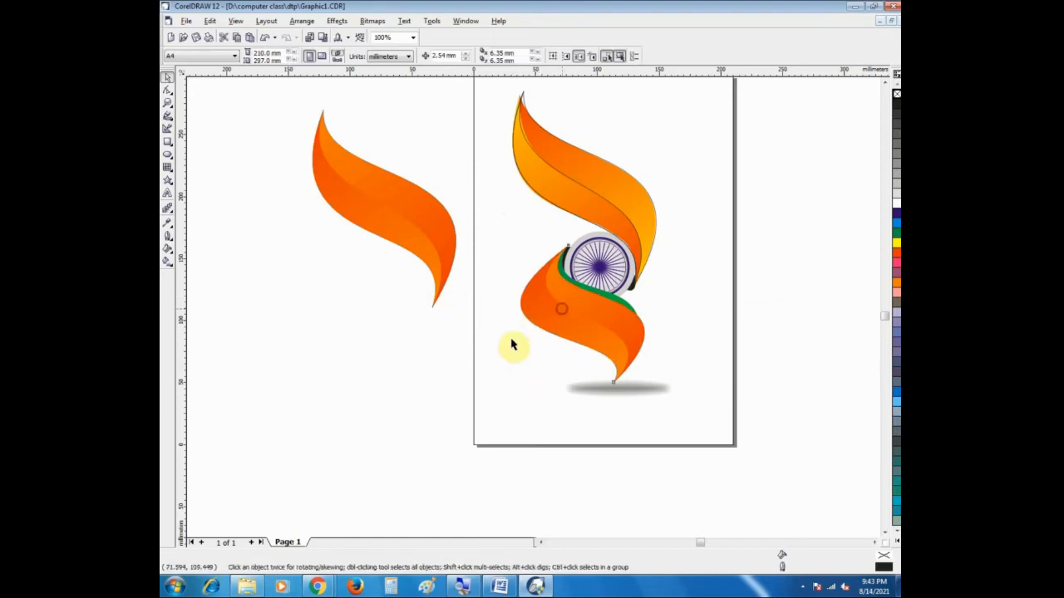
pyautogui.click(513, 345)
pyautogui.click(434, 379)
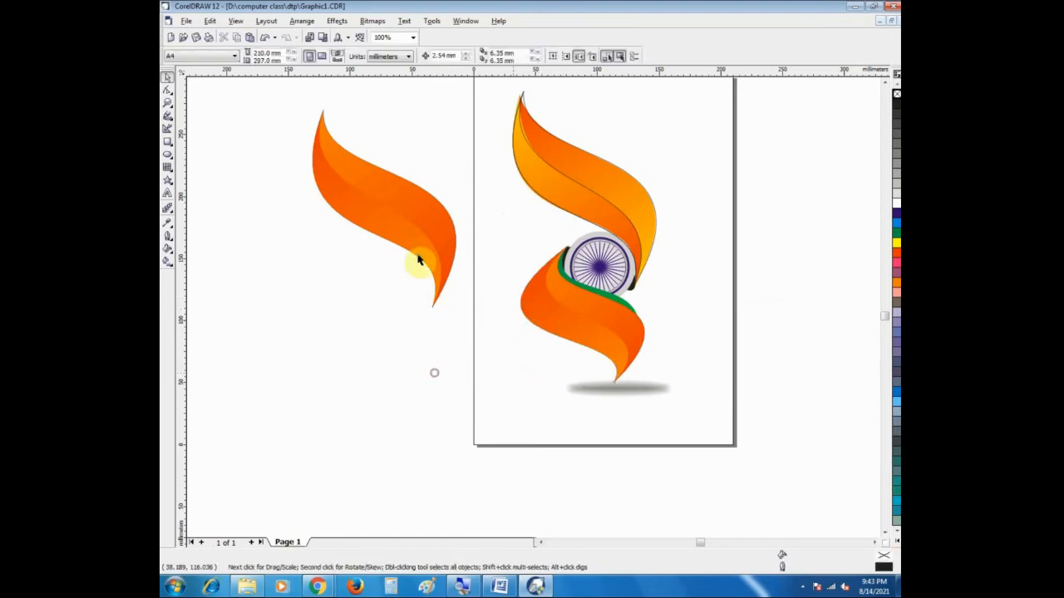
# Step: Bend the narrower ribbon piece's upper edge towards the wheel using the curve handle of its upper tip node
pyautogui.click(167, 103)
pyautogui.moveTo(497, 217); pyautogui.dragTo(655, 405)
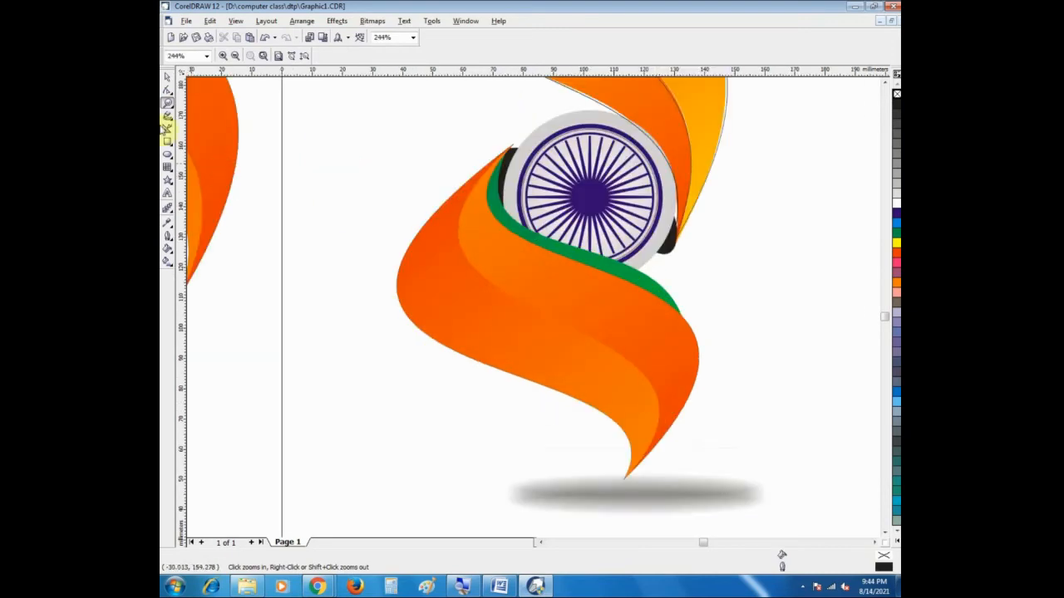
pyautogui.click(166, 78)
pyautogui.click(563, 274)
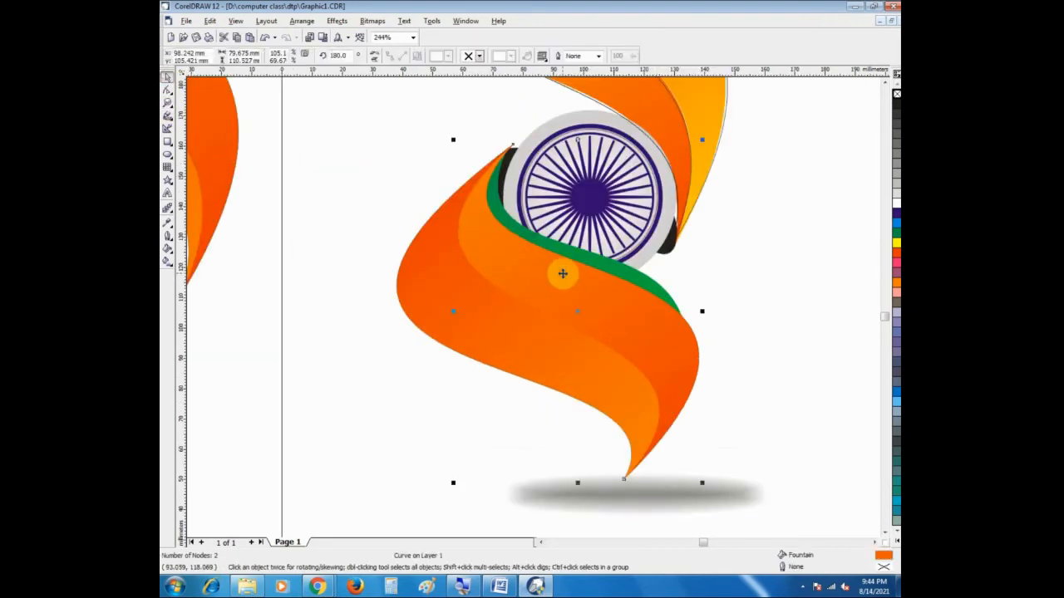
pyautogui.click(563, 274)
pyautogui.press('F10')
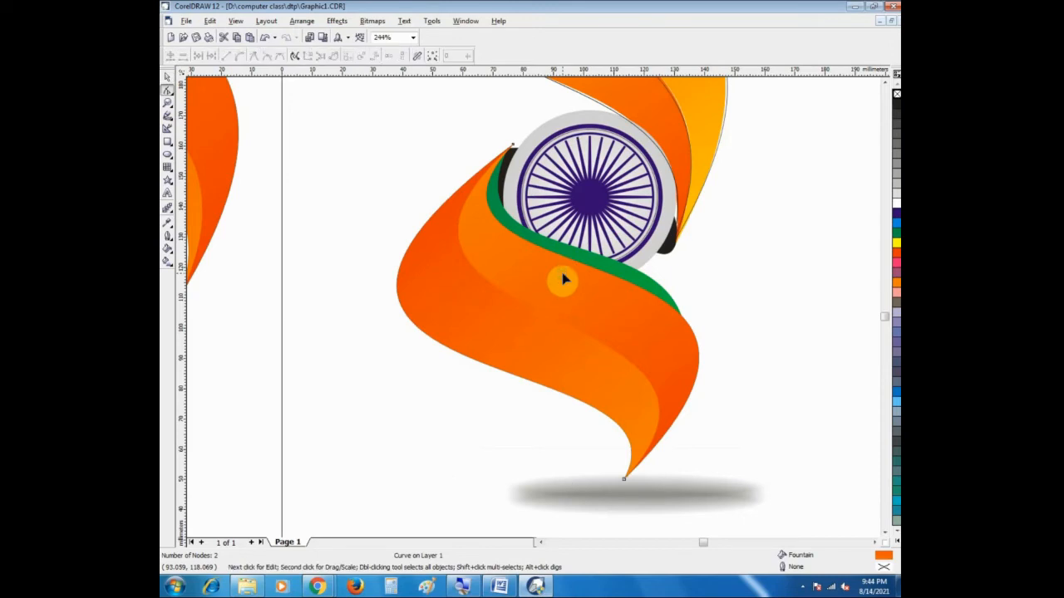
pyautogui.click(512, 147)
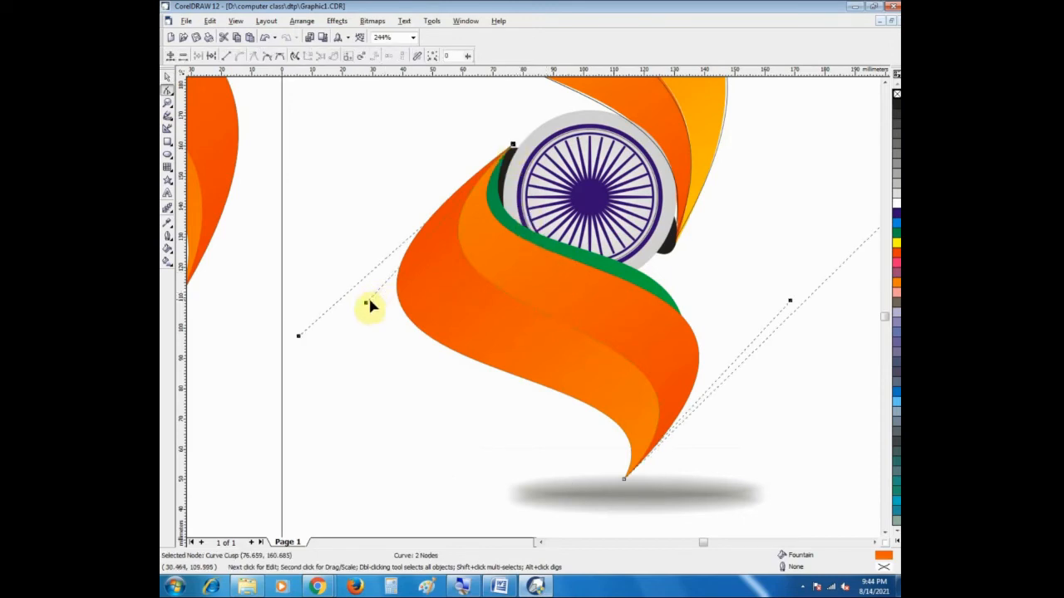
pyautogui.moveTo(368, 306); pyautogui.dragTo(408, 306)
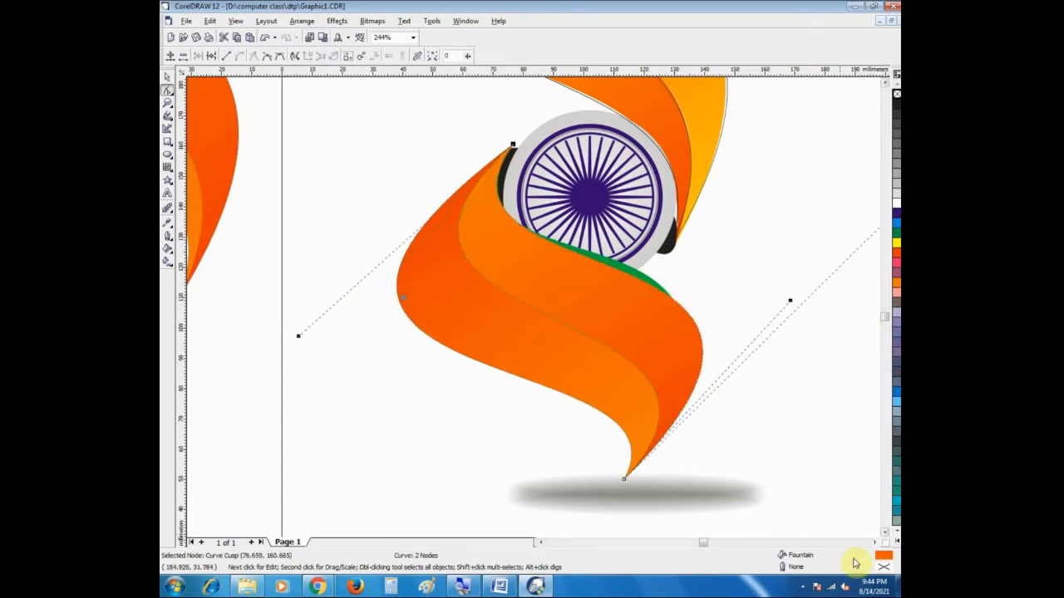
# Step: Adjust both curve handles of the narrower piece's lower tip node so its upper edge follows the green ribbon under the wheel
pyautogui.click(875, 544)
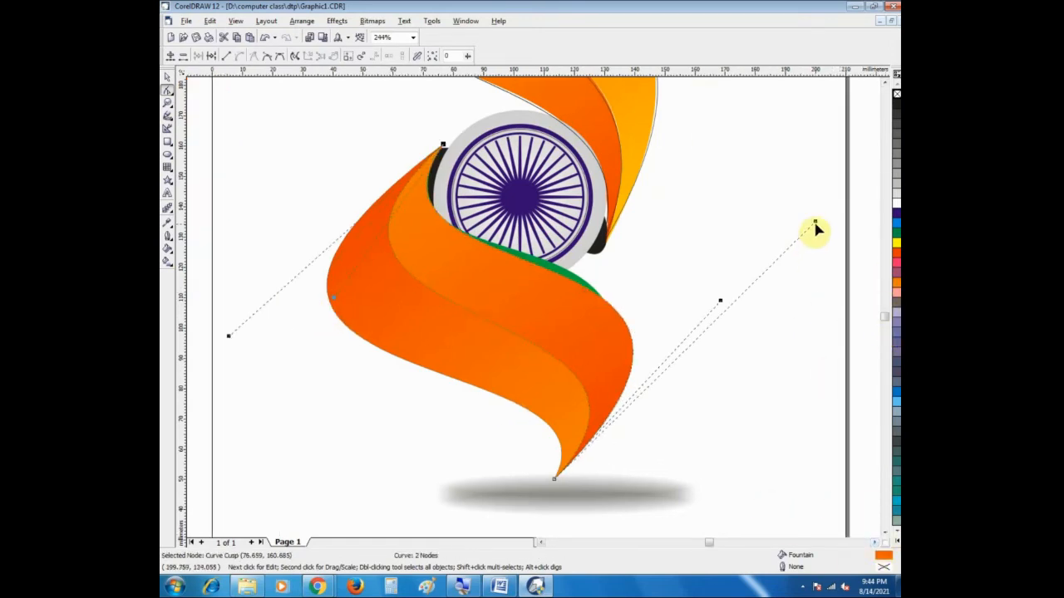
pyautogui.click(555, 480)
pyautogui.moveTo(720, 306); pyautogui.dragTo(712, 280)
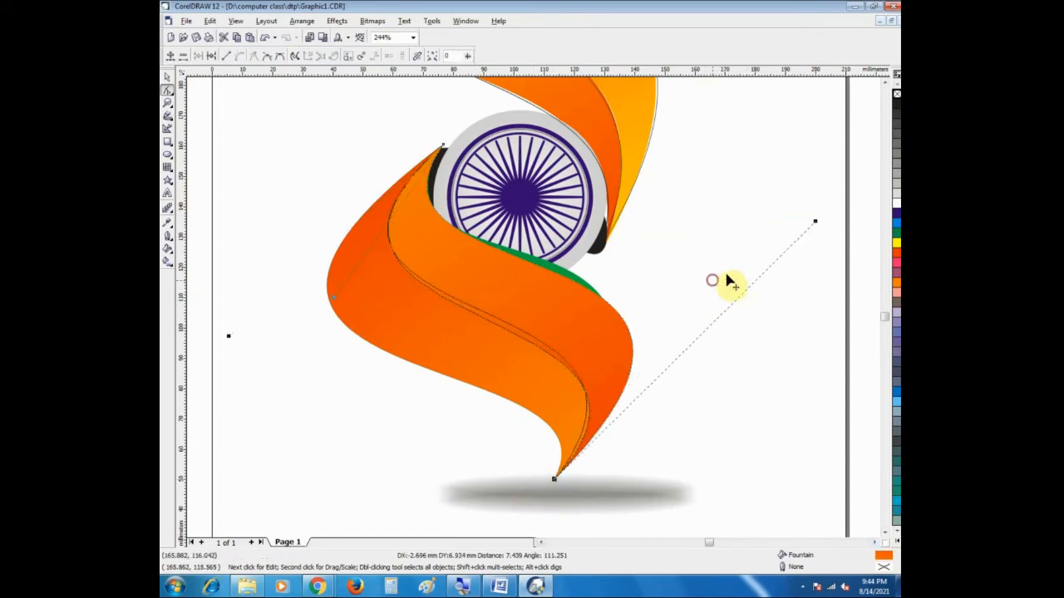
pyautogui.click(812, 222)
pyautogui.click(555, 481)
pyautogui.moveTo(814, 221); pyautogui.dragTo(769, 175)
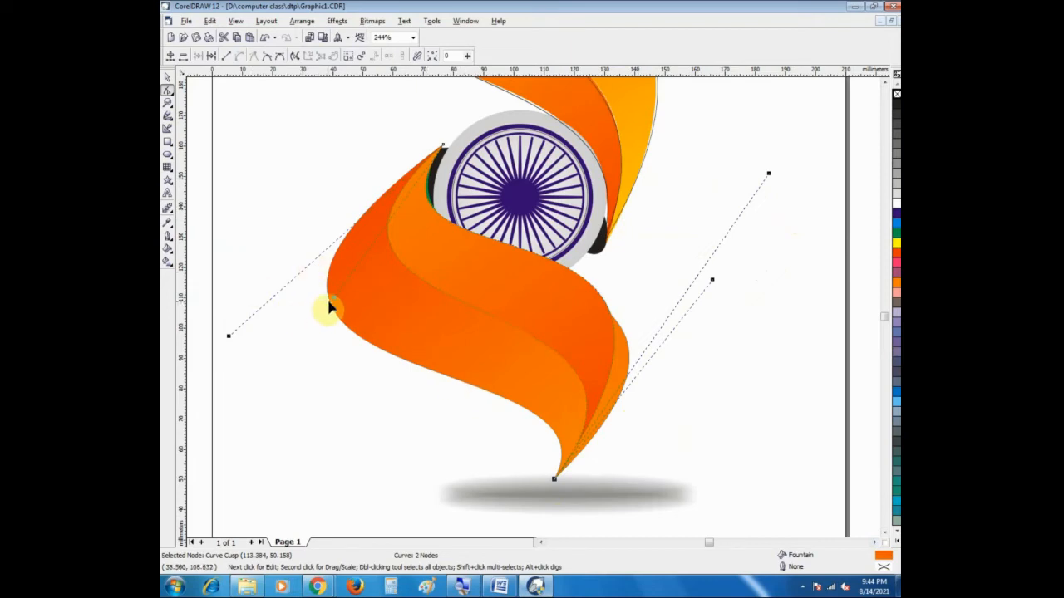
# Step: Shorten the upper tip node's outer curve handle on the narrower piece to pull its inner fold line closer to the wheel
pyautogui.moveTo(332, 304); pyautogui.dragTo(372, 314)
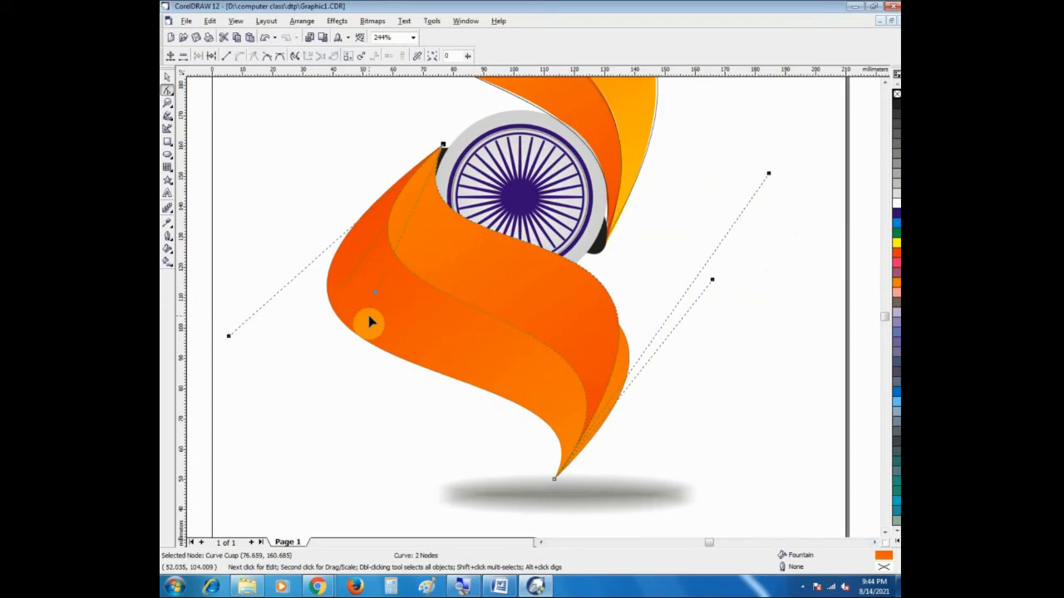
pyautogui.hotkey('ctrl', 'z')
pyautogui.moveTo(230, 341); pyautogui.dragTo(277, 296)
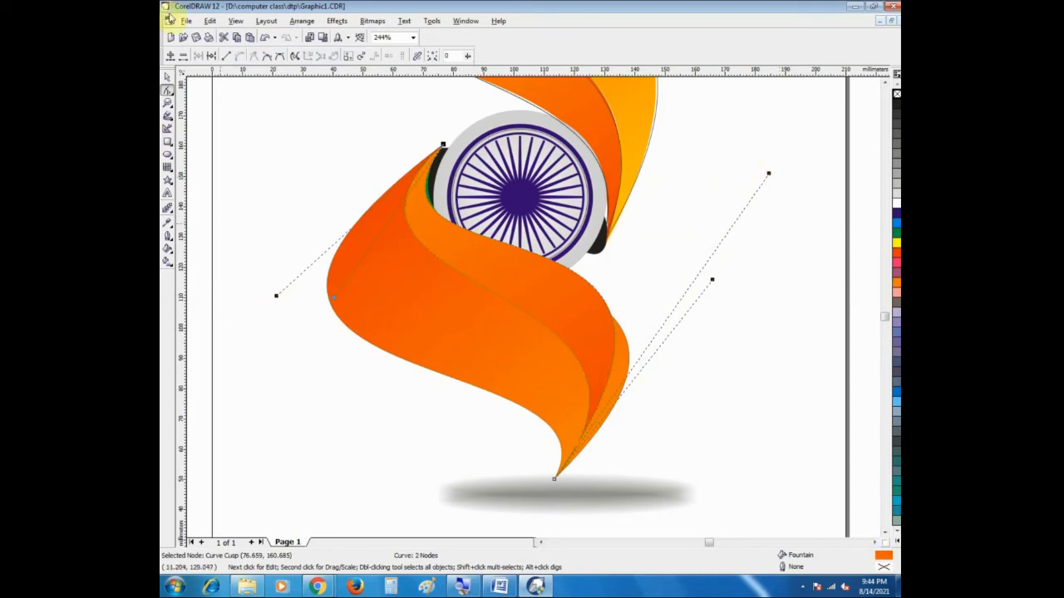
# Step: Select the full ribbon shape for node editing and reshape its upper edge with the upper tip node's curve handle
pyautogui.click(167, 77)
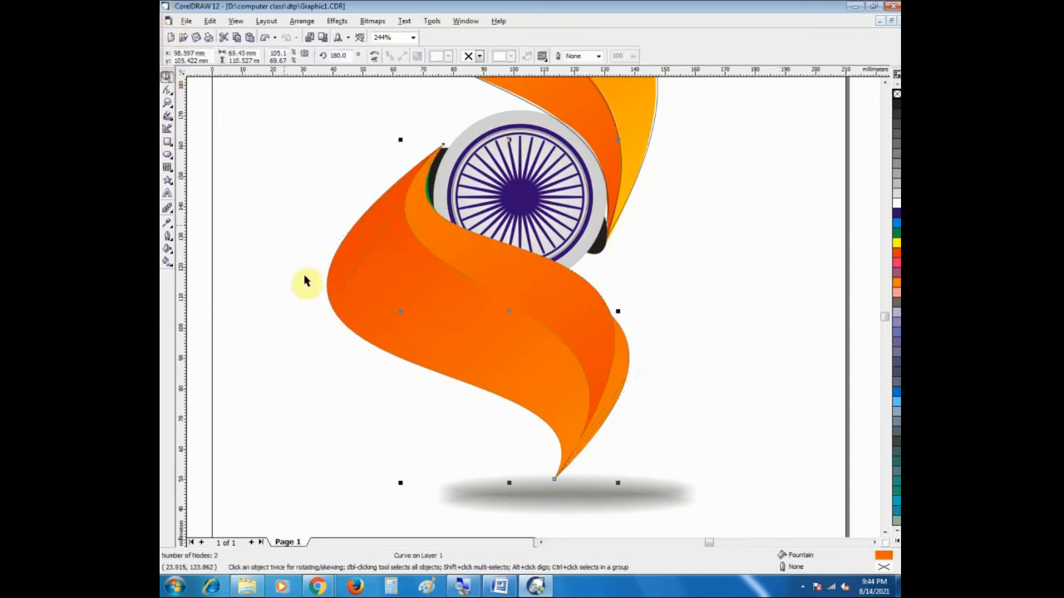
pyautogui.click(169, 91)
pyautogui.click(443, 147)
pyautogui.moveTo(297, 307); pyautogui.dragTo(349, 334)
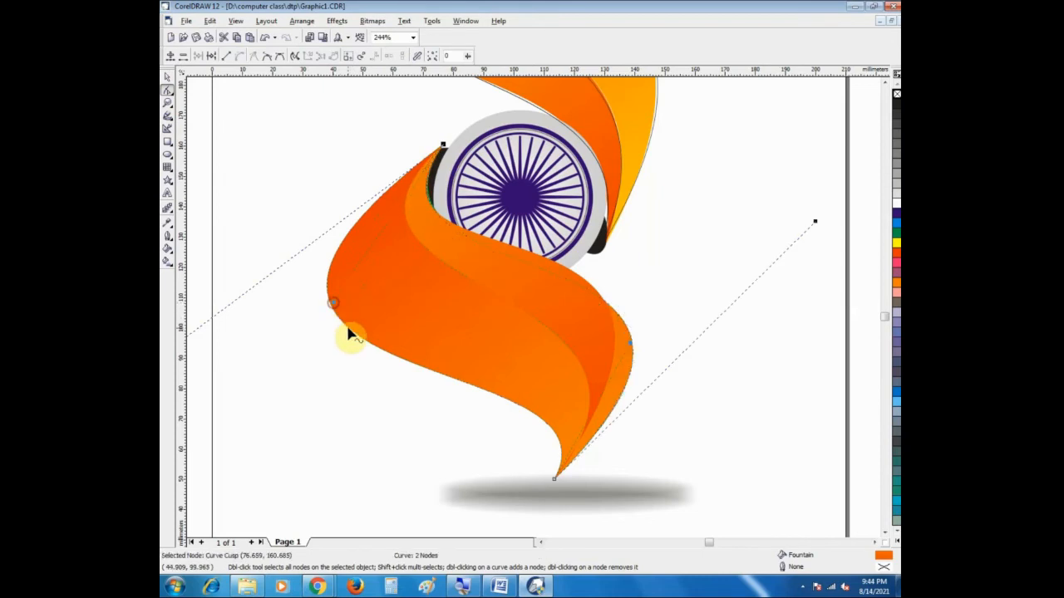
pyautogui.click(395, 362)
pyautogui.click(443, 147)
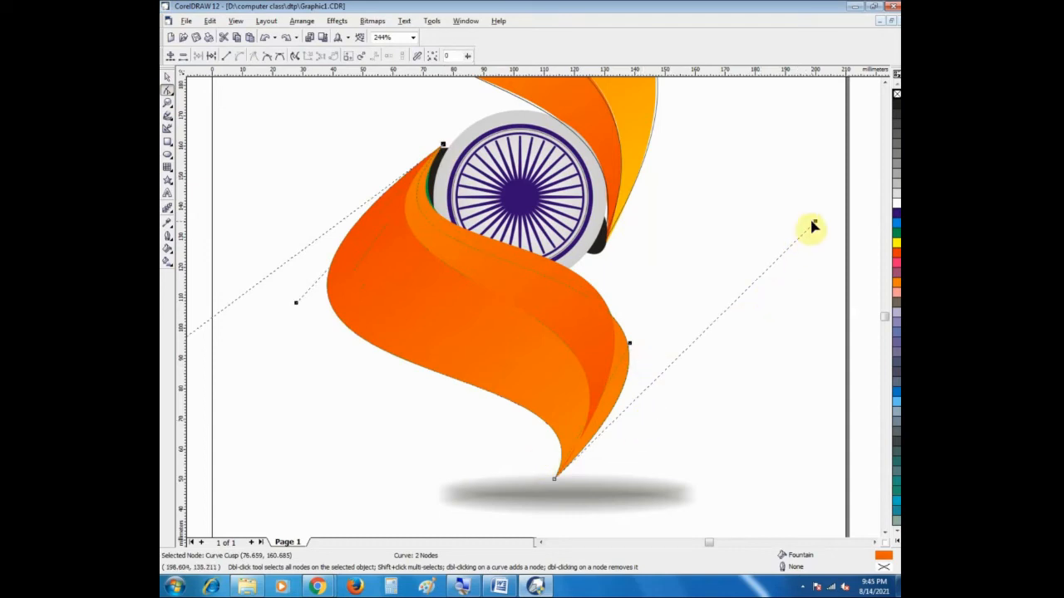
pyautogui.moveTo(816, 225); pyautogui.dragTo(798, 213)
pyautogui.hotkey('ctrl', 'z')
# Step: Pull the full ribbon shape's outer edge inward over the green ribbon by moving its lower and upper tip nodes' curve handles
pyautogui.moveTo(629, 347); pyautogui.dragTo(708, 241)
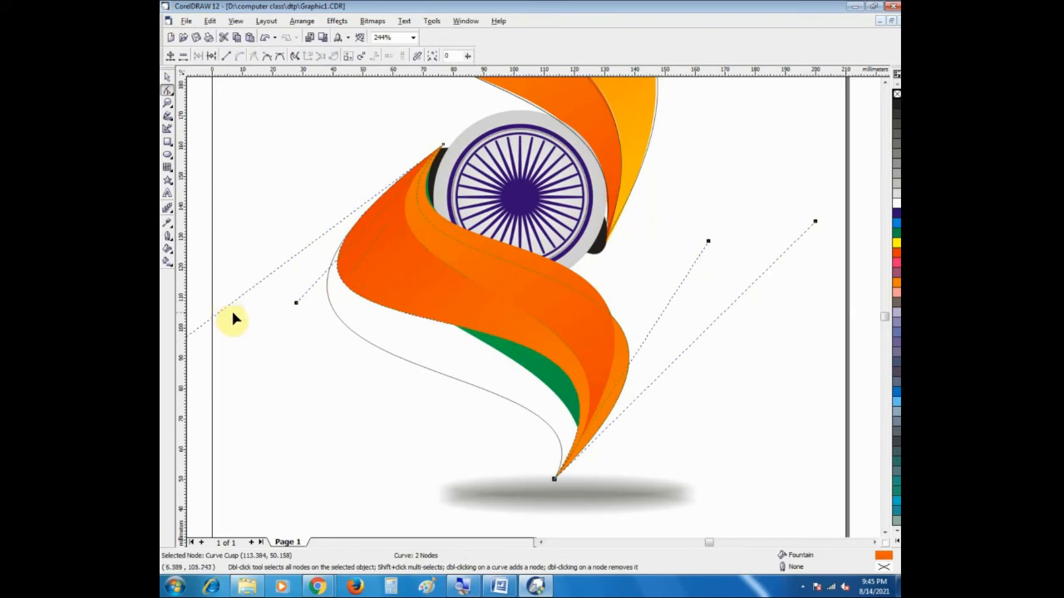
pyautogui.moveTo(296, 304); pyautogui.dragTo(318, 304)
pyautogui.hscroll(-2, 542, 544)
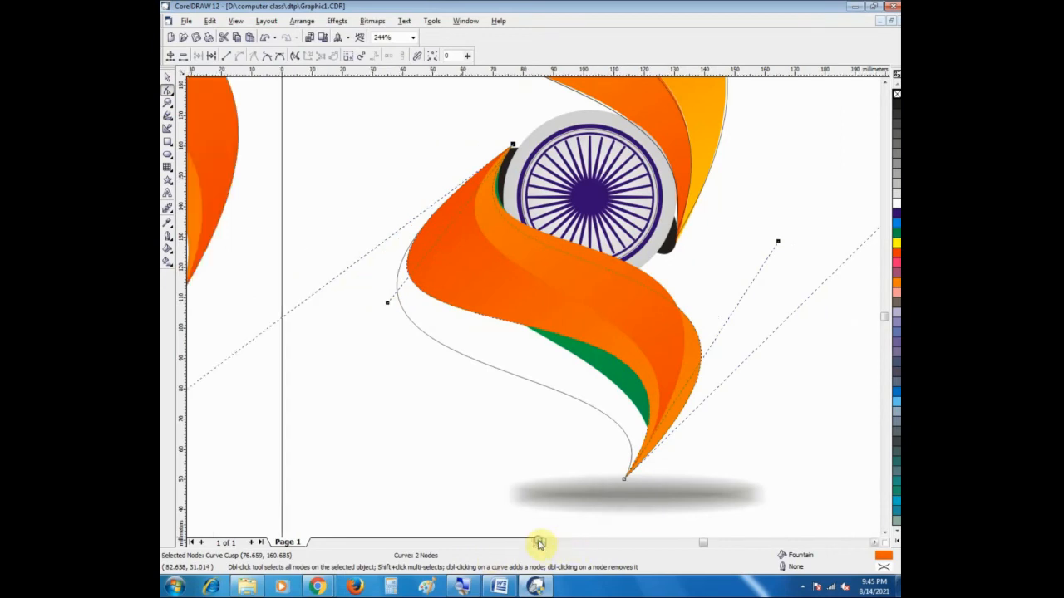
pyautogui.hscroll(-2, 538, 545)
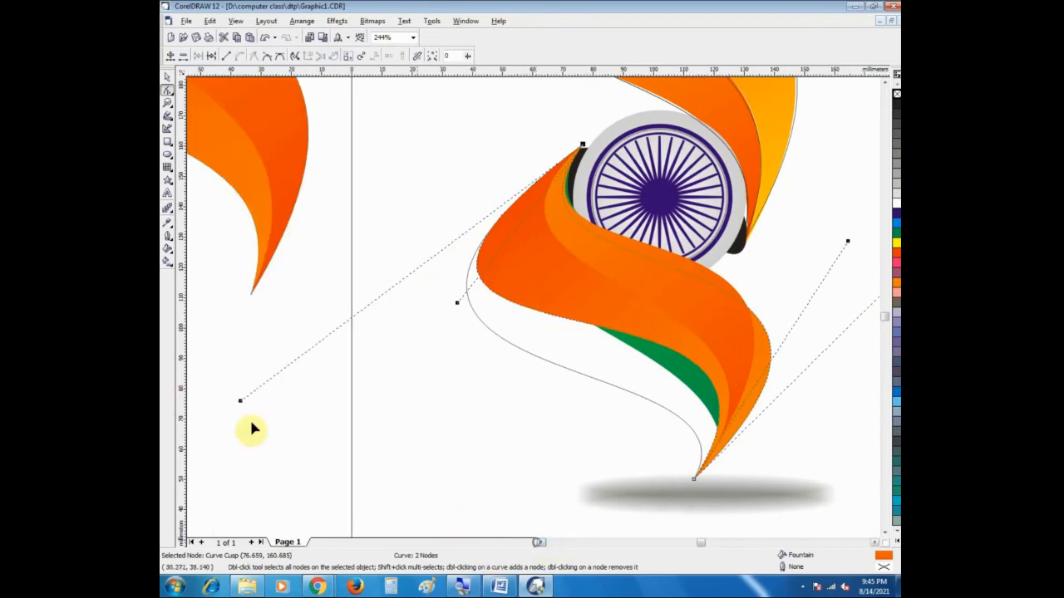
pyautogui.moveTo(238, 407); pyautogui.dragTo(335, 339)
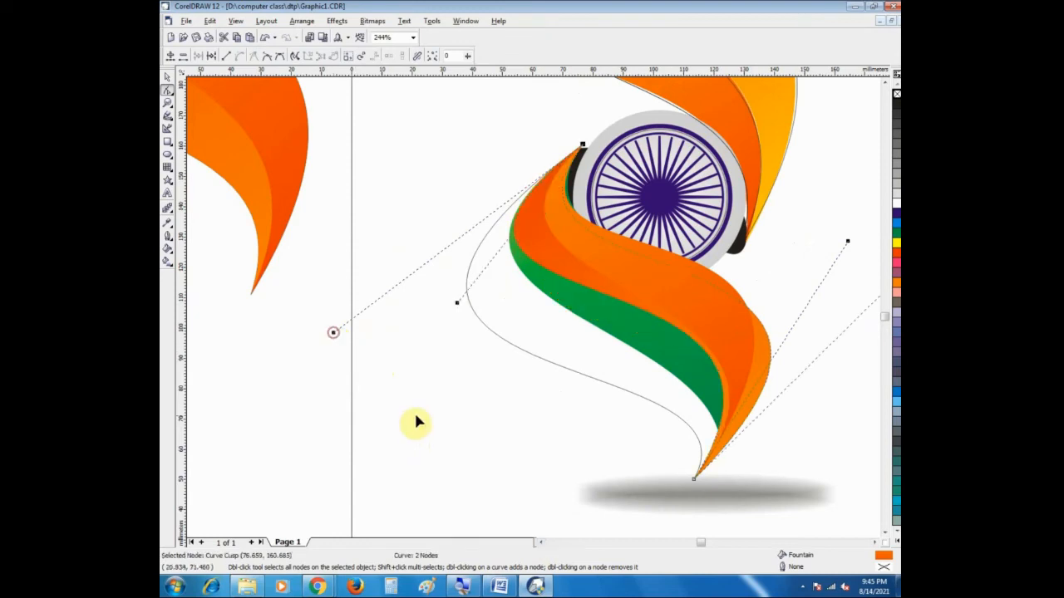
# Step: Fine-tune the full ribbon shape's tip-node handles so its lower edge covers most of the green and its upper edge follows the wheel
pyautogui.click(457, 308)
pyautogui.click(582, 146)
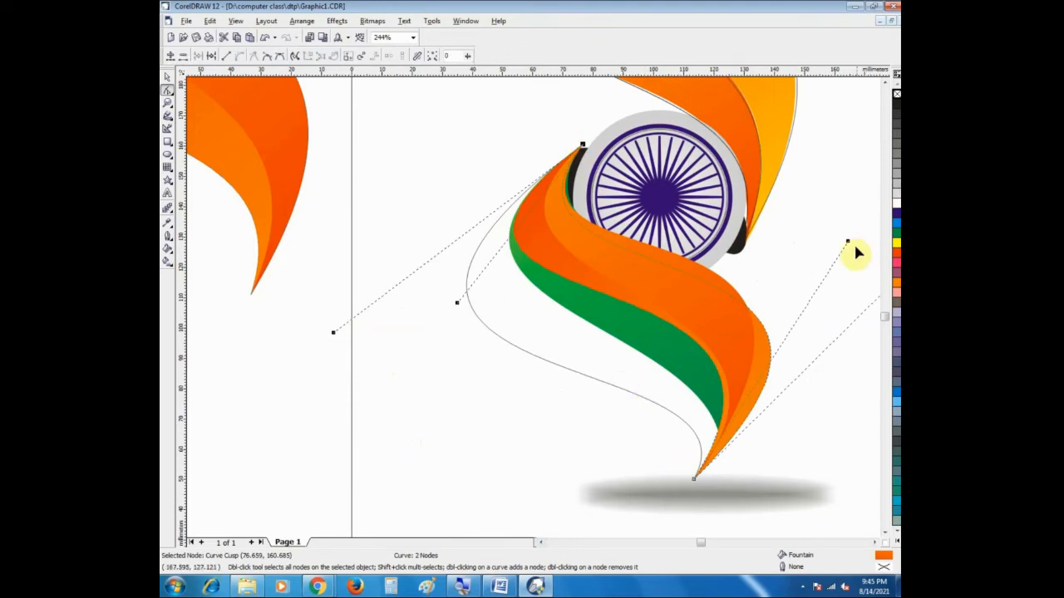
pyautogui.moveTo(846, 246); pyautogui.dragTo(820, 324)
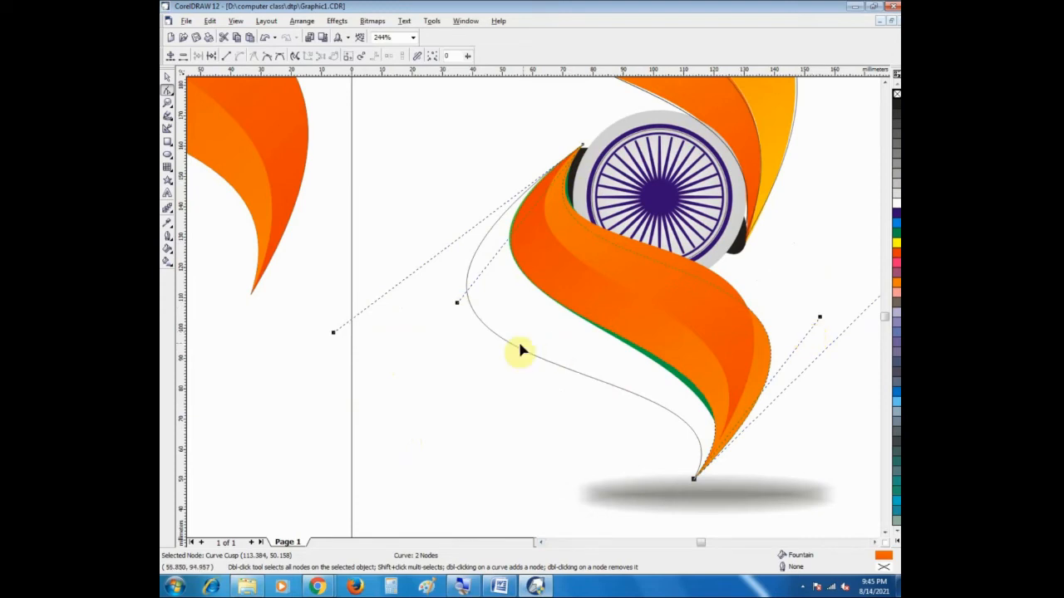
pyautogui.moveTo(456, 316); pyautogui.dragTo(462, 288)
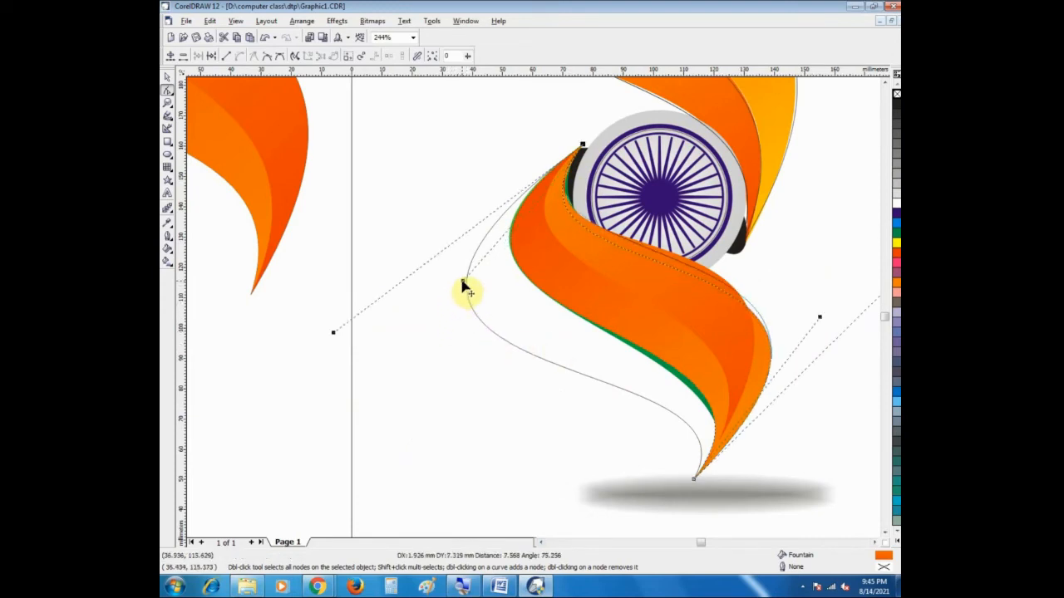
# Step: Adjust the lower tip node's two curve handles and the upper tip node's inner handle so the full ribbon shape covers the remaining green edge
pyautogui.click(876, 546)
pyautogui.click(876, 546)
pyautogui.moveTo(817, 222); pyautogui.dragTo(762, 170)
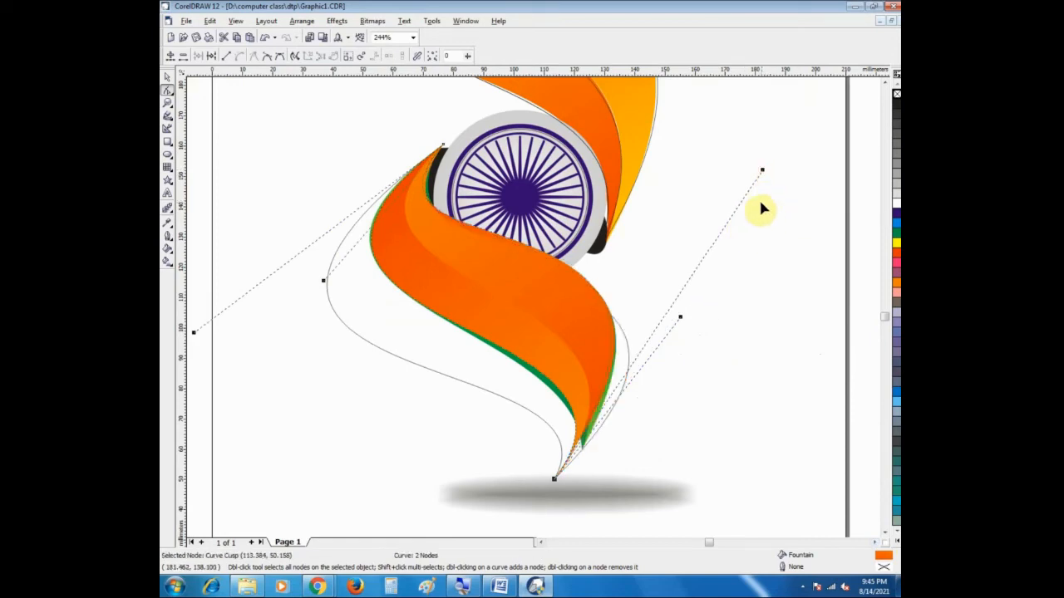
pyautogui.moveTo(763, 174); pyautogui.dragTo(771, 181)
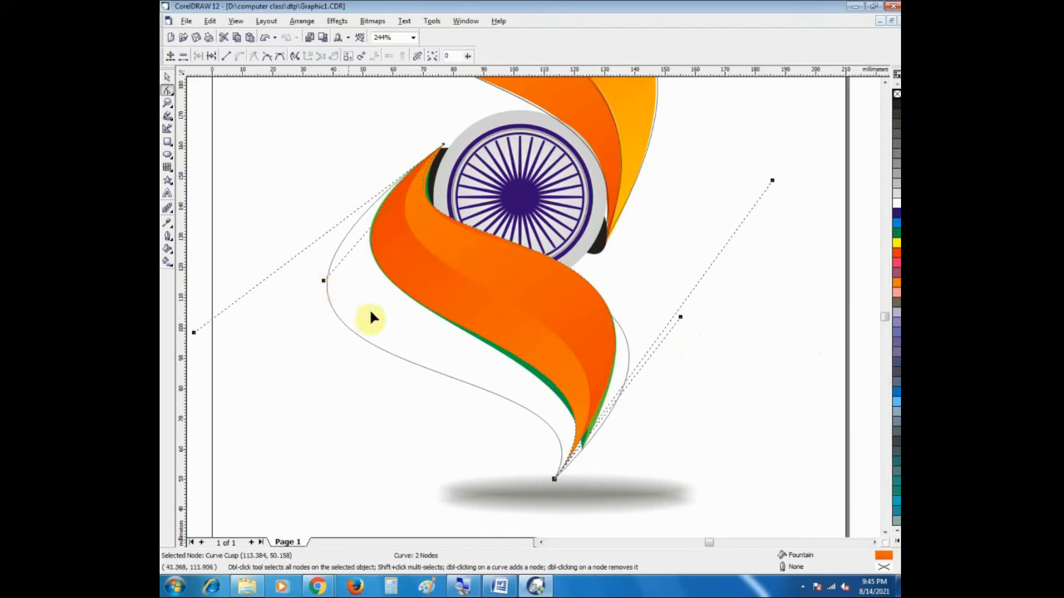
pyautogui.moveTo(680, 318); pyautogui.dragTo(679, 341)
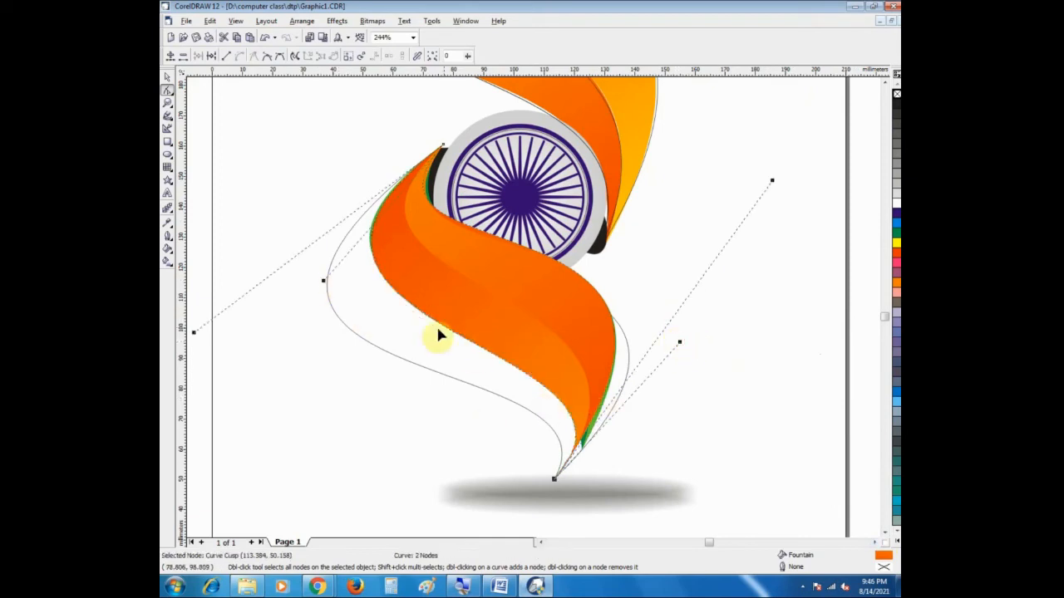
pyautogui.moveTo(322, 280); pyautogui.dragTo(321, 270)
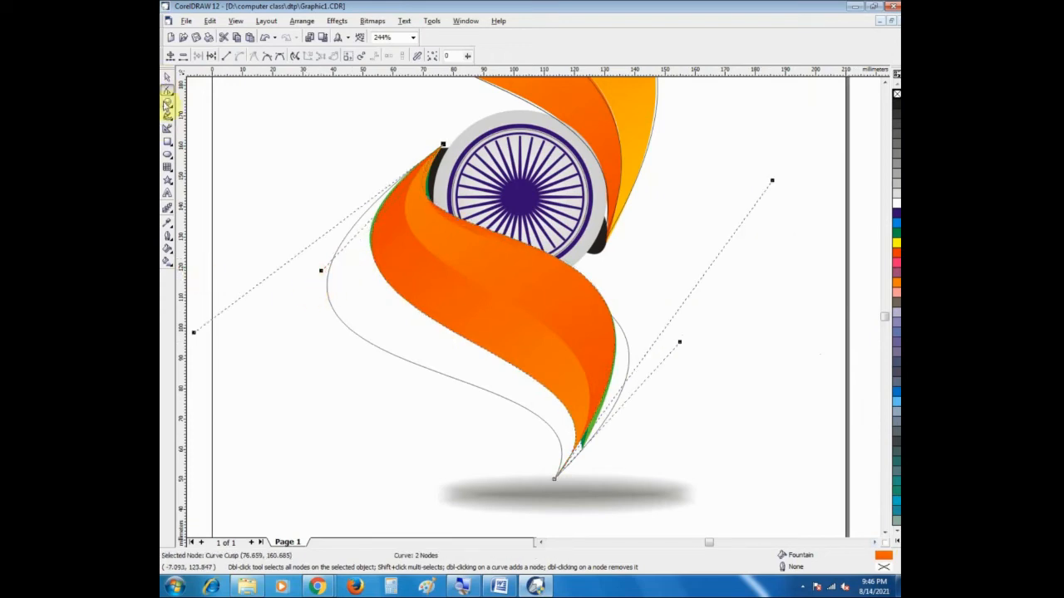
# Step: Delete the leftover unfilled hairline ribbon outline around the lower orange ribbon
pyautogui.click(167, 104)
pyautogui.rightClick(427, 372)
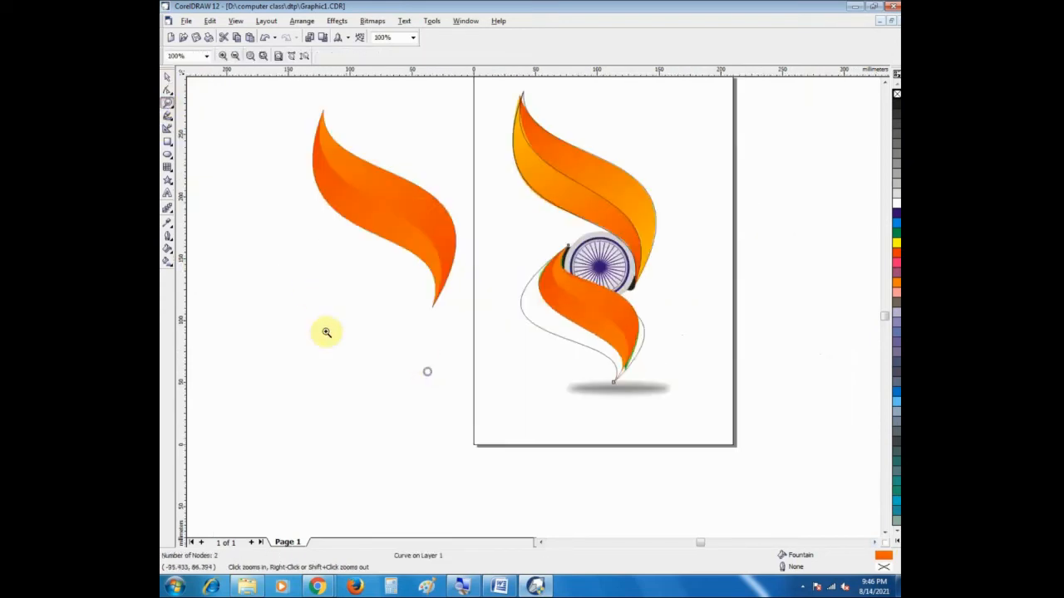
pyautogui.click(167, 76)
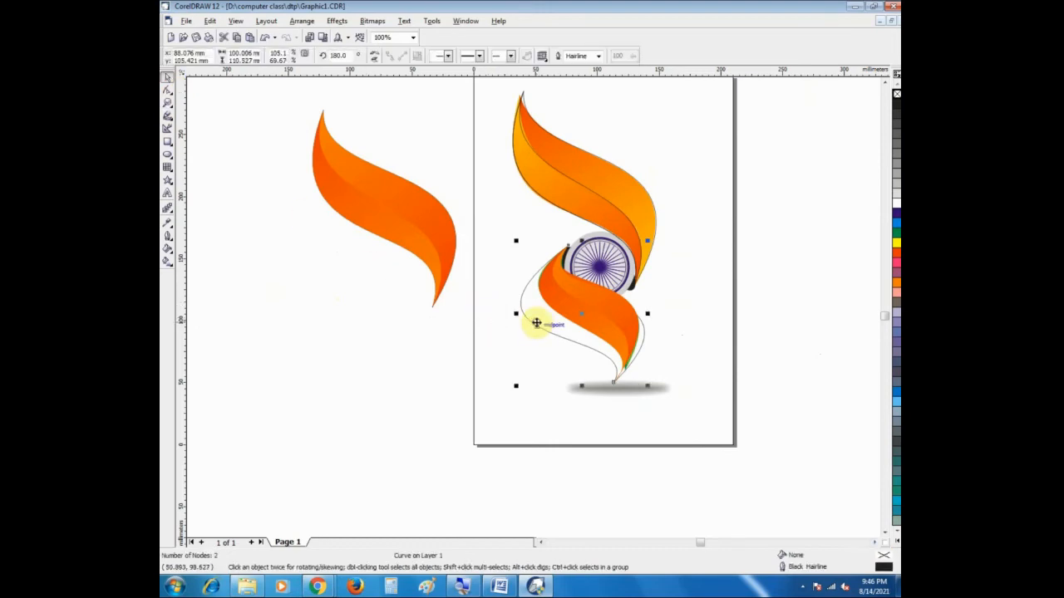
pyautogui.click(537, 323)
pyautogui.moveTo(494, 214); pyautogui.dragTo(510, 339)
pyautogui.click(609, 308)
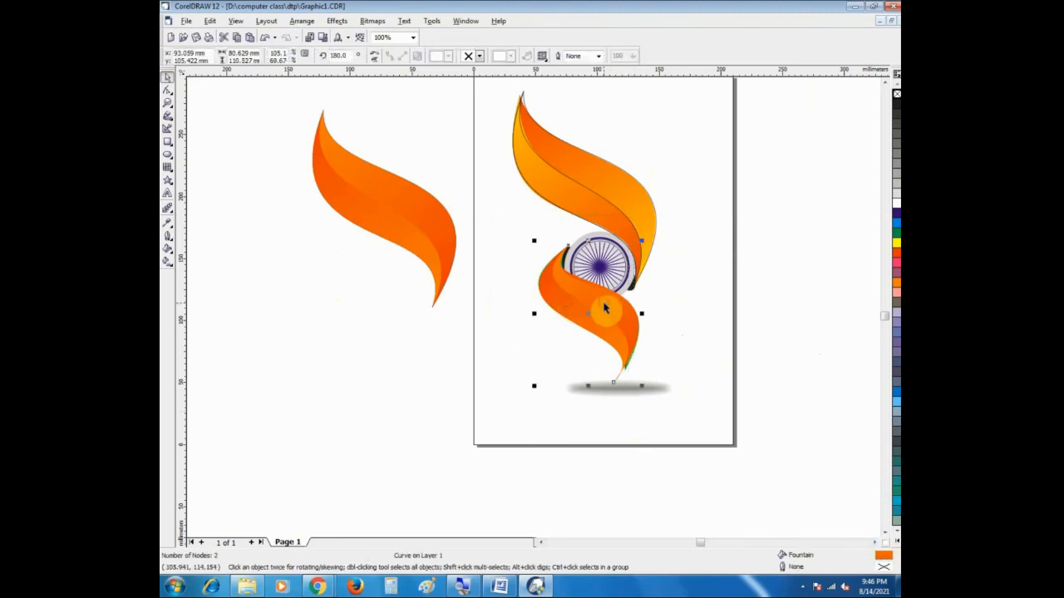
pyautogui.click(690, 359)
pyautogui.click(609, 342)
pyautogui.keyDown('shift'); pyautogui.click(624, 316); pyautogui.keyUp('shift')
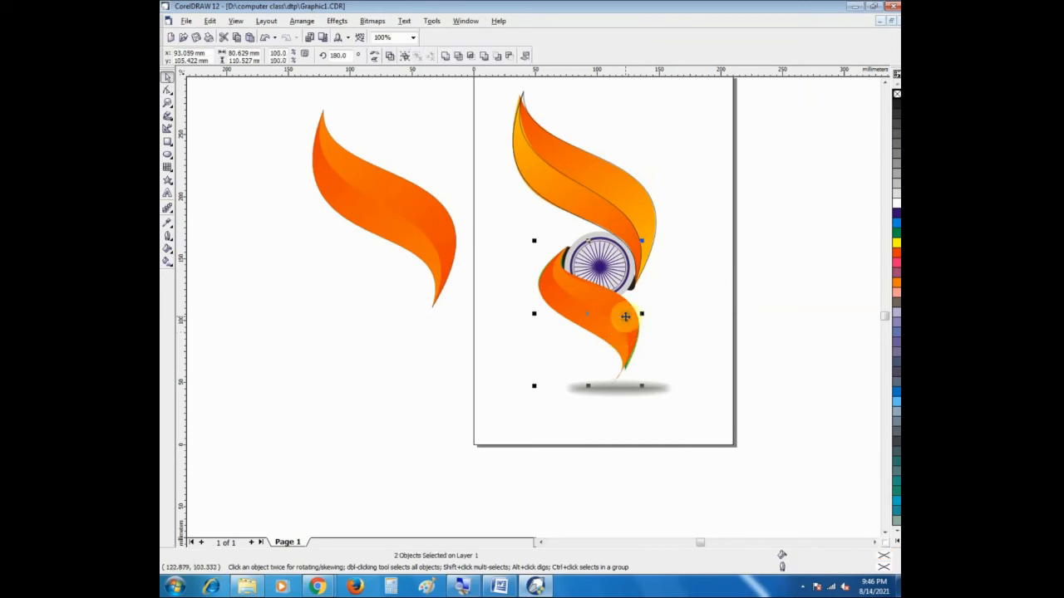
pyautogui.keyDown('shift'); pyautogui.click(590, 309); pyautogui.keyUp('shift')
pyautogui.click(520, 347)
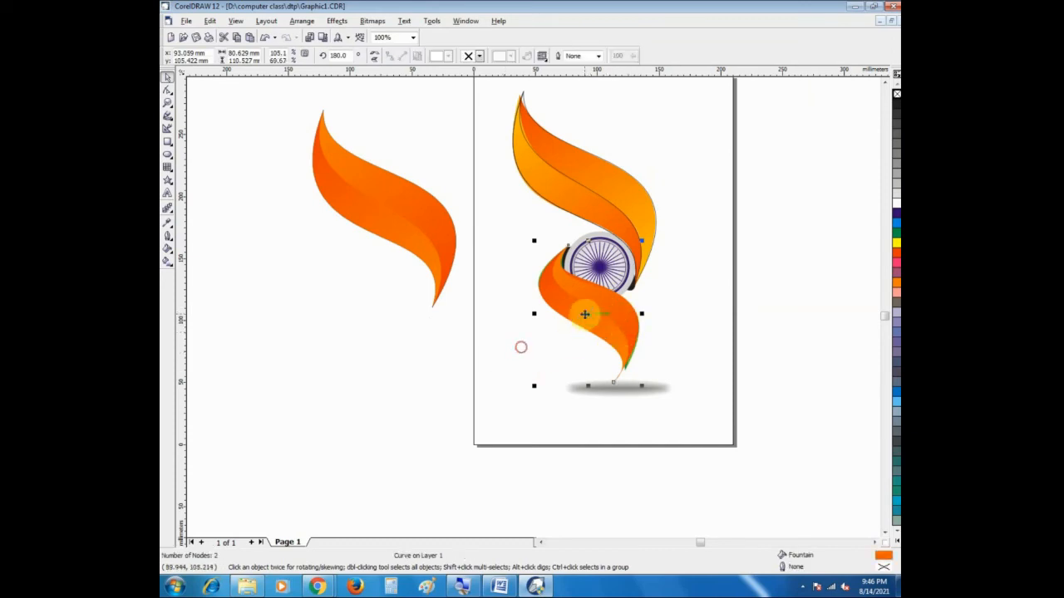
pyautogui.click(565, 320)
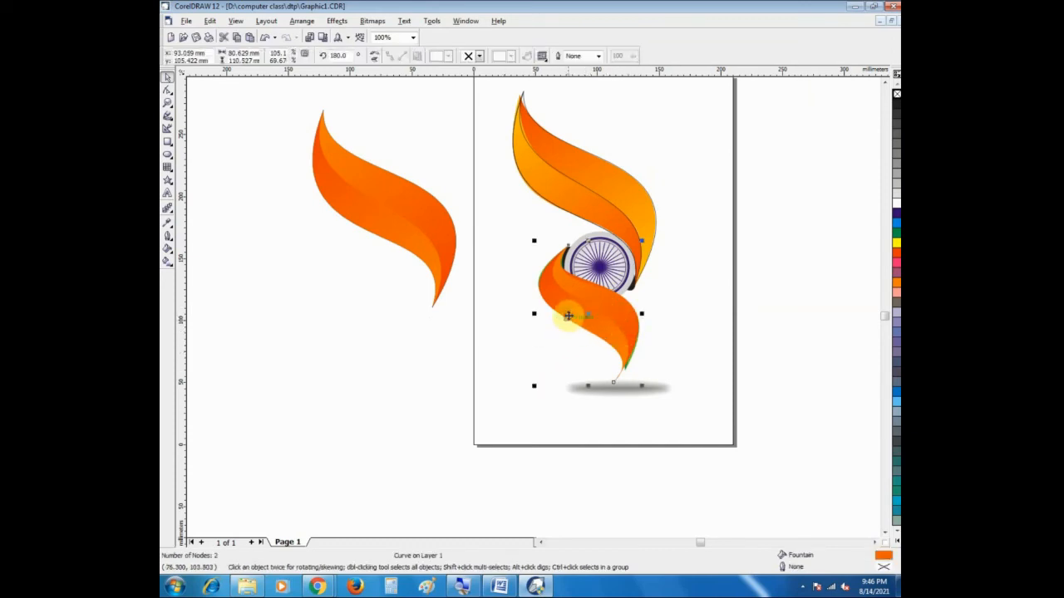
pyautogui.moveTo(590, 317); pyautogui.dragTo(466, 360)
pyautogui.hotkey('ctrl', 'z')
# Step: Move both pieces of the lower orange ribbon together off the green ribbon, into the blank area beside the page below the larger orange ribbon
pyautogui.keyDown('shift'); pyautogui.click(590, 314); pyautogui.keyUp('shift')
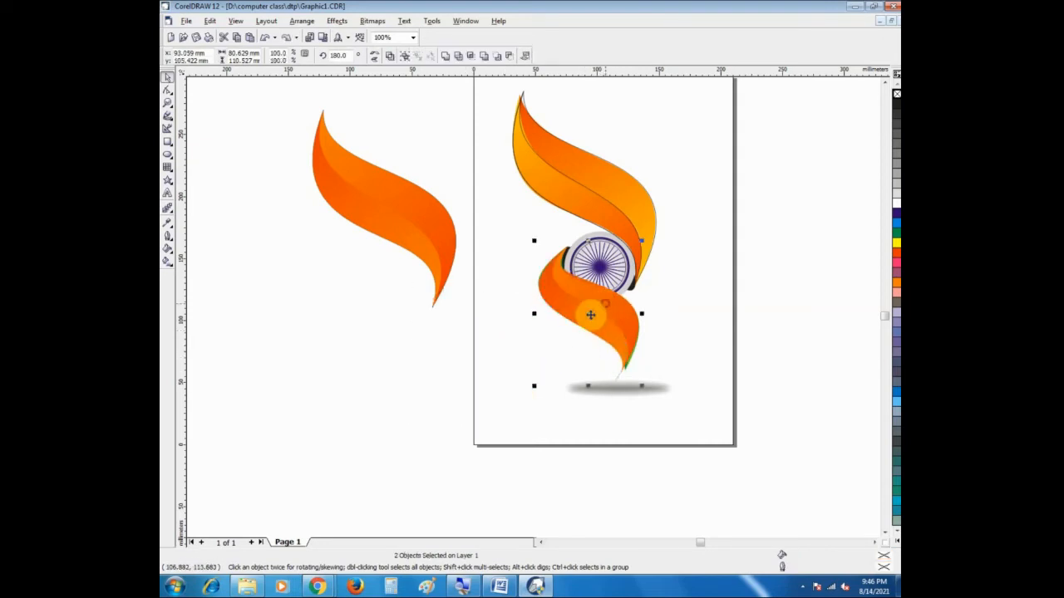
pyautogui.moveTo(590, 315); pyautogui.dragTo(399, 345)
pyautogui.click(574, 373)
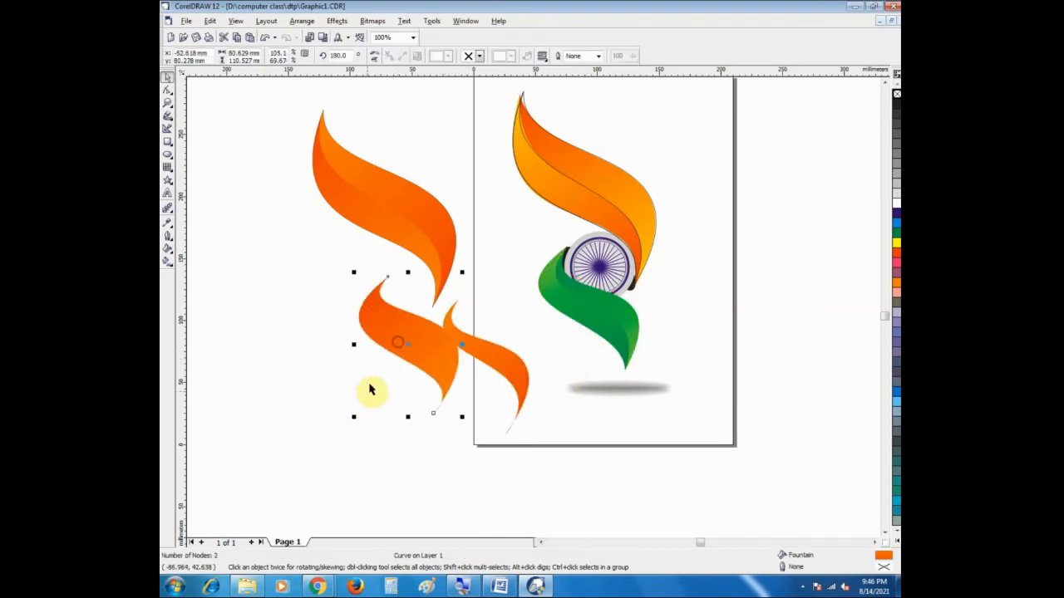
pyautogui.hotkey('ctrl', 'z')
pyautogui.moveTo(351, 291); pyautogui.dragTo(532, 468)
pyautogui.moveTo(470, 373); pyautogui.dragTo(409, 368)
pyautogui.click(517, 384)
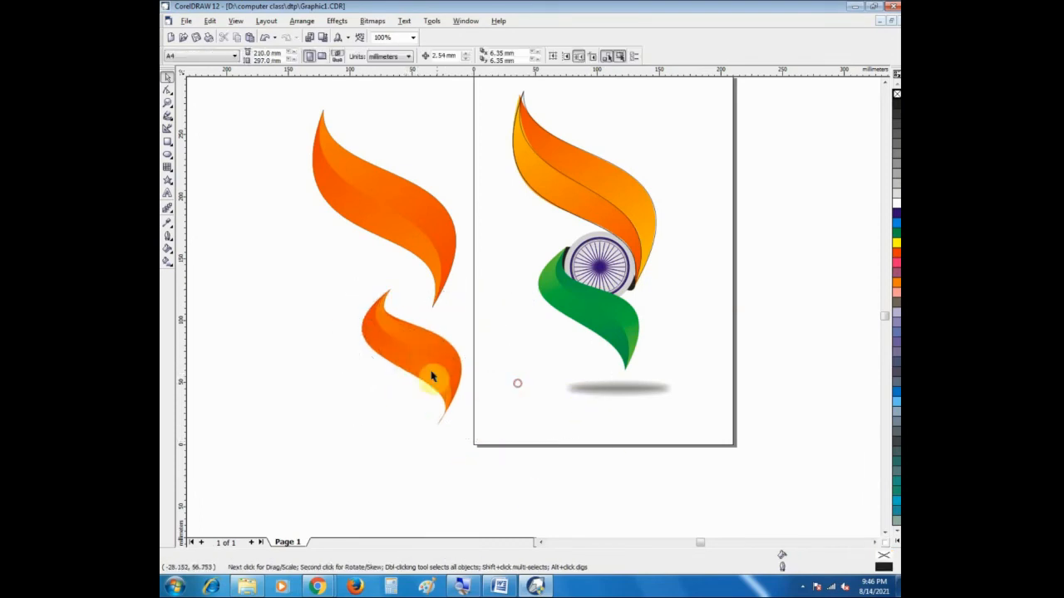
# Step: Recolour the narrower ribbon piece's linear fountain fill with dark green at its upper end and light green at its lower end
pyautogui.click(411, 358)
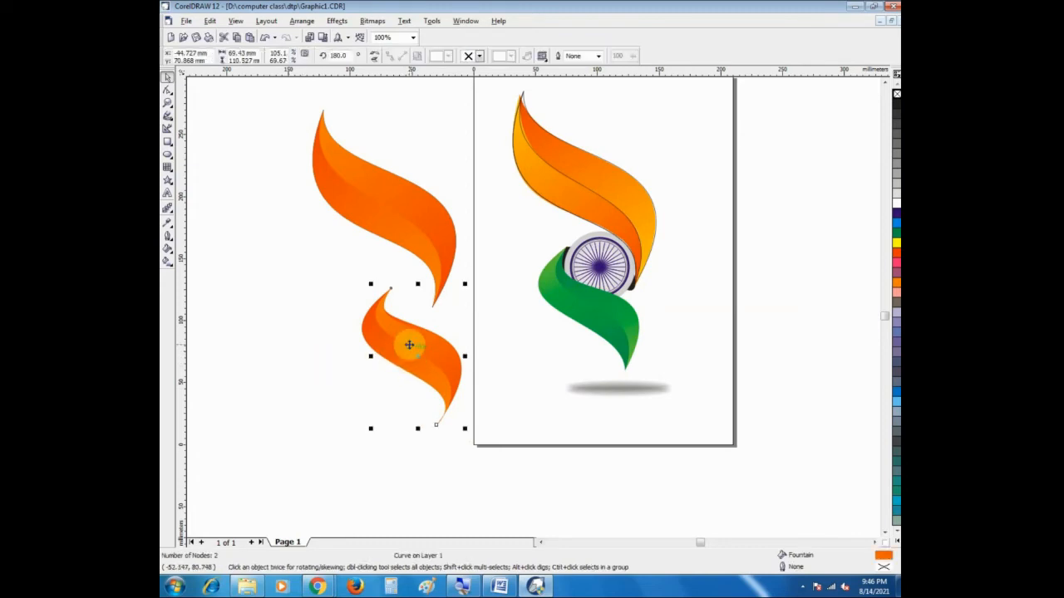
pyautogui.doubleClick(408, 346)
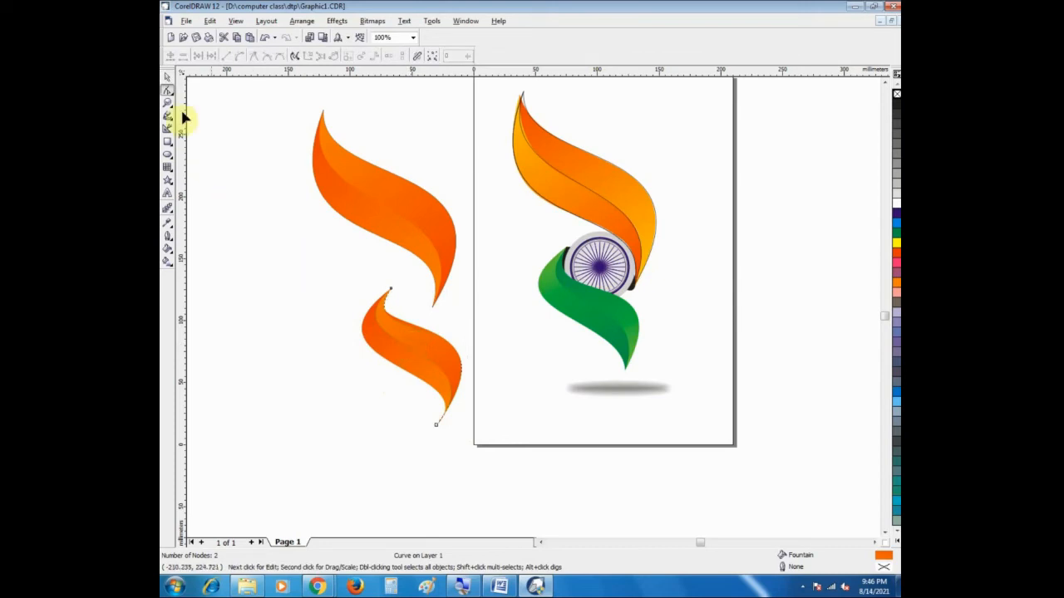
pyautogui.click(168, 77)
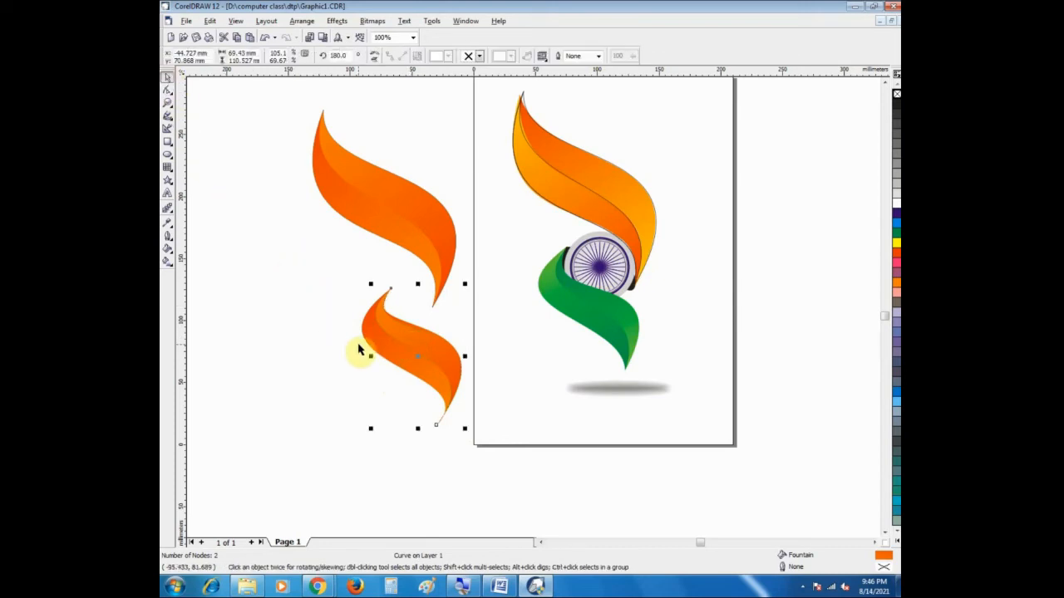
pyautogui.click(280, 321)
pyautogui.click(407, 334)
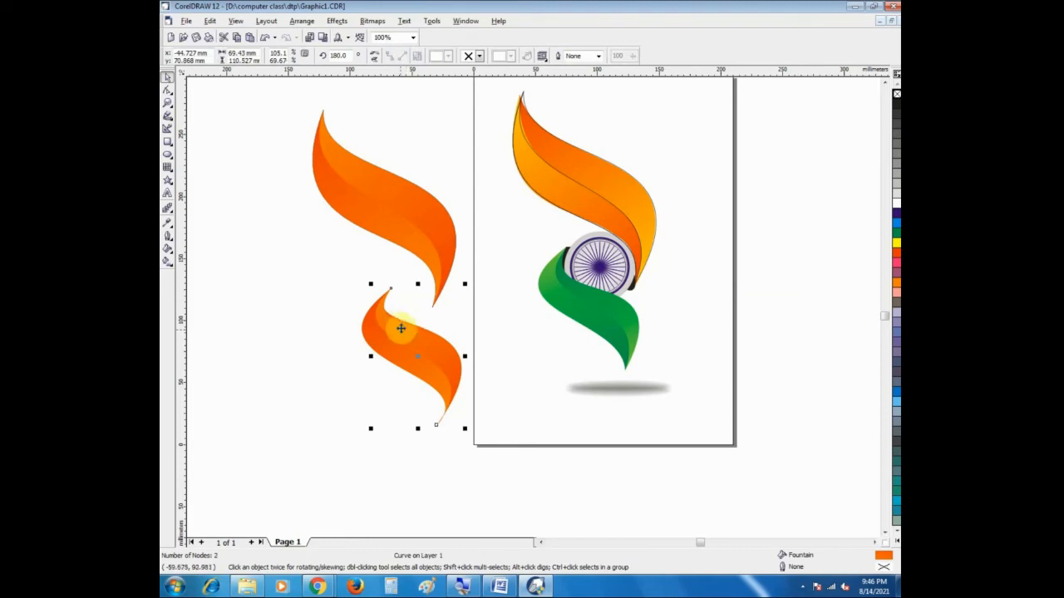
pyautogui.press('F10')
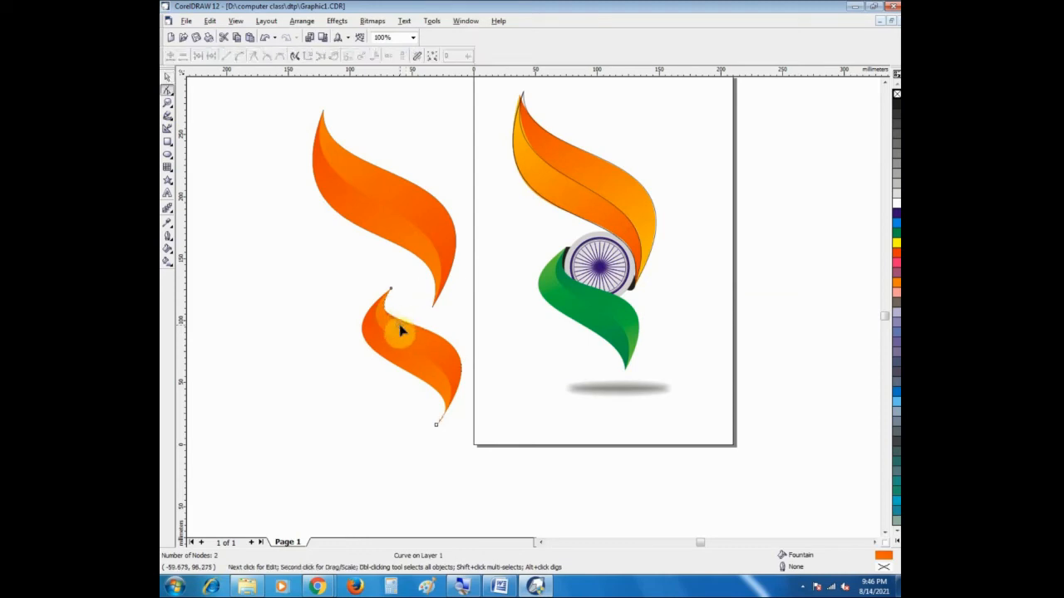
pyautogui.click(167, 76)
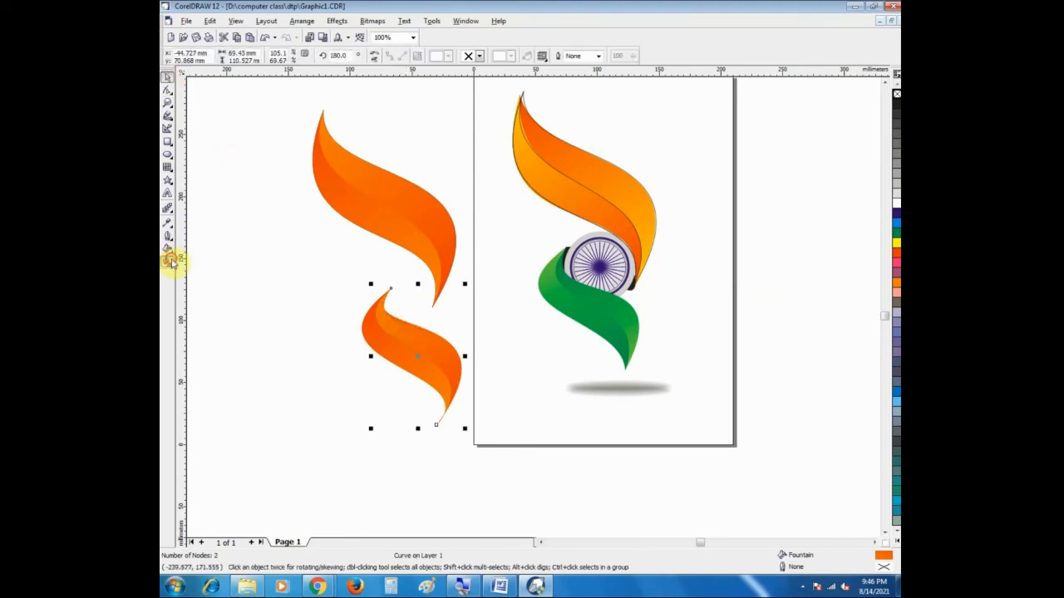
pyautogui.click(169, 261)
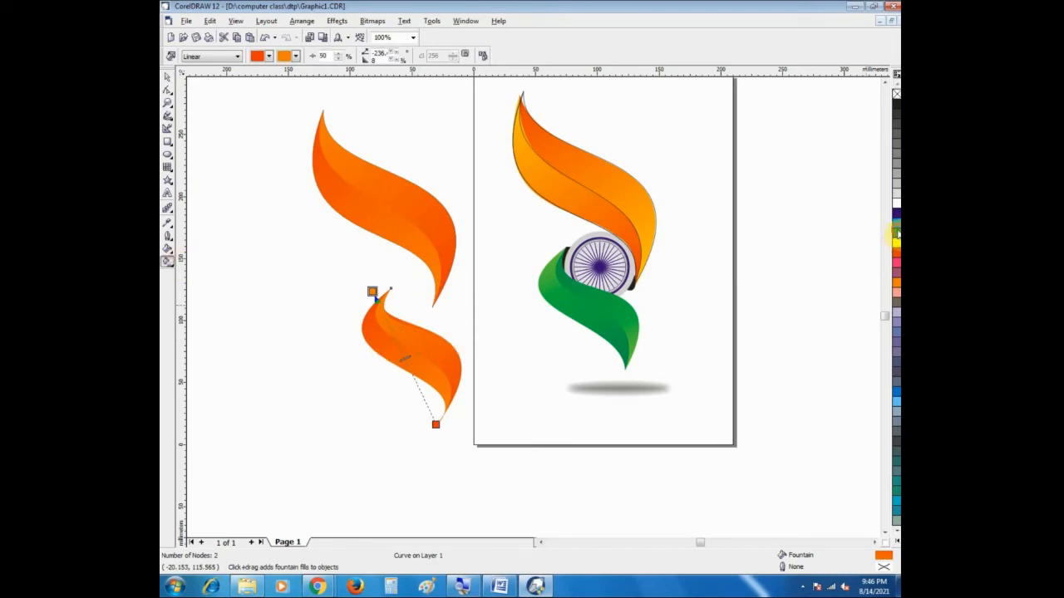
pyautogui.moveTo(371, 294); pyautogui.dragTo(373, 291)
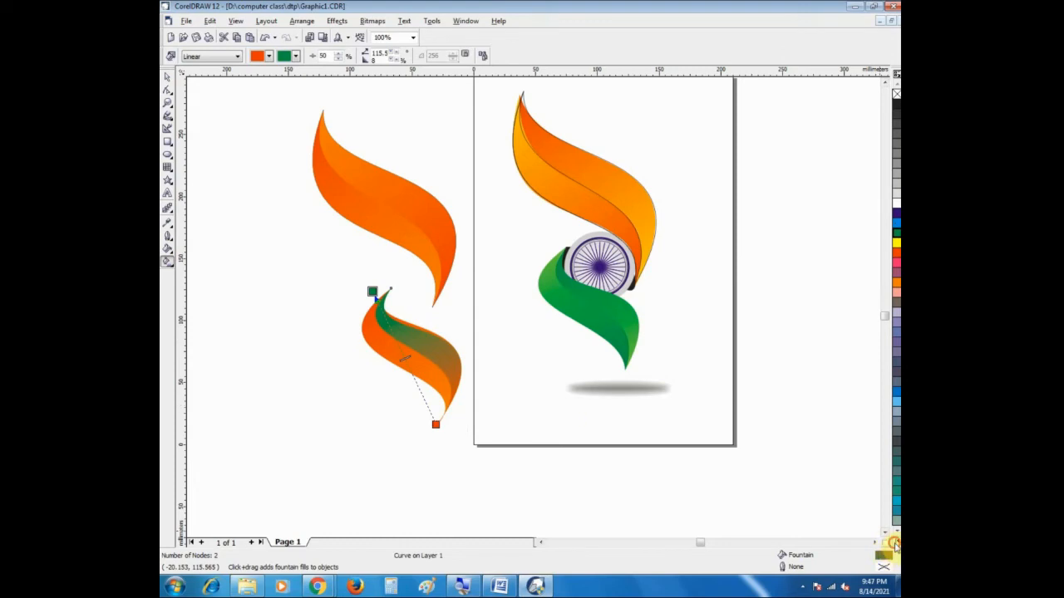
pyautogui.click(893, 542)
pyautogui.moveTo(884, 105); pyautogui.dragTo(435, 426)
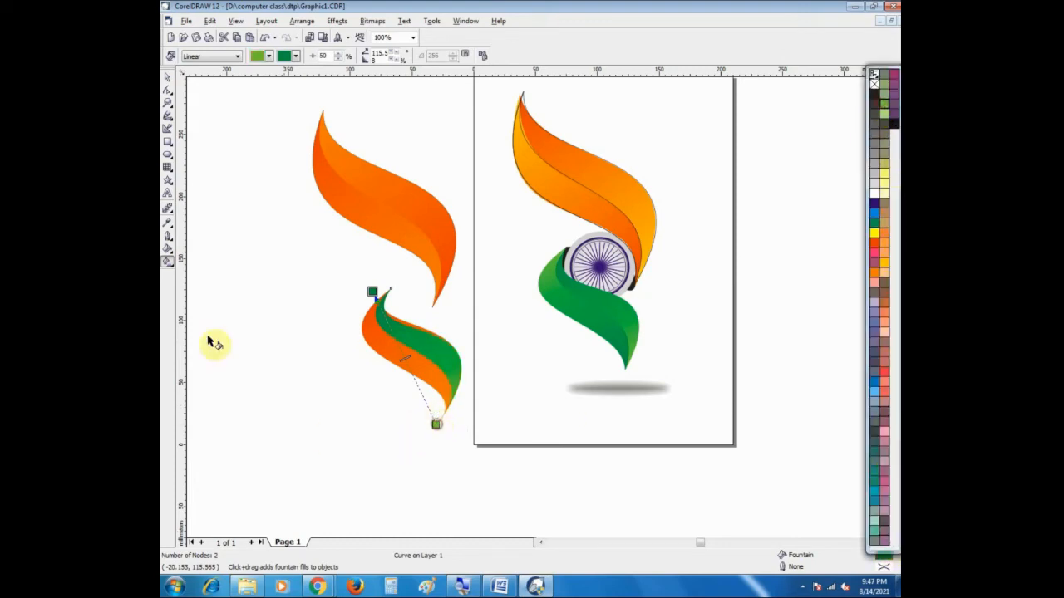
pyautogui.click(168, 80)
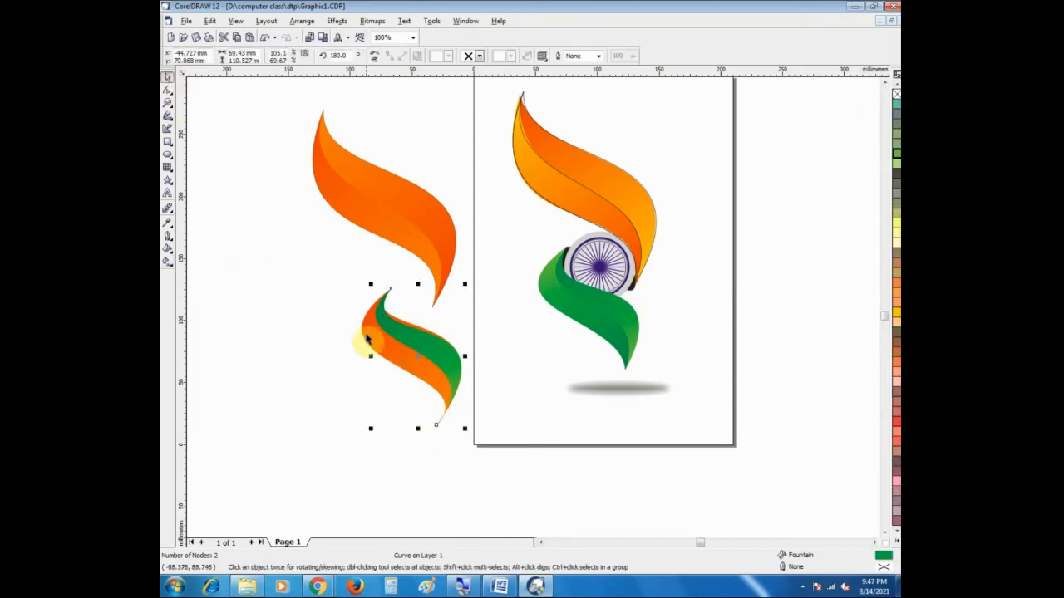
# Step: Recolour the full ribbon shape's linear fountain fill with light green at its upper end and dark green at its lower end
pyautogui.click(333, 327)
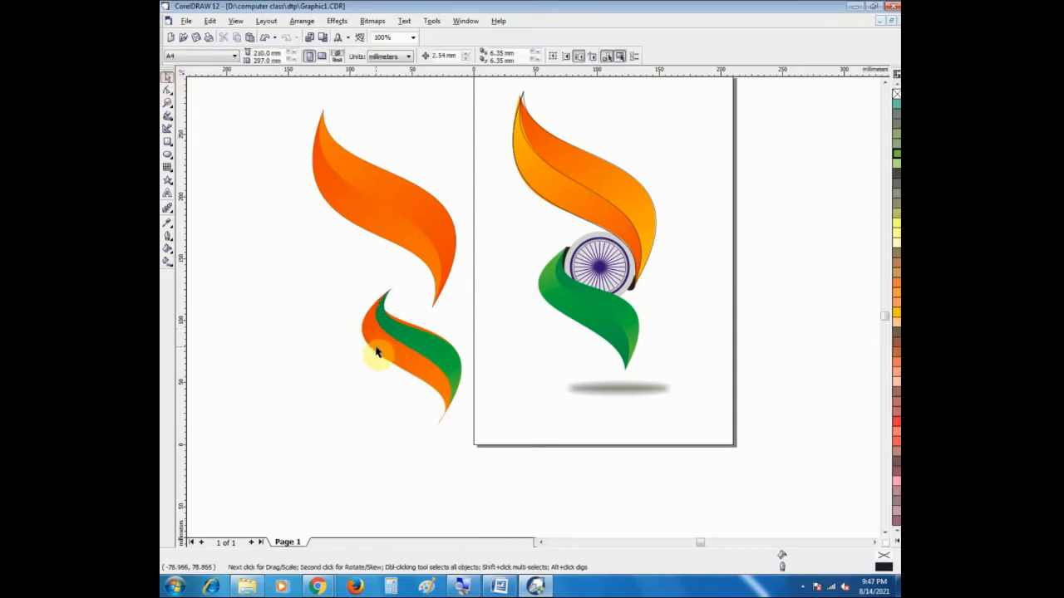
pyautogui.click(383, 356)
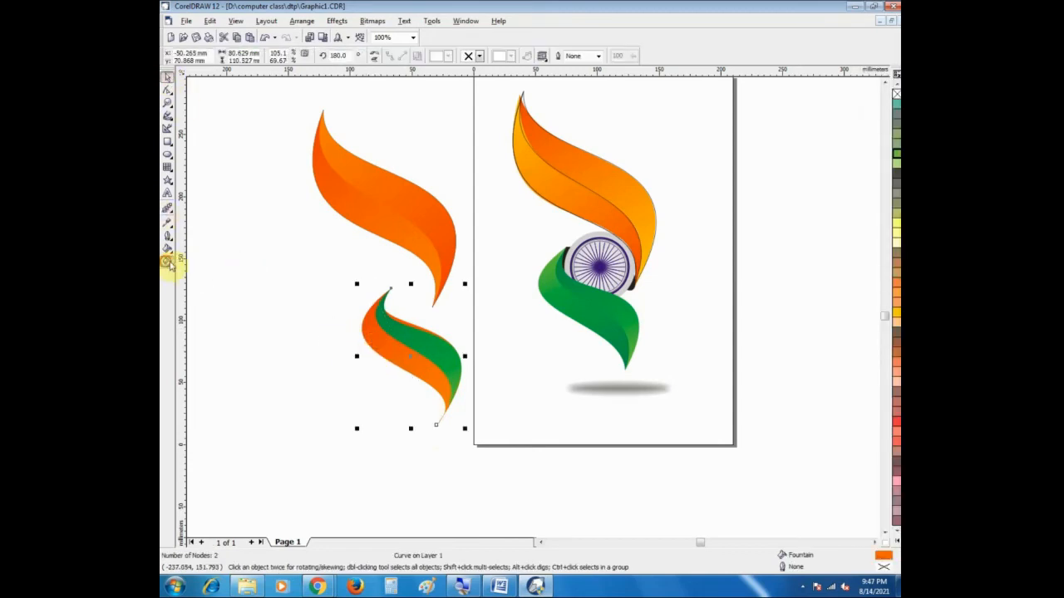
pyautogui.click(167, 261)
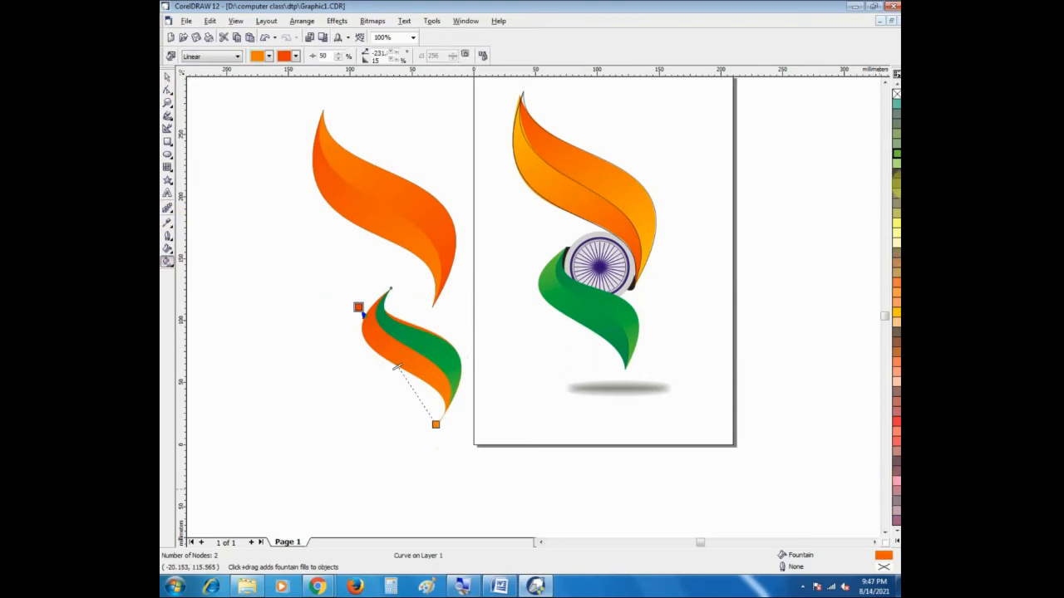
pyautogui.moveTo(897, 158); pyautogui.dragTo(358, 307)
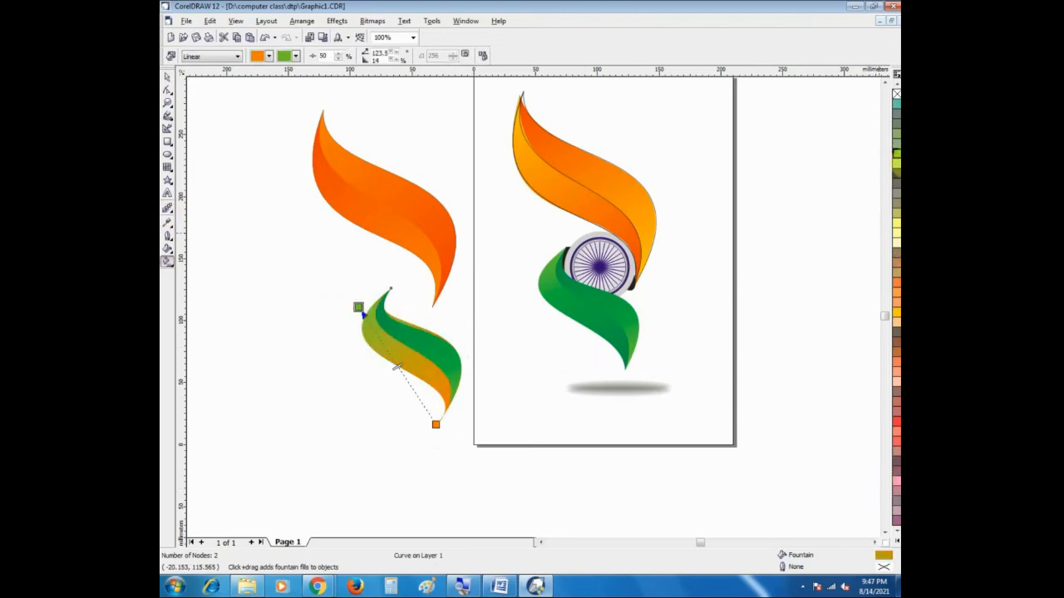
pyautogui.click(897, 551)
pyautogui.moveTo(510, 415); pyautogui.dragTo(436, 425)
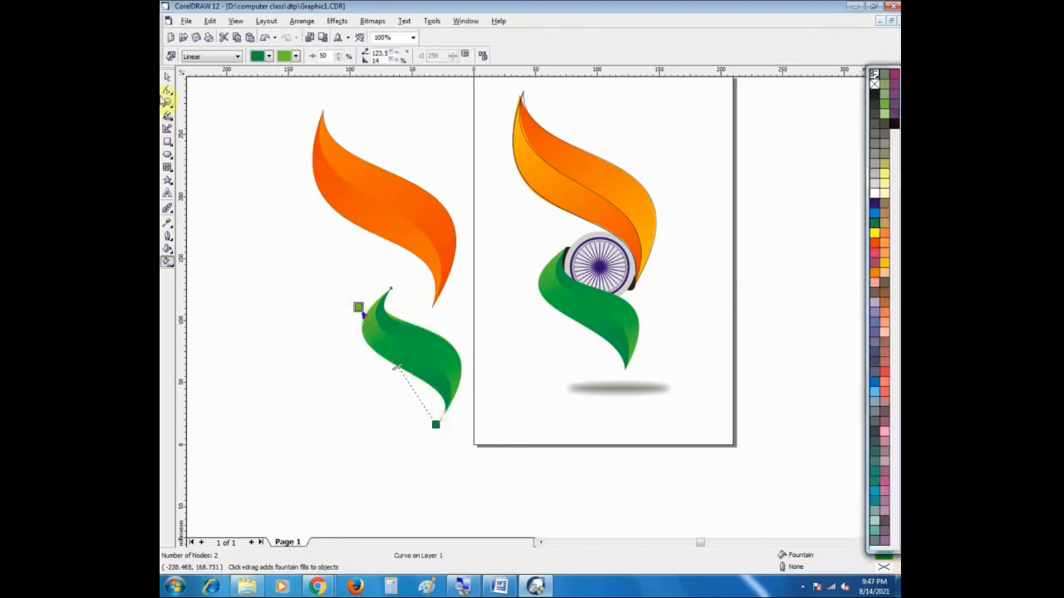
# Step: Pull in the full green ribbon shape's upper edge with the upper tip node's inner curve handle so it follows the narrower piece's edge
pyautogui.click(167, 100)
pyautogui.moveTo(340, 267); pyautogui.dragTo(472, 418)
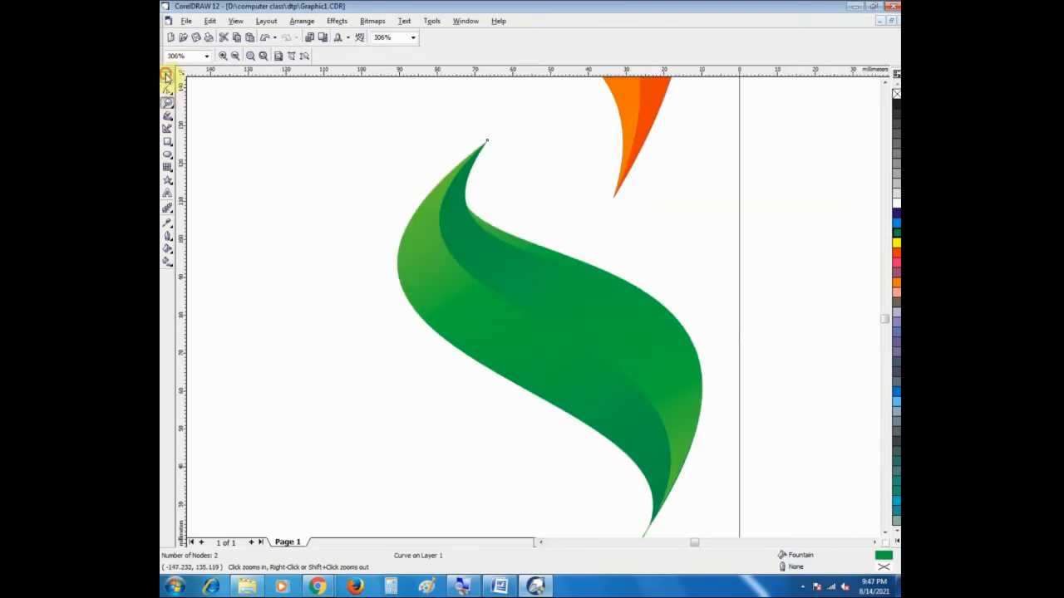
pyautogui.click(167, 75)
pyautogui.click(435, 241)
pyautogui.press('F10')
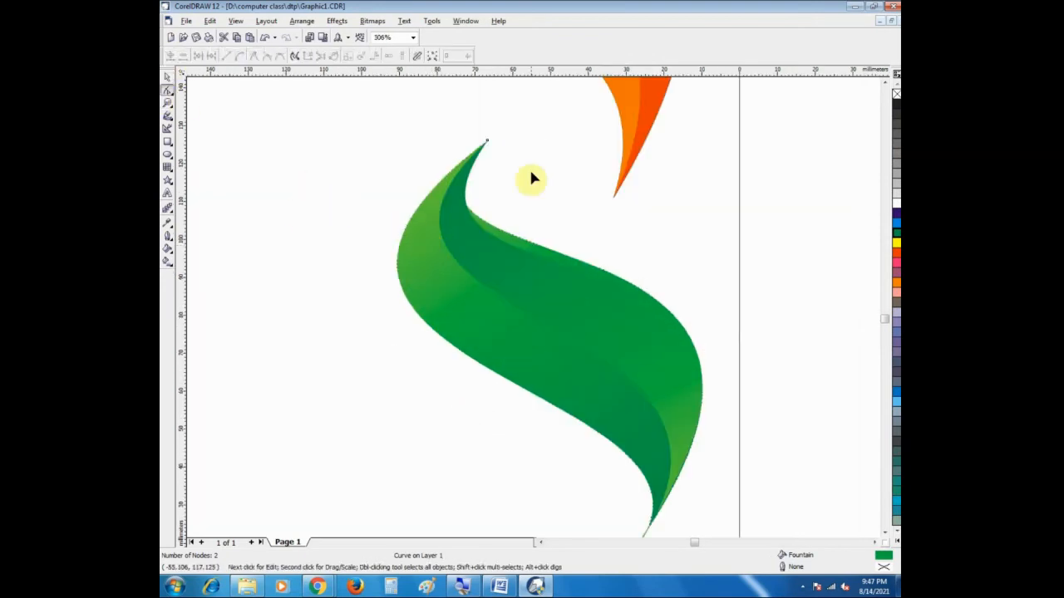
pyautogui.click(487, 142)
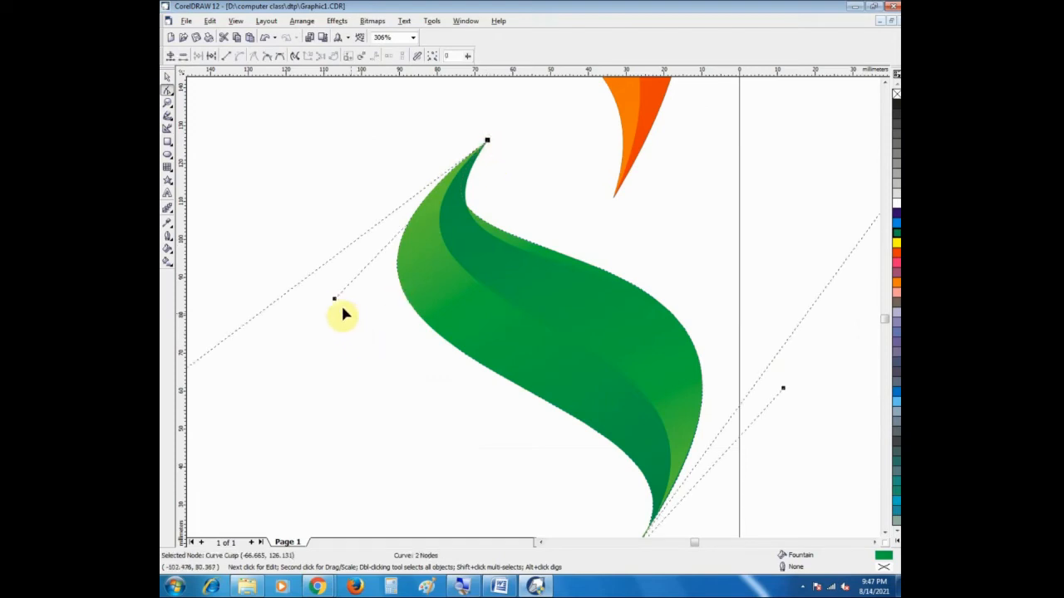
pyautogui.click(344, 303)
pyautogui.click(486, 143)
pyautogui.moveTo(334, 302); pyautogui.dragTo(357, 336)
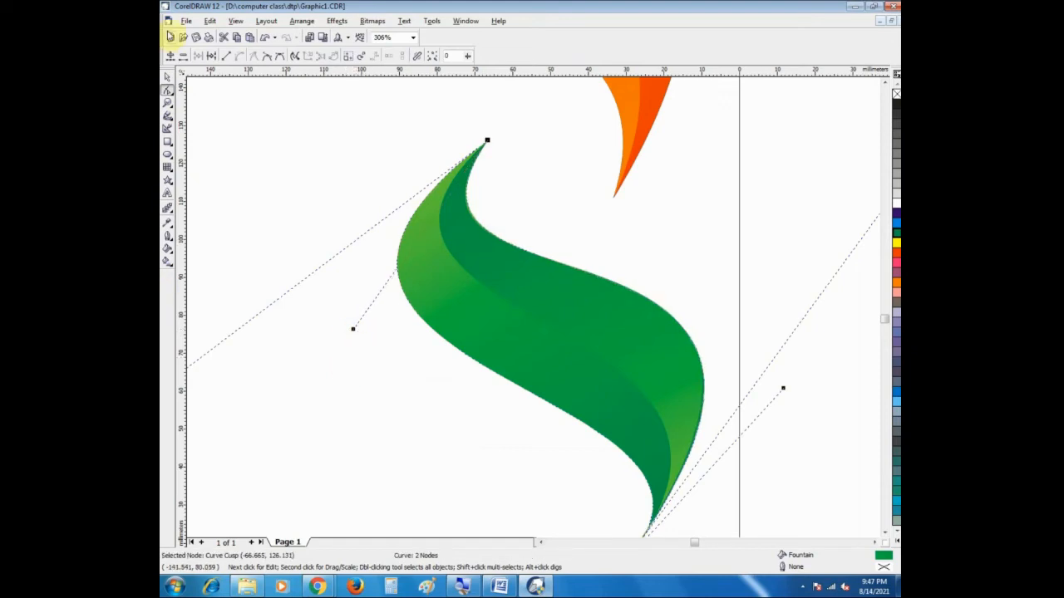
pyautogui.click(169, 77)
pyautogui.click(277, 167)
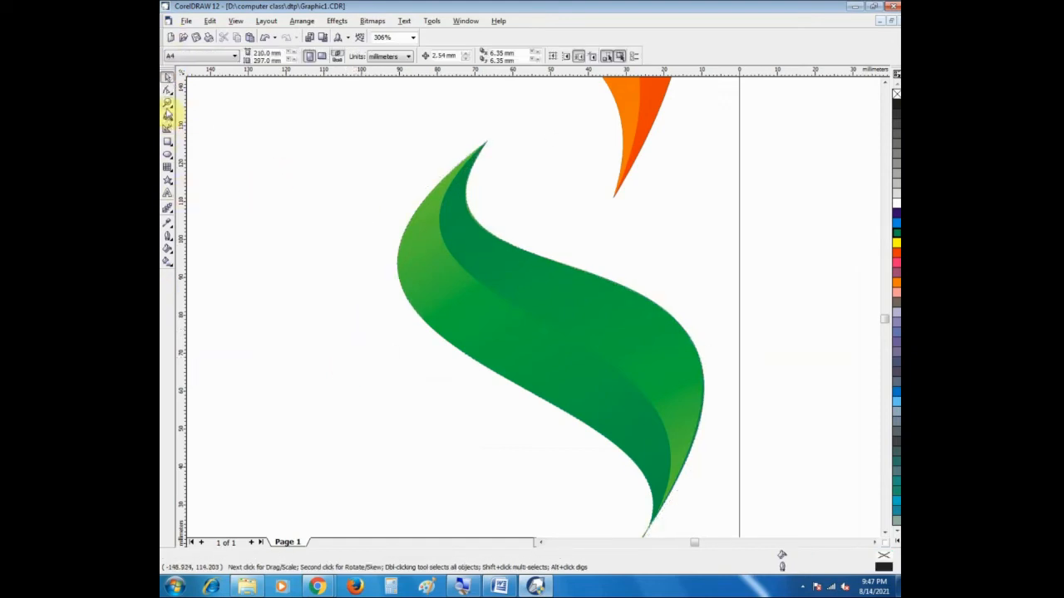
pyautogui.doubleClick(167, 103)
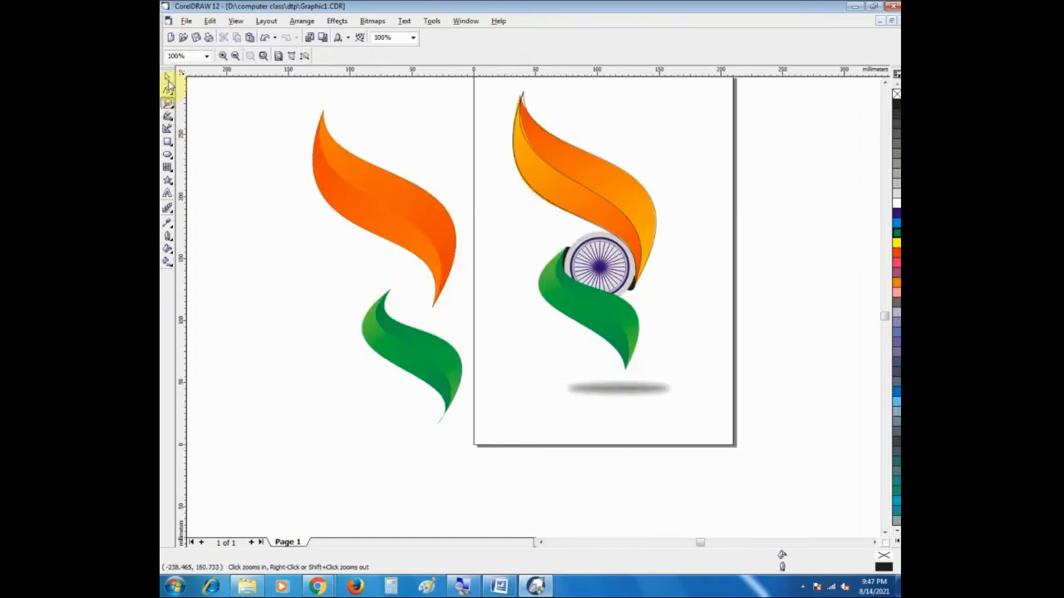
pyautogui.click(168, 78)
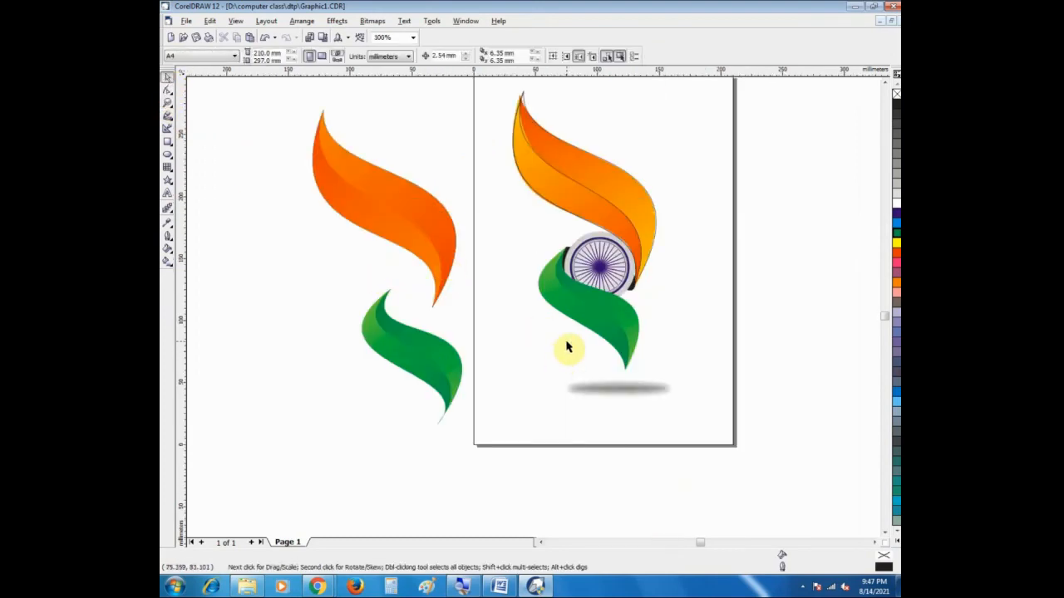
# Step: Group the two pieces of the copied green ribbon and shift the group slightly up and left beneath the orange ribbon
pyautogui.click(586, 239)
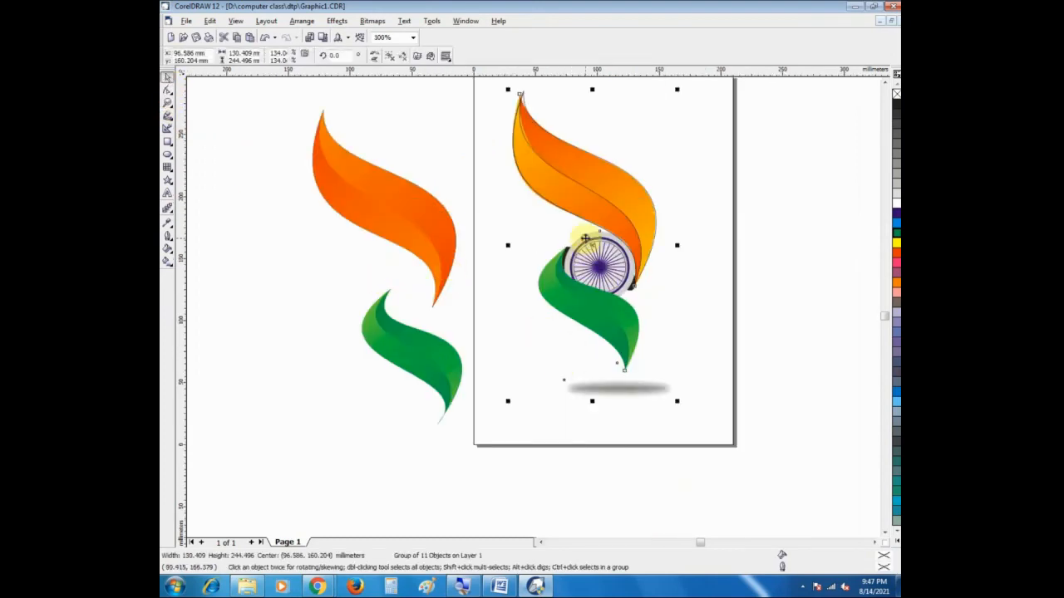
pyautogui.click(872, 304)
pyautogui.moveTo(343, 276); pyautogui.dragTo(469, 467)
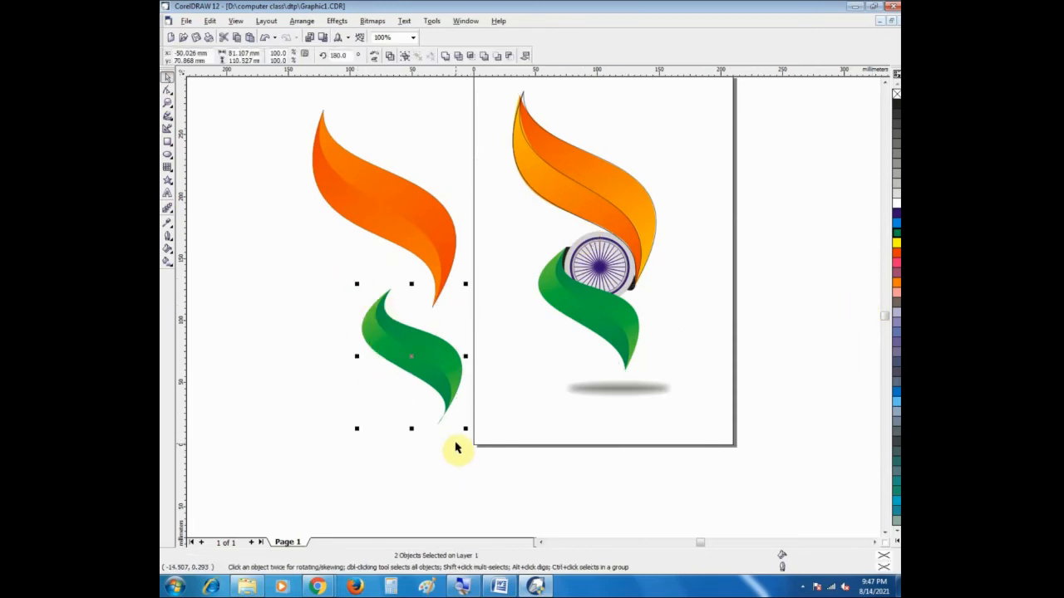
pyautogui.click(484, 379)
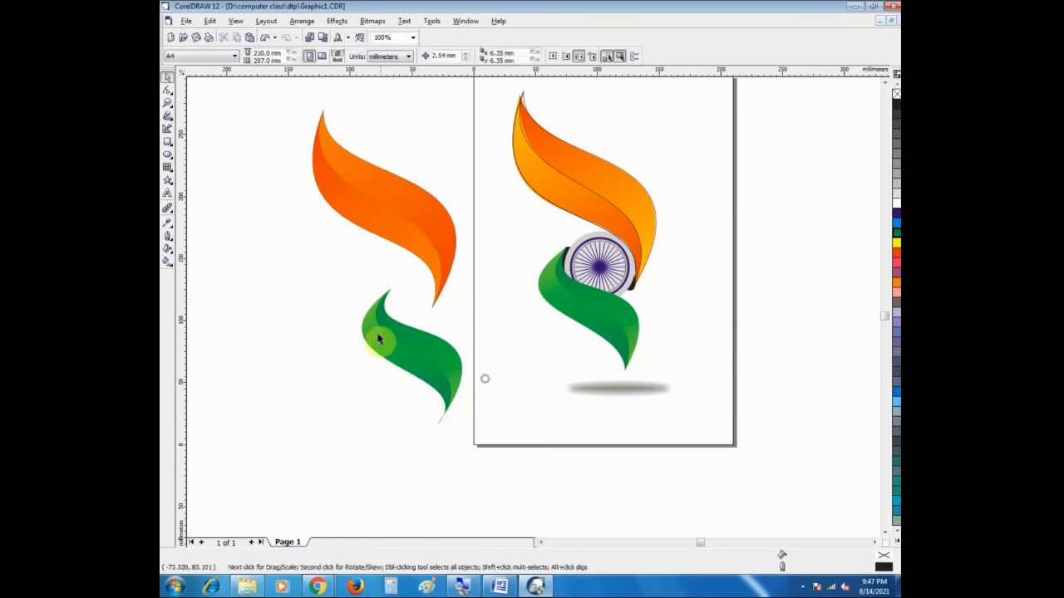
pyautogui.click(307, 275)
pyautogui.moveTo(315, 290); pyautogui.dragTo(477, 442)
pyautogui.moveTo(402, 352); pyautogui.dragTo(394, 348)
# Step: Draw a circle about 46 mm in diameter over the wheel in the original design
pyautogui.click(168, 102)
pyautogui.moveTo(549, 216); pyautogui.dragTo(644, 334)
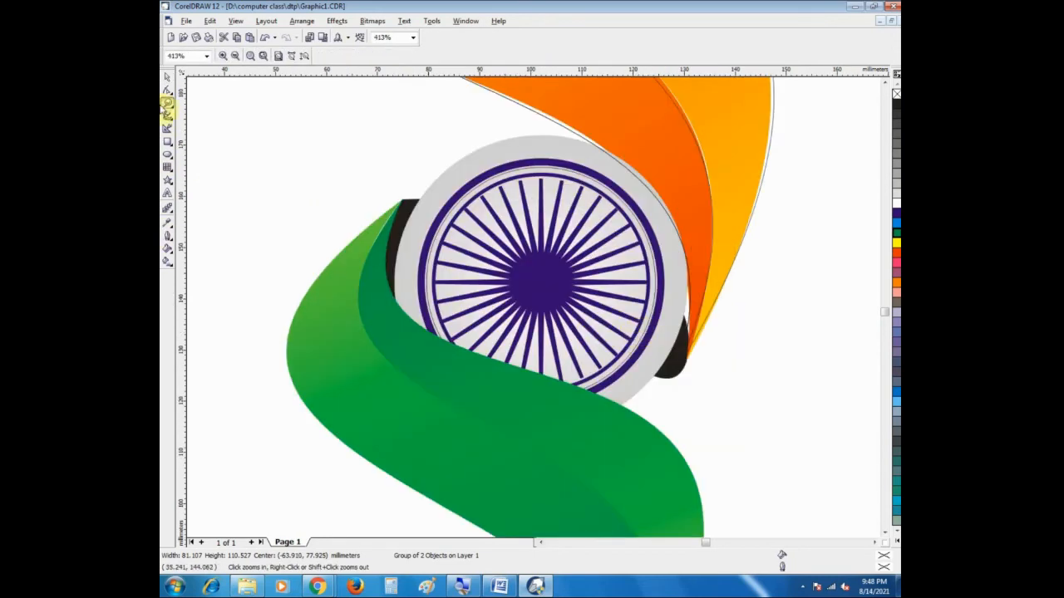
pyautogui.click(168, 79)
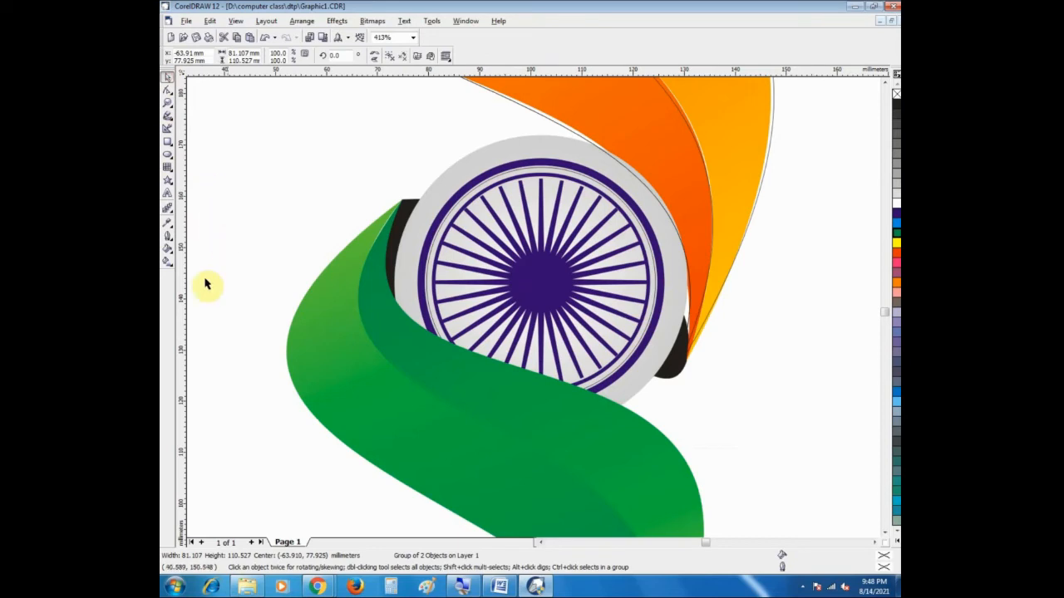
pyautogui.click(167, 153)
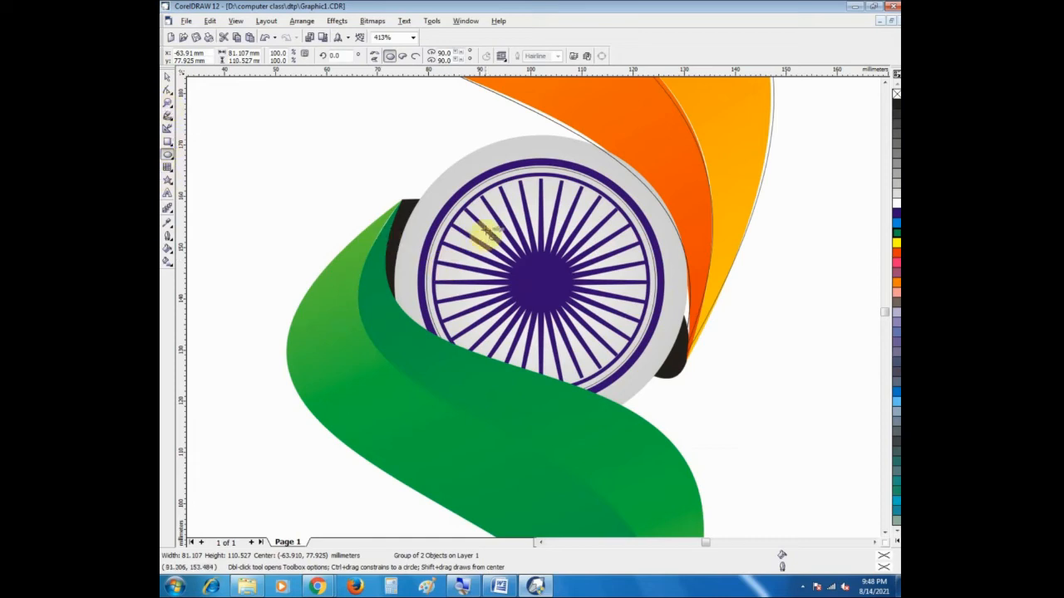
pyautogui.moveTo(451, 169); pyautogui.dragTo(683, 403)
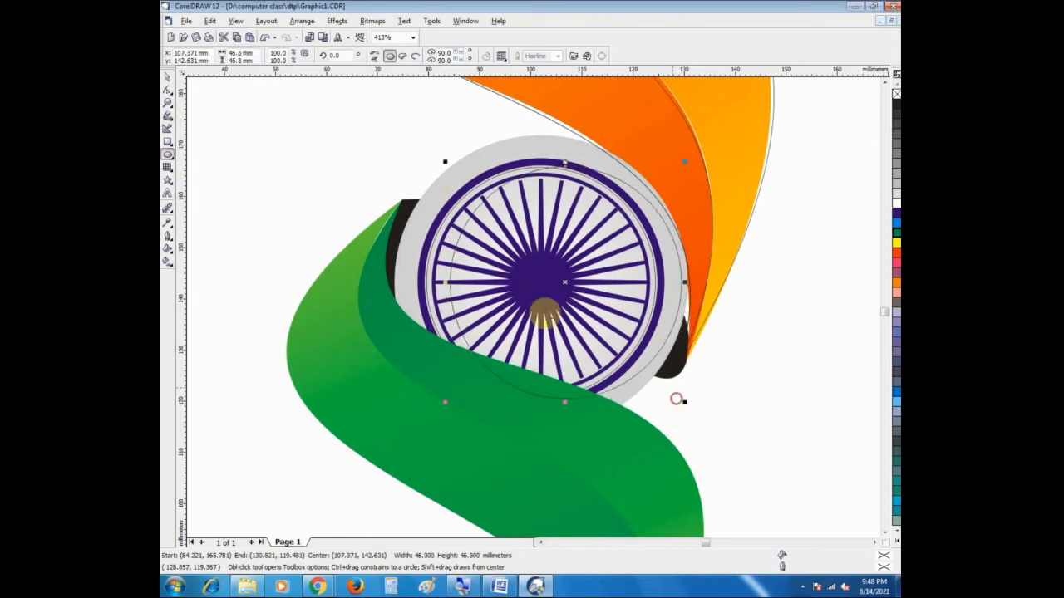
# Step: Enlarge the circle to about 58 mm in diameter so it matches the outer edge of the wheel's grey rim
pyautogui.moveTo(445, 166); pyautogui.dragTo(422, 180)
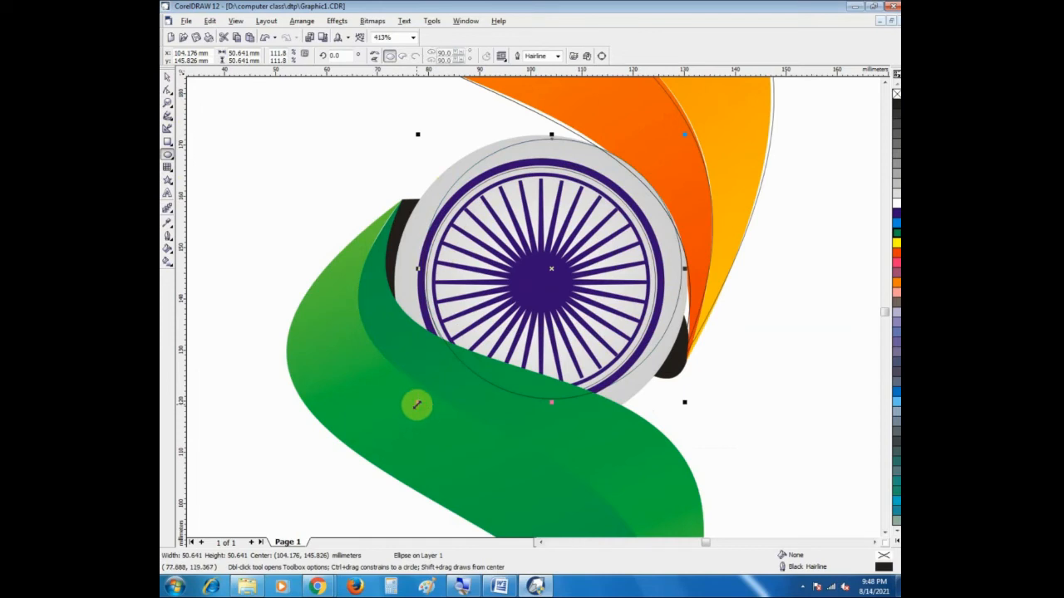
pyautogui.moveTo(388, 405); pyautogui.dragTo(279, 433)
pyautogui.moveTo(683, 431); pyautogui.dragTo(689, 435)
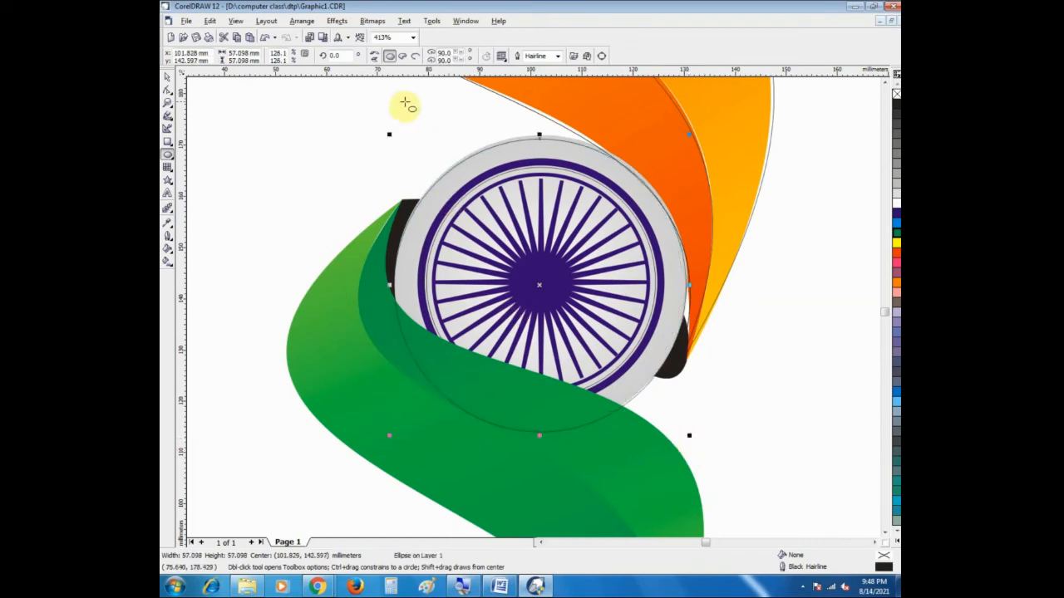
pyautogui.moveTo(390, 133); pyautogui.dragTo(385, 128)
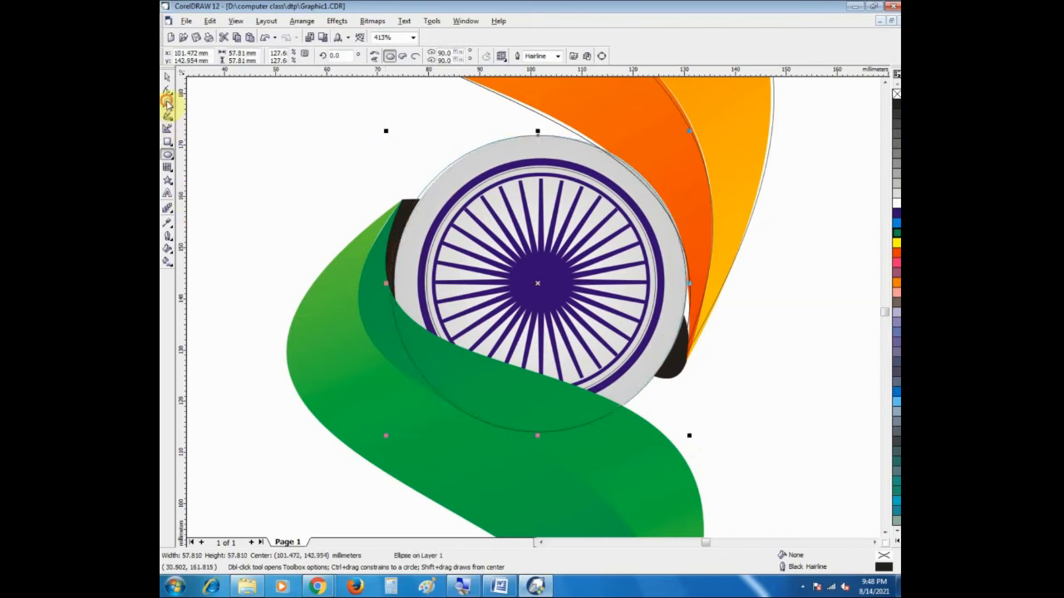
# Step: Move the circle off the original wheel into the gap between the orange and green ribbons of the copy
pyautogui.click(168, 103)
pyautogui.rightClick(378, 249)
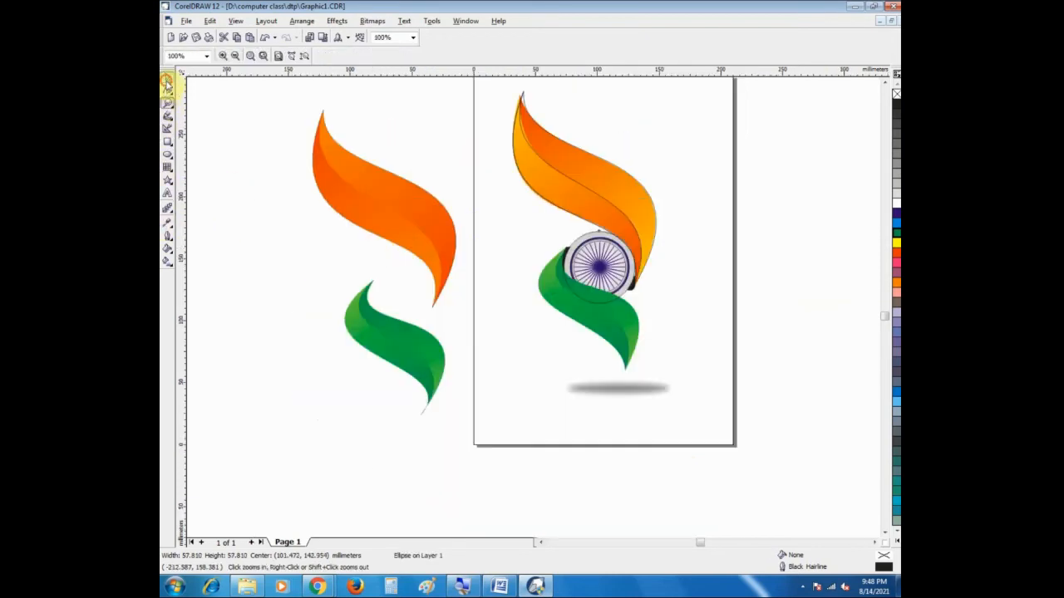
pyautogui.click(167, 80)
pyautogui.click(568, 308)
pyautogui.moveTo(570, 308); pyautogui.dragTo(400, 290)
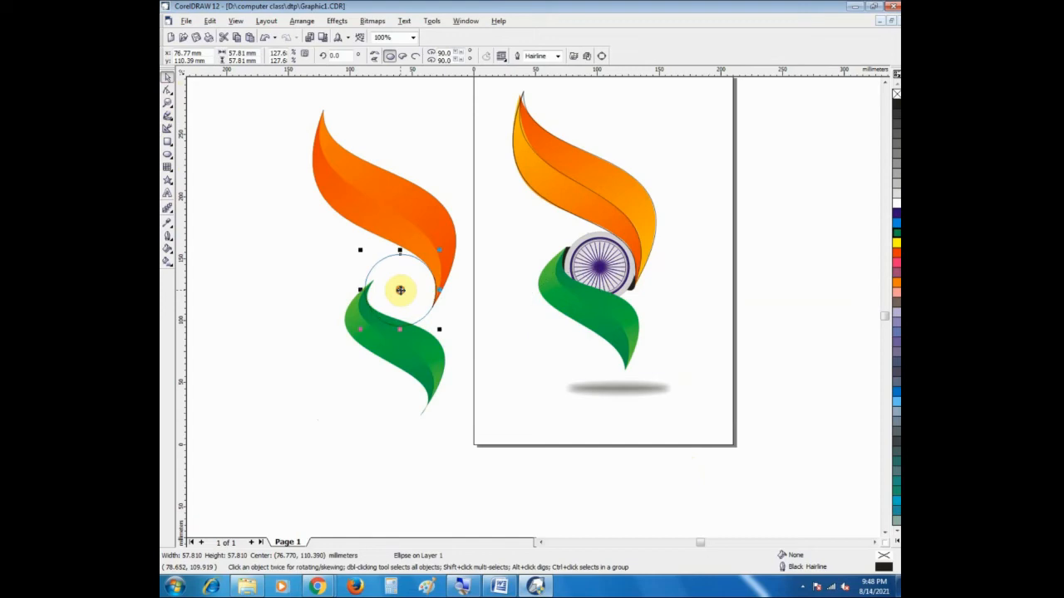
pyautogui.click(494, 347)
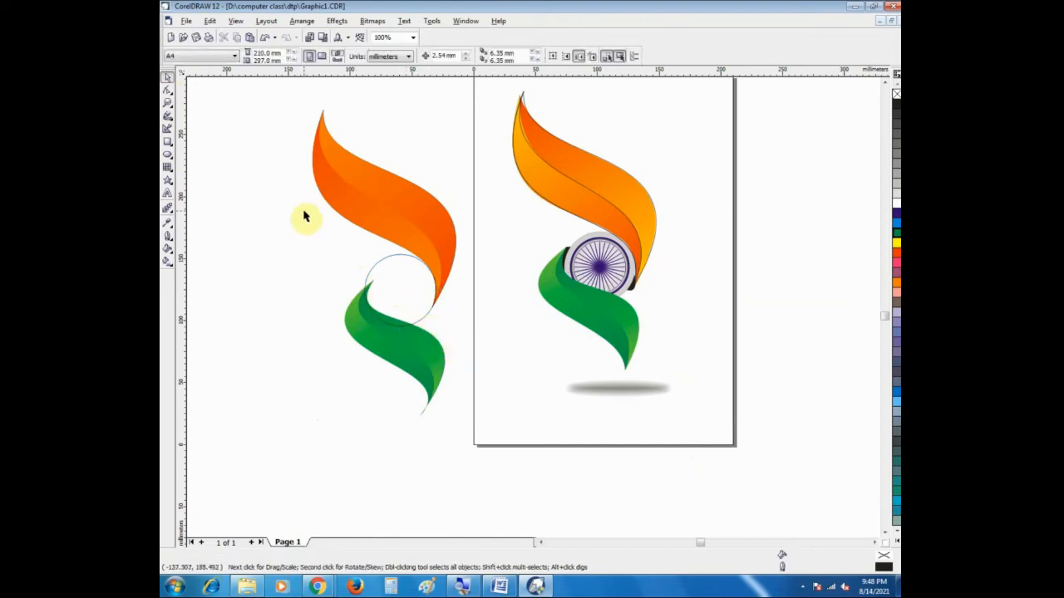
# Step: Fill the circle between the copied ribbons with 10% Black
pyautogui.click(407, 288)
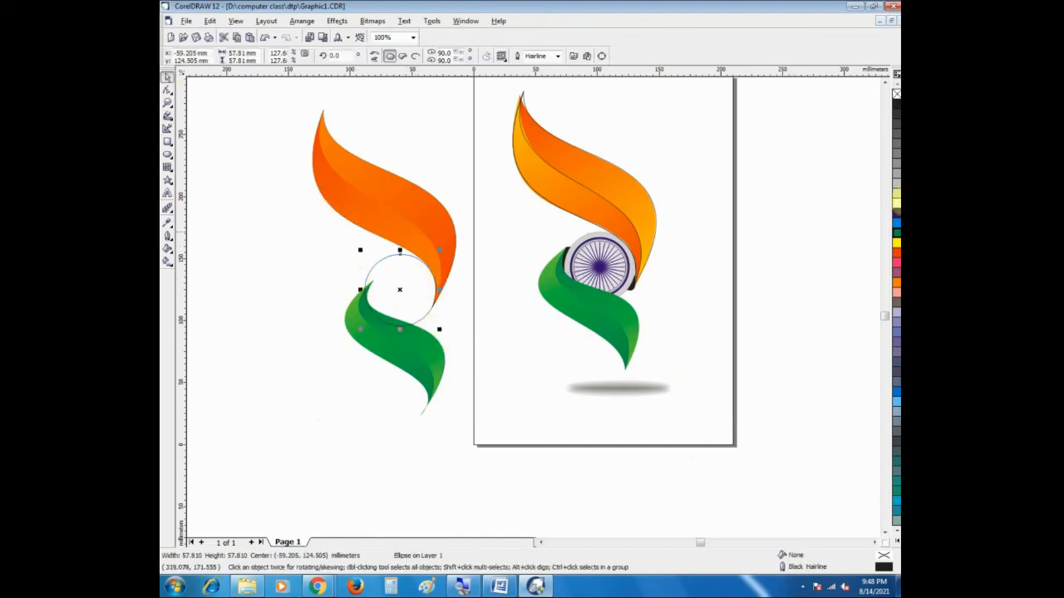
pyautogui.click(896, 194)
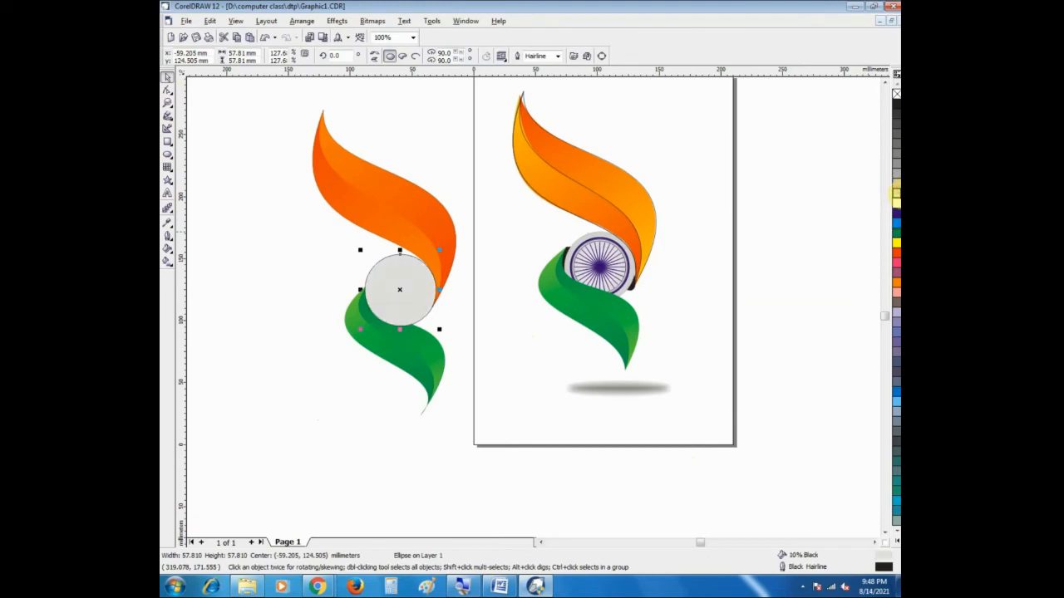
pyautogui.hotkey('ctrl', 'z')
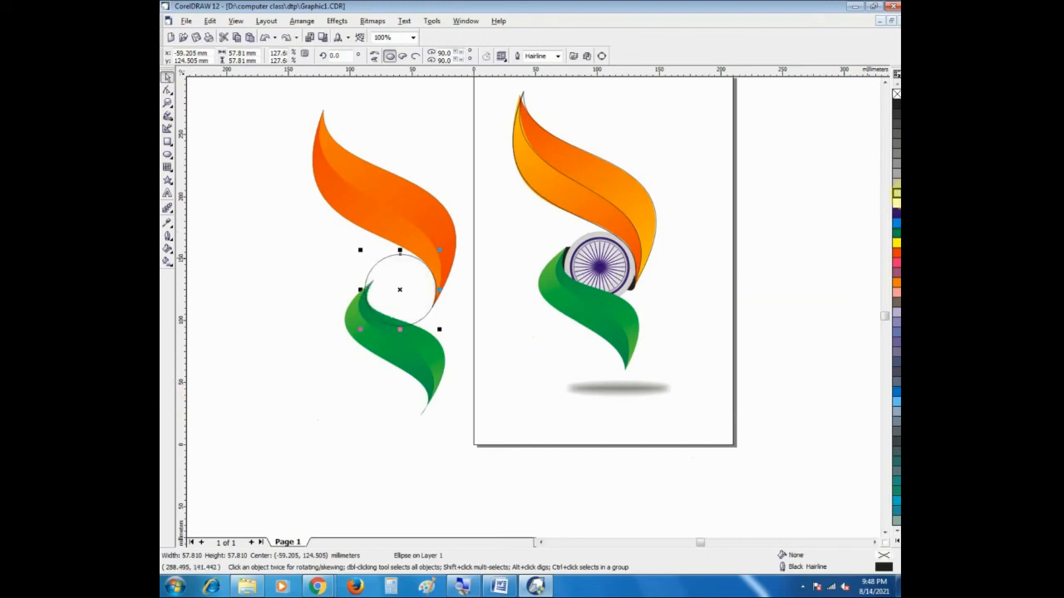
pyautogui.hotkey('ctrl', 'shift', 'z')
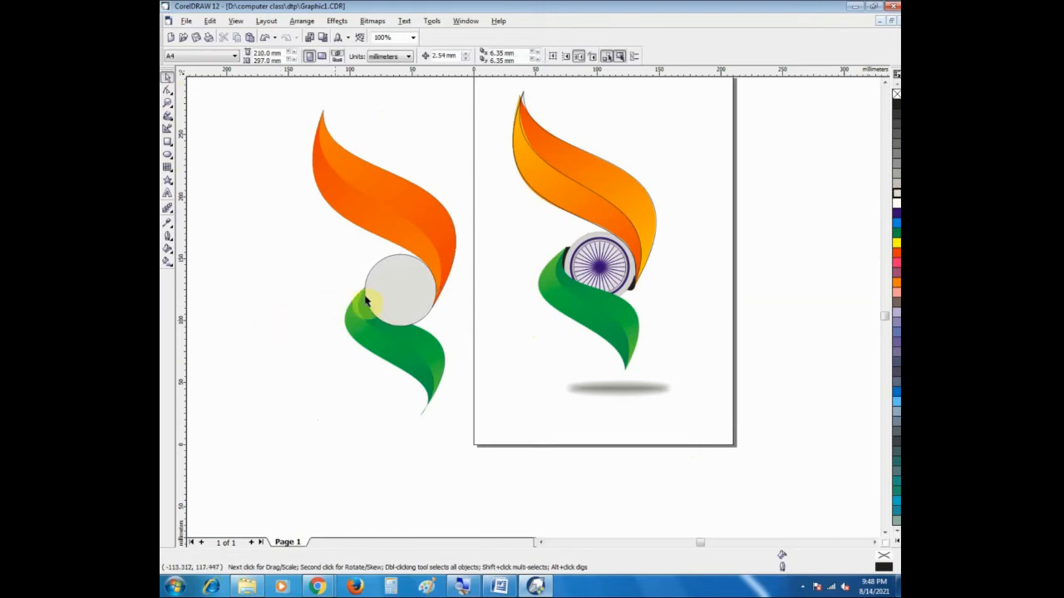
# Step: Start a fountain fill for the circle between the copied ribbons and set its type to Radial
pyautogui.click(166, 251)
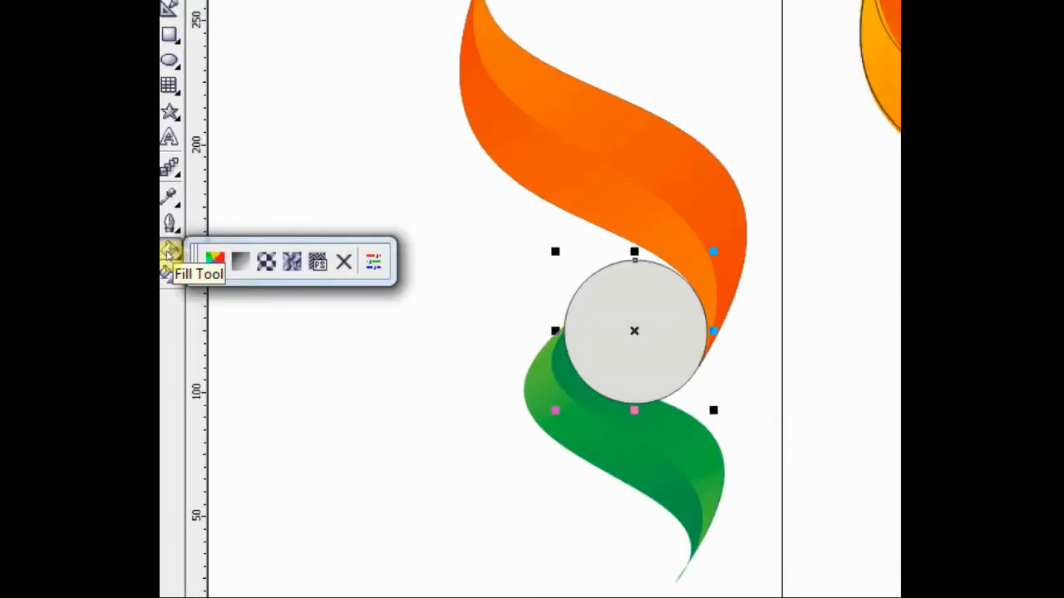
pyautogui.click(240, 261)
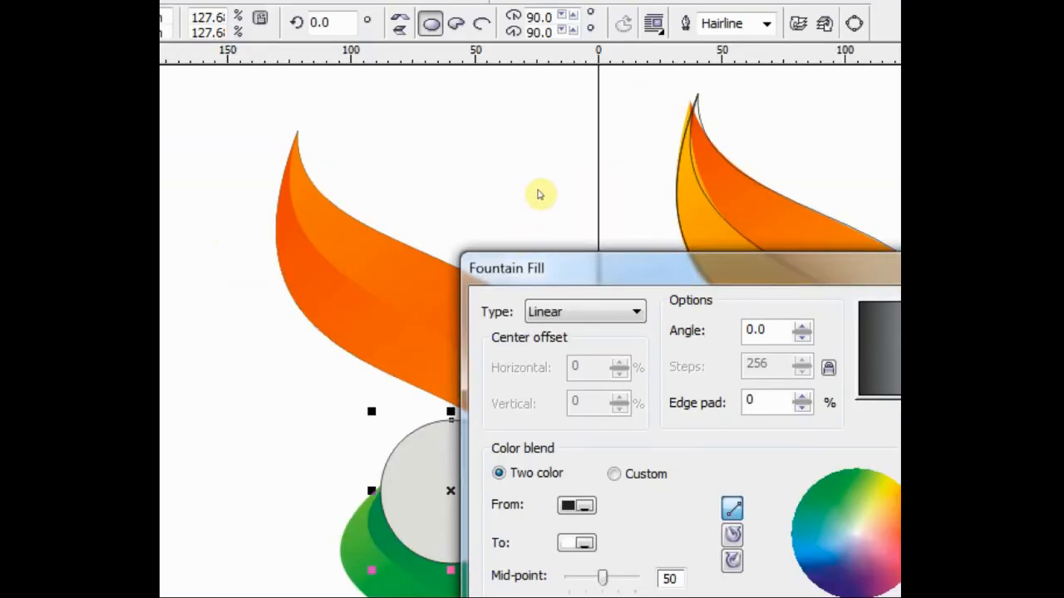
pyautogui.moveTo(726, 108); pyautogui.dragTo(596, 57)
pyautogui.moveTo(453, 146); pyautogui.dragTo(334, 65)
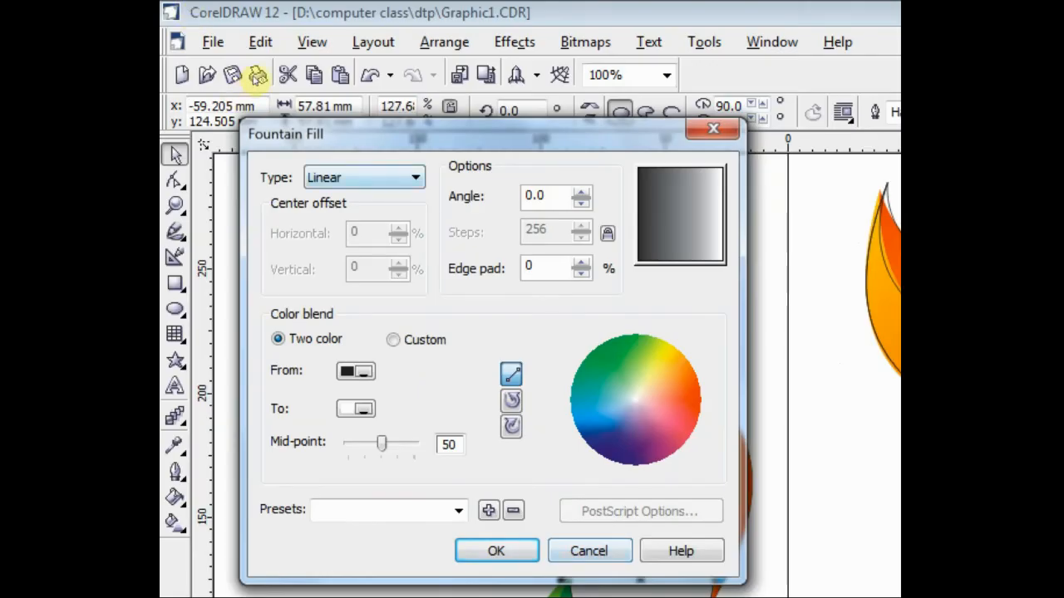
pyautogui.moveTo(256, 80); pyautogui.dragTo(256, 32)
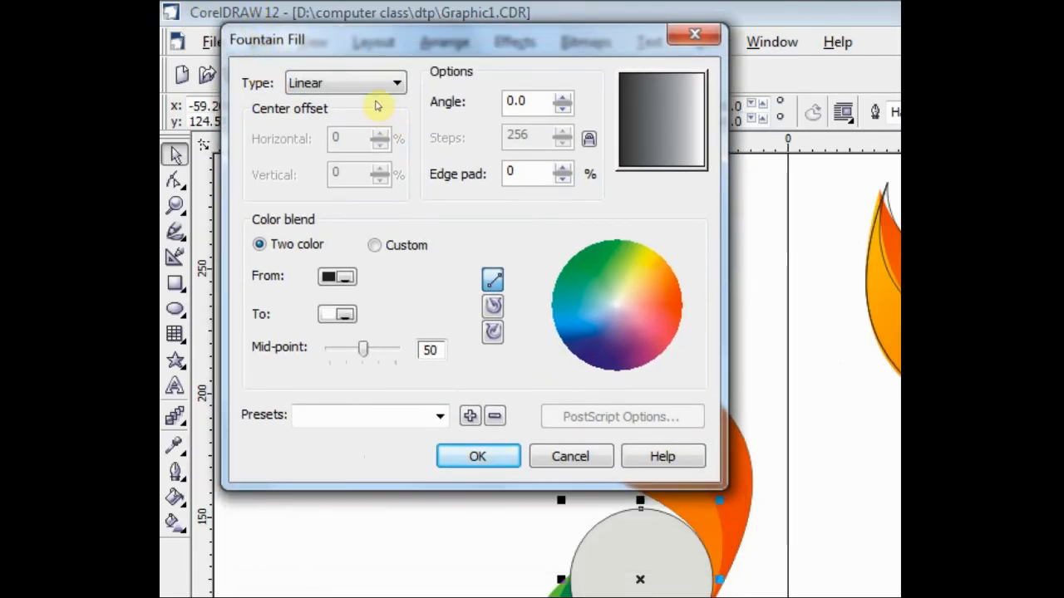
pyautogui.click(331, 84)
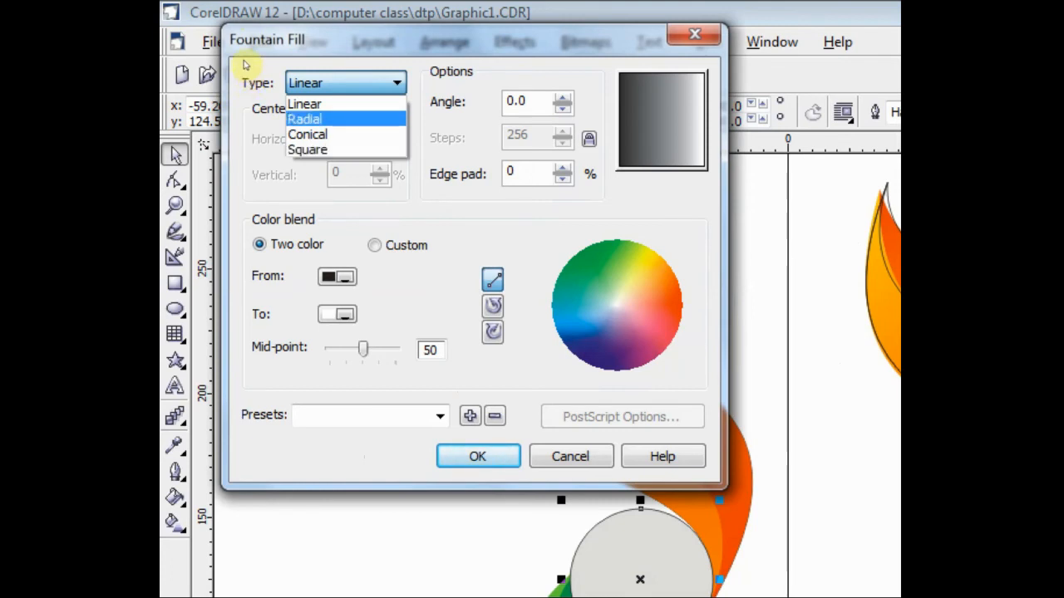
pyautogui.click(245, 65)
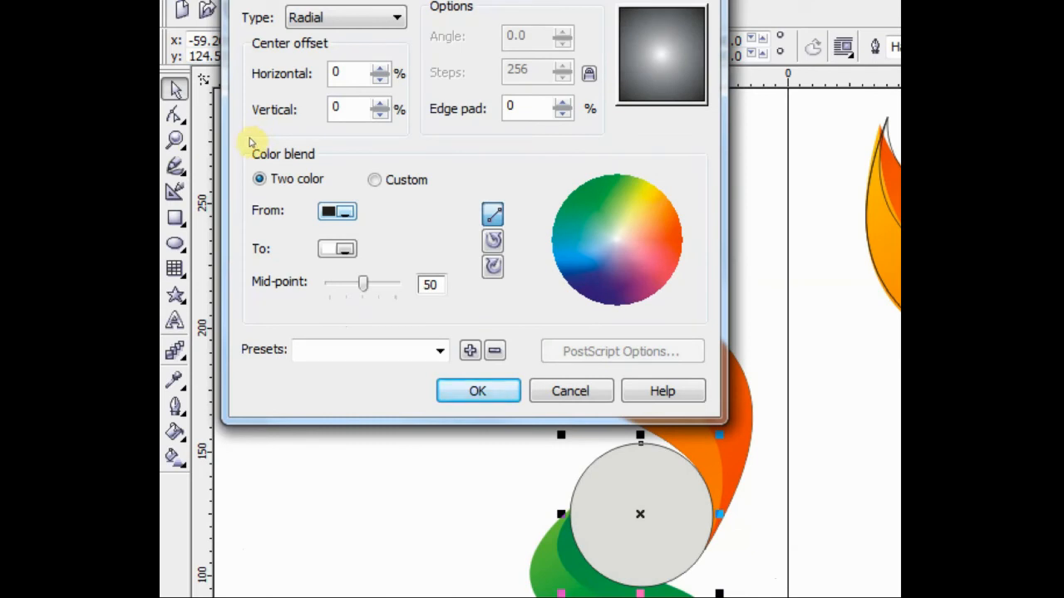
# Step: Set the radial fill's two-colour blend to run from white to 20% Black
pyautogui.click(339, 212)
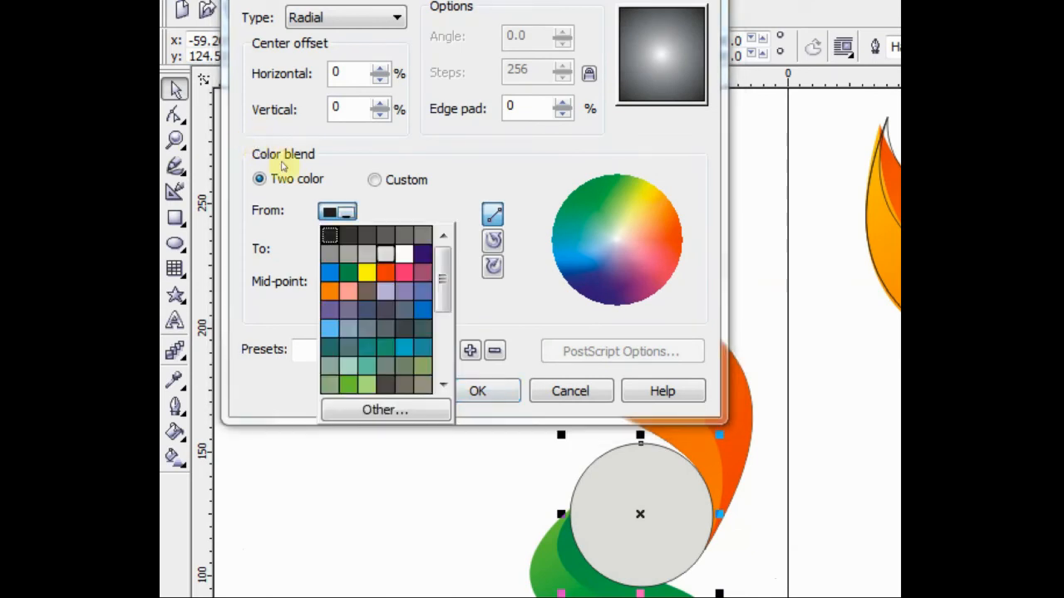
pyautogui.click(404, 254)
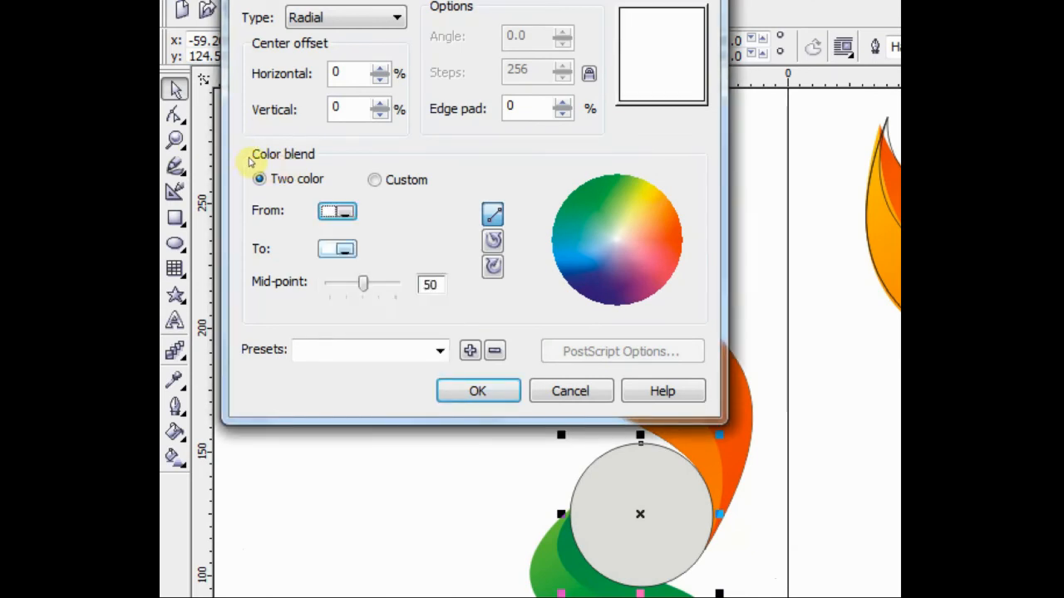
pyautogui.click(337, 248)
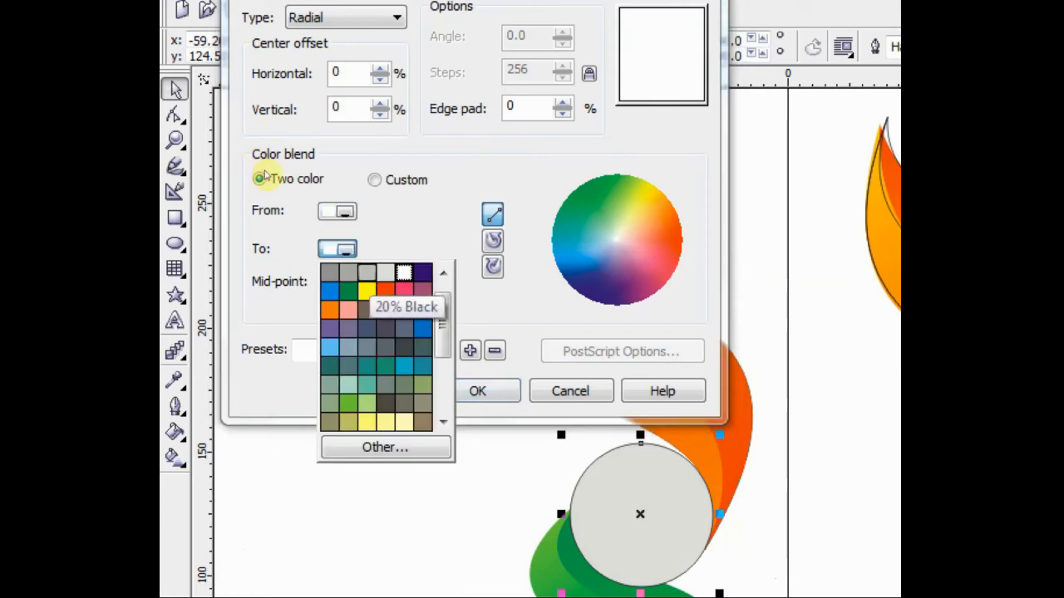
pyautogui.click(366, 272)
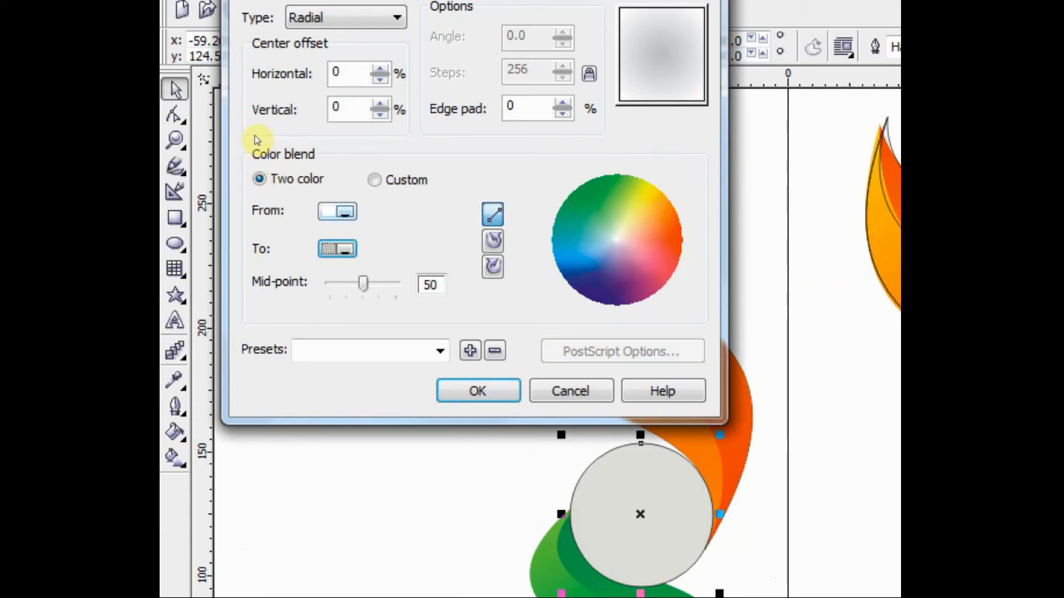
# Step: Set the radial fill's blend from light grey to white and apply it to the circle
pyautogui.click(338, 211)
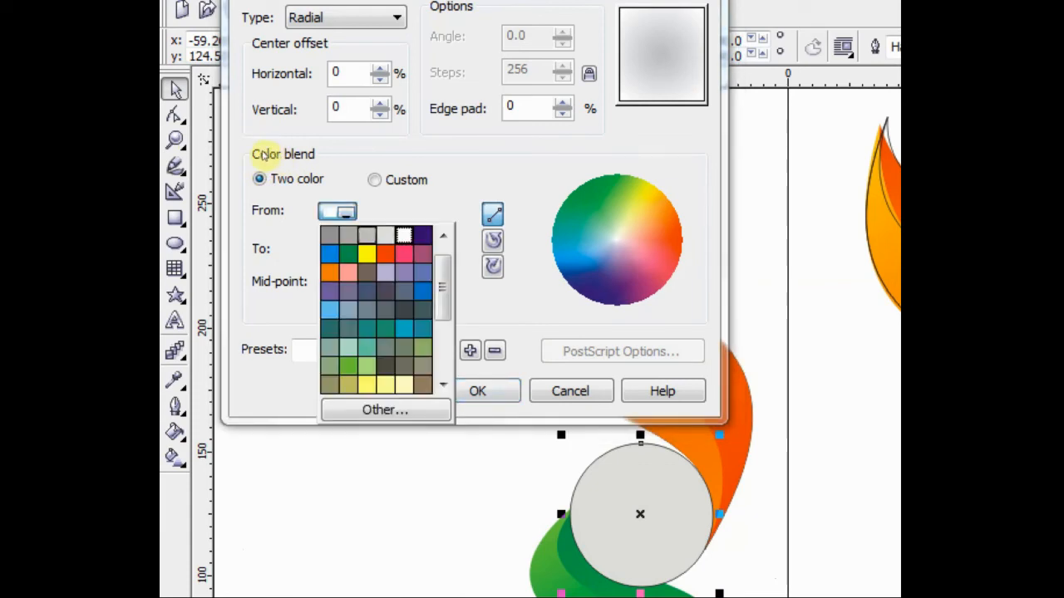
pyautogui.click(404, 235)
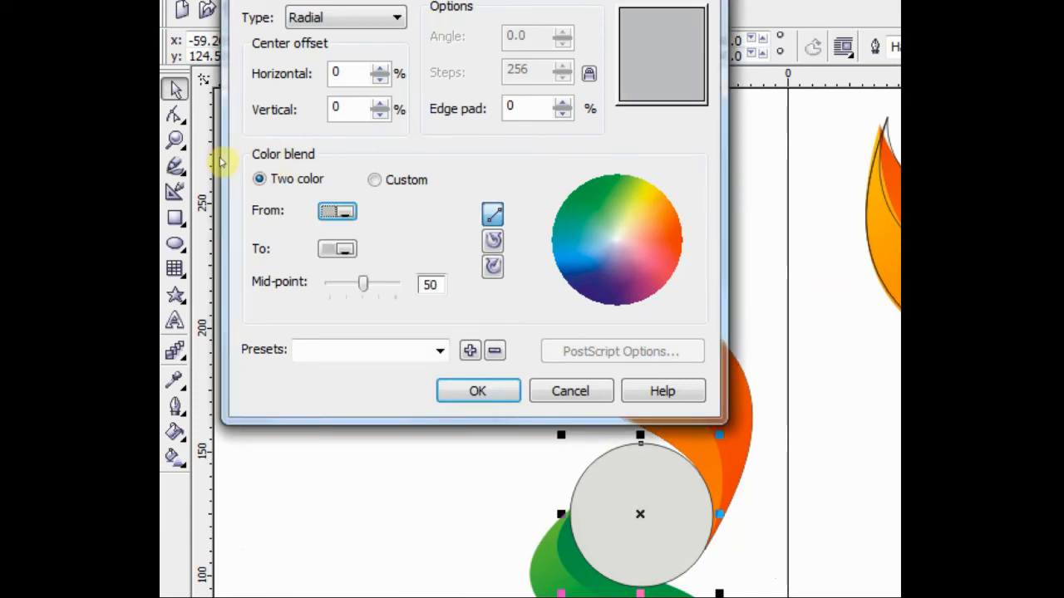
pyautogui.click(338, 248)
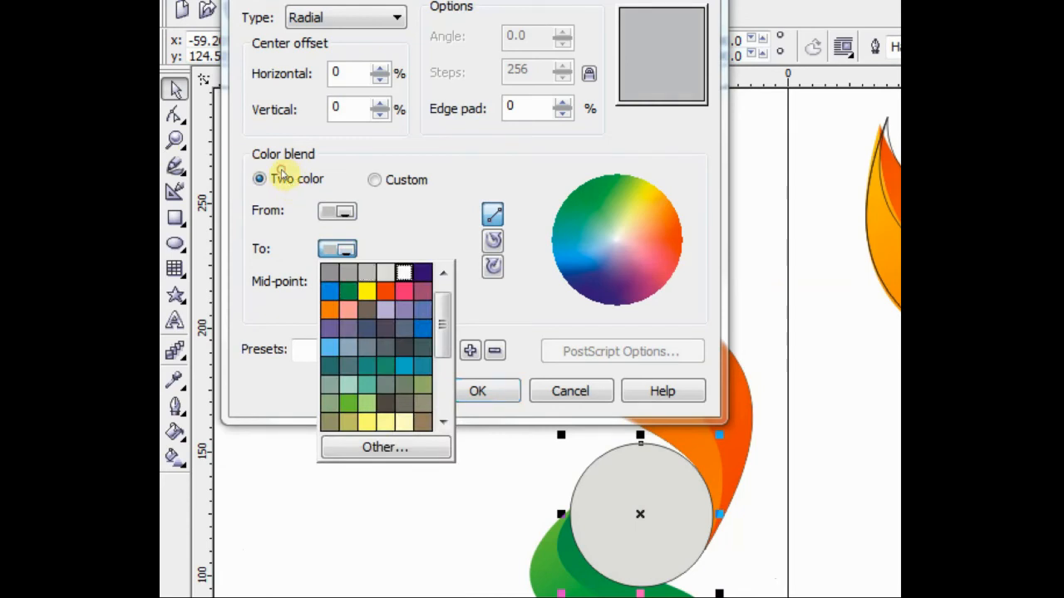
pyautogui.click(404, 272)
pyautogui.click(337, 210)
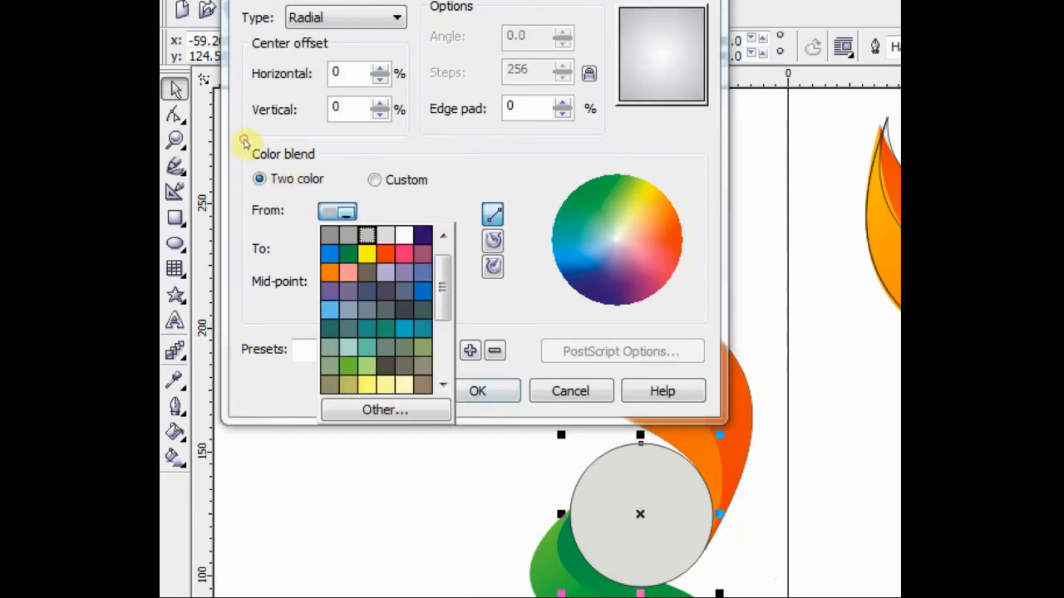
pyautogui.click(404, 235)
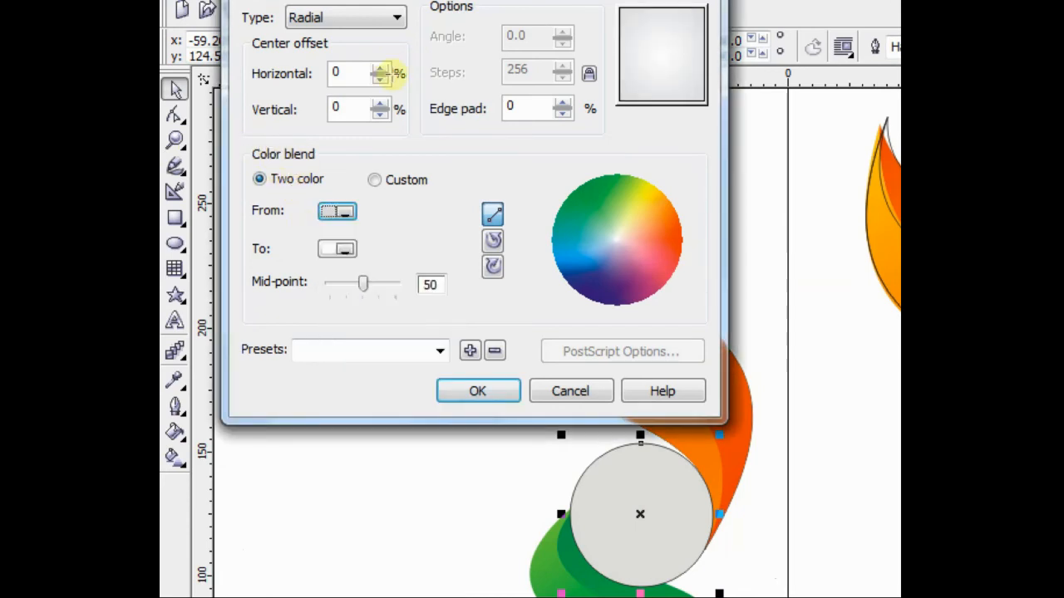
pyautogui.press('Return')
# Step: Examine the redrawn copy with its radially filled circle between the ribbons, comparing it with the original design
pyautogui.click(174, 137)
pyautogui.rightClick(401, 204)
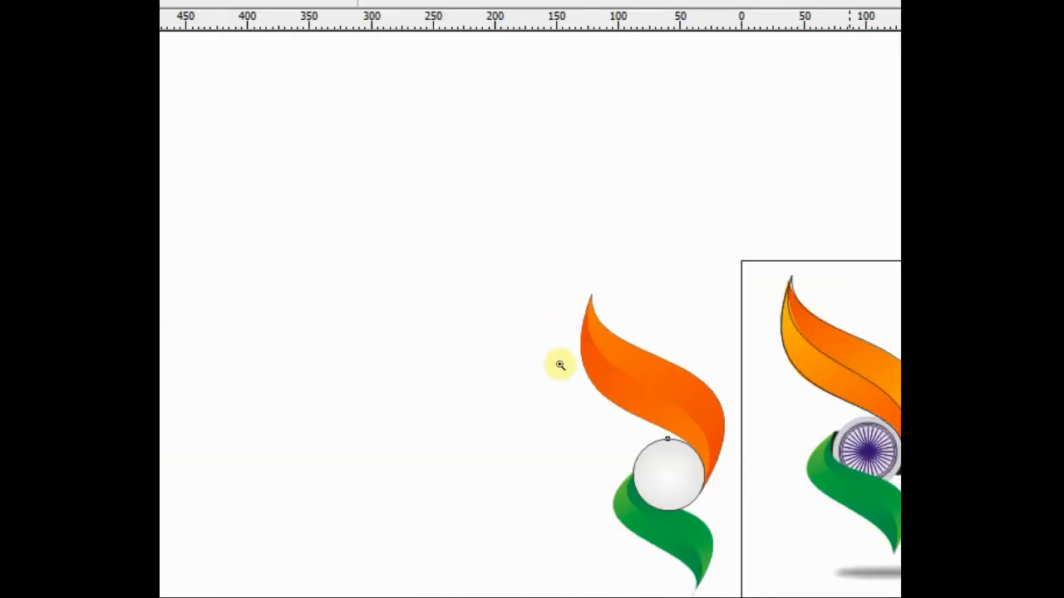
pyautogui.moveTo(662, 472); pyautogui.dragTo(511, 333)
pyautogui.rightClick(540, 293)
pyautogui.rightClick(538, 313)
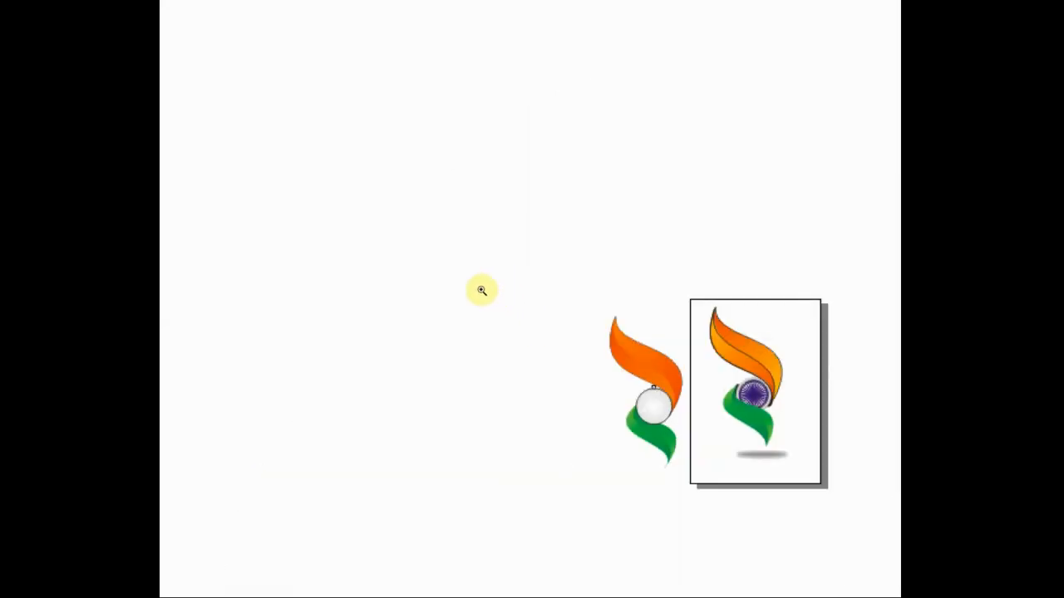
pyautogui.moveTo(462, 250); pyautogui.dragTo(525, 344)
pyautogui.moveTo(658, 414); pyautogui.dragTo(601, 392)
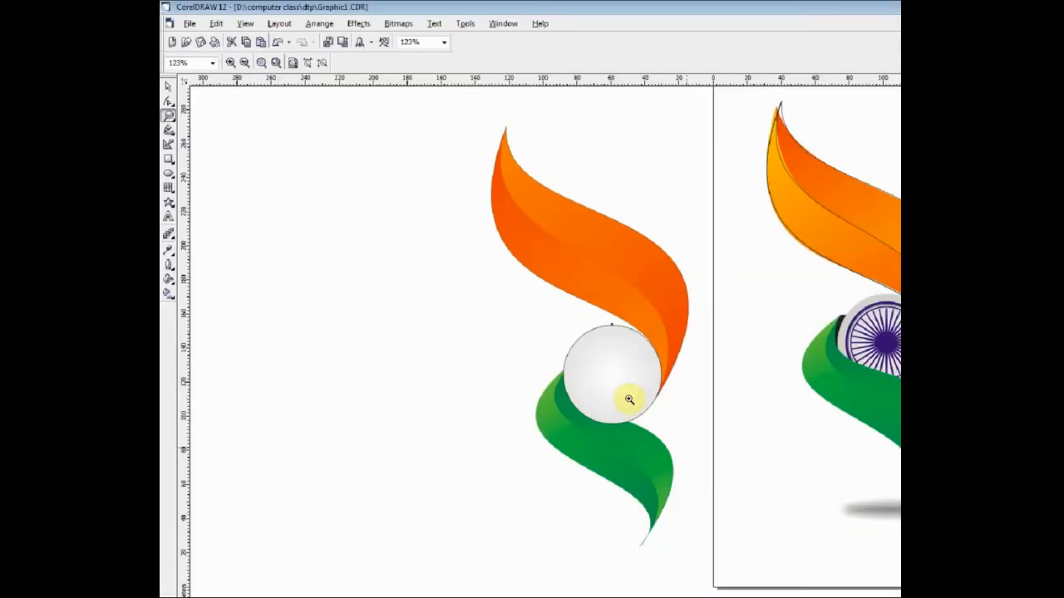
# Step: Change the circle's radial fountain fill to start from a darker grey, blending to white, and apply it
pyautogui.click(167, 79)
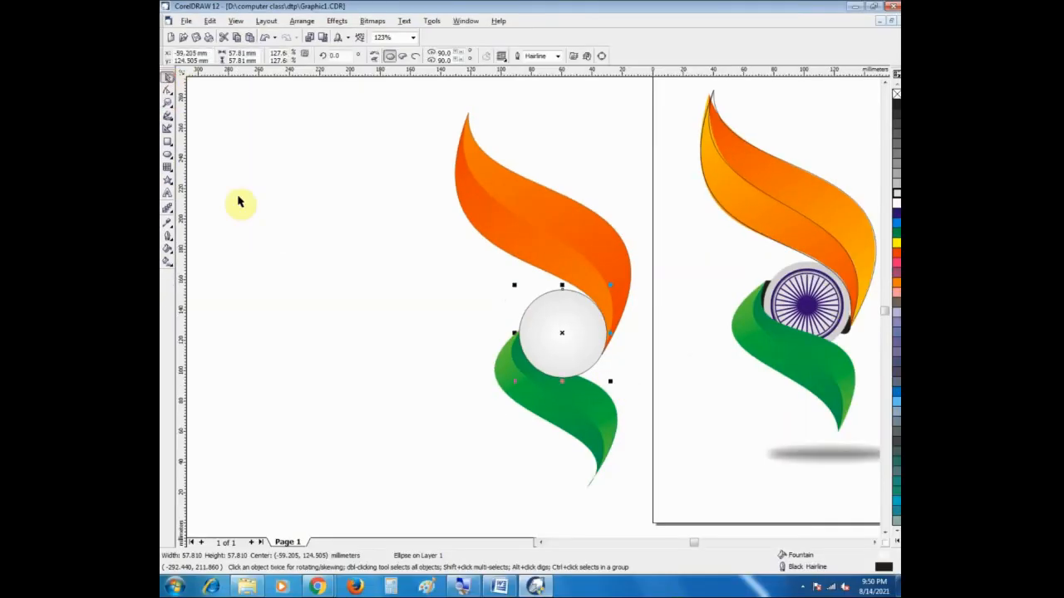
pyautogui.click(265, 228)
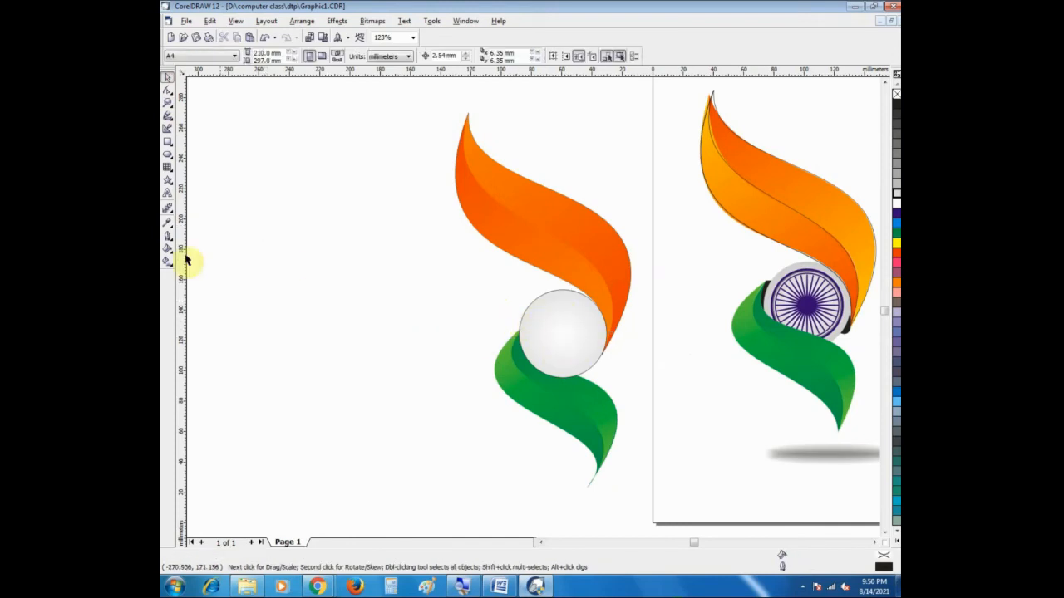
pyautogui.click(169, 251)
pyautogui.click(170, 80)
pyautogui.click(557, 320)
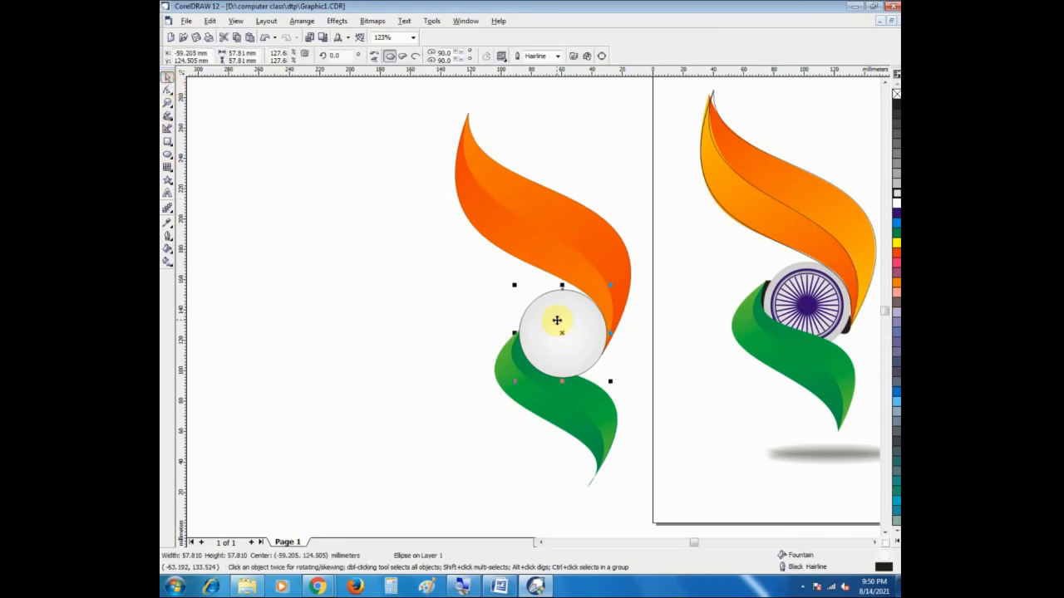
pyautogui.click(168, 250)
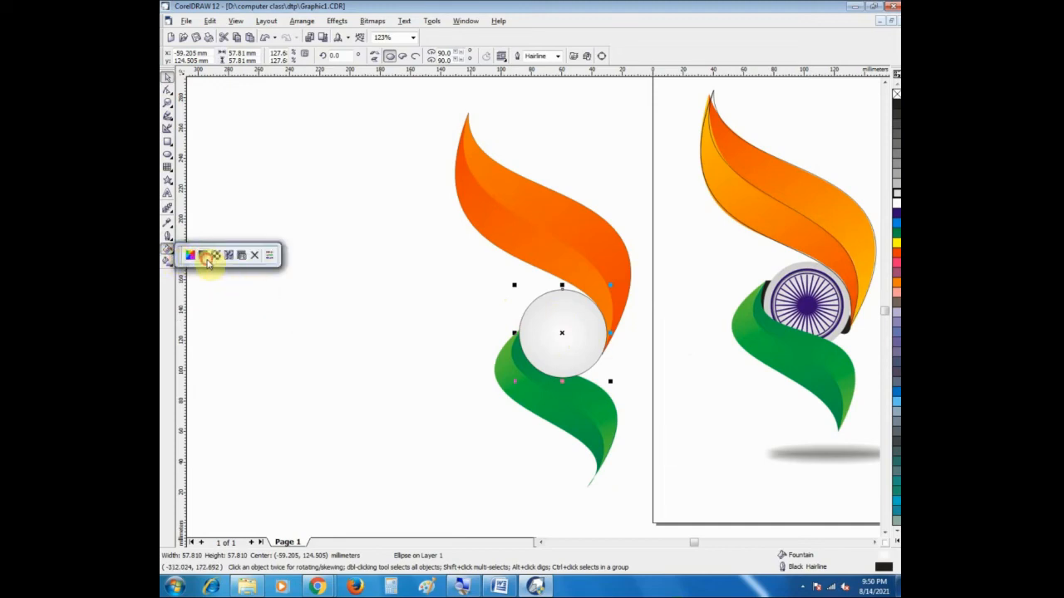
pyautogui.click(203, 255)
pyautogui.click(462, 299)
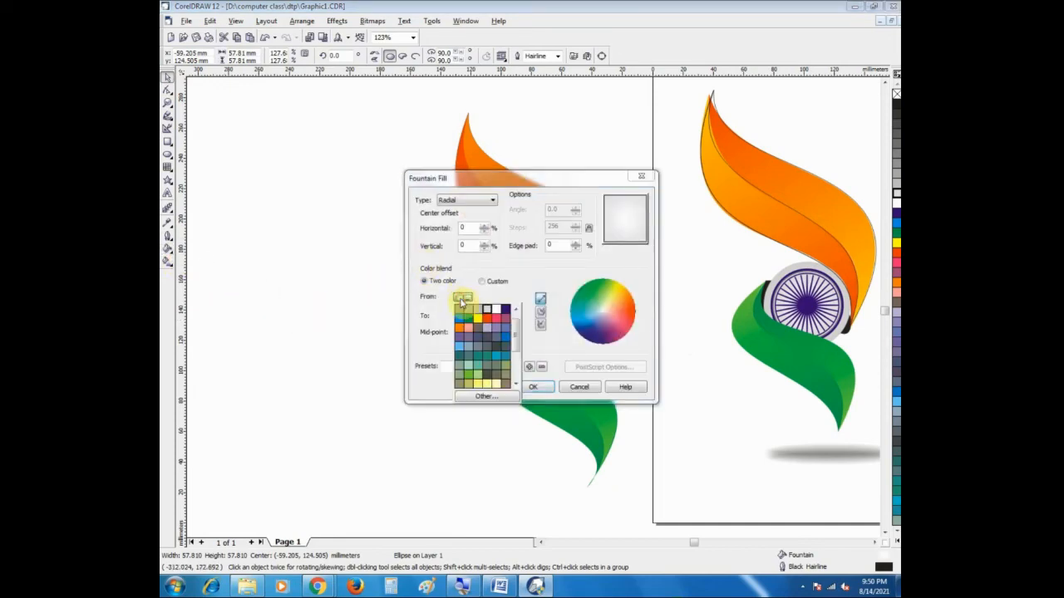
pyautogui.click(482, 314)
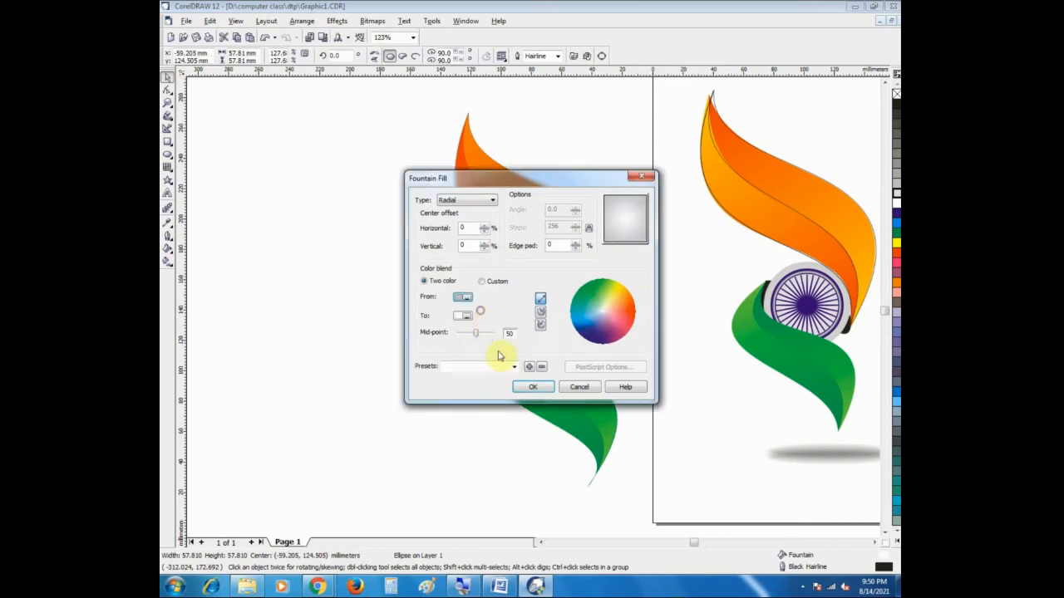
pyautogui.click(533, 387)
pyautogui.click(426, 378)
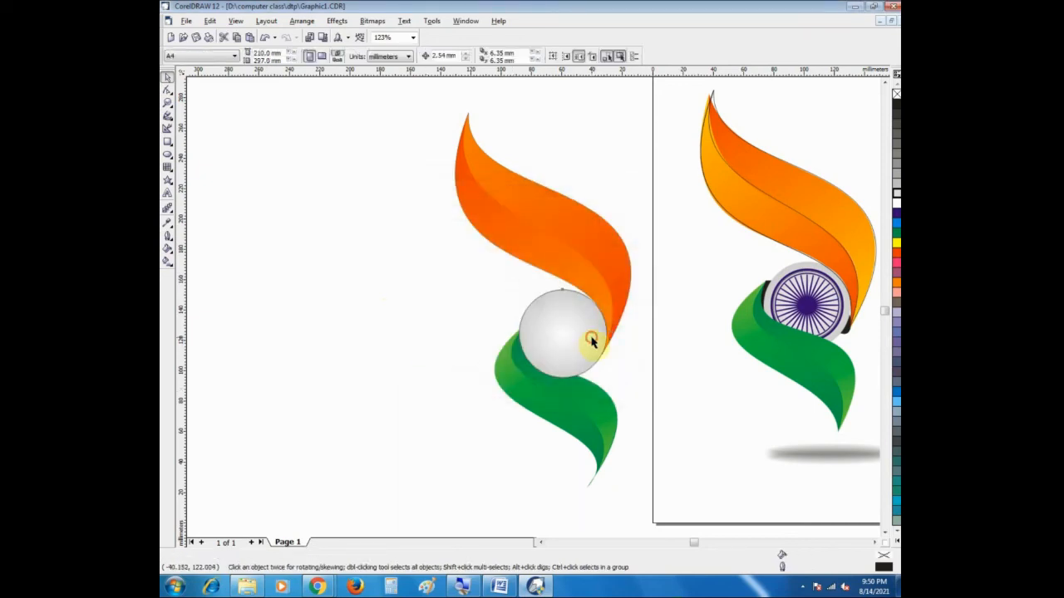
# Step: Remove the outline from the grey circle between the copied ribbons
pyautogui.click(592, 341)
pyautogui.rightClick(896, 96)
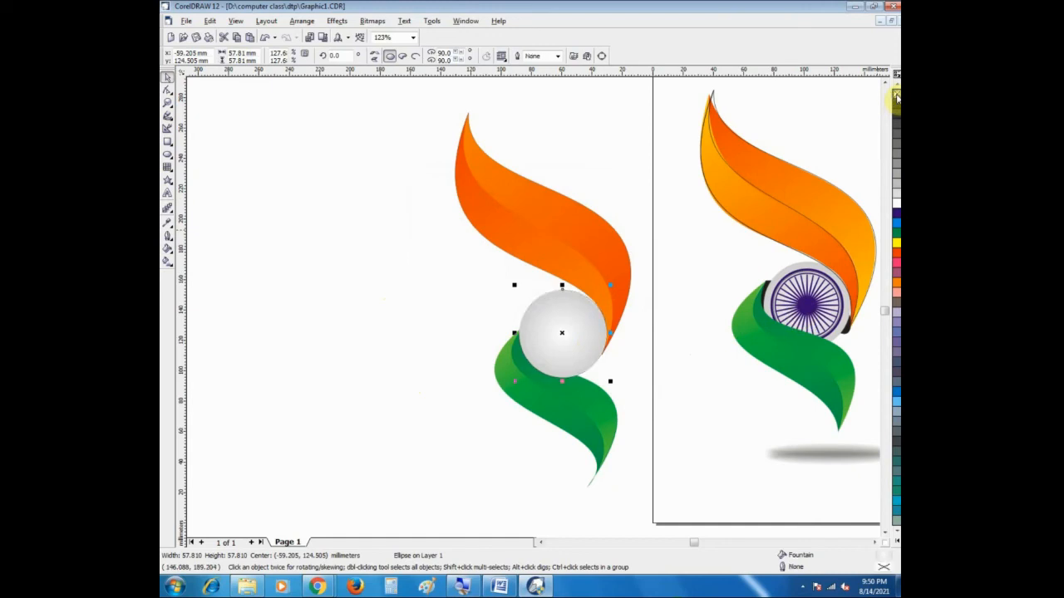
pyautogui.click(422, 294)
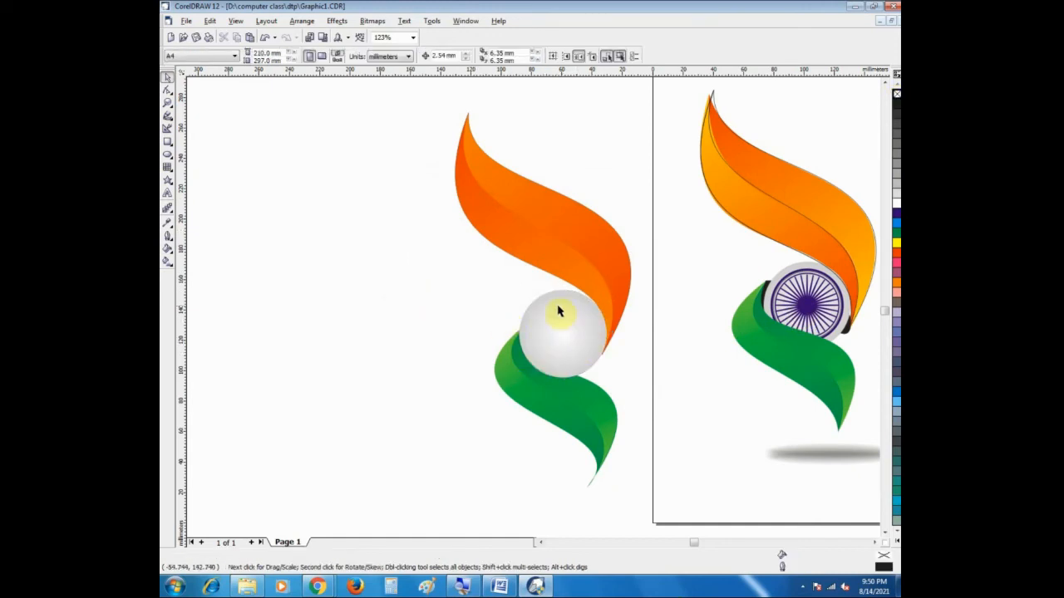
# Step: Make a smaller concentric copy of the grey circle, about 47 mm across, with no fill and a black outline
pyautogui.click(886, 536)
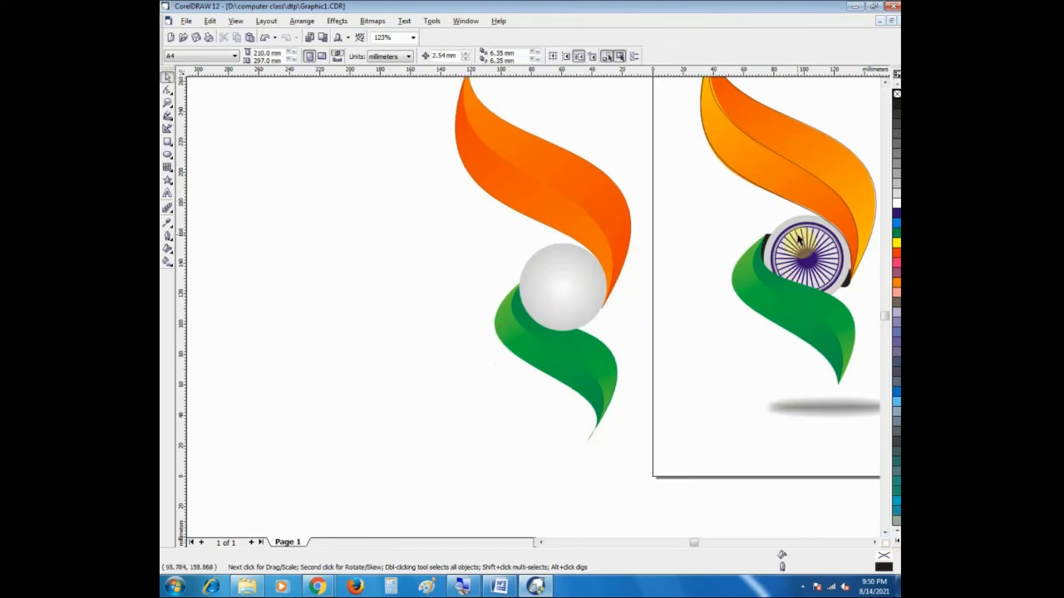
pyautogui.click(591, 309)
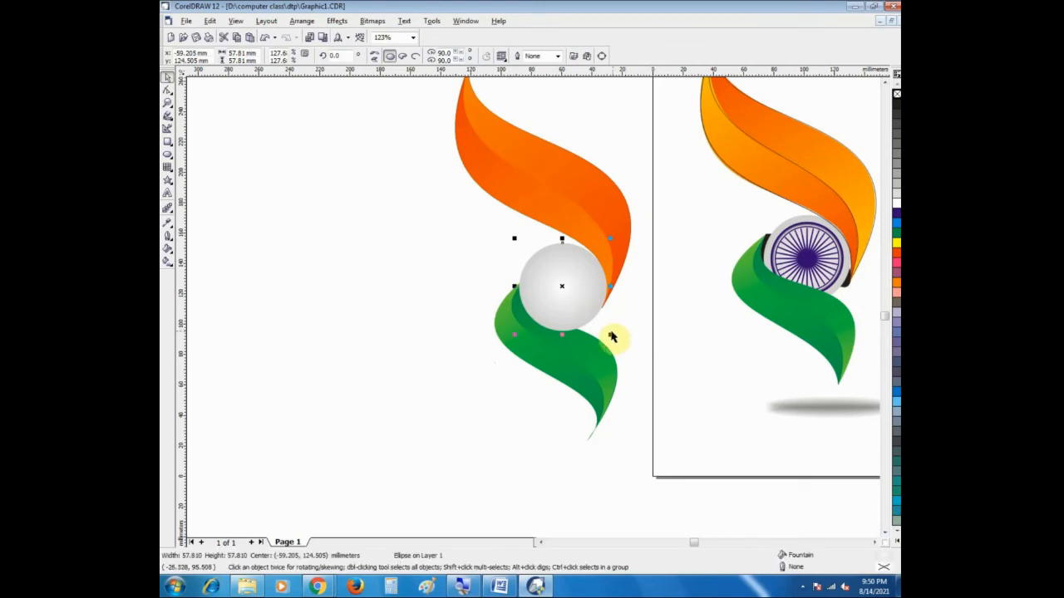
pyautogui.moveTo(611, 333); pyautogui.dragTo(606, 325)
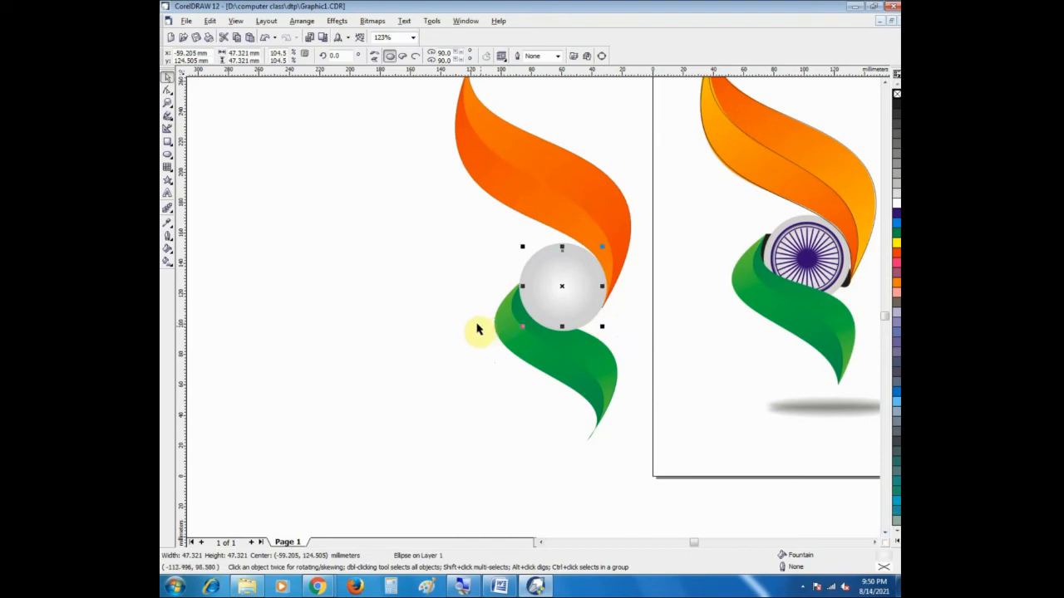
pyautogui.rightClick(896, 106)
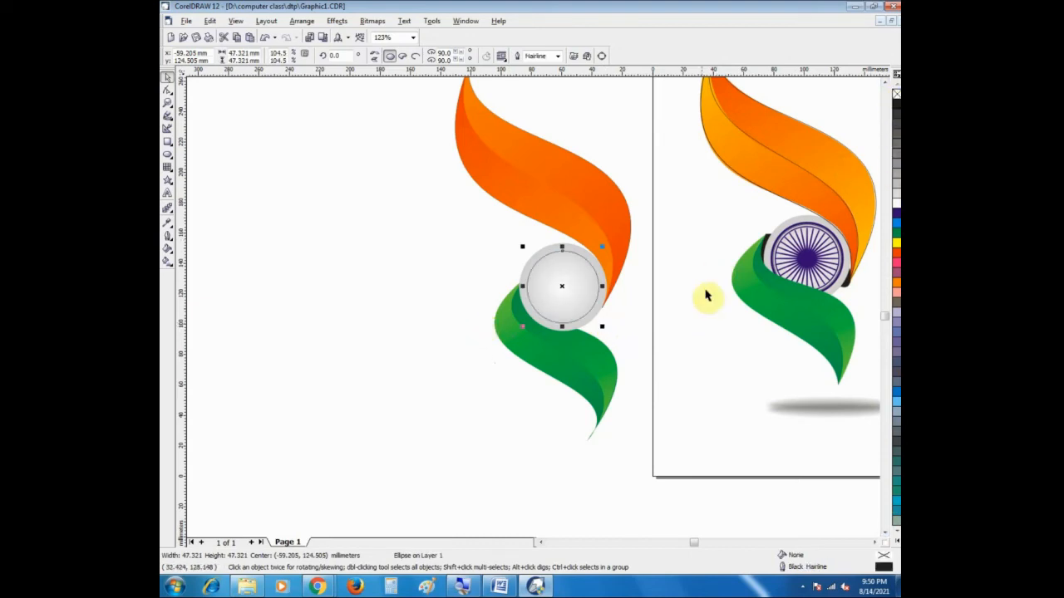
# Step: Colour the unfilled inner circle's outline blue and set its width to 8 pt
pyautogui.rightClick(896, 216)
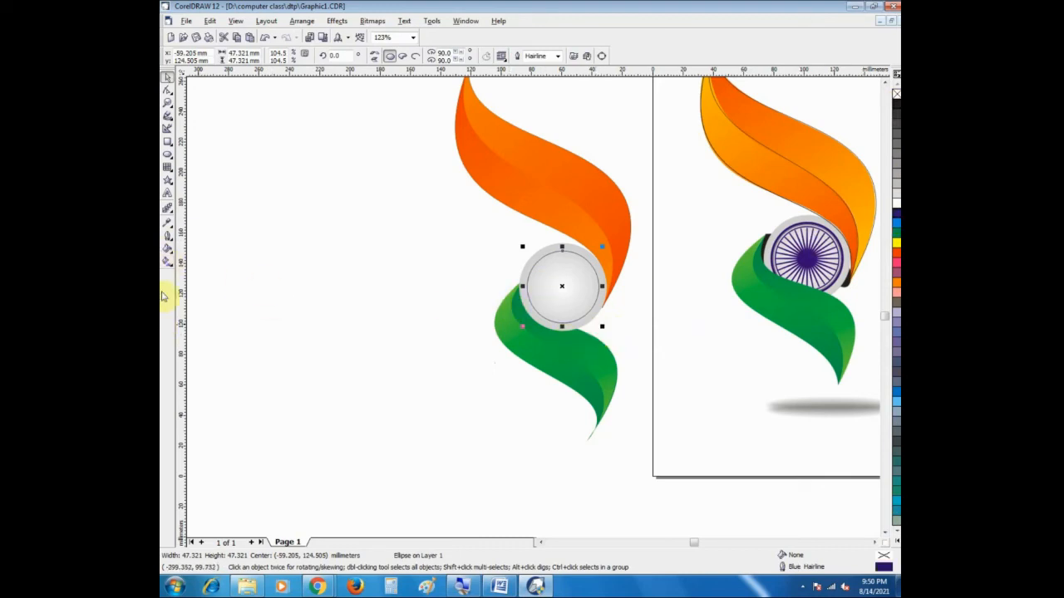
pyautogui.click(170, 259)
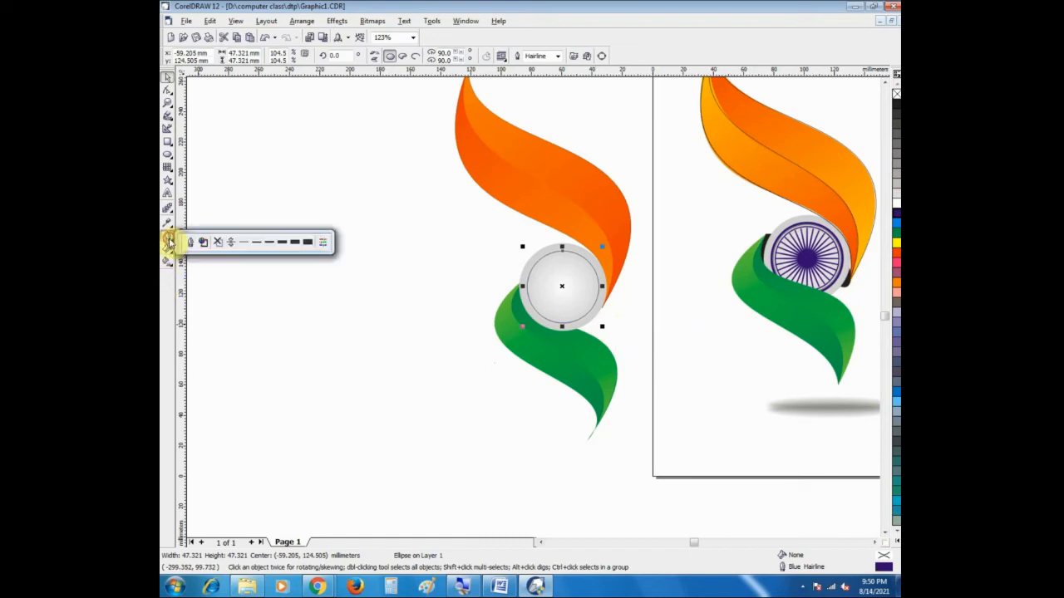
pyautogui.click(281, 243)
pyautogui.click(416, 324)
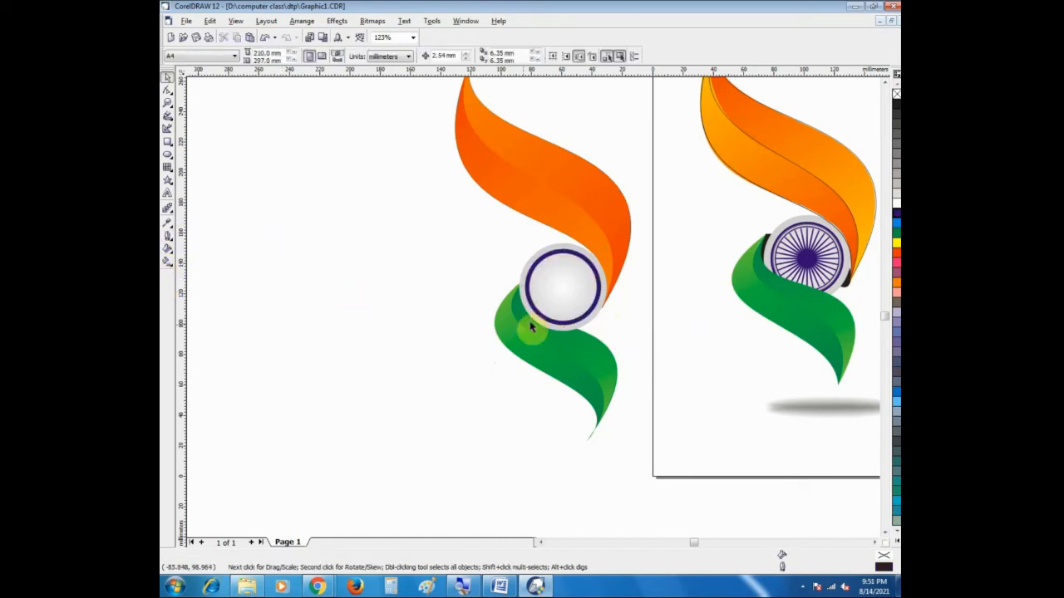
# Step: Copy the blue ring concentrically inward at about 39 mm across and set the copy's outline to 2 pt
pyautogui.click(546, 312)
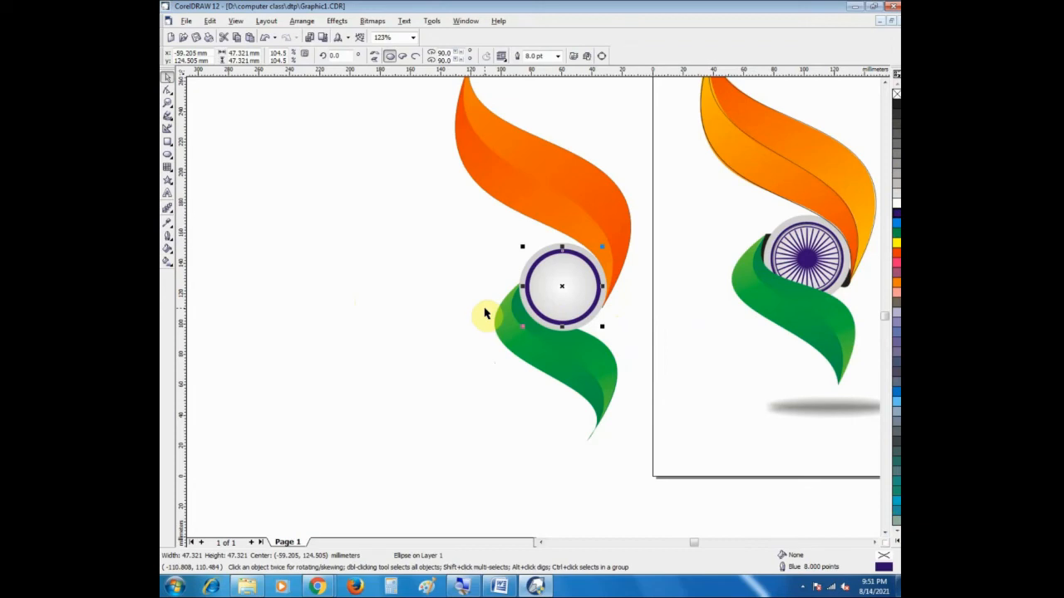
pyautogui.moveTo(604, 327); pyautogui.dragTo(600, 321)
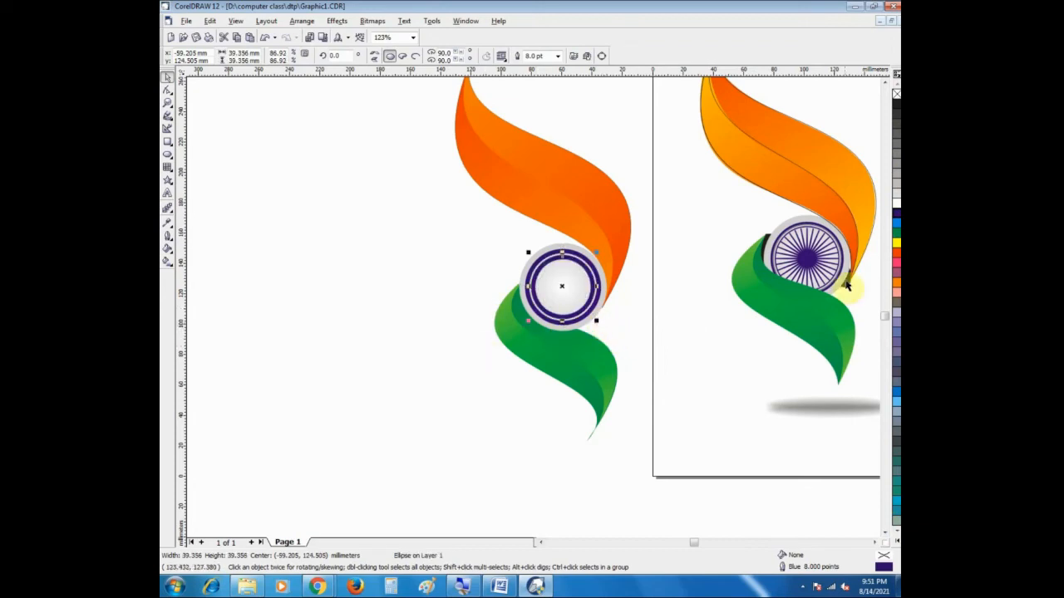
pyautogui.click(169, 243)
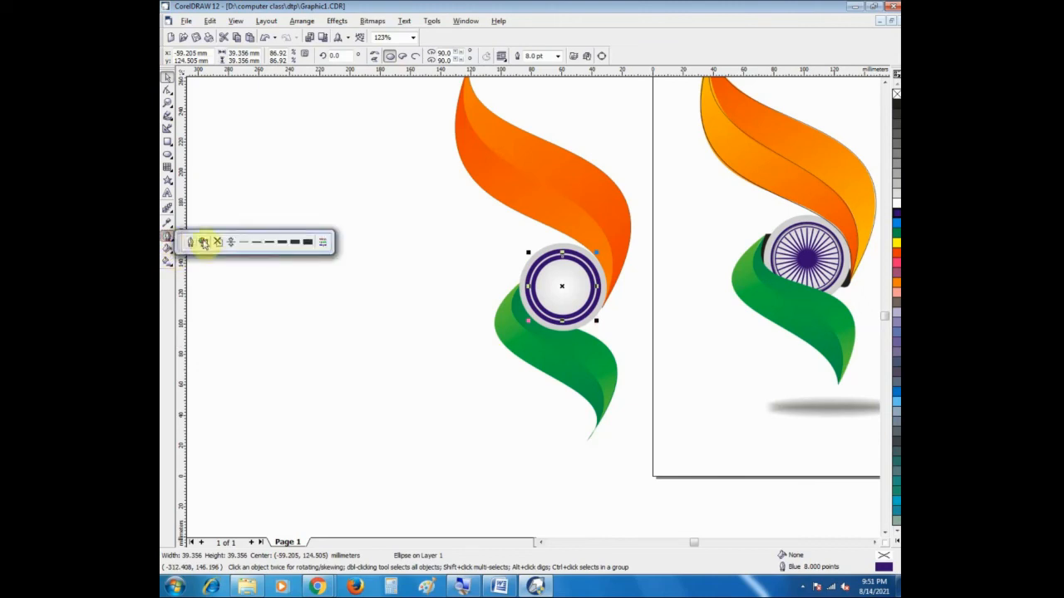
pyautogui.click(266, 241)
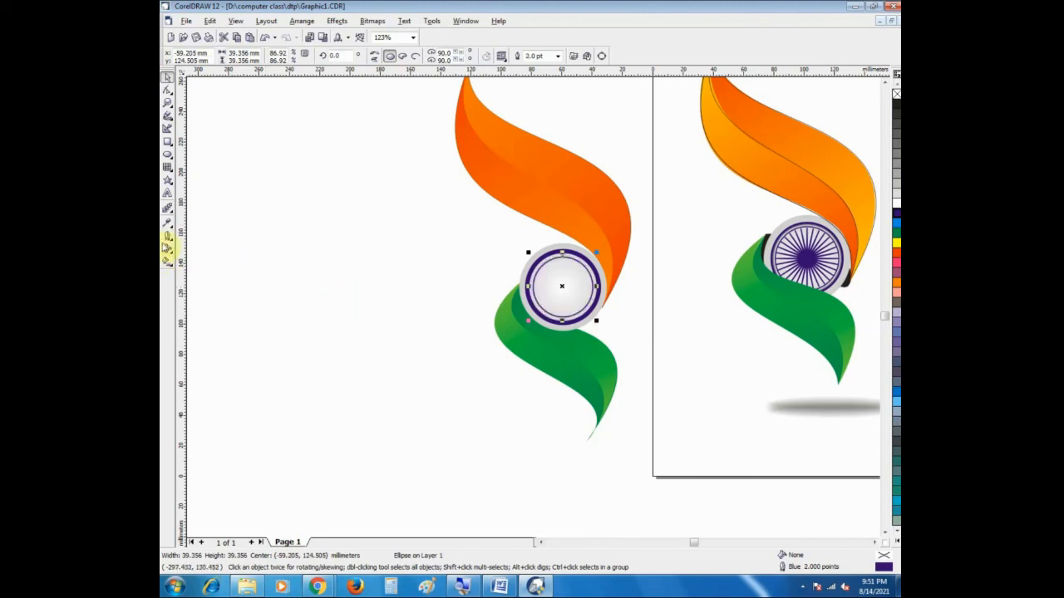
pyautogui.click(167, 242)
pyautogui.click(268, 243)
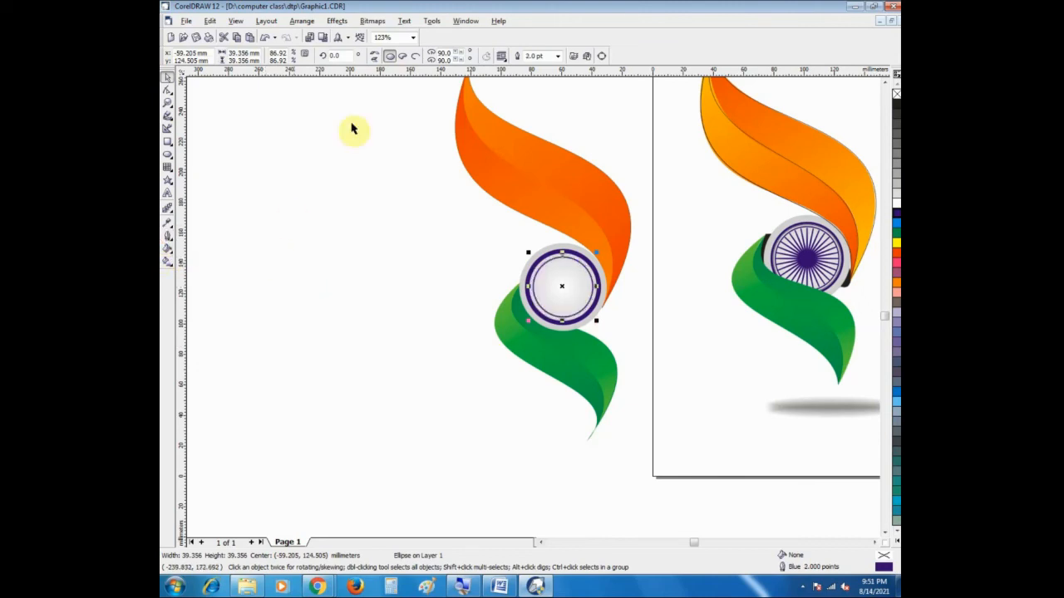
# Step: Set the inner blue ring's outline width to 3 pt
pyautogui.click(558, 55)
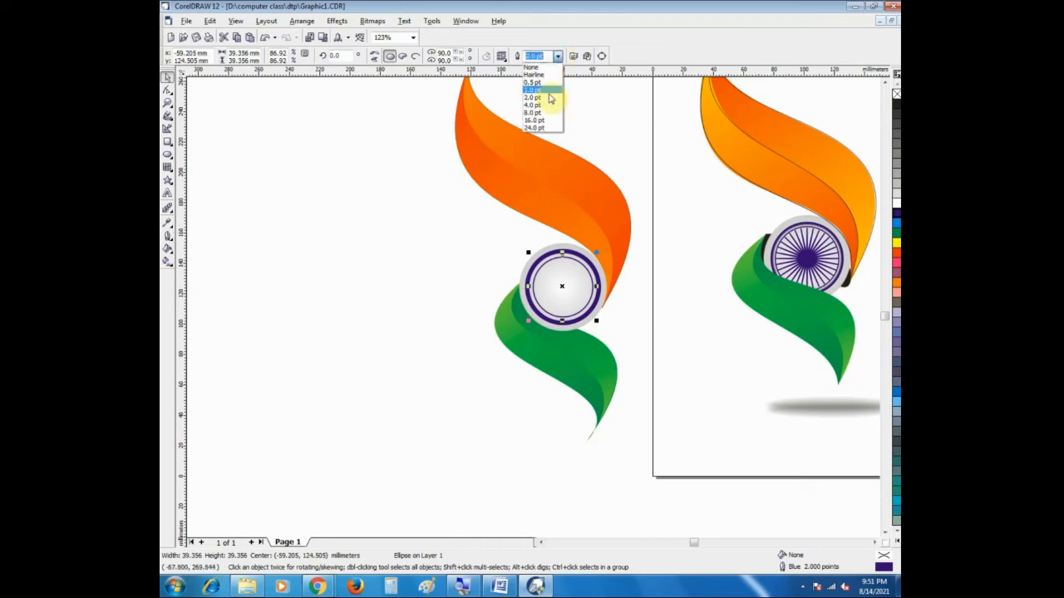
pyautogui.click(542, 55)
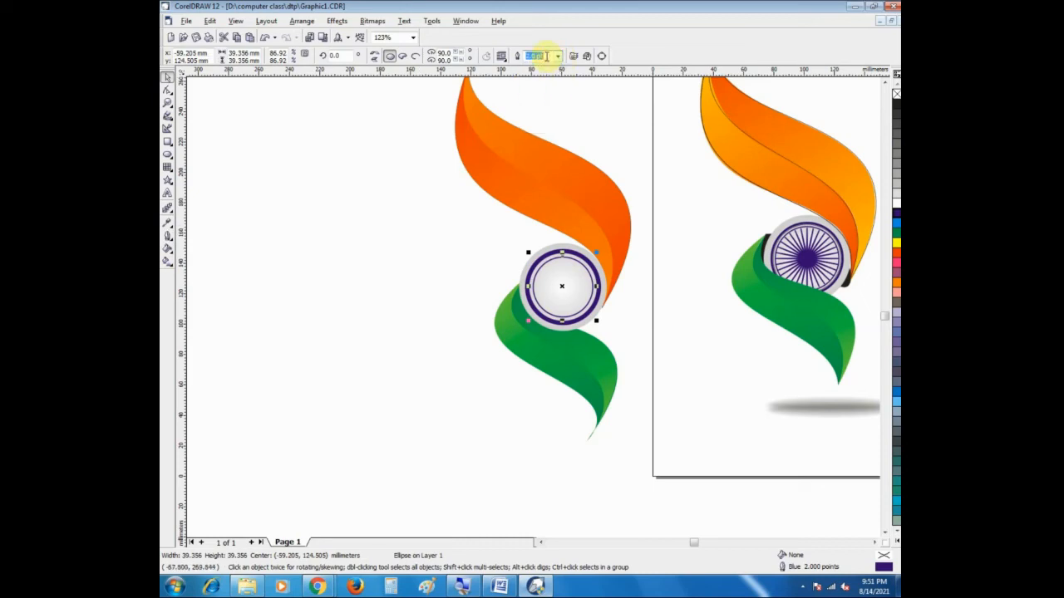
pyautogui.press('Return')
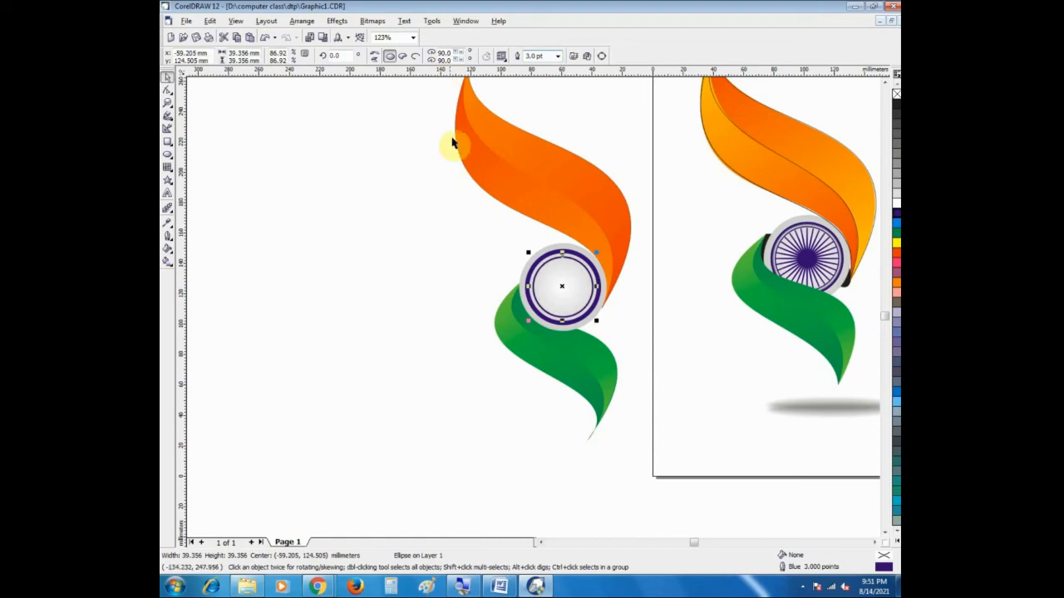
pyautogui.click(441, 224)
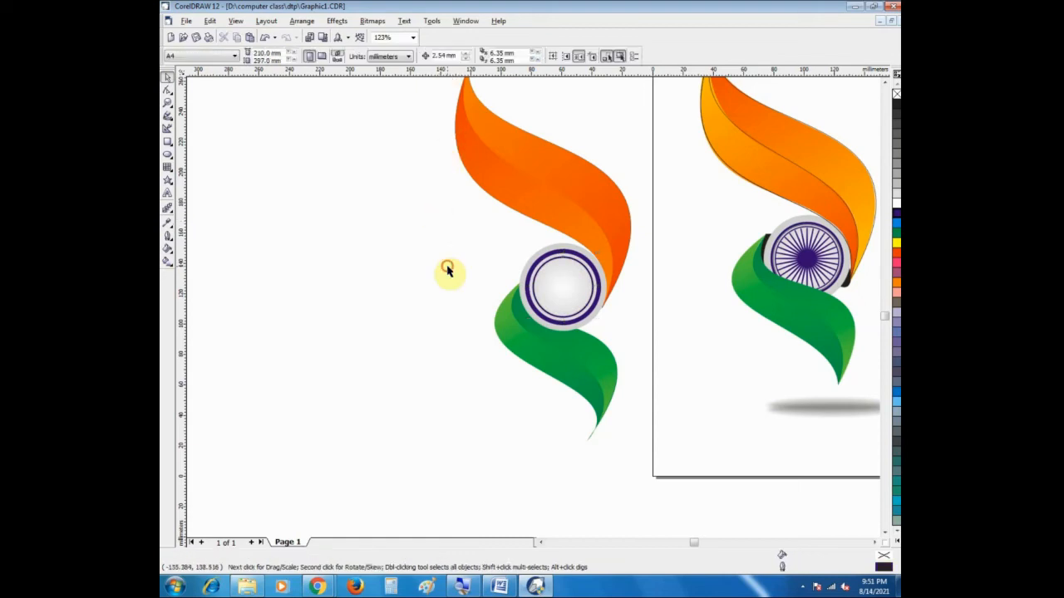
# Step: Draw a many-pointed star Perfect Shape about 31 mm across inside the inner blue ring
pyautogui.click(167, 180)
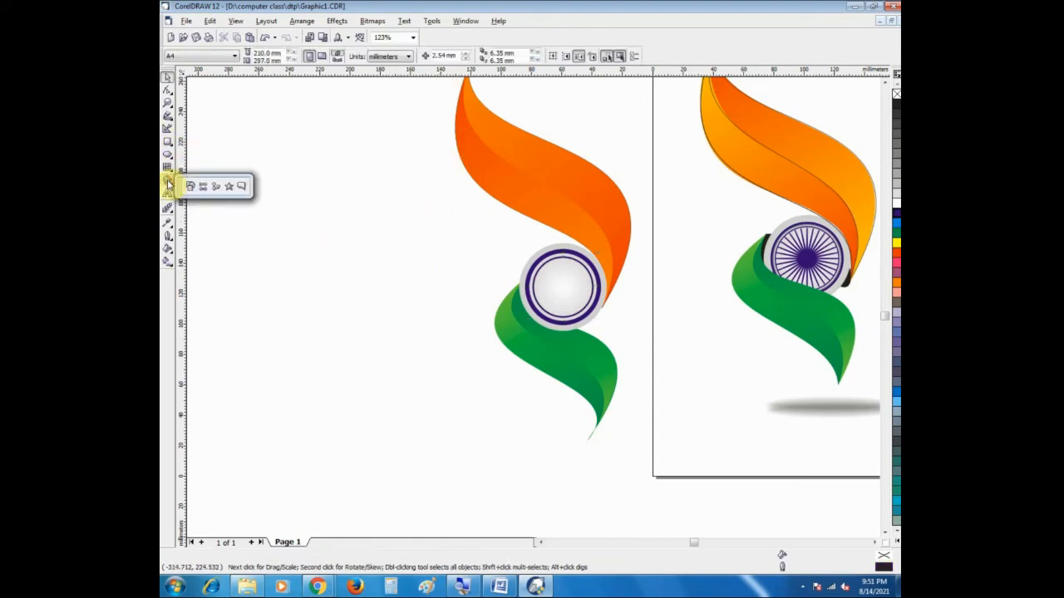
pyautogui.click(224, 188)
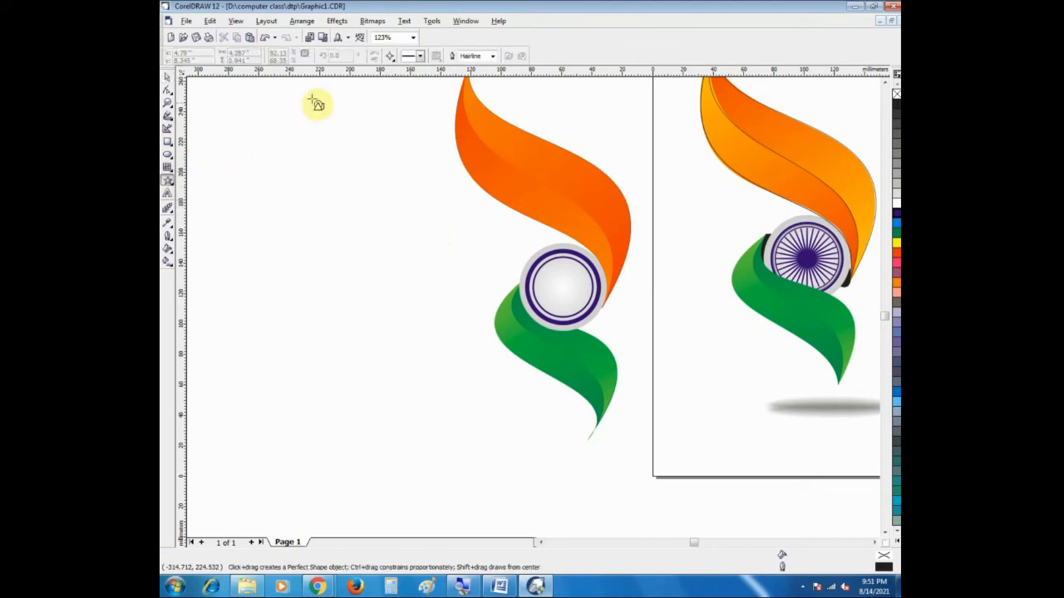
pyautogui.click(394, 56)
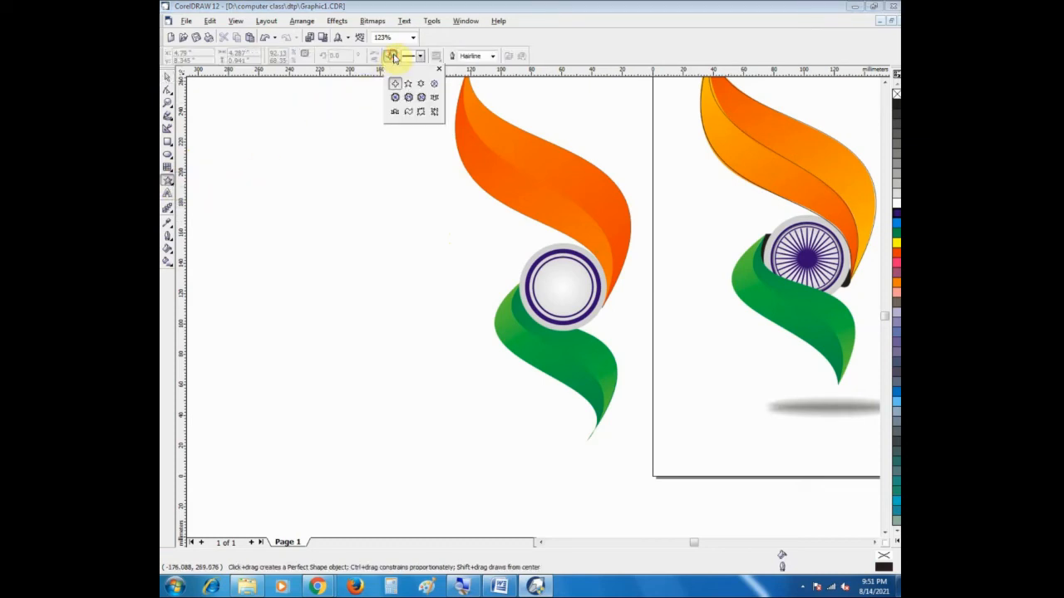
pyautogui.click(420, 97)
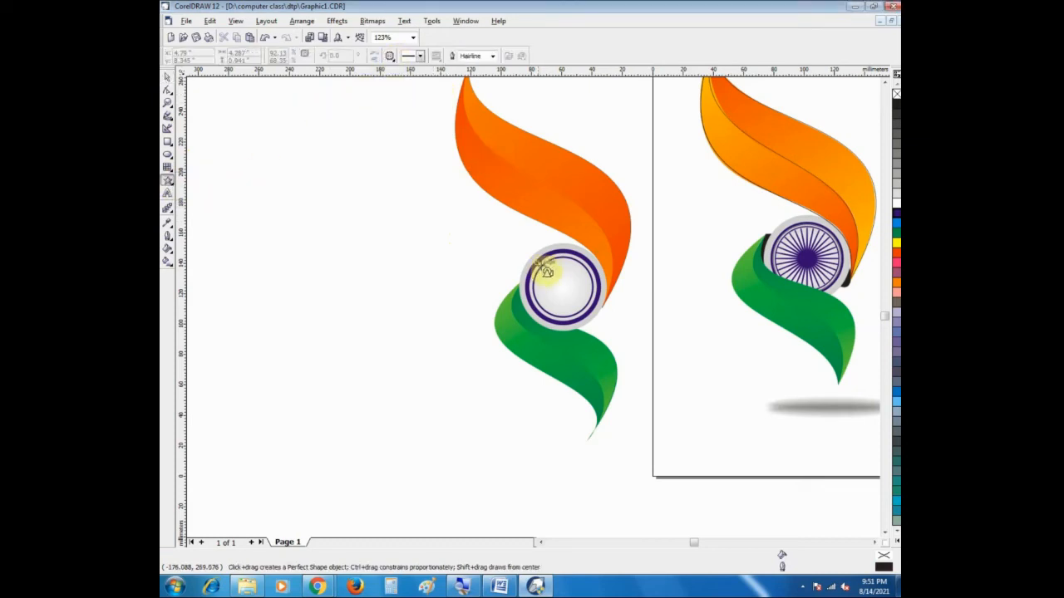
pyautogui.moveTo(551, 267); pyautogui.dragTo(598, 317)
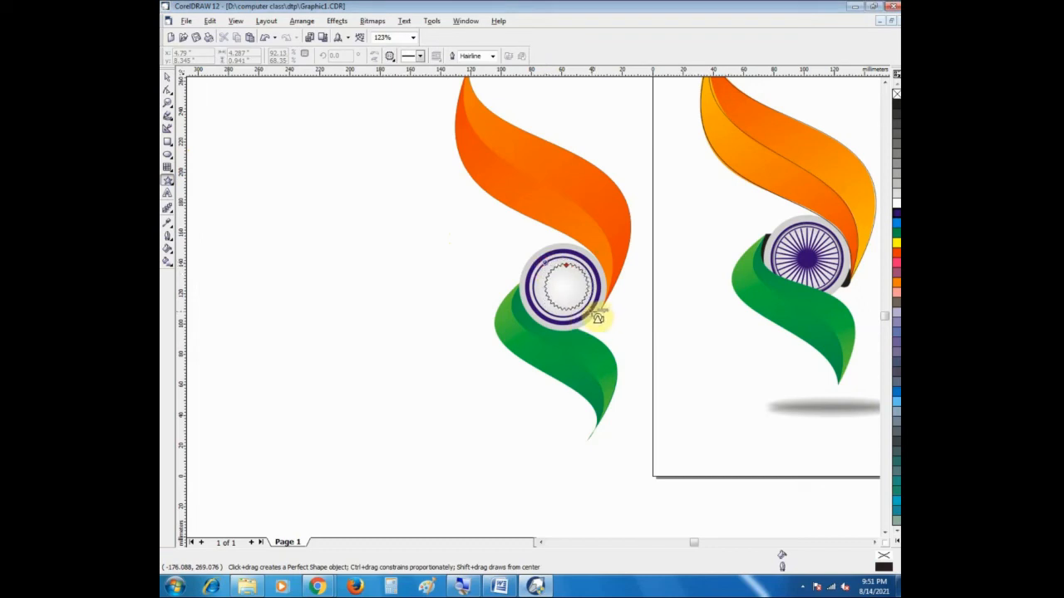
pyautogui.moveTo(592, 312)
pyautogui.mouseDown()
pyautogui.moveTo(588, 297)
pyautogui.moveTo(598, 311)
pyautogui.moveTo(587, 313)
pyautogui.mouseUp()
# Step: Enlarge the many-pointed star to about 38 mm across so that it fits centrally inside the inner blue ring
pyautogui.click(167, 102)
pyautogui.moveTo(490, 231); pyautogui.dragTo(625, 346)
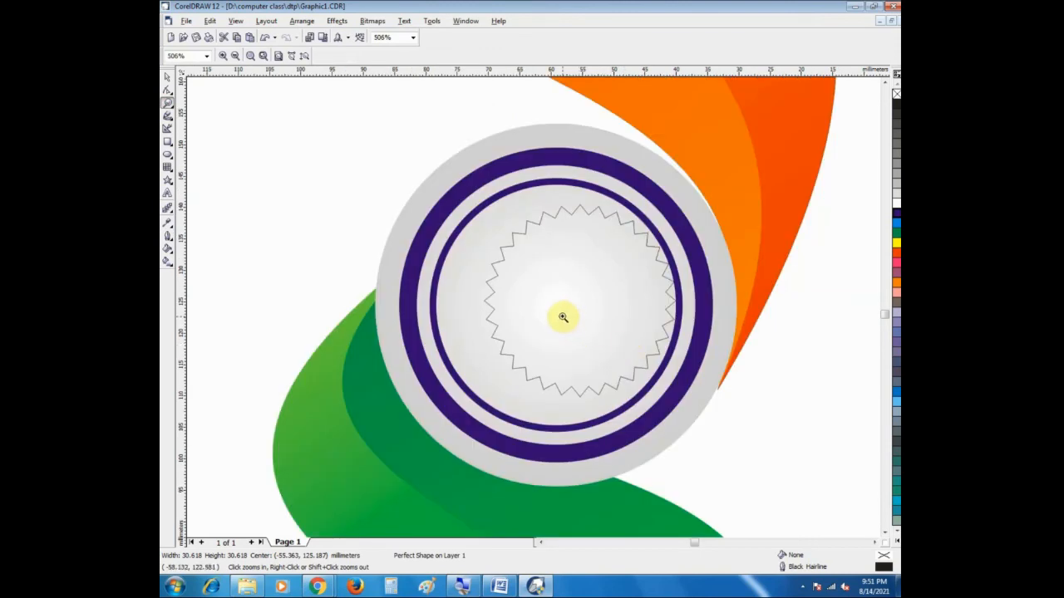
pyautogui.click(167, 78)
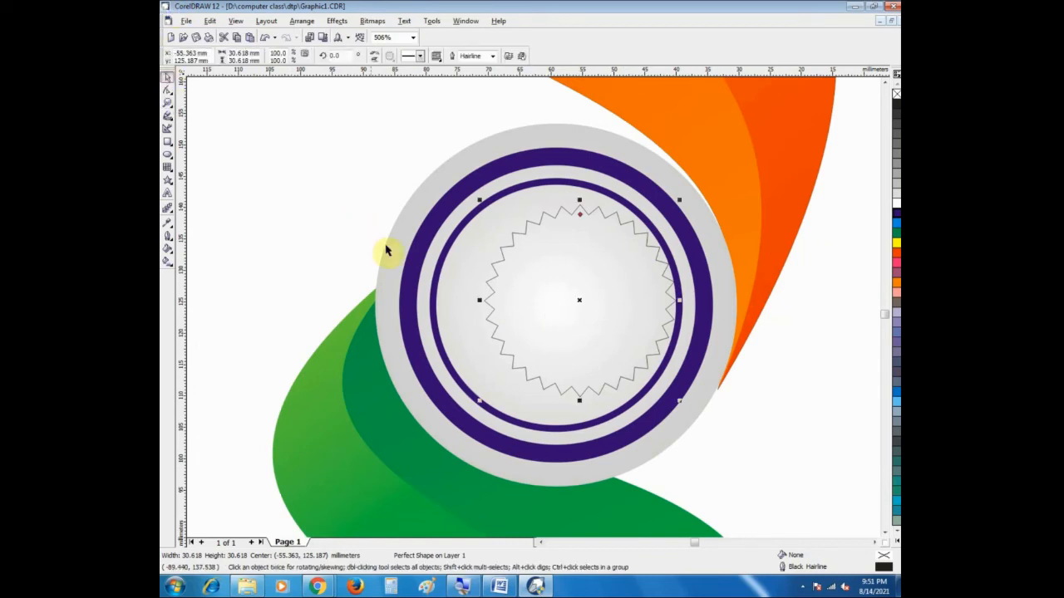
pyautogui.moveTo(479, 198); pyautogui.dragTo(424, 179)
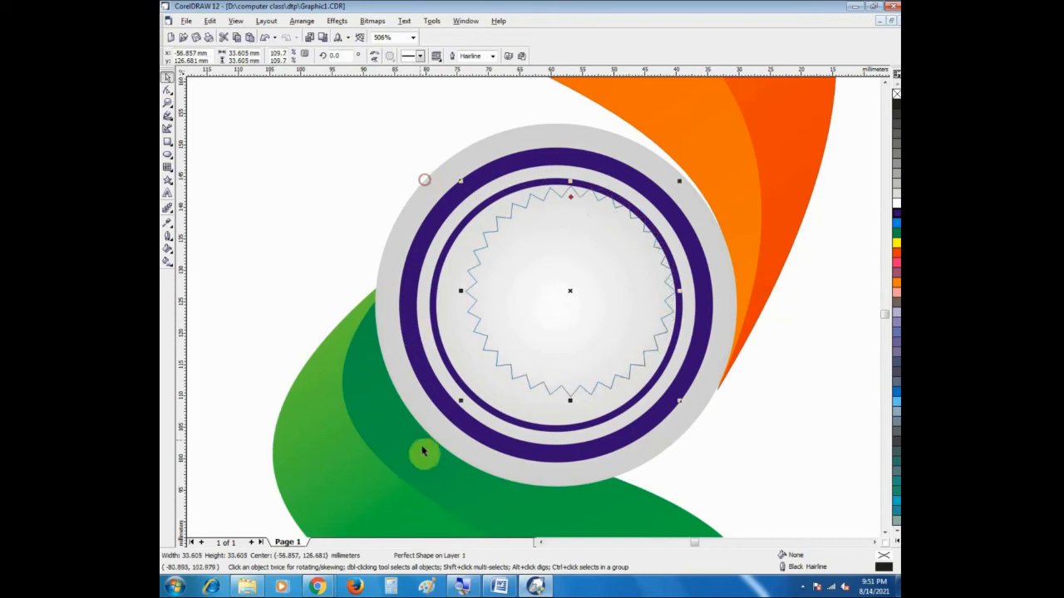
pyautogui.moveTo(458, 401); pyautogui.dragTo(424, 428)
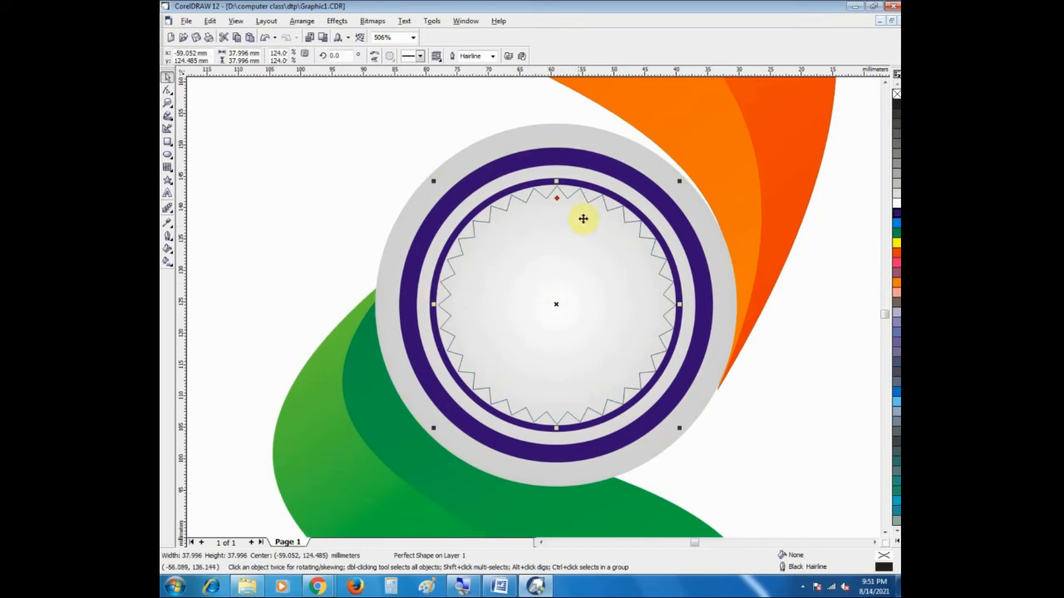
# Step: Pull the star's inner nodes toward the wheel's centre to form long spokes and give it a 2 pt blue outline
pyautogui.click(167, 91)
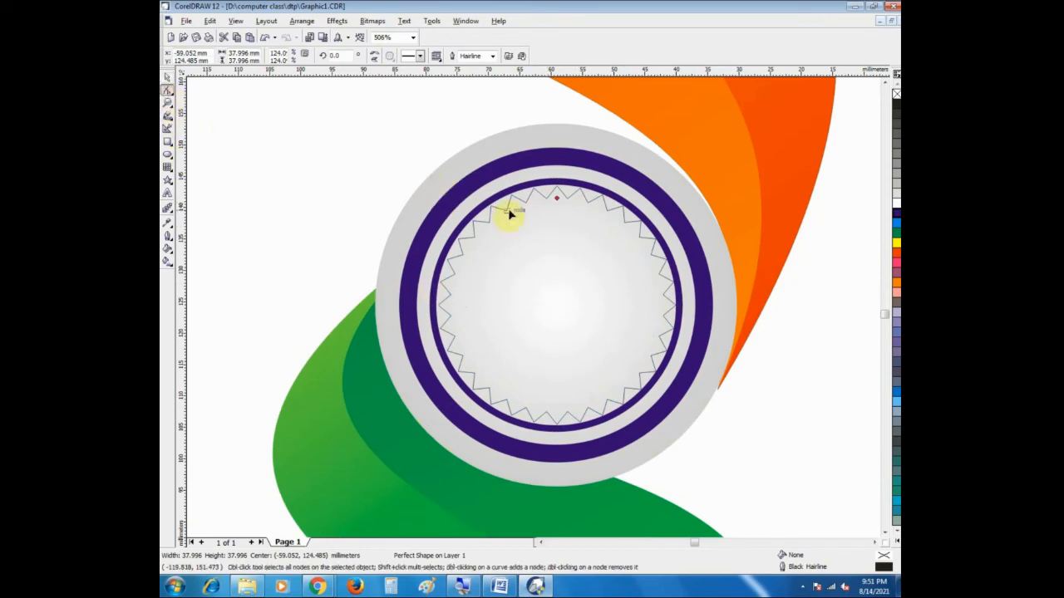
pyautogui.moveTo(557, 201); pyautogui.dragTo(556, 254)
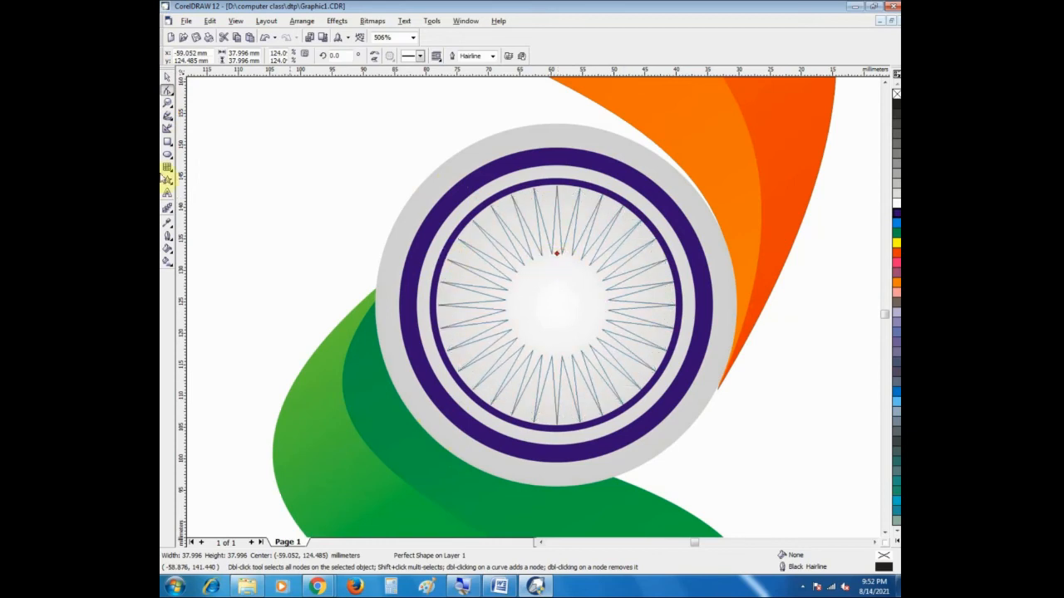
pyautogui.click(166, 76)
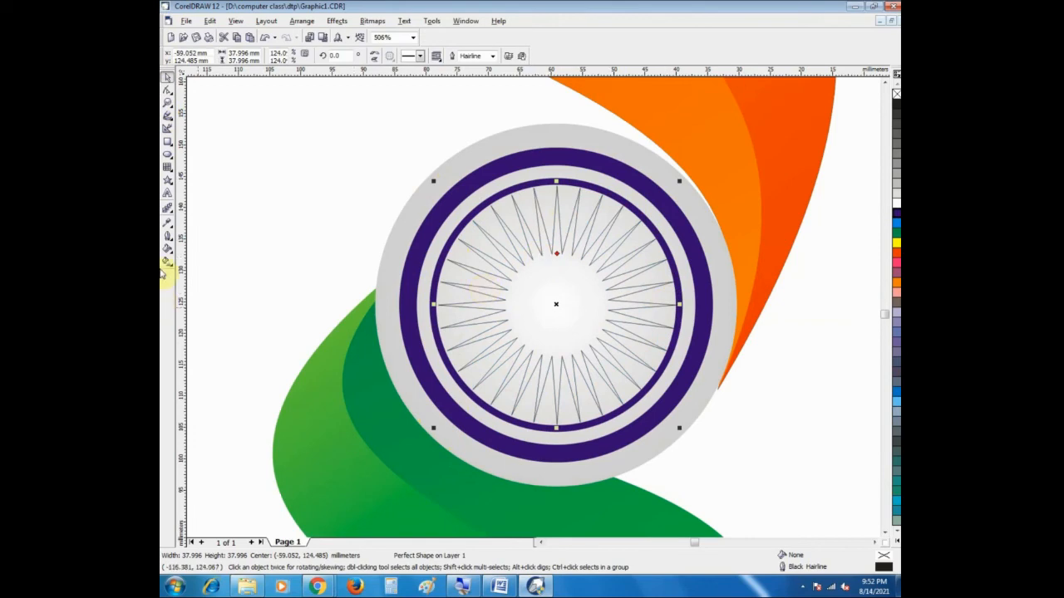
pyautogui.click(167, 239)
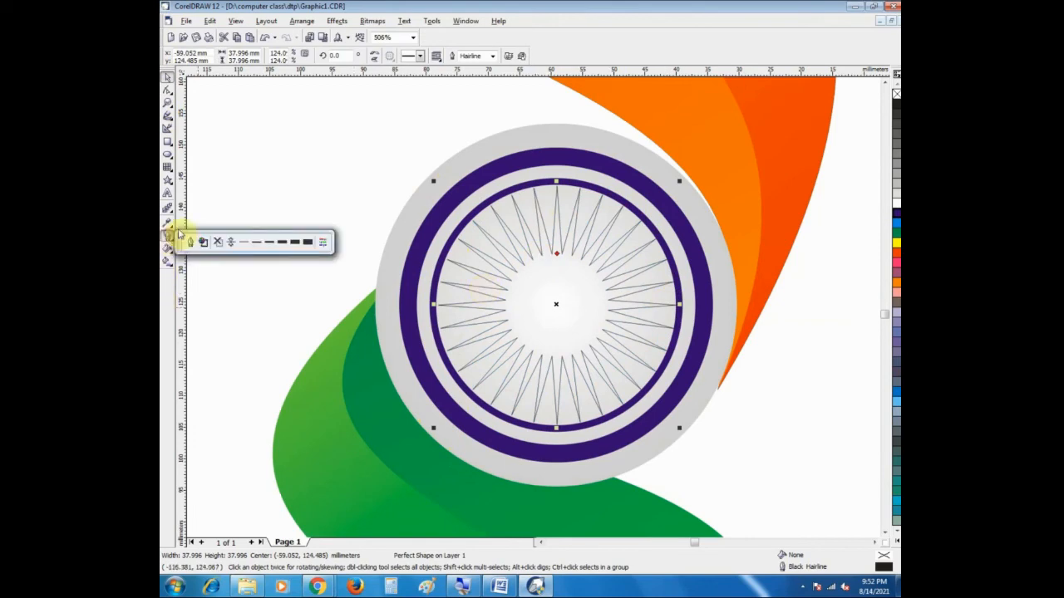
pyautogui.click(266, 243)
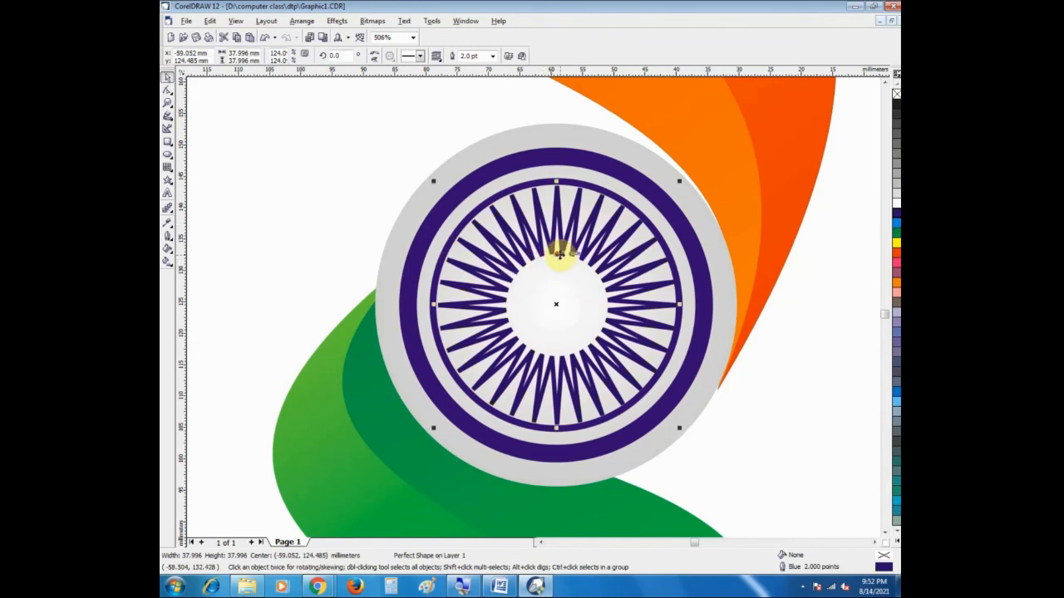
# Step: Lengthen the wheel's spokes by moving the star's inner nodes closer to the centre, then deselect the star
pyautogui.click(167, 90)
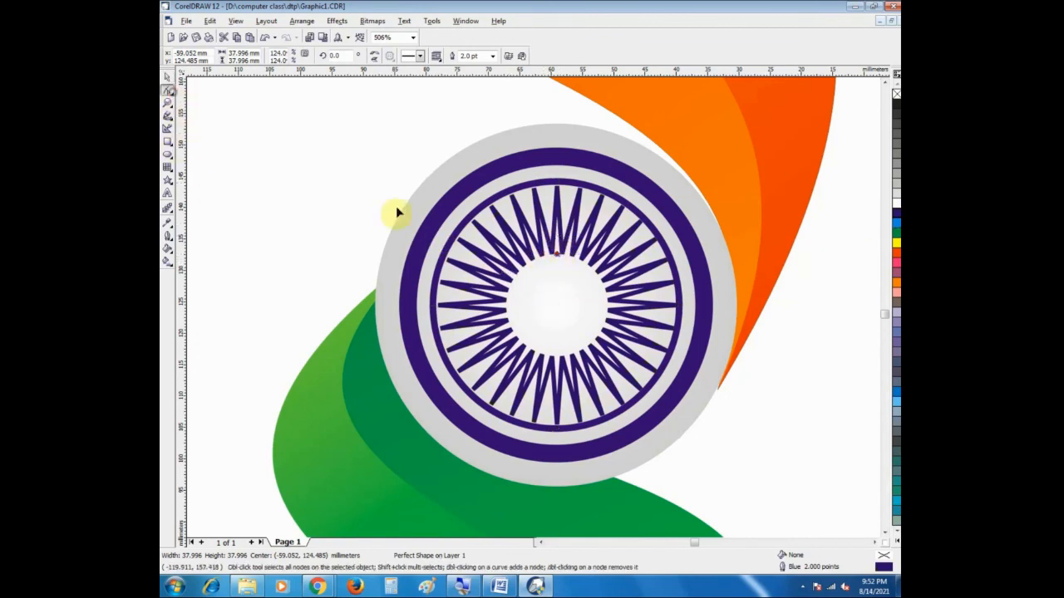
pyautogui.moveTo(558, 259); pyautogui.dragTo(557, 275)
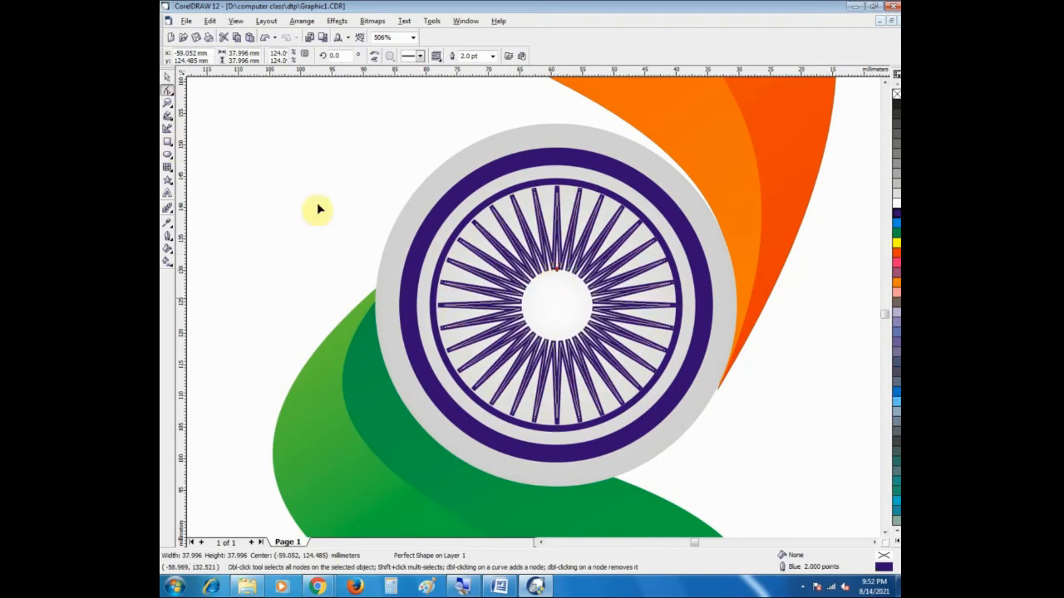
pyautogui.click(167, 77)
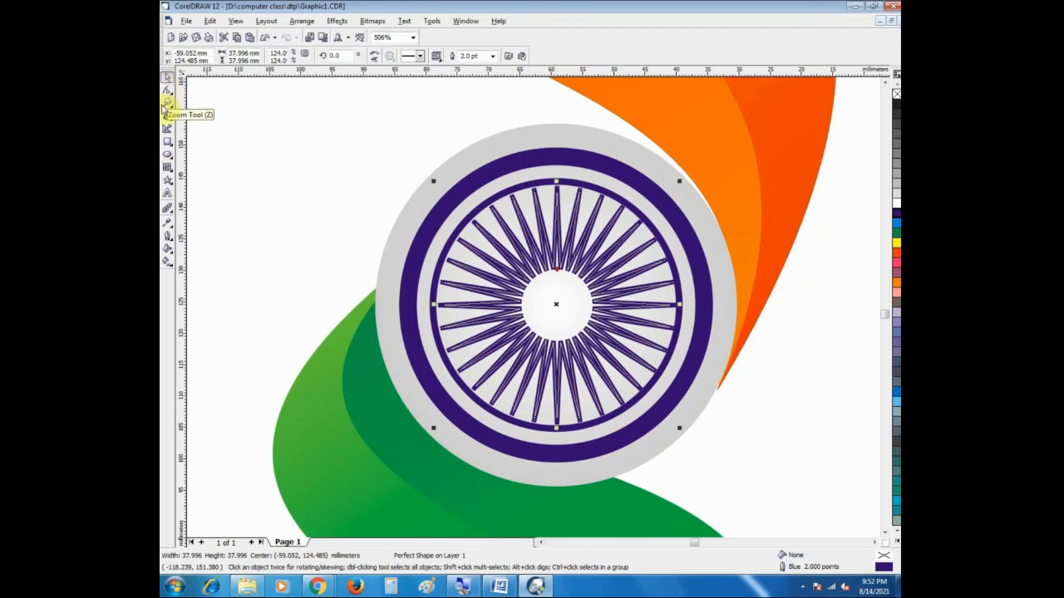
pyautogui.click(167, 102)
pyautogui.rightClick(459, 238)
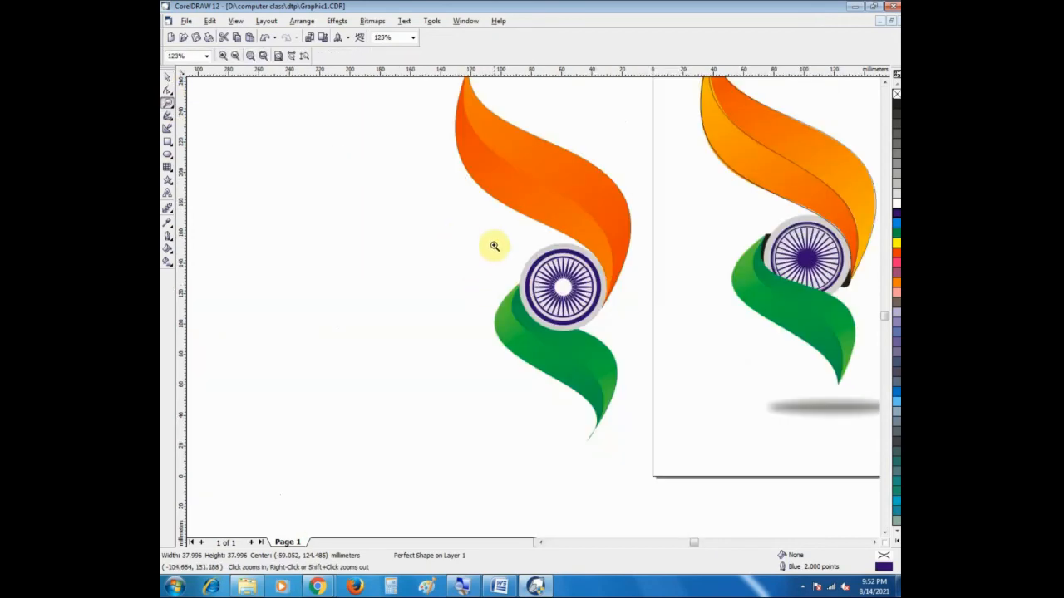
pyautogui.moveTo(494, 230); pyautogui.dragTo(648, 352)
pyautogui.rightClick(475, 266)
pyautogui.click(167, 75)
pyautogui.click(399, 273)
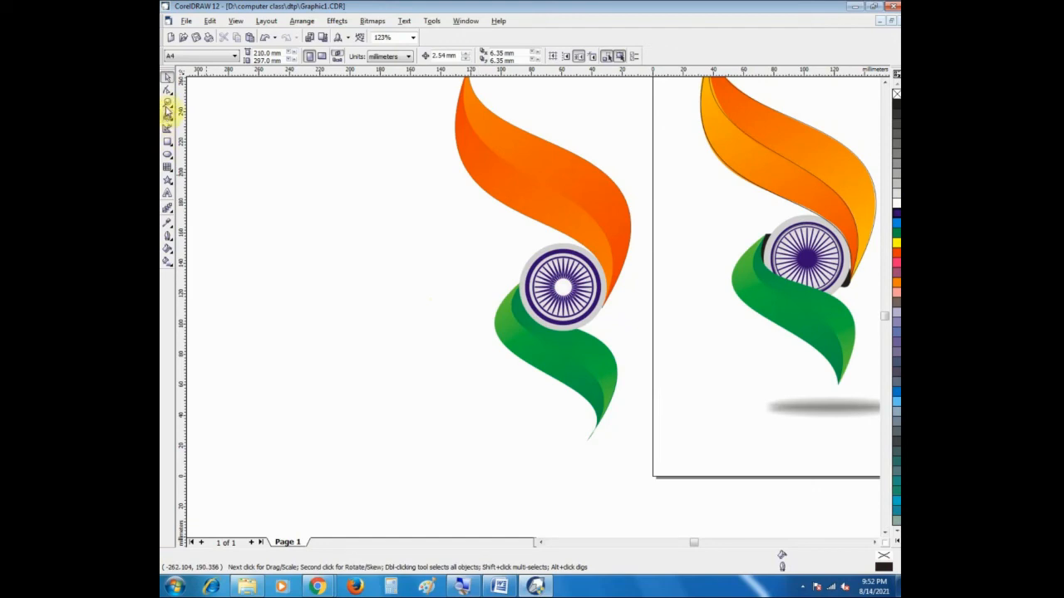
# Step: Extend the star's spokes further inward until only a small round hub stays open at the wheel's centre
pyautogui.click(167, 103)
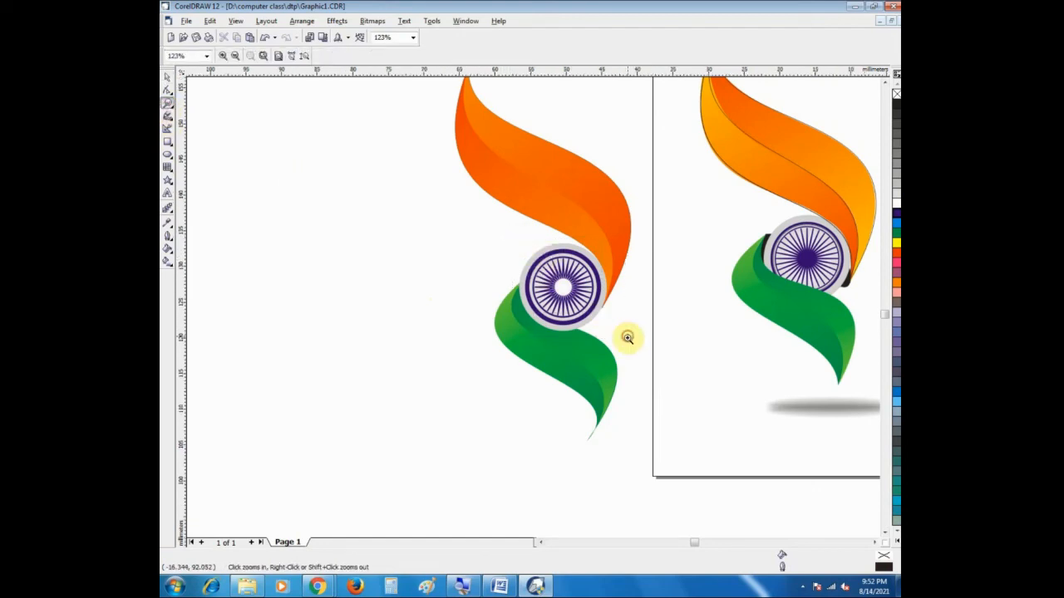
pyautogui.moveTo(627, 337); pyautogui.dragTo(511, 238)
pyautogui.click(166, 80)
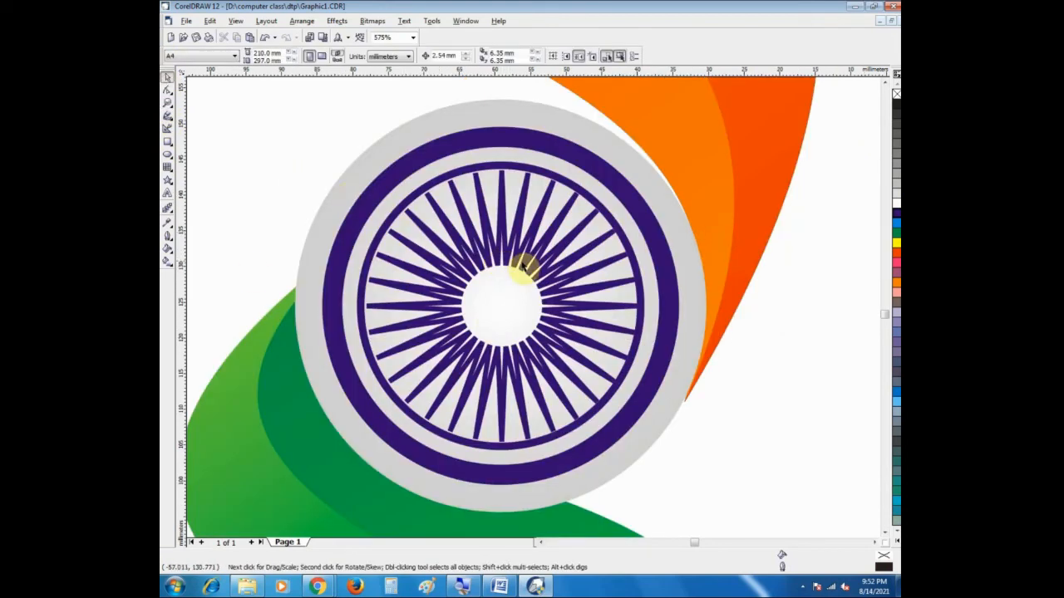
pyautogui.click(517, 270)
pyautogui.click(167, 92)
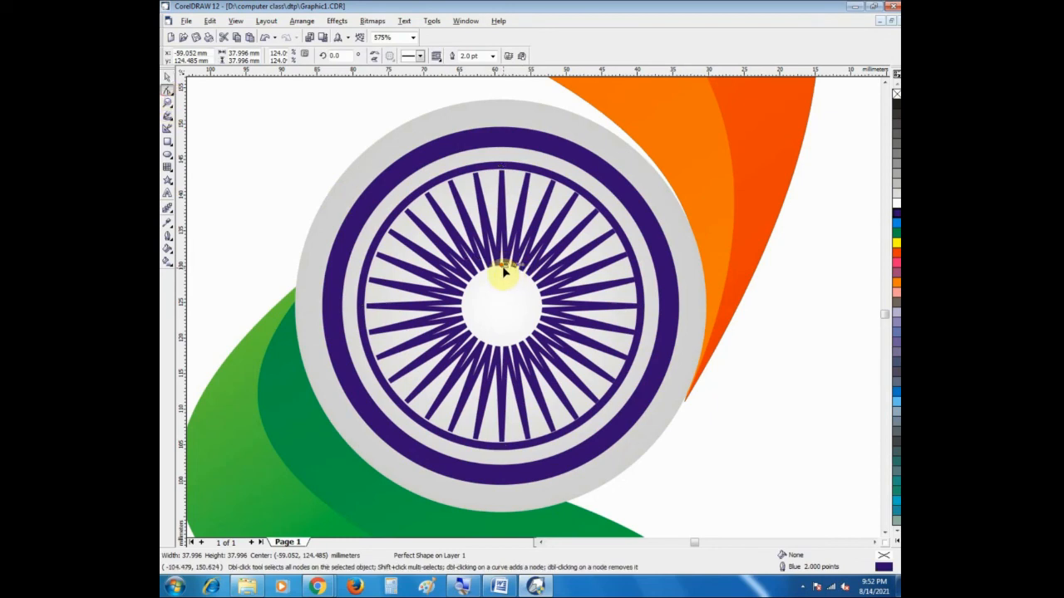
pyautogui.moveTo(502, 268); pyautogui.dragTo(504, 289)
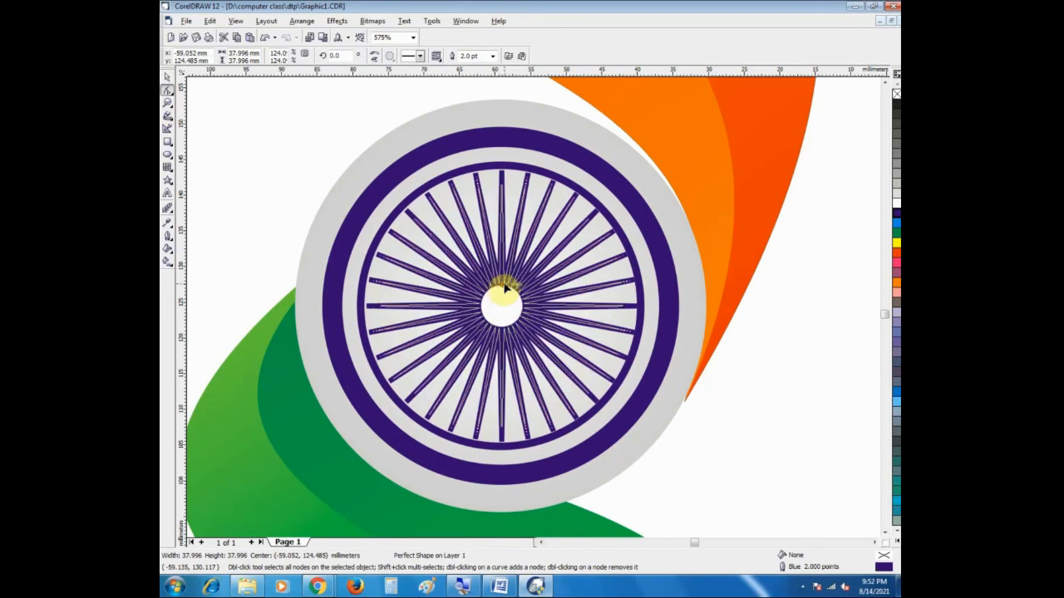
pyautogui.moveTo(502, 287); pyautogui.dragTo(494, 282)
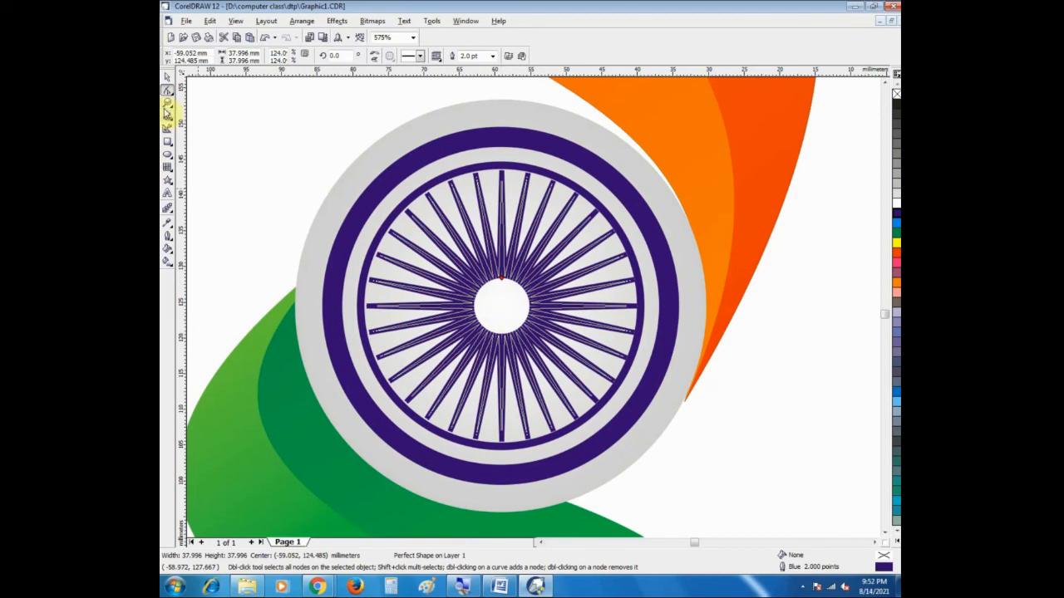
pyautogui.click(167, 101)
pyautogui.scroll(-3, 465, 268)
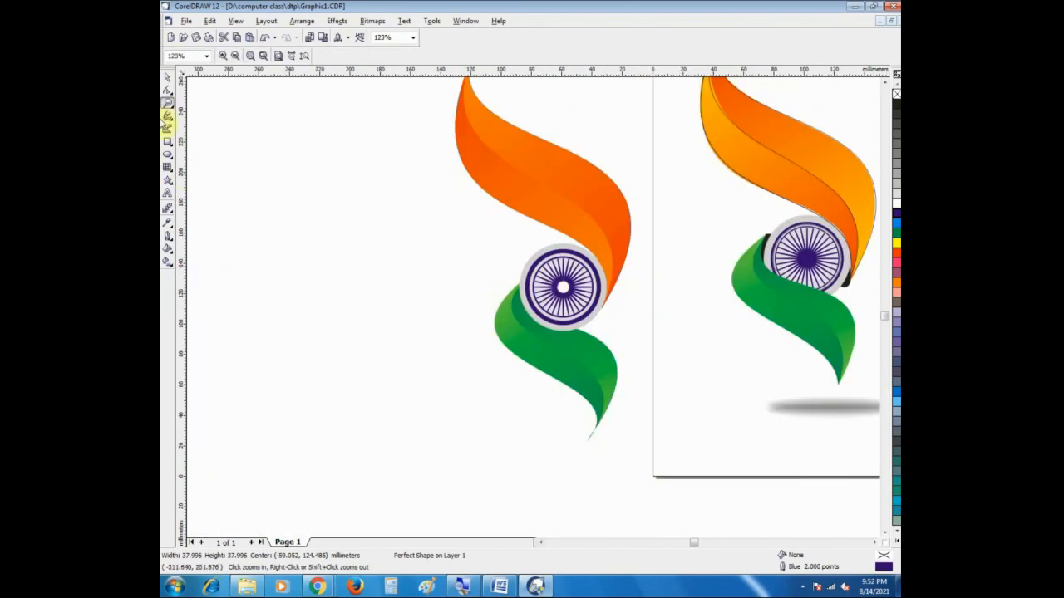
pyautogui.click(167, 77)
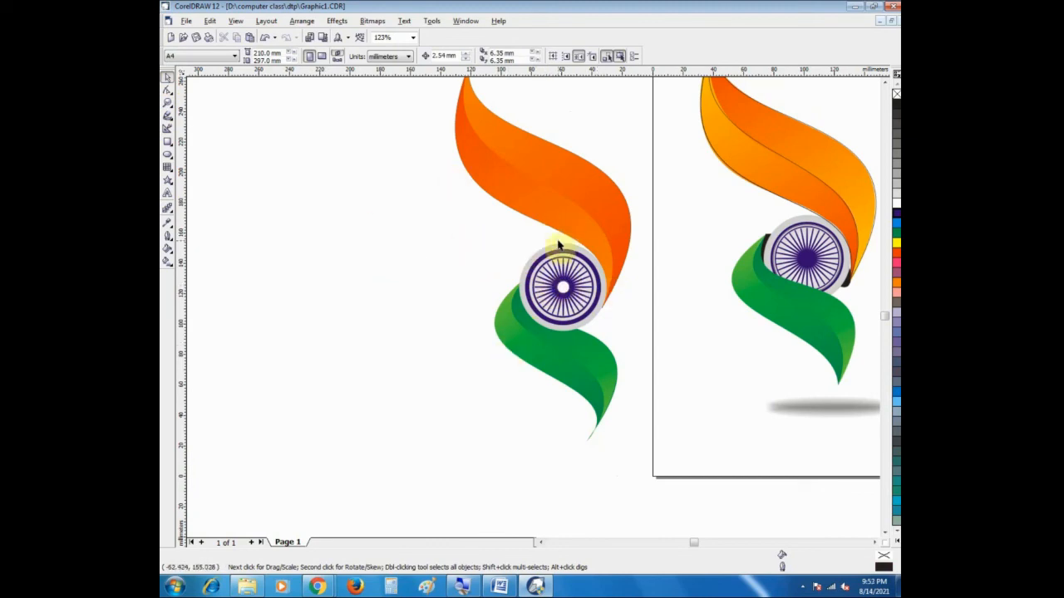
# Step: Bring the redrawn green ribbon group to the front so that it overlaps the wheel's lower edge
pyautogui.moveTo(462, 267); pyautogui.dragTo(455, 356)
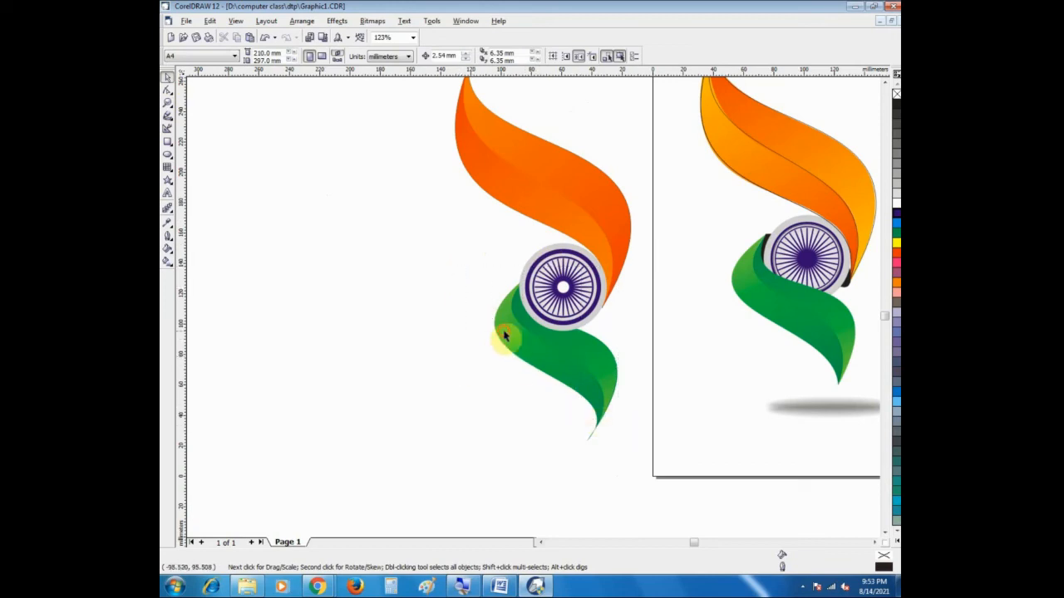
pyautogui.click(504, 335)
pyautogui.click(675, 358)
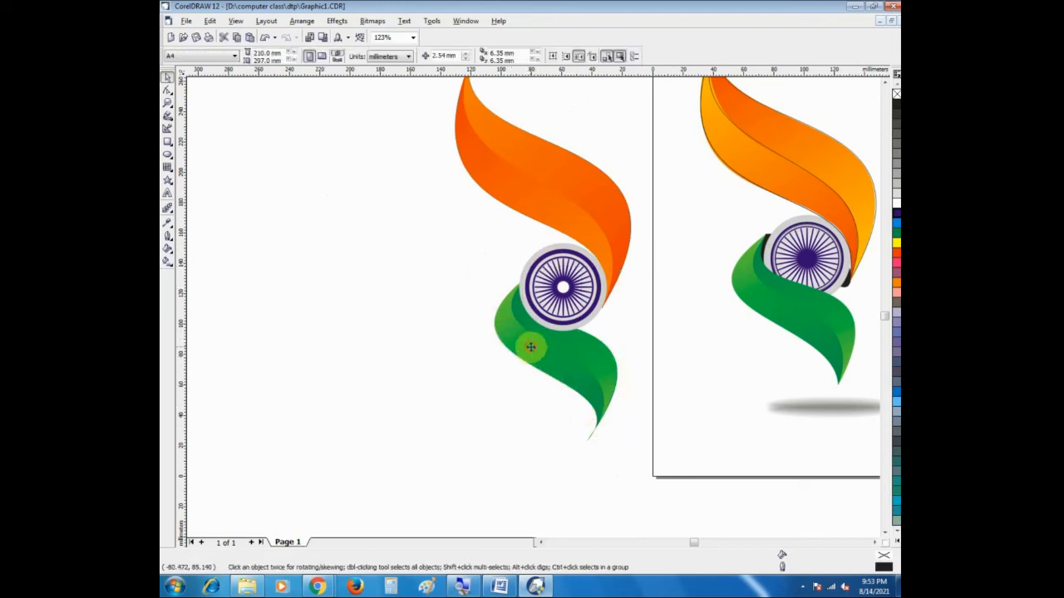
pyautogui.click(530, 347)
pyautogui.rightClick(530, 348)
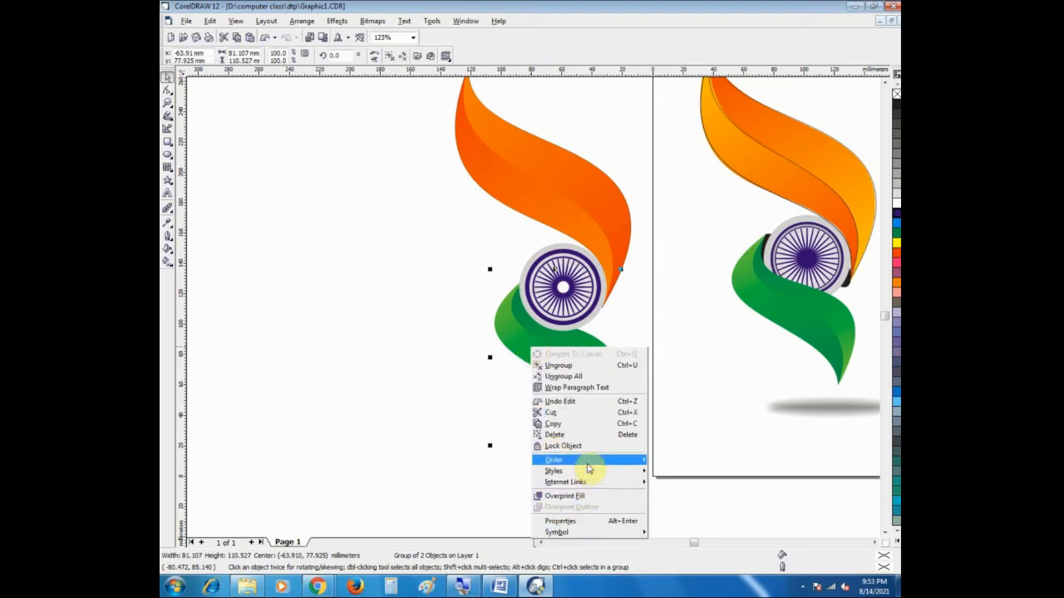
pyautogui.moveTo(587, 462)
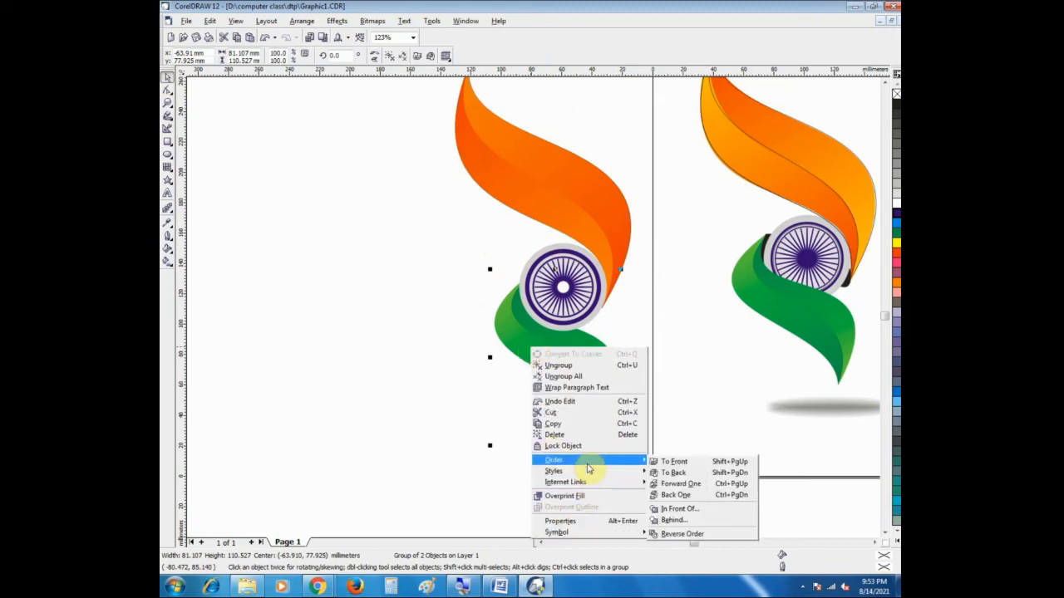
pyautogui.click(675, 462)
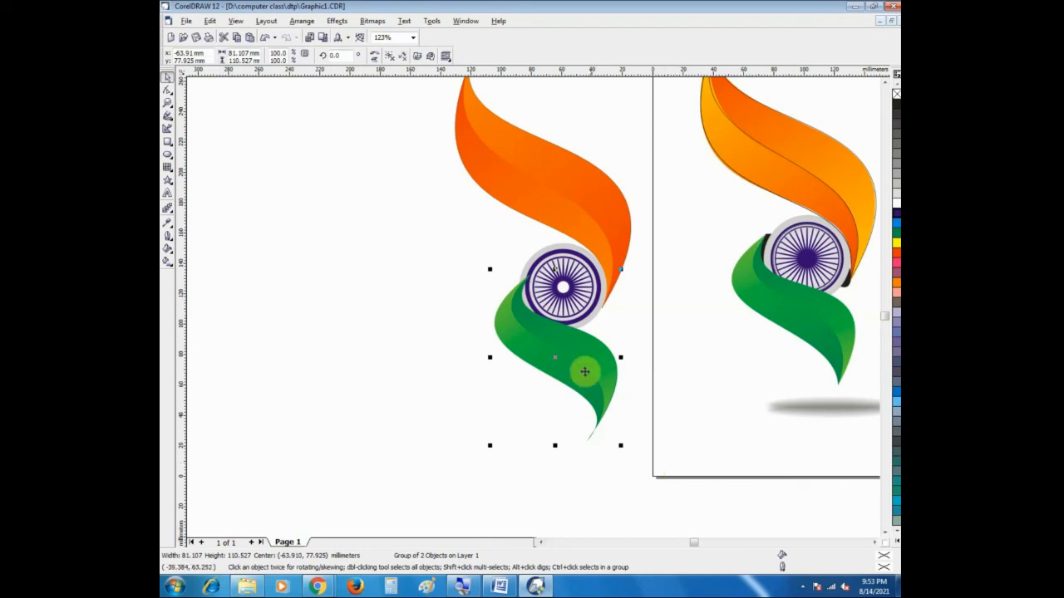
pyautogui.click(397, 188)
# Step: Move the green ribbon group about 7 mm left and 5 mm up against the wheel
pyautogui.moveTo(540, 351)
pyautogui.mouseDown()
pyautogui.moveTo(527, 335)
pyautogui.moveTo(536, 345)
pyautogui.mouseUp()
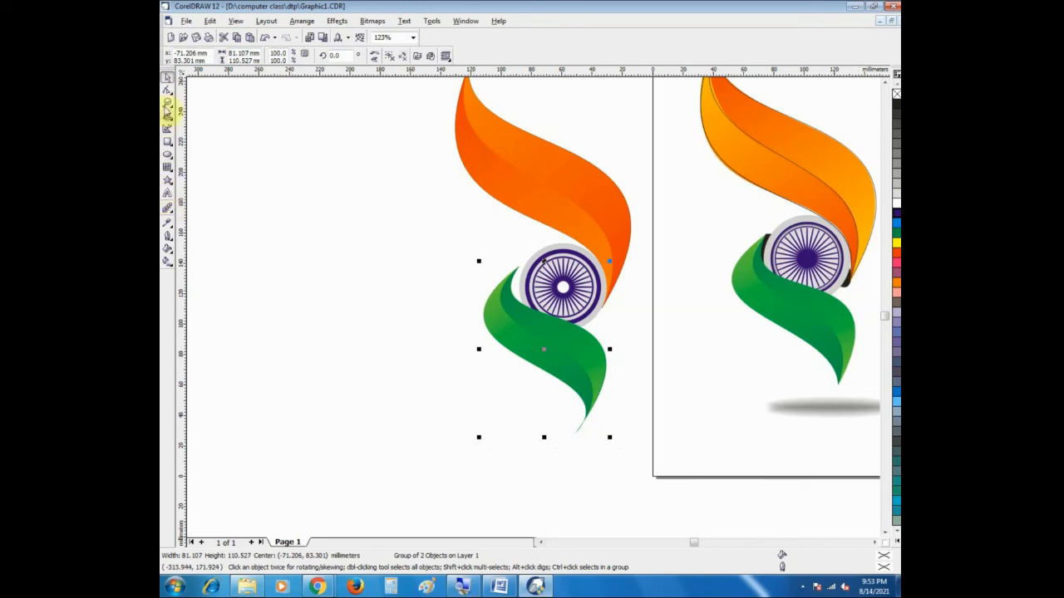
pyautogui.click(167, 103)
pyautogui.moveTo(464, 240); pyautogui.dragTo(362, 251)
pyautogui.rightClick(536, 273)
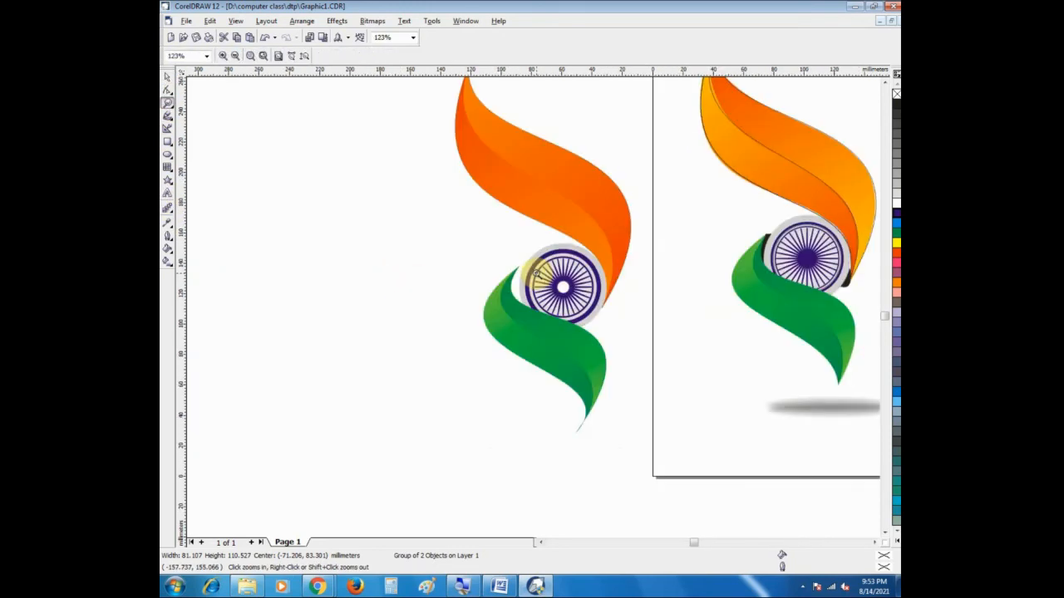
pyautogui.click(167, 75)
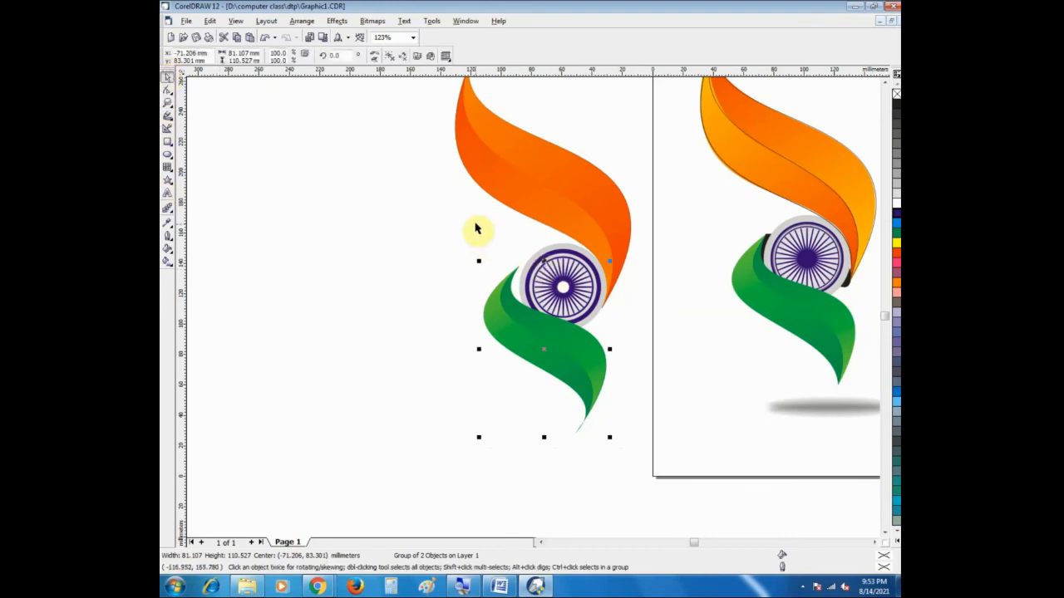
# Step: Select the wheel's parts together with the green ribbon and shift them slightly left and up, about 1.4 mm each way
pyautogui.moveTo(445, 239); pyautogui.dragTo(644, 354)
pyautogui.keyDown('shift'); pyautogui.click(499, 325); pyautogui.keyUp('shift')
pyautogui.moveTo(567, 288); pyautogui.dragTo(578, 292)
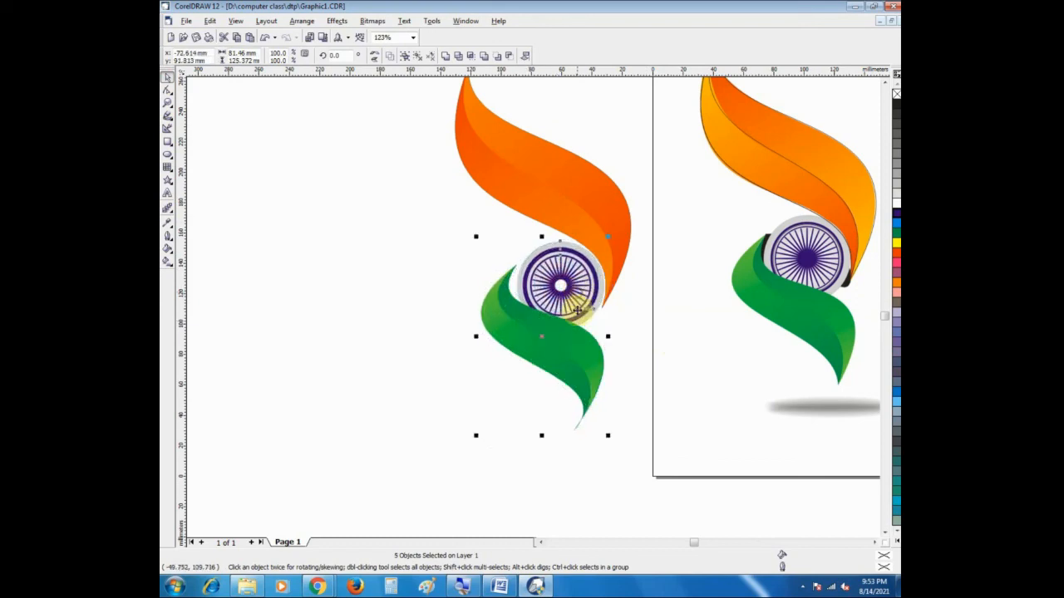
pyautogui.click(293, 171)
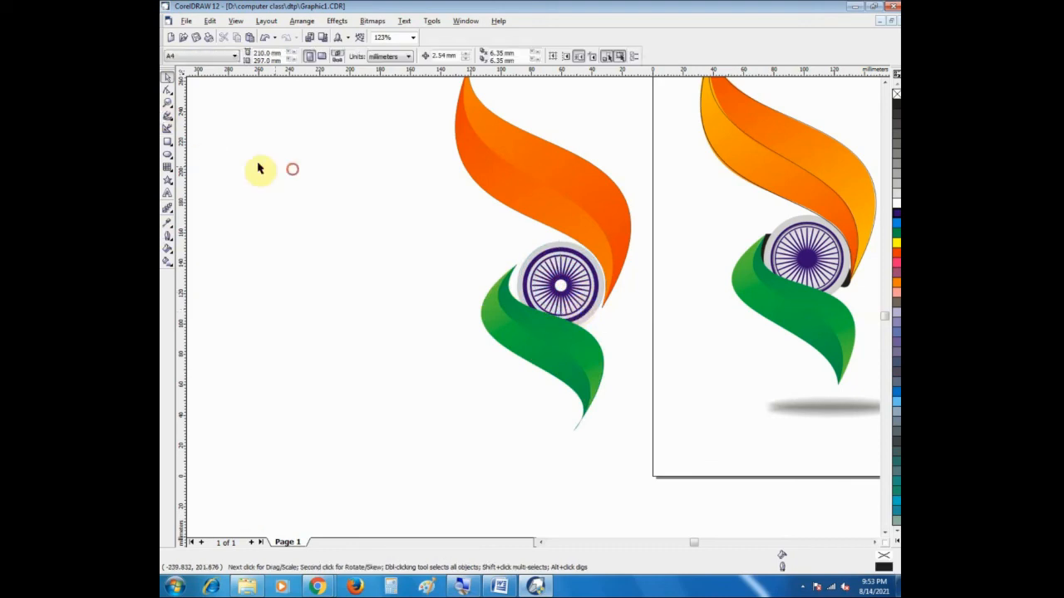
# Step: Draw a closed seven-node Bezier outline across the wheel, from the green ribbon's upper tip to the saffron ribbon's lower tip and back
pyautogui.click(167, 120)
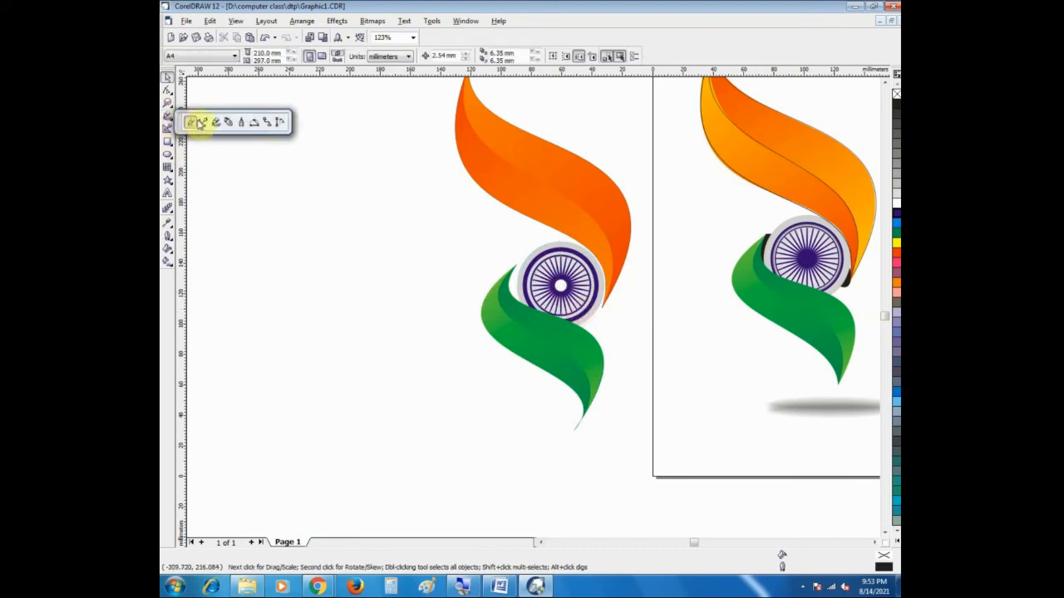
pyautogui.click(200, 125)
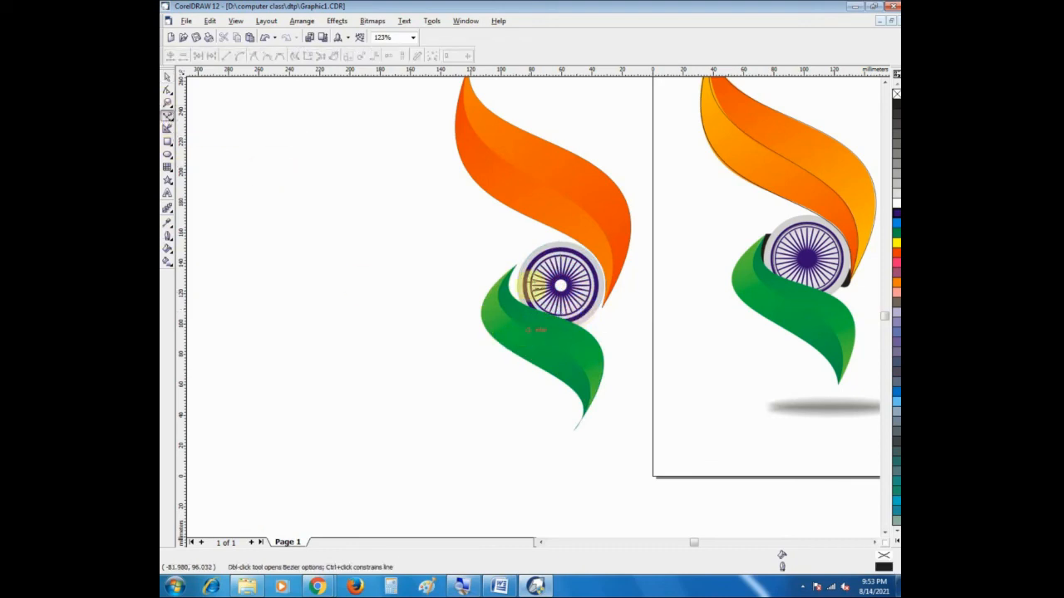
pyautogui.click(519, 267)
pyautogui.click(604, 268)
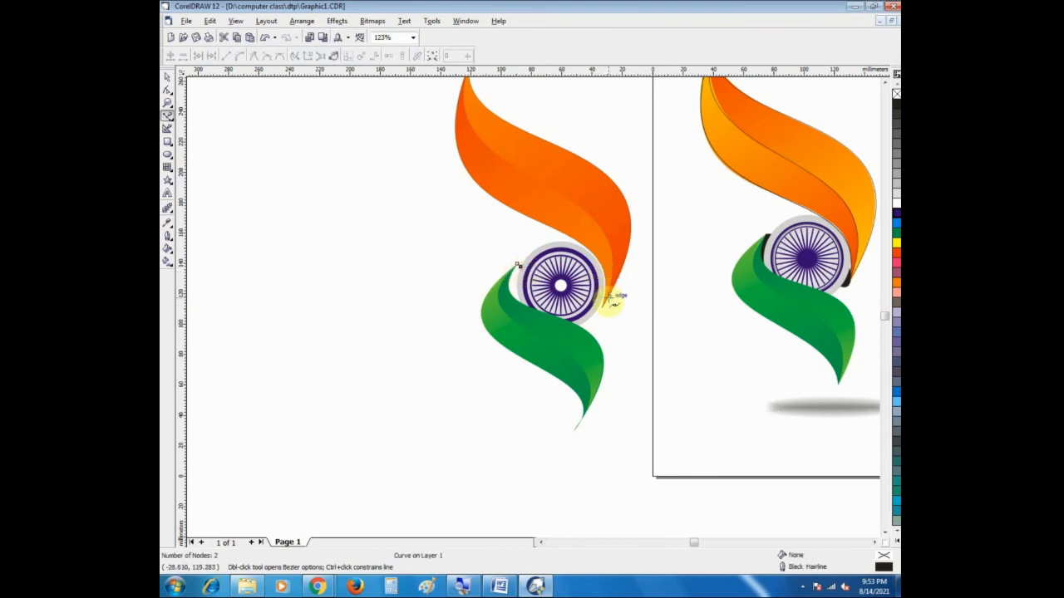
pyautogui.click(604, 285)
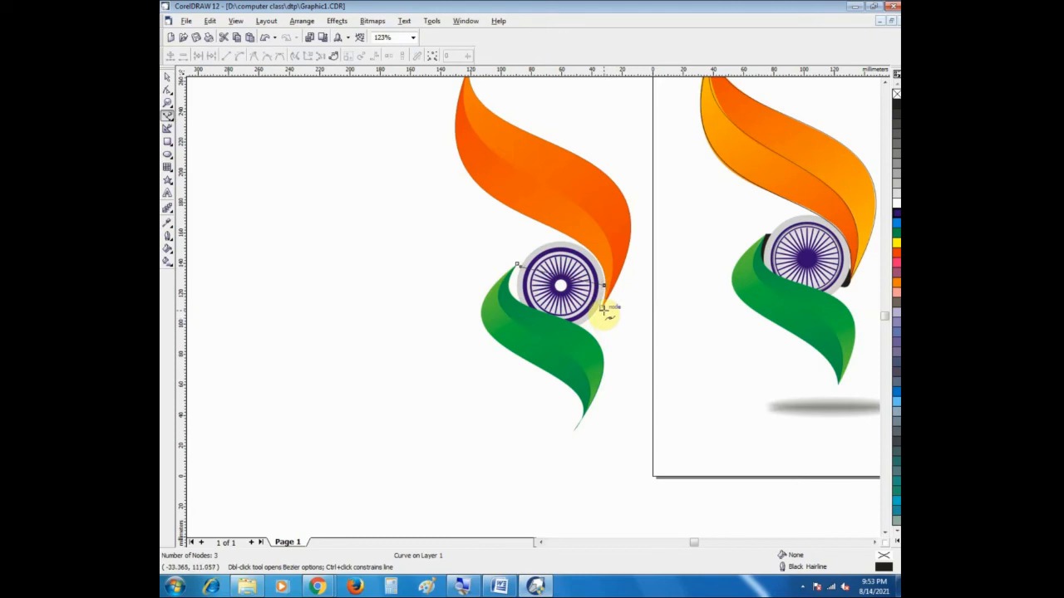
pyautogui.click(605, 309)
pyautogui.click(600, 321)
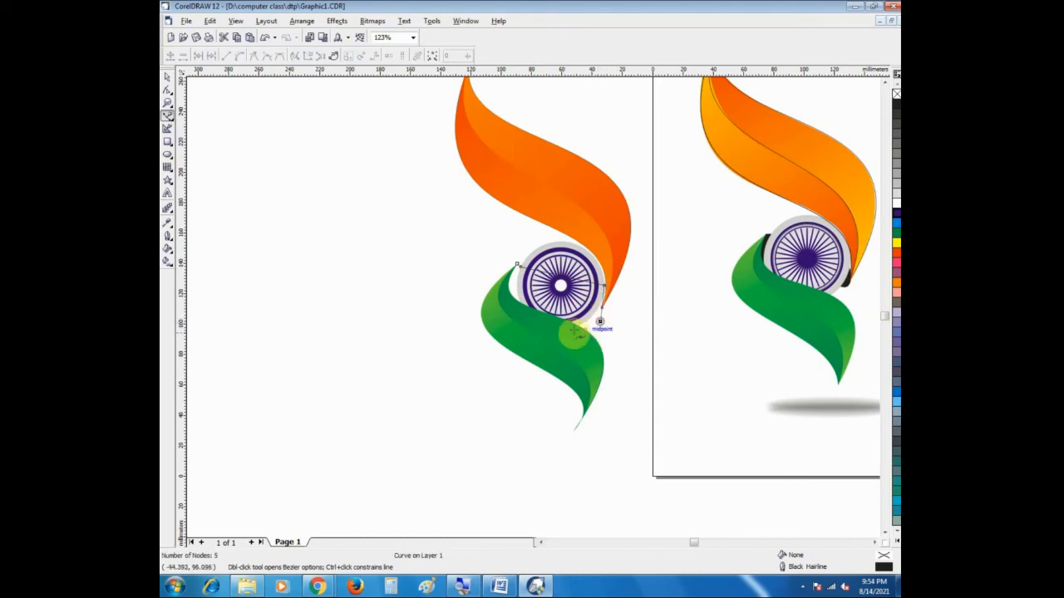
pyautogui.click(526, 314)
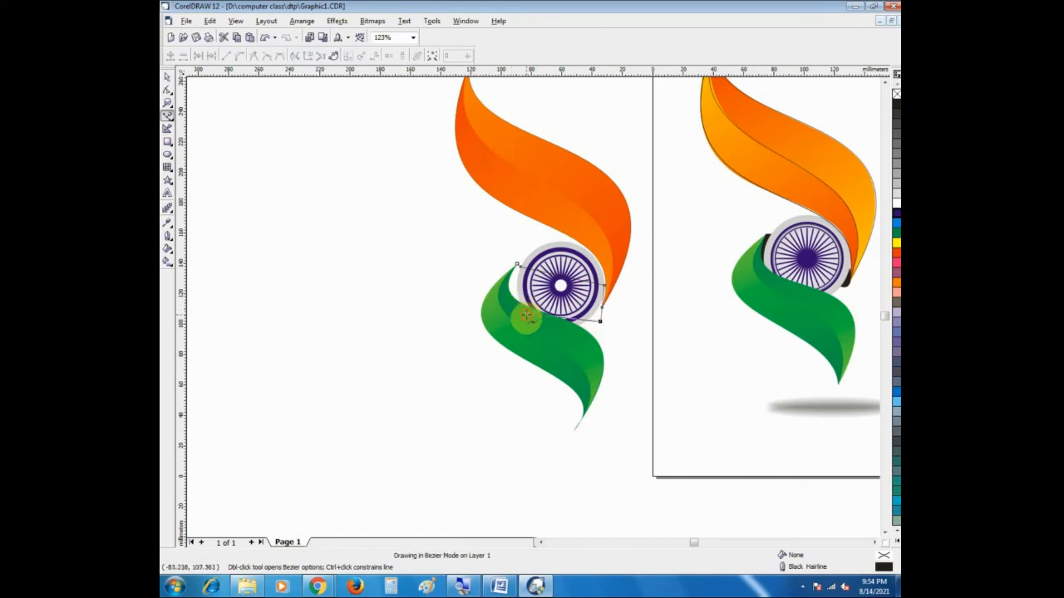
pyautogui.click(497, 297)
pyautogui.click(515, 266)
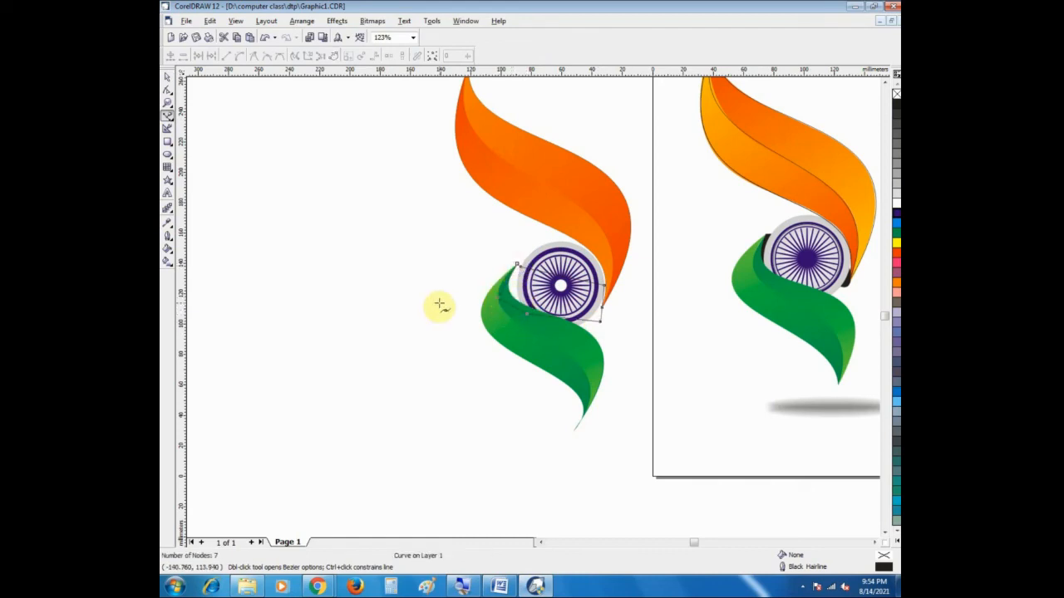
pyautogui.click(167, 101)
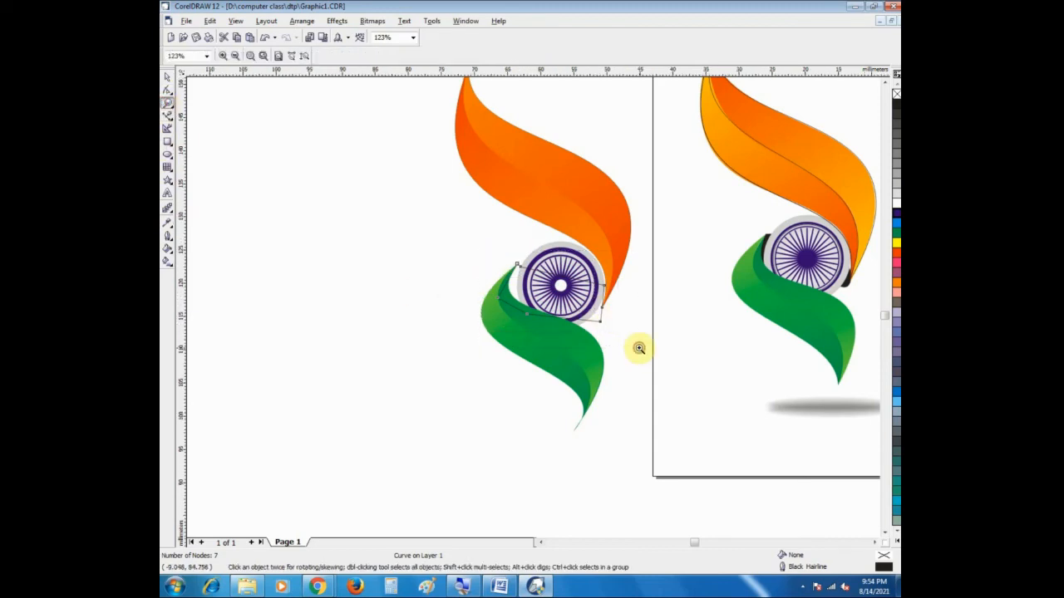
# Step: Stretch the seven-node outline horizontally to 104%, about 73.1 mm wide, extending it toward the saffron ribbon
pyautogui.moveTo(639, 348); pyautogui.dragTo(482, 250)
pyautogui.click(165, 78)
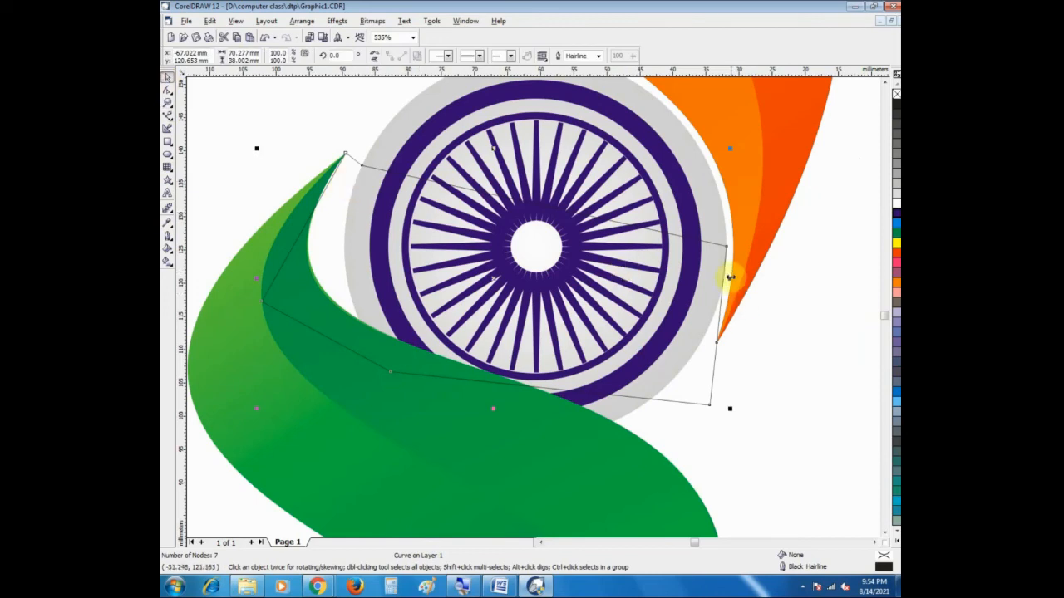
pyautogui.moveTo(730, 276); pyautogui.dragTo(748, 283)
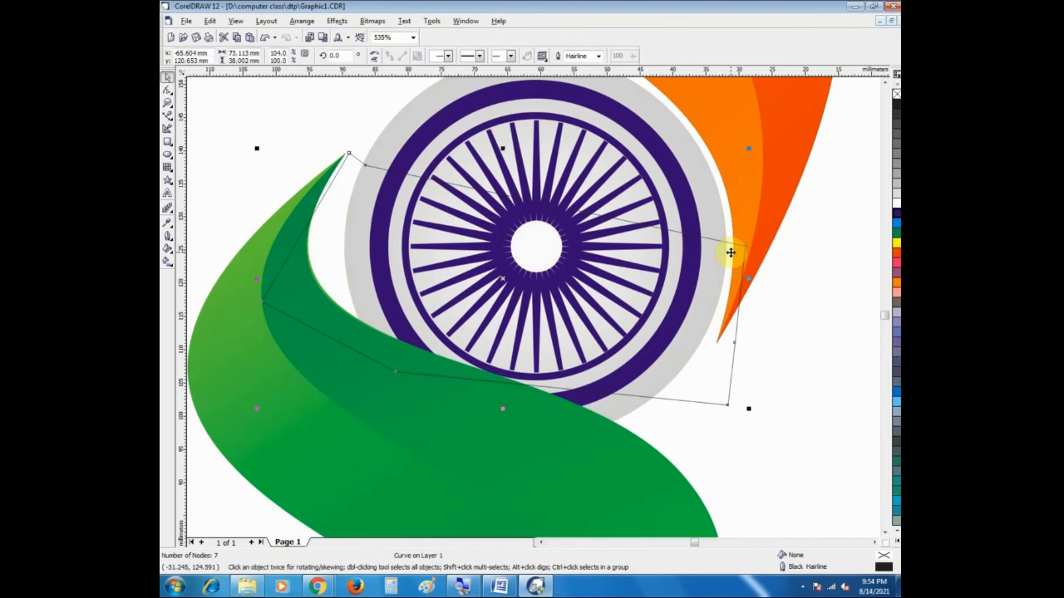
pyautogui.click(709, 312)
pyautogui.click(716, 309)
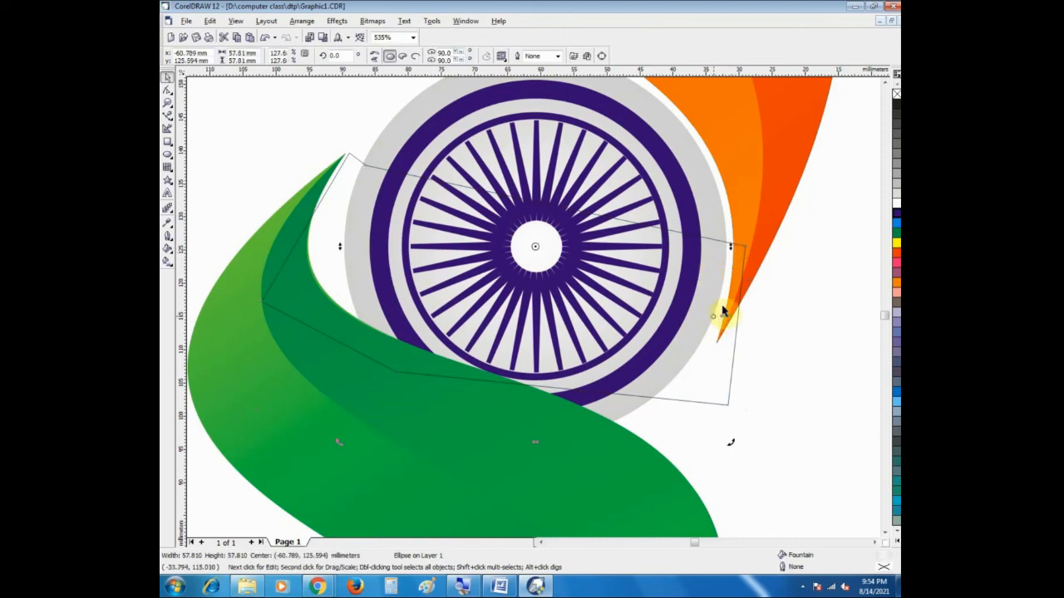
pyautogui.click(896, 101)
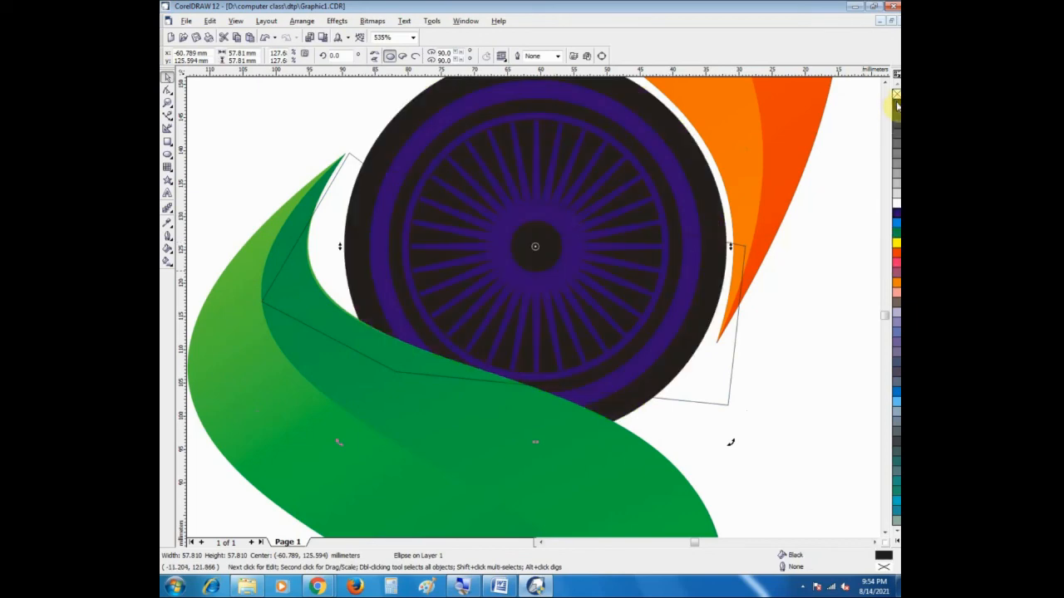
pyautogui.hotkey('ctrl', 'z')
pyautogui.click(801, 341)
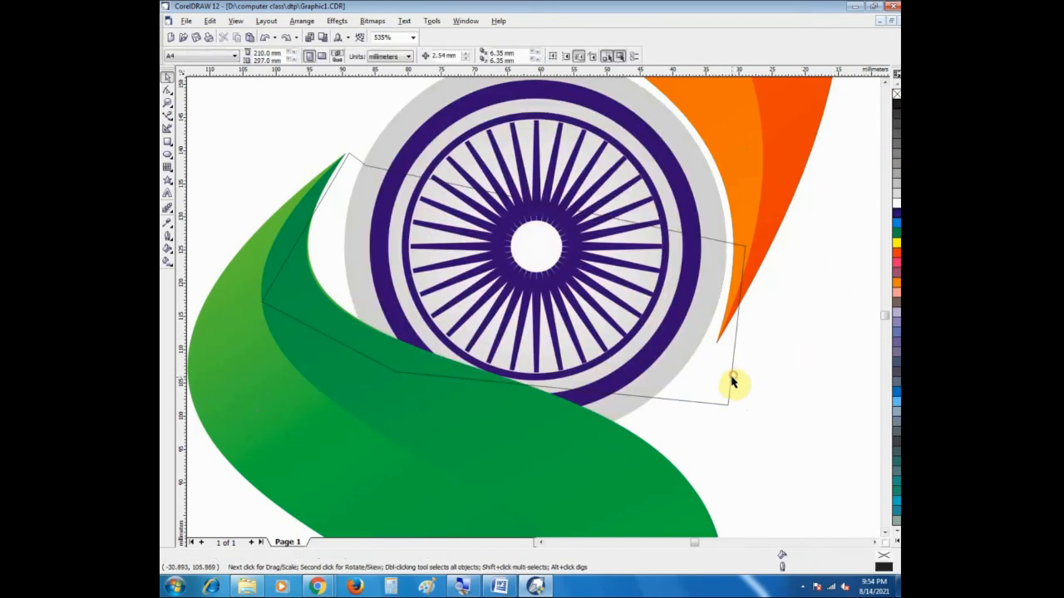
# Step: Fill the seven-node outline with black and order it behind the wheel and ribbons
pyautogui.click(732, 378)
pyautogui.click(897, 104)
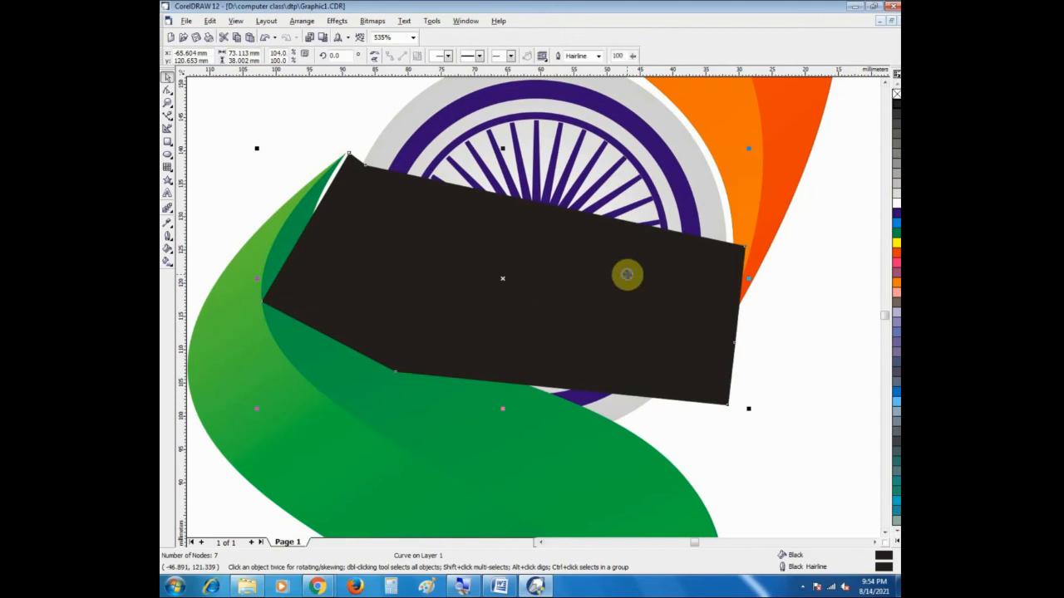
pyautogui.rightClick(626, 275)
pyautogui.moveTo(748, 388)
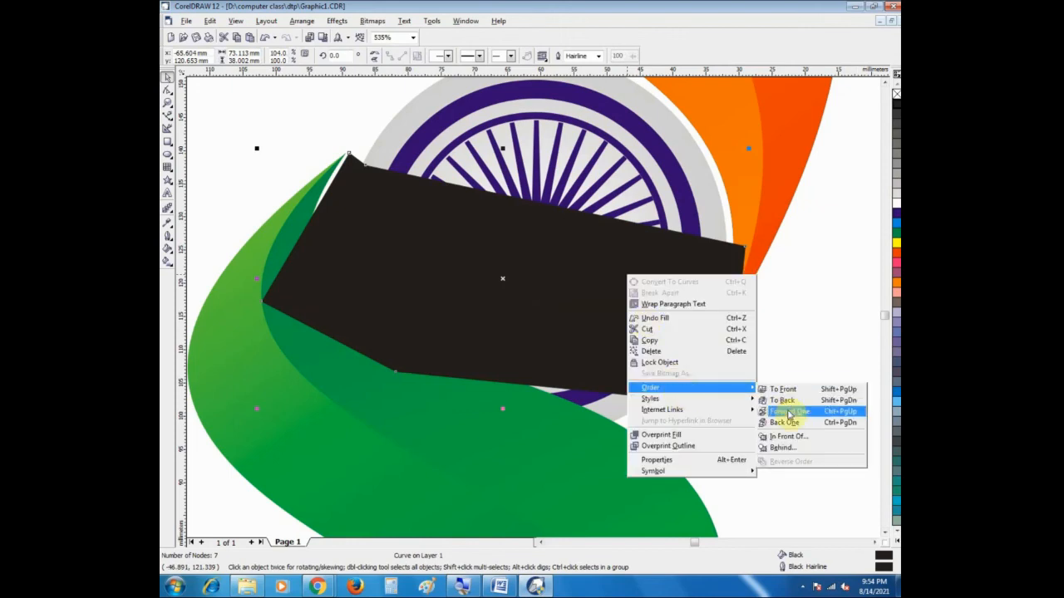
pyautogui.click(784, 422)
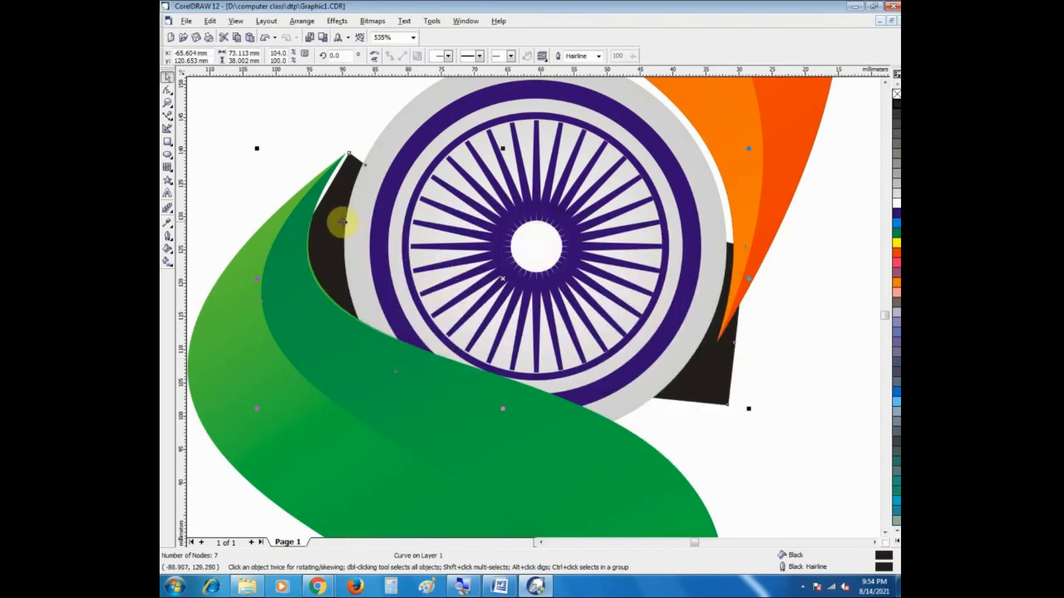
# Step: Move the black shape about 0.8 mm left and 0.2 mm down to meet the green ribbon's upper tip
pyautogui.moveTo(331, 226); pyautogui.dragTo(327, 230)
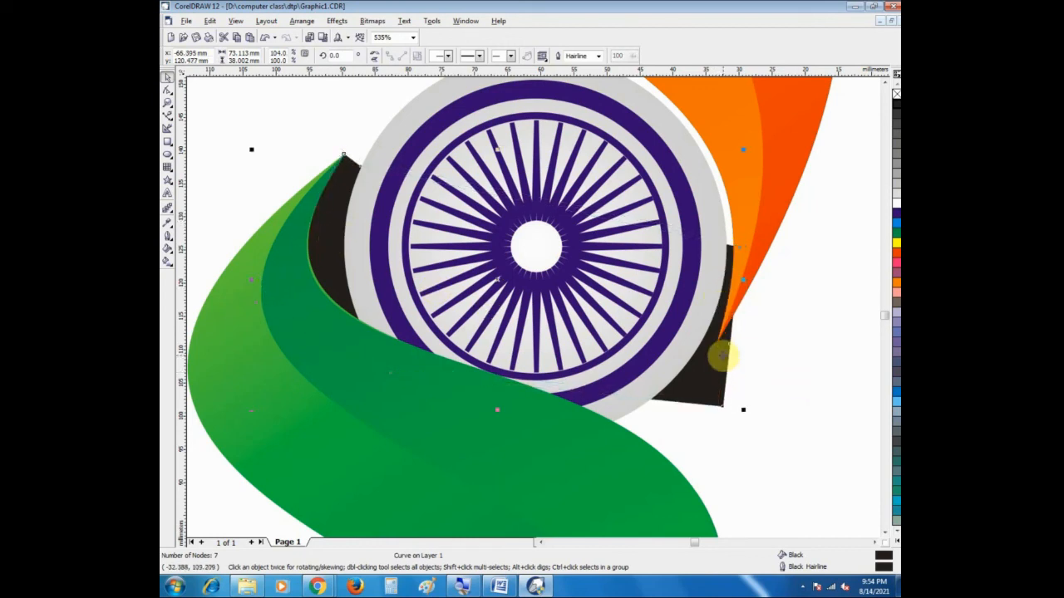
pyautogui.click(717, 241)
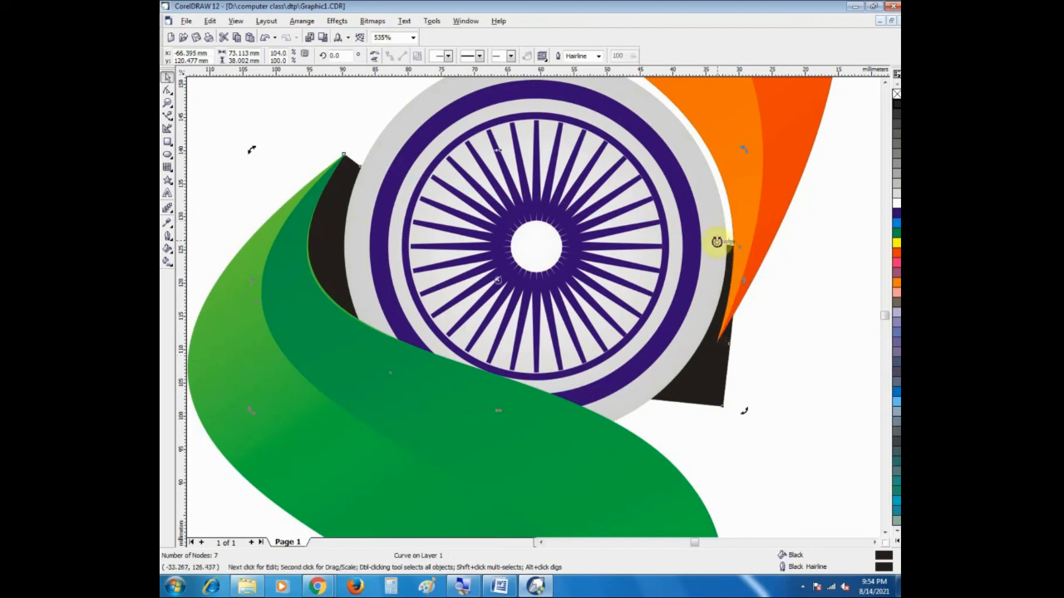
pyautogui.click(801, 304)
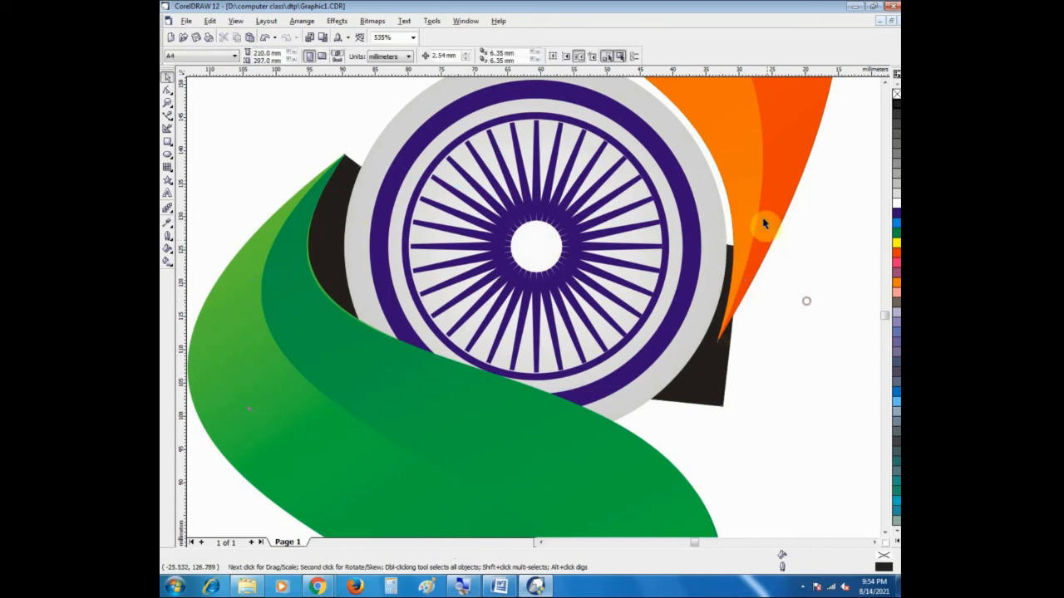
pyautogui.click(721, 230)
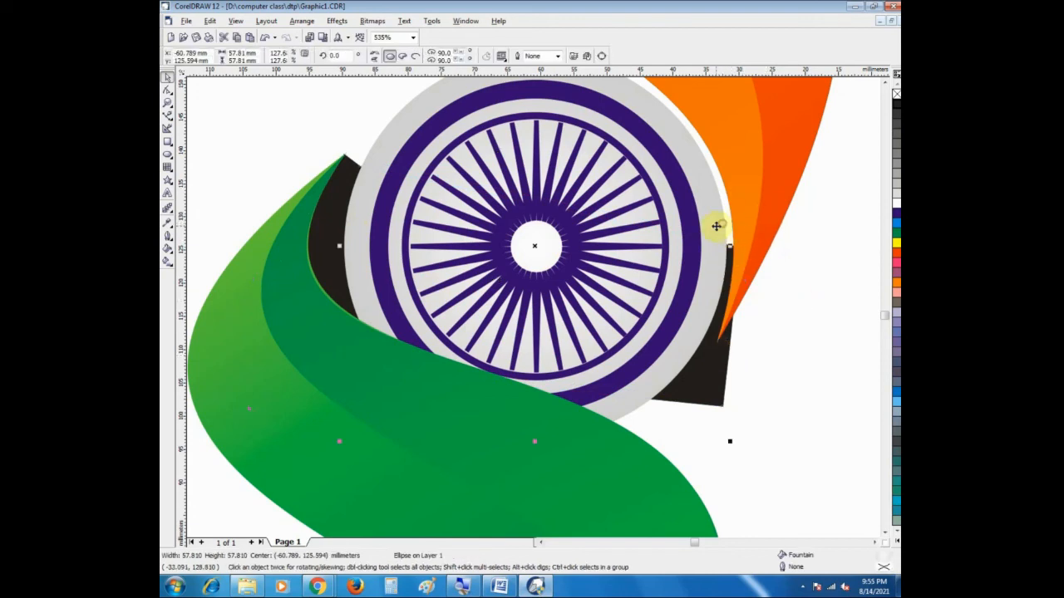
pyautogui.click(617, 240)
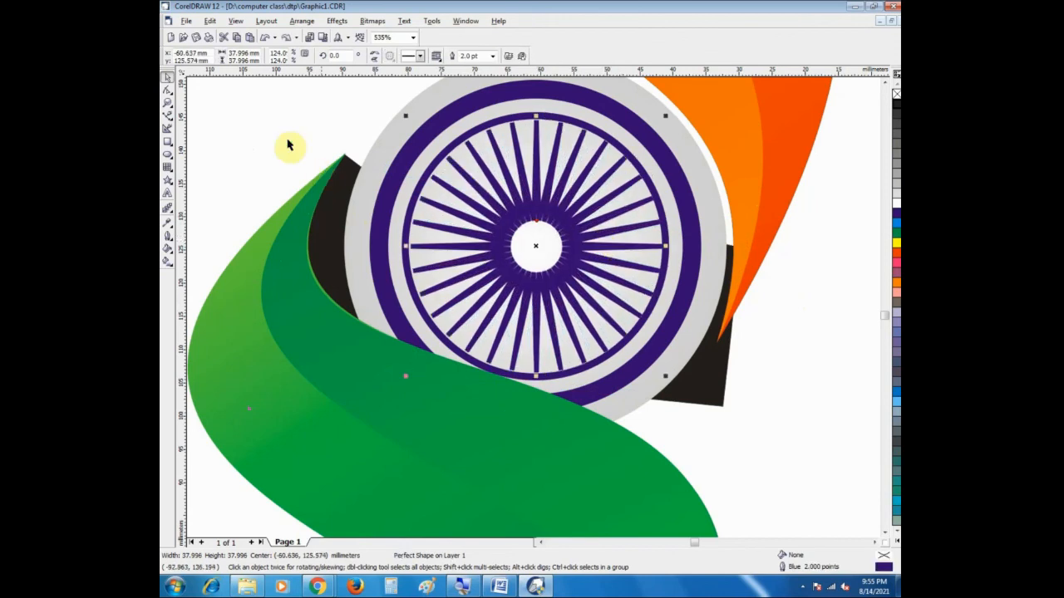
# Step: Select the redrawn wheel's parts together with the black backing shape and group them
pyautogui.click(166, 106)
pyautogui.rightClick(507, 185)
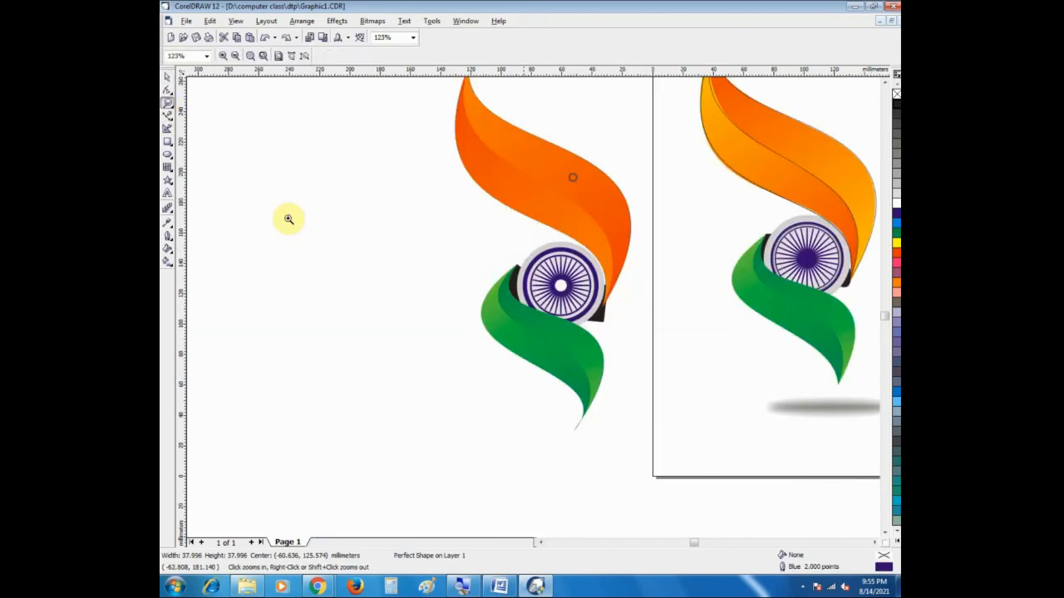
pyautogui.click(166, 77)
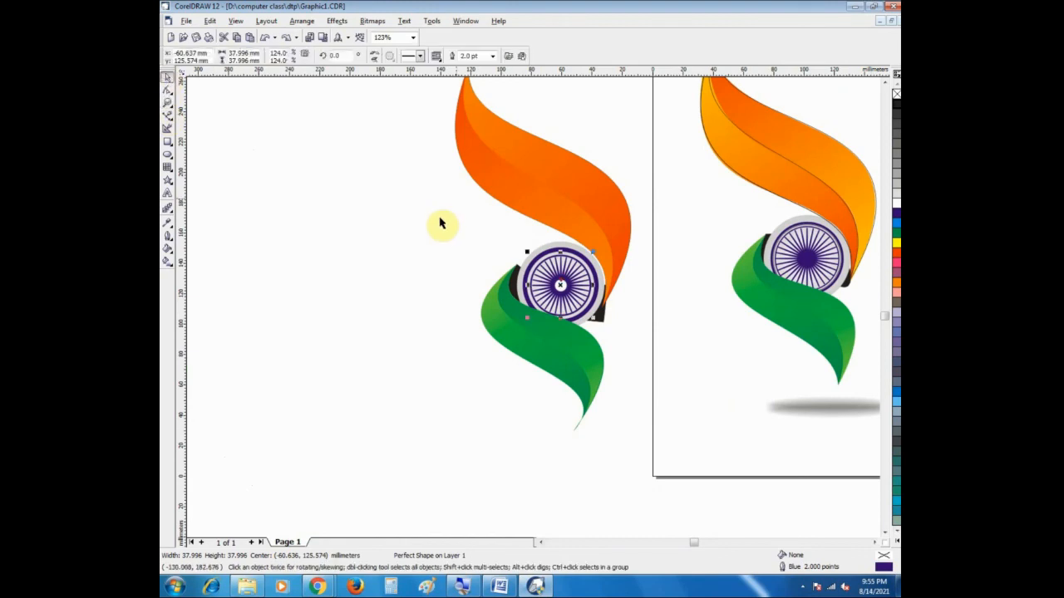
pyautogui.moveTo(460, 218); pyautogui.dragTo(623, 352)
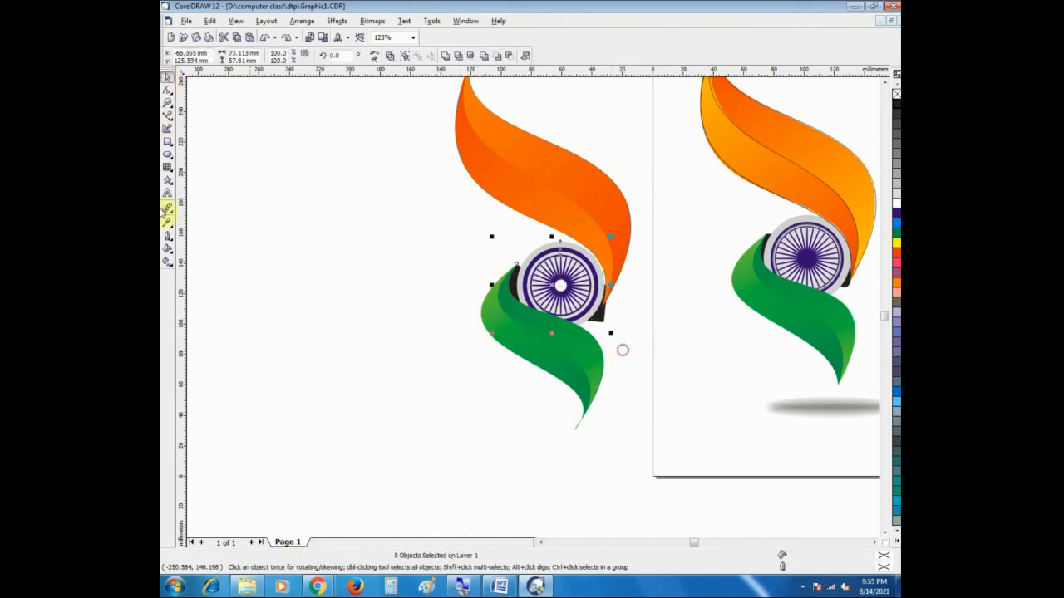
pyautogui.hotkey('ctrl', 'g')
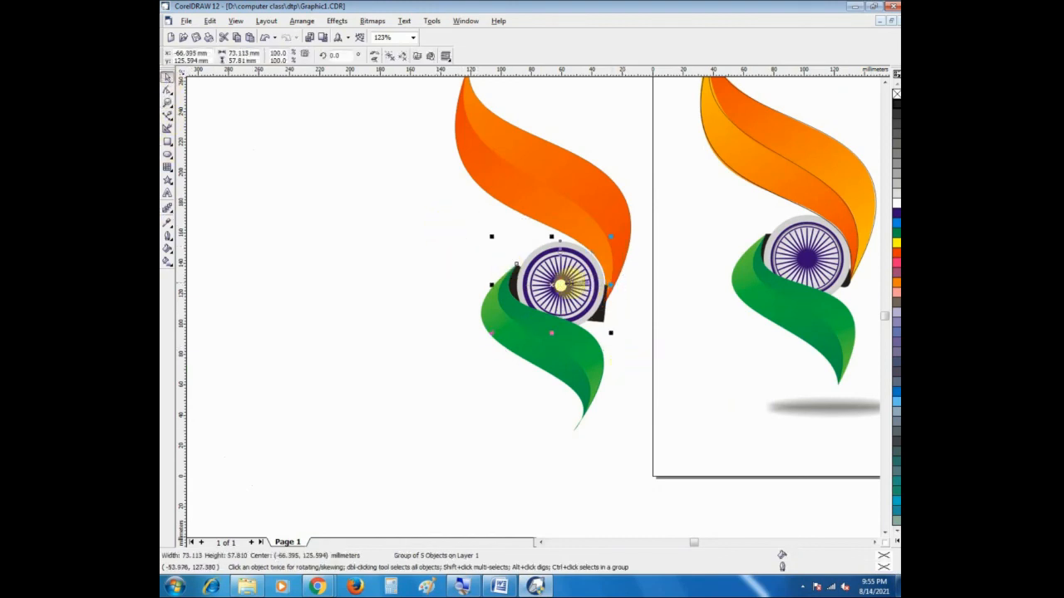
# Step: Move the wheel group about 1 mm right and 0.4 mm up against the saffron ribbon
pyautogui.click(168, 103)
pyautogui.moveTo(479, 225); pyautogui.dragTo(635, 352)
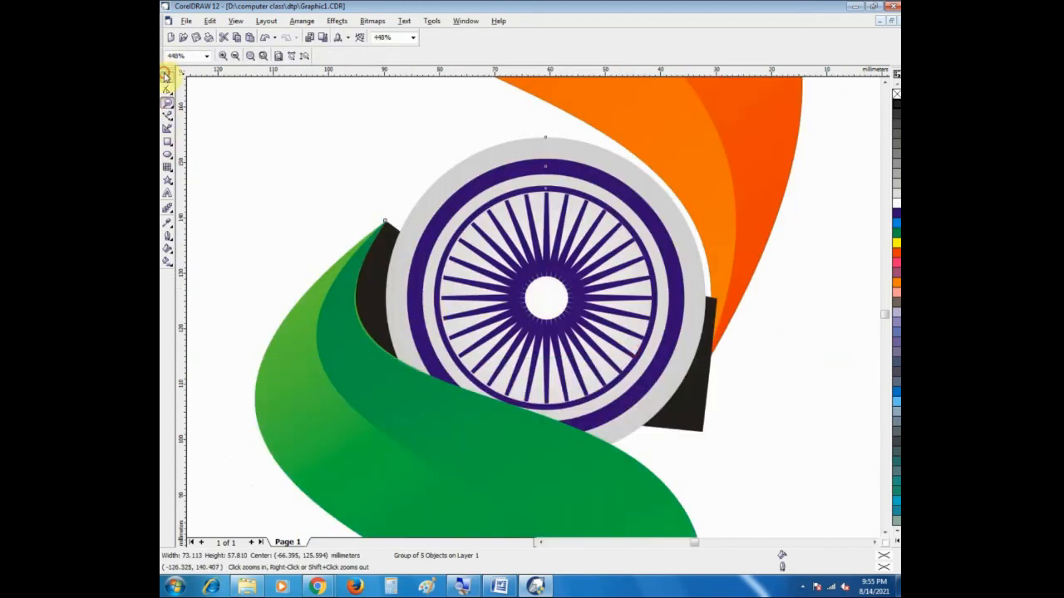
pyautogui.click(165, 76)
pyautogui.moveTo(559, 246); pyautogui.dragTo(565, 244)
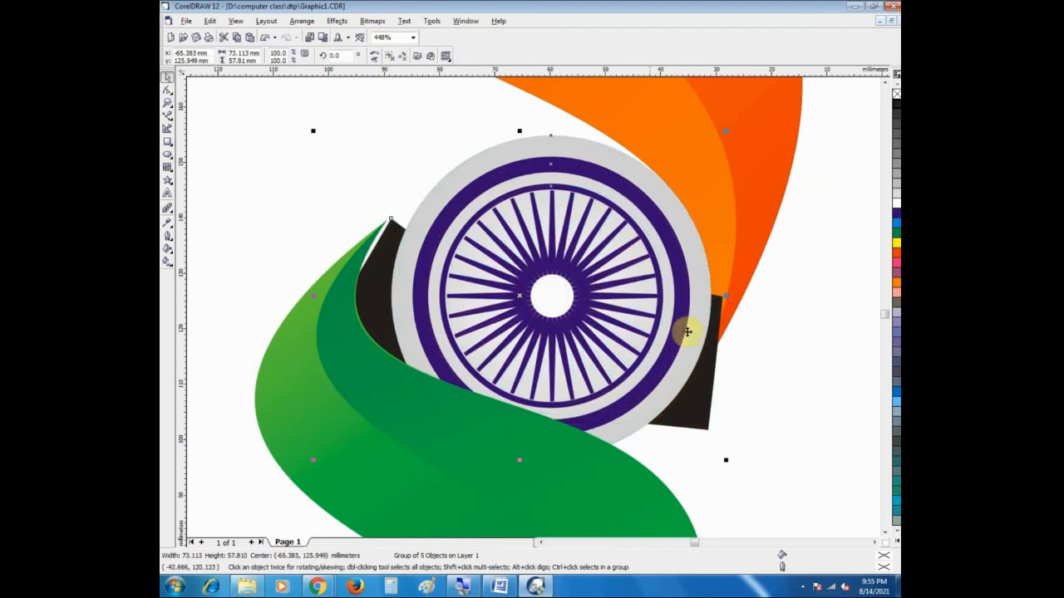
# Step: Move the green ribbon about 1 mm right and slightly up to fit against the wheel and black shape
pyautogui.click(351, 297)
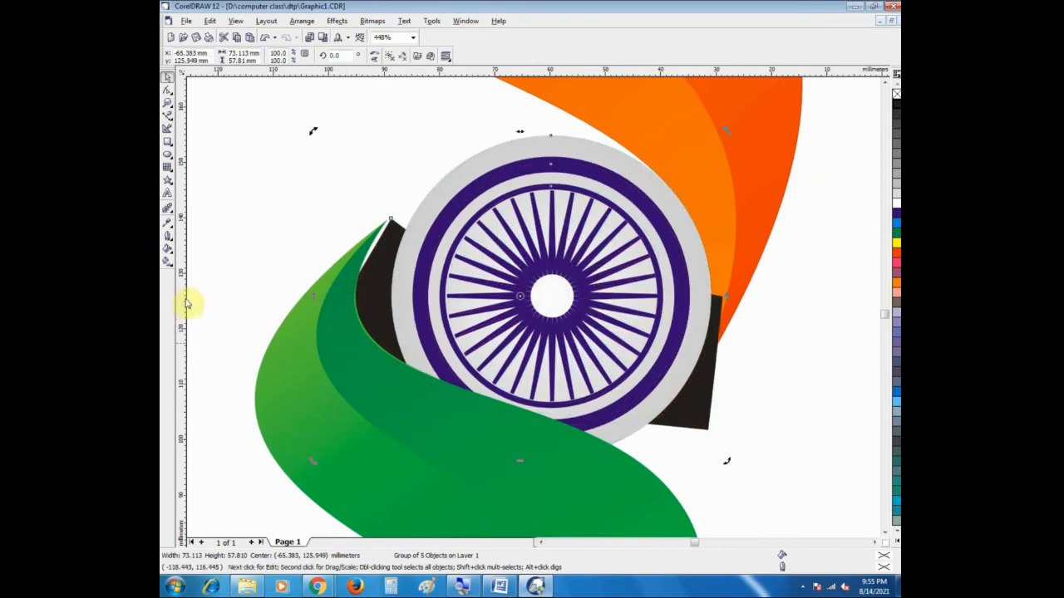
pyautogui.moveTo(275, 380); pyautogui.dragTo(282, 373)
pyautogui.doubleClick(705, 391)
pyautogui.click(726, 387)
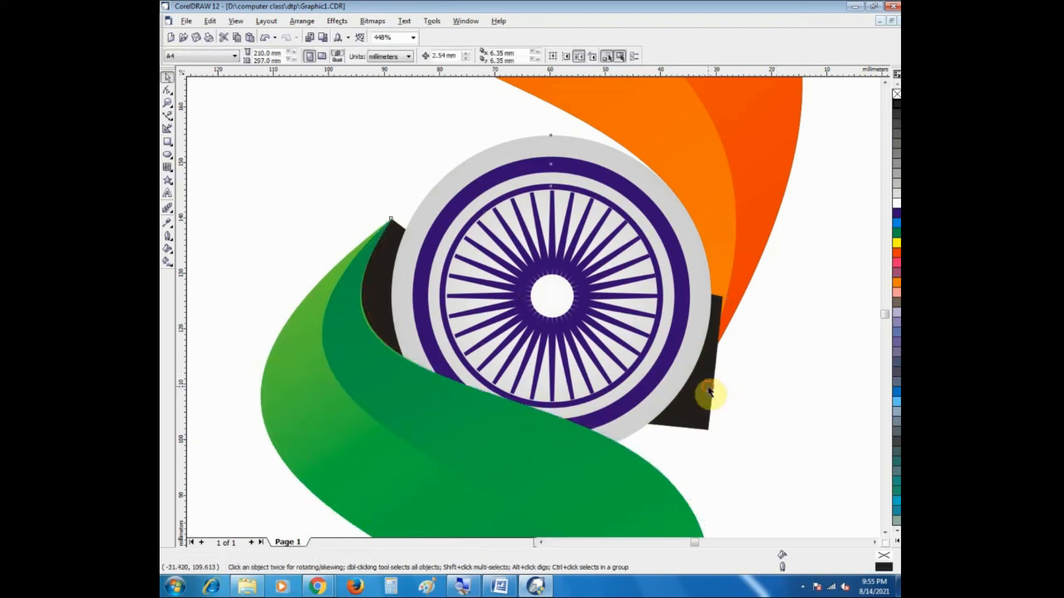
# Step: Send the wheel group to the back so that the saffron ribbon's lower tip overlaps it
pyautogui.click(706, 389)
pyautogui.rightClick(706, 387)
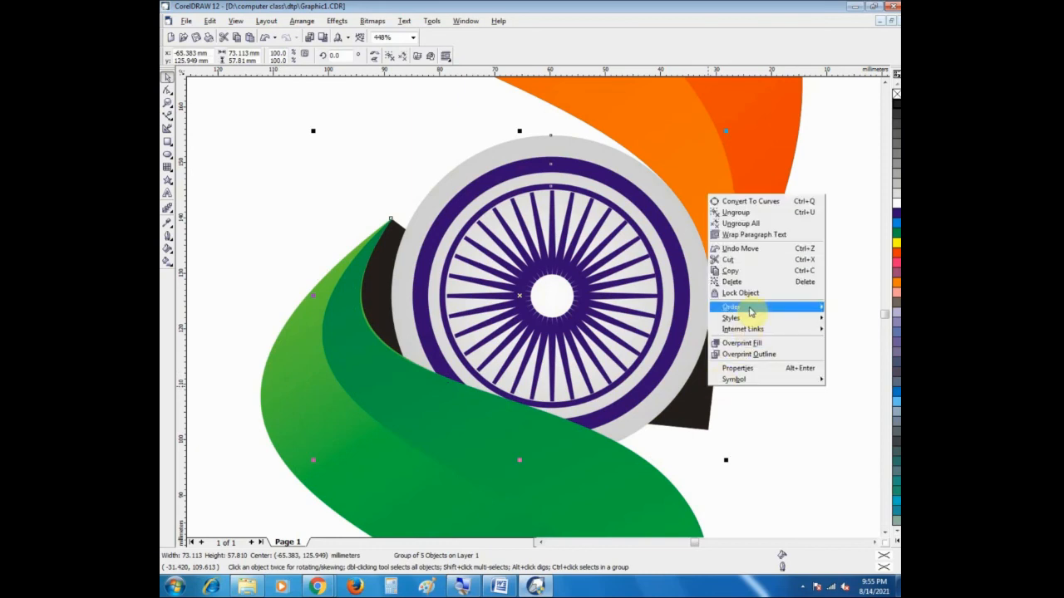
pyautogui.moveTo(750, 308)
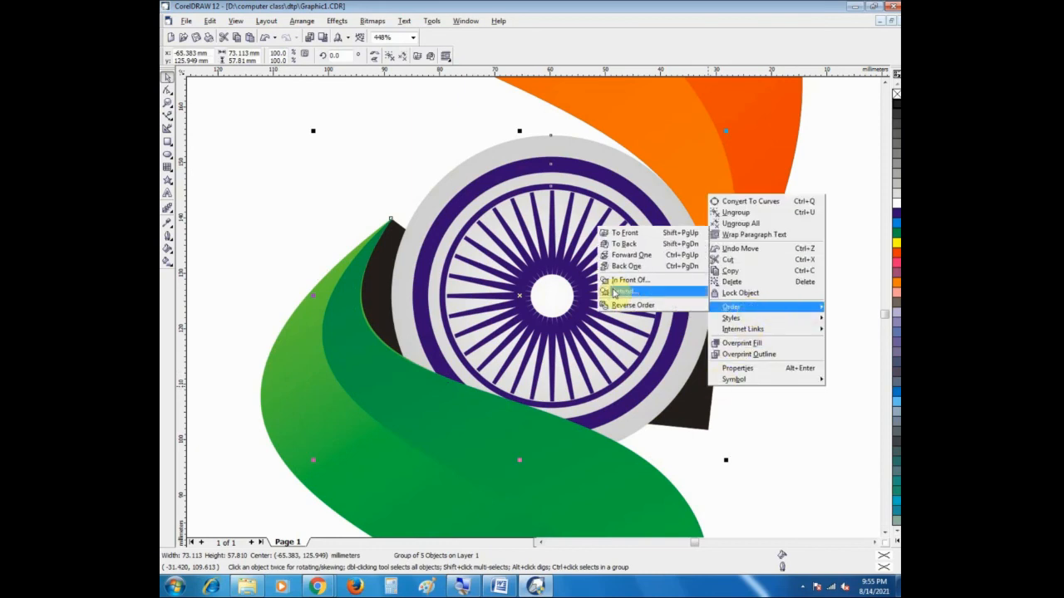
pyautogui.click(624, 243)
# Step: Convert the grouped wheel objects to curves
pyautogui.click(681, 407)
pyautogui.click(304, 247)
pyautogui.click(393, 279)
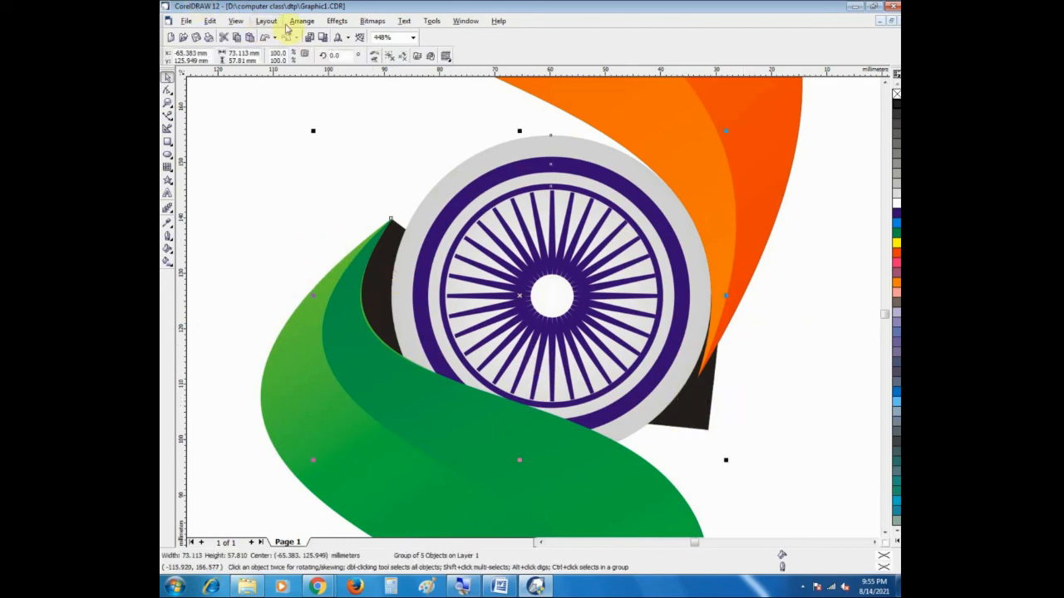
pyautogui.click(301, 20)
pyautogui.click(341, 196)
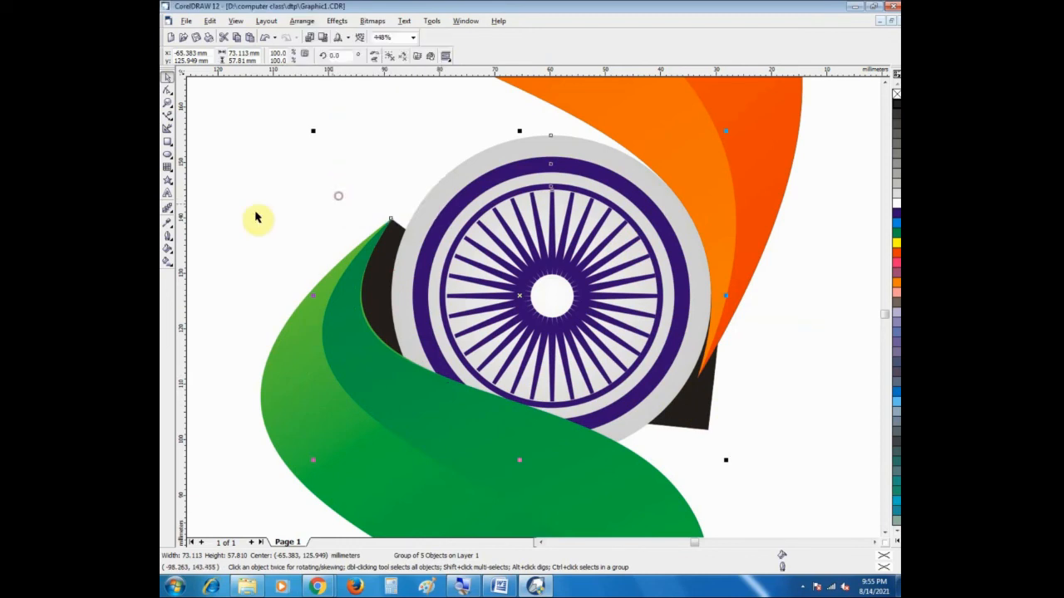
# Step: Ungroup the wheel's objects and select only the black backing shape
pyautogui.click(166, 91)
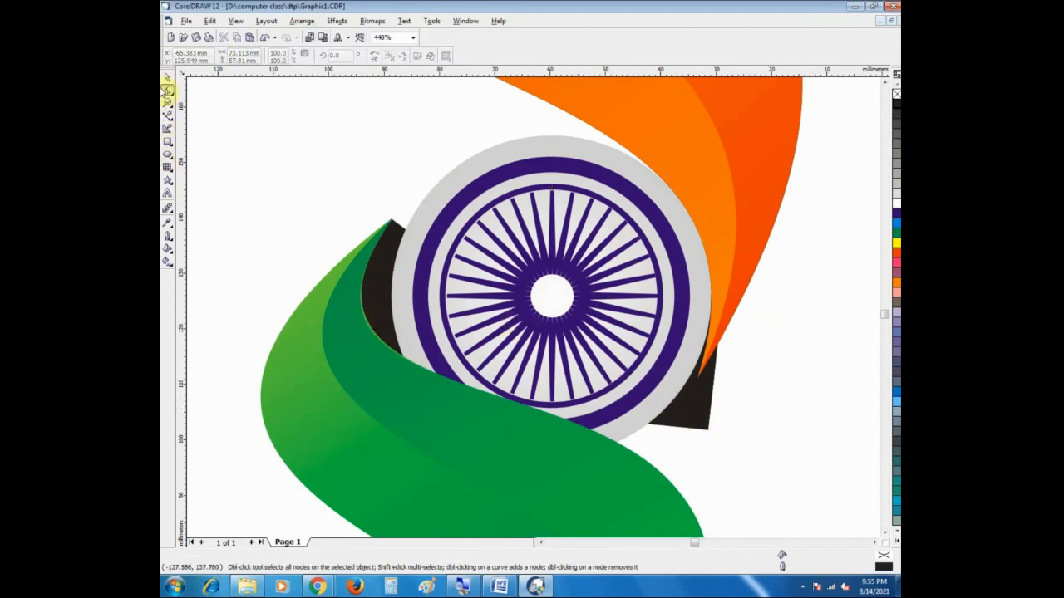
pyautogui.click(165, 77)
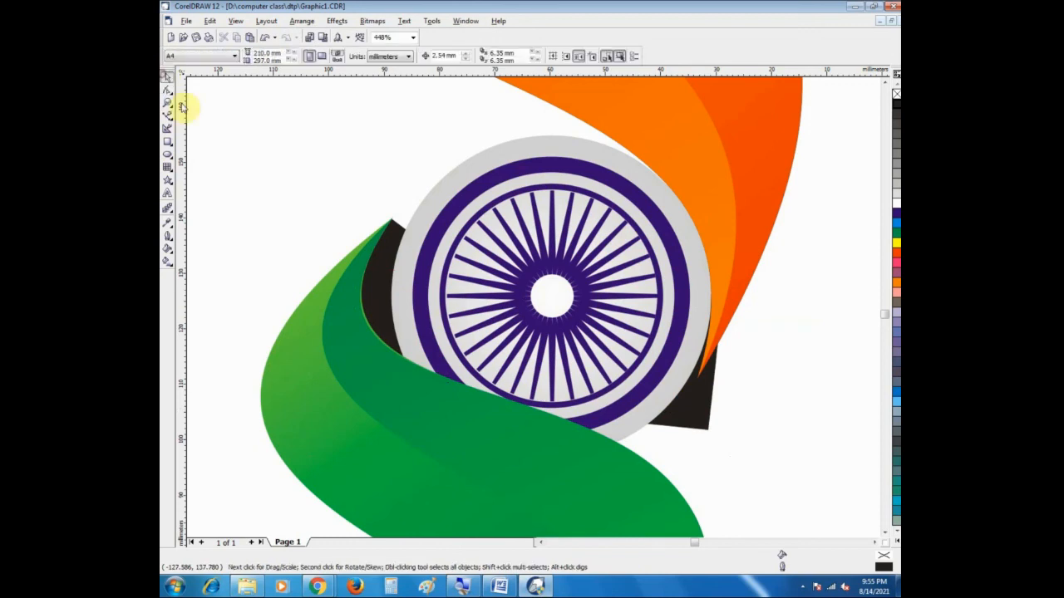
pyautogui.click(398, 226)
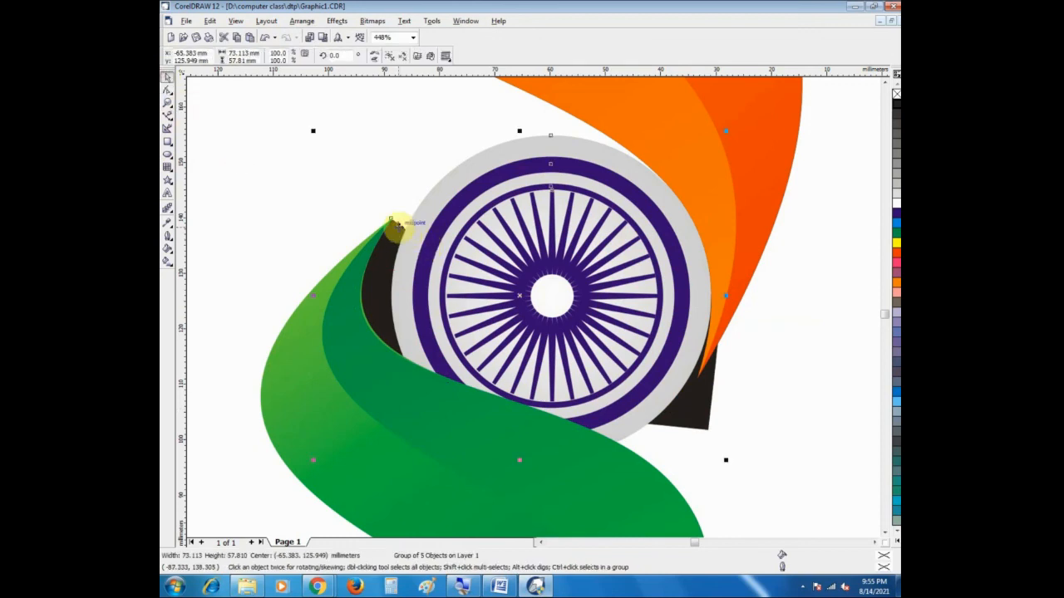
pyautogui.hotkey('ctrl', 'u')
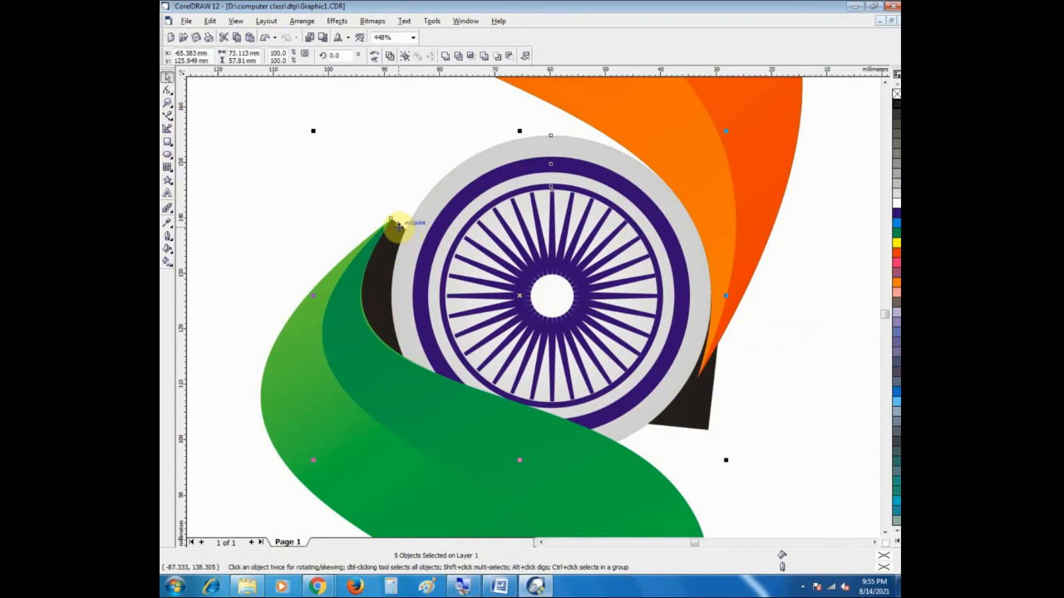
pyautogui.click(354, 191)
pyautogui.click(376, 257)
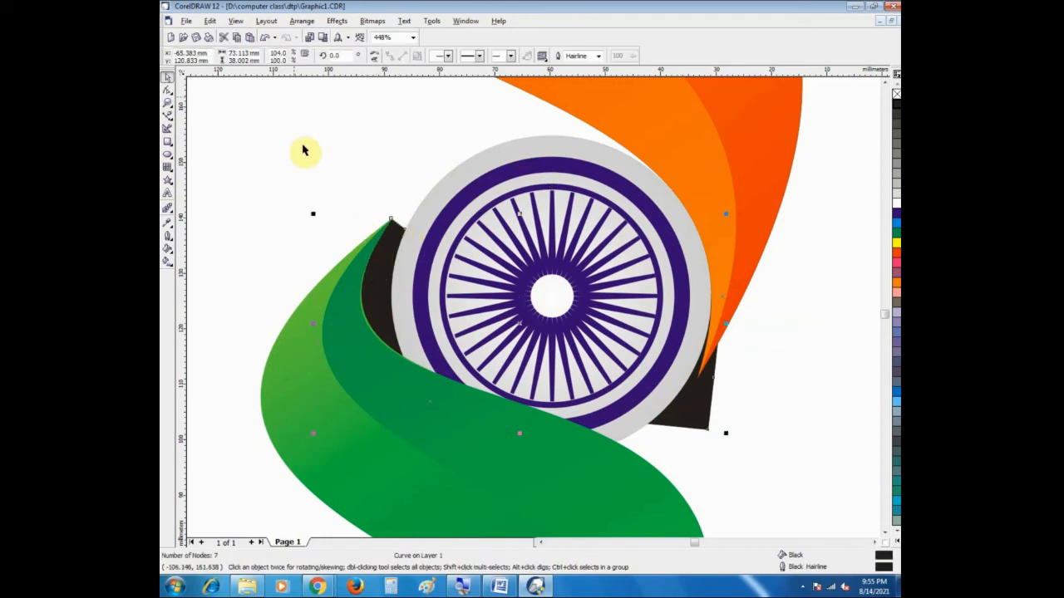
# Step: Convert the segment at the node beside the saffron ribbon's tip to a curve and move that node about 1.6 mm outward
pyautogui.click(168, 91)
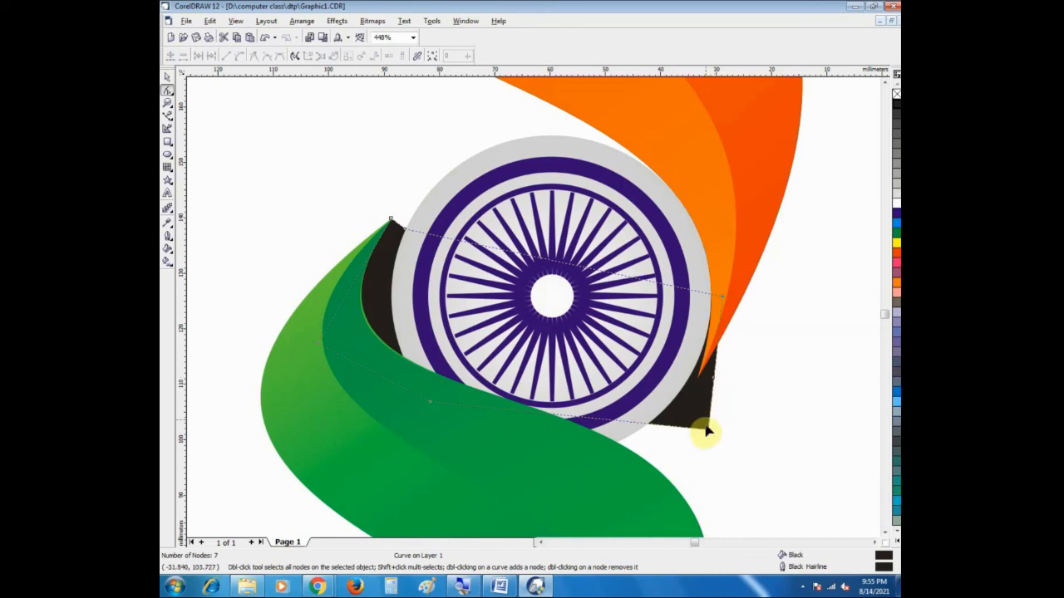
pyautogui.click(713, 379)
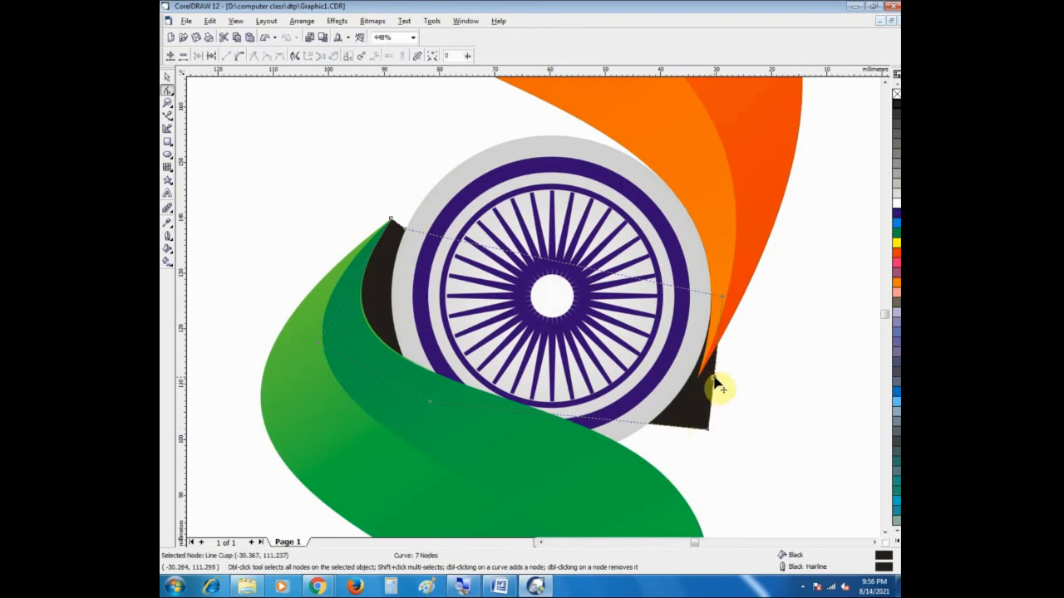
pyautogui.rightClick(713, 379)
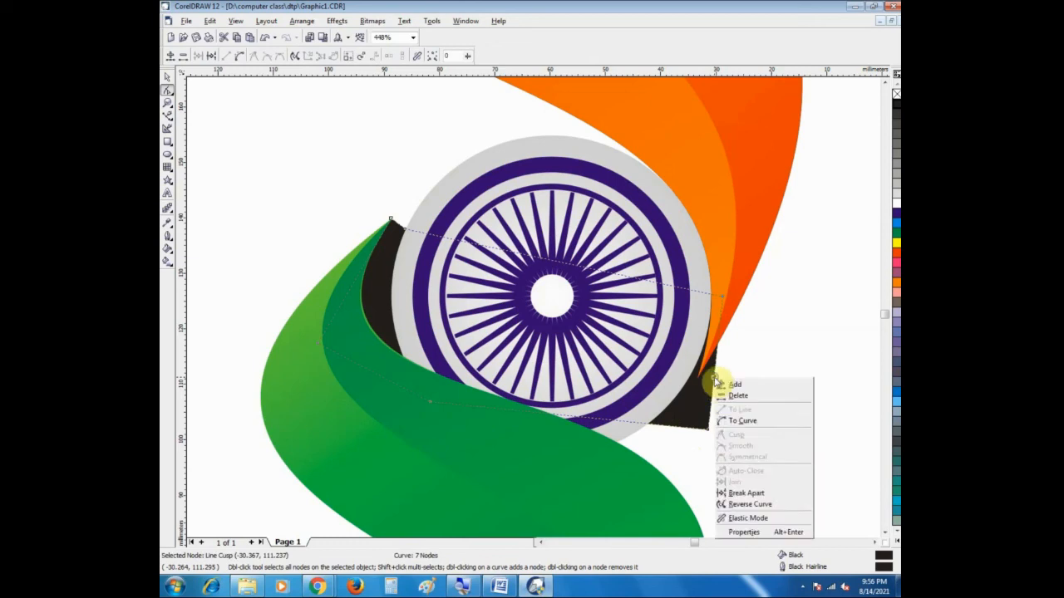
pyautogui.click(742, 422)
pyautogui.moveTo(713, 379); pyautogui.dragTo(723, 382)
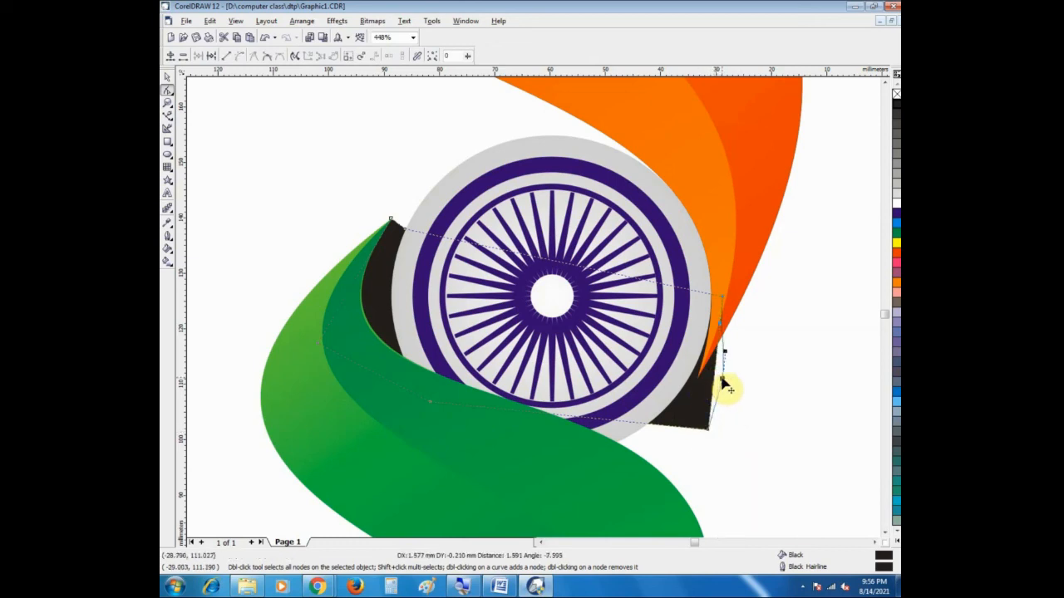
# Step: Try deleting the corner node at the lower end of the black shape, and undo the deletion
pyautogui.click(708, 431)
pyautogui.rightClick(708, 431)
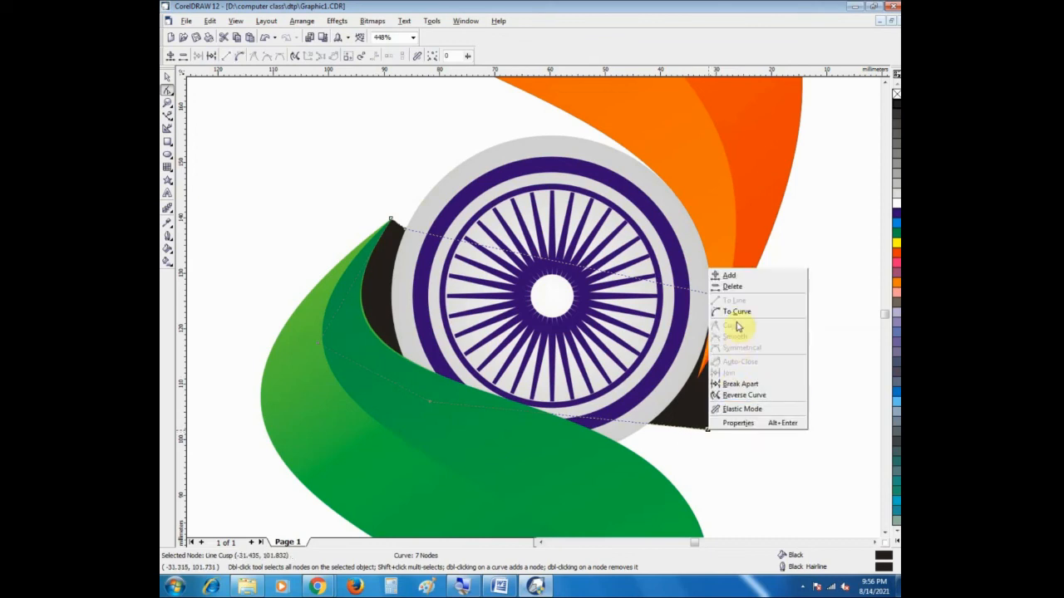
pyautogui.click(735, 287)
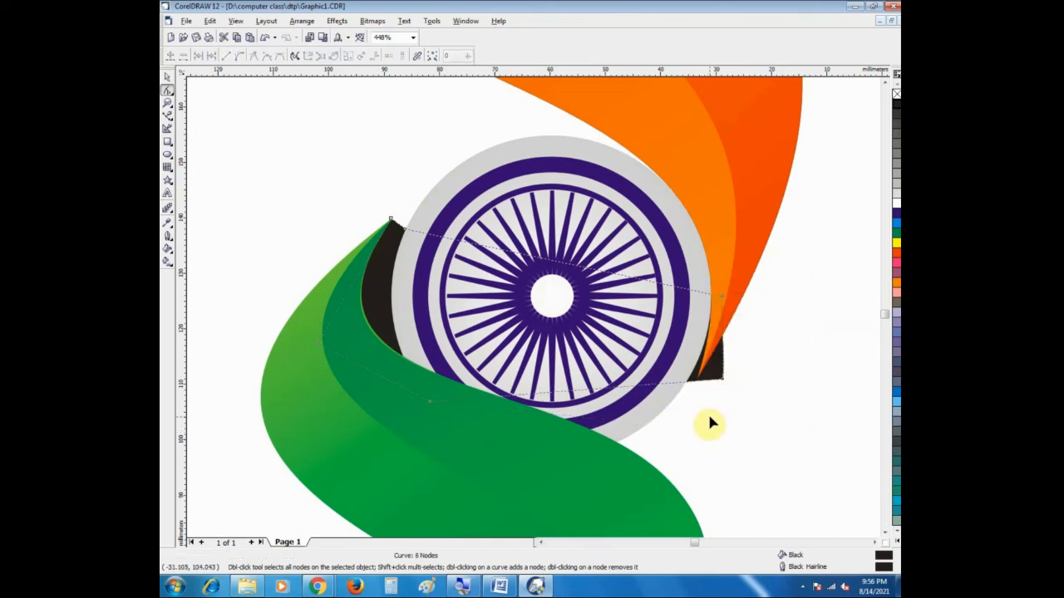
pyautogui.hotkey('ctrl', 'z')
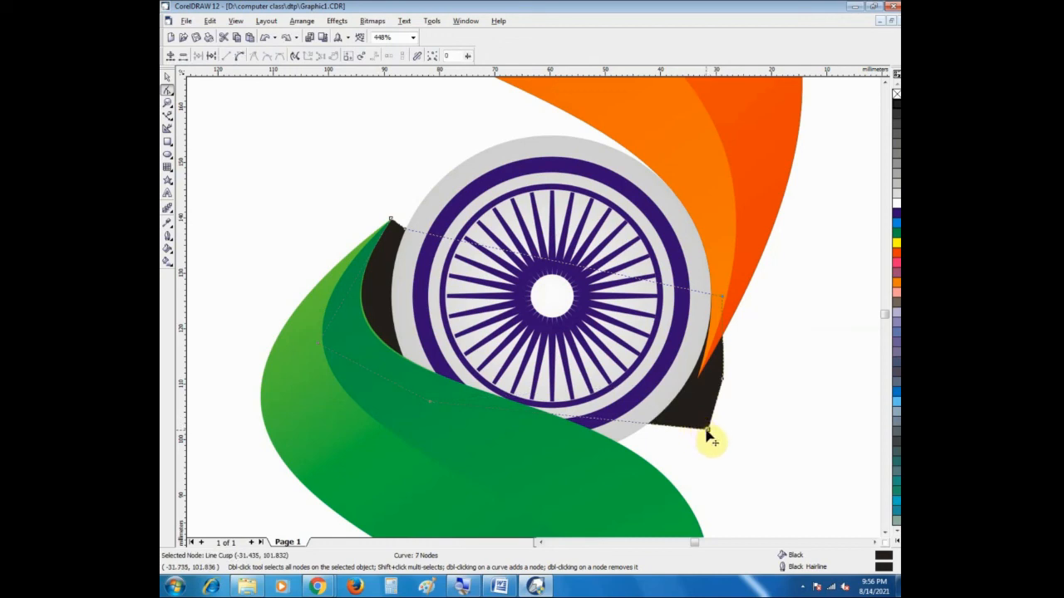
# Step: Convert the black shape's lower edge and the side edge below the saffron ribbon's tip to curves and bow the lower edge outward
pyautogui.rightClick(668, 428)
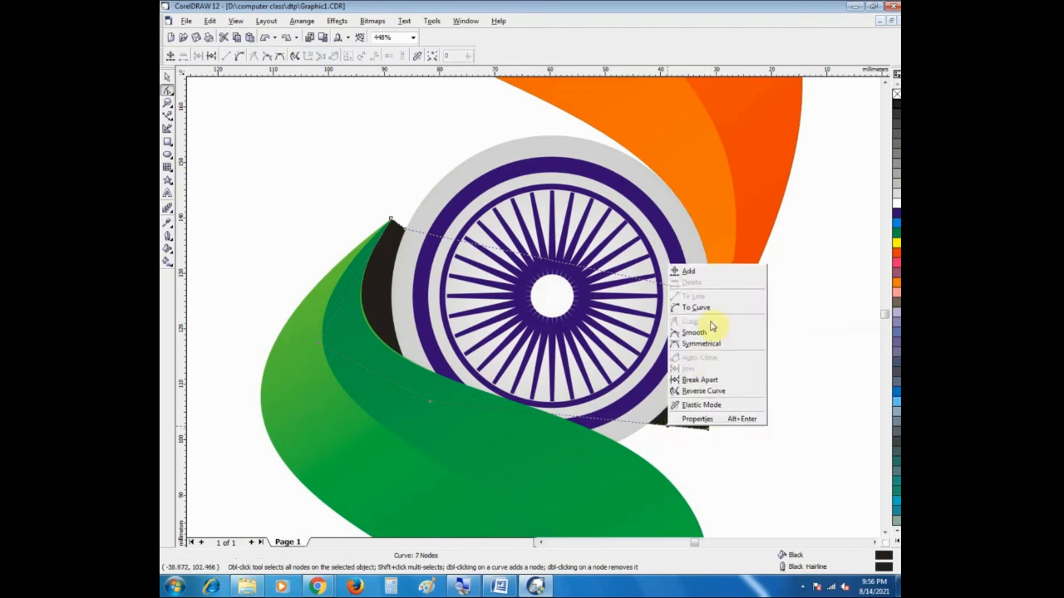
pyautogui.click(706, 312)
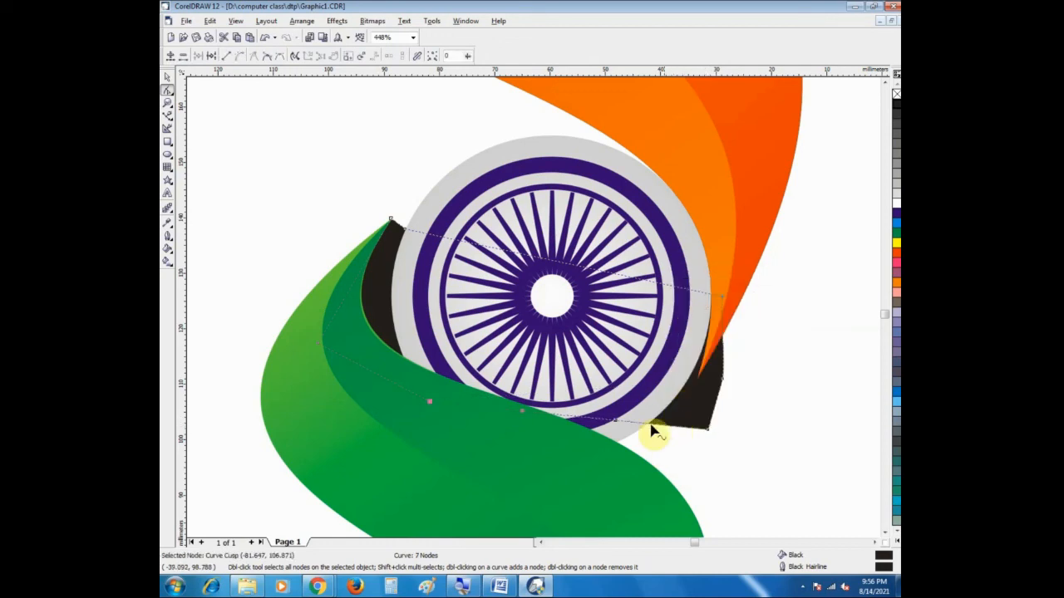
pyautogui.moveTo(652, 431); pyautogui.dragTo(690, 453)
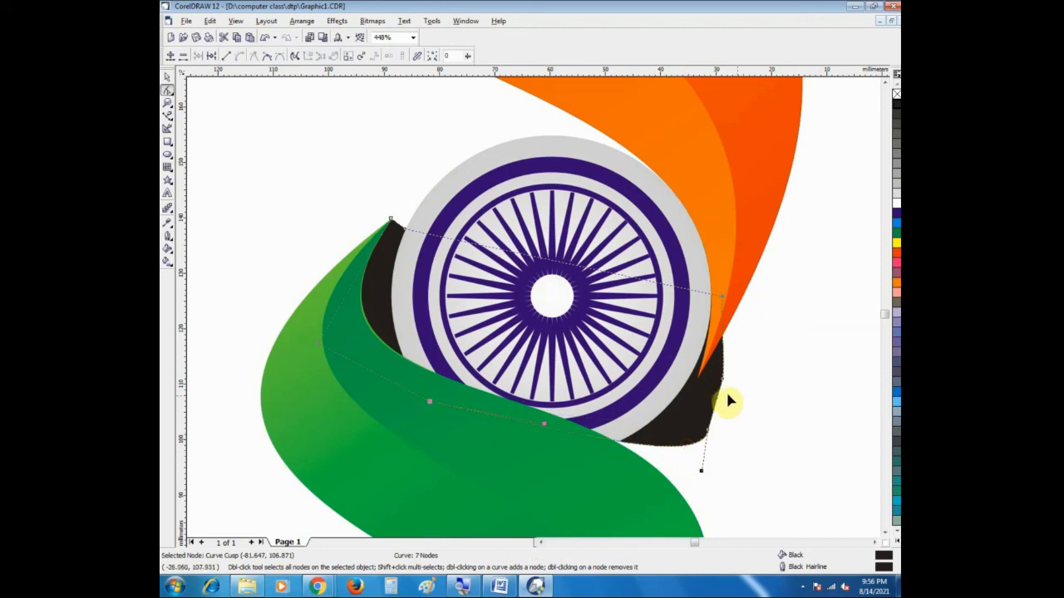
pyautogui.click(720, 407)
pyautogui.rightClick(722, 407)
pyautogui.click(737, 441)
pyautogui.moveTo(714, 405); pyautogui.dragTo(715, 427)
# Step: Delete the corner node between the black shape's two curved edges so that one rounded curve follows the wheel
pyautogui.rightClick(709, 431)
pyautogui.click(706, 449)
pyautogui.click(708, 431)
pyautogui.rightClick(709, 432)
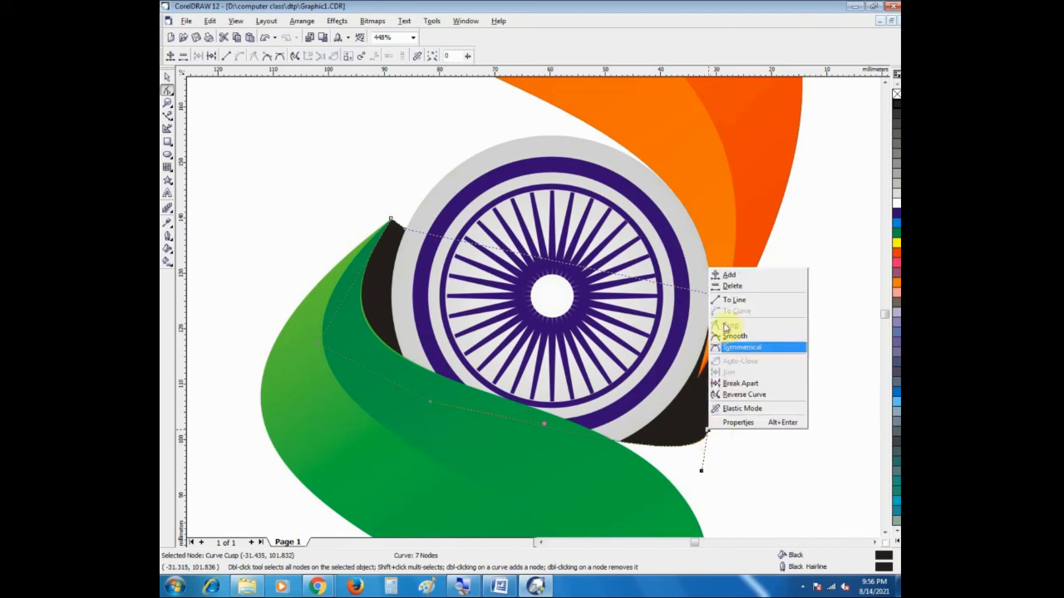
pyautogui.click(733, 286)
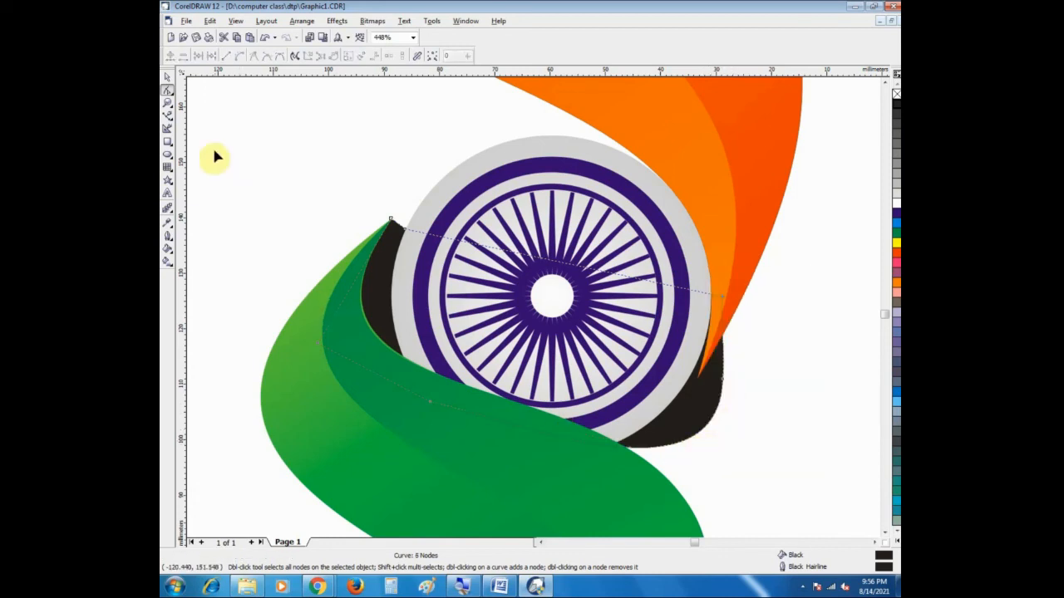
# Step: Examine the black shape's tip beside the green ribbon, the whole redrawn design and the original's ground shadow
pyautogui.click(168, 105)
pyautogui.rightClick(478, 292)
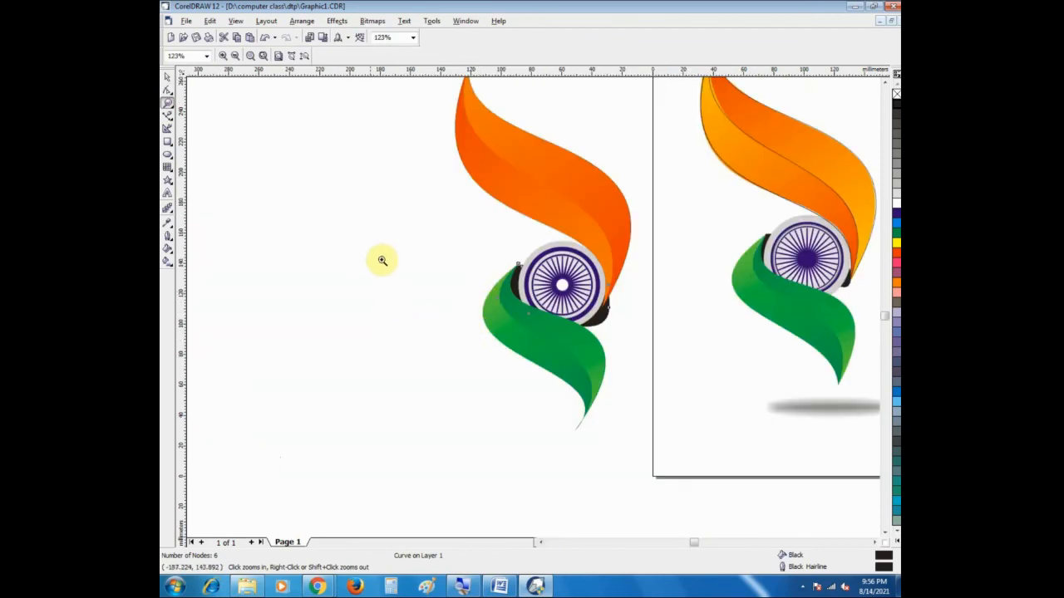
pyautogui.moveTo(485, 252); pyautogui.dragTo(557, 308)
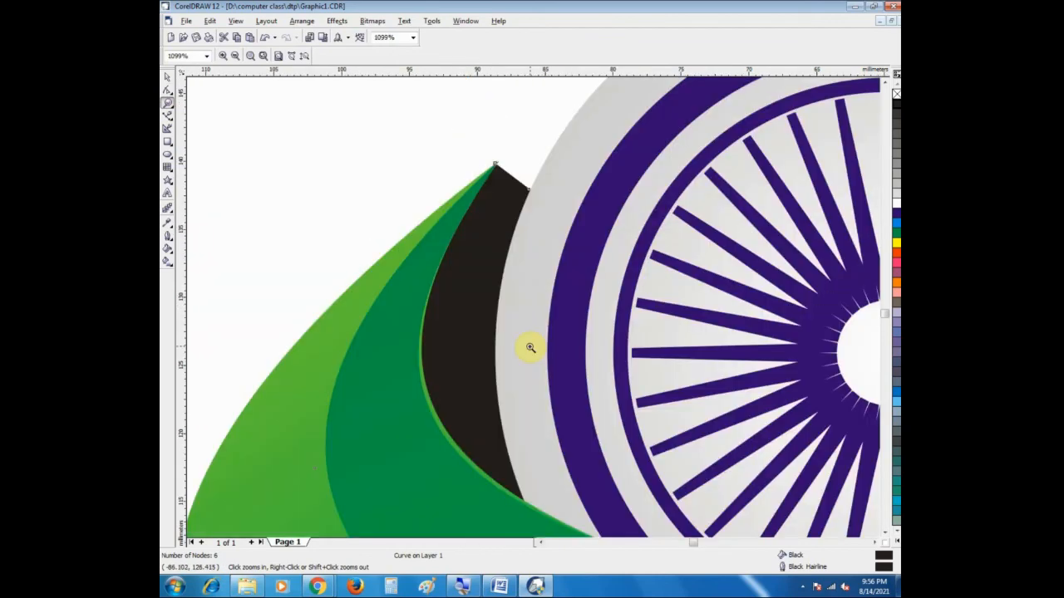
pyautogui.rightClick(608, 314)
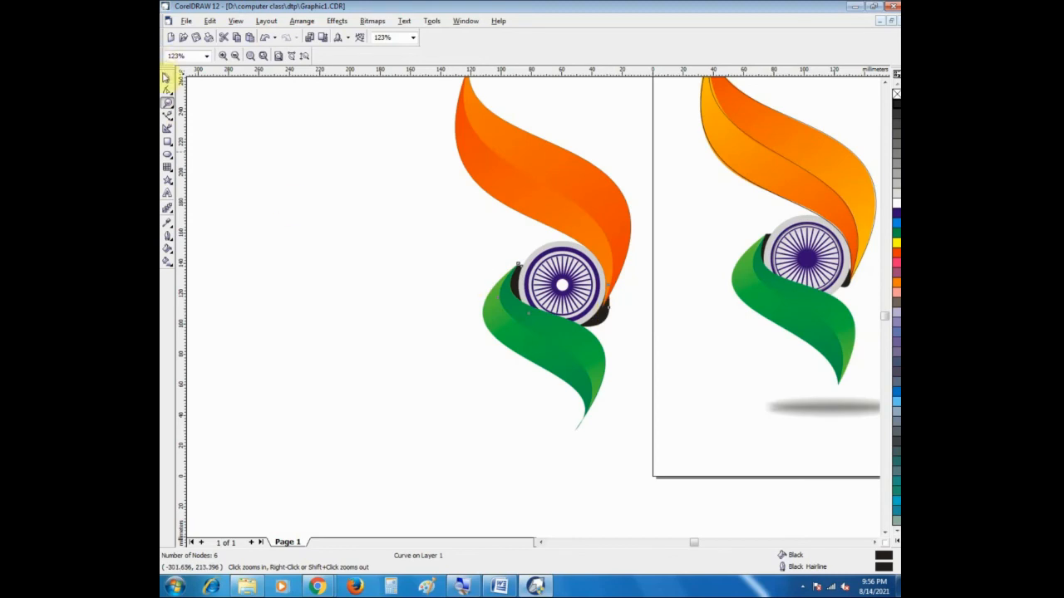
pyautogui.click(169, 81)
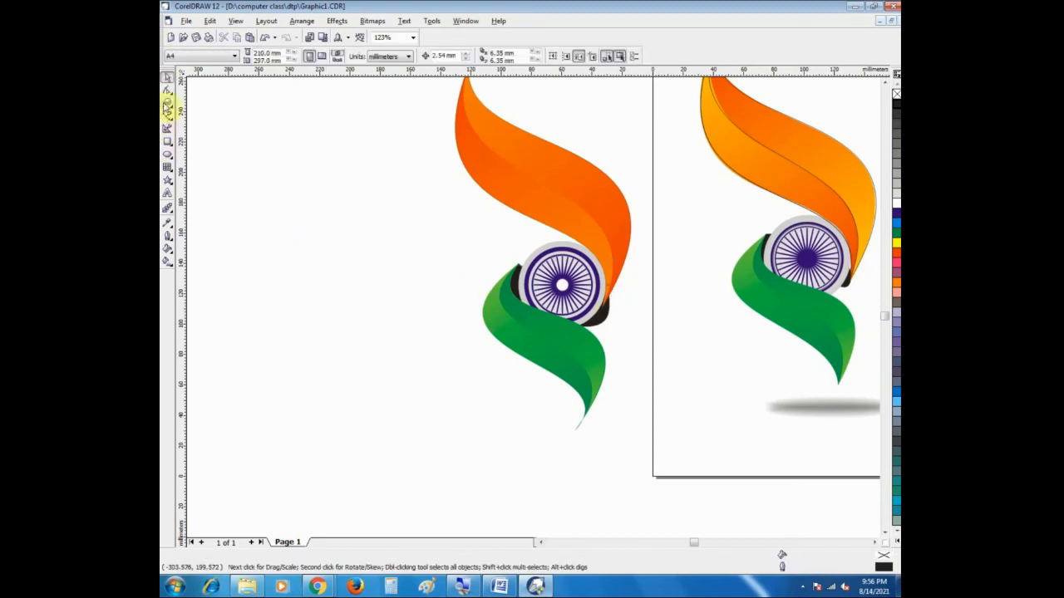
pyautogui.click(167, 104)
pyautogui.rightClick(469, 282)
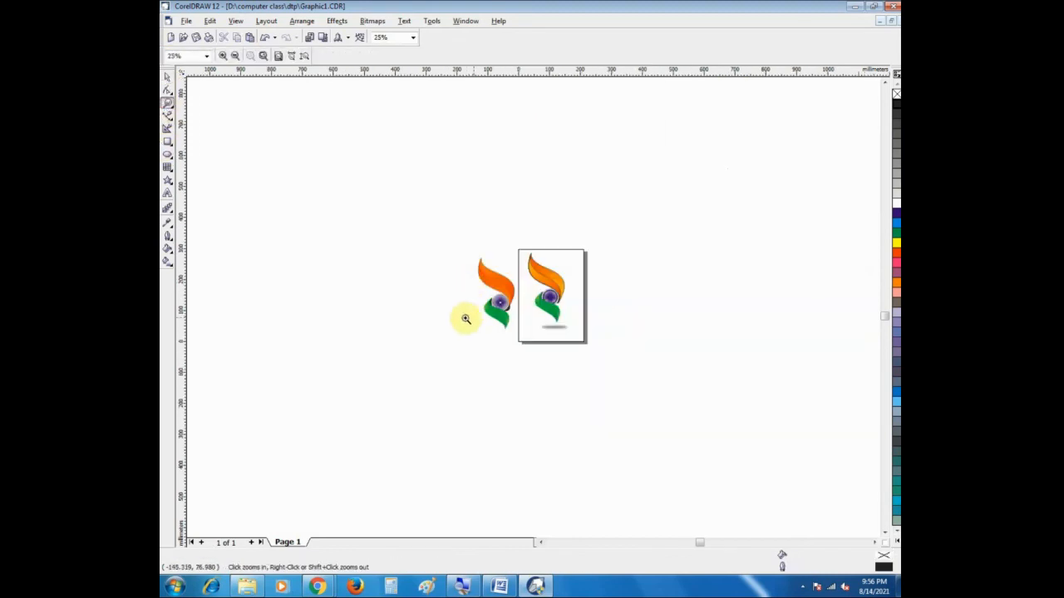
pyautogui.moveTo(441, 250); pyautogui.dragTo(543, 363)
pyautogui.click(167, 78)
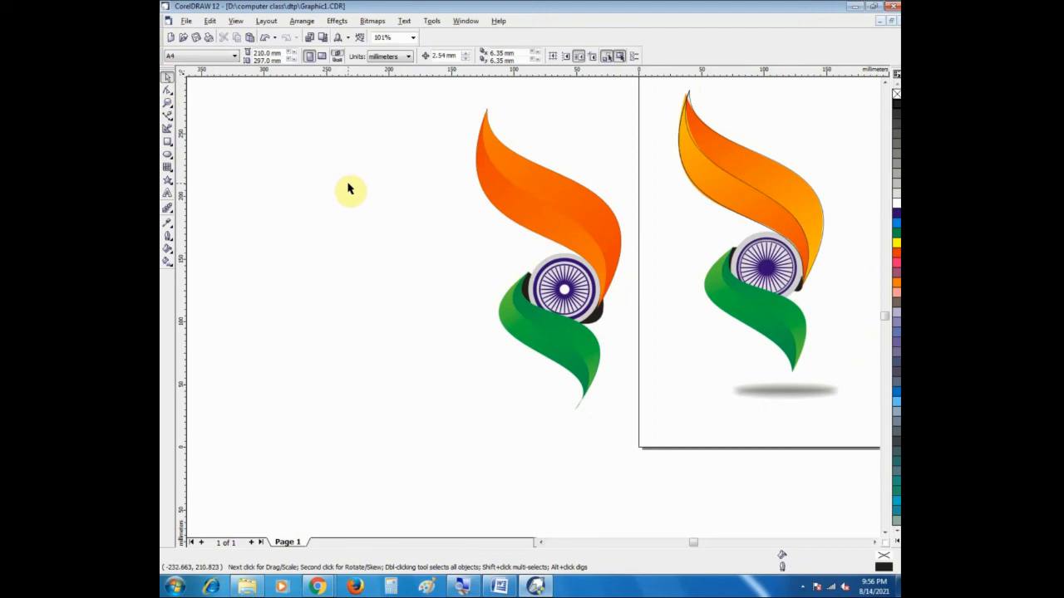
pyautogui.moveTo(443, 102); pyautogui.dragTo(632, 430)
pyautogui.click(885, 532)
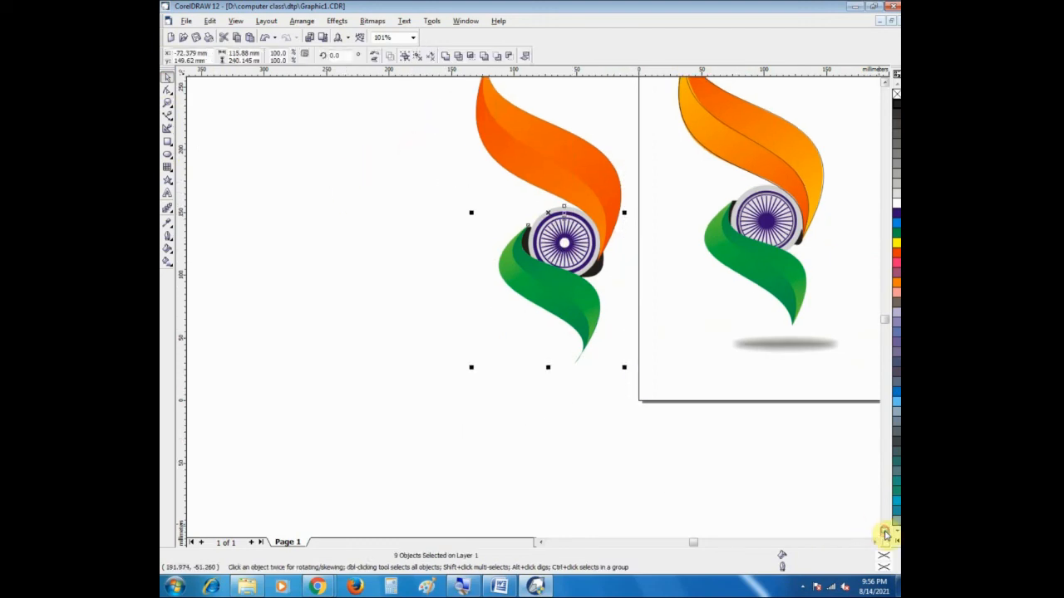
pyautogui.click(770, 344)
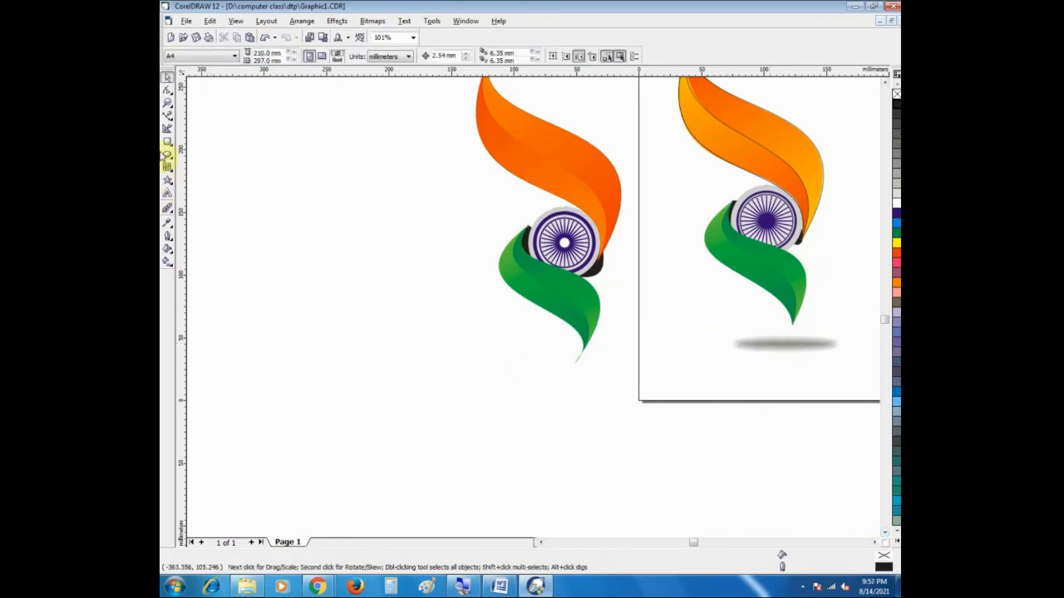
# Step: Draw a flat ellipse about 64 by 15 mm beneath the green ribbon's tip and move it down about 7 mm
pyautogui.click(167, 156)
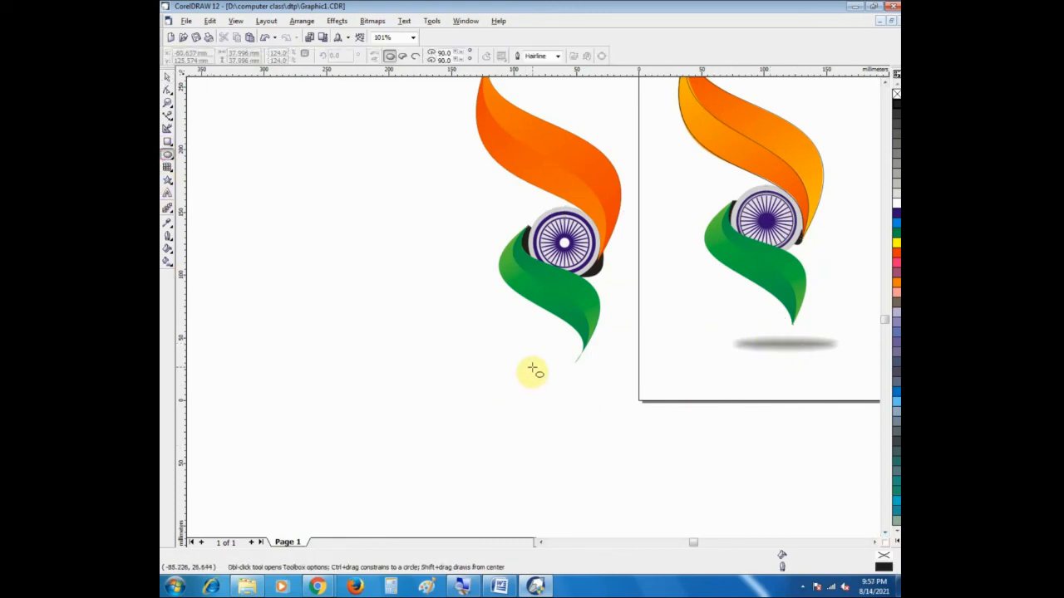
pyautogui.moveTo(536, 368); pyautogui.dragTo(620, 389)
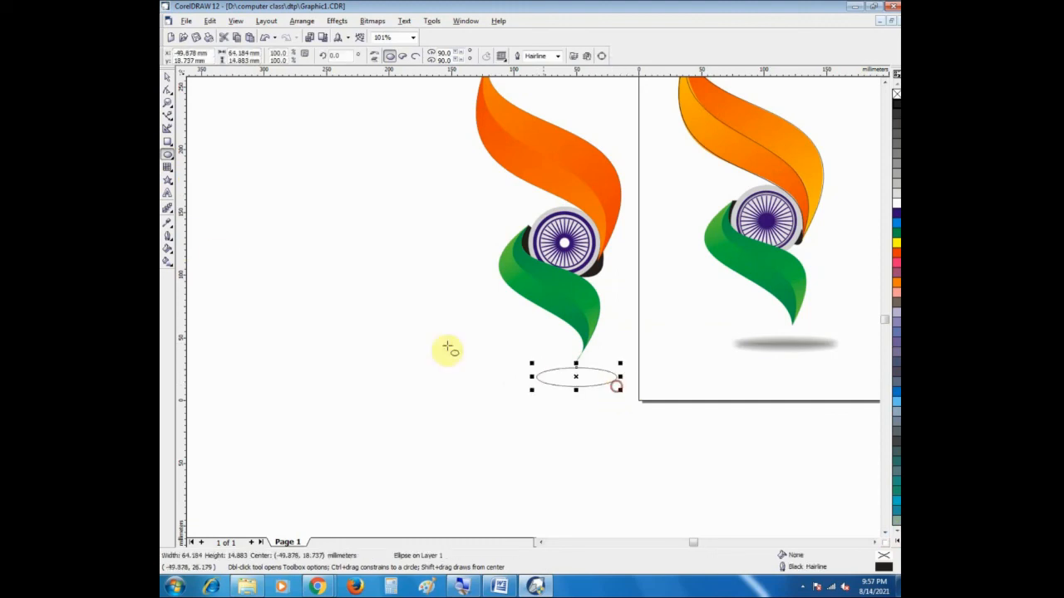
pyautogui.click(167, 78)
pyautogui.click(574, 379)
pyautogui.moveTo(574, 380); pyautogui.dragTo(575, 389)
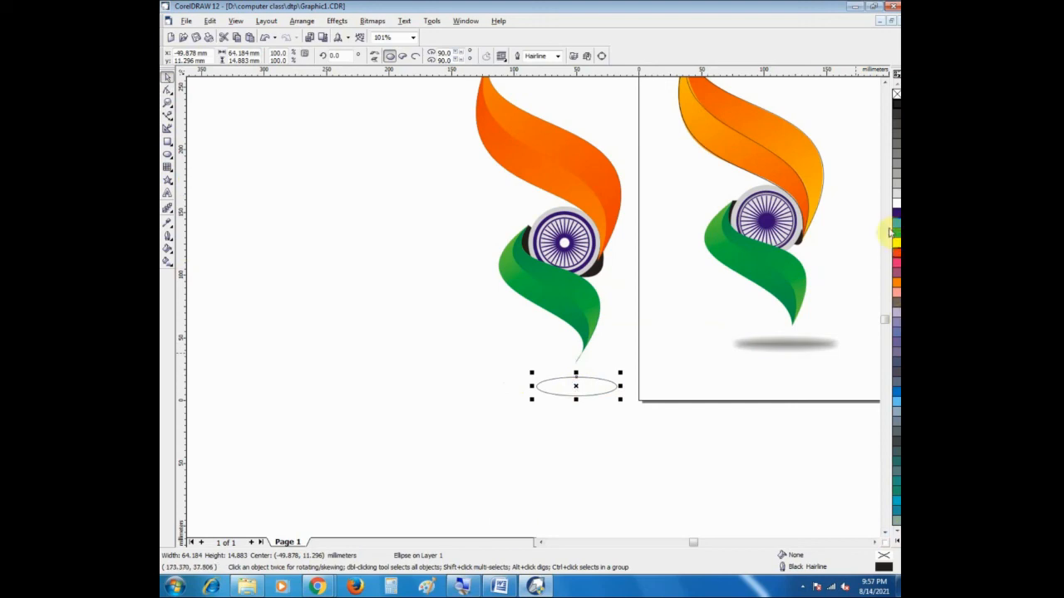
# Step: Give the ellipse a 20% Black fill and outline, and move it about 6 mm up towards the green ribbon's tip
pyautogui.click(896, 183)
pyautogui.rightClick(896, 183)
pyautogui.click(561, 380)
pyautogui.moveTo(561, 380); pyautogui.dragTo(560, 375)
pyautogui.click(544, 408)
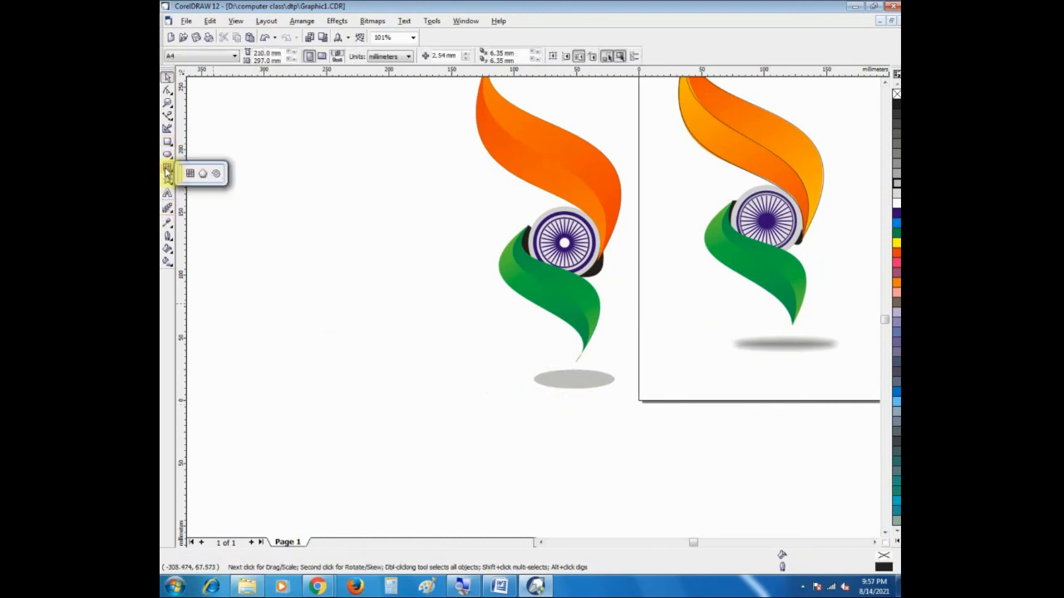
# Step: Select the grey ellipse with the Interactive Drop Shadow tool and return to the Pick tool
pyautogui.moveTo(167, 210)
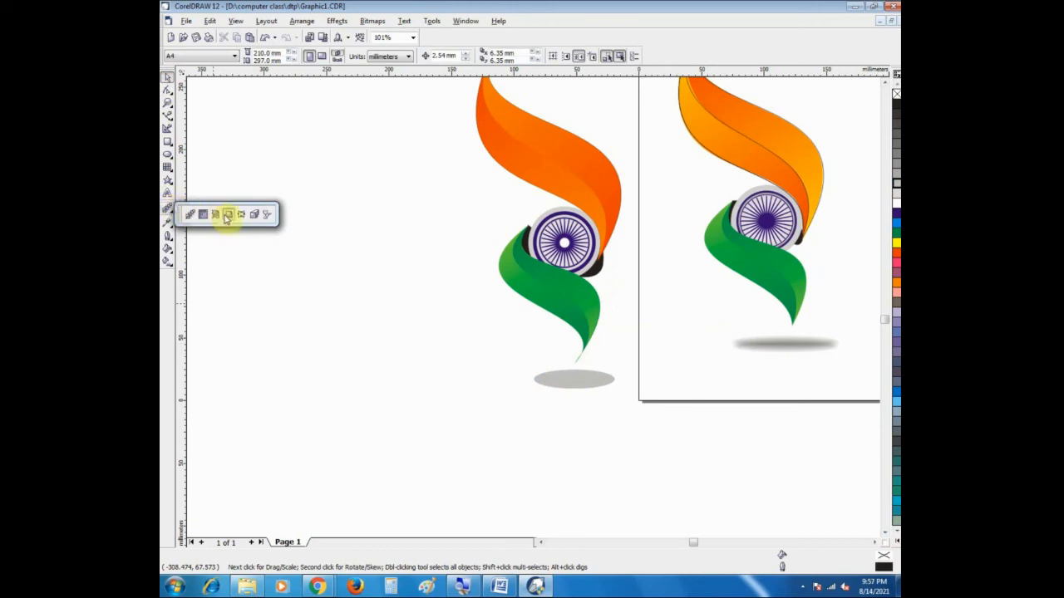
pyautogui.click(227, 215)
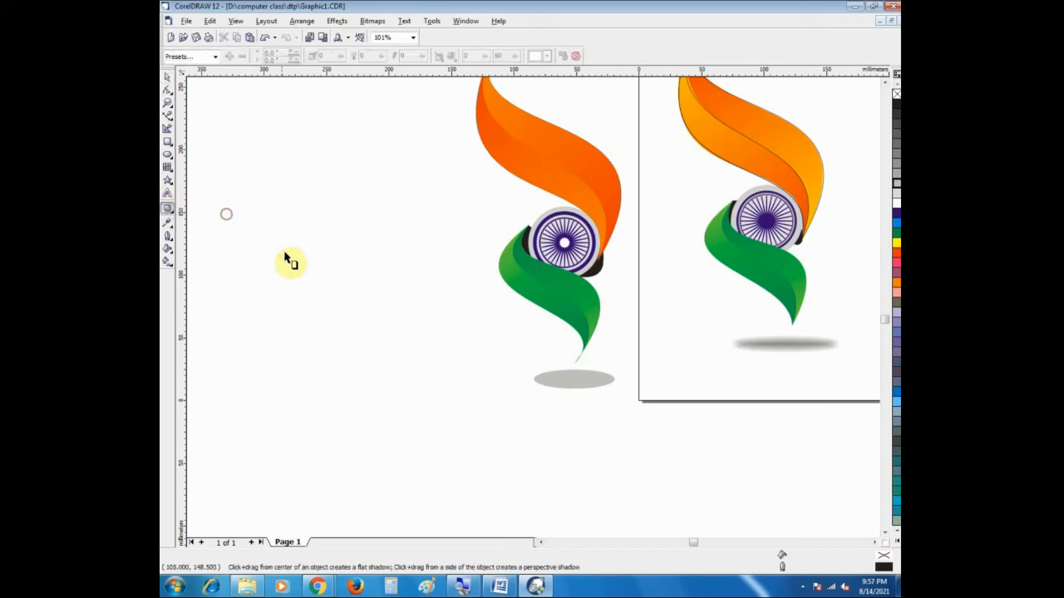
pyautogui.click(586, 387)
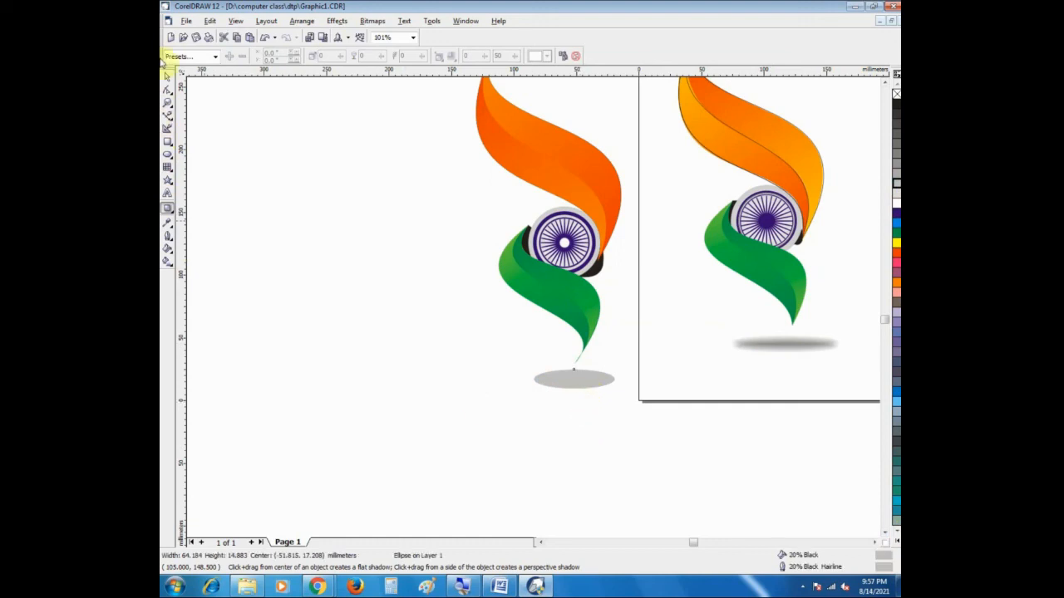
pyautogui.click(167, 75)
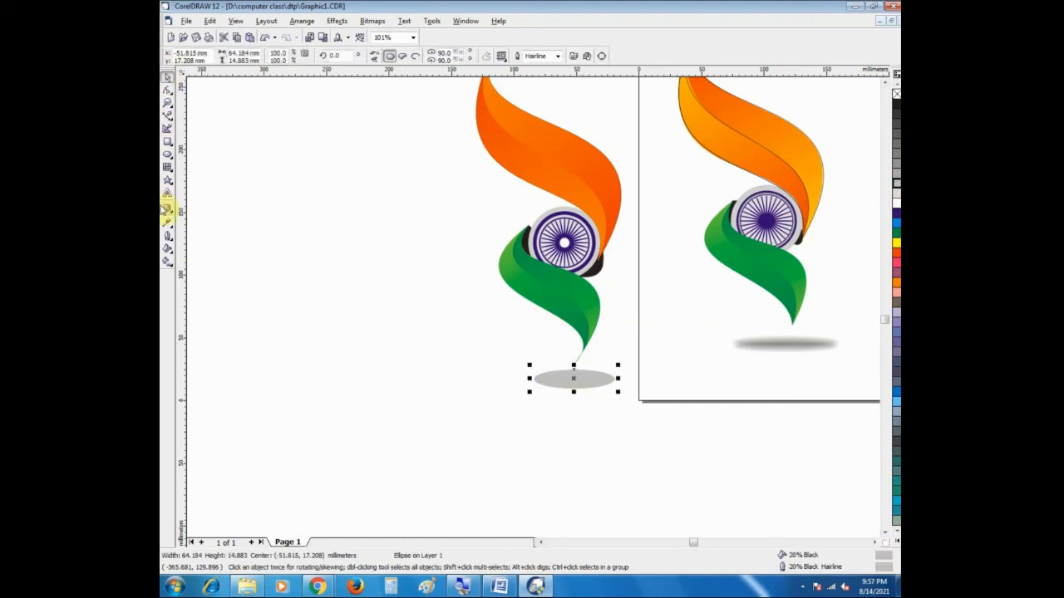
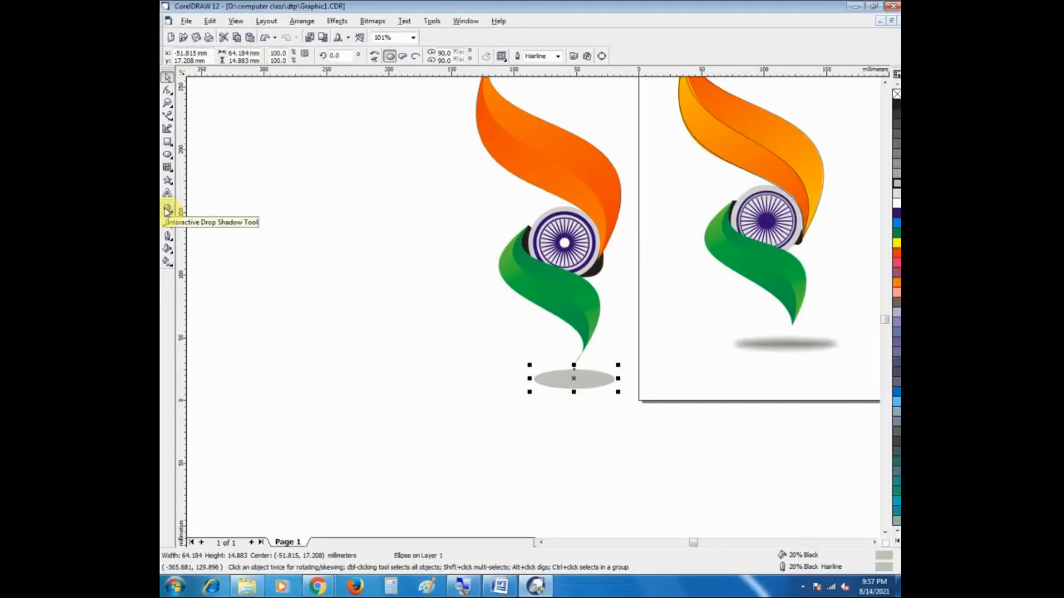
# Step: Cast a flat drop shadow from the grey ellipse's centre, offset about 2 mm horizontally and 17 mm downward
pyautogui.click(170, 211)
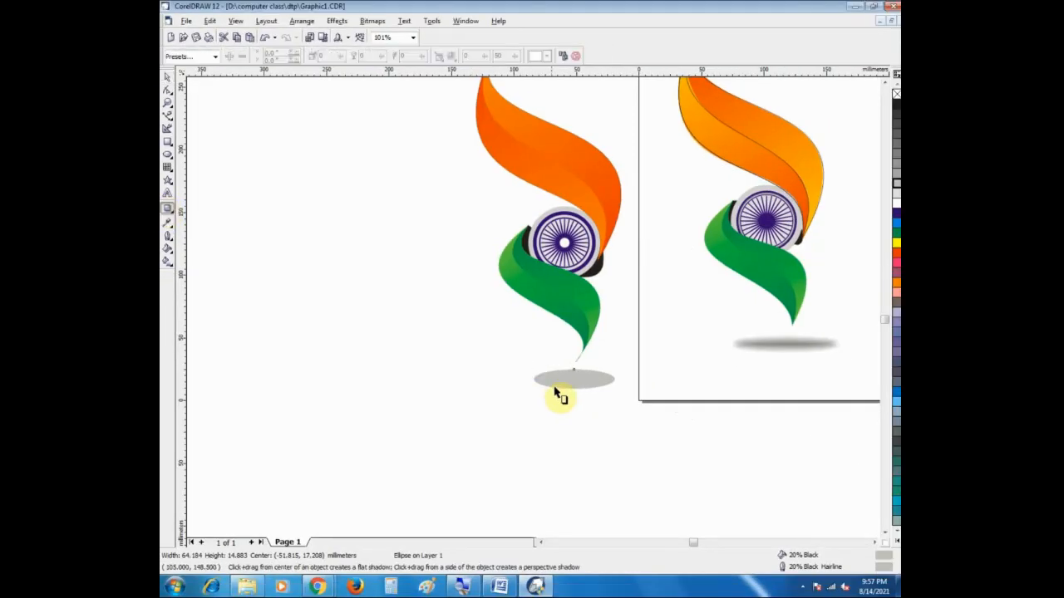
pyautogui.moveTo(574, 379); pyautogui.dragTo(577, 408)
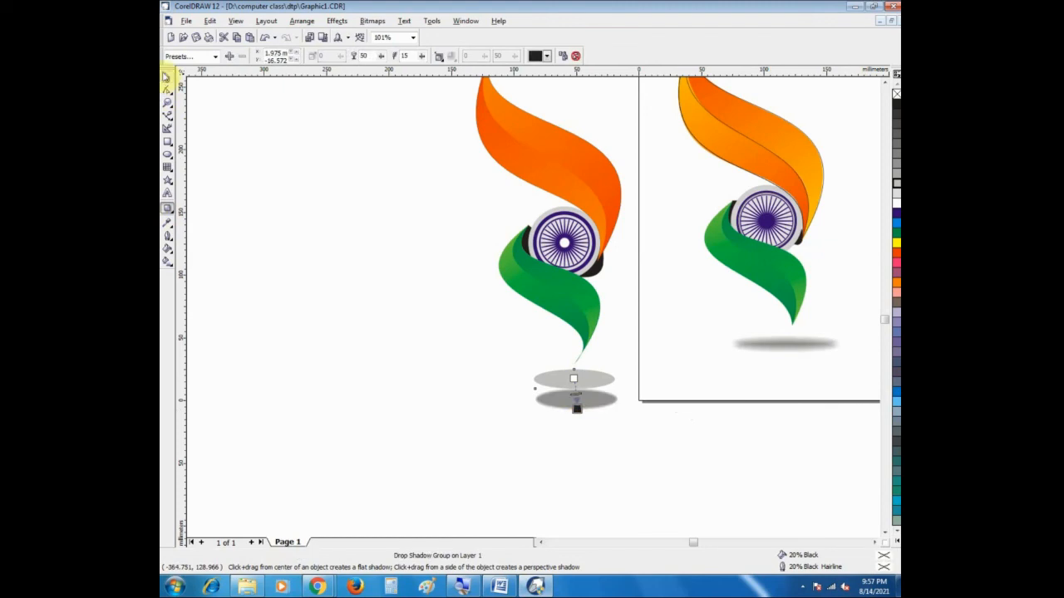
pyautogui.click(165, 77)
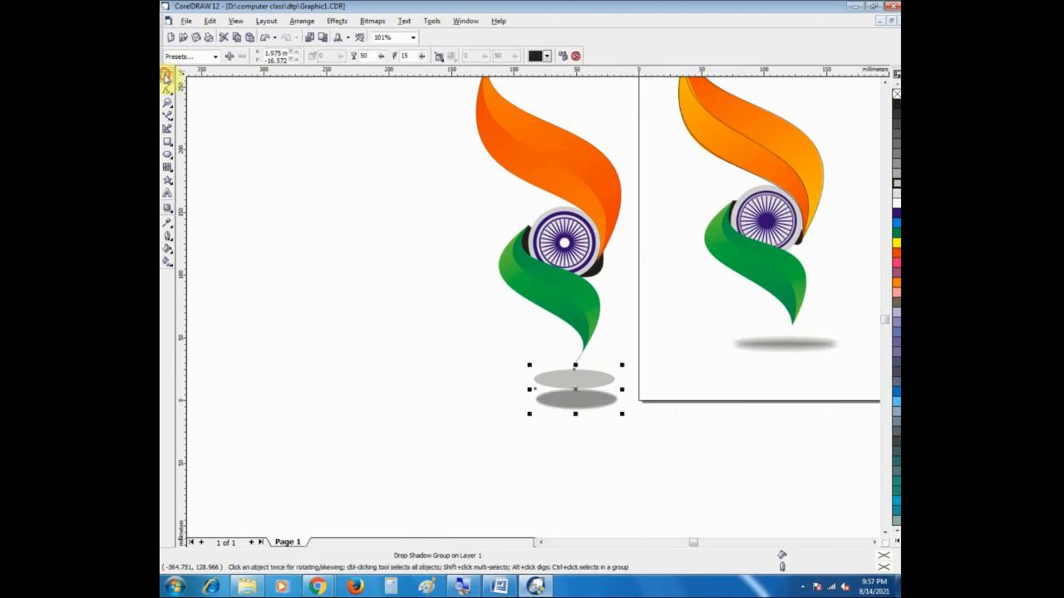
# Step: Set the ellipse's drop shadow to an opacity of 30 and a feathering of 13
pyautogui.click(165, 211)
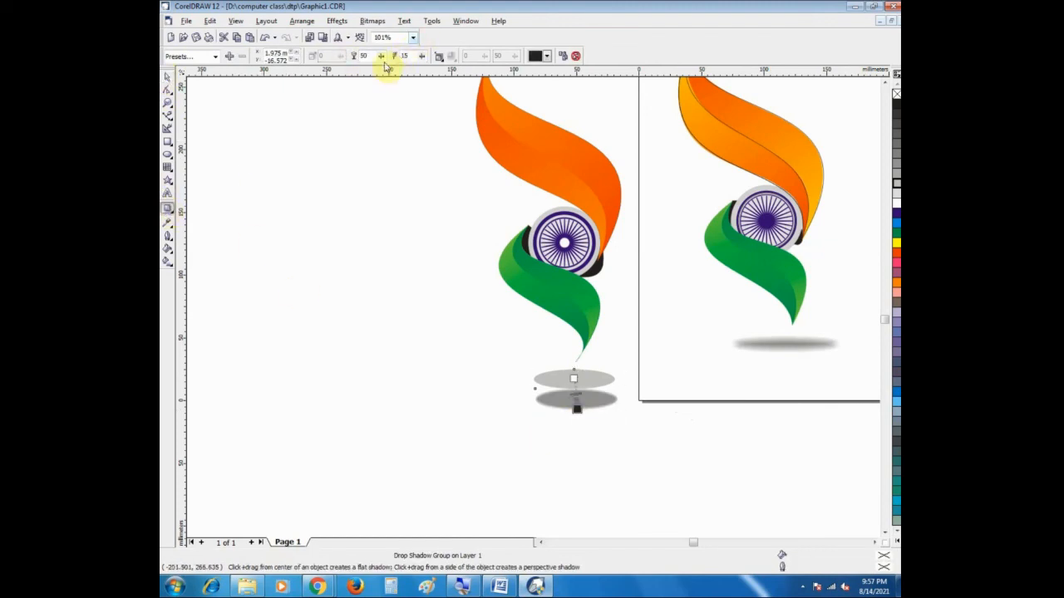
pyautogui.click(423, 61)
pyautogui.click(423, 62)
pyautogui.click(423, 59)
pyautogui.click(423, 57)
pyautogui.moveTo(382, 58); pyautogui.dragTo(356, 73)
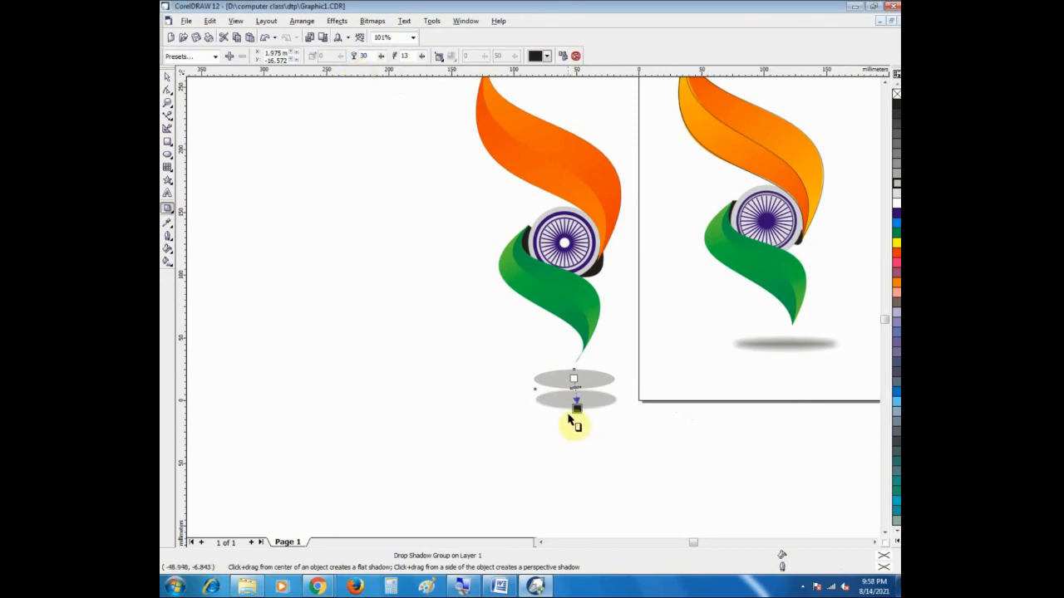
pyautogui.click(167, 77)
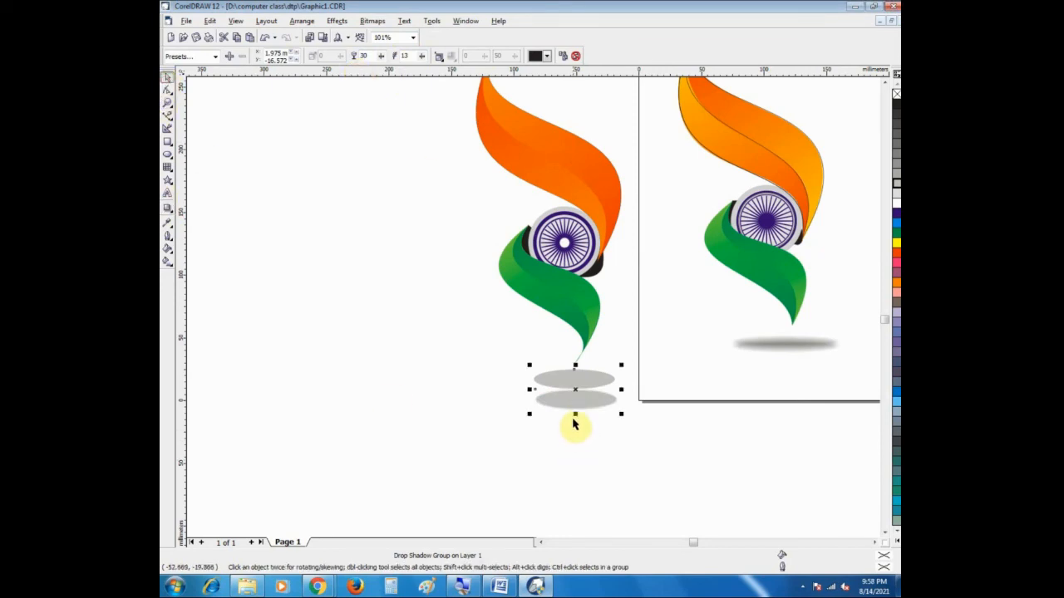
pyautogui.moveTo(576, 415); pyautogui.dragTo(575, 409)
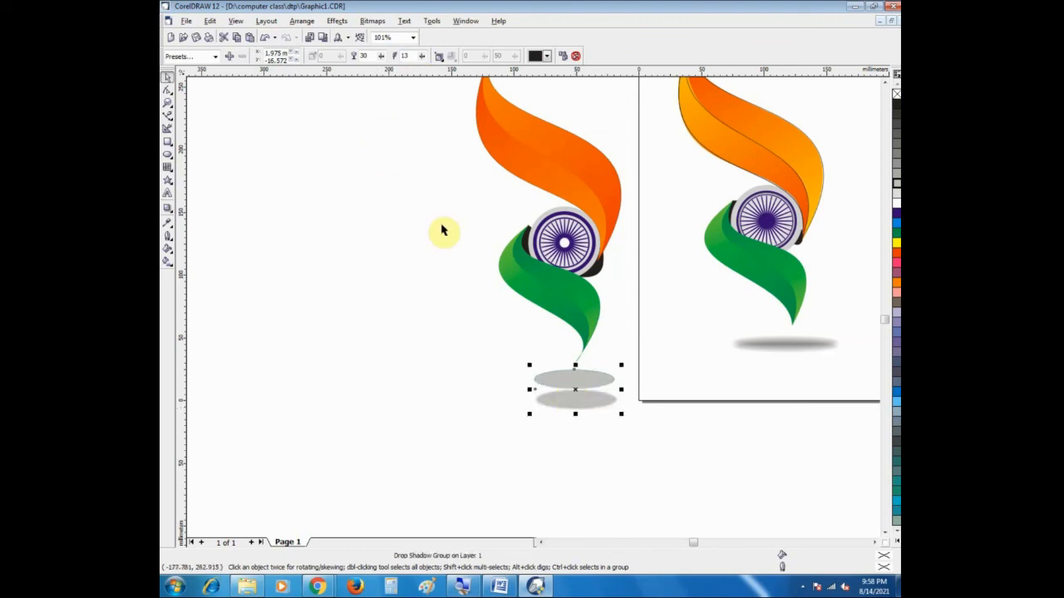
pyautogui.click(558, 407)
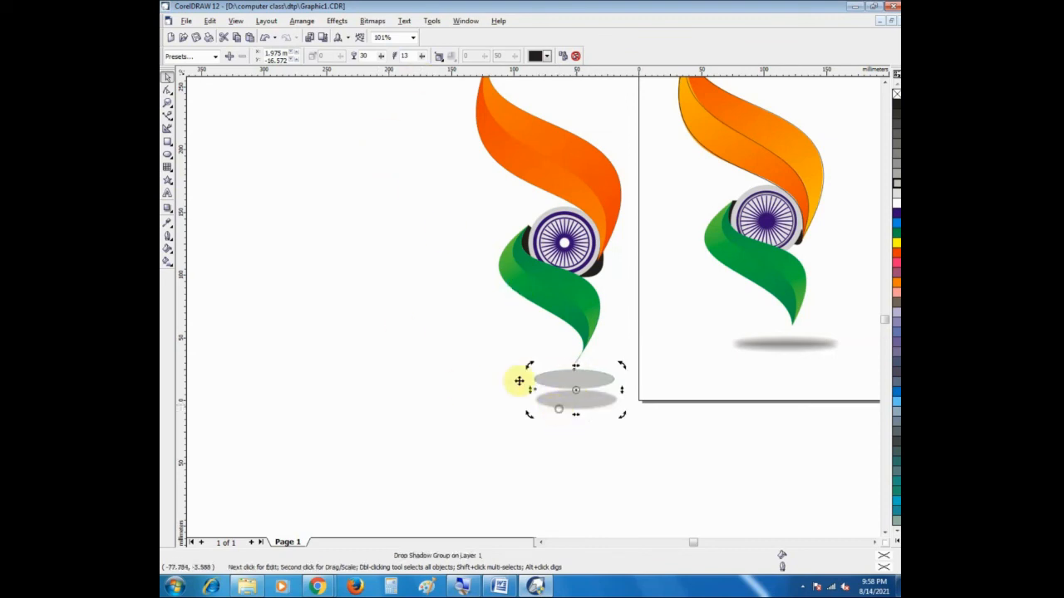
pyautogui.click(413, 358)
# Step: Set the feathering of the ellipse's drop shadow to 51 and deselect it
pyautogui.click(167, 208)
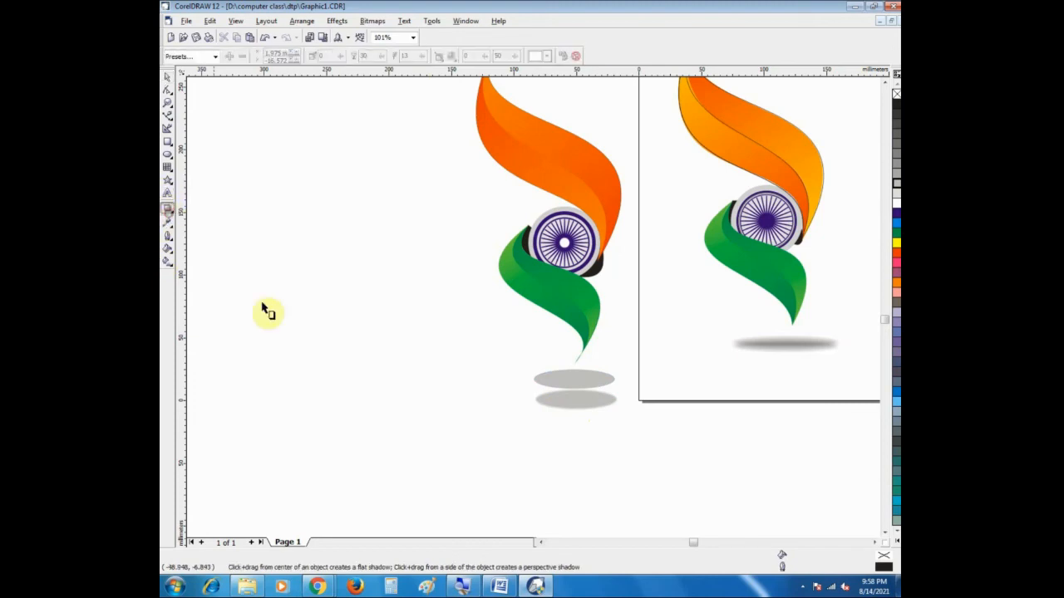
pyautogui.click(590, 404)
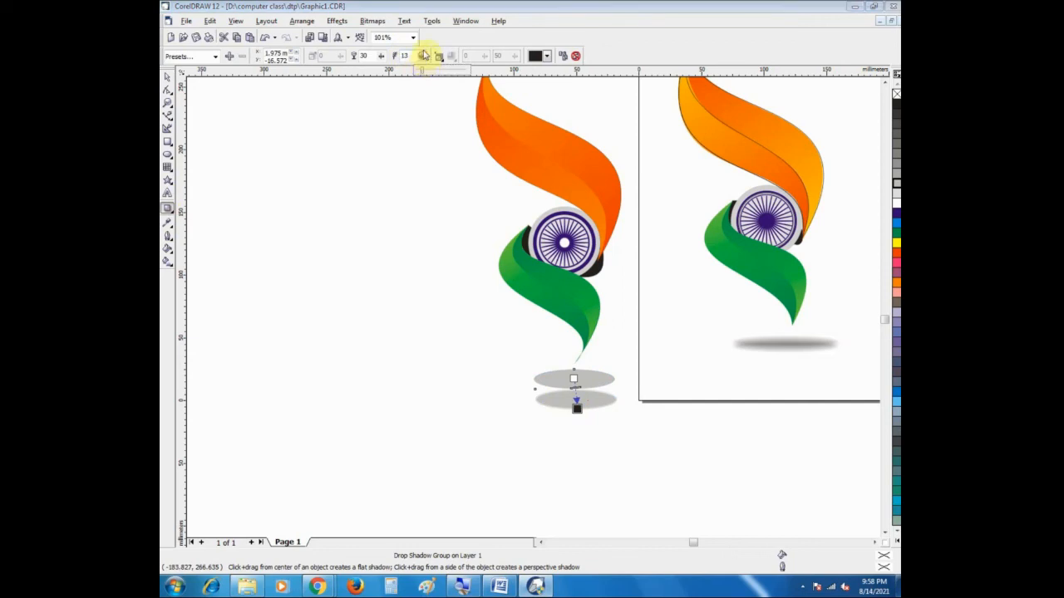
pyautogui.moveTo(421, 56); pyautogui.dragTo(442, 77)
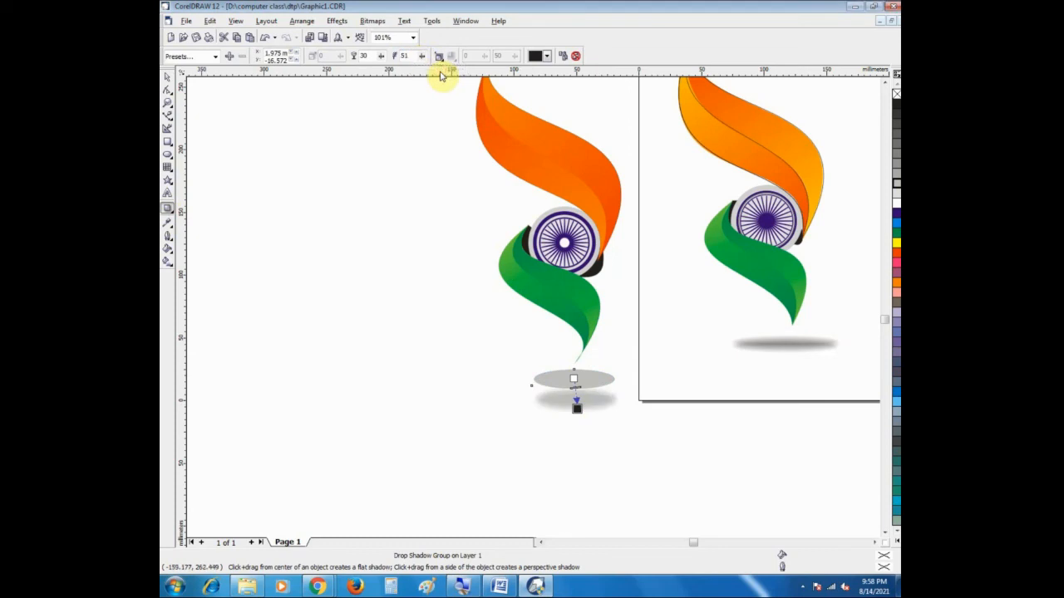
pyautogui.moveTo(422, 60); pyautogui.dragTo(422, 77)
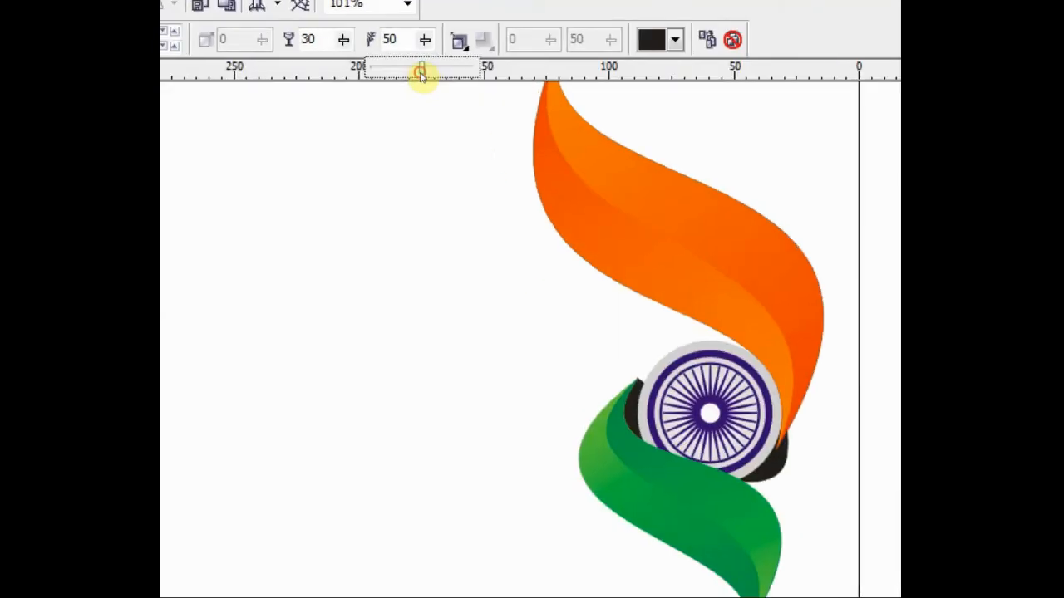
pyautogui.moveTo(421, 73)
pyautogui.mouseDown()
pyautogui.moveTo(430, 78)
pyautogui.moveTo(421, 75)
pyautogui.moveTo(422, 89)
pyautogui.mouseUp()
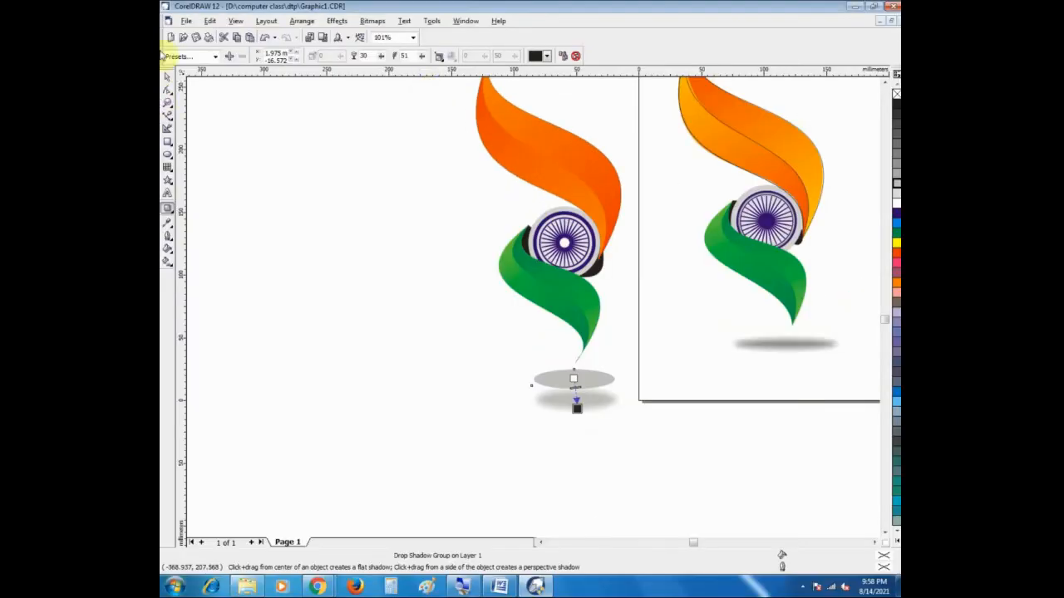
pyautogui.click(167, 77)
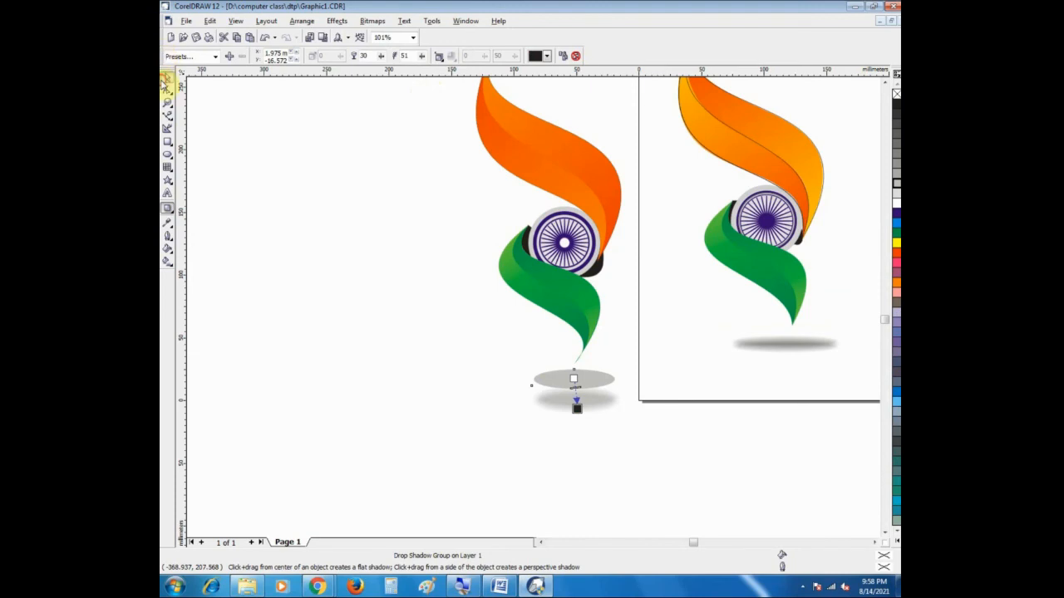
pyautogui.click(312, 316)
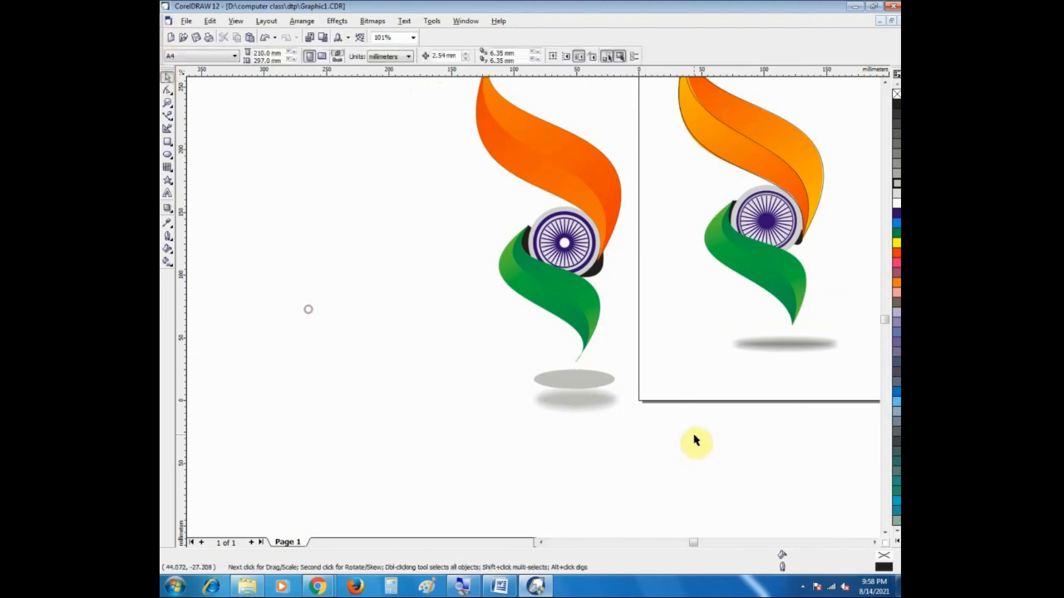
# Step: Try deleting the grey ellipse above its drop shadow, and undo the deletion
pyautogui.click(576, 384)
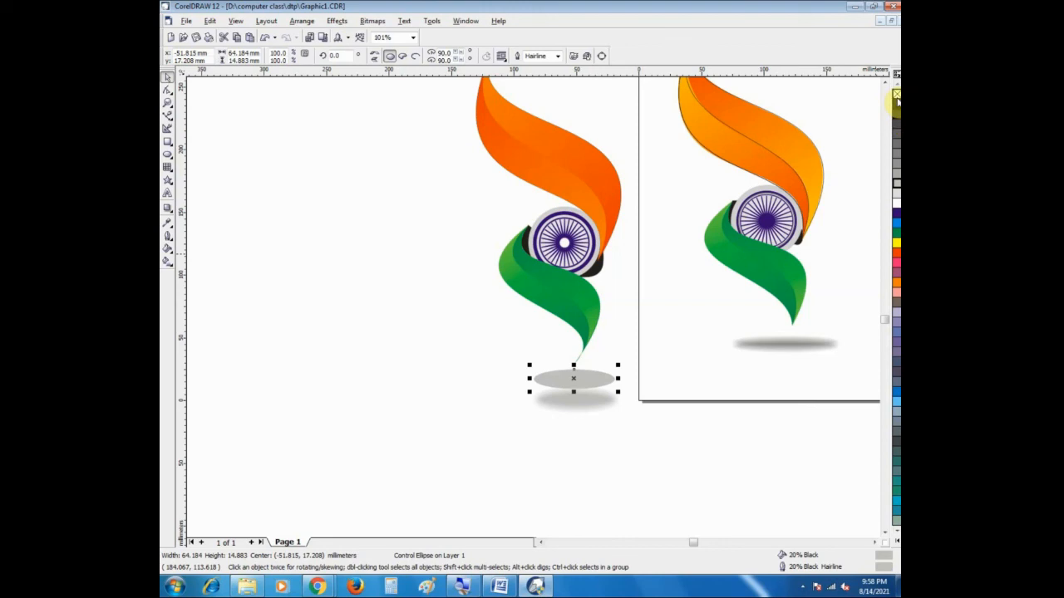
pyautogui.press('Delete')
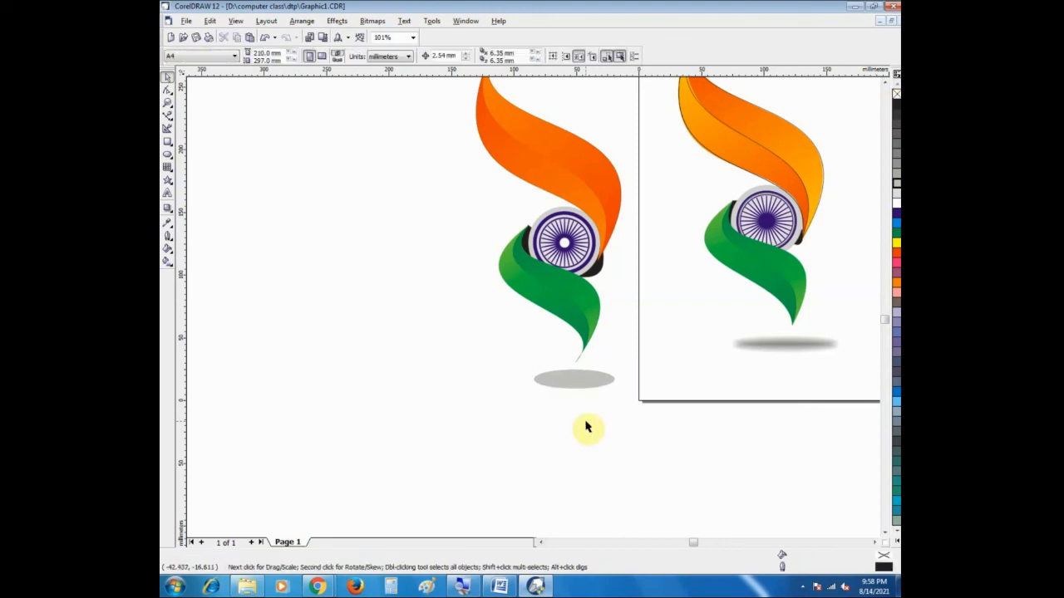
pyautogui.hotkey('ctrl', 'z')
pyautogui.click(491, 355)
pyautogui.click(551, 379)
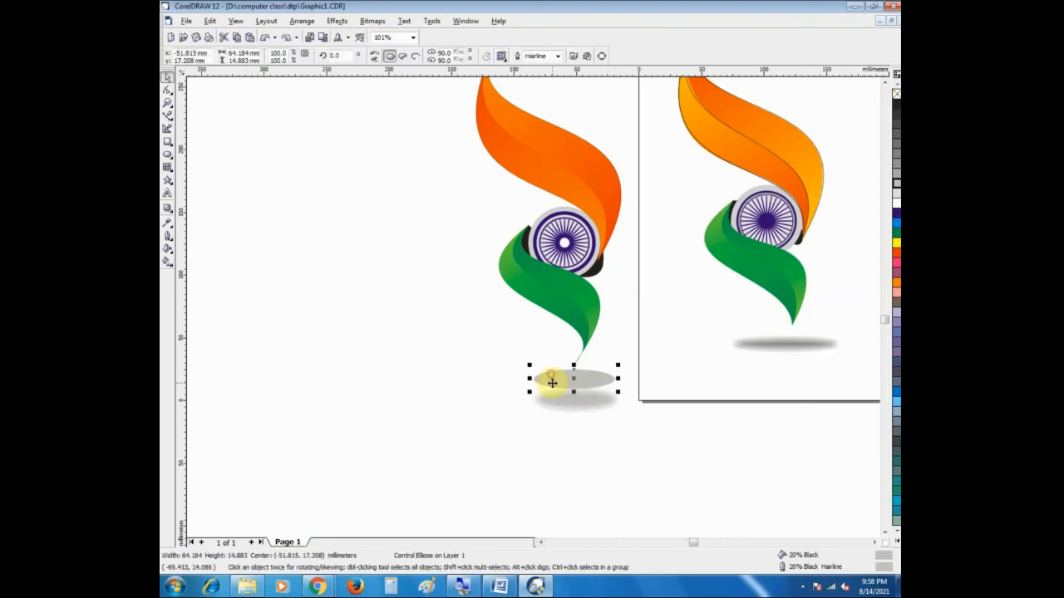
pyautogui.press('Delete')
pyautogui.hotkey('ctrl', 'z')
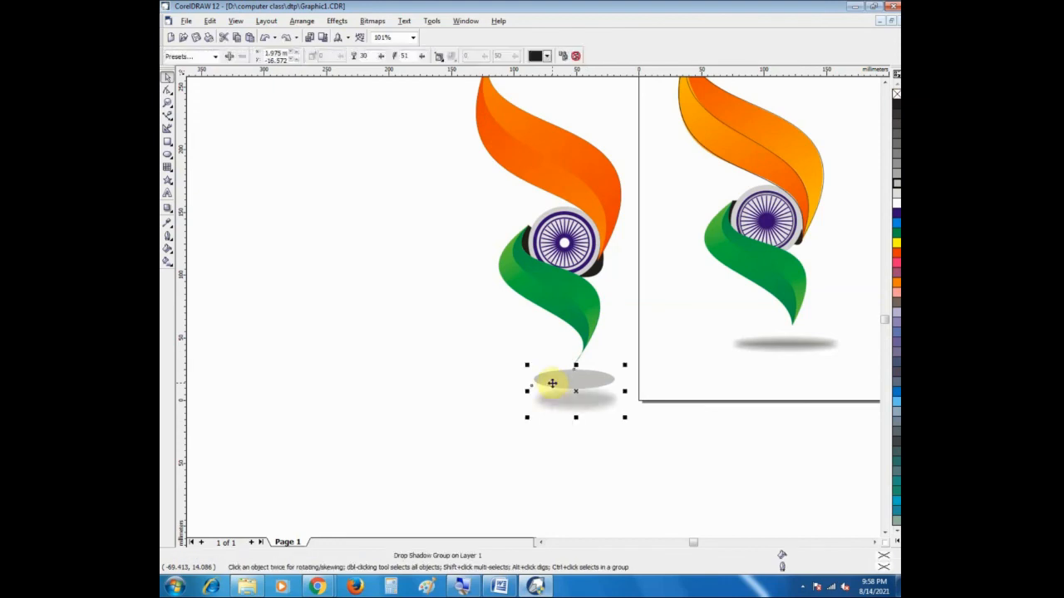
pyautogui.click(486, 383)
# Step: Give the ellipse above the shadow a white fill and outline, and try to remove its outline
pyautogui.click(559, 381)
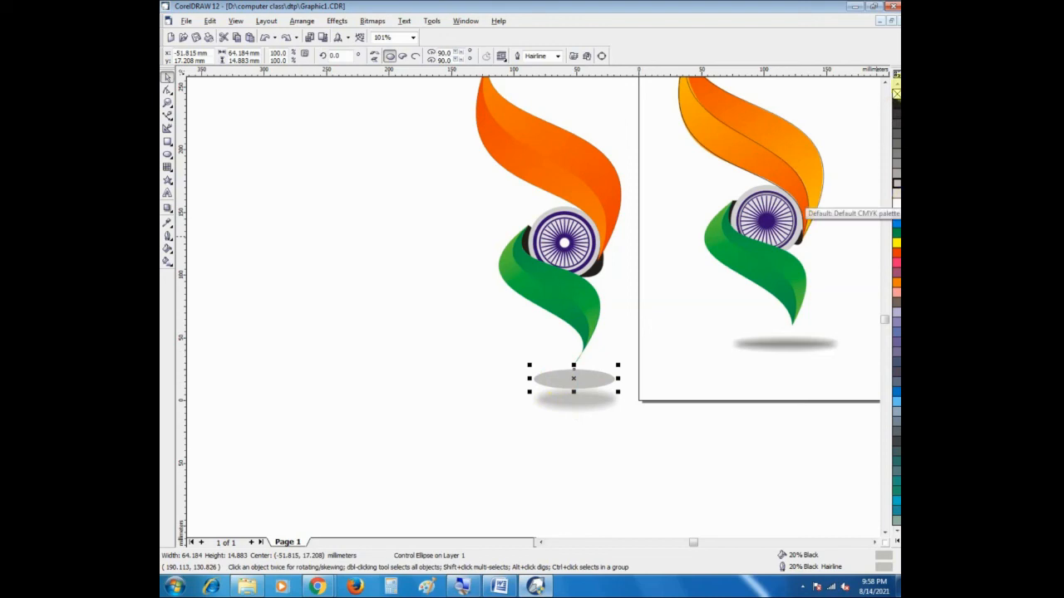
pyautogui.click(896, 93)
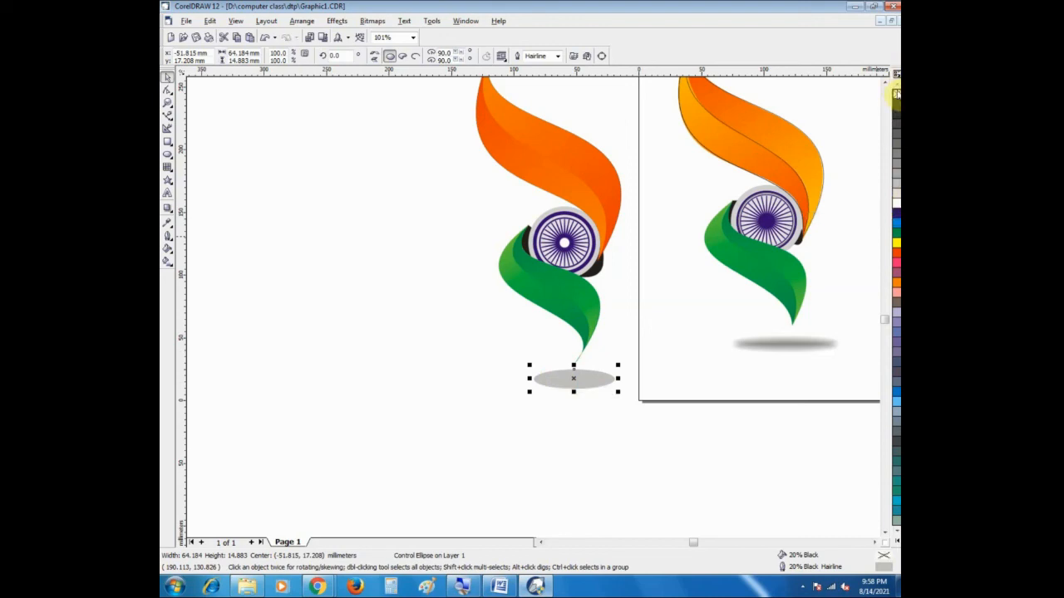
pyautogui.click(896, 209)
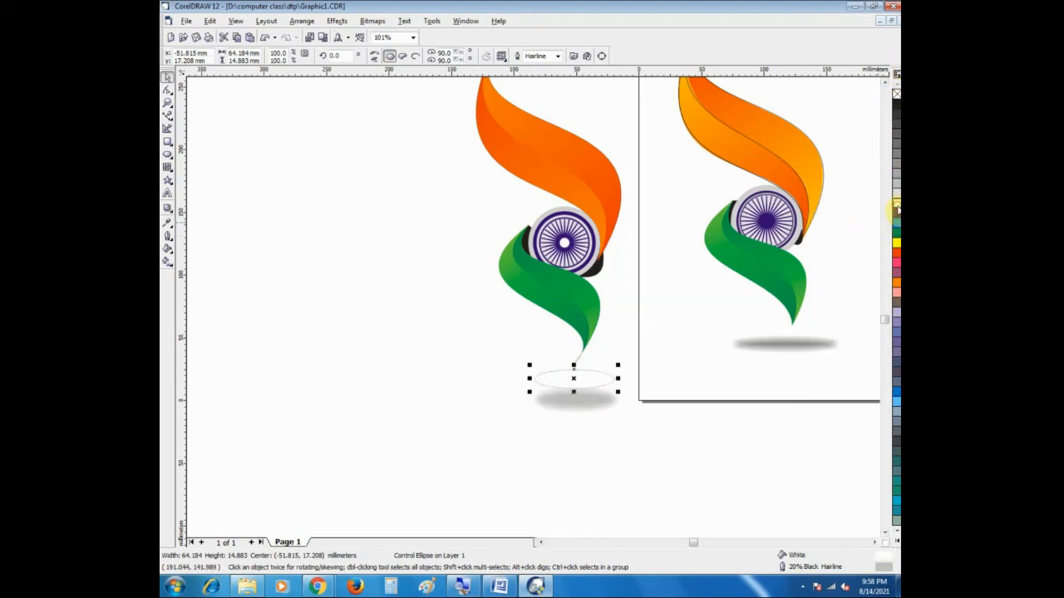
pyautogui.click(410, 357)
pyautogui.click(564, 388)
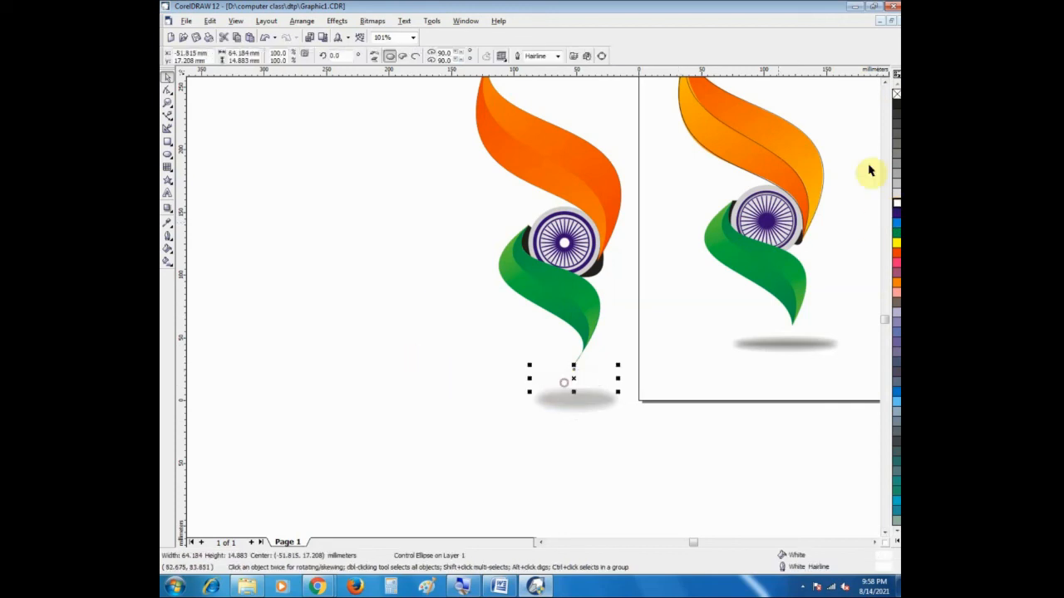
pyautogui.rightClick(896, 95)
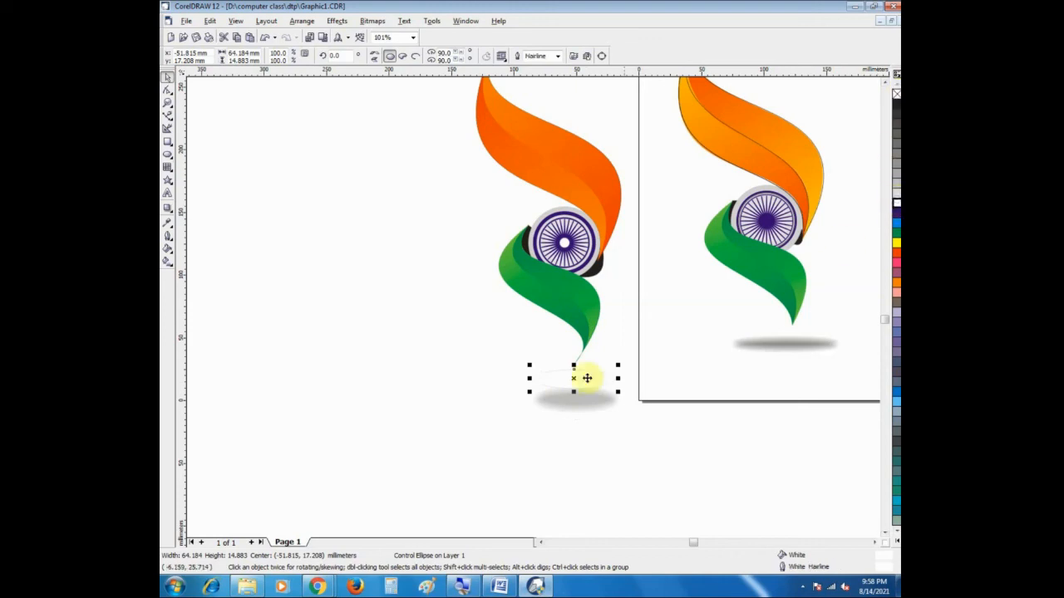
pyautogui.click(499, 389)
# Step: Try moving the white ellipse with its shadow slightly upward, and undo the move
pyautogui.click(166, 98)
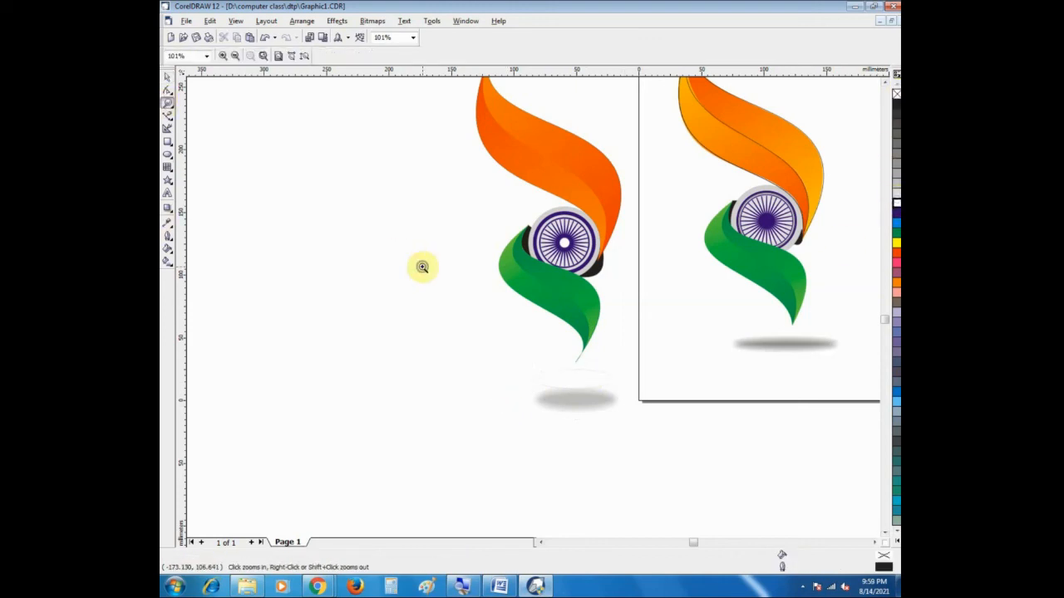
pyautogui.rightClick(420, 266)
pyautogui.moveTo(540, 369); pyautogui.dragTo(461, 320)
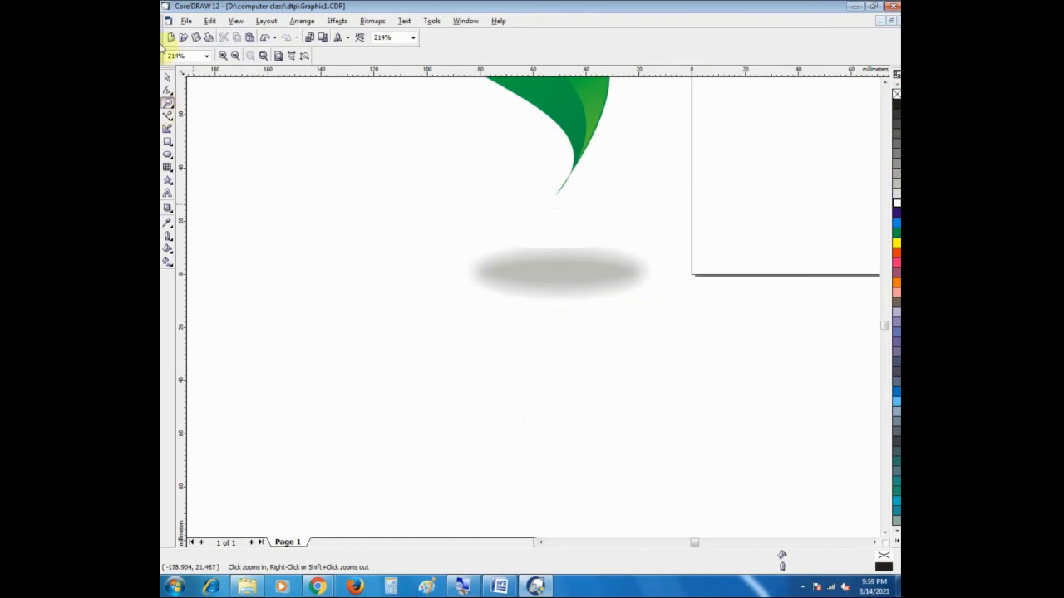
pyautogui.click(167, 75)
pyautogui.click(546, 224)
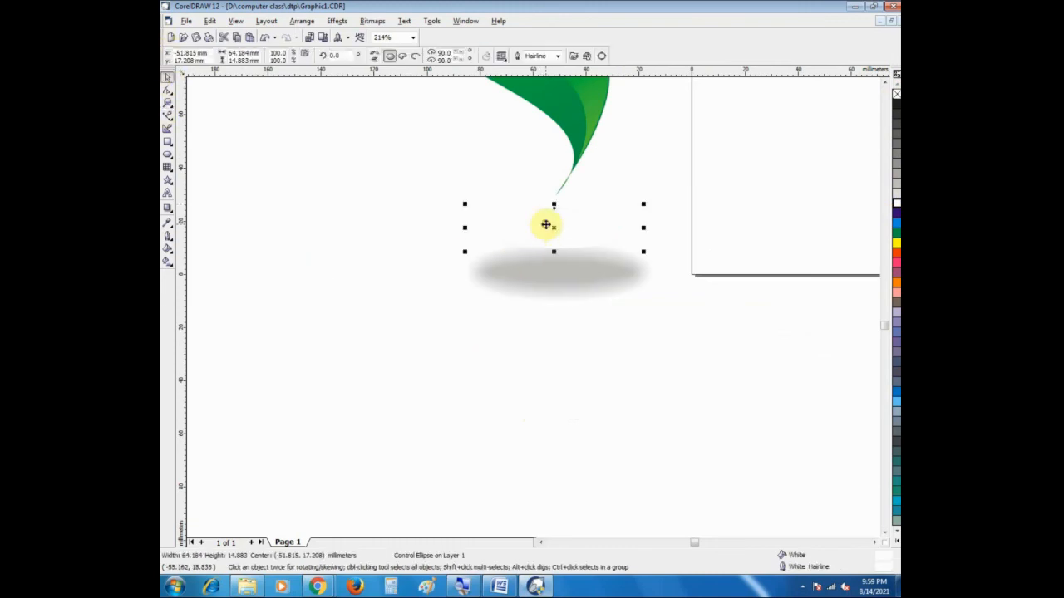
pyautogui.click(539, 235)
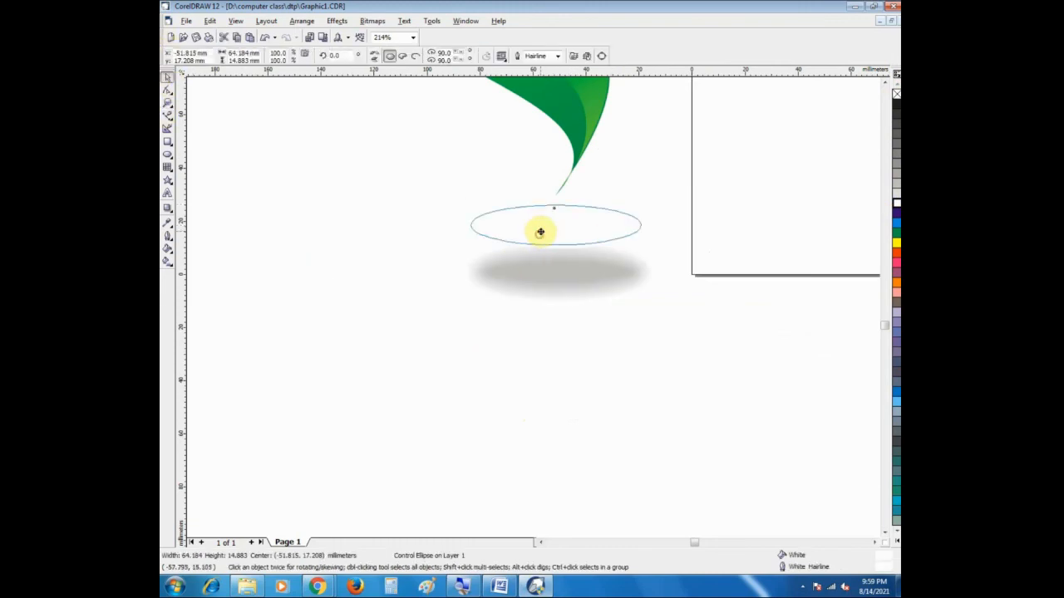
pyautogui.click(560, 325)
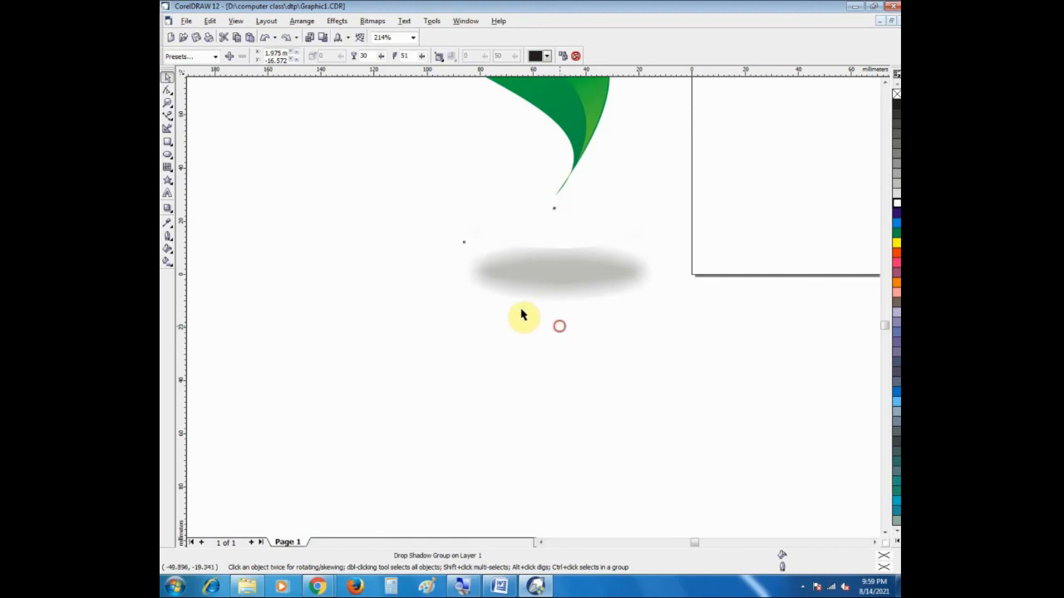
# Step: Move the white ellipse with its shadow about 15 mm up beneath the green ribbon's tip, and select the shadow group
pyautogui.click(167, 104)
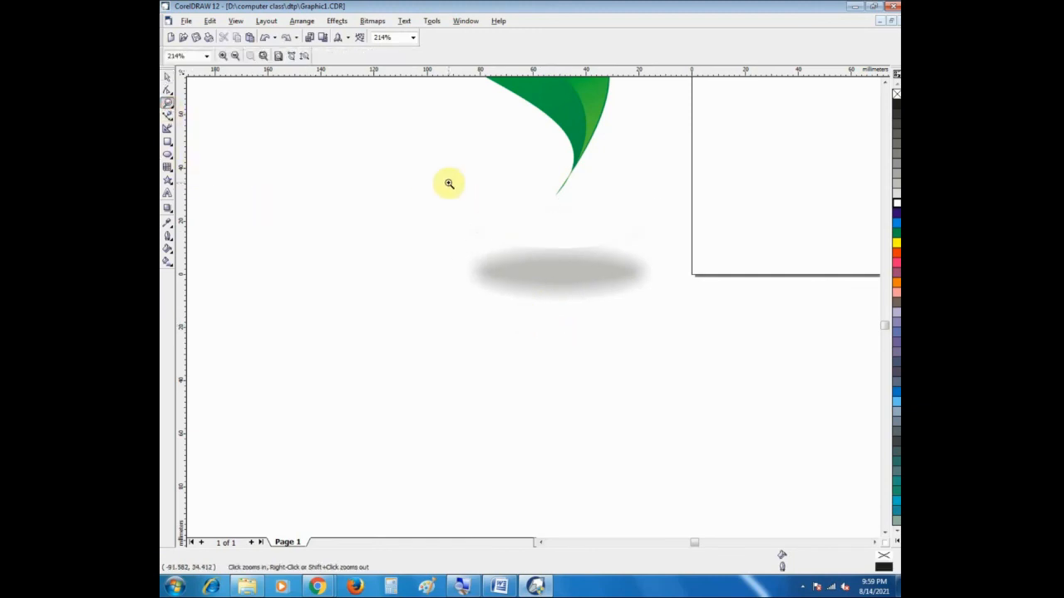
pyautogui.moveTo(437, 180)
pyautogui.mouseDown()
pyautogui.moveTo(646, 303)
pyautogui.moveTo(669, 334)
pyautogui.mouseUp()
pyautogui.rightClick(641, 293)
pyautogui.rightClick(640, 293)
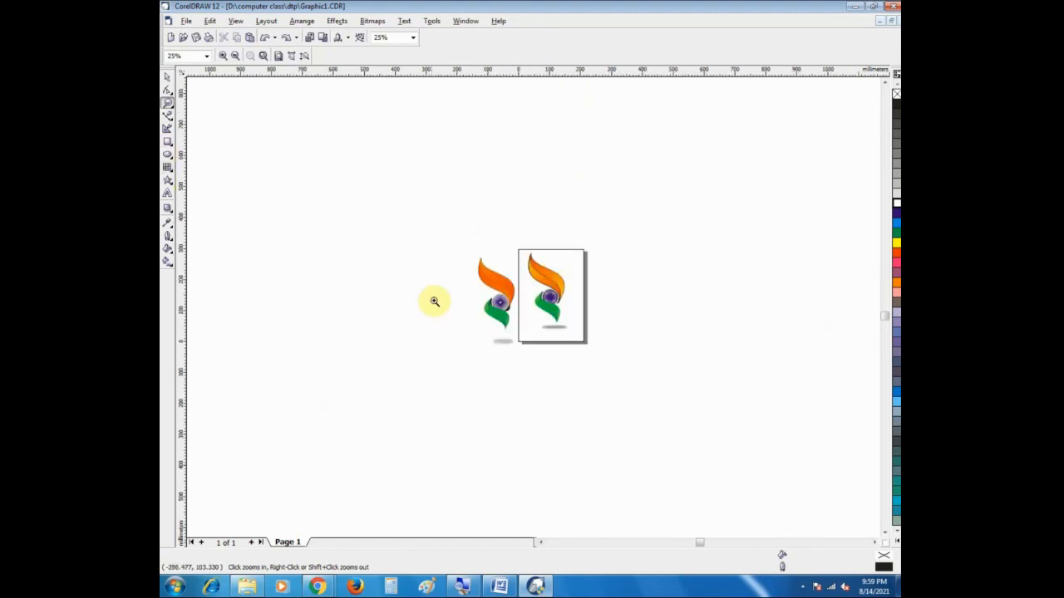
pyautogui.moveTo(446, 249); pyautogui.dragTo(527, 368)
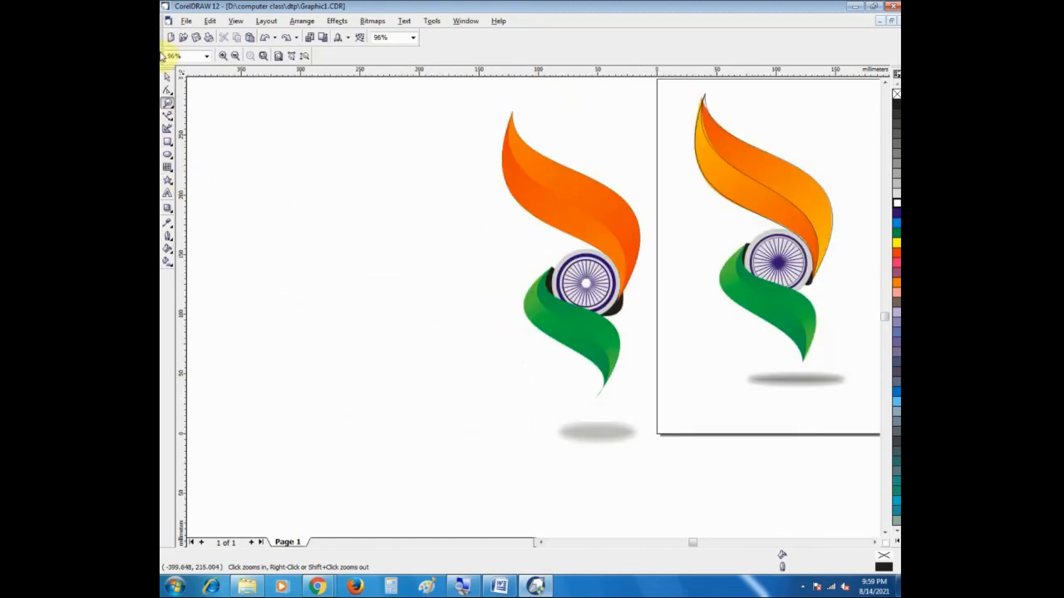
pyautogui.click(165, 76)
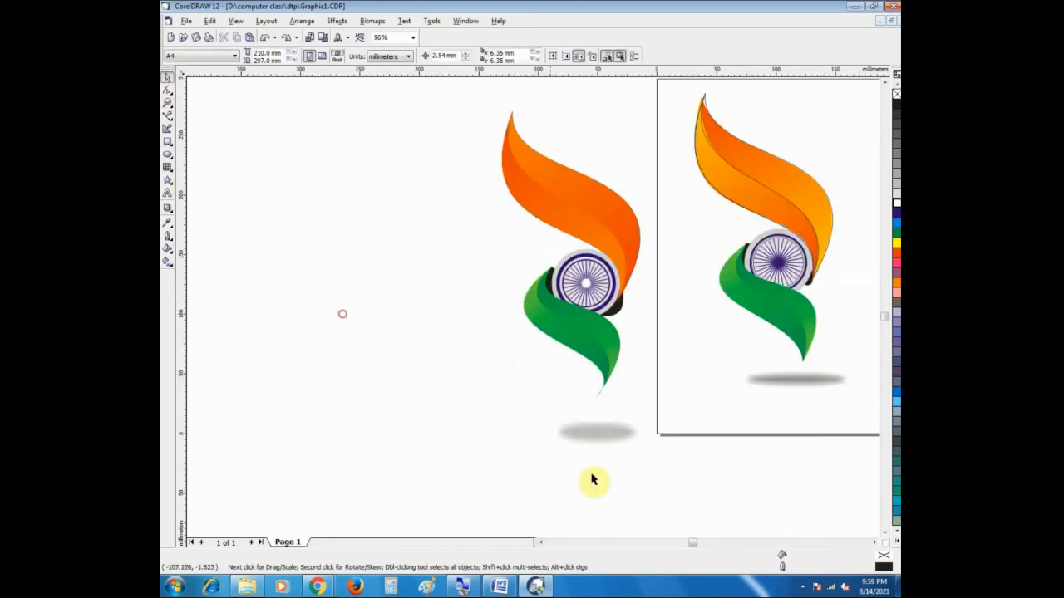
pyautogui.click(593, 425)
pyautogui.moveTo(592, 425); pyautogui.dragTo(589, 409)
pyautogui.click(536, 455)
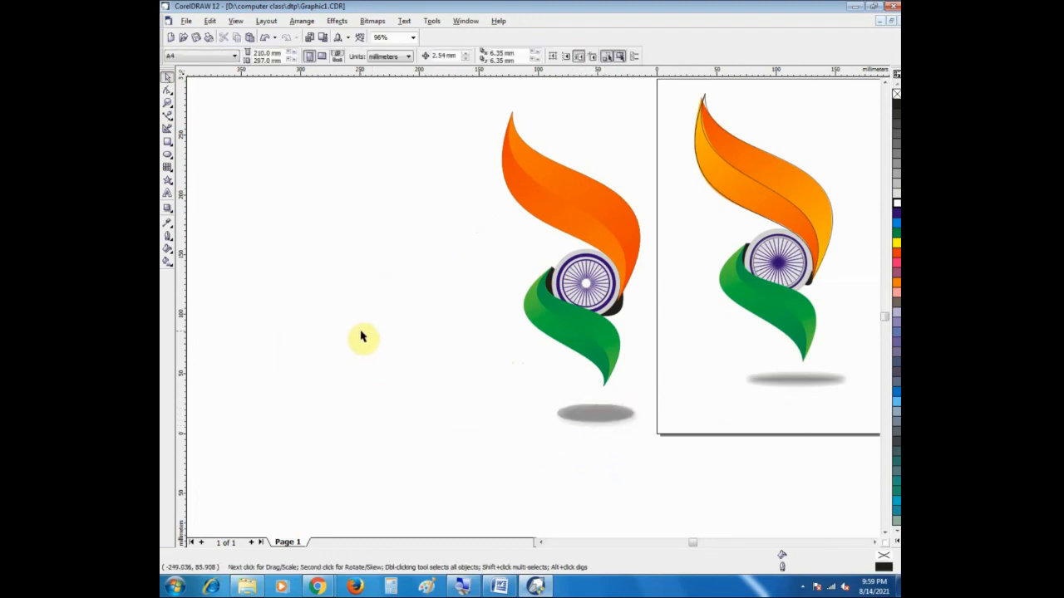
pyautogui.click(586, 412)
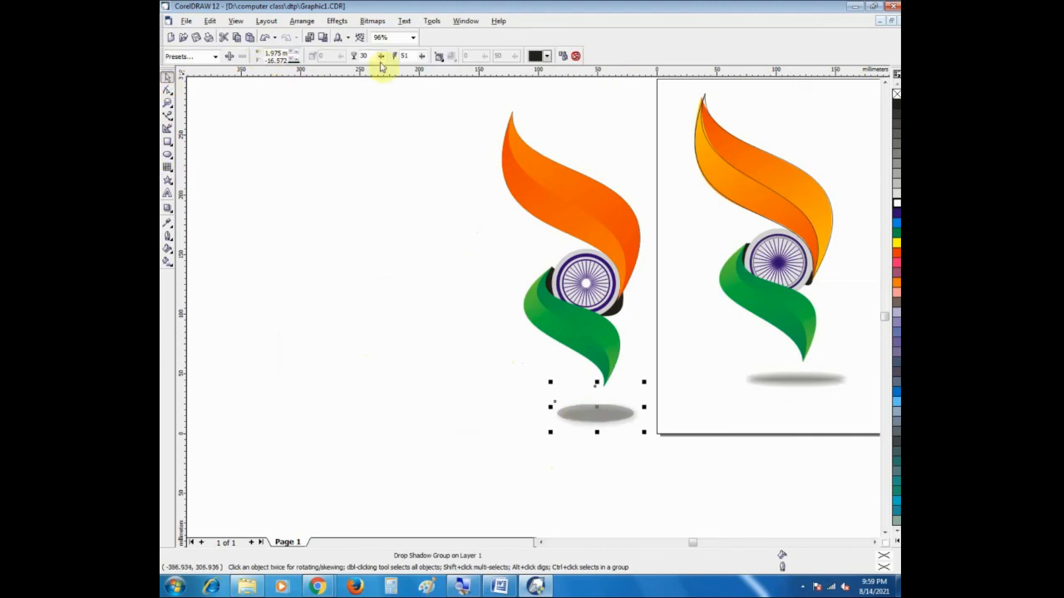
# Step: Try raising the ellipse's drop shadow feathering to 74, and undo the change
pyautogui.click(422, 57)
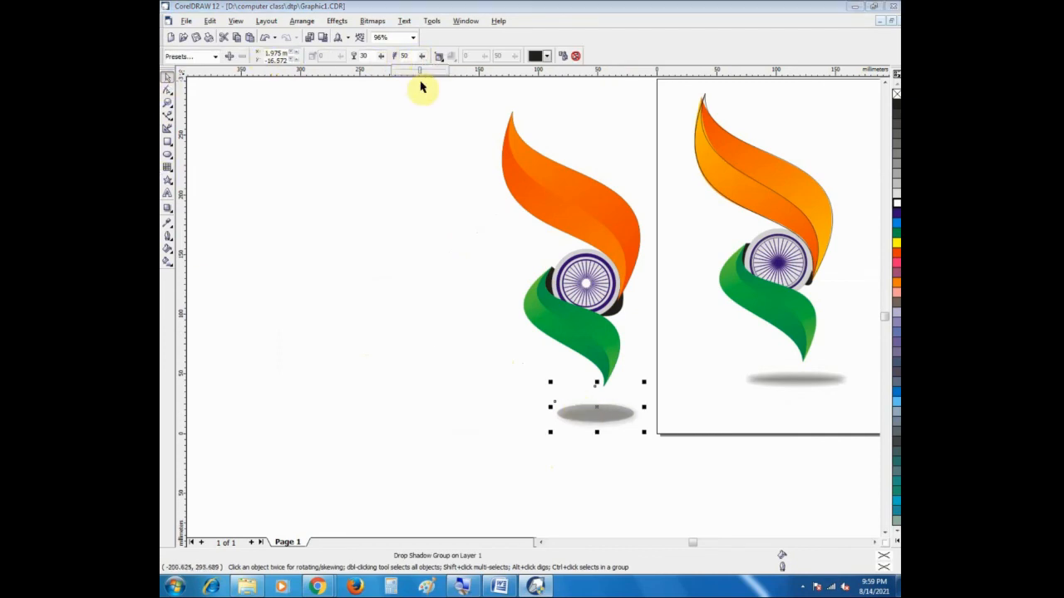
pyautogui.moveTo(431, 75); pyautogui.dragTo(435, 75)
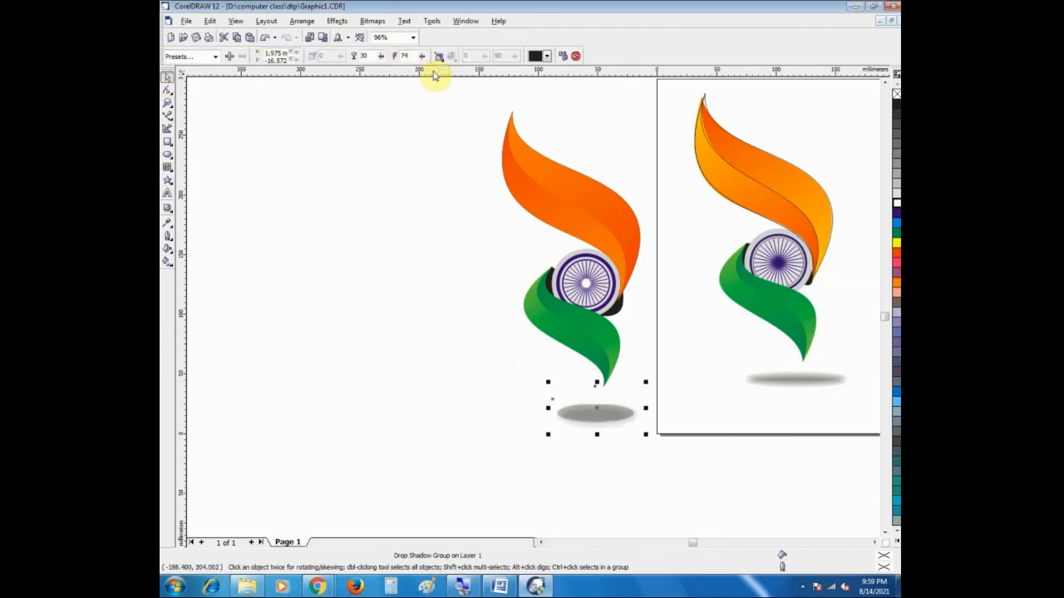
pyautogui.hotkey('ctrl', 'z')
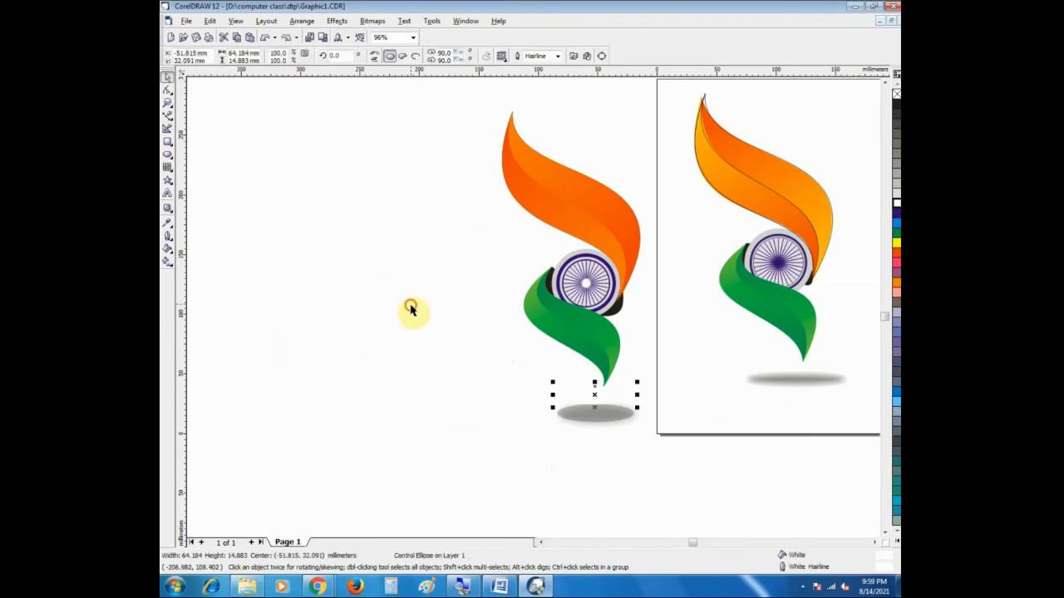
# Step: Reselect the shadow group beneath the green ribbon and set its drop shadow feathering to 46
pyautogui.click(410, 306)
pyautogui.click(583, 421)
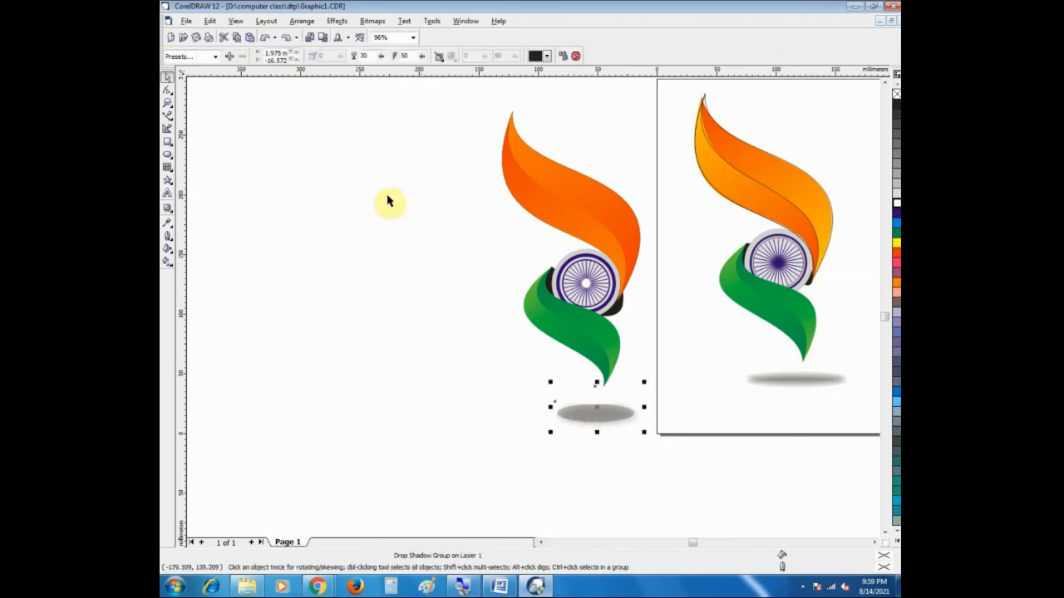
pyautogui.click(422, 55)
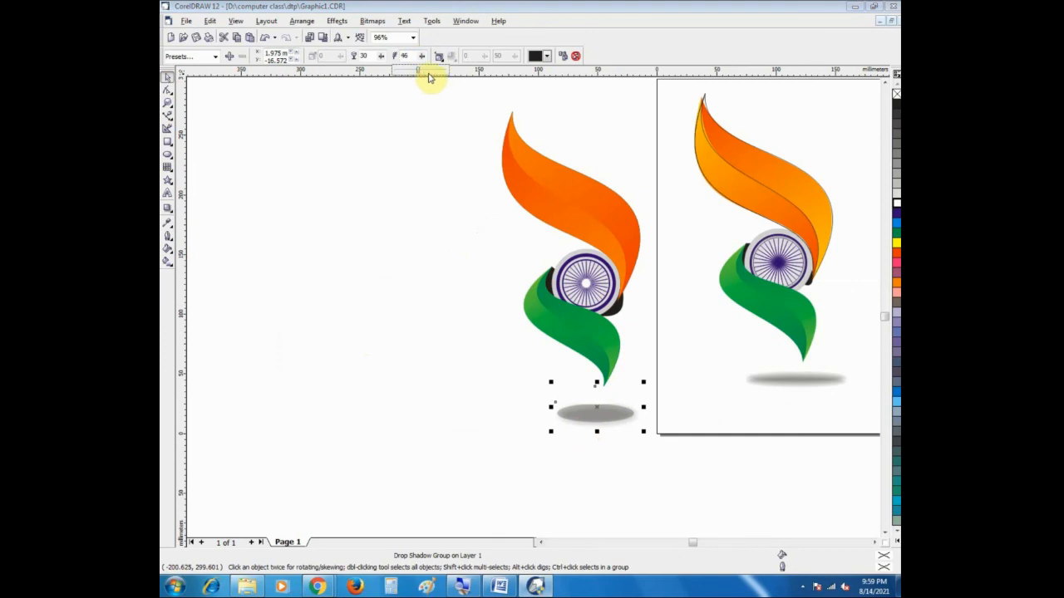
pyautogui.click(422, 57)
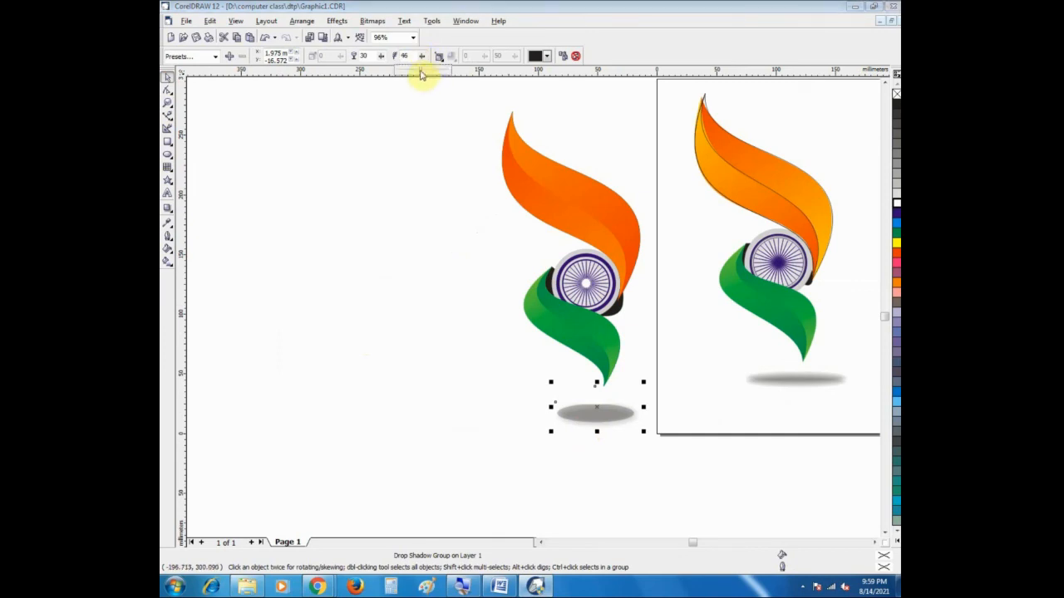
pyautogui.moveTo(431, 73); pyautogui.dragTo(425, 75)
# Step: View the redrawn tricolour wheel design and the original together at 25% zoom, with nothing selected
pyautogui.press('z')
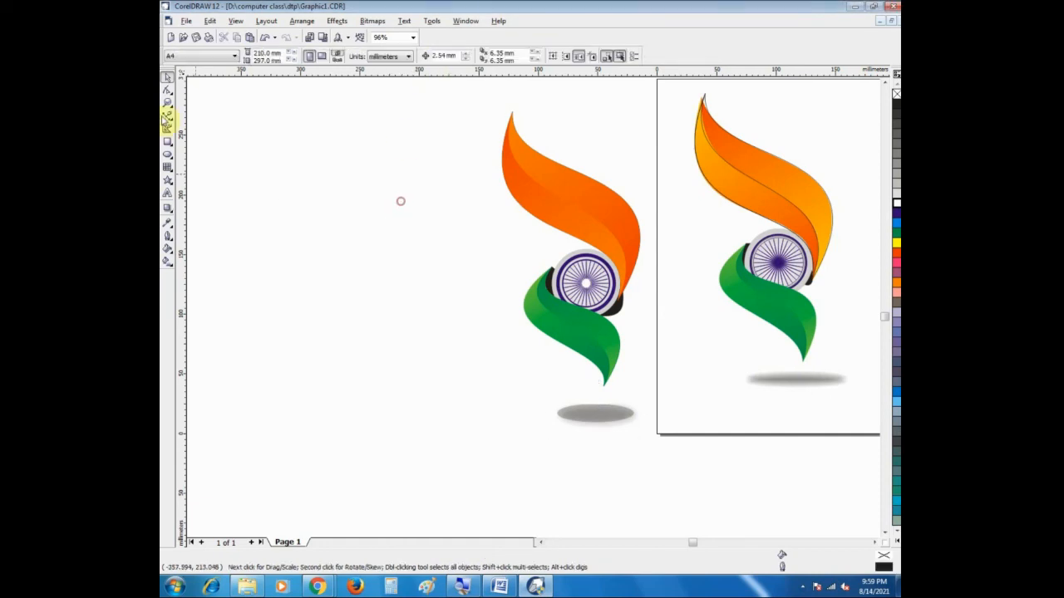
pyautogui.rightClick(438, 226)
pyautogui.moveTo(440, 245); pyautogui.dragTo(515, 361)
pyautogui.rightClick(581, 375)
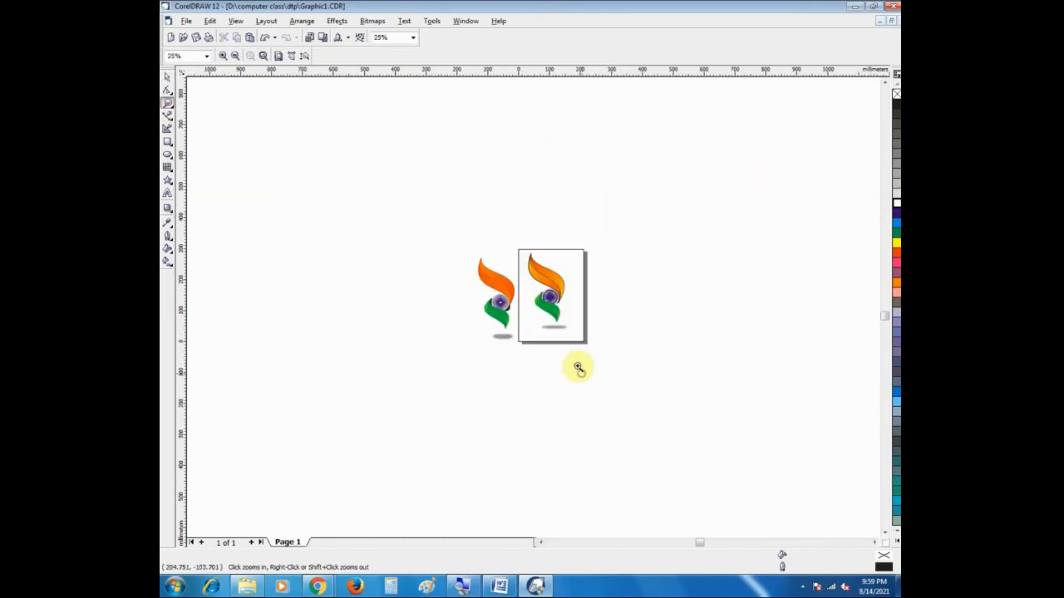
pyautogui.click(166, 78)
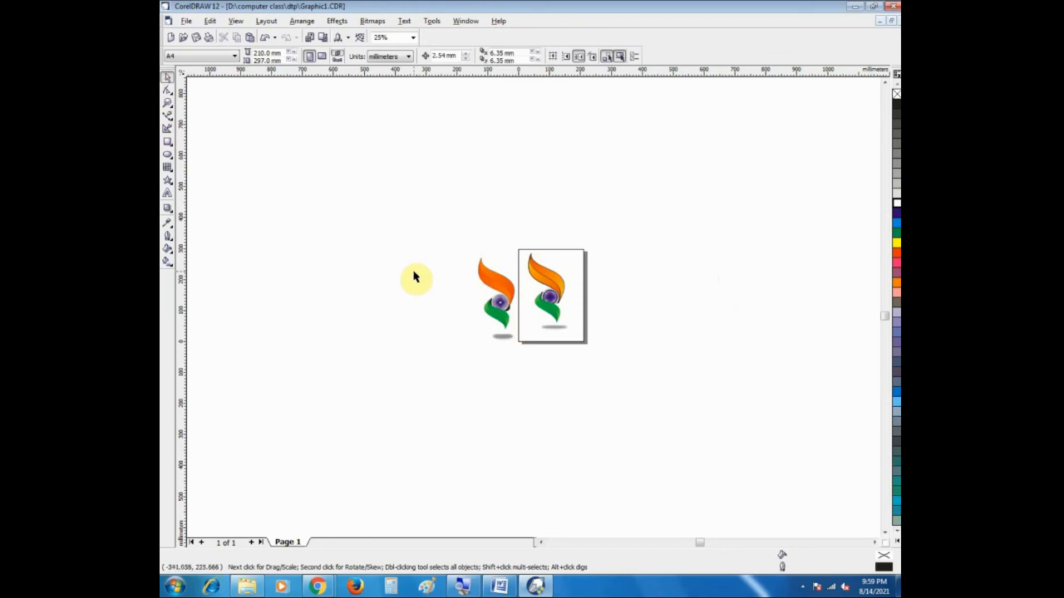